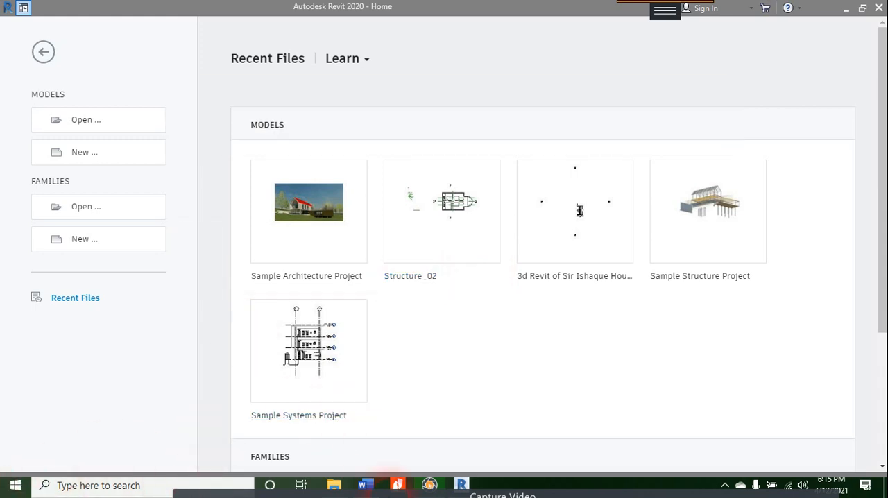
# Step: Examine the Views, Floors and Roofs topics in the Revit 2020 course contents document in Word
pyautogui.click(365, 485)
pyautogui.scroll(-3, 426, 300)
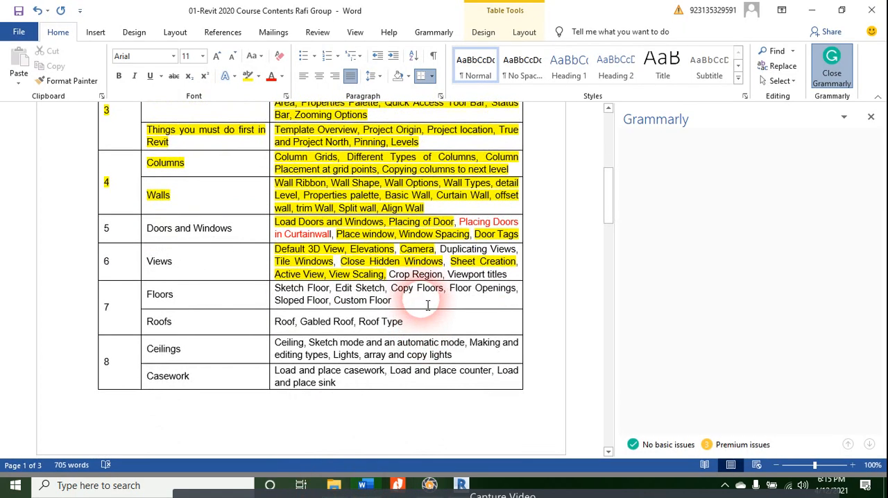
pyautogui.moveTo(412, 275); pyautogui.dragTo(329, 275)
pyautogui.click(390, 278)
pyautogui.click(477, 247)
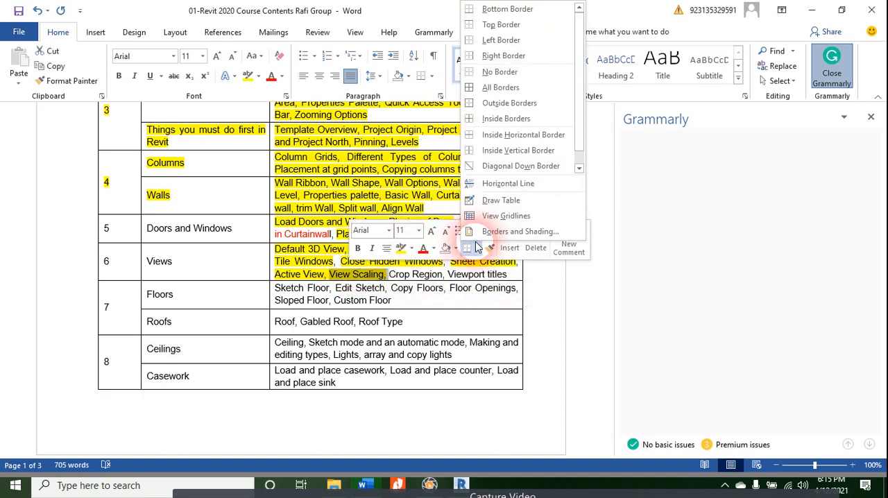
pyautogui.click(446, 280)
pyautogui.moveTo(453, 262); pyautogui.dragTo(524, 270)
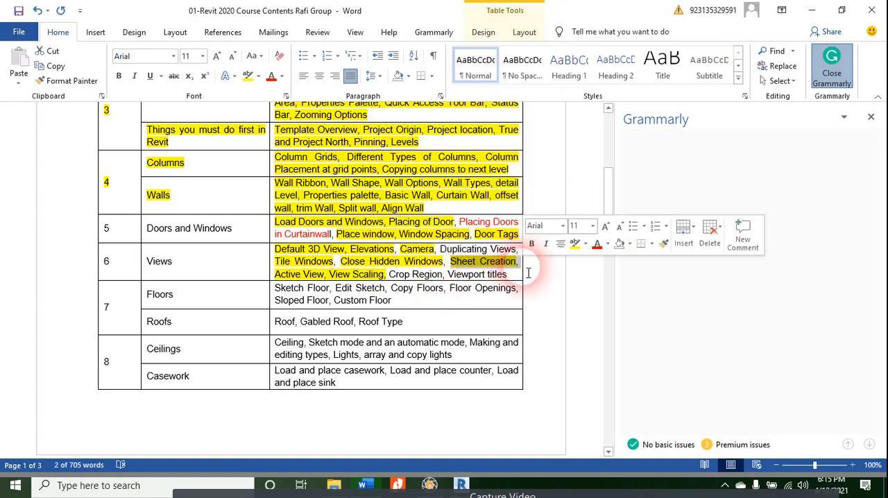
pyautogui.moveTo(350, 277); pyautogui.dragTo(276, 270)
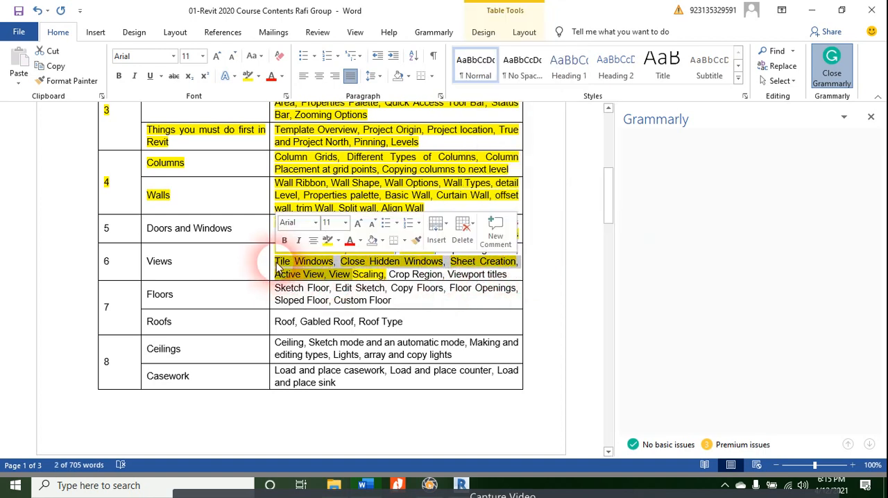
pyautogui.click(284, 272)
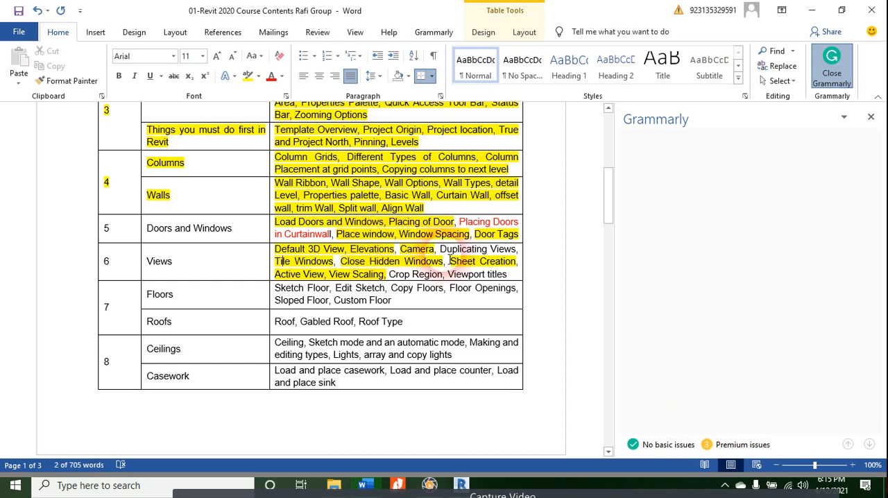
pyautogui.moveTo(458, 263); pyautogui.dragTo(498, 327)
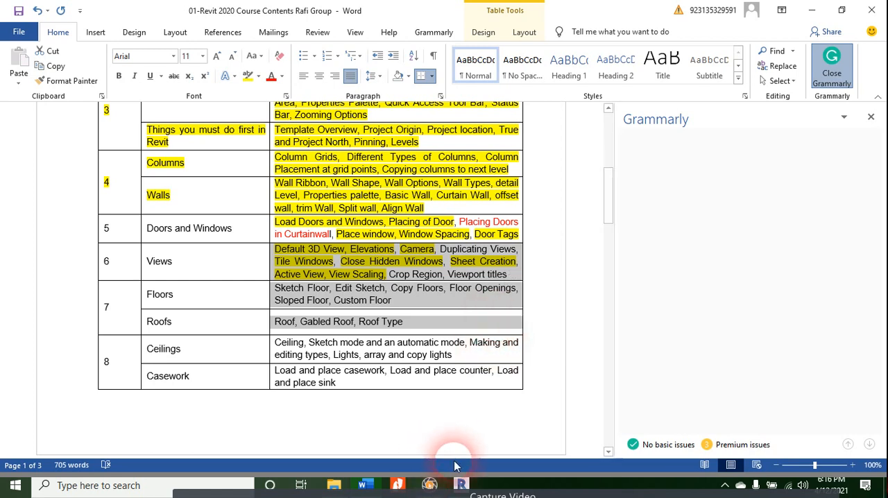
# Step: Switch back to Revit and create a new project from the Architectural Template
pyautogui.click(458, 486)
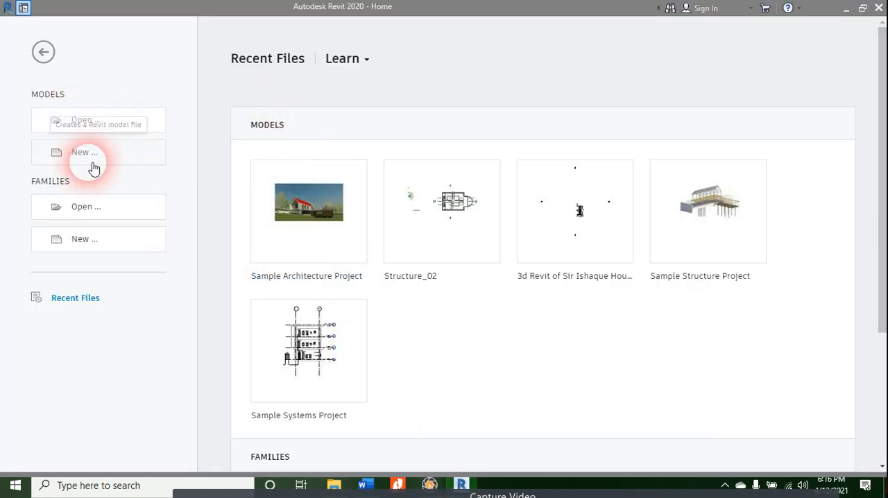
pyautogui.click(97, 164)
pyautogui.click(419, 216)
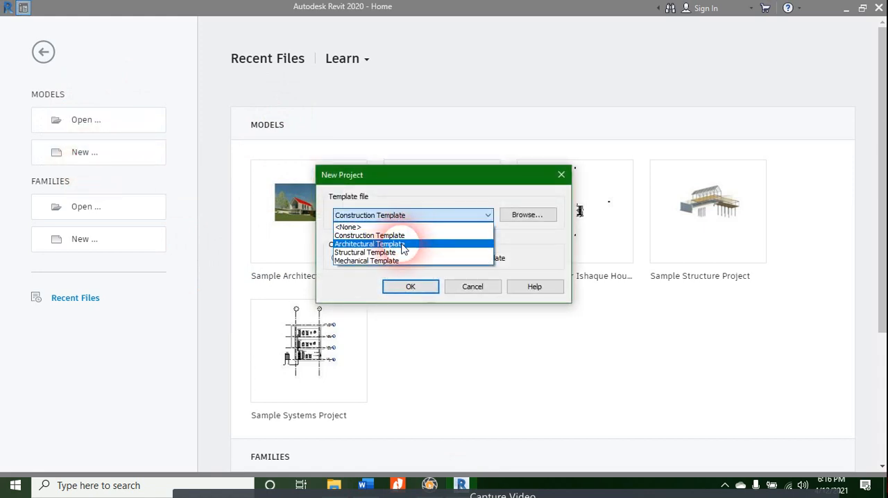
pyautogui.click(406, 241)
pyautogui.click(420, 288)
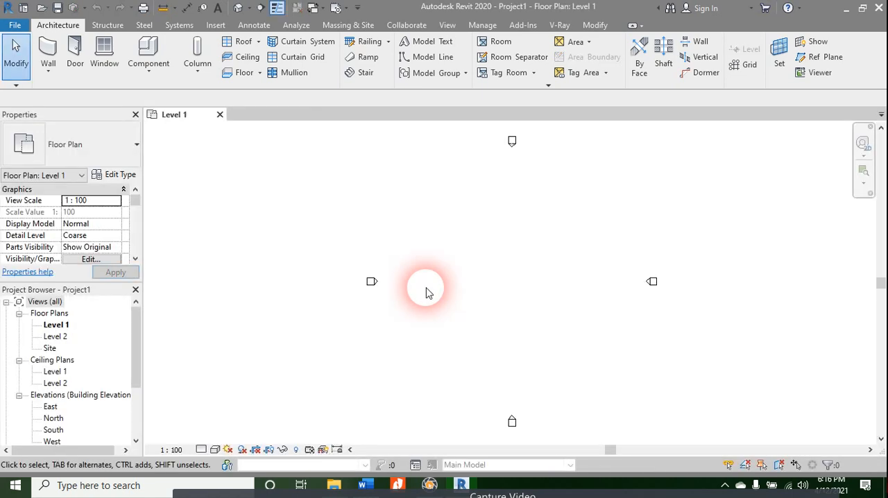
# Step: Open the South elevation and draw a new level at elevation 8000, aligned with both ends of the existing levels
pyautogui.scroll(-1, 41, 424)
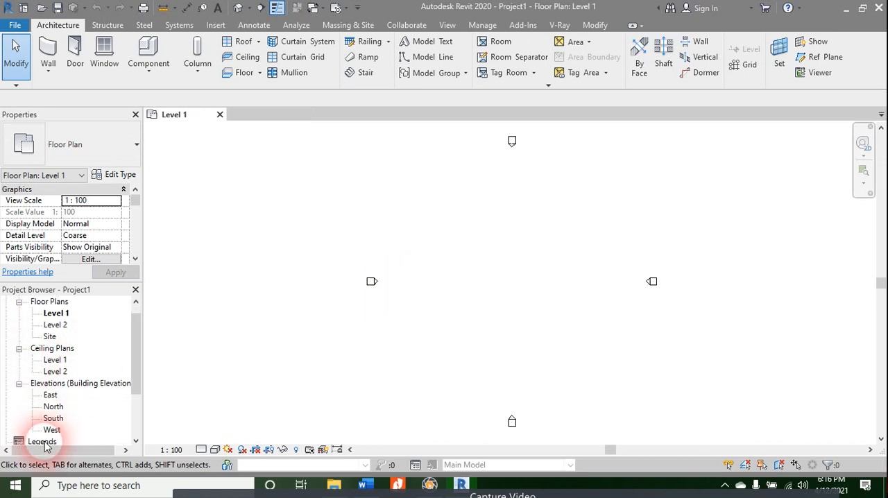
pyautogui.doubleClick(53, 418)
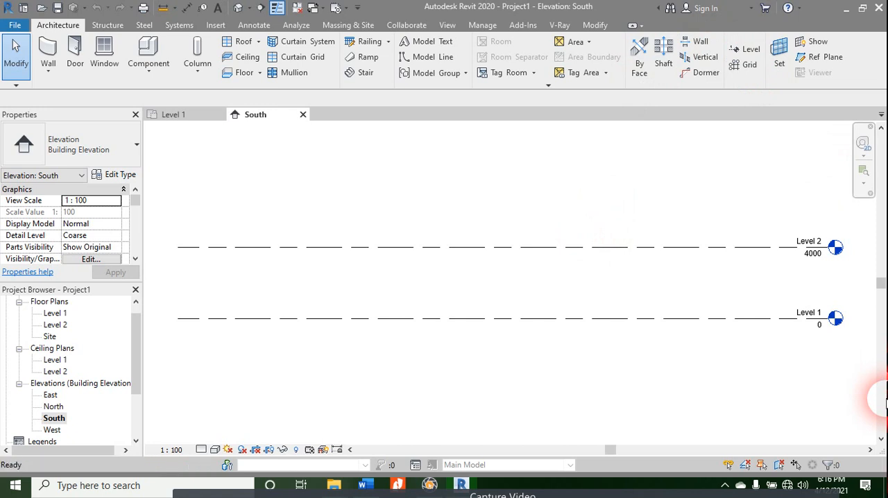
pyautogui.press('l')
pyautogui.press('l')
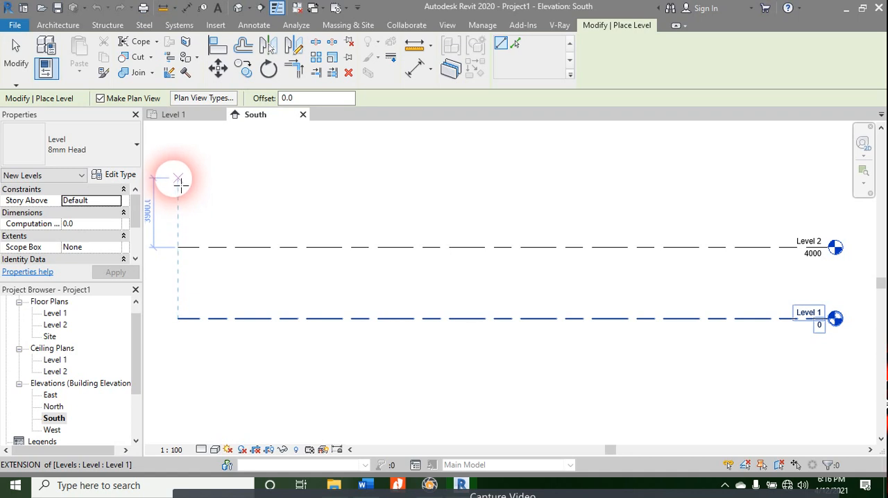
pyautogui.click(180, 177)
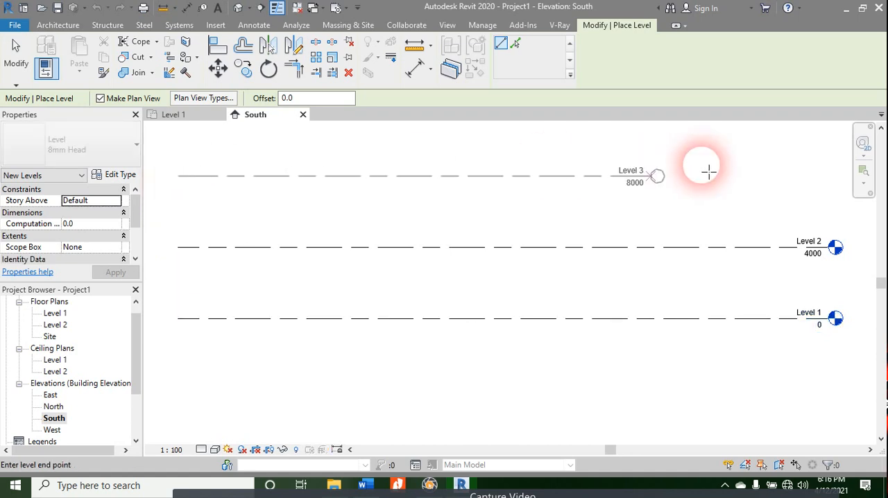
pyautogui.click(835, 177)
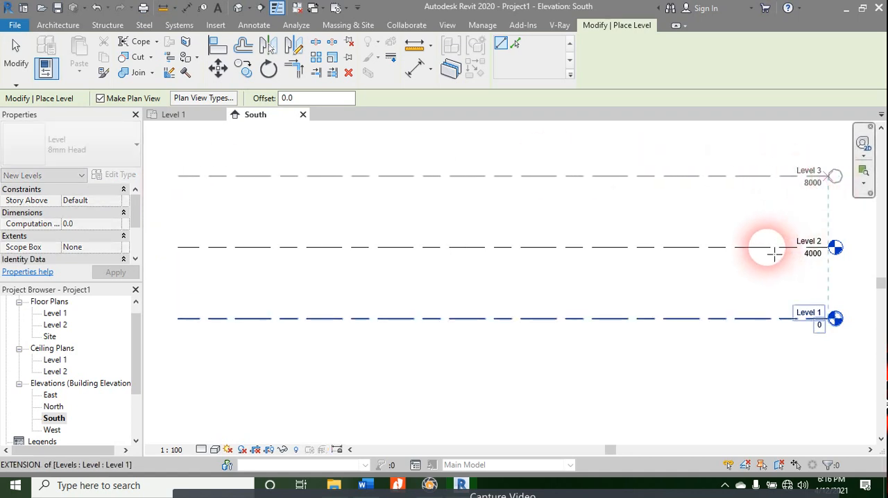
# Step: Draw two more levels above Level 3 at spacings of about 4000, aligned with the ends of the existing levels
pyautogui.scroll(-2, 734, 242)
pyautogui.moveTo(639, 242); pyautogui.dragTo(697, 326, button='middle')
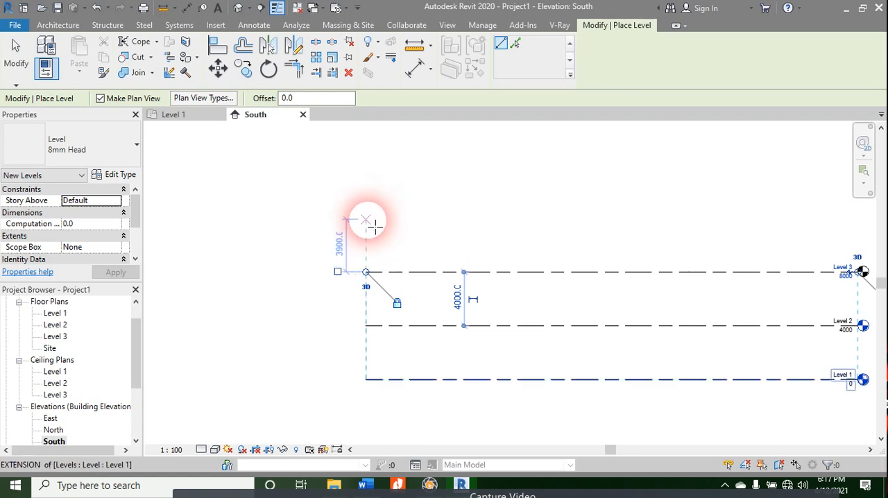
pyautogui.click(367, 219)
pyautogui.scroll(-2, 590, 208)
pyautogui.moveTo(588, 214); pyautogui.dragTo(368, 208, button='middle')
pyautogui.click(539, 208)
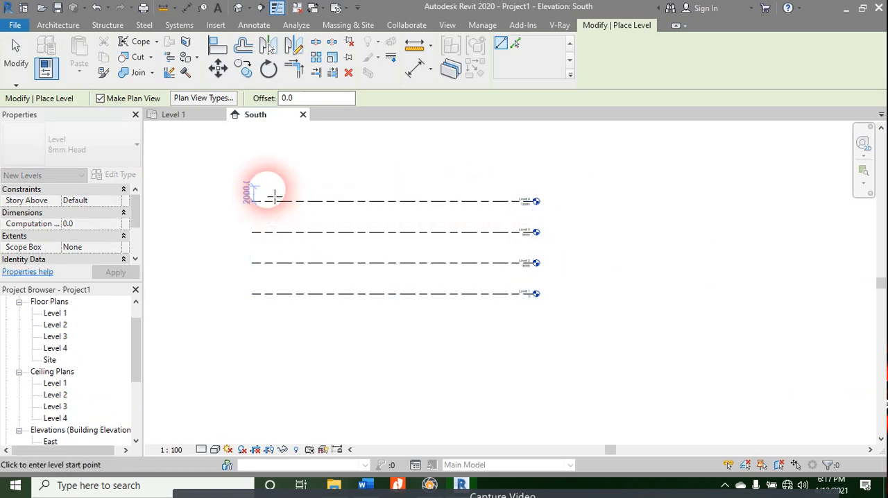
pyautogui.click(252, 171)
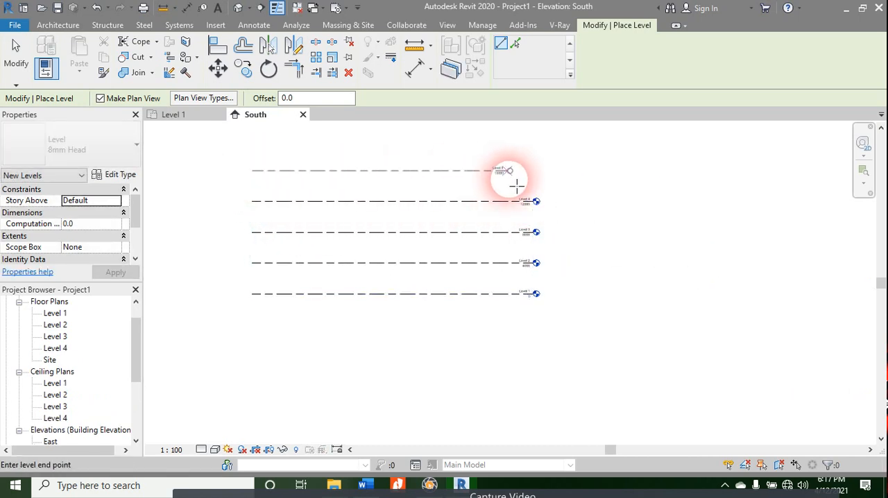
pyautogui.click(533, 170)
pyautogui.press('Escape')
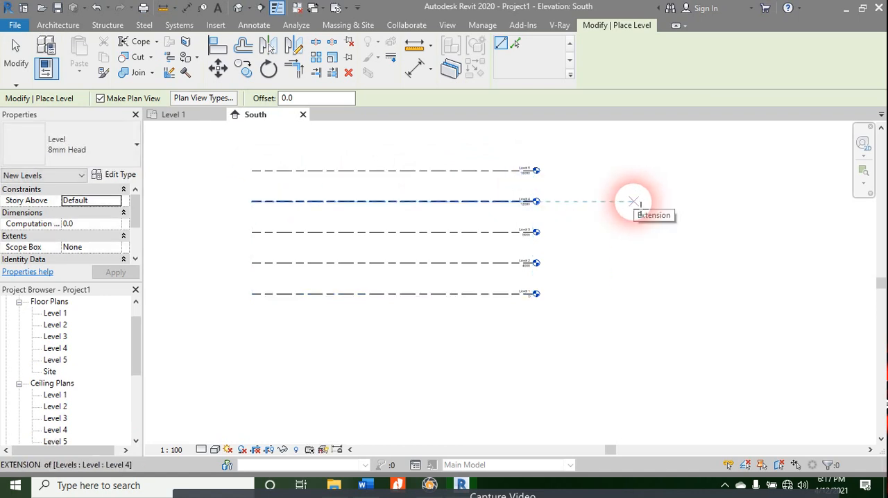
pyautogui.press('Escape')
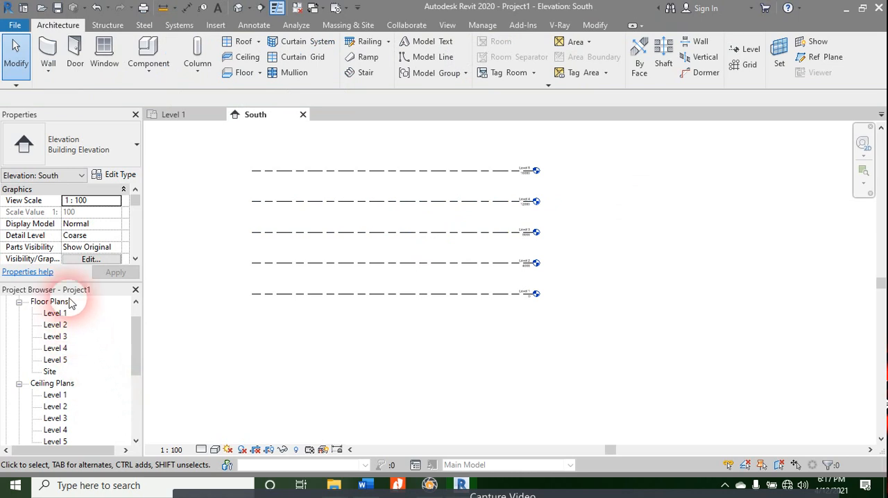
# Step: Return to the Level 1 floor plan and move the east elevation marker 5000 outward to the east
pyautogui.click(177, 114)
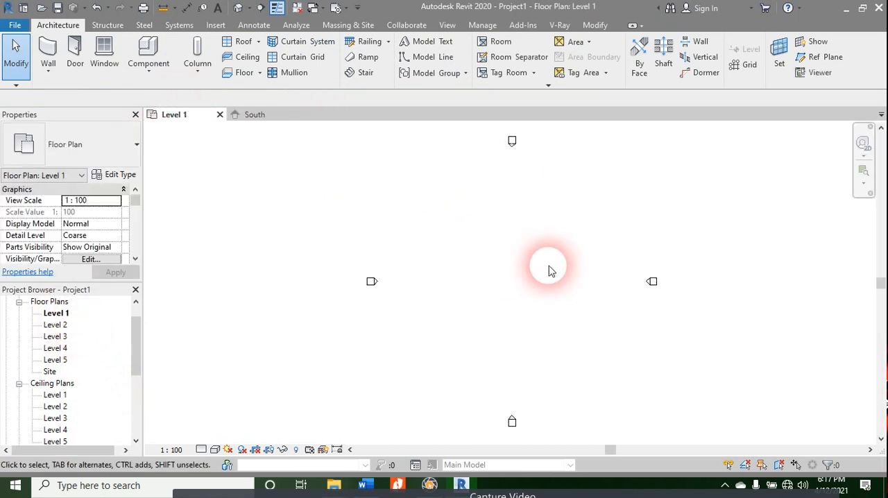
pyautogui.click(653, 282)
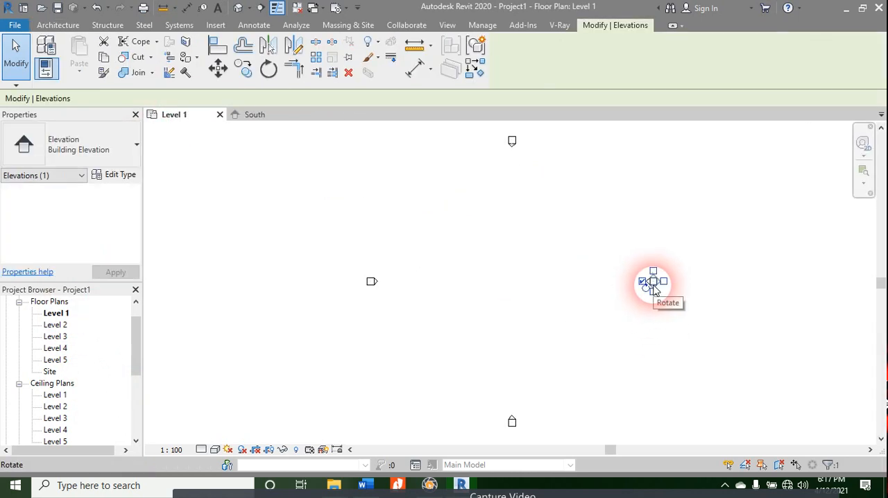
pyautogui.press('m')
pyautogui.press('v')
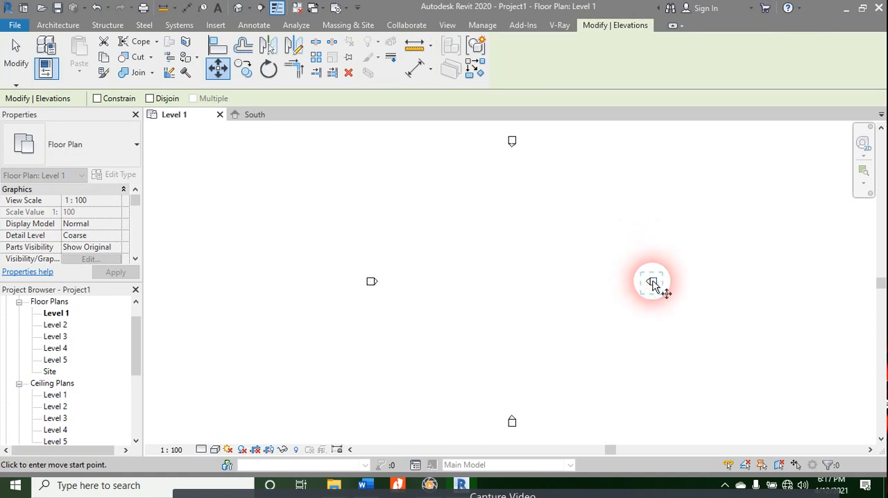
pyautogui.click(654, 282)
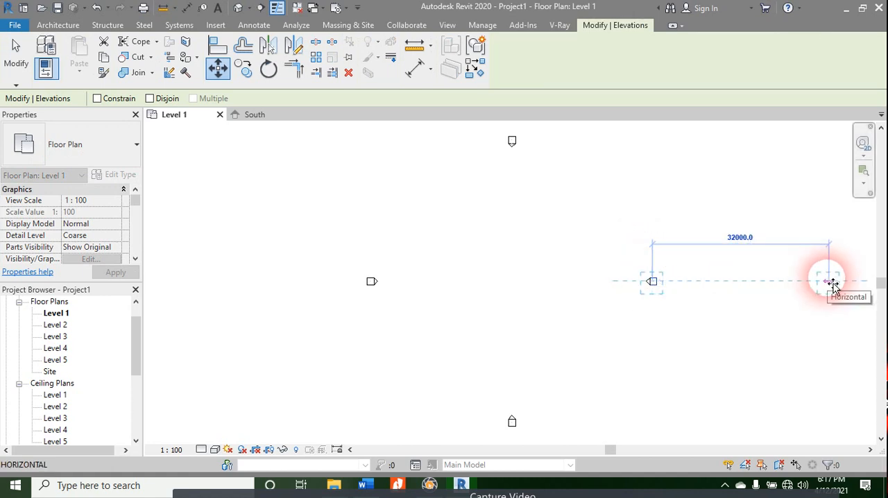
pyautogui.write('5000')
pyautogui.press('Return')
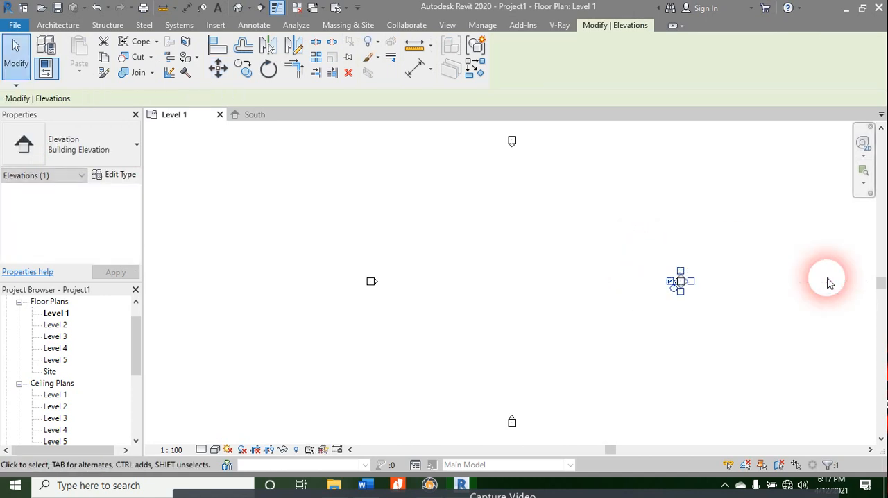
# Step: Move the east elevation marker about another 20000 horizontally outward
pyautogui.press('m')
pyautogui.press('v')
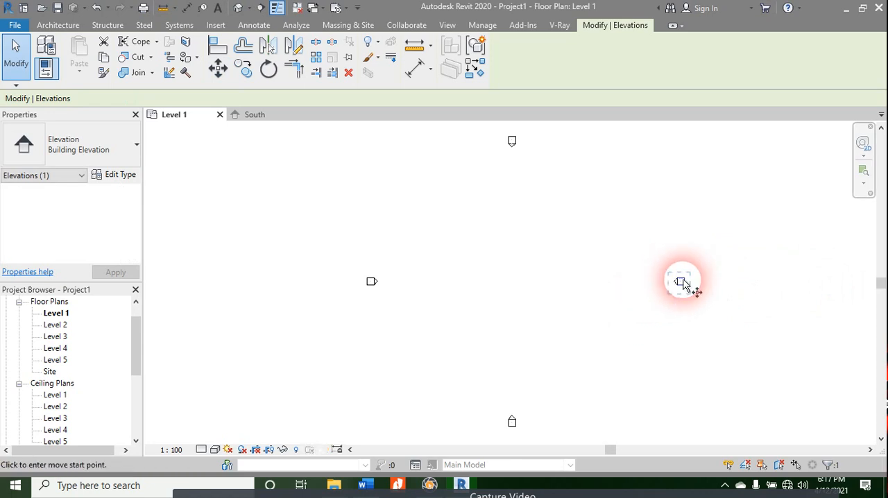
pyautogui.click(694, 289)
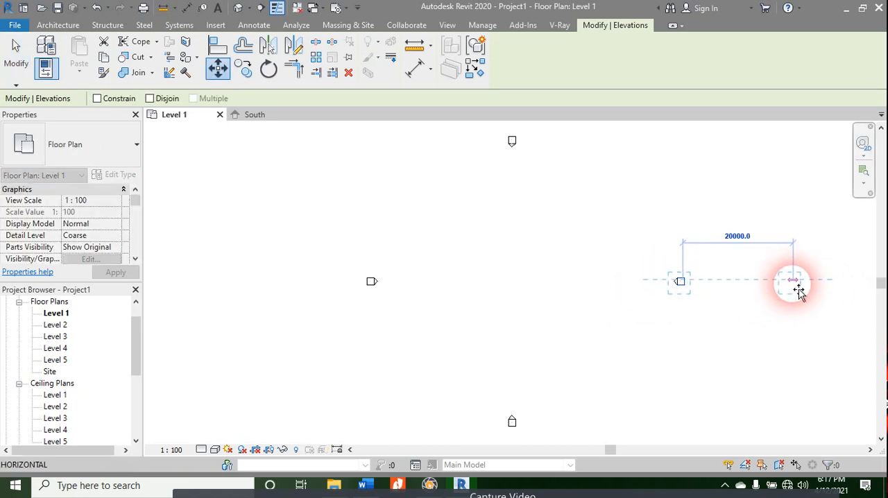
pyautogui.click(791, 284)
pyautogui.press('Escape')
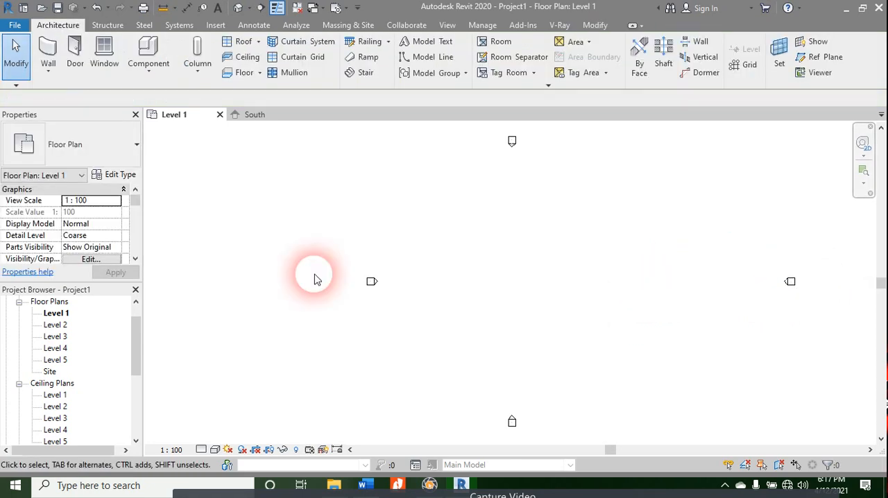
# Step: Move the west elevation marker 25000 horizontally outward to the west
pyautogui.click(369, 285)
pyautogui.press('v')
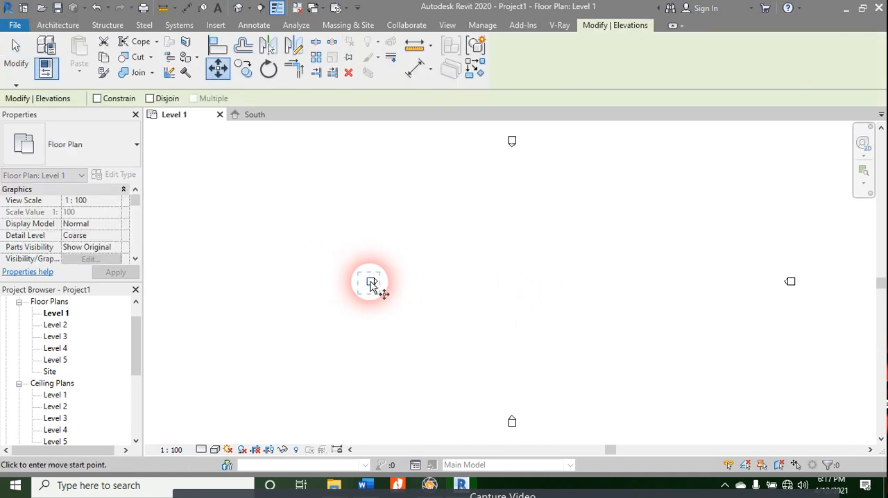
pyautogui.click(372, 282)
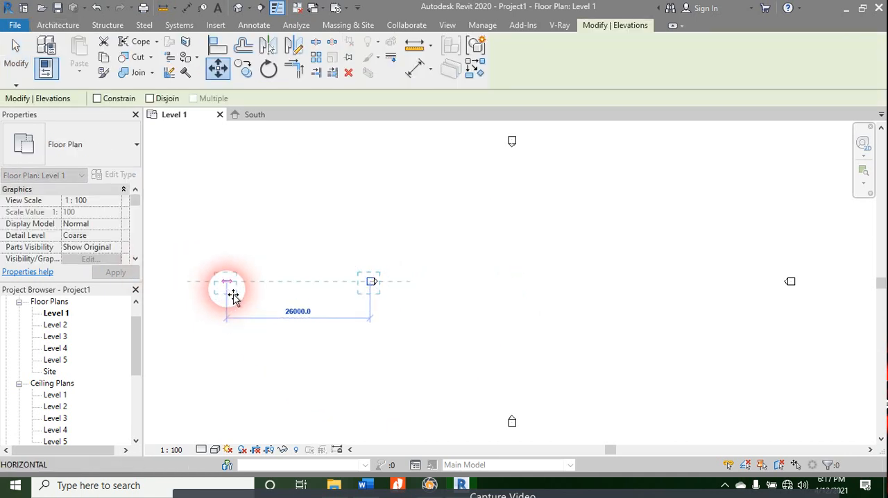
pyautogui.write('25000')
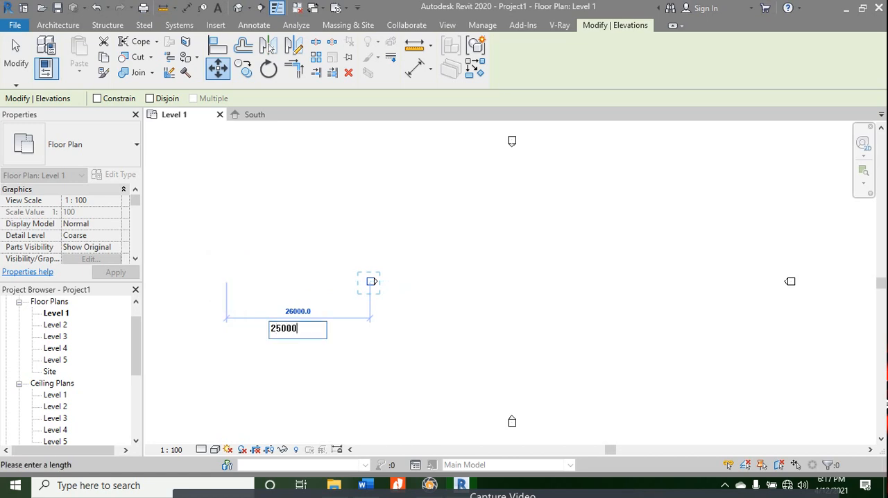
pyautogui.press('Return')
pyautogui.press('Escape')
# Step: Select the whole north elevation marker and move it 25000 vertically outward to the north
pyautogui.scroll(-1, 421, 282)
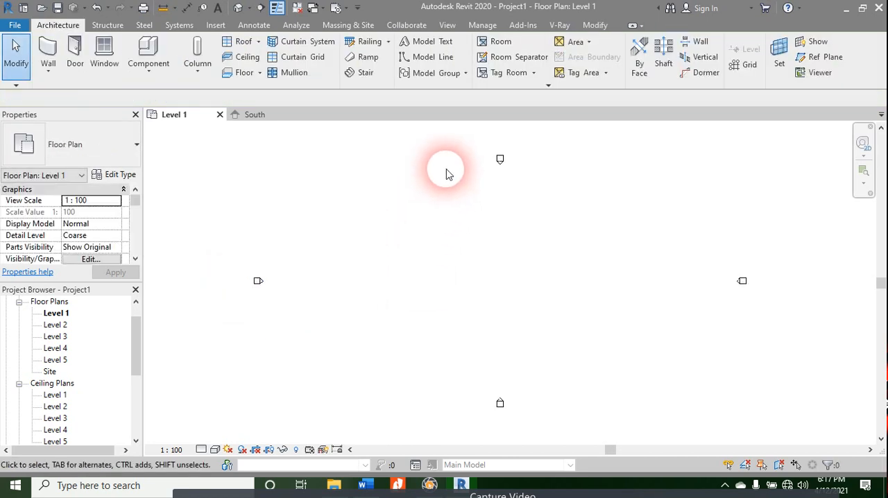
pyautogui.moveTo(510, 182); pyautogui.dragTo(507, 238, button='middle')
pyautogui.moveTo(526, 183); pyautogui.dragTo(479, 254)
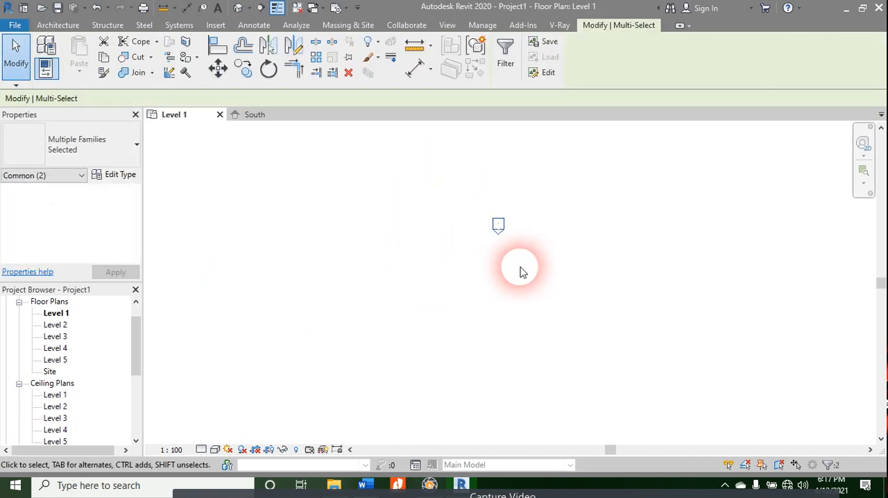
pyautogui.press('m')
pyautogui.press('v')
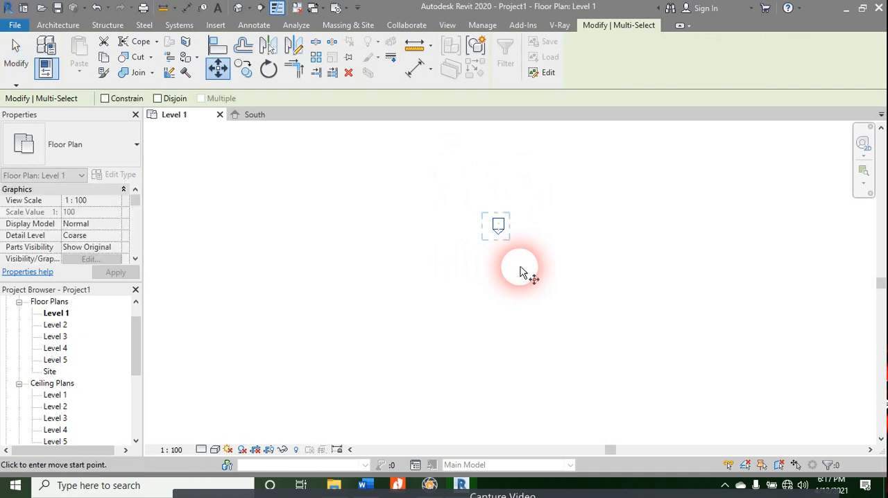
pyautogui.click(501, 227)
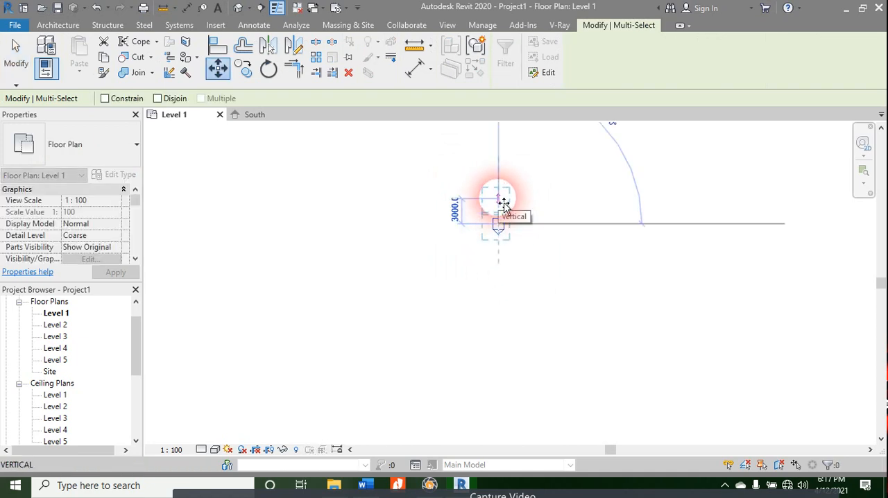
pyautogui.write('25000')
pyautogui.press('Return')
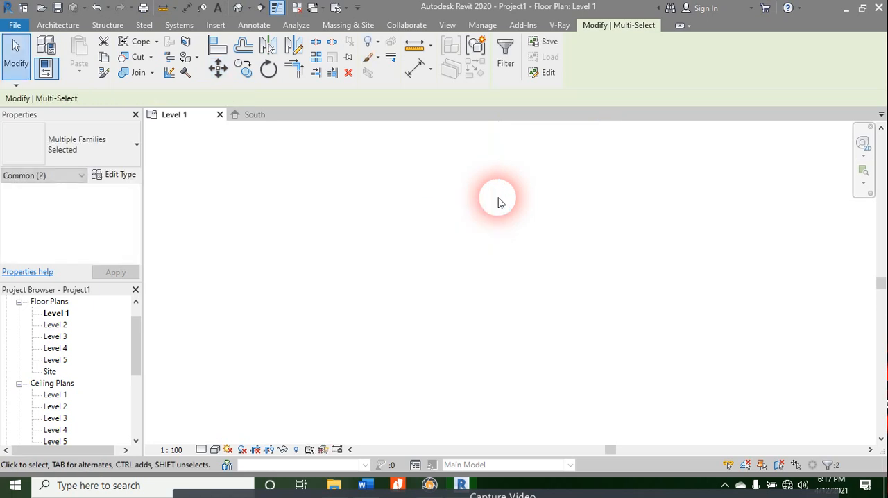
# Step: Select the whole south elevation marker and move it 25000 vertically outward to the south
pyautogui.press('Escape')
pyautogui.scroll(2, 485, 340)
pyautogui.moveTo(532, 347); pyautogui.dragTo(478, 405)
pyautogui.press('v')
pyautogui.scroll(4, 487, 403)
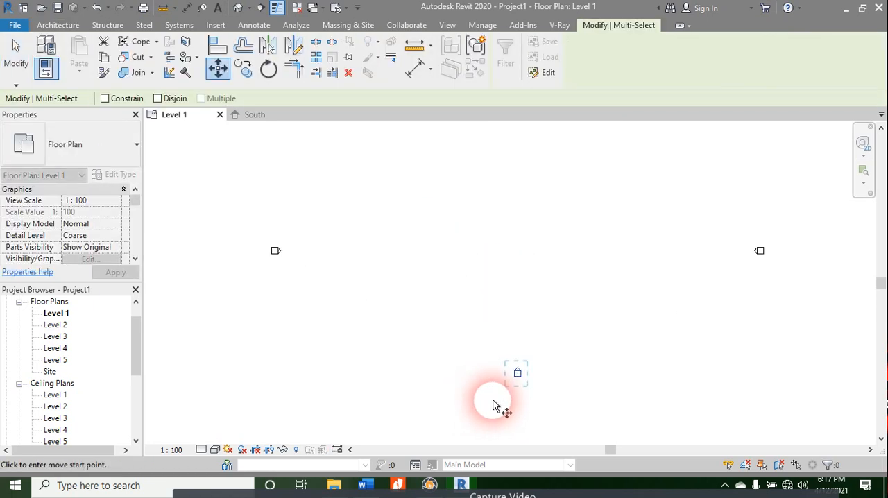
pyautogui.click(535, 358)
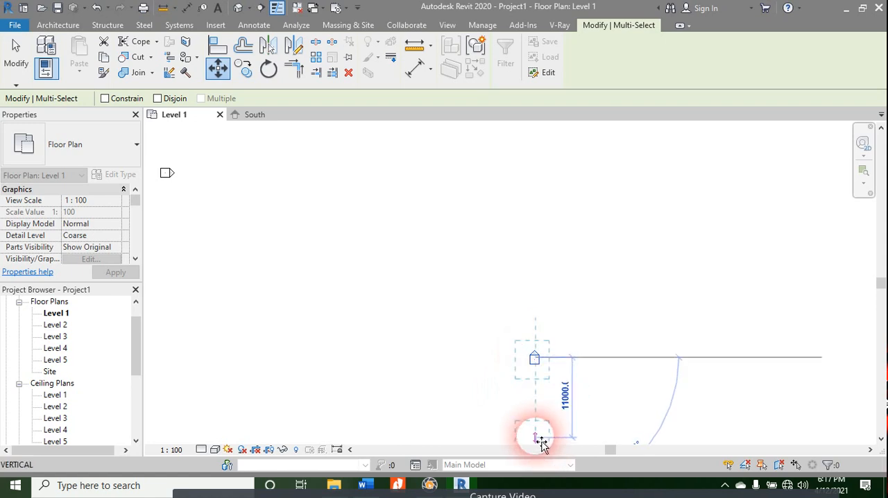
pyautogui.write('2500')
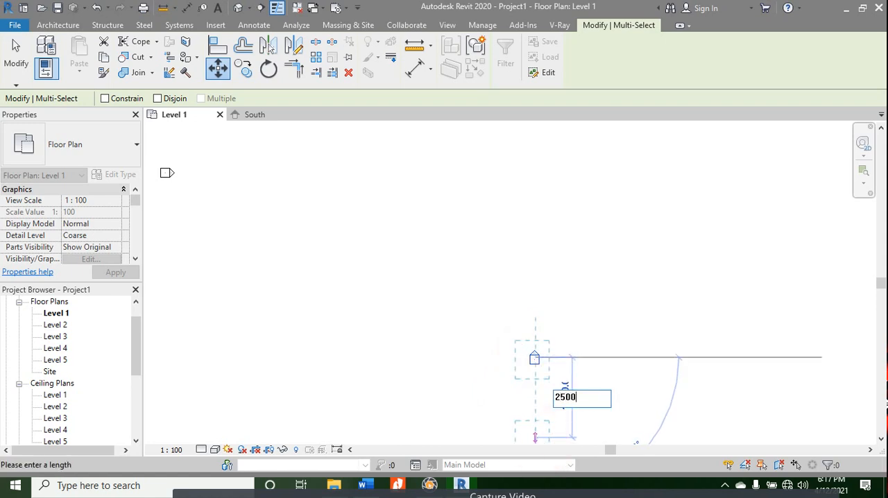
pyautogui.write('0')
pyautogui.press('Return')
pyautogui.scroll(-5, 527, 306)
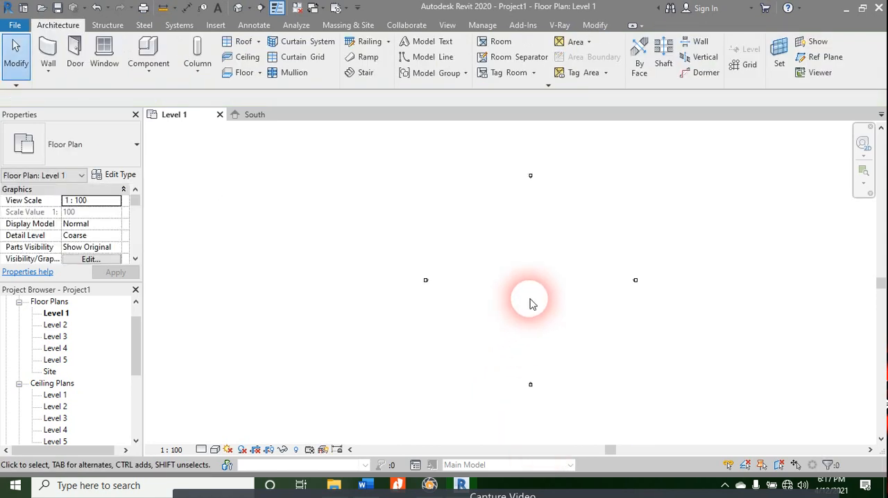
# Step: Draw two equal-length vertical grid lines about 14000 apart, between the west and east elevation markers
pyautogui.moveTo(529, 303); pyautogui.dragTo(464, 329, button='middle')
pyautogui.scroll(2, 465, 328)
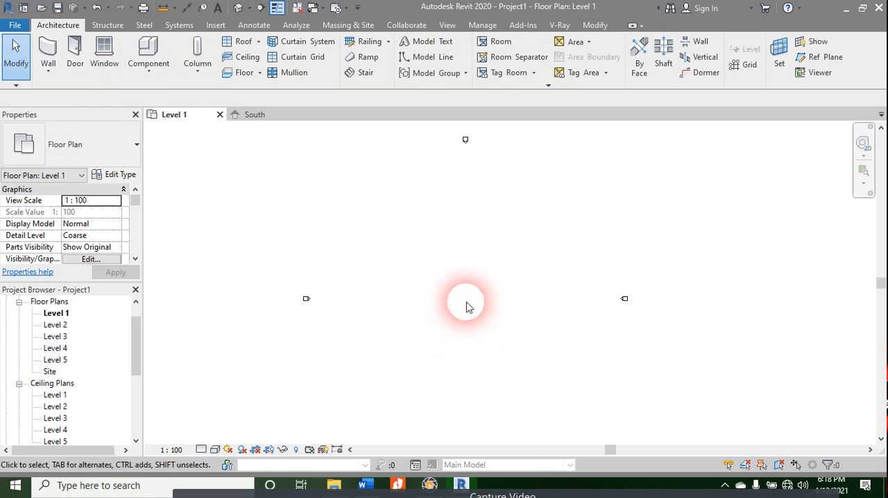
pyautogui.press('g')
pyautogui.press('r')
pyautogui.click(373, 393)
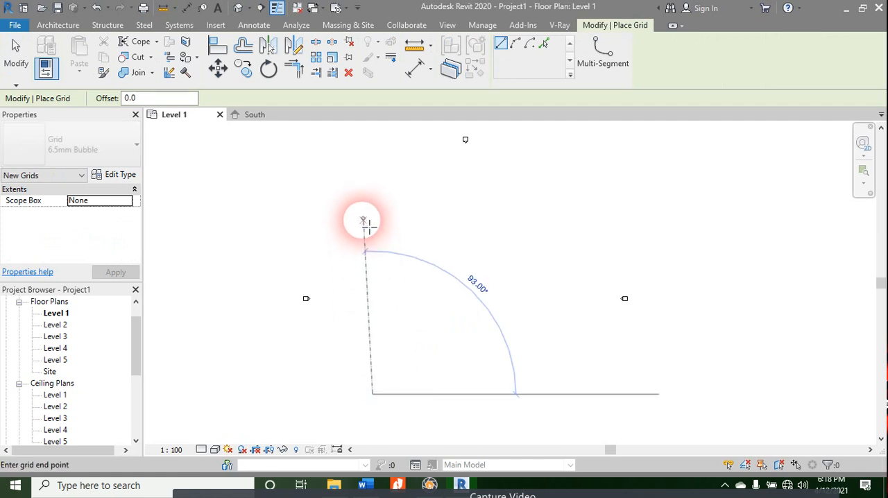
pyautogui.click(373, 204)
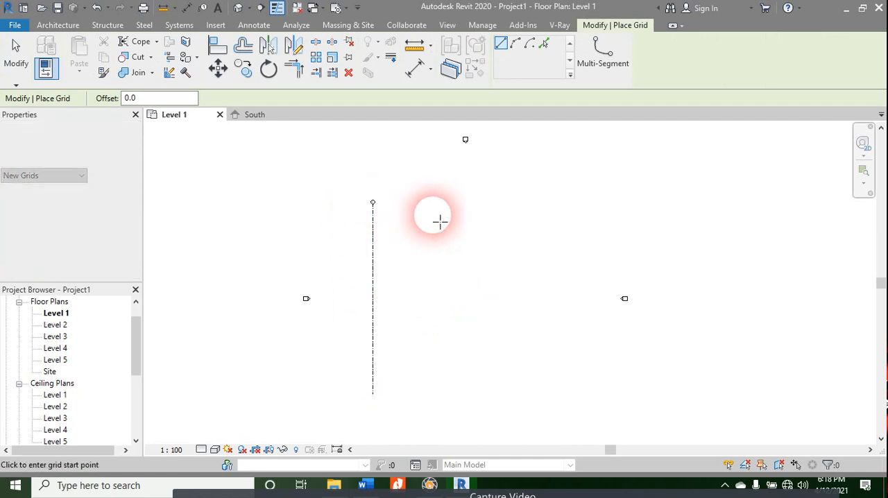
pyautogui.click(417, 394)
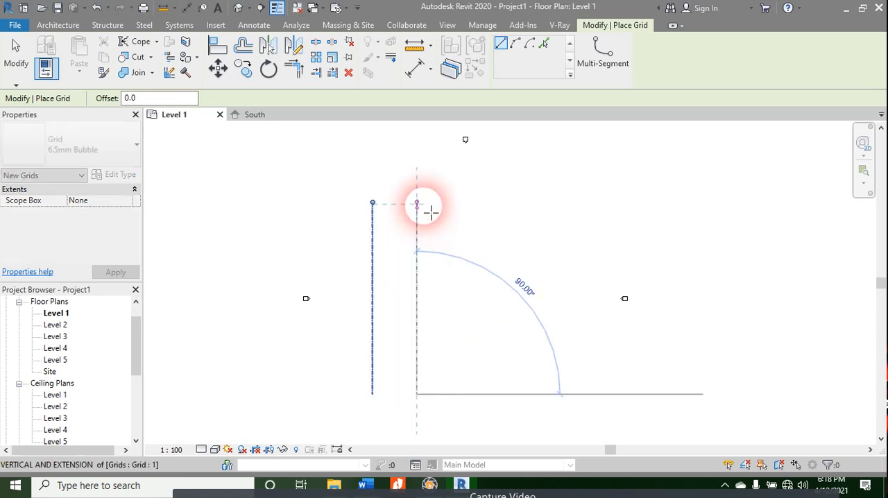
pyautogui.click(418, 204)
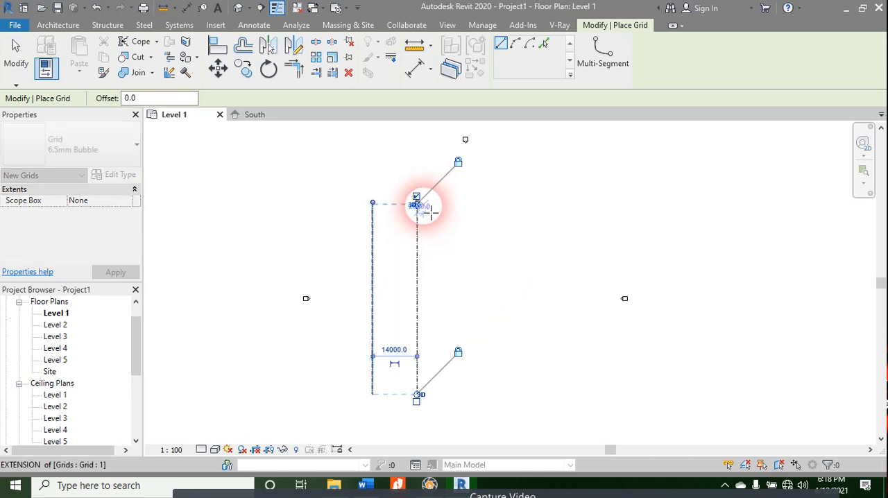
# Step: Add three more vertical grid lines of matching length to the east, spaced about 15000, 16000 and 14000 apart
pyautogui.click(464, 394)
pyautogui.click(466, 205)
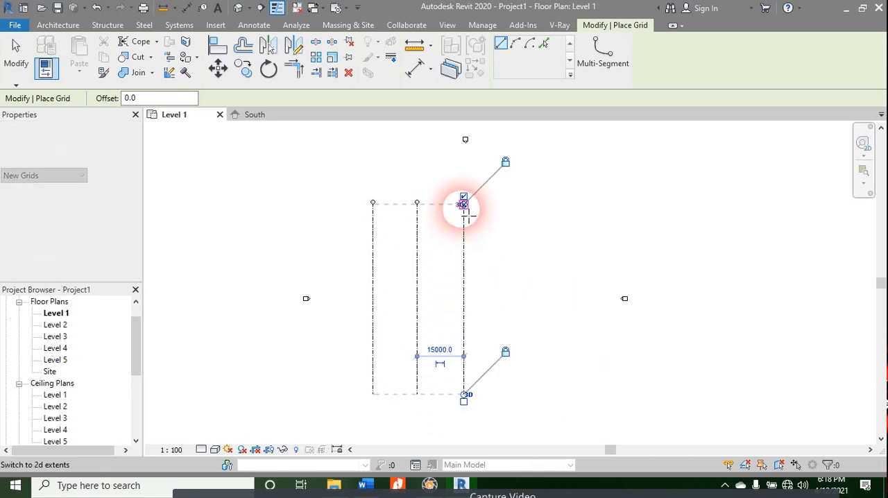
pyautogui.click(514, 395)
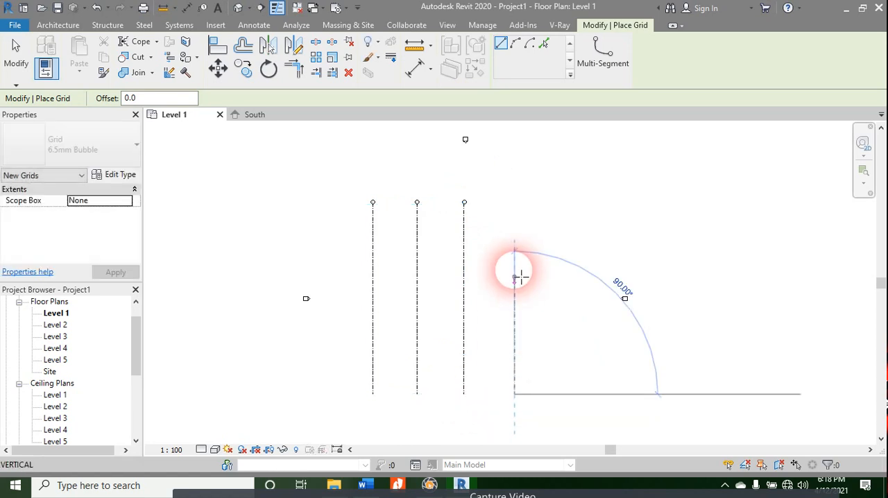
pyautogui.click(515, 204)
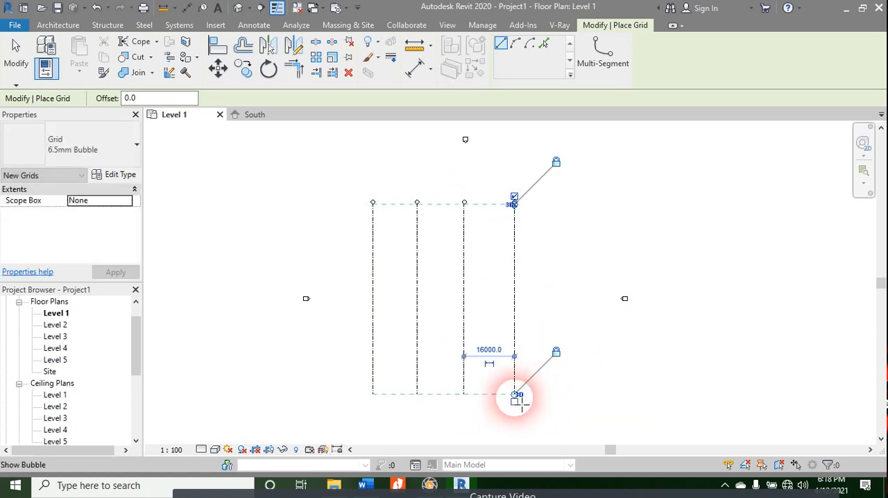
pyautogui.click(559, 394)
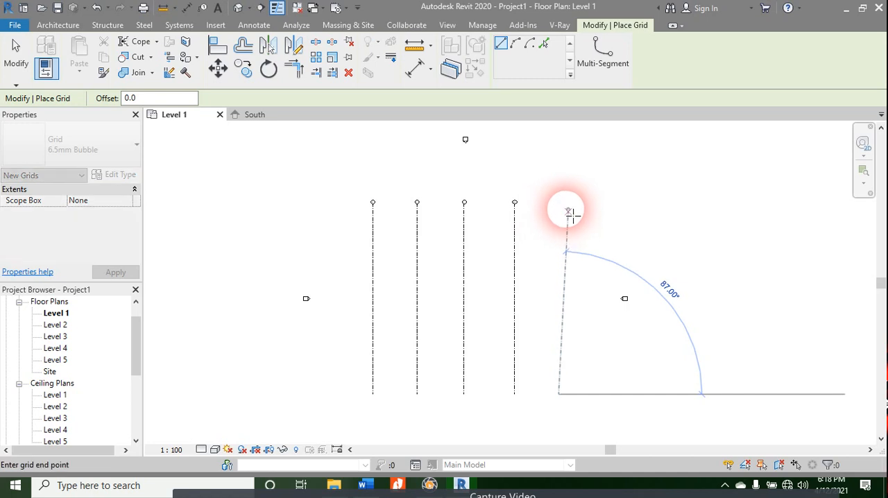
pyautogui.click(564, 203)
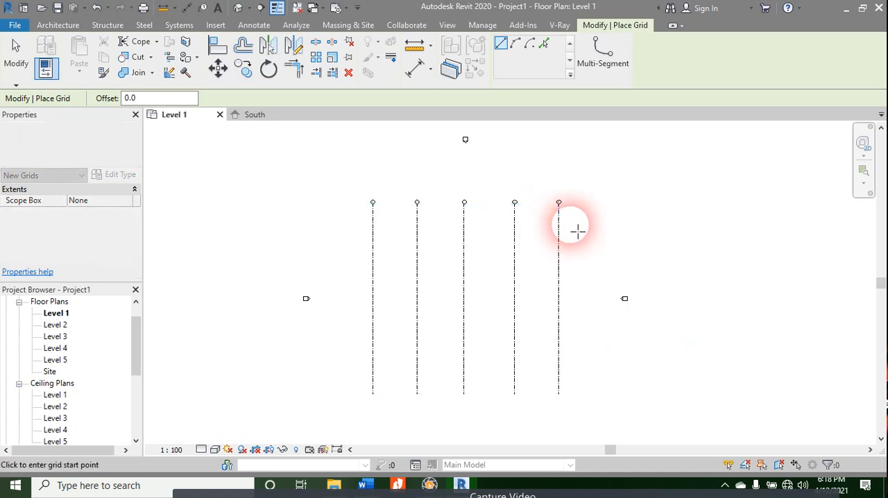
# Step: Draw three horizontal grid lines with bubbles at the west end across all five vertical grids, the upper two about 17000 apart
pyautogui.click(331, 225)
pyautogui.click(587, 276)
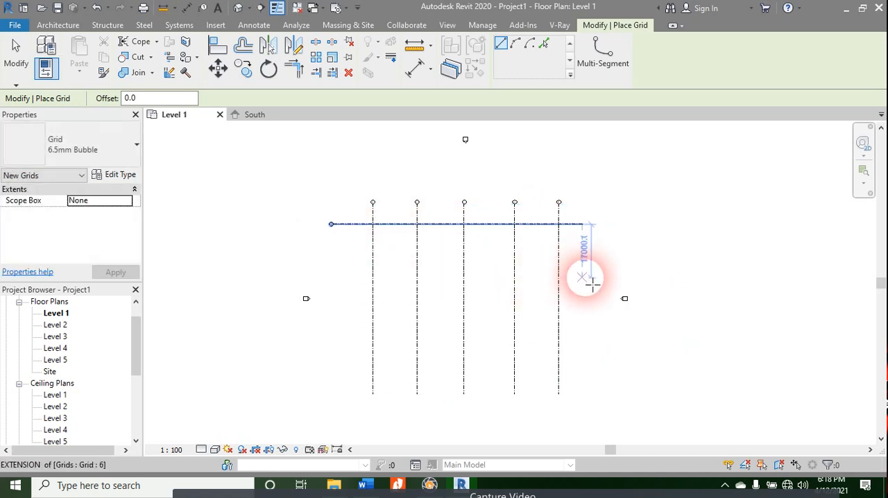
pyautogui.click(589, 278)
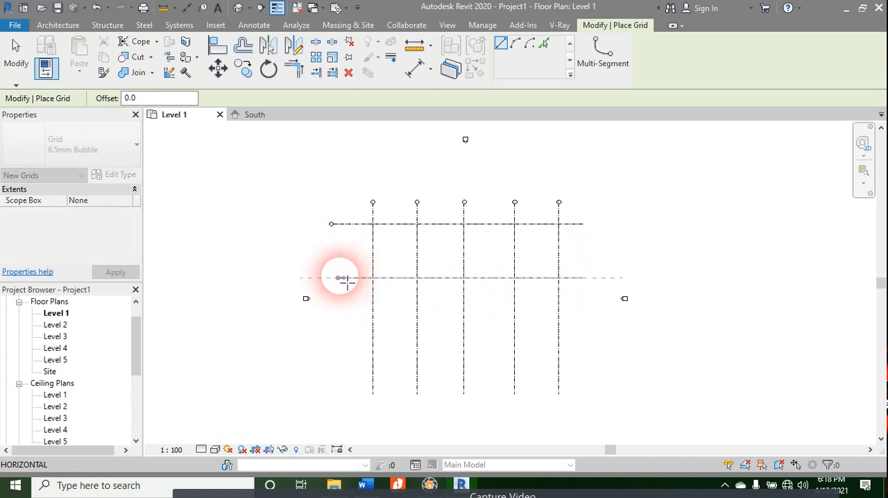
pyautogui.click(345, 279)
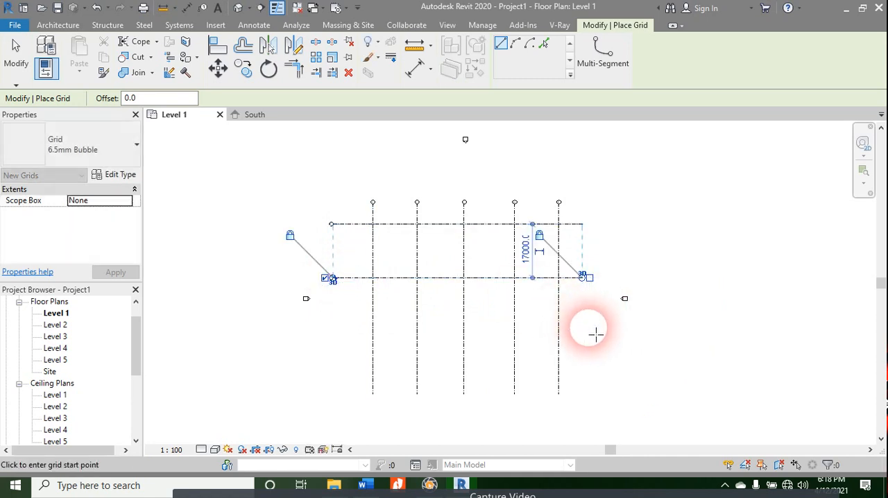
pyautogui.click(583, 338)
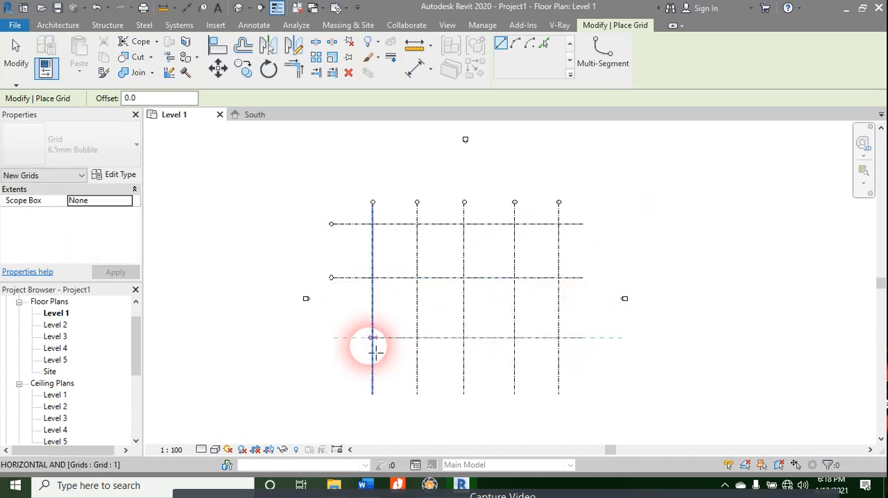
pyautogui.click(335, 340)
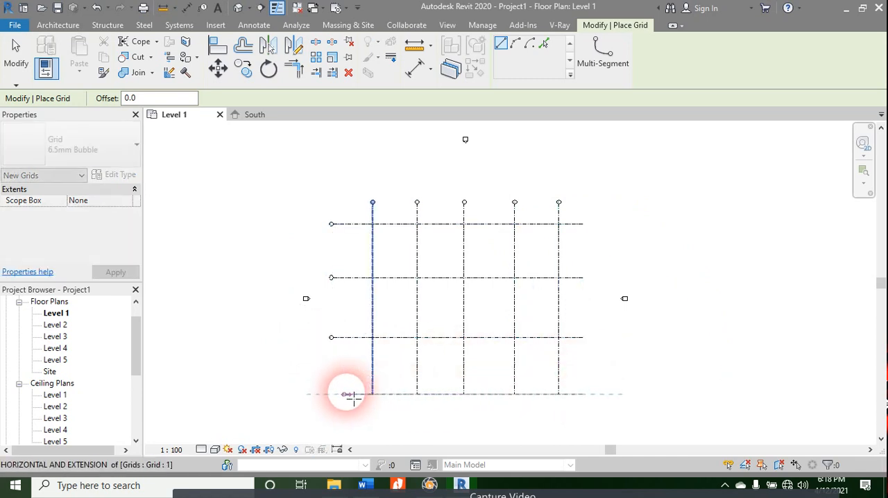
pyautogui.click(334, 395)
pyautogui.press('Escape')
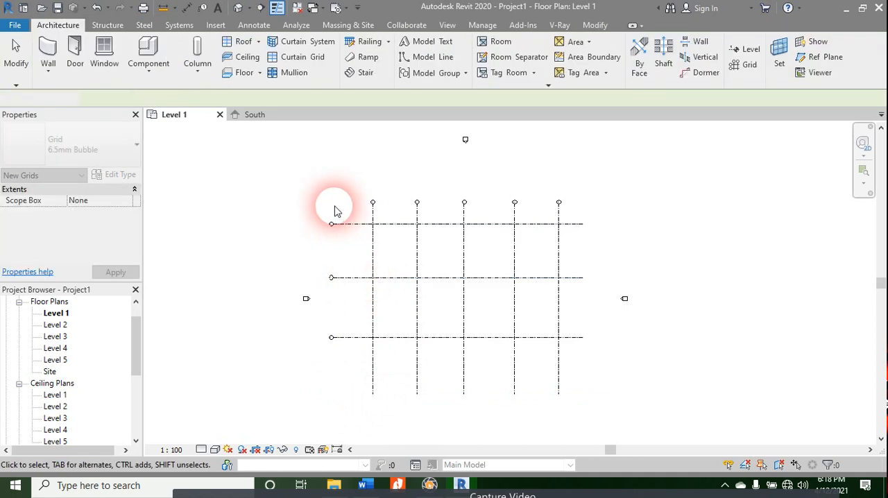
# Step: Draw a rectangular Generic - 200mm wall up to Level 5 from the intersection of grids 5 and 6 to grid 1's intersection with the lowest horizontal grid
pyautogui.scroll(5, 326, 247)
pyautogui.scroll(-5, 340, 237)
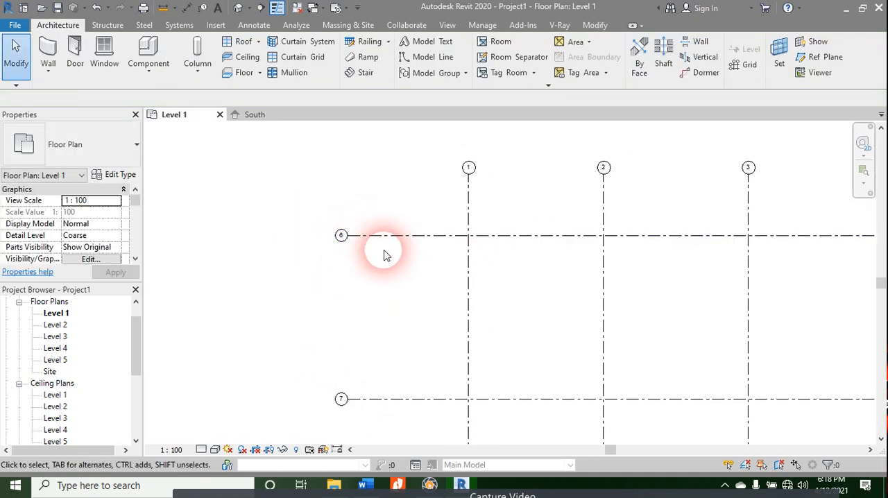
pyautogui.moveTo(492, 298); pyautogui.dragTo(360, 218, button='middle')
pyautogui.scroll(-2, 384, 222)
pyautogui.press('w')
pyautogui.press('a')
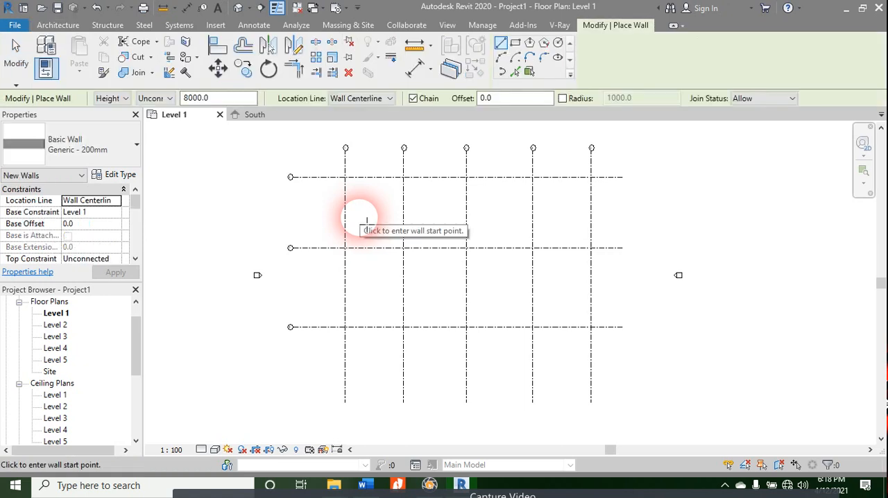
pyautogui.click(515, 42)
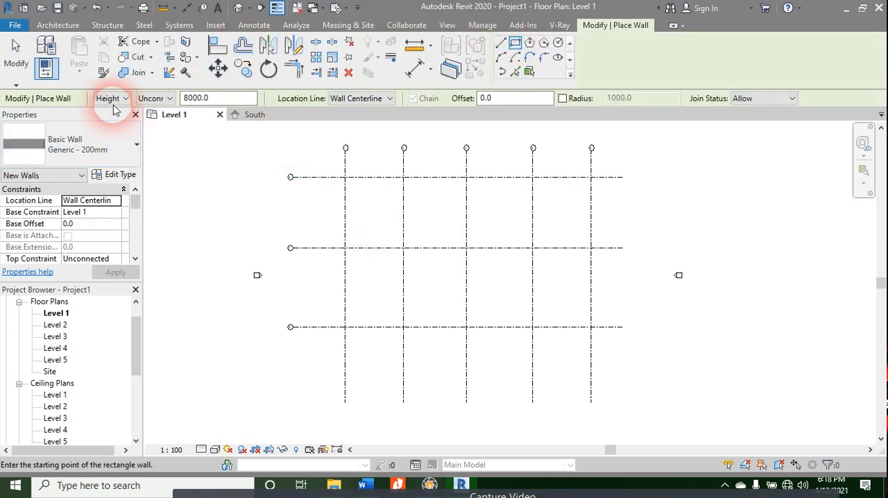
pyautogui.click(161, 99)
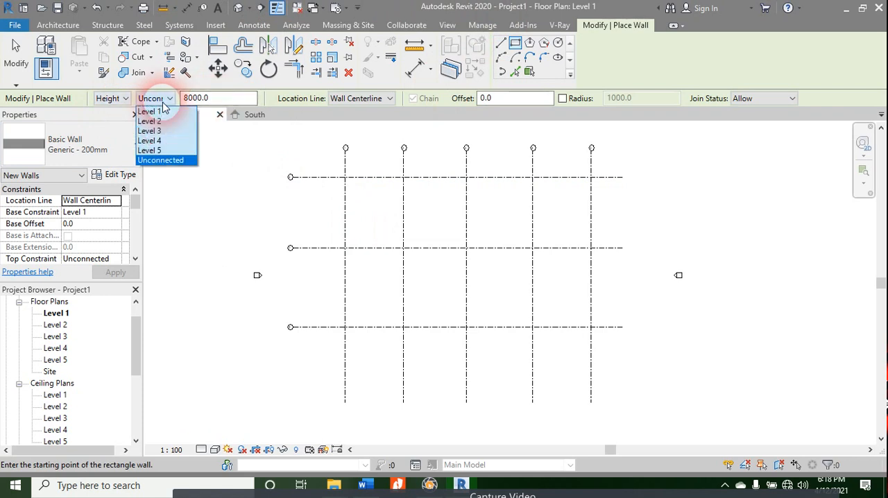
pyautogui.click(166, 151)
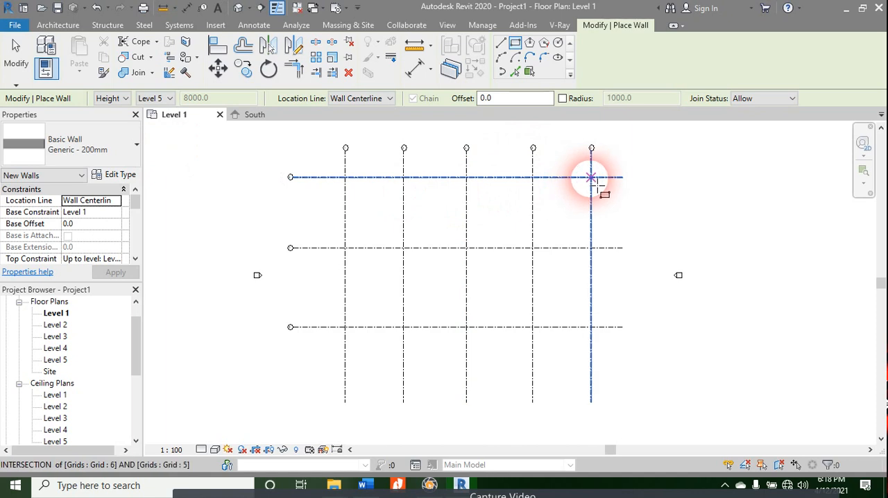
pyautogui.click(590, 179)
pyautogui.click(346, 326)
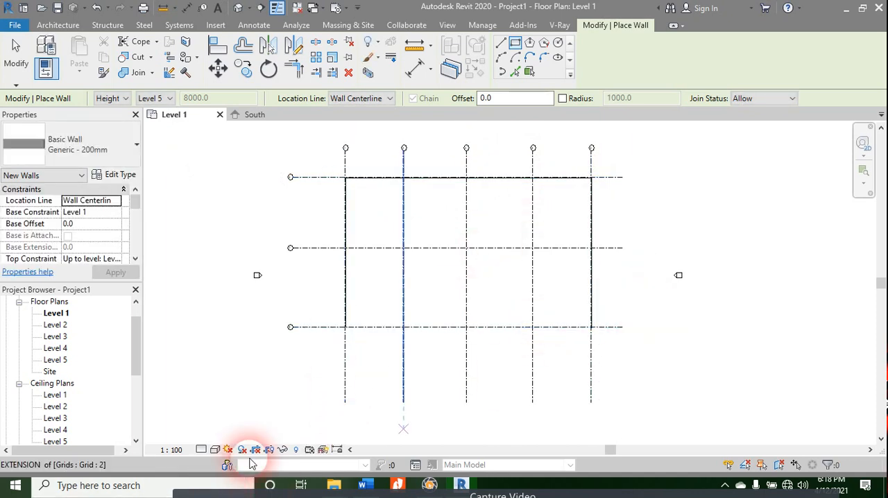
# Step: Set the floor plan's visual style to Shaded and leave the wall command
pyautogui.click(215, 449)
pyautogui.click(224, 410)
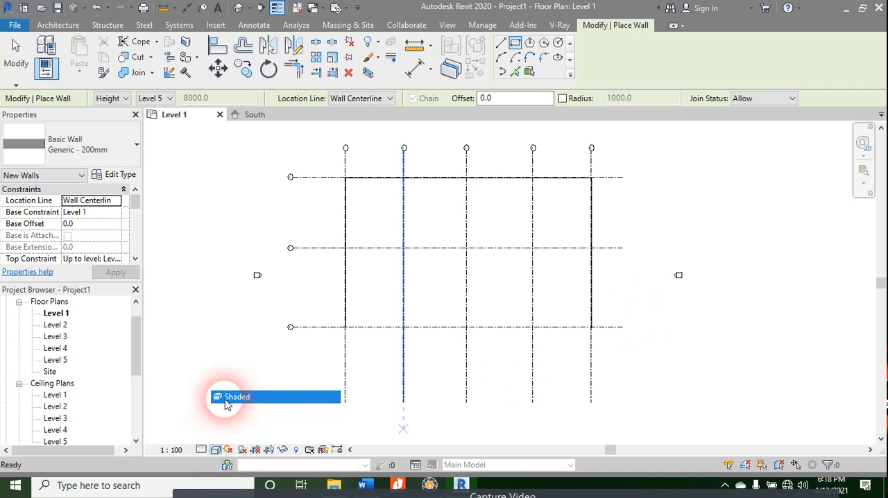
pyautogui.press('Escape')
pyautogui.press('Escape')
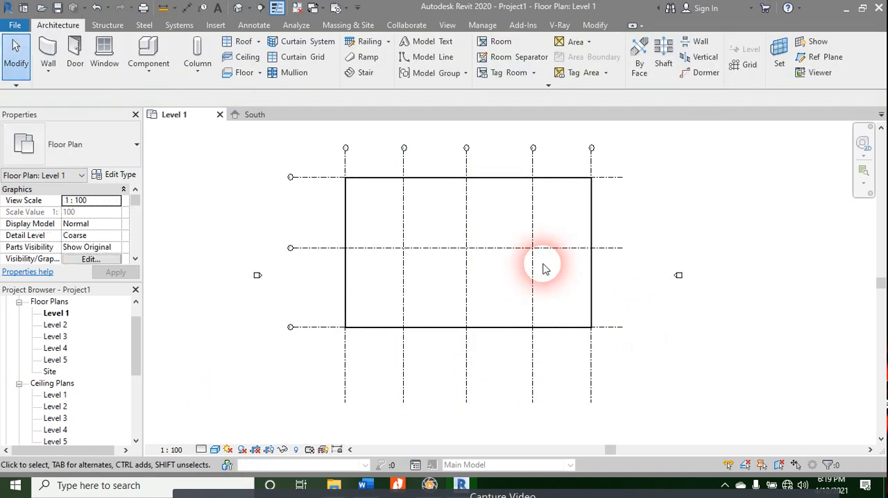
# Step: Draw an inner rectangular wall up to Level 5 from grids 2 and 6 to grids 4 and 7, undoing the first attempt and redrawing it
pyautogui.press('w')
pyautogui.press('a')
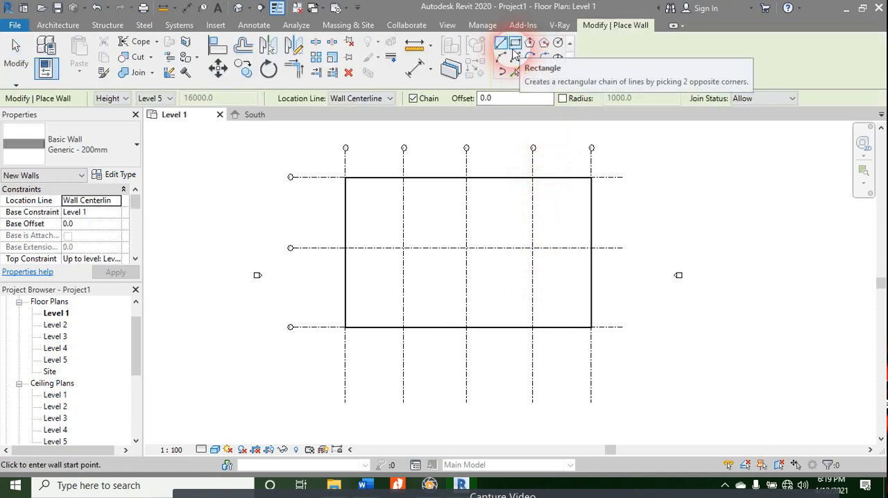
pyautogui.click(514, 50)
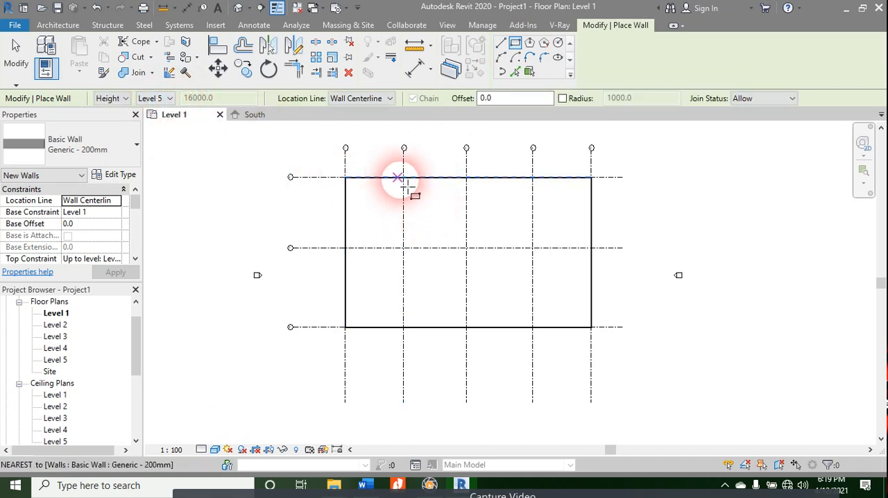
pyautogui.click(404, 178)
pyautogui.click(591, 327)
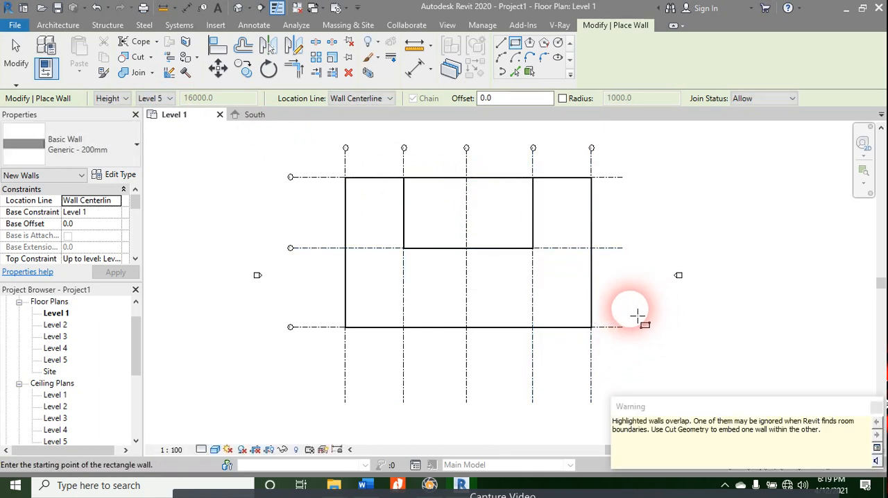
pyautogui.hotkey('ctrl', 'z')
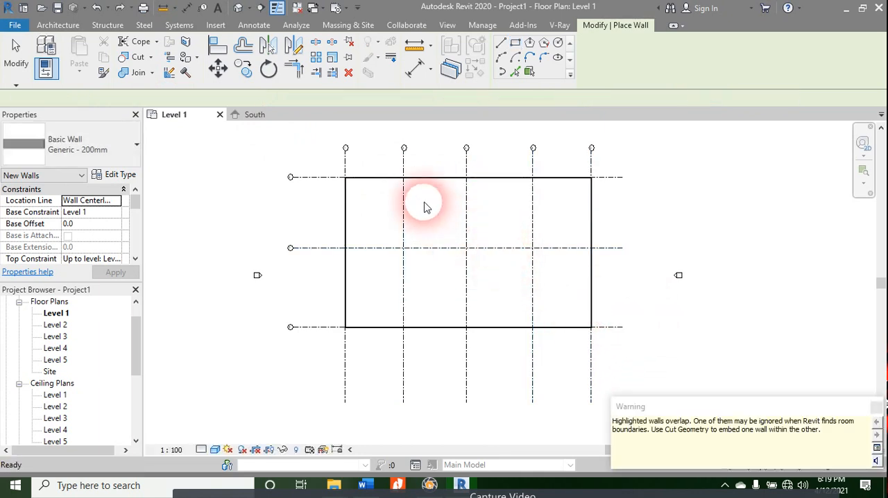
pyautogui.click(404, 178)
pyautogui.click(533, 248)
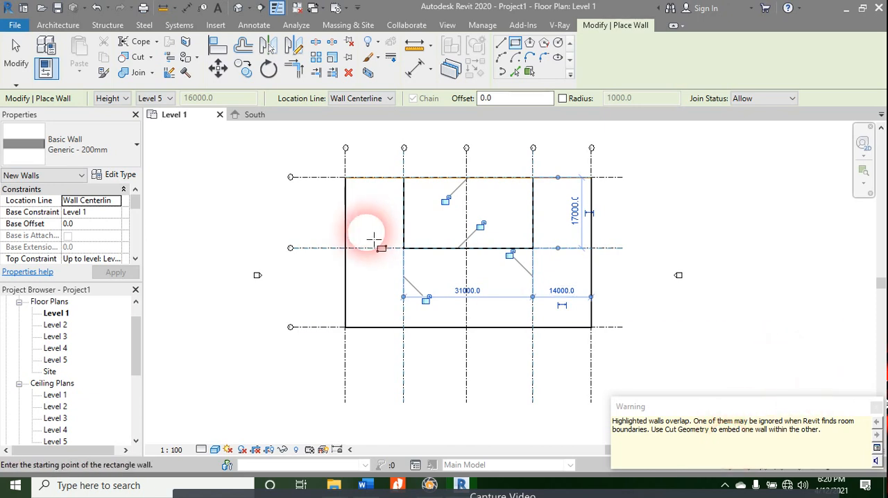
# Step: Lock the alignment constraints of the four inner rectangular walls and leave the wall command
pyautogui.click(481, 228)
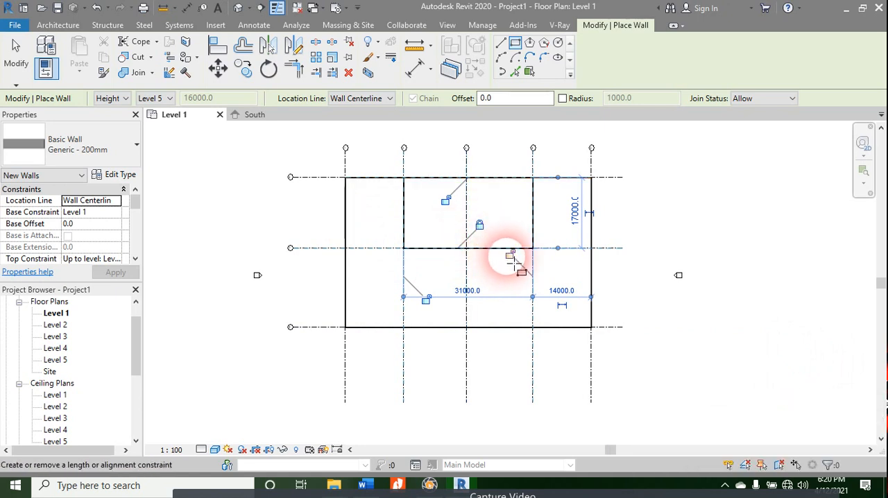
pyautogui.click(426, 300)
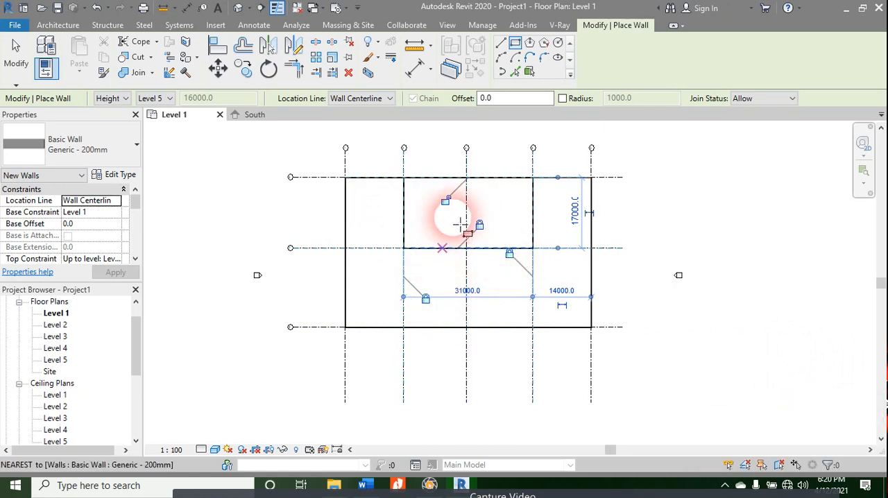
pyautogui.click(446, 200)
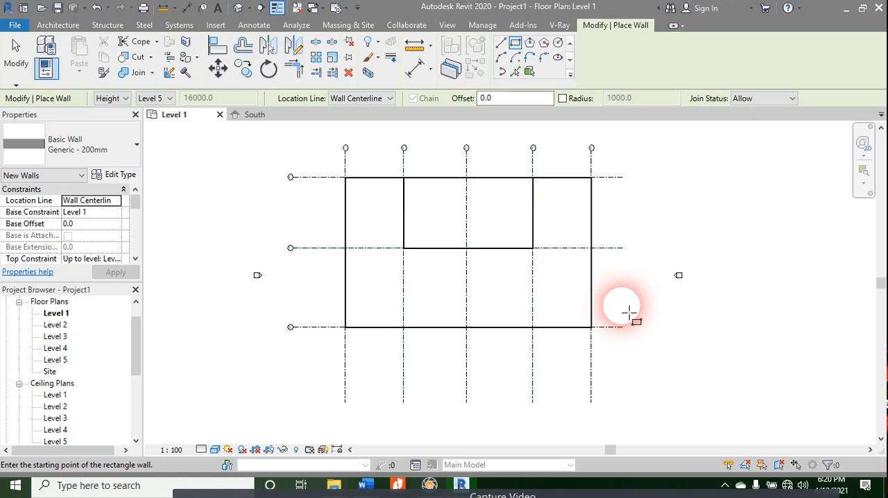
pyautogui.press('Escape')
pyautogui.press('Escape')
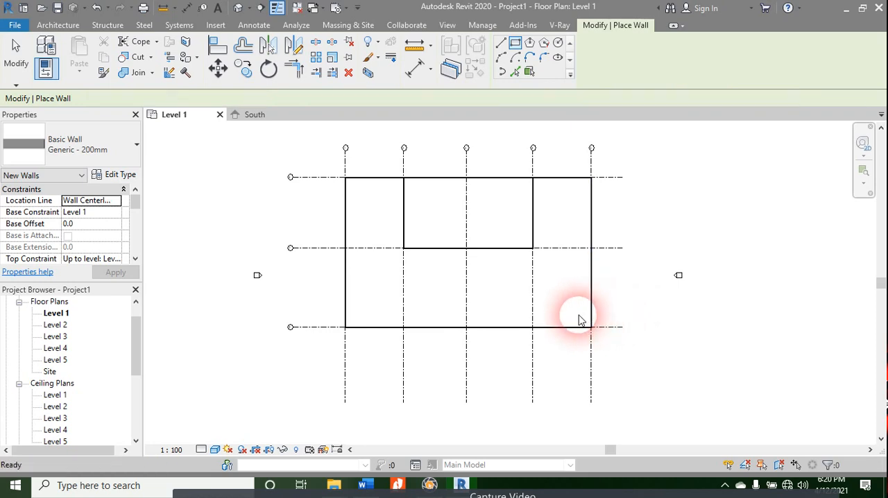
# Step: Draw two vertical grid lines, one between the two easternmost grids and one between the two westernmost grids, with bubbles at the north end
pyautogui.press('g')
pyautogui.press('r')
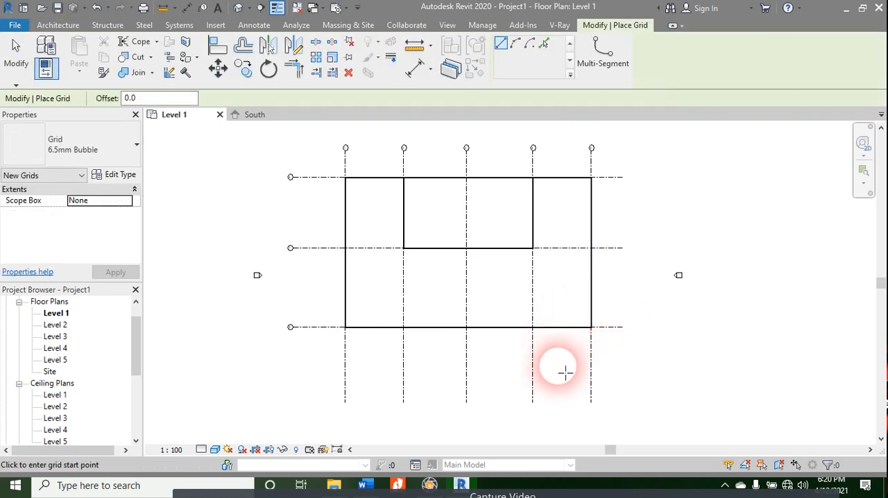
pyautogui.click(558, 403)
pyautogui.click(562, 157)
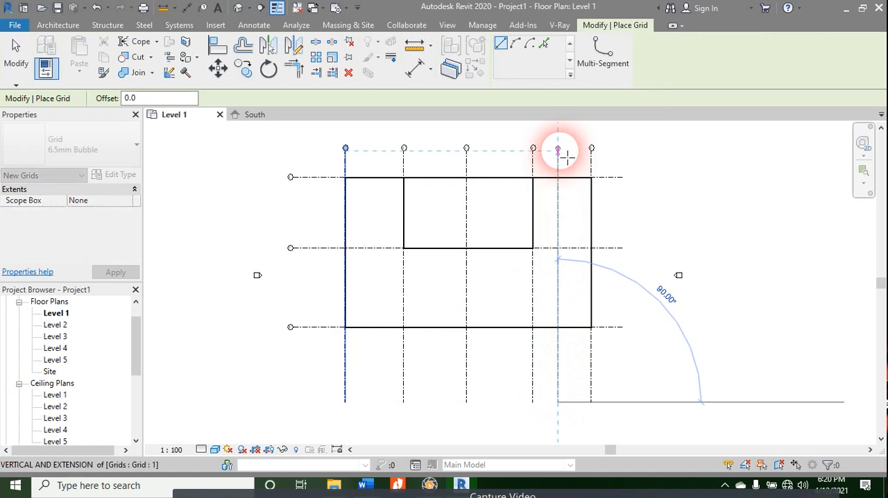
pyautogui.click(371, 404)
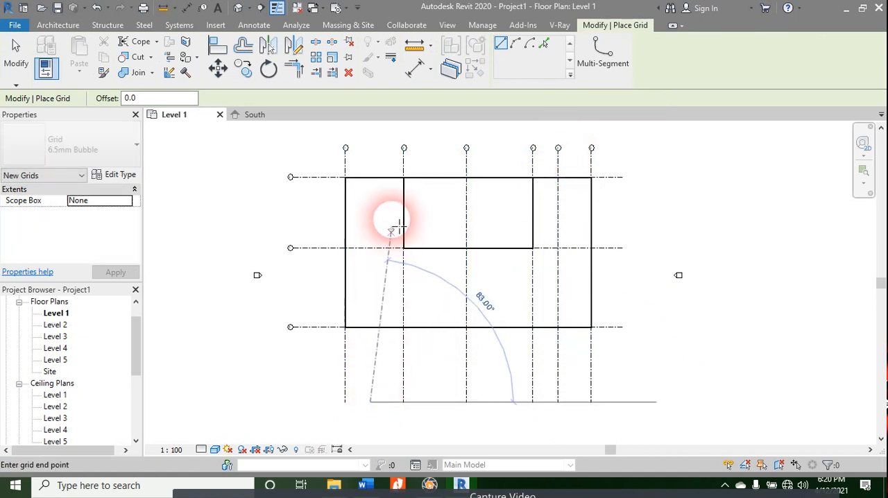
pyautogui.click(370, 157)
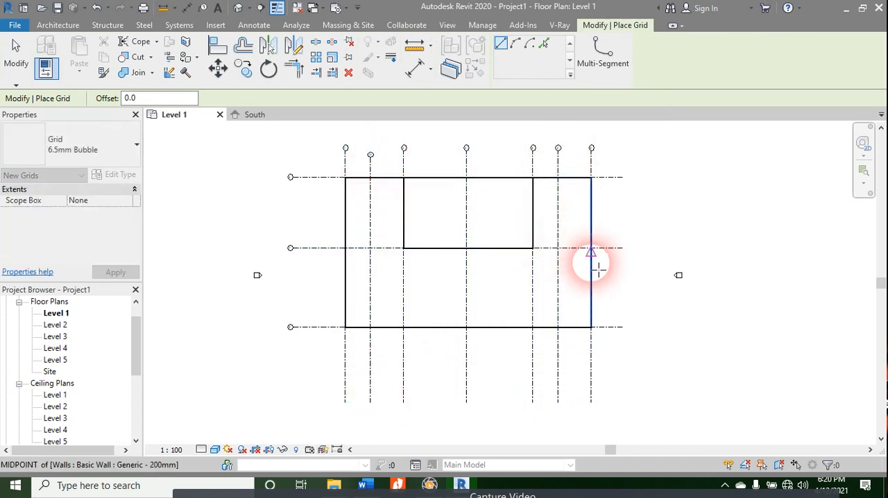
# Step: Draw a horizontal grid line midway between the two lower horizontal grids, with its bubble at the west end, and leave the grid command
pyautogui.click(661, 290)
pyautogui.click(297, 295)
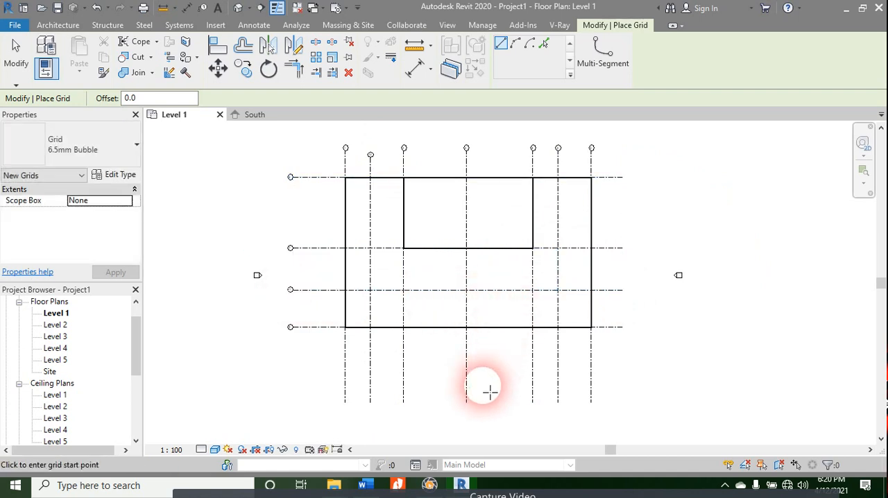
pyautogui.press('Escape')
pyautogui.press('Escape')
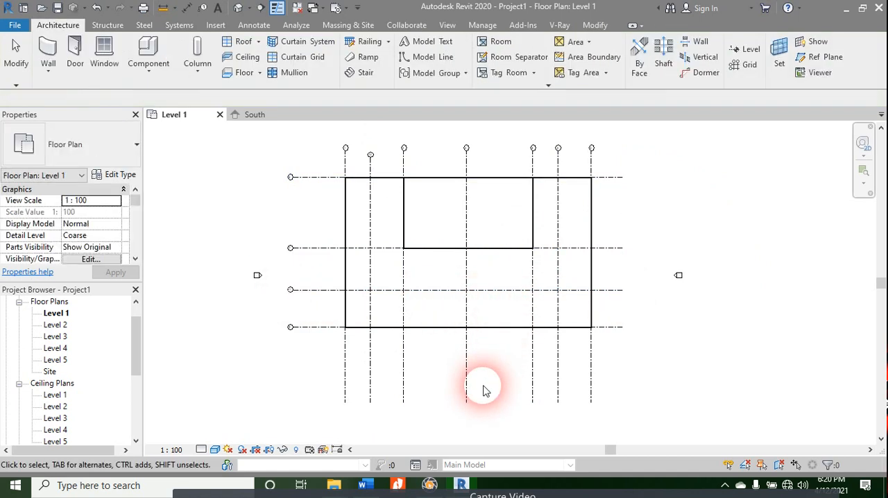
# Step: Try a start-end-radius arc wall from the inner rectangle's southwest corner to the central vertical grid on the new horizontal grid, and undo it
pyautogui.press('w')
pyautogui.press('a')
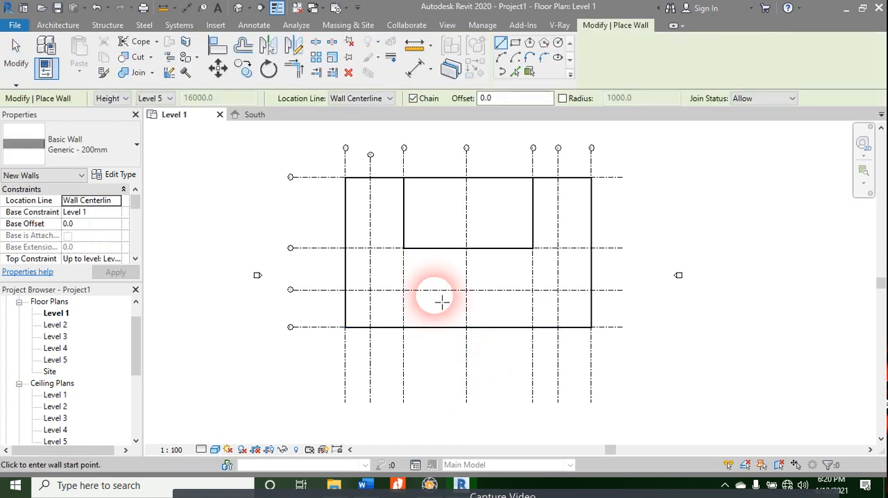
pyautogui.click(404, 248)
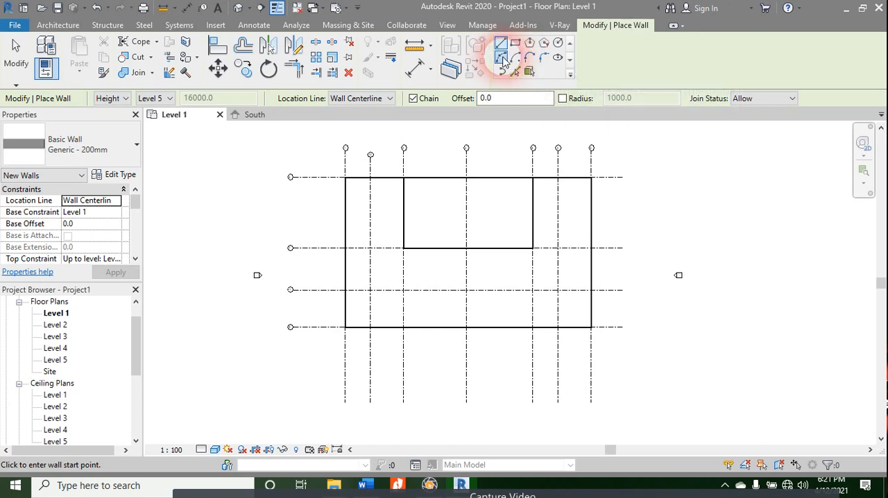
pyautogui.click(502, 58)
pyautogui.click(404, 248)
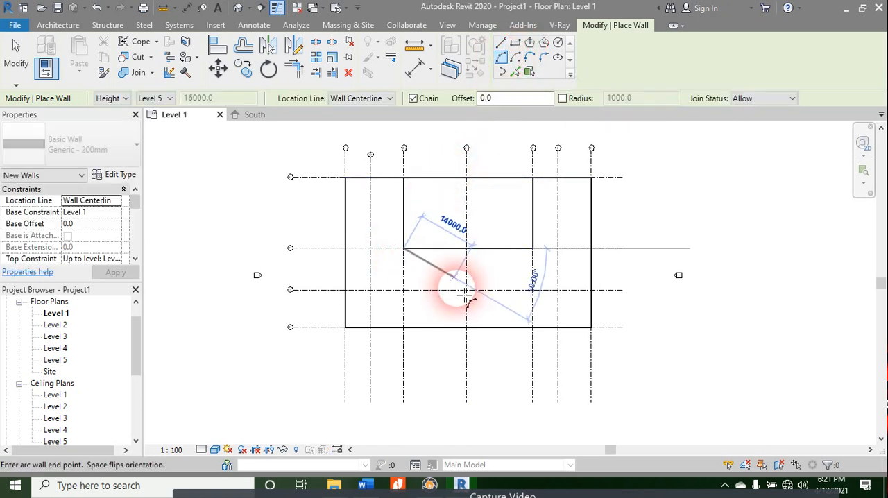
pyautogui.click(467, 290)
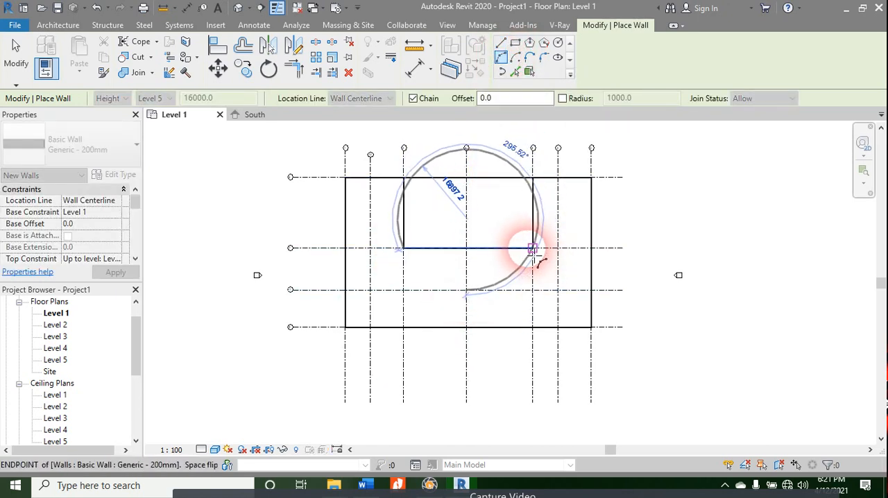
pyautogui.click(649, 232)
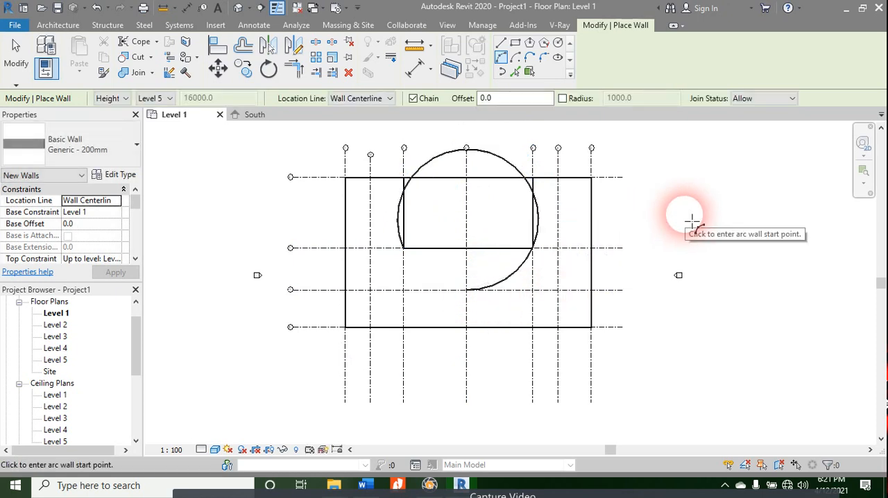
pyautogui.hotkey('ctrl', 'z')
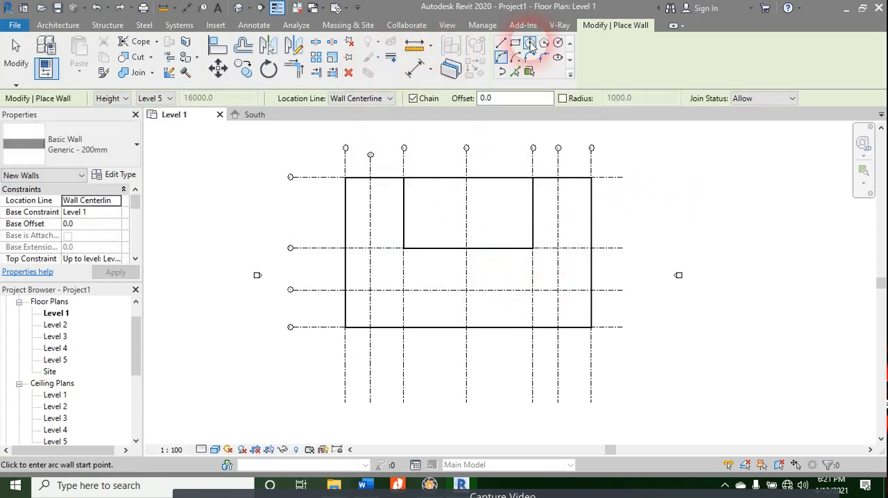
pyautogui.click(530, 58)
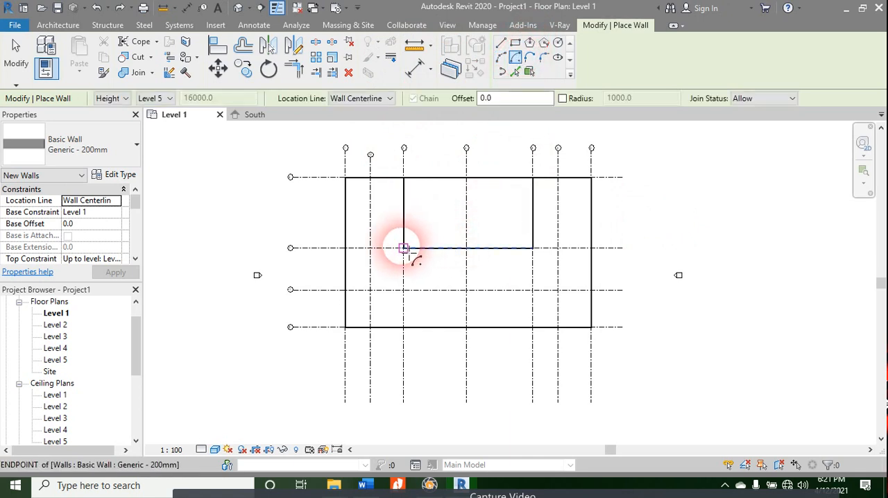
pyautogui.click(403, 248)
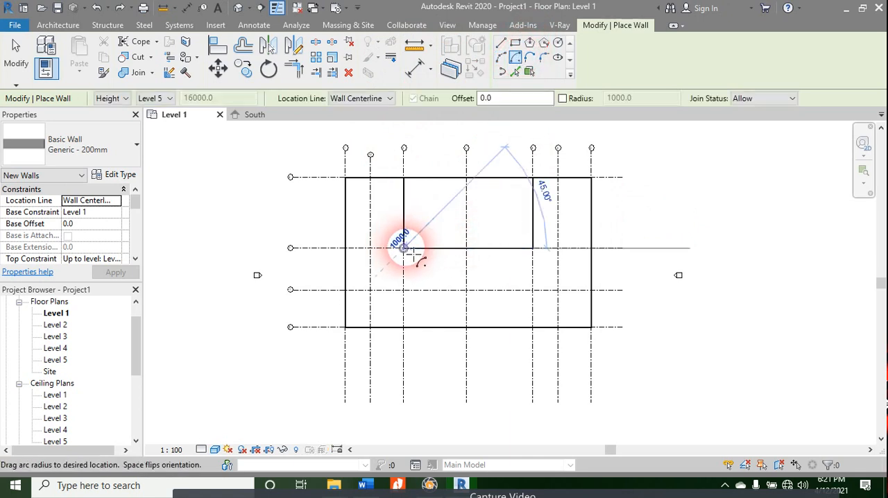
pyautogui.click(533, 248)
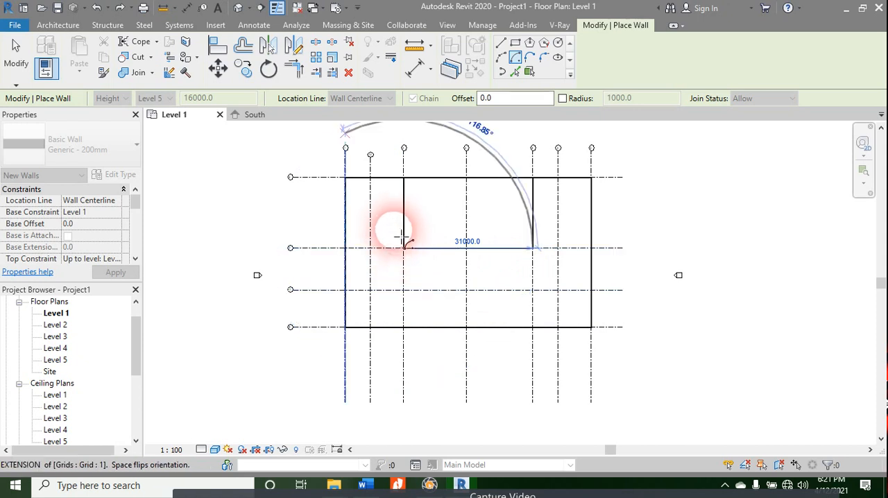
pyautogui.click(515, 55)
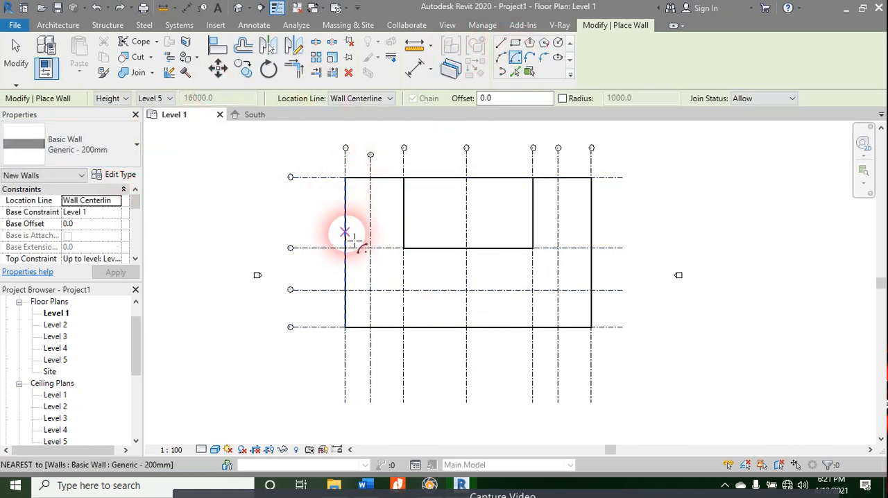
# Step: Set the wall location line to Finish Face: Exterior and place a short center-ends arc wall centred on the inner southwest corner, enabling a 2000 radius
pyautogui.click(355, 99)
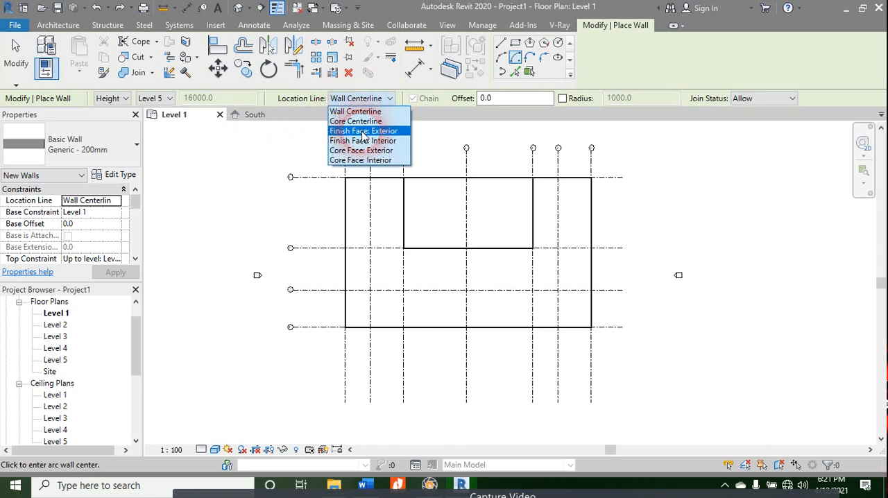
pyautogui.click(355, 132)
pyautogui.click(404, 249)
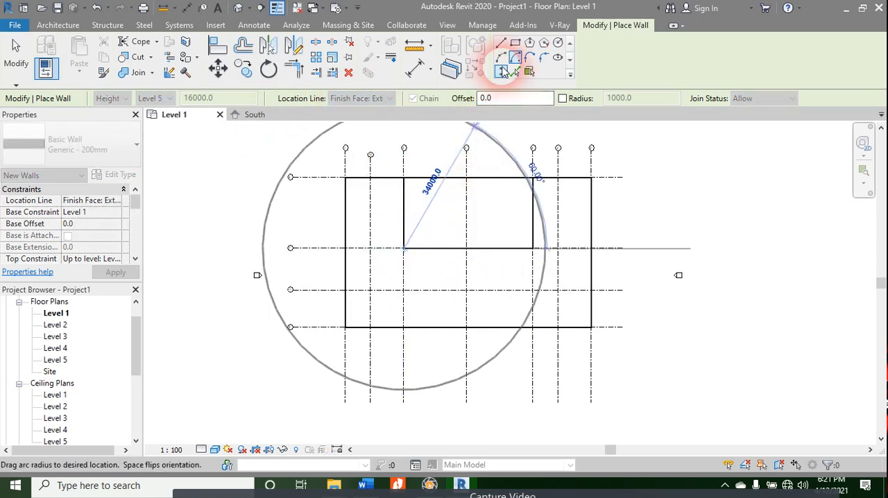
pyautogui.click(547, 248)
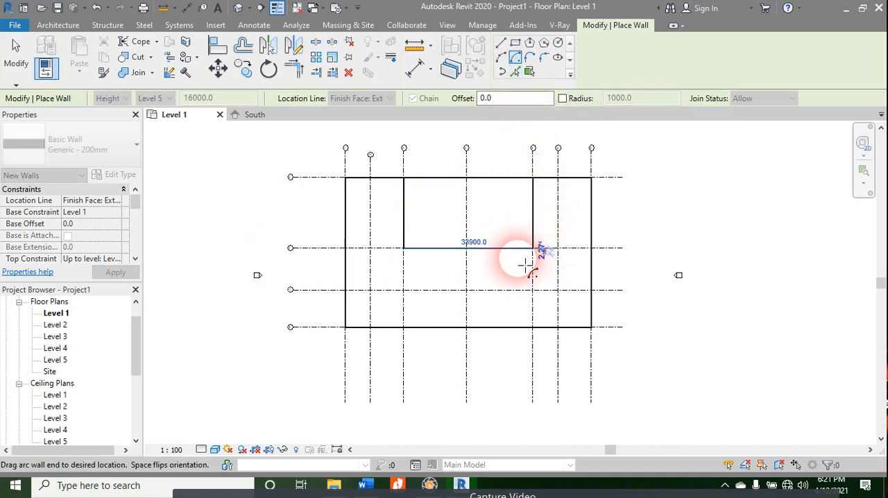
pyautogui.click(563, 98)
pyautogui.click(626, 99)
pyautogui.moveTo(628, 100); pyautogui.dragTo(607, 102)
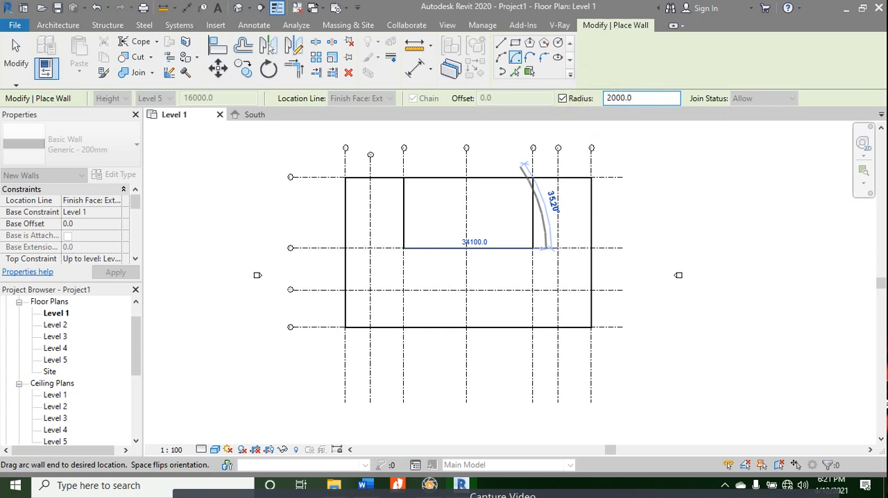
pyautogui.click(539, 253)
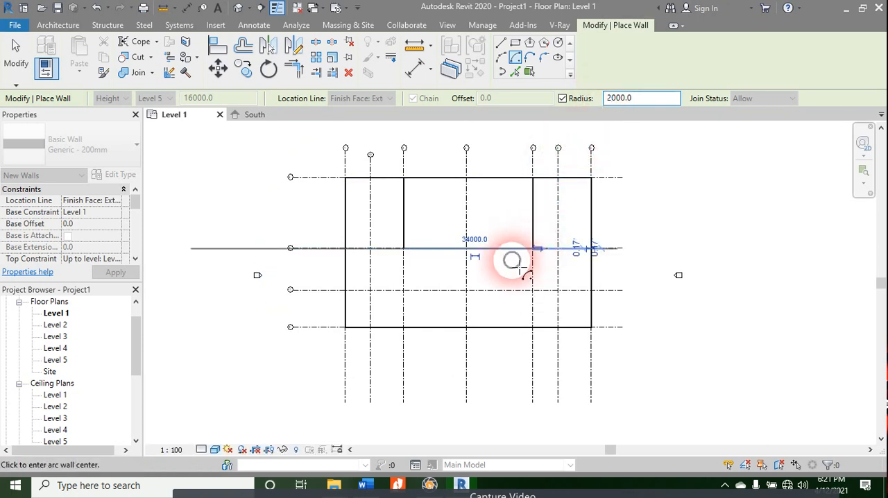
pyautogui.click(404, 248)
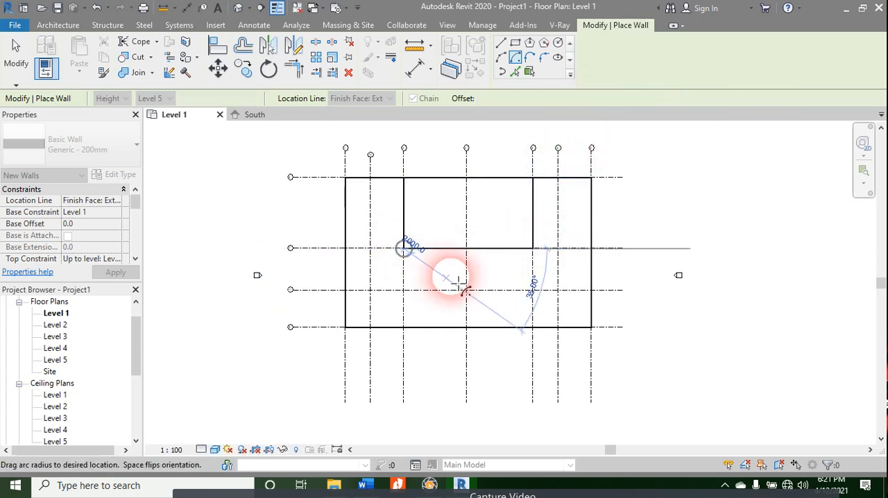
pyautogui.click(538, 251)
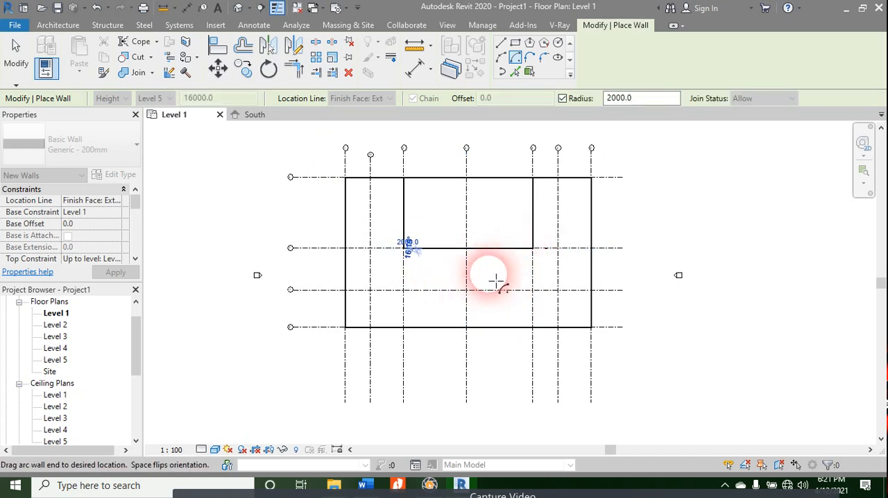
pyautogui.press('Escape')
pyautogui.press('Escape')
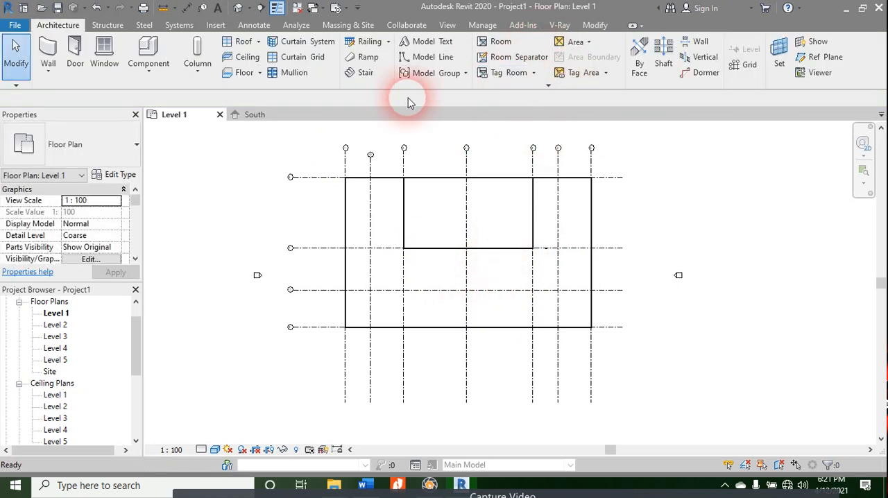
# Step: Draw a start-end-radius arc wall between the inner rectangle's southwest and southeast corners, bulging south to the new horizontal grid, and leave the command
pyautogui.press('a')
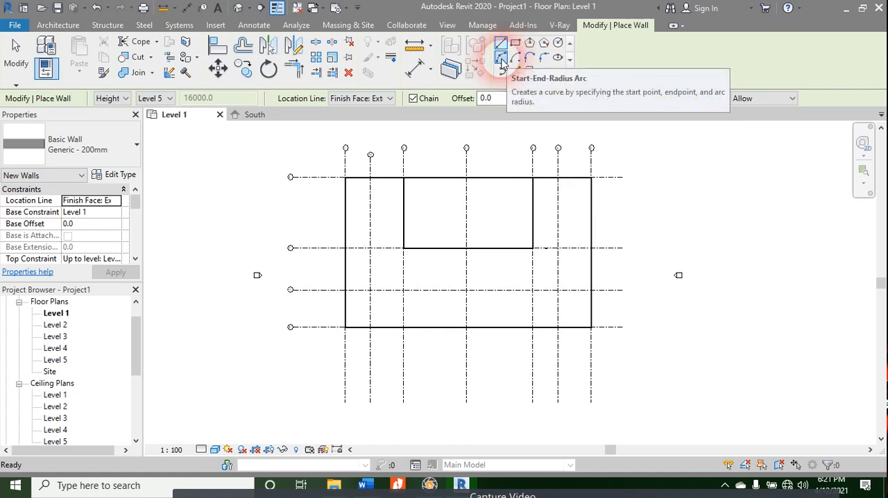
pyautogui.click(503, 61)
pyautogui.click(404, 248)
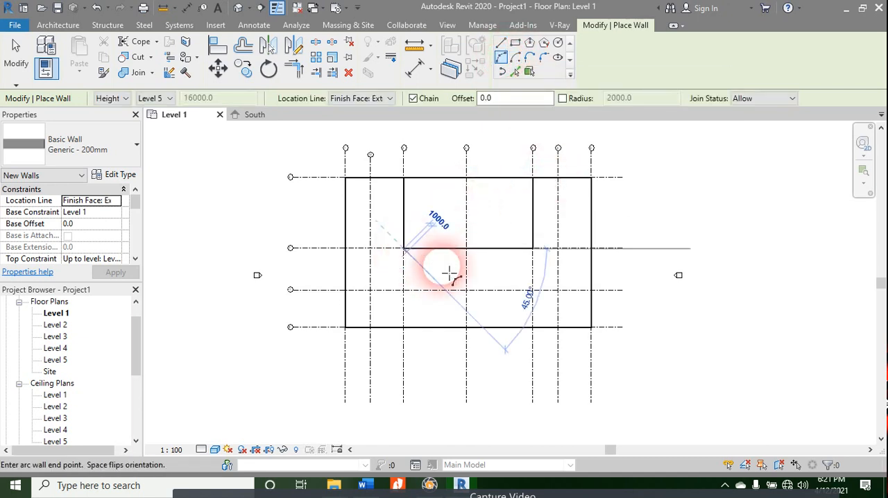
pyautogui.click(533, 248)
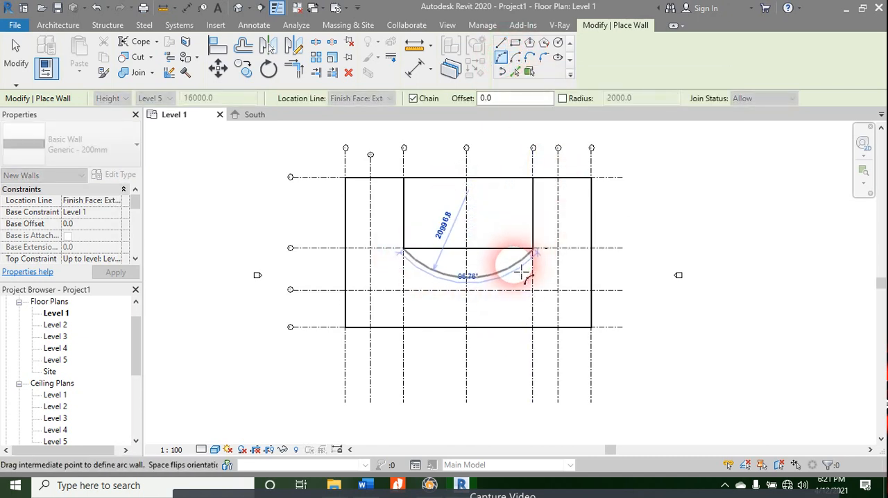
pyautogui.click(467, 289)
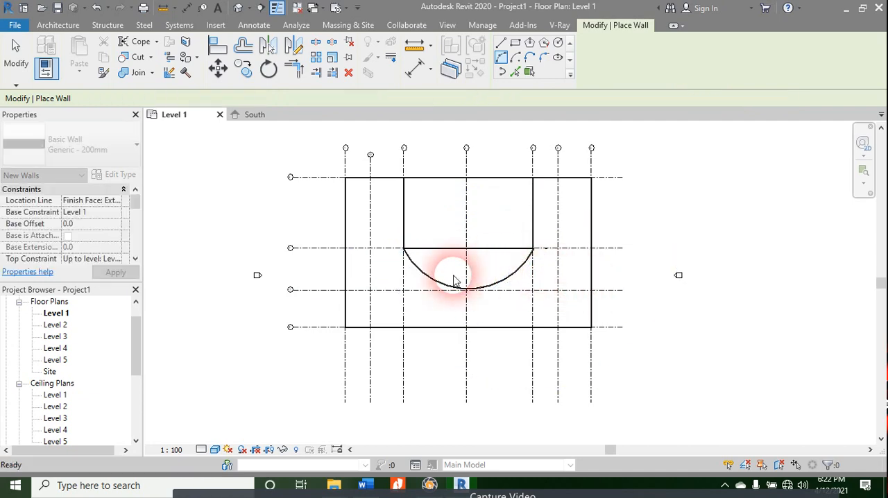
pyautogui.scroll(4, 451, 277)
pyautogui.press('Escape')
pyautogui.press('Escape')
# Step: Flip the orientation of the curved wall south of the inner rectangle
pyautogui.scroll(3, 448, 280)
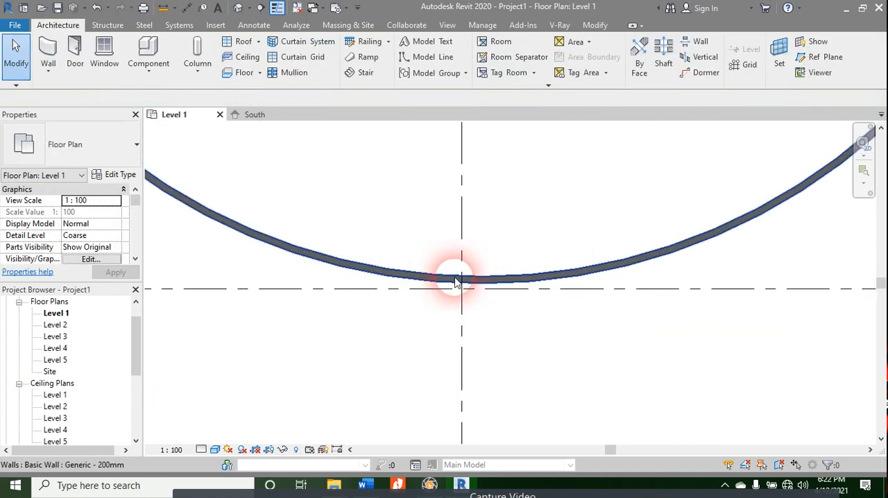
pyautogui.click(453, 279)
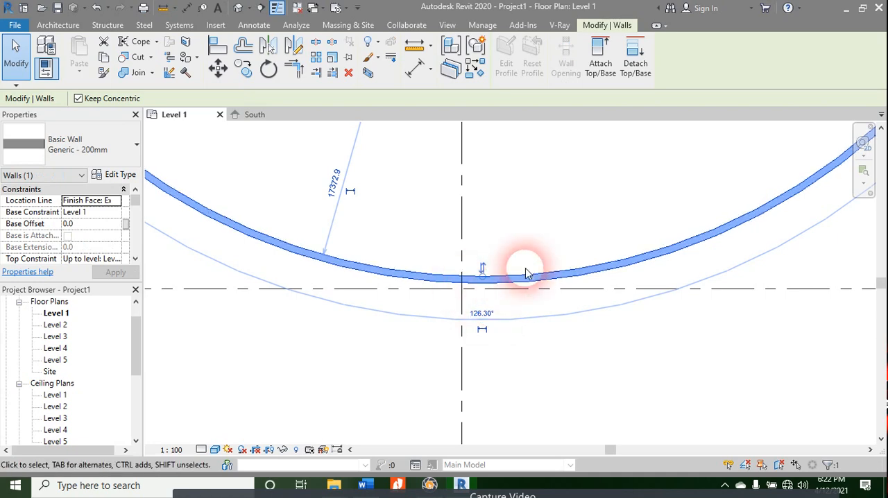
pyautogui.click(484, 278)
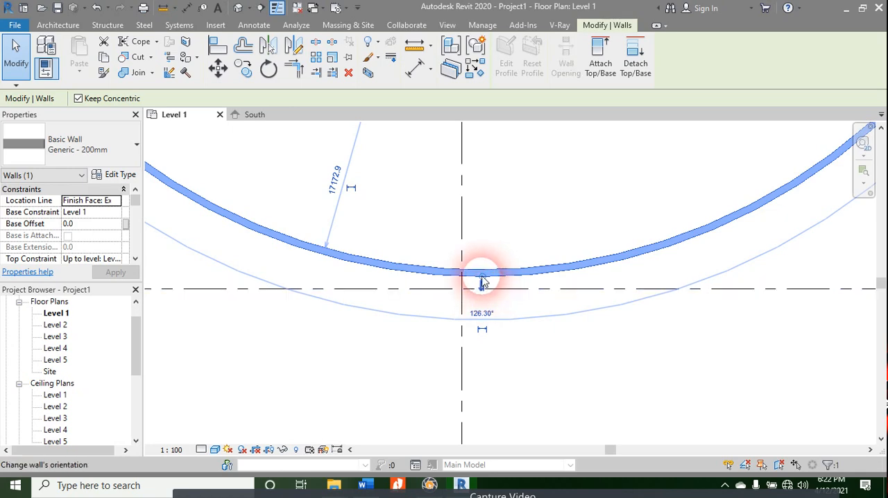
# Step: Flip the curved wall's orientation once more so it shifts toward the horizontal grid, and deselect it
pyautogui.click(483, 281)
pyautogui.click(476, 343)
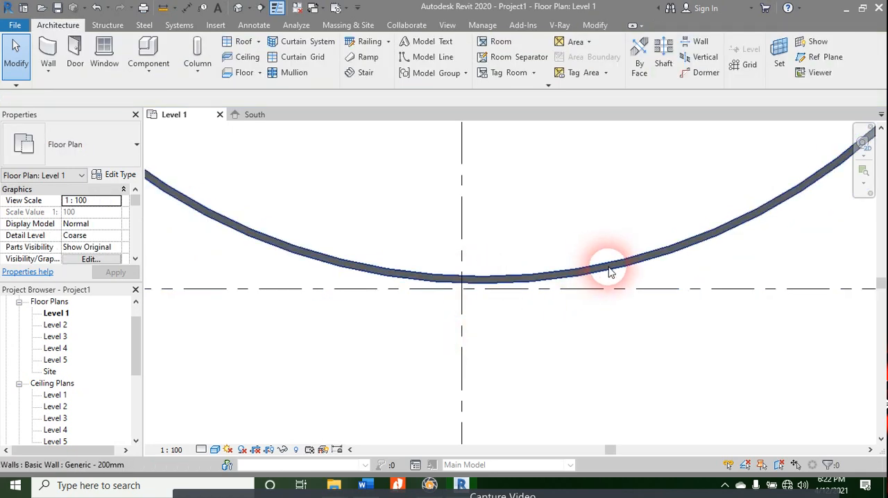
pyautogui.scroll(-3, 609, 272)
pyautogui.moveTo(579, 256); pyautogui.dragTo(545, 304, button='middle')
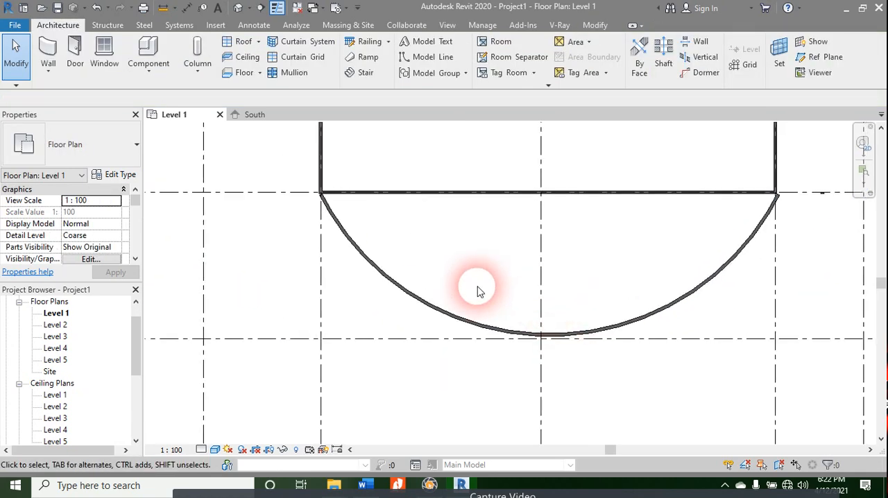
pyautogui.scroll(-3, 485, 288)
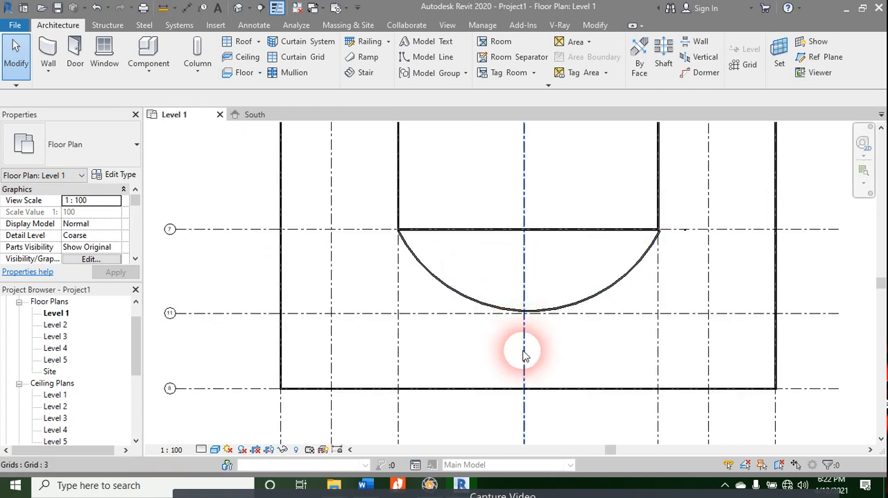
# Step: Open the default 3D view, apply a shaded visual style to the model, and clear the curved wall selection
pyautogui.click(239, 7)
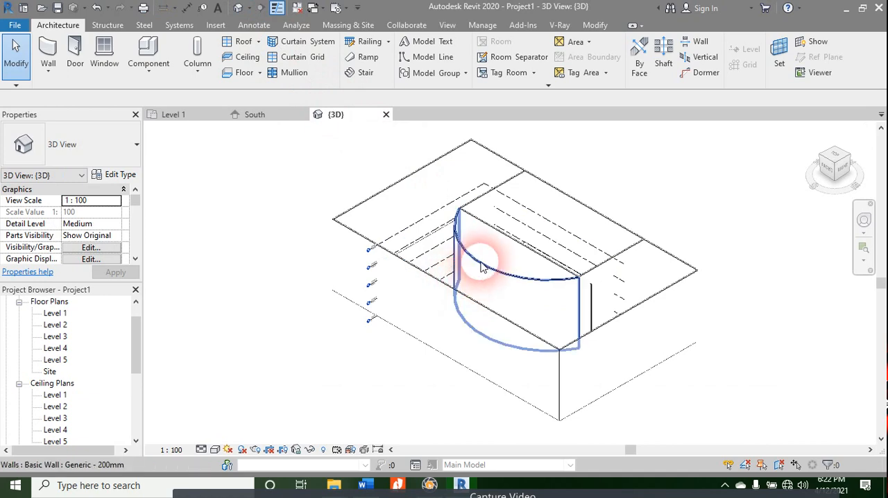
pyautogui.click(482, 253)
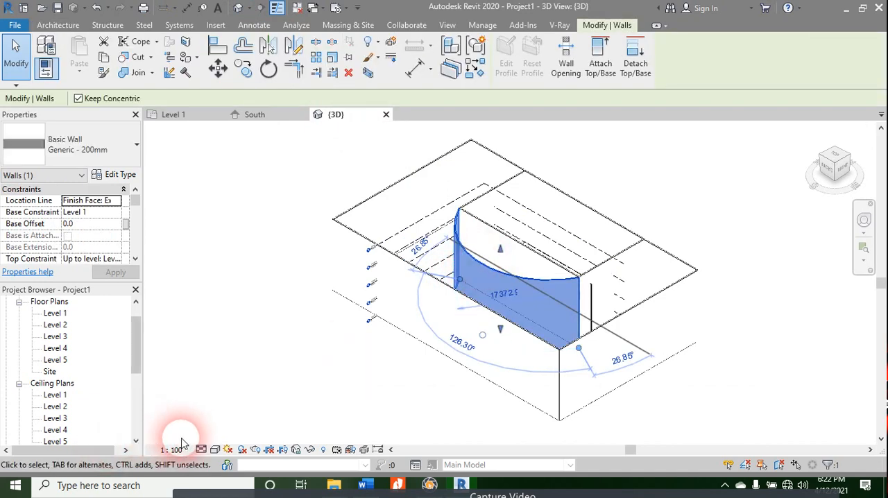
pyautogui.click(215, 451)
pyautogui.click(243, 396)
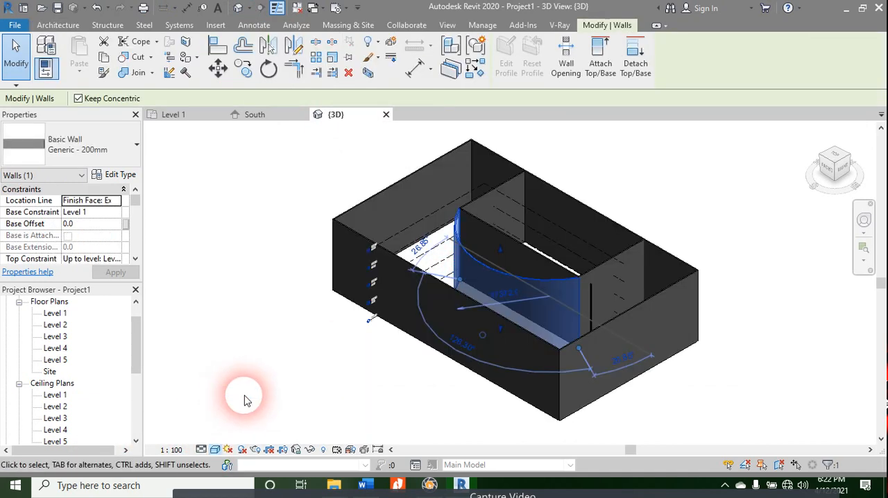
pyautogui.click(262, 281)
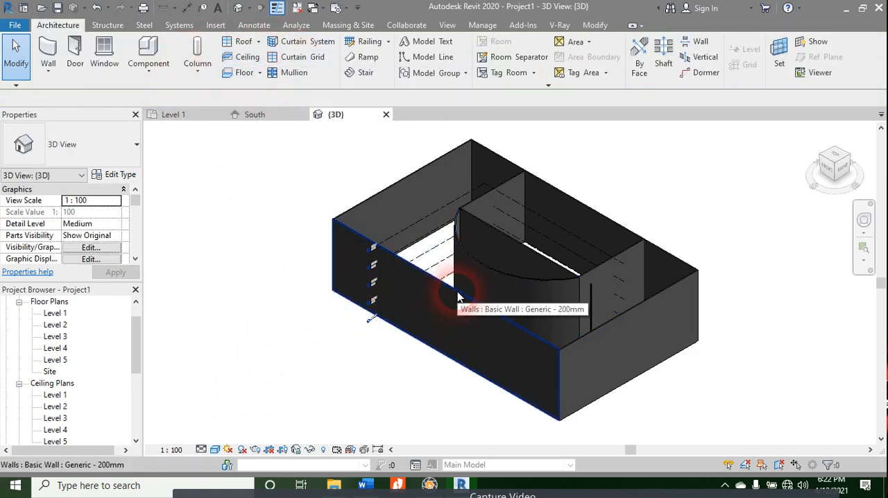
# Step: Switch to the Word course outline to check the Views topics, and return to Revit
pyautogui.hotkey('alt', 'Tab')
pyautogui.click(411, 274)
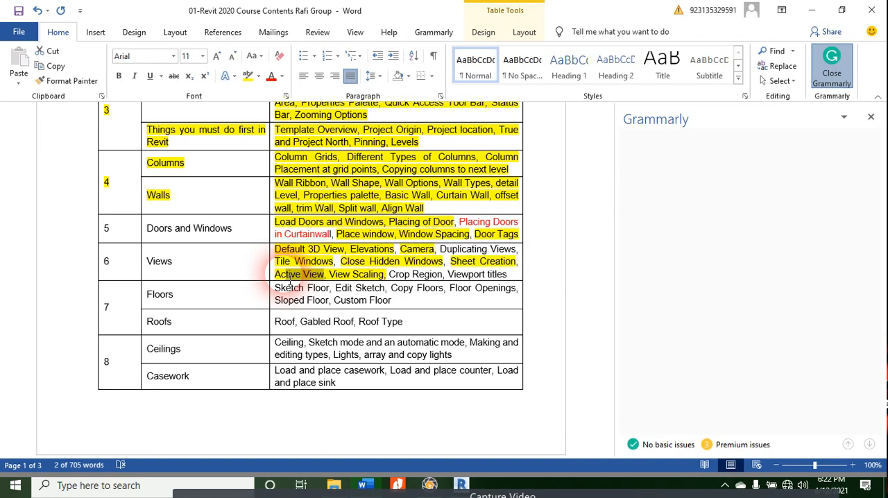
pyautogui.hotkey('alt', 'Tab')
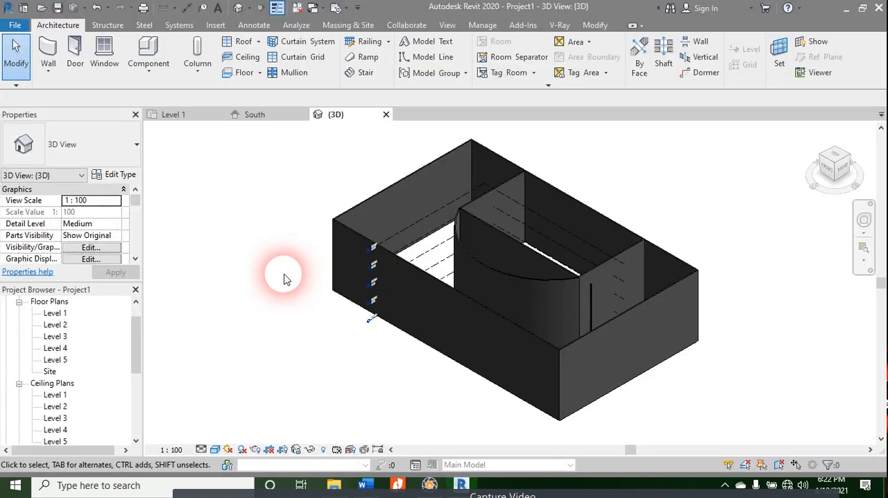
# Step: Inspect the shaded building from the front in 3D and return to the Level 1 floor plan
pyautogui.scroll(-4, 498, 307)
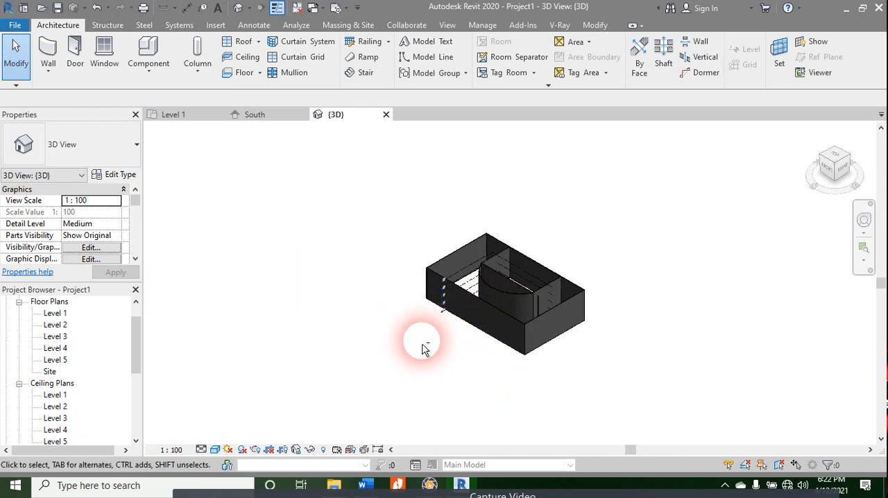
pyautogui.keyDown('shift'); pyautogui.moveTo(423, 351); pyautogui.dragTo(503, 385, button='middle'); pyautogui.keyUp('shift')
pyautogui.scroll(5, 509, 307)
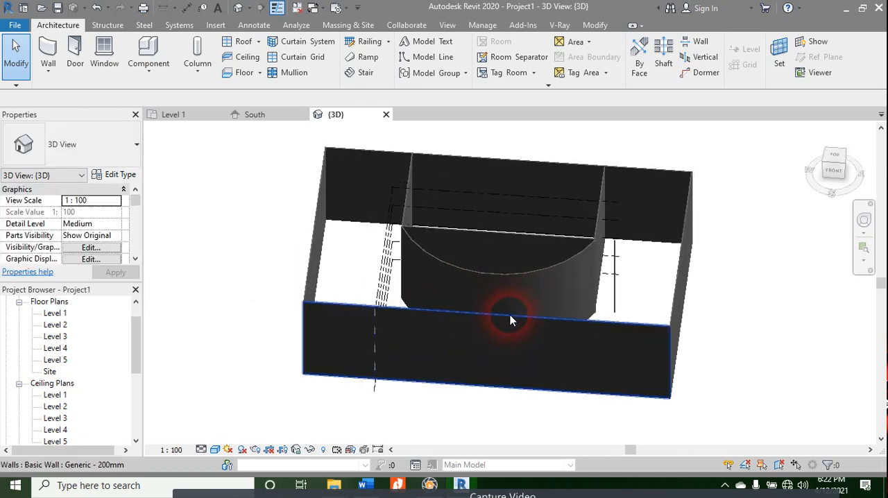
pyautogui.click(166, 115)
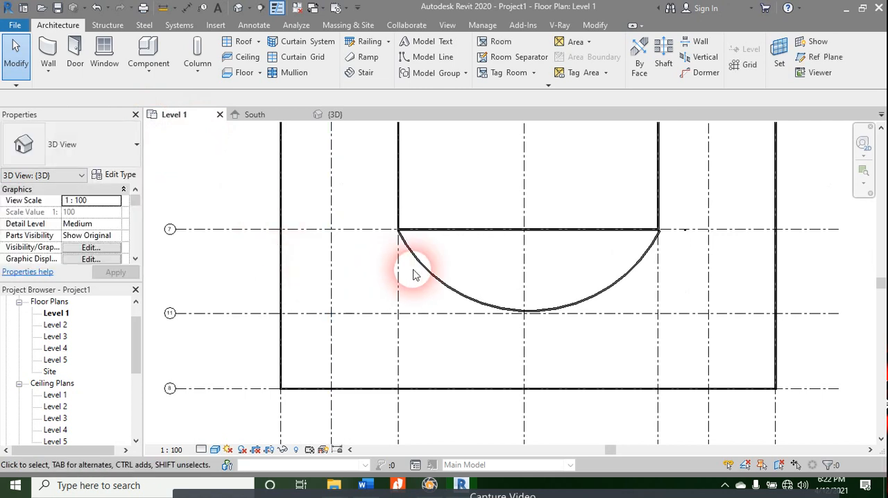
pyautogui.moveTo(426, 323); pyautogui.dragTo(418, 340, button='middle')
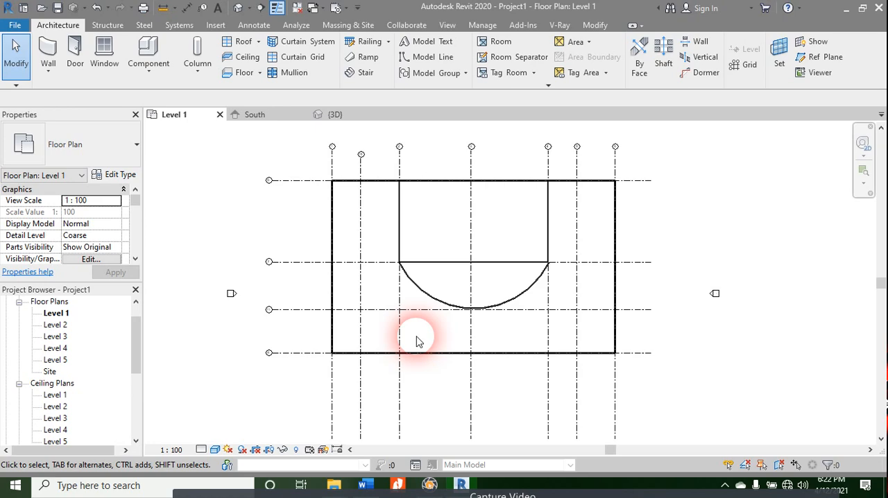
# Step: Create a new sheet with the A0 metric titleblock
pyautogui.scroll(-4, 83, 357)
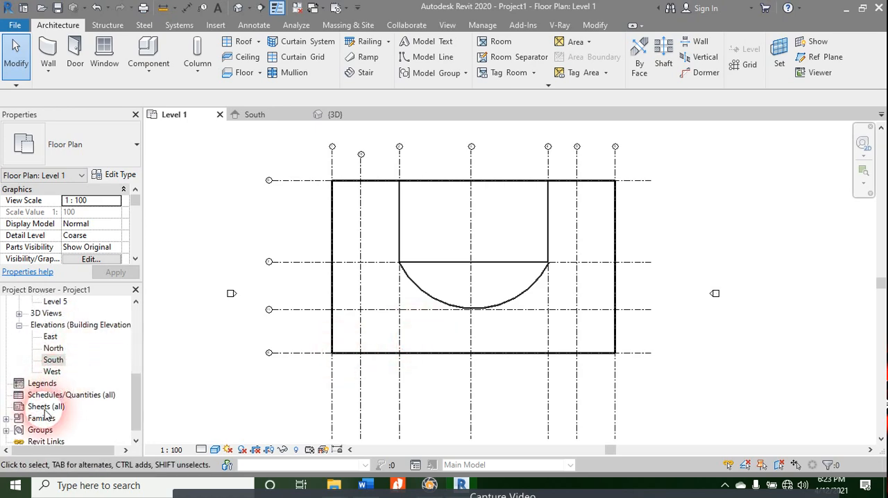
pyautogui.rightClick(45, 408)
pyautogui.click(94, 336)
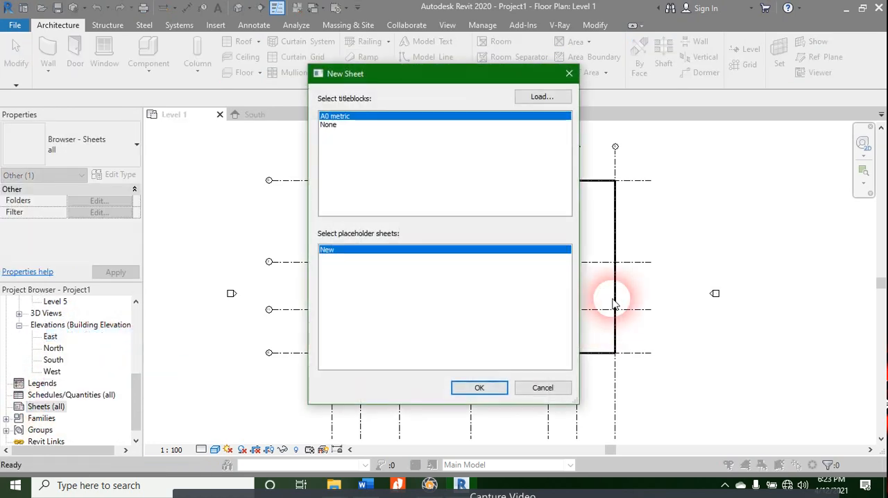
pyautogui.click(479, 389)
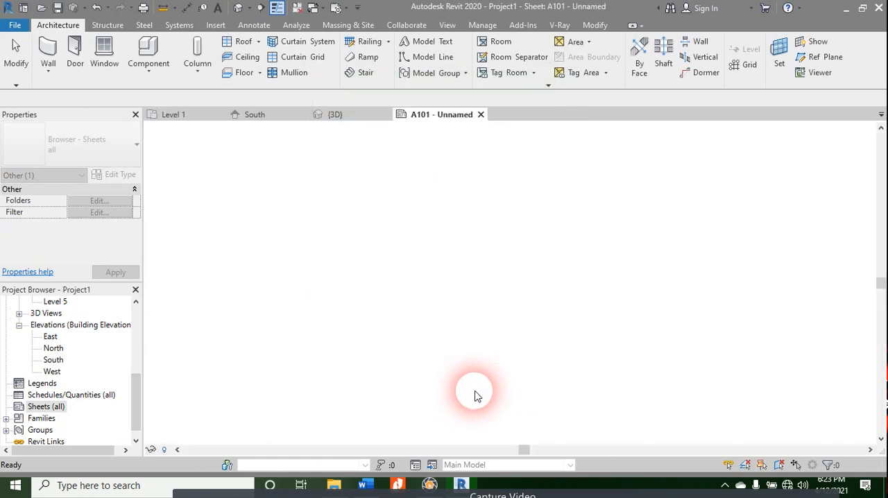
pyautogui.scroll(5, 48, 312)
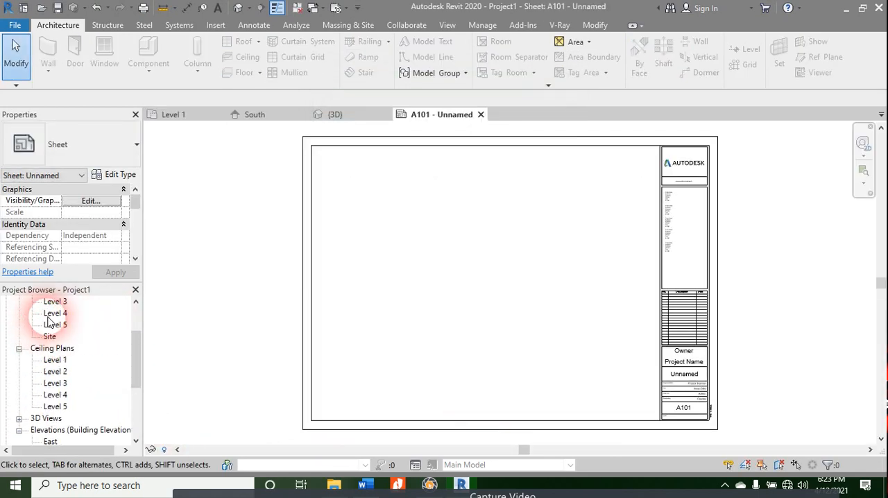
# Step: Place the Level 1 floor plan on the new sheet at 1:100
pyautogui.click(55, 334)
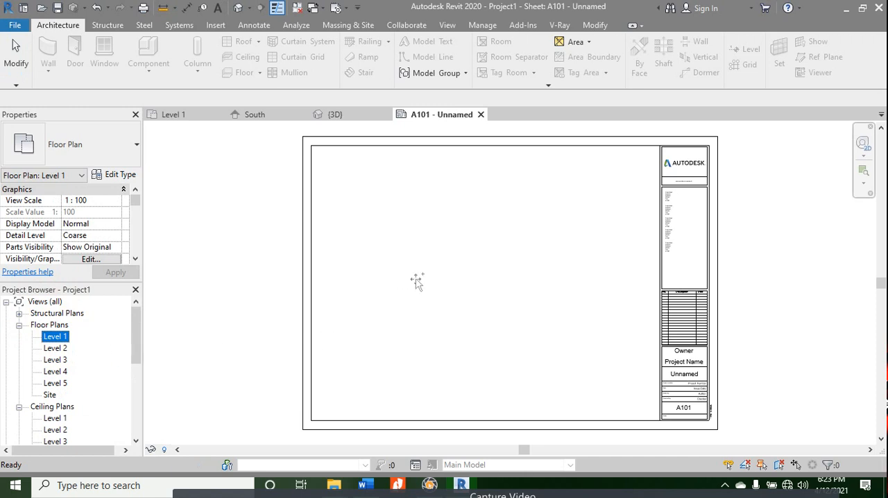
pyautogui.moveTo(426, 263); pyautogui.dragTo(423, 261)
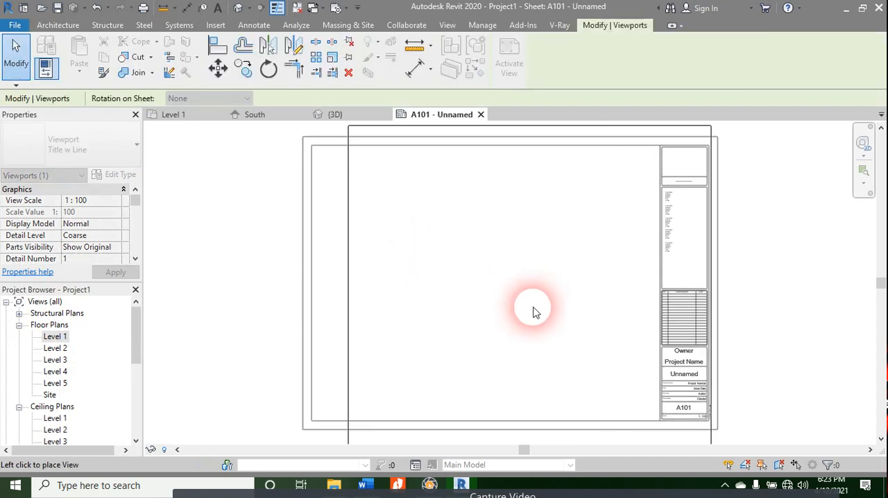
pyautogui.click(505, 335)
pyautogui.scroll(-3, 510, 298)
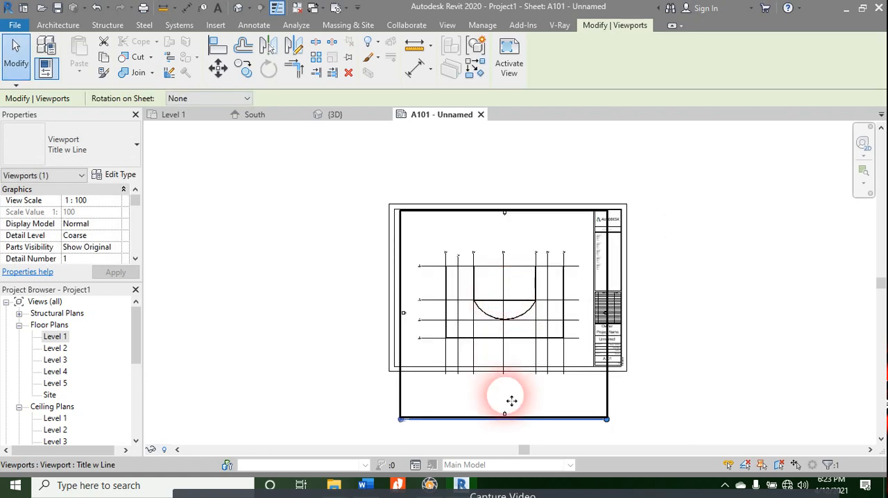
pyautogui.scroll(1, 495, 425)
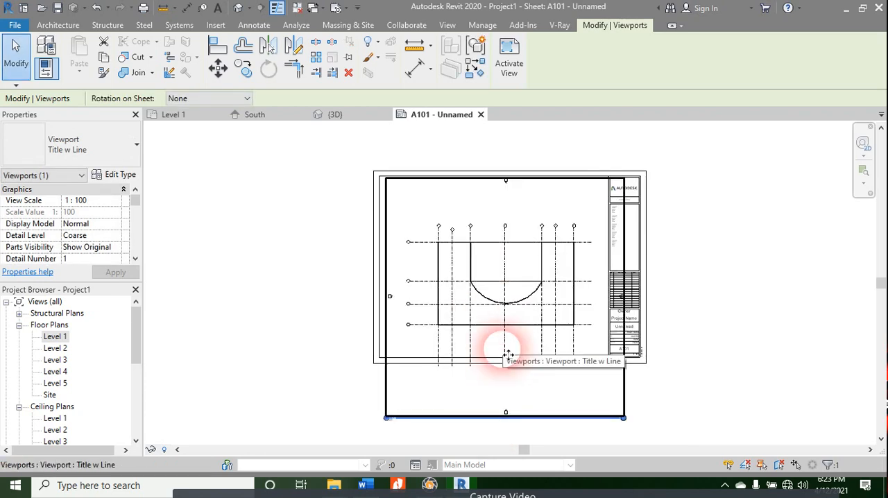
# Step: Delete the Level 1 viewport from the sheet
pyautogui.click(690, 298)
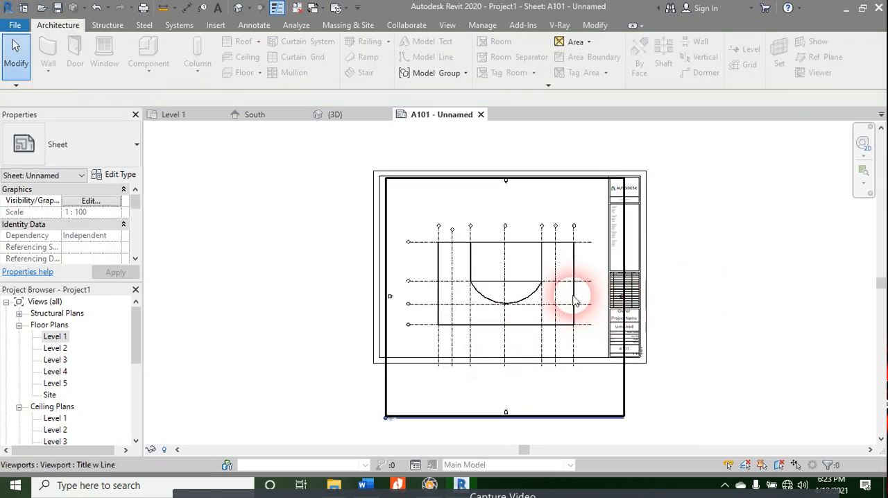
pyautogui.click(573, 301)
pyautogui.press('Delete')
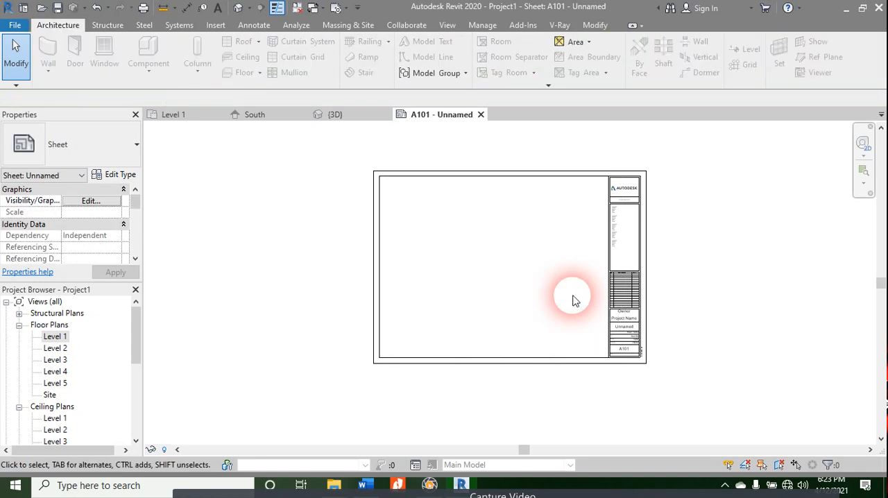
# Step: Return to the Level 1 plan, move the east elevation marker 52000 mm horizontally away from the building, and deselect it
pyautogui.click(190, 115)
pyautogui.scroll(-3, 580, 239)
pyautogui.moveTo(642, 266)
pyautogui.mouseDown(button='middle')
pyautogui.moveTo(650, 272)
pyautogui.moveTo(579, 293)
pyautogui.mouseUp(button='middle')
pyautogui.scroll(2, 579, 294)
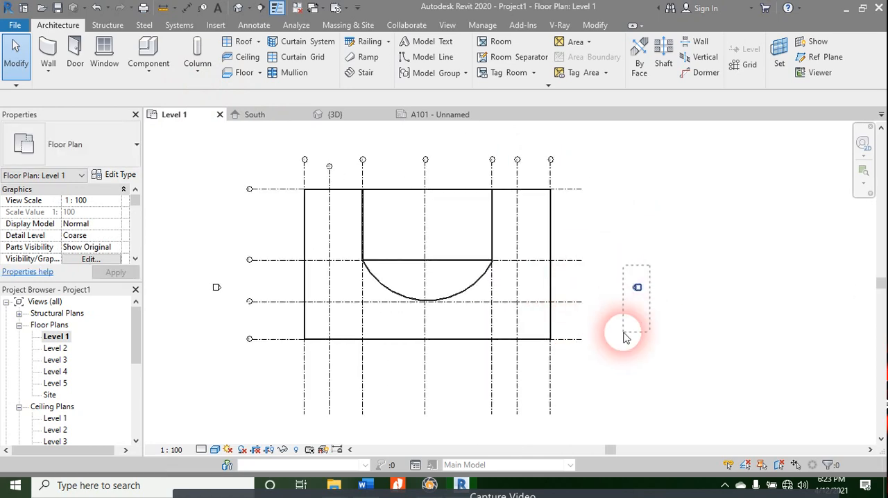
pyautogui.moveTo(625, 337); pyautogui.dragTo(652, 339)
pyautogui.press('m')
pyautogui.press('v')
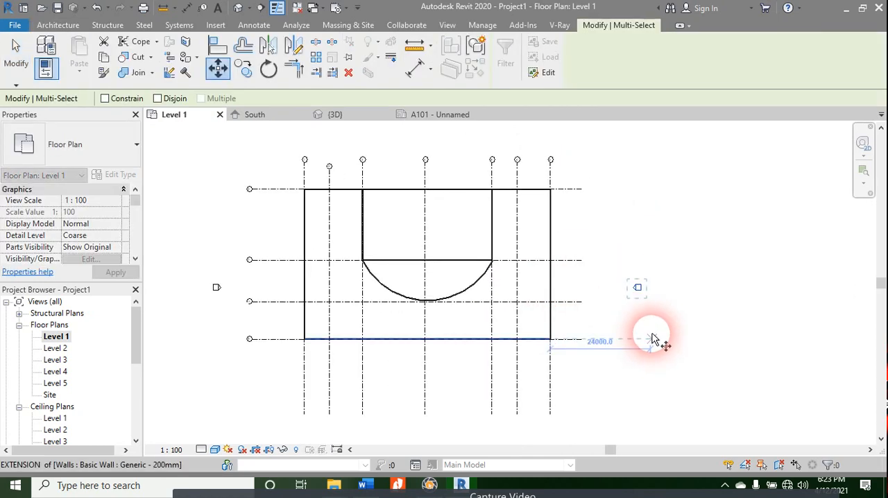
pyautogui.click(638, 290)
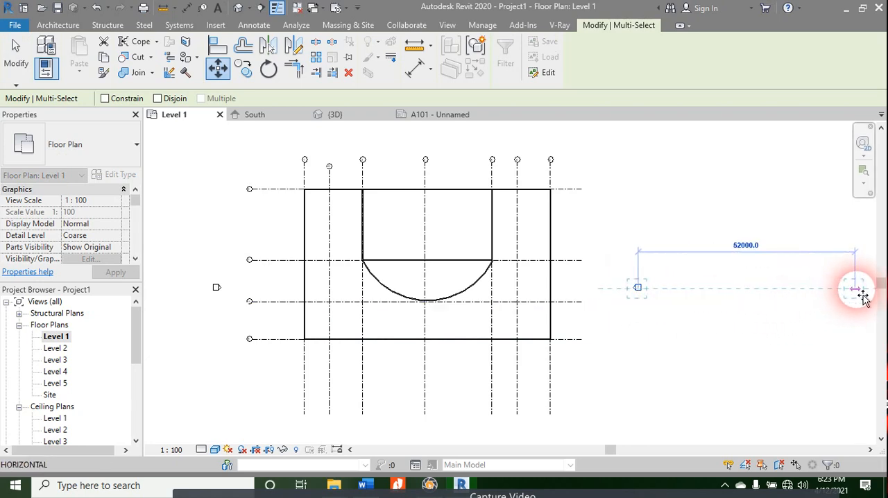
pyautogui.click(861, 291)
pyautogui.click(787, 285)
pyautogui.moveTo(787, 285)
pyautogui.mouseDown(button='middle')
pyautogui.moveTo(448, 278)
pyautogui.moveTo(519, 308)
pyautogui.mouseUp(button='middle')
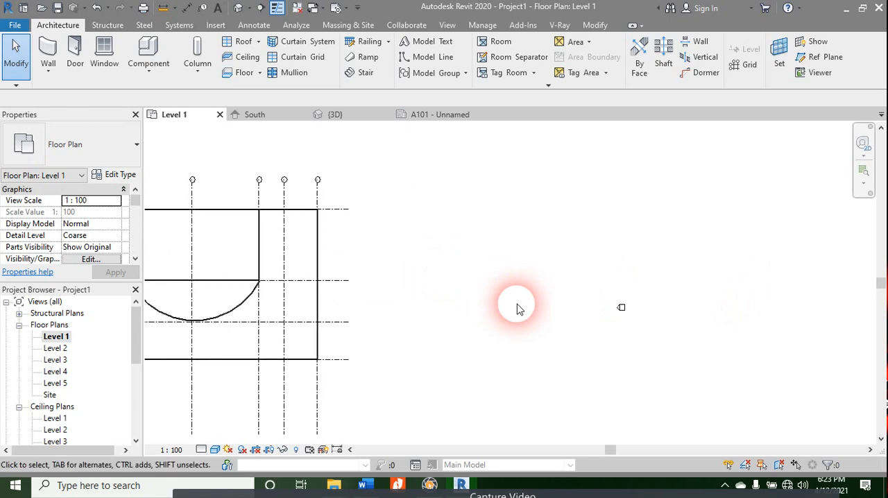
# Step: Start a rectangular wall with its height set up to Level 2
pyautogui.press('w')
pyautogui.press('a')
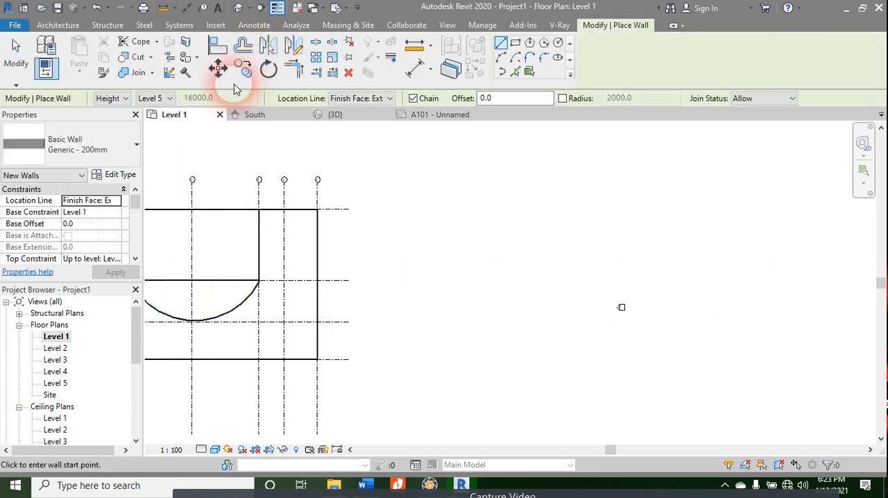
pyautogui.click(518, 47)
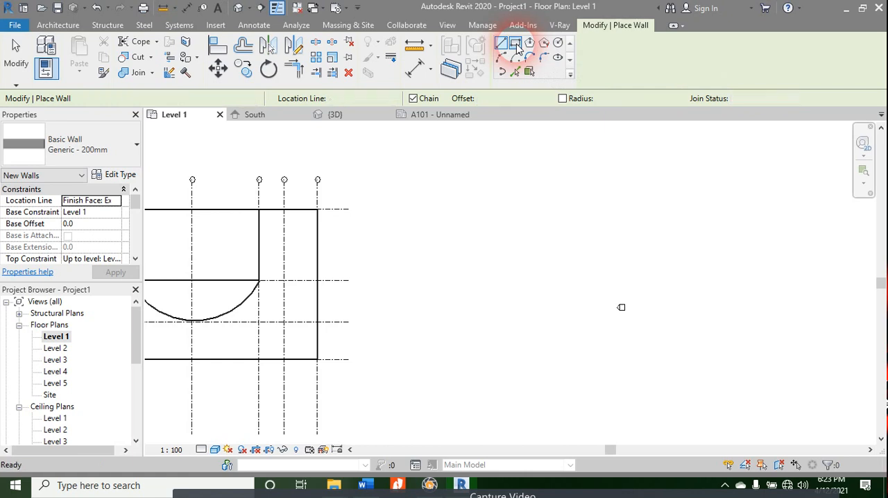
pyautogui.click(166, 98)
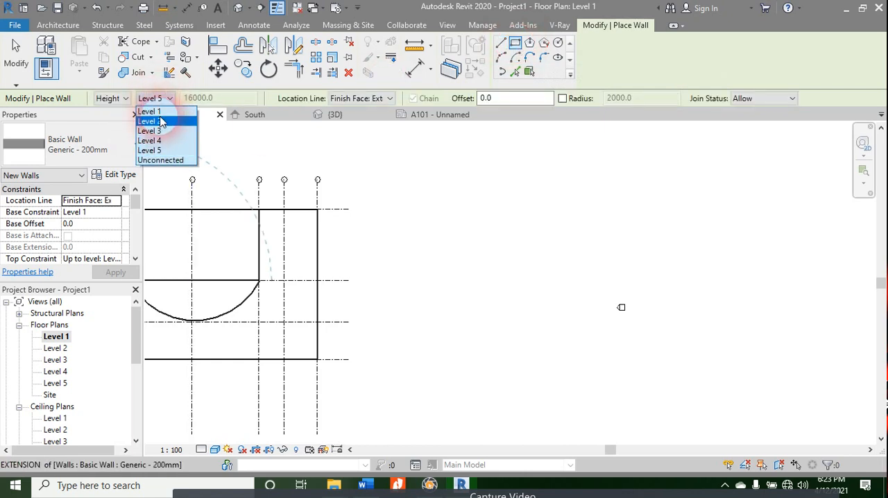
pyautogui.click(161, 121)
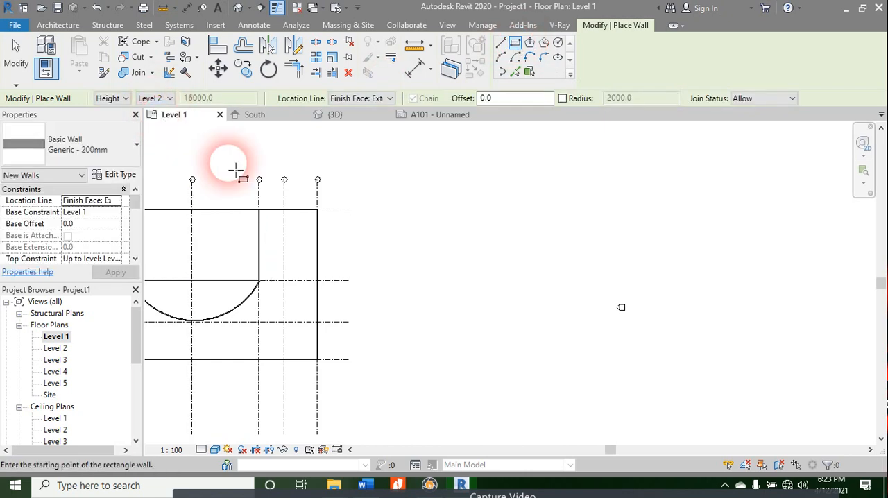
# Step: Try a rectangular wall about 25485 mm wide in the empty area east of the building, and undo it
pyautogui.click(421, 236)
pyautogui.click(528, 321)
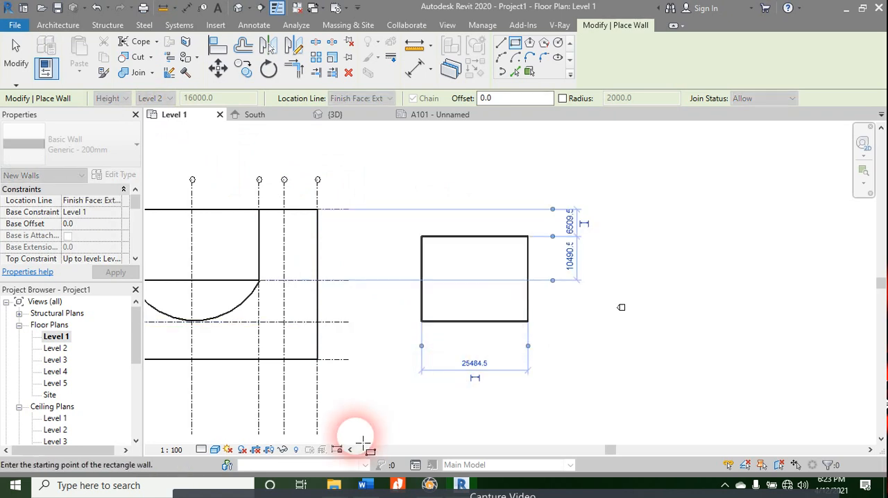
pyautogui.hotkey('ctrl', 'z')
# Step: Draw a 20000 by 20000 mm rectangle of walls between the building and the east elevation marker, and leave the command
pyautogui.click(408, 227)
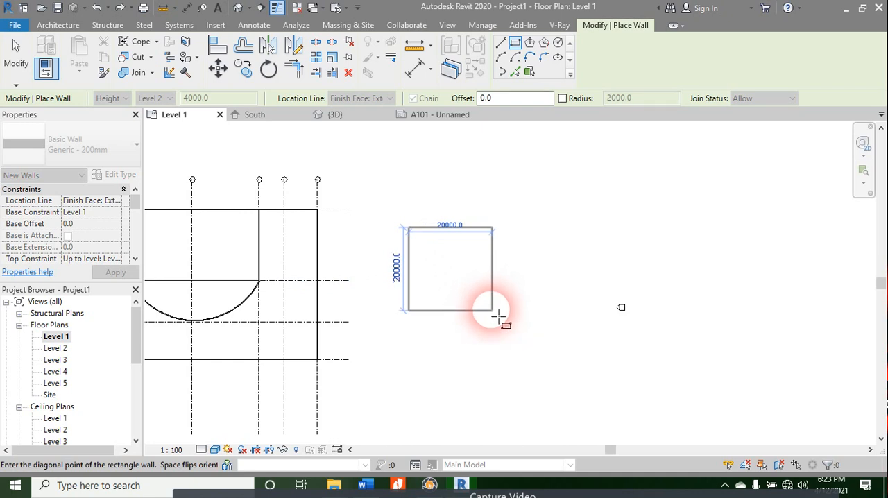
pyautogui.click(495, 317)
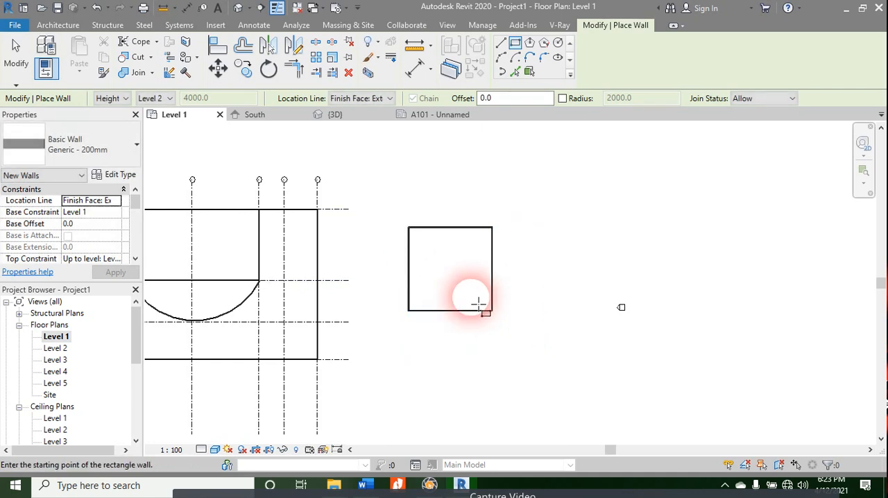
pyautogui.scroll(2, 478, 303)
pyautogui.press('Escape')
pyautogui.press('Escape')
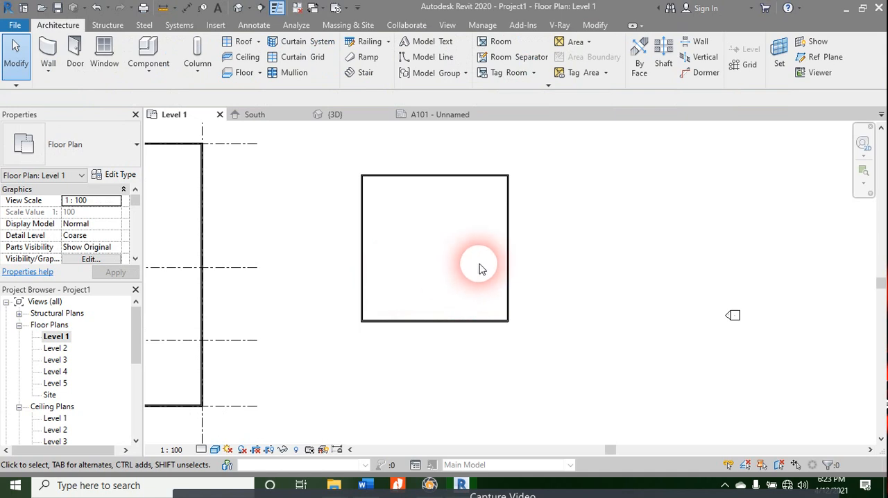
pyautogui.scroll(1, 437, 262)
pyautogui.moveTo(389, 264); pyautogui.dragTo(393, 285, button='middle')
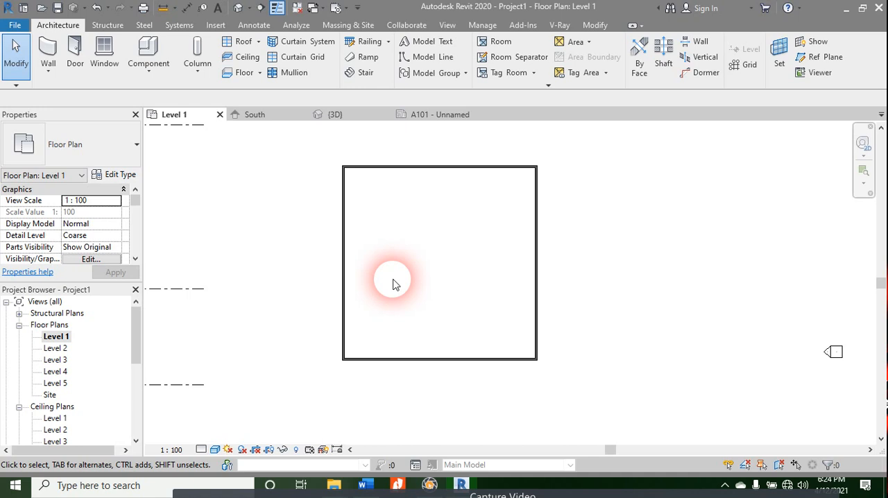
pyautogui.scroll(-5, 482, 300)
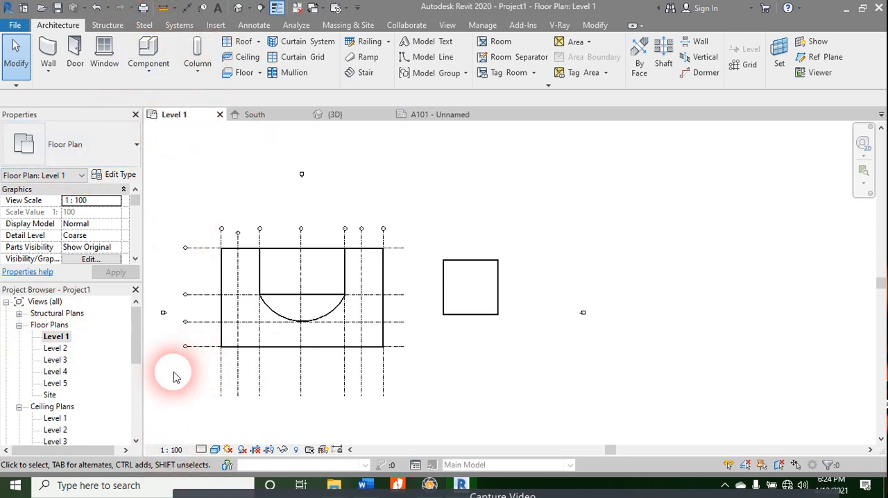
# Step: Switch to sheet A101, place the Level 1 ceiling plan centred on it, and deselect the viewport
pyautogui.scroll(-3, 63, 341)
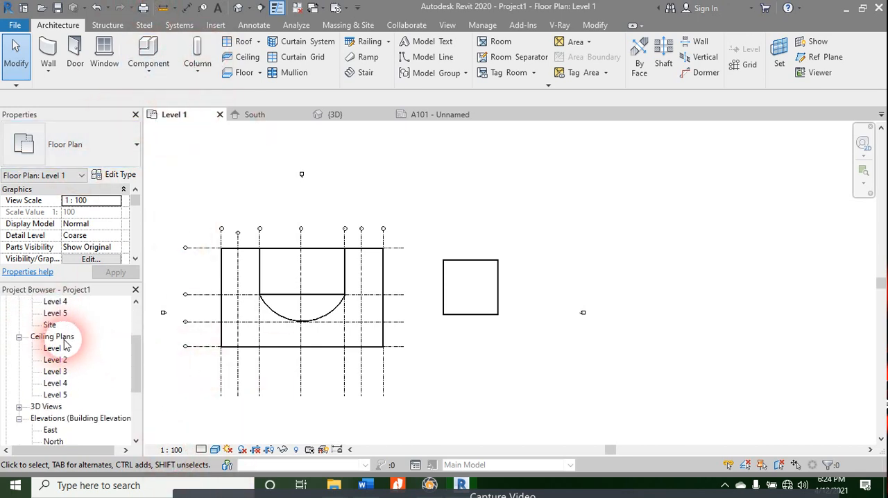
pyautogui.click(441, 115)
pyautogui.scroll(-1, 21, 353)
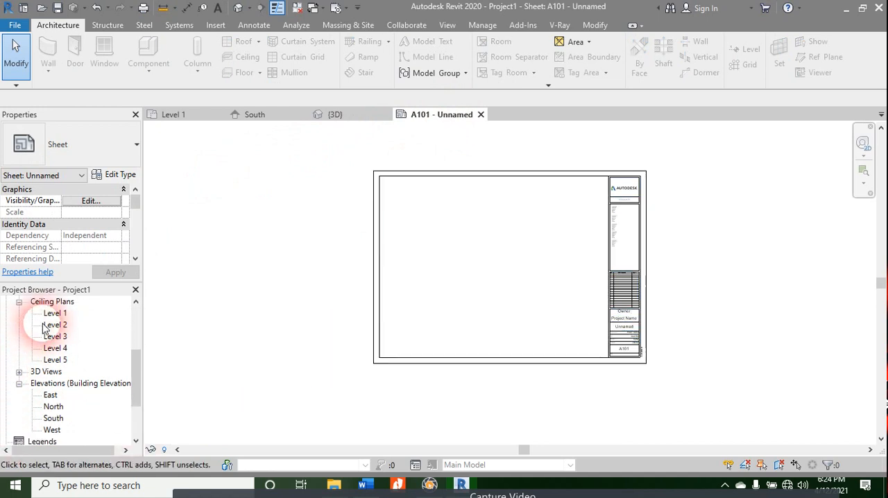
pyautogui.moveTo(55, 313); pyautogui.dragTo(109, 331)
pyautogui.moveTo(503, 273); pyautogui.dragTo(504, 273)
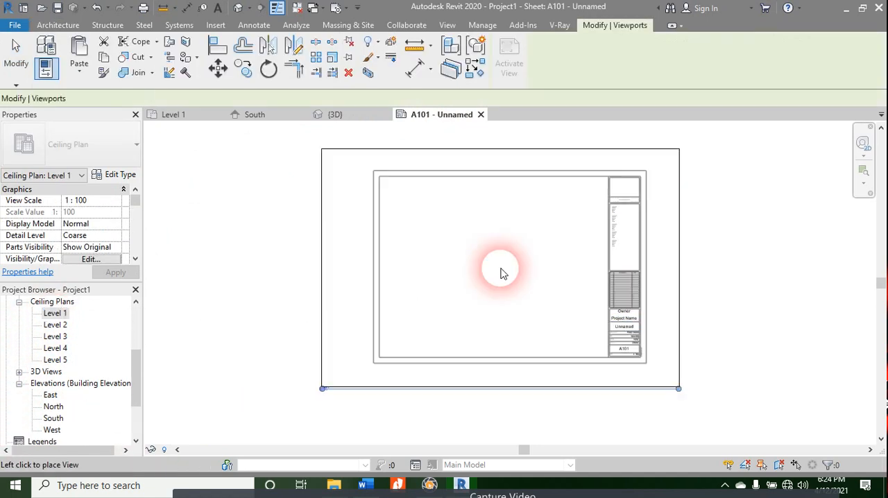
pyautogui.click(503, 272)
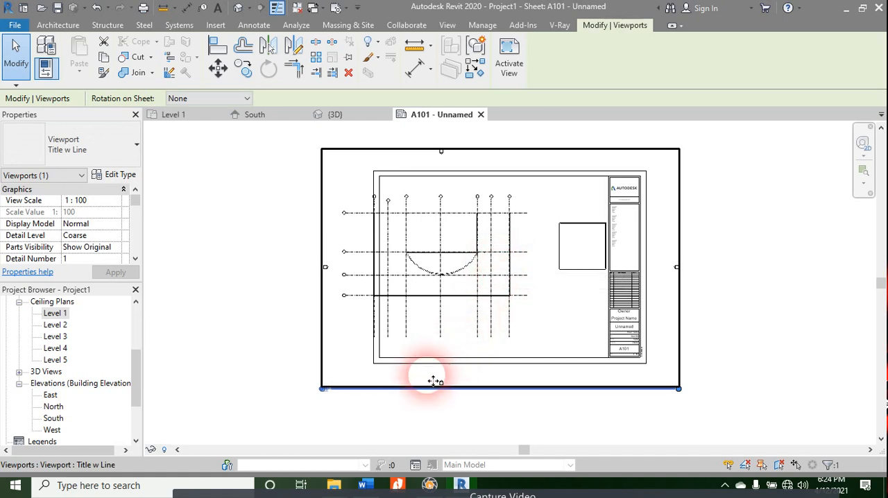
pyautogui.click(408, 423)
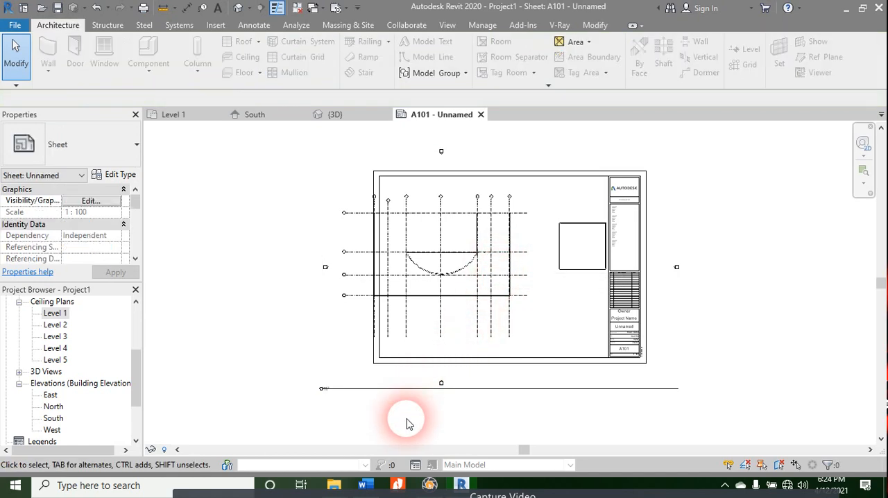
# Step: Move the ceiling plan viewport until the main building lies within the sheet border, and shorten its title line to less than half
pyautogui.click(519, 282)
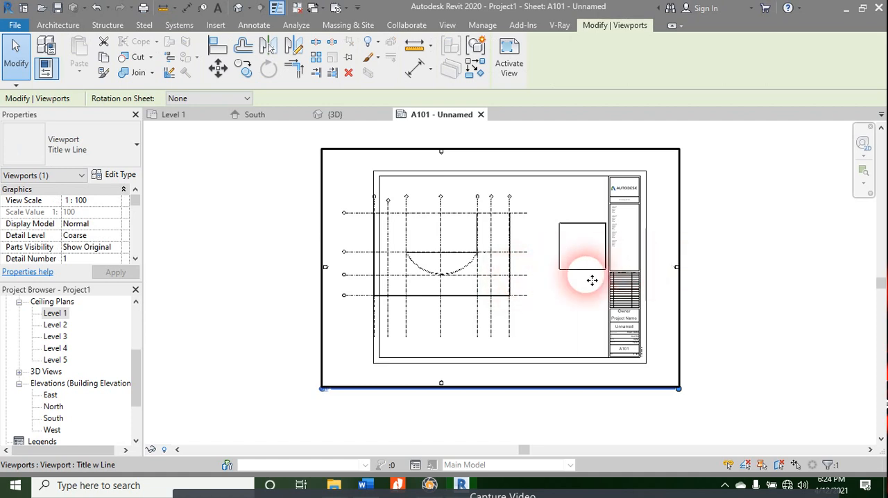
pyautogui.click(703, 264)
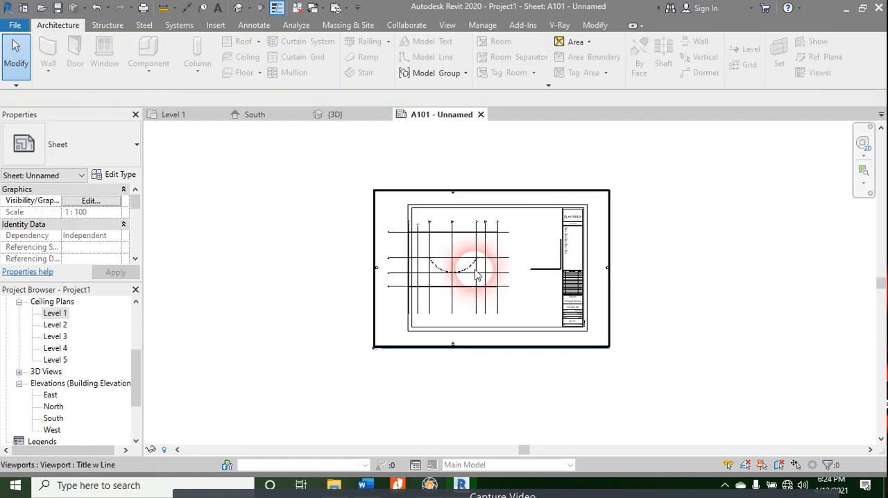
pyautogui.scroll(-2, 476, 268)
pyautogui.scroll(3, 377, 423)
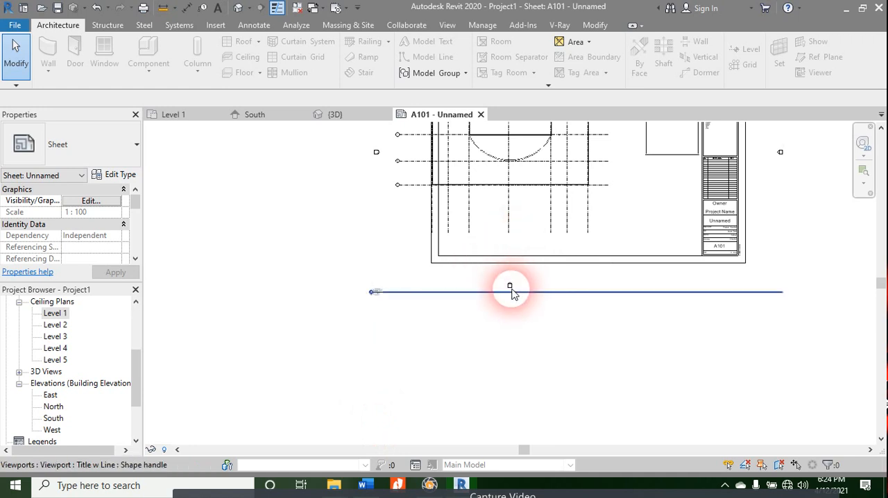
pyautogui.click(524, 291)
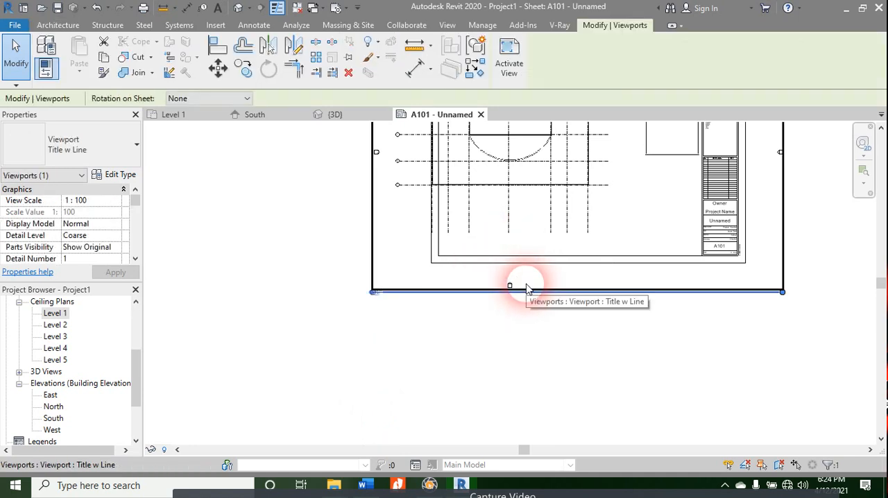
pyautogui.moveTo(467, 403); pyautogui.dragTo(375, 494, button='middle')
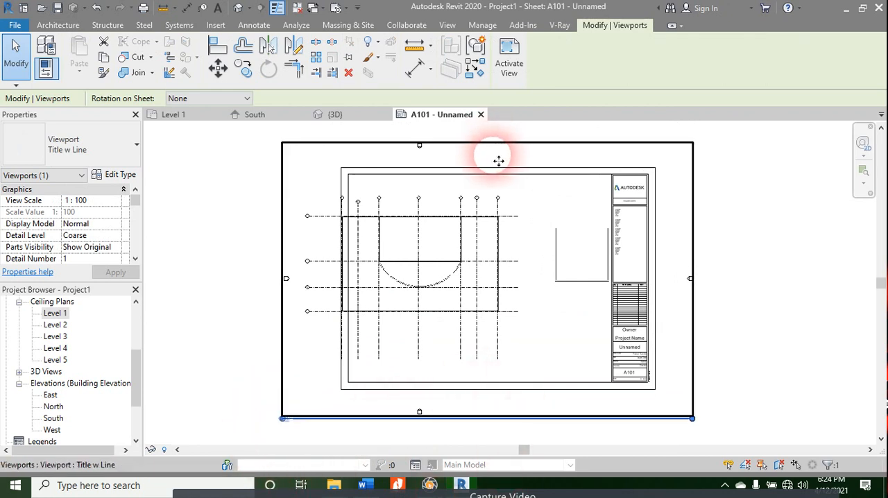
pyautogui.moveTo(452, 151); pyautogui.dragTo(506, 178)
pyautogui.scroll(-4, 503, 170)
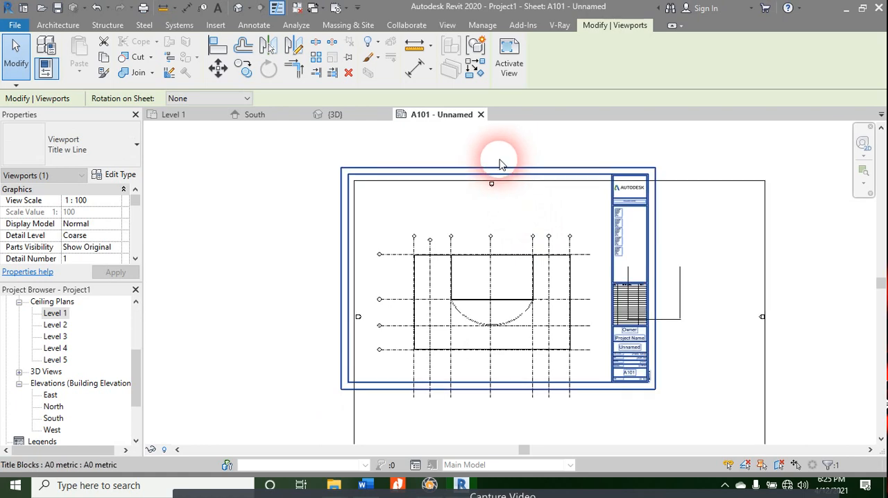
pyautogui.scroll(5, 623, 341)
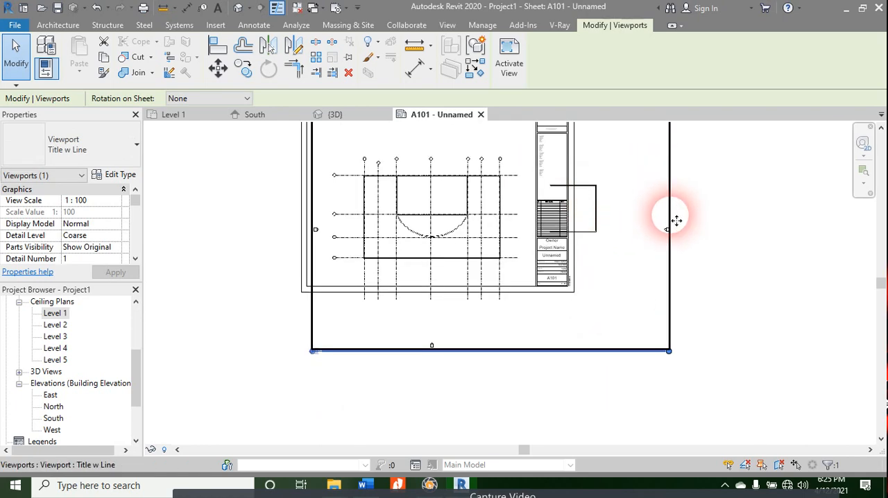
pyautogui.moveTo(677, 268); pyautogui.dragTo(659, 258)
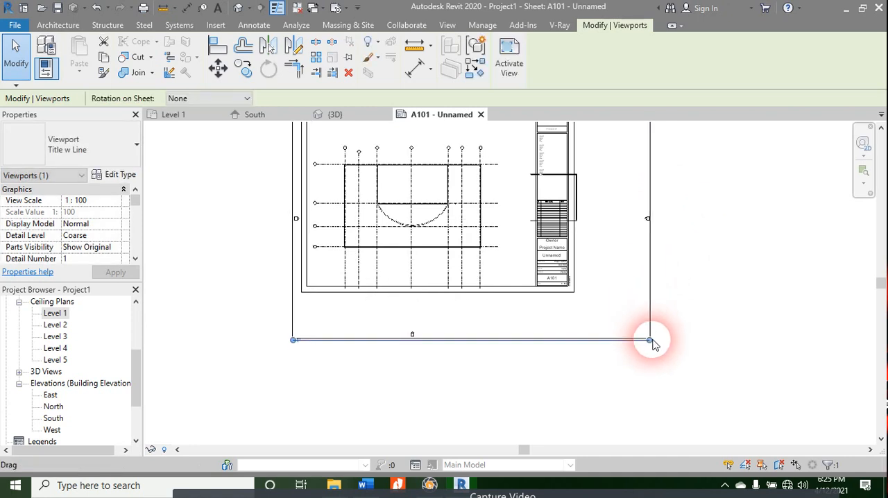
pyautogui.moveTo(651, 345); pyautogui.dragTo(430, 351)
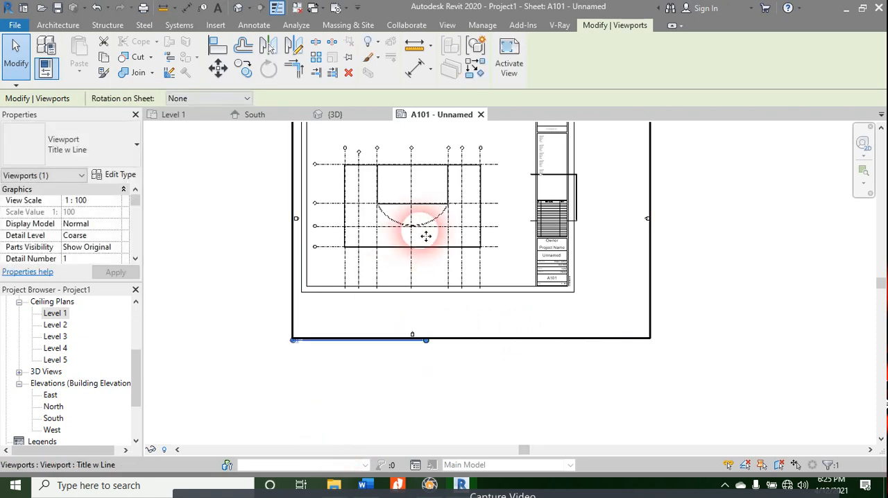
# Step: Set the ceiling plan viewport's view scale to 1:50
pyautogui.click(93, 202)
pyautogui.click(115, 202)
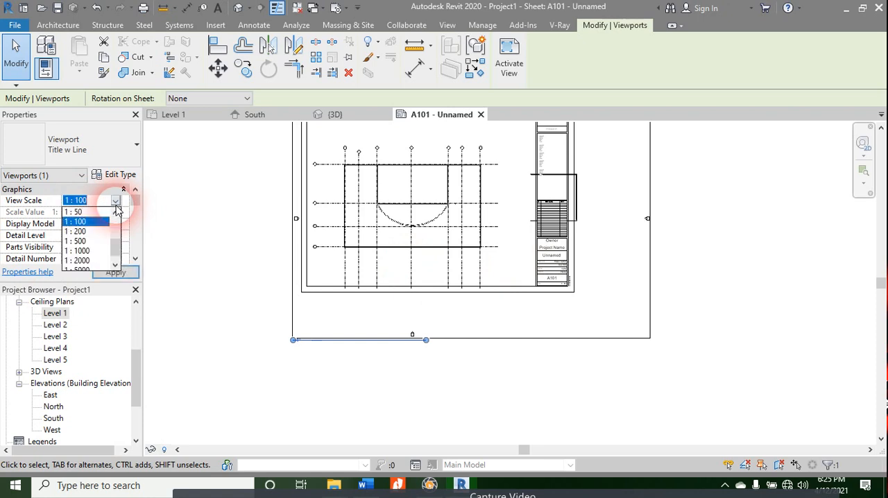
pyautogui.click(92, 212)
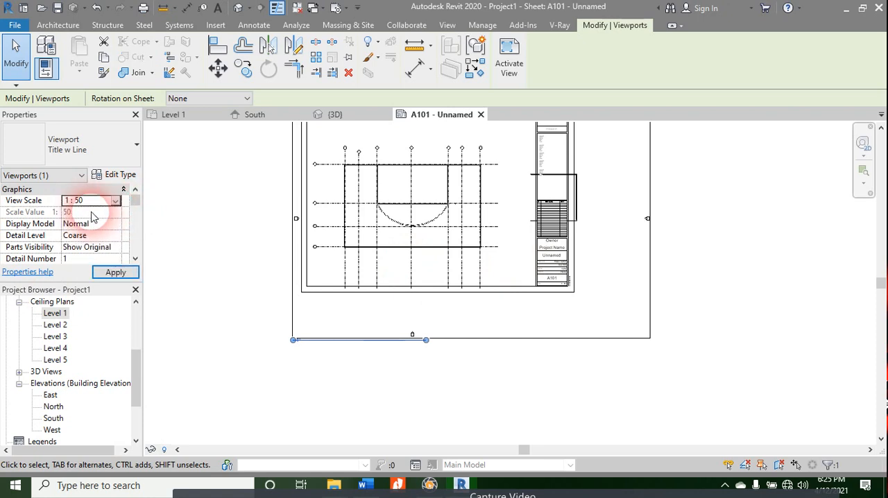
pyautogui.click(111, 273)
# Step: Set the ceiling plan viewport's view scale to 1:200
pyautogui.click(109, 200)
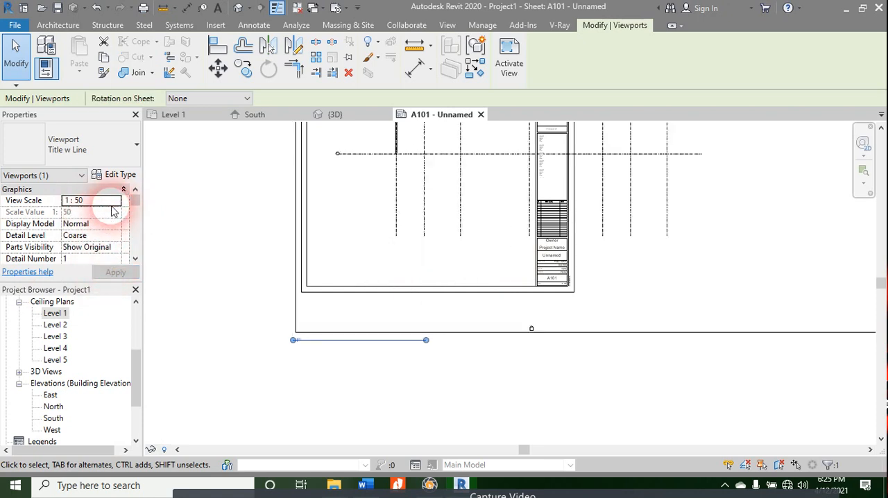
pyautogui.click(115, 201)
pyautogui.click(115, 202)
pyautogui.click(115, 201)
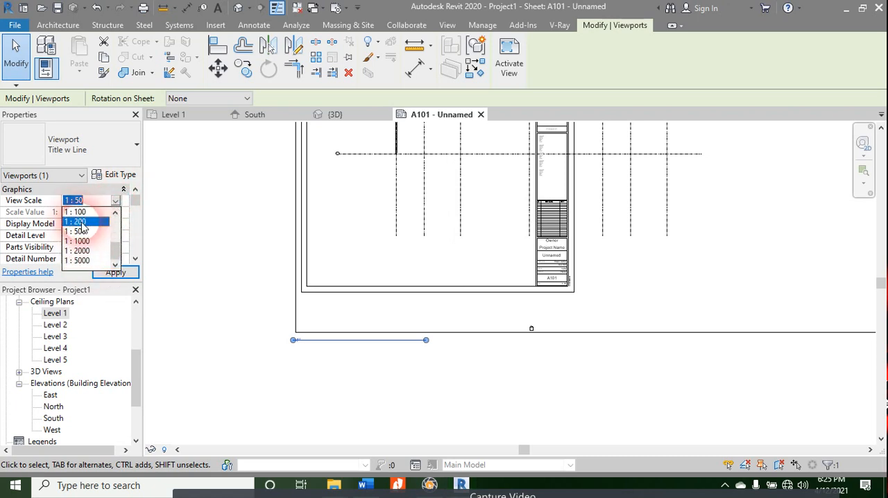
pyautogui.click(81, 223)
pyautogui.click(103, 275)
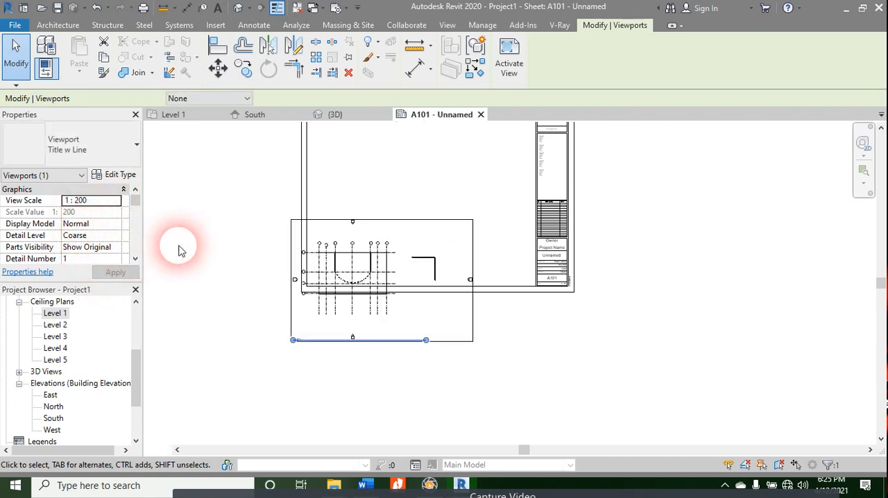
# Step: Move the rescaled ceiling plan viewport fully inside the sheet border beside the title block, and close sheet A101
pyautogui.moveTo(389, 254); pyautogui.dragTo(418, 182)
pyautogui.scroll(2, 421, 247)
pyautogui.scroll(2, 421, 249)
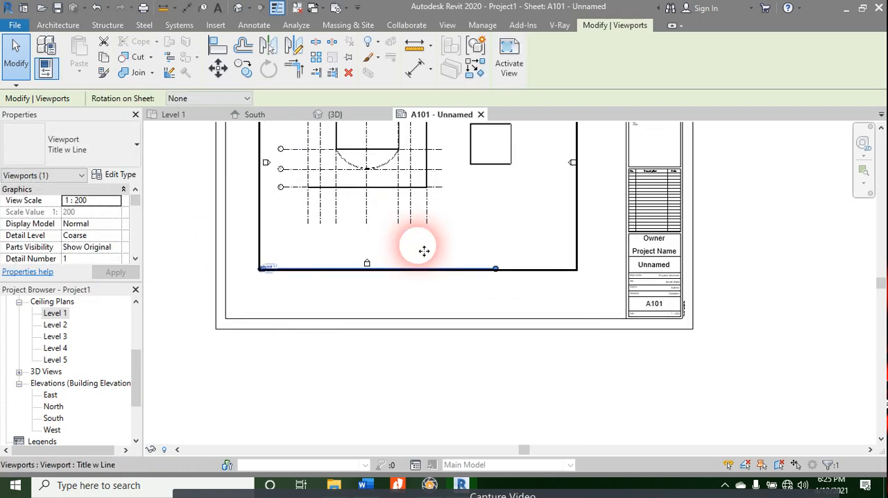
pyautogui.click(470, 294)
pyautogui.click(467, 239)
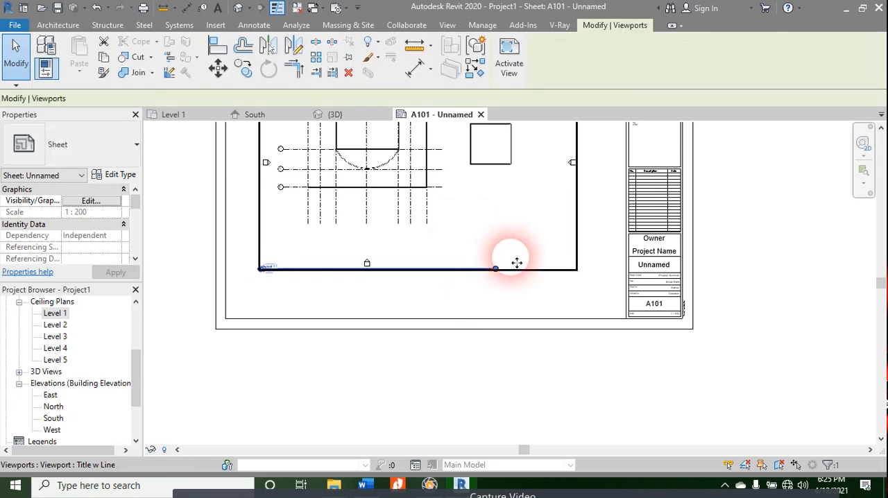
pyautogui.scroll(-2, 258, 384)
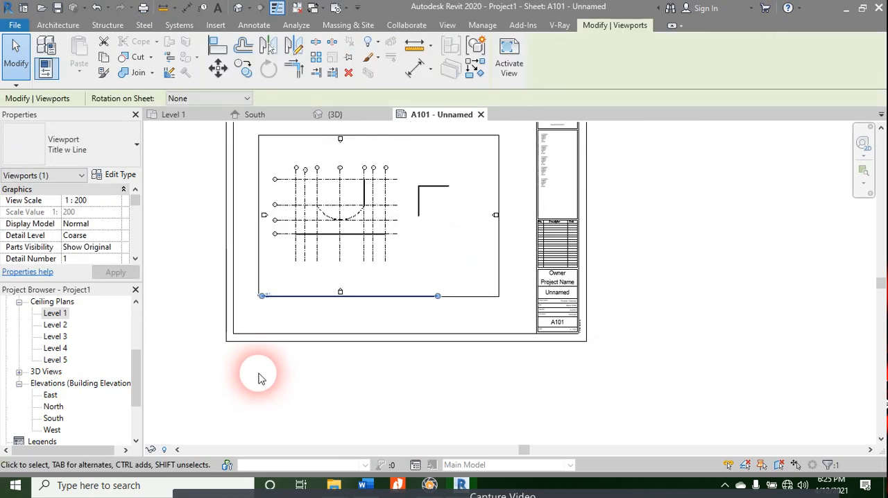
pyautogui.scroll(2, 258, 379)
pyautogui.click(481, 115)
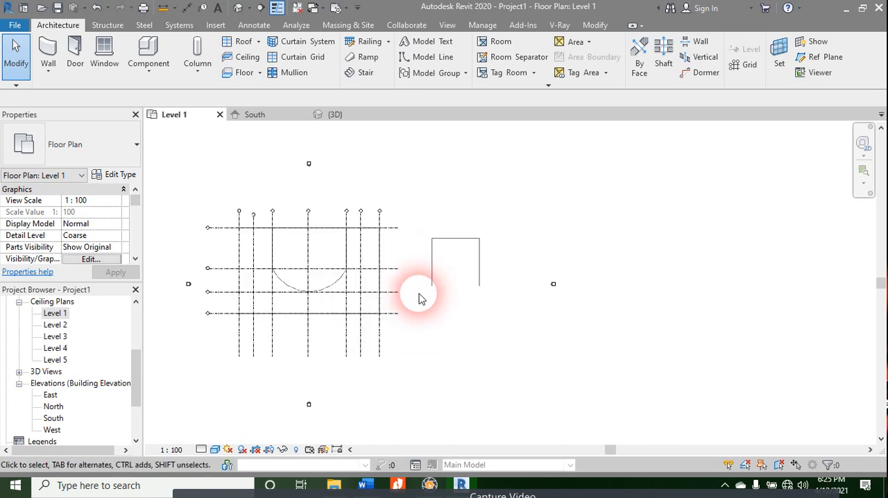
# Step: Expand the 3D views, open the {3D} view to look at the model, and return to the Level 1 floor plan
pyautogui.scroll(-2, 113, 343)
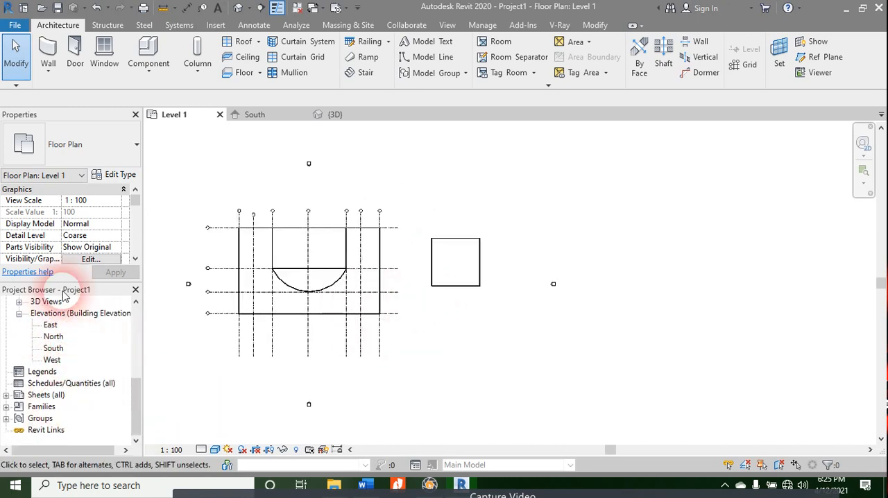
pyautogui.scroll(2, 20, 320)
pyautogui.click(19, 326)
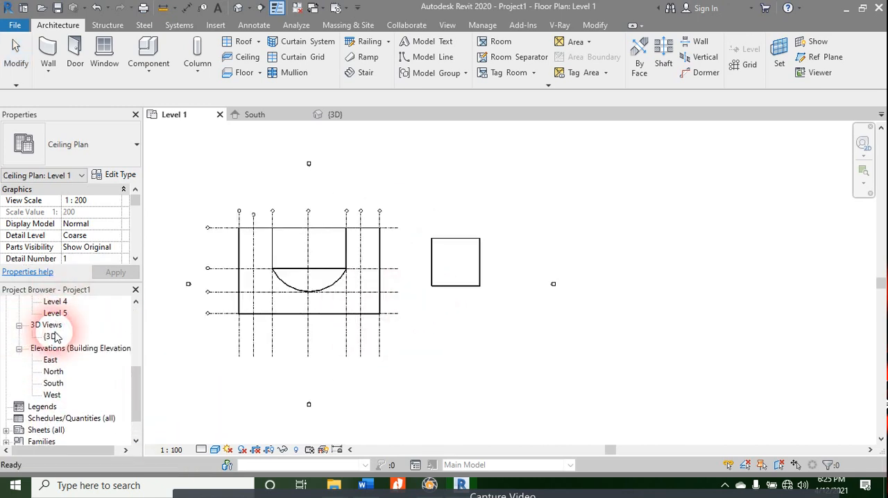
pyautogui.doubleClick(51, 337)
pyautogui.click(264, 187)
pyautogui.click(246, 216)
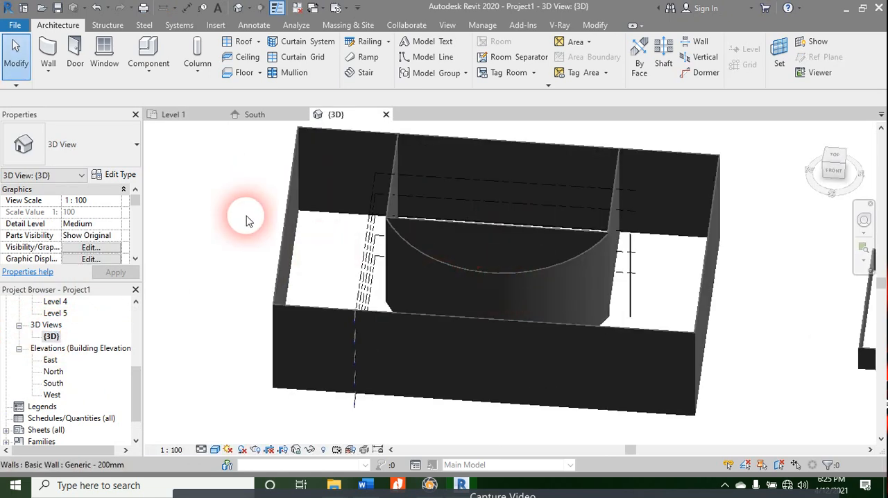
pyautogui.click(182, 114)
# Step: Expand the sheets to inspect sheet A101, select its Level 1 reflected ceiling plan, and review the project's list of views
pyautogui.scroll(-3, 55, 411)
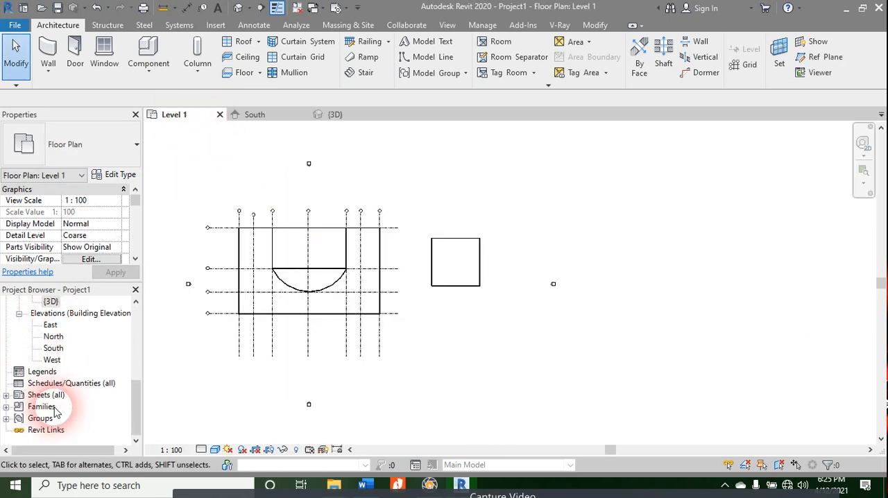
pyautogui.click(10, 398)
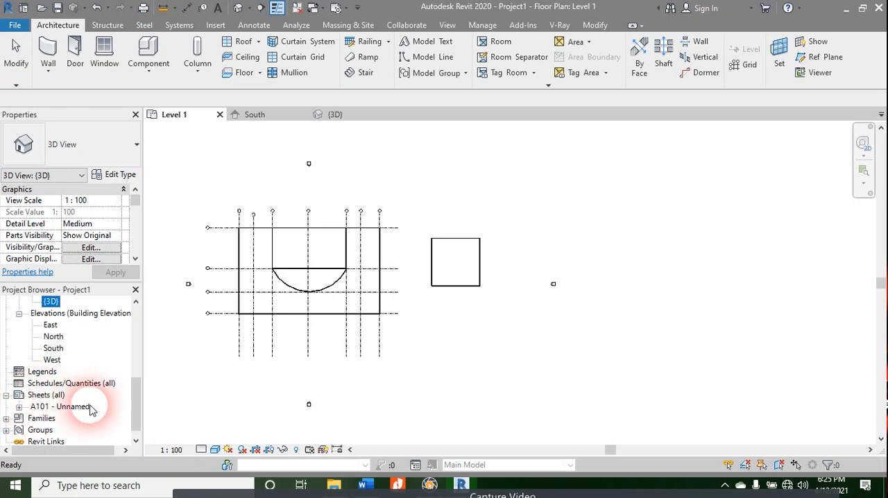
pyautogui.click(61, 407)
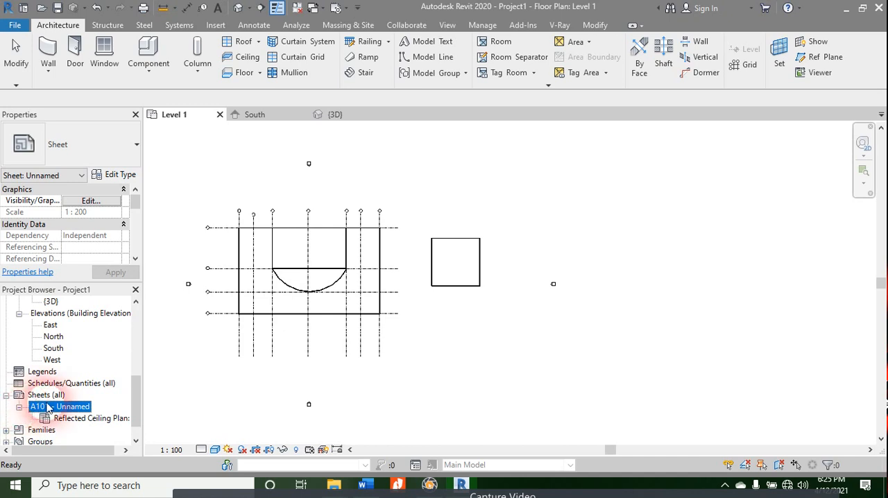
pyautogui.click(97, 419)
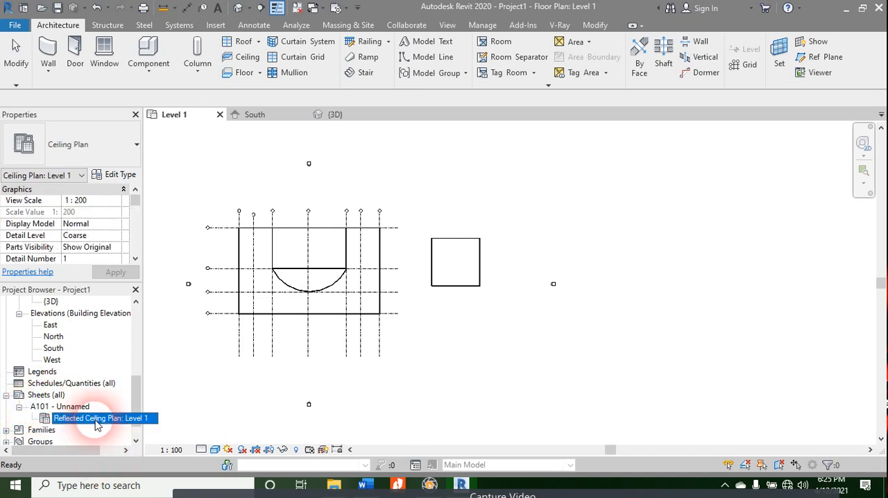
pyautogui.scroll(5, 89, 343)
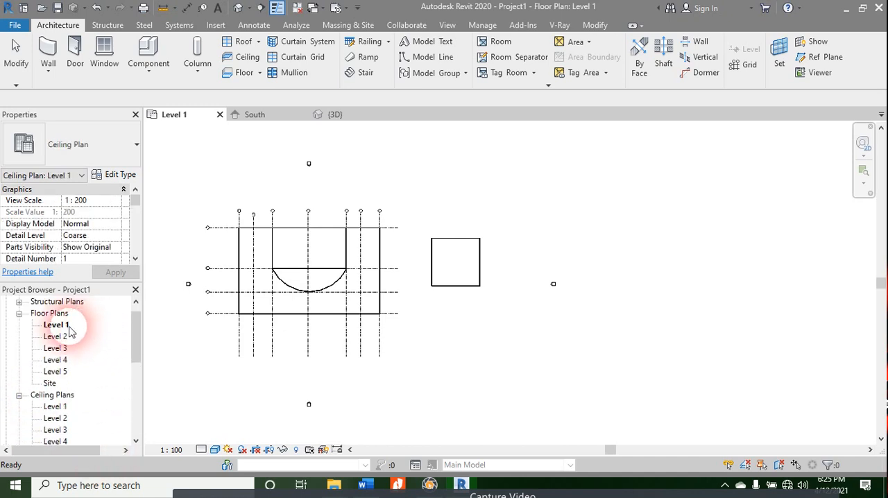
pyautogui.scroll(-3, 333, 302)
pyautogui.scroll(-3, 69, 371)
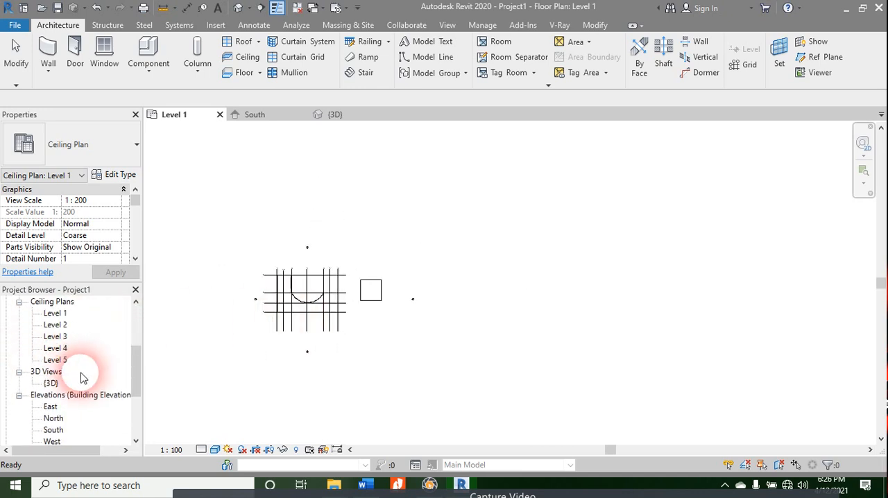
pyautogui.scroll(-4, 59, 411)
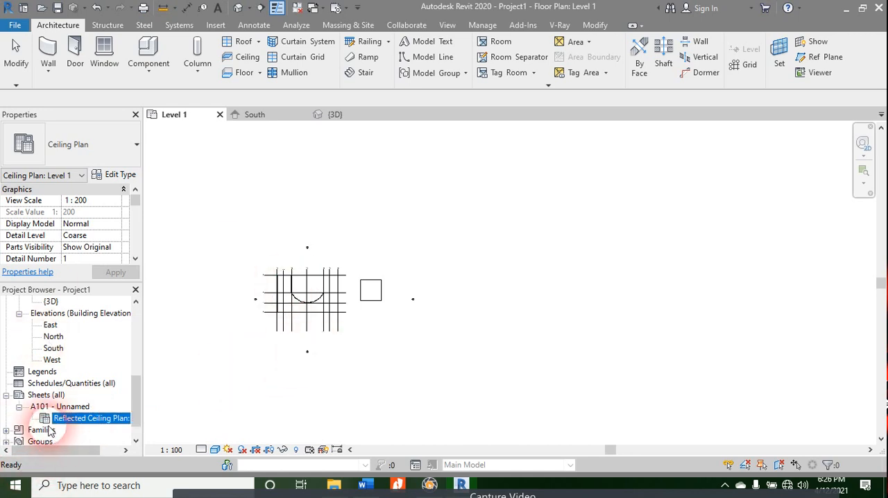
# Step: Delete sheet A101 from the project
pyautogui.rightClick(48, 430)
pyautogui.rightClick(45, 420)
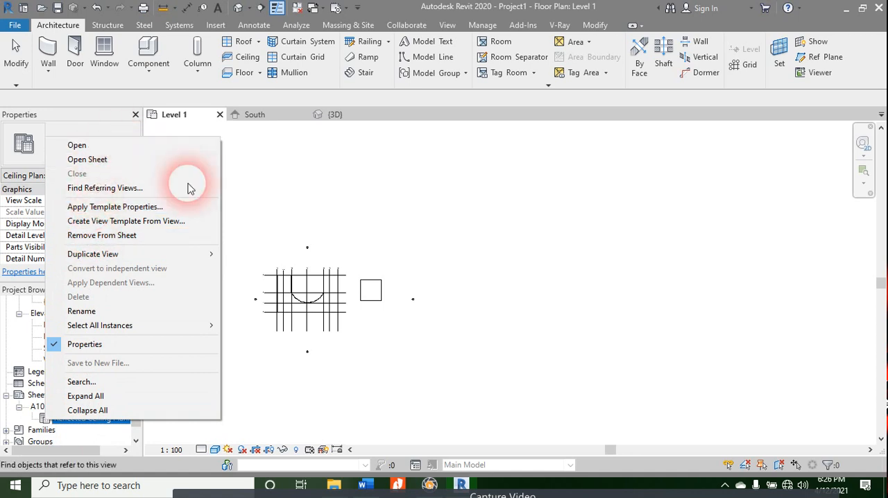
pyautogui.click(322, 401)
pyautogui.click(59, 407)
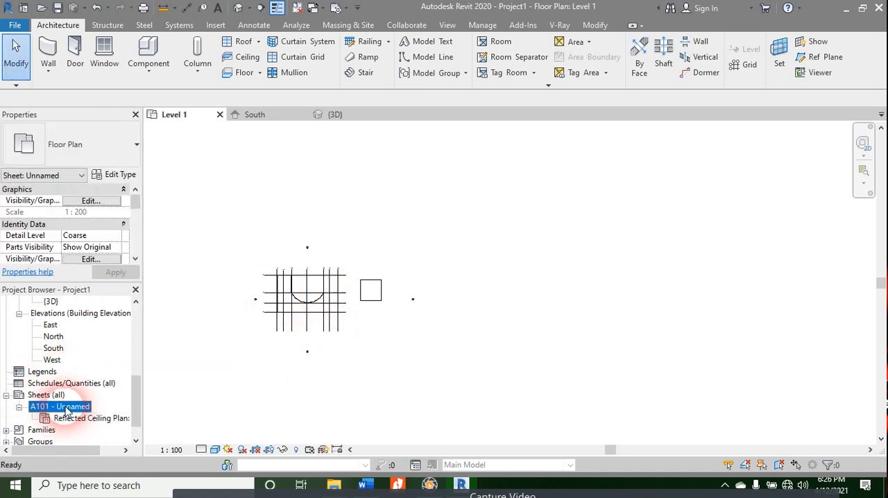
pyautogui.rightClick(64, 407)
pyautogui.click(100, 255)
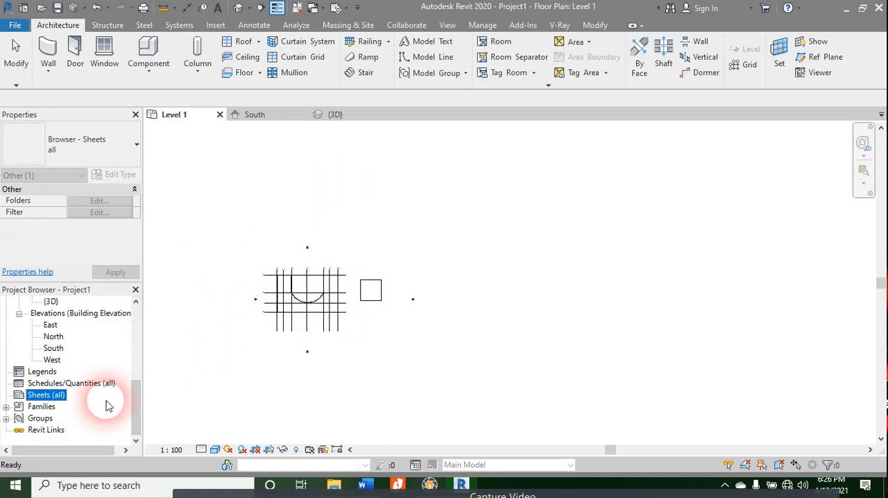
# Step: Create a new sheet with the A0 metric title block
pyautogui.scroll(2, 90, 304)
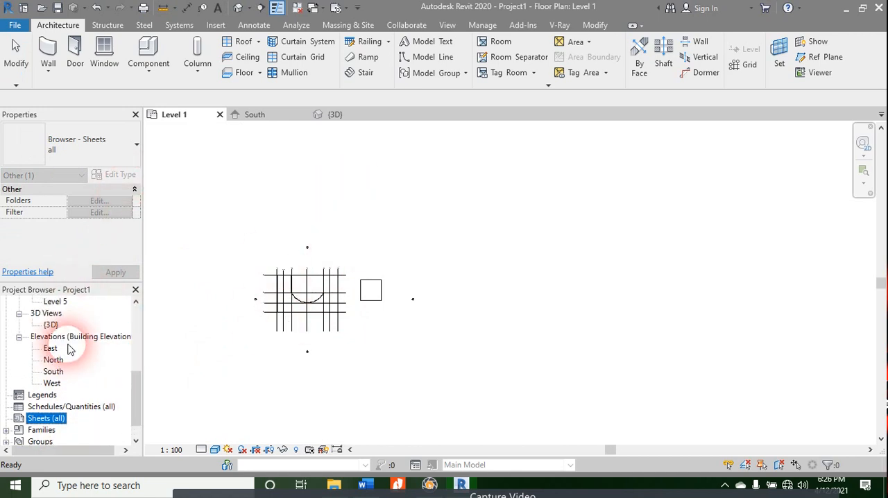
pyautogui.rightClick(41, 416)
pyautogui.click(70, 342)
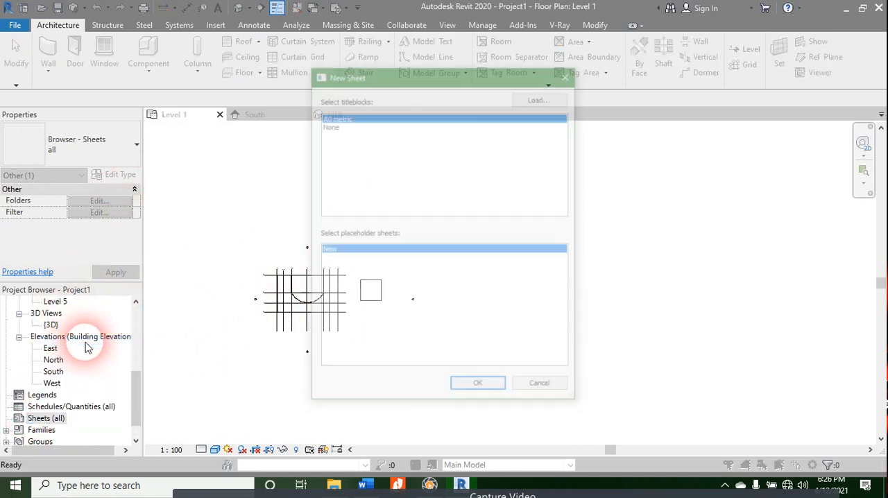
pyautogui.click(478, 389)
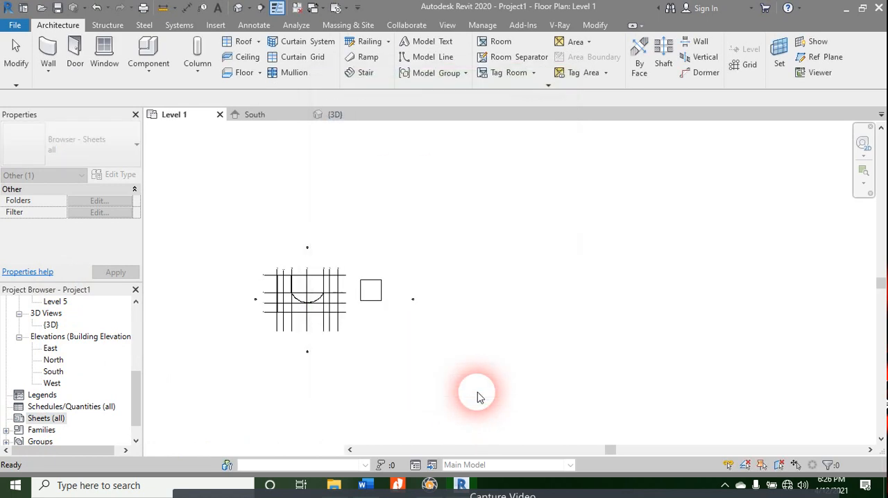
# Step: Place the Level 1 floor plan on the new sheet A102
pyautogui.scroll(2, 54, 349)
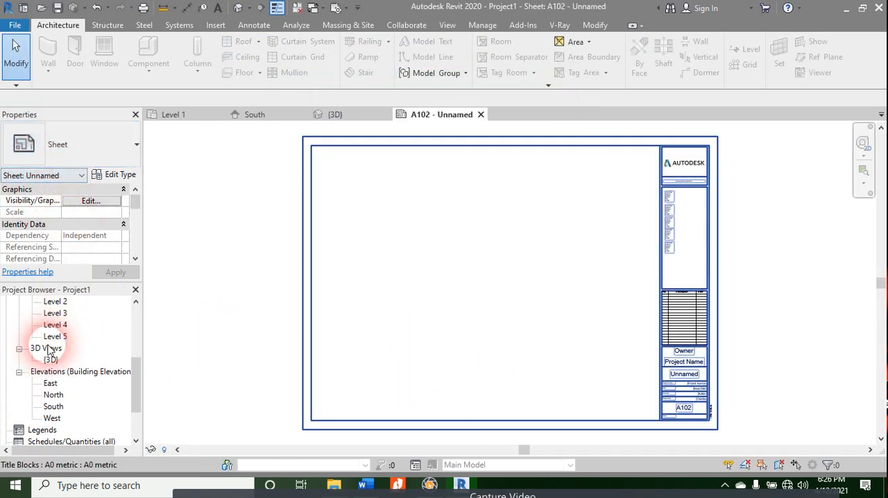
pyautogui.scroll(1, 49, 349)
pyautogui.click(54, 336)
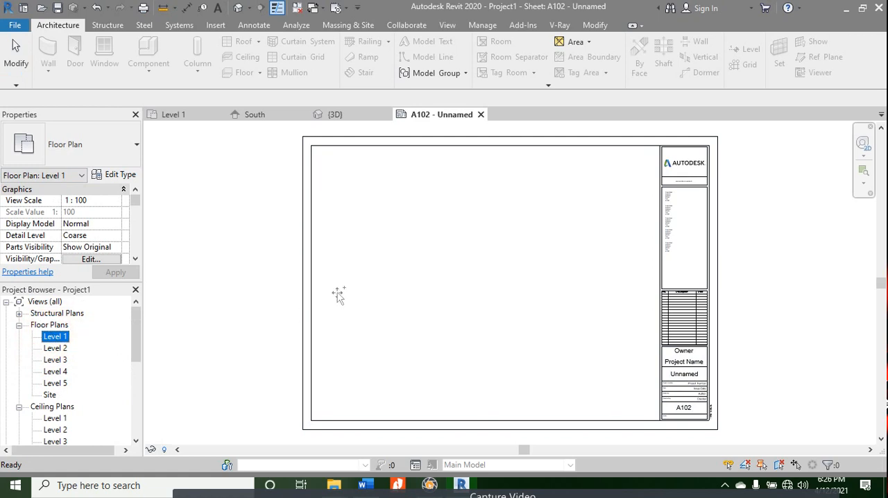
pyautogui.moveTo(398, 223); pyautogui.dragTo(399, 225)
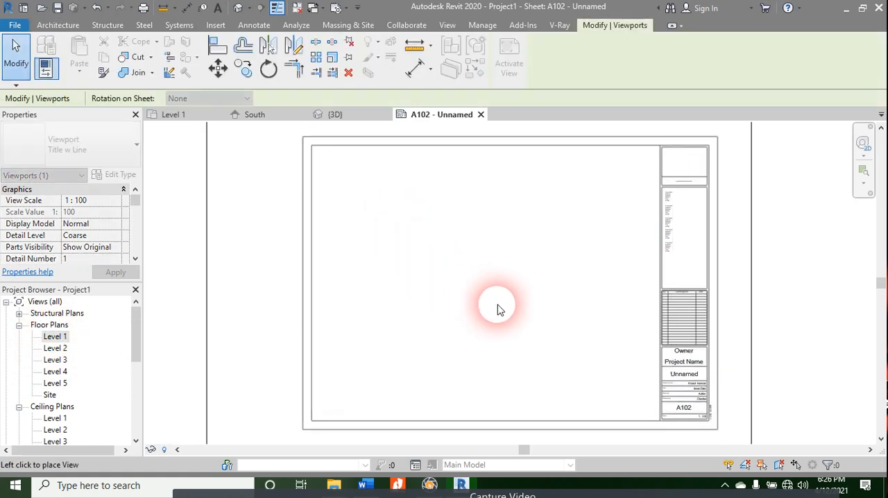
pyautogui.click(488, 275)
# Step: Set the Level 1 floor plan viewport's view scale to 1:500
pyautogui.scroll(-3, 490, 278)
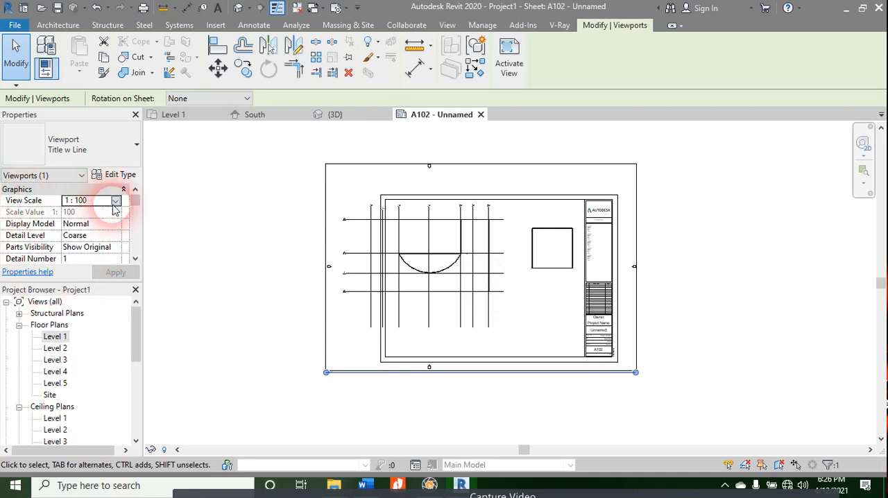
pyautogui.click(115, 202)
pyautogui.scroll(-1, 85, 270)
pyautogui.click(85, 269)
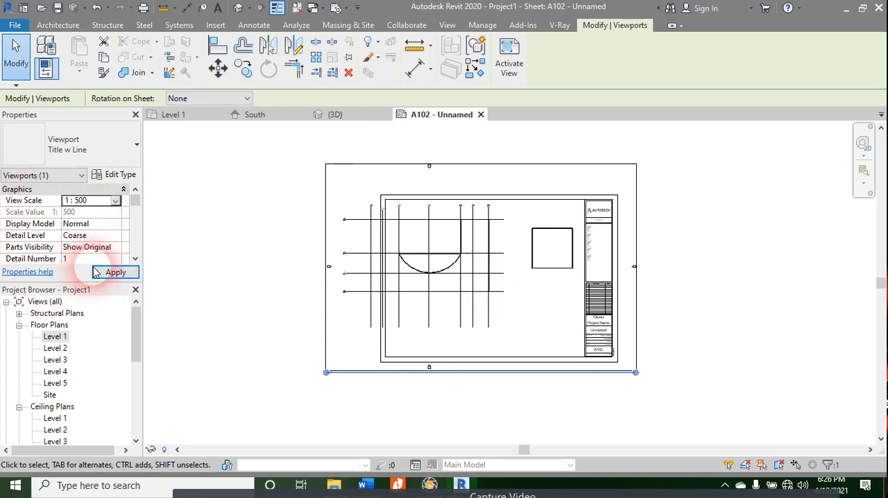
pyautogui.click(115, 272)
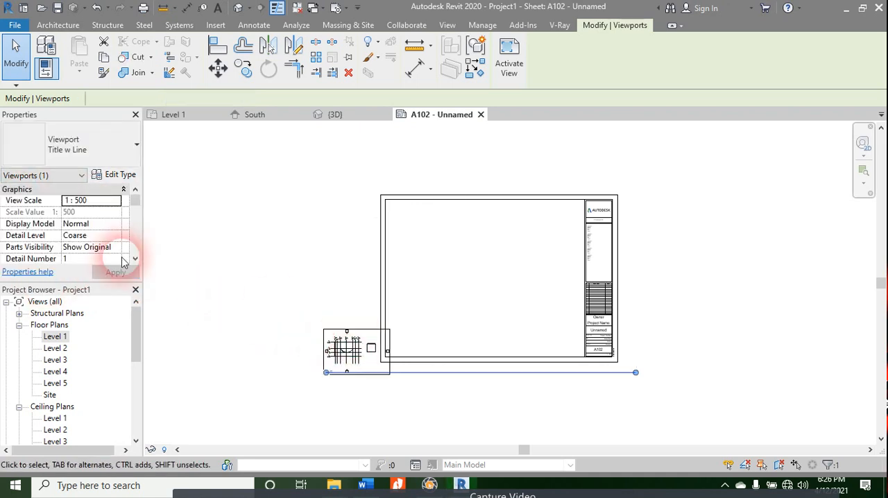
# Step: Set the viewport's view scale to 1:200 and move it inside the sheet border beside the title block
pyautogui.click(99, 202)
pyautogui.click(115, 202)
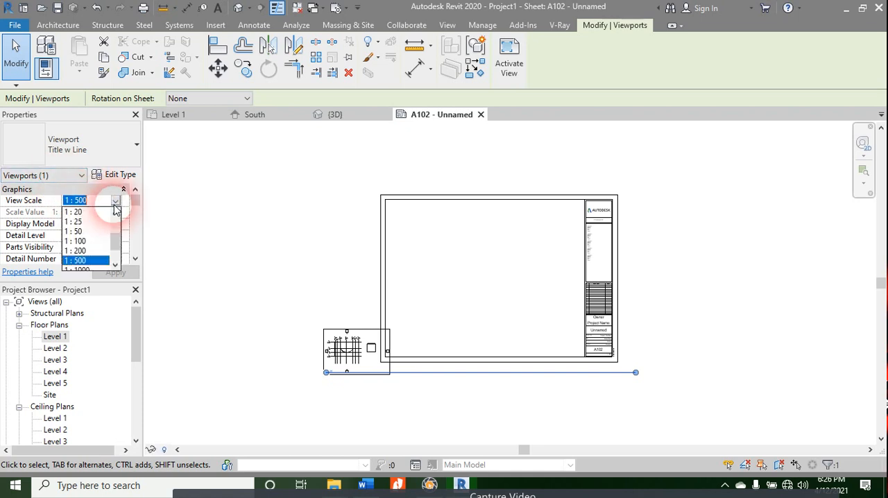
pyautogui.click(81, 251)
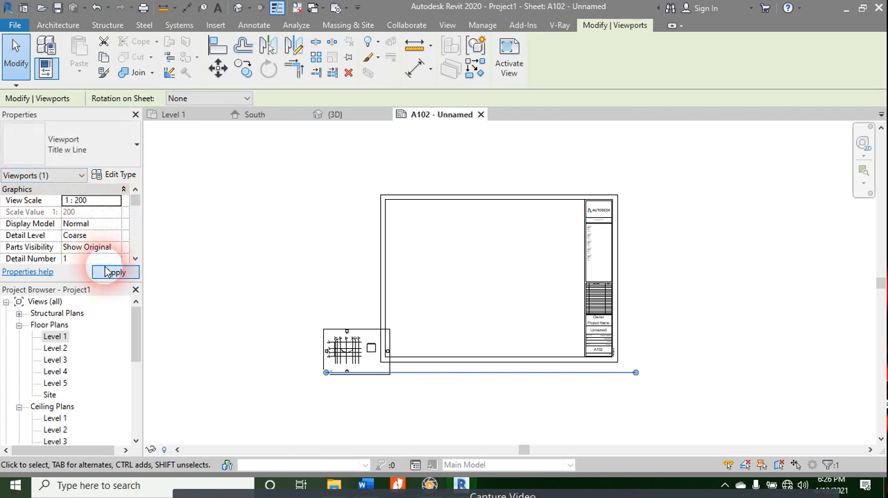
pyautogui.click(107, 272)
pyautogui.moveTo(440, 312); pyautogui.dragTo(510, 268)
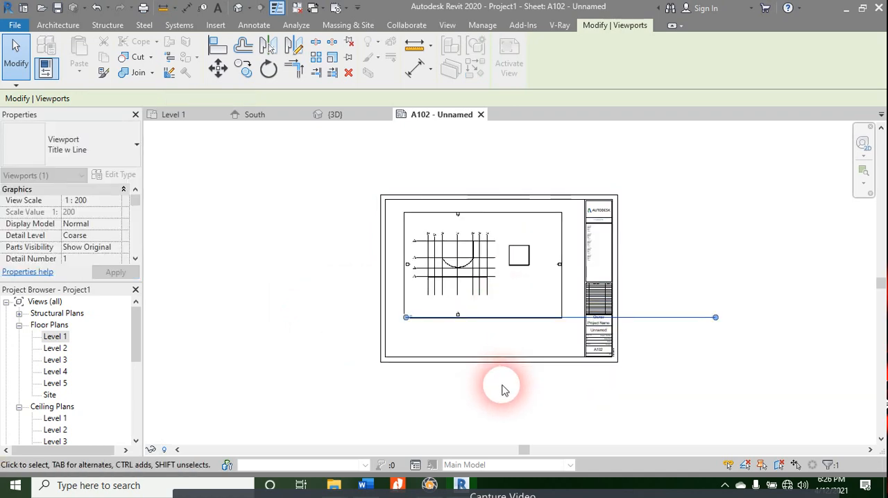
pyautogui.click(502, 389)
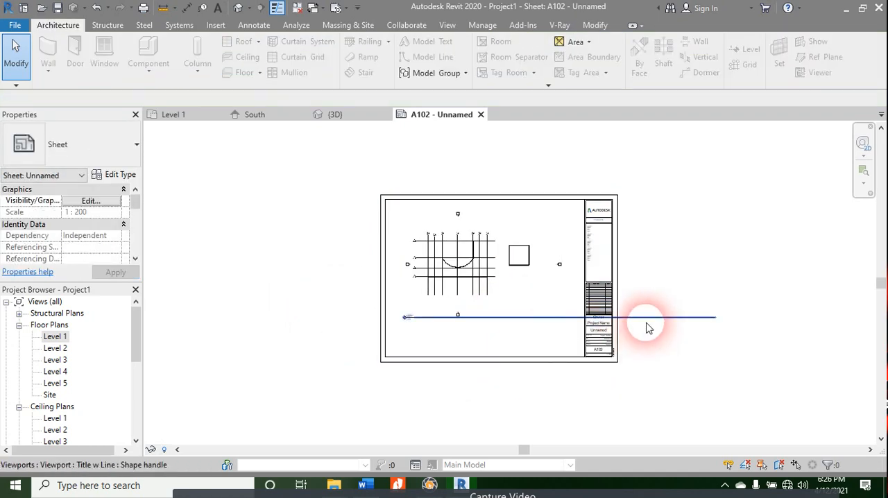
# Step: Select the Level 1 viewport on sheet A102 and try to adjust the far end of its title line
pyautogui.scroll(5, 479, 292)
pyautogui.scroll(-5, 487, 295)
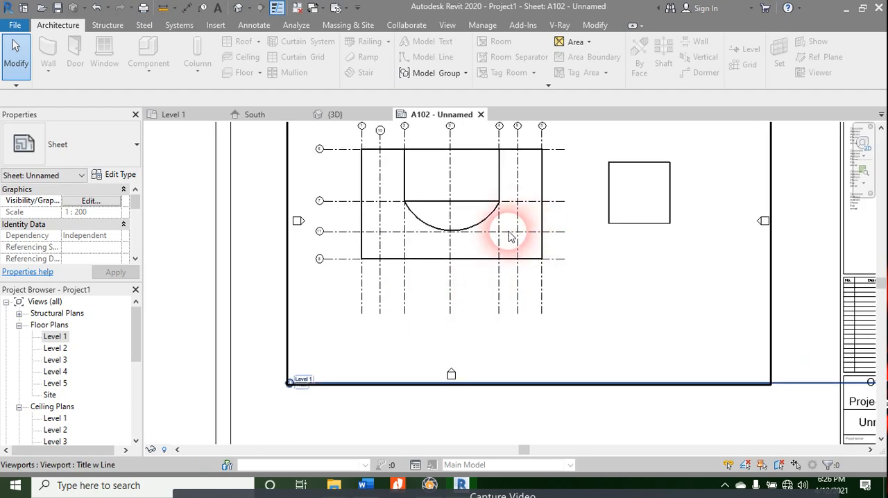
pyautogui.click(484, 290)
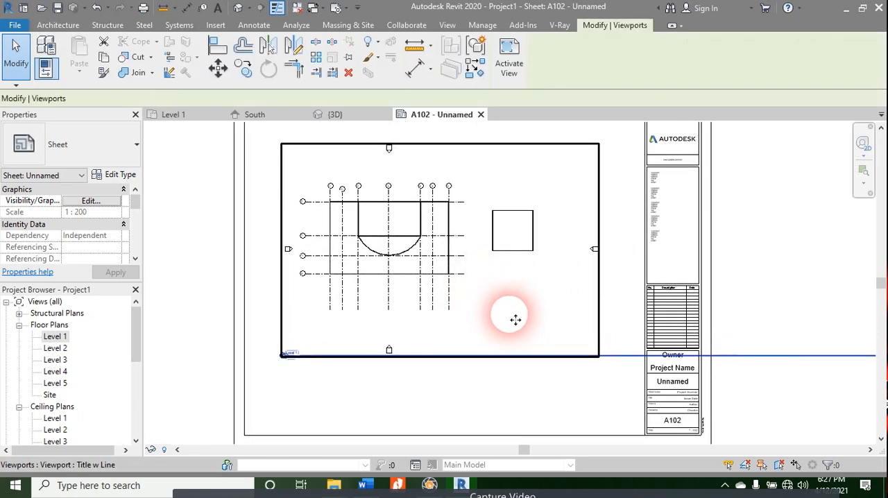
pyautogui.scroll(-2, 361, 337)
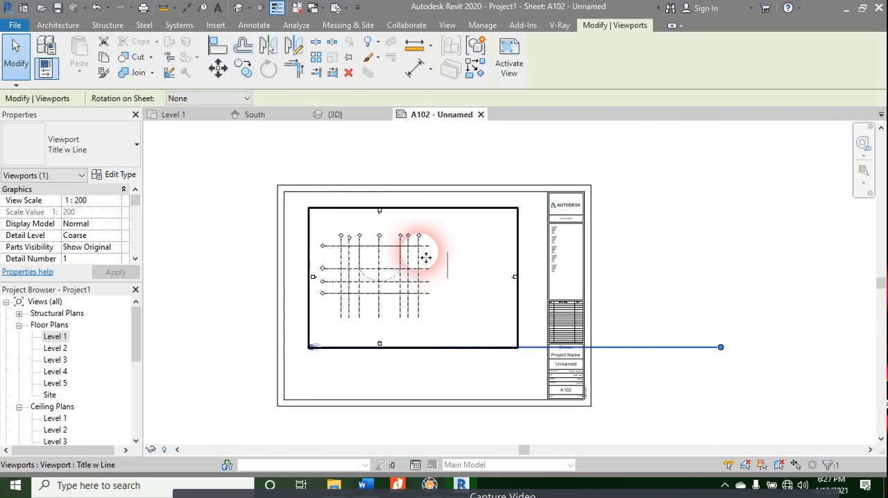
pyautogui.click(436, 392)
pyautogui.click(419, 321)
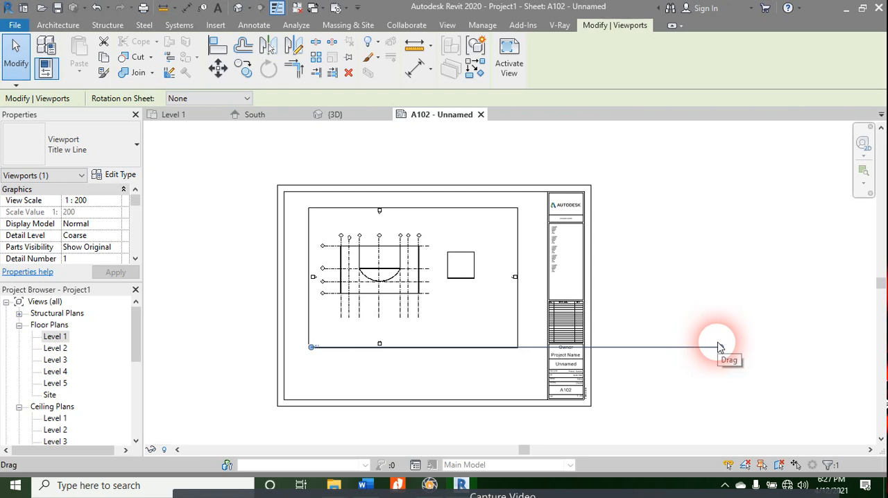
pyautogui.moveTo(719, 347); pyautogui.dragTo(721, 347)
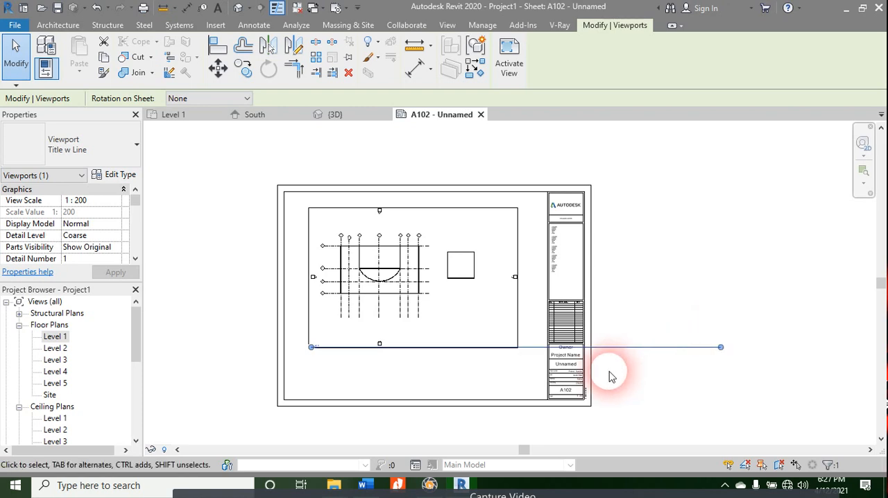
pyautogui.click(491, 359)
# Step: Move the Level 1 view title just below the viewport and shorten its line to end clear of the title block
pyautogui.click(581, 349)
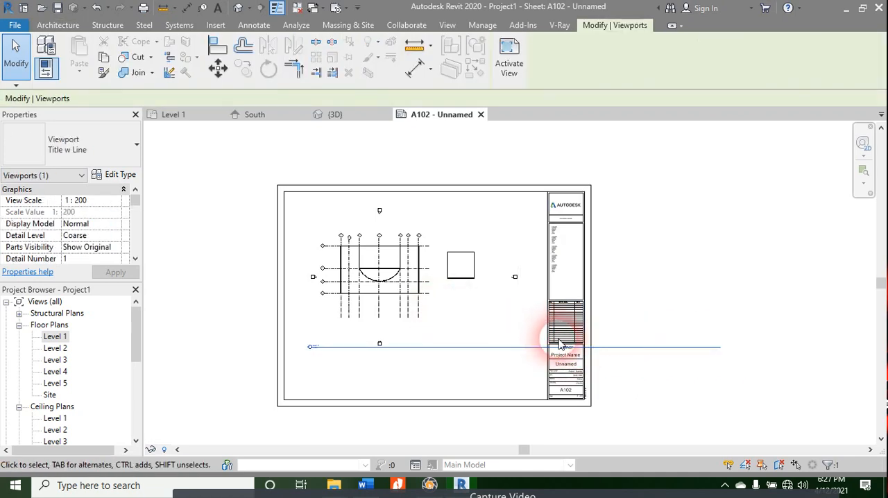
pyautogui.moveTo(520, 352); pyautogui.dragTo(632, 388)
pyautogui.moveTo(747, 387); pyautogui.dragTo(637, 373)
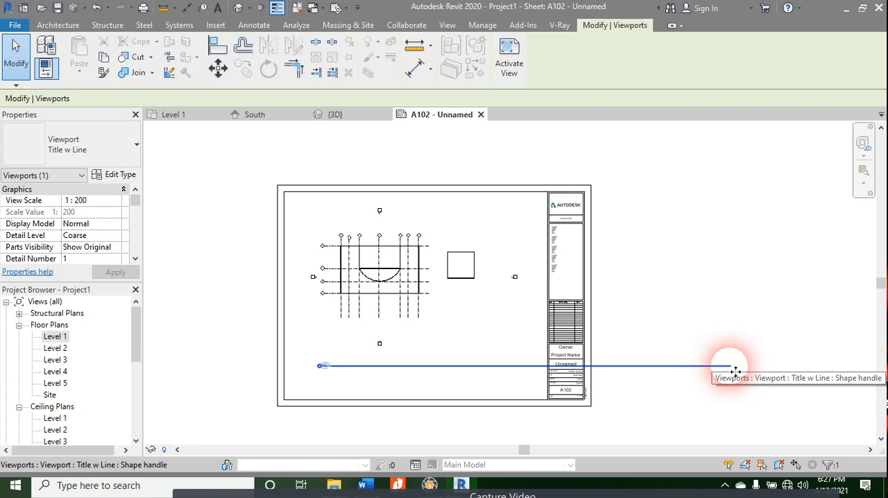
pyautogui.click(452, 272)
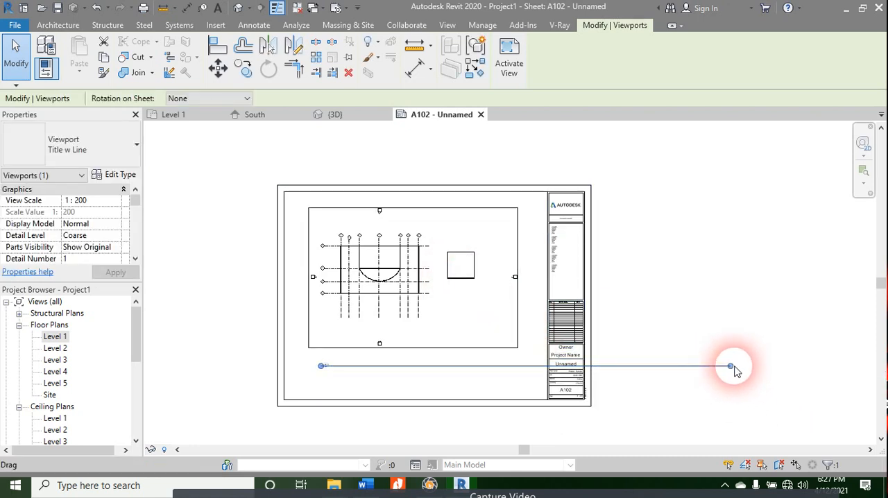
pyautogui.moveTo(731, 368); pyautogui.dragTo(476, 375)
# Step: Rename the view title as Ground Floor, including the corresponding level and views, and undo the rename
pyautogui.scroll(4, 305, 375)
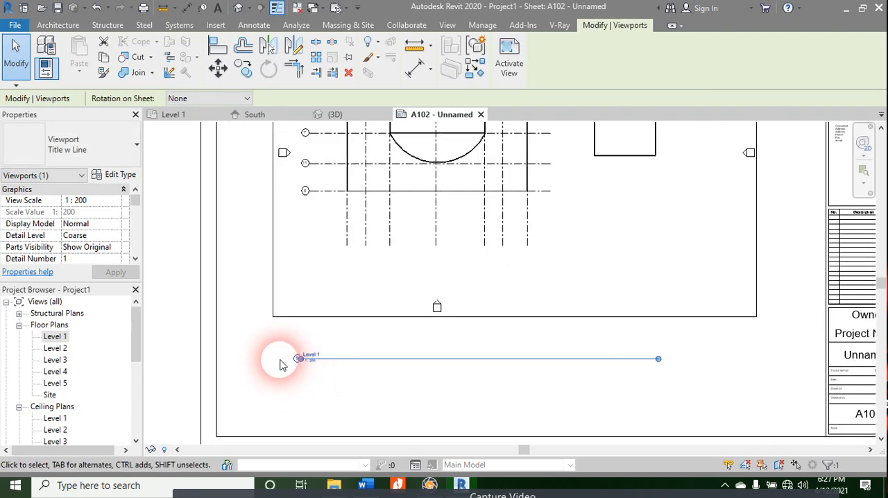
pyautogui.scroll(3, 281, 364)
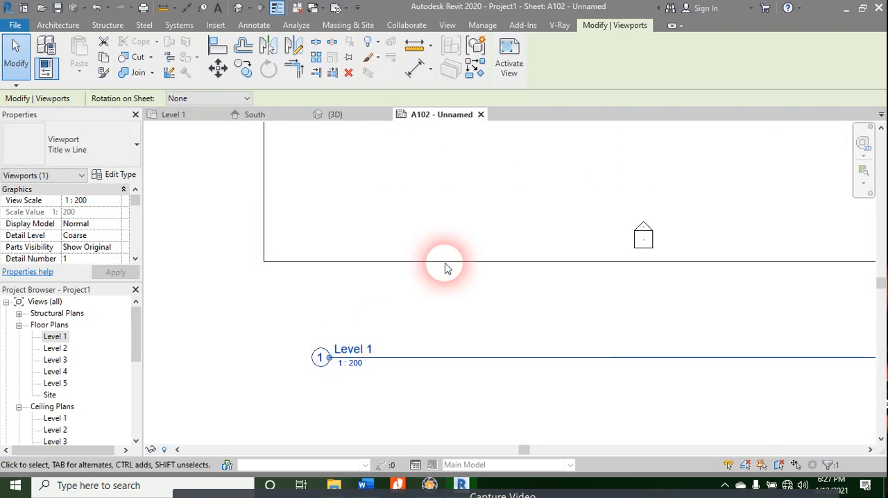
pyautogui.click(352, 350)
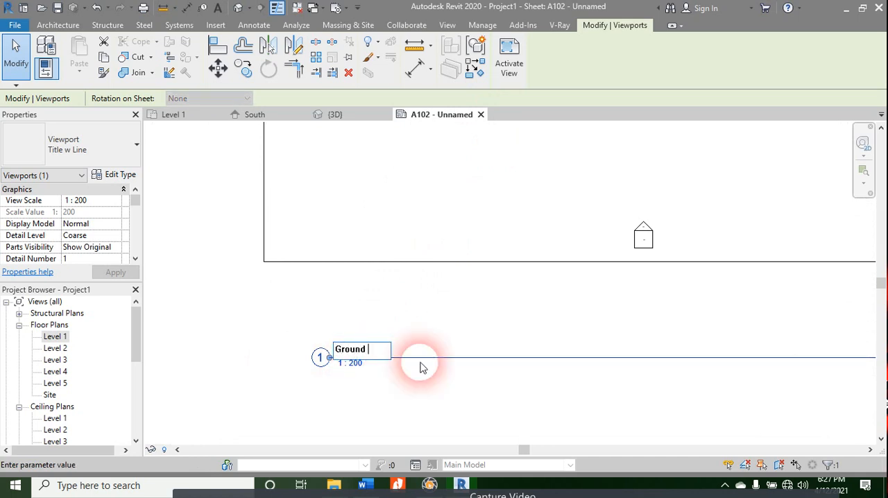
pyautogui.write('Ground Floor')
pyautogui.press('Return')
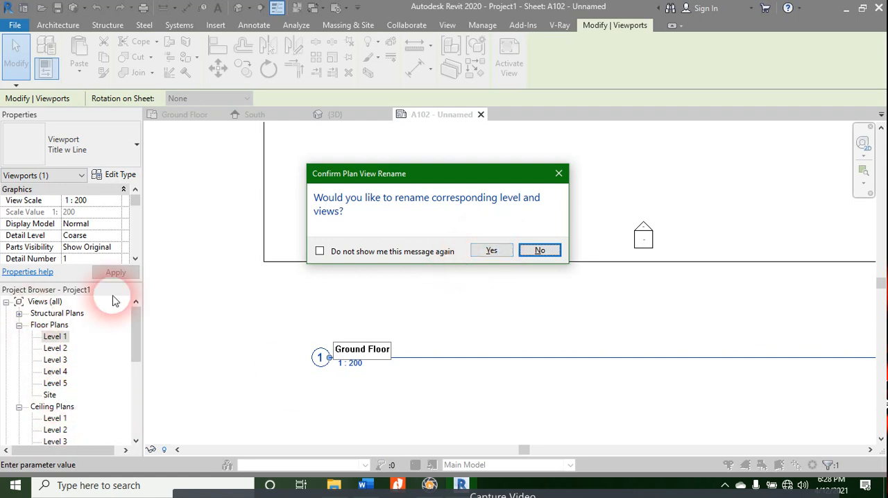
pyautogui.click(491, 251)
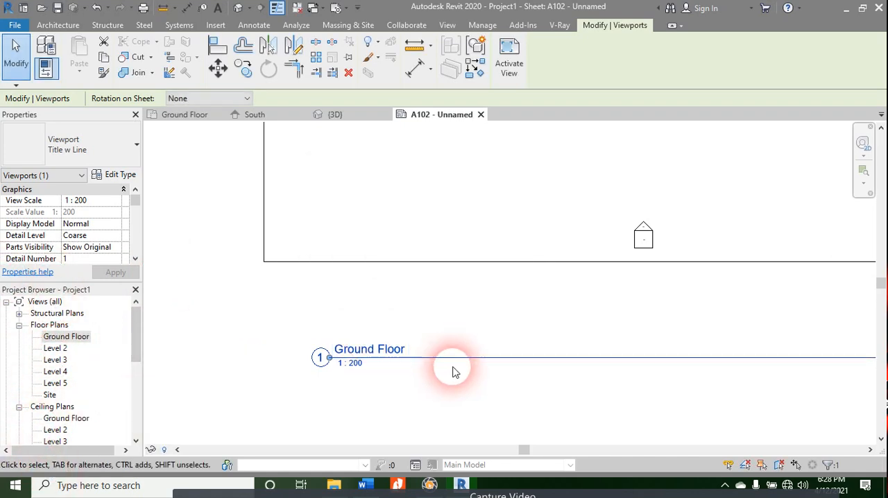
pyautogui.hotkey('ctrl', 'z')
# Step: Activate the Level 1 view on the sheet and select the main building's lower horizontal wall
pyautogui.rightClick(352, 359)
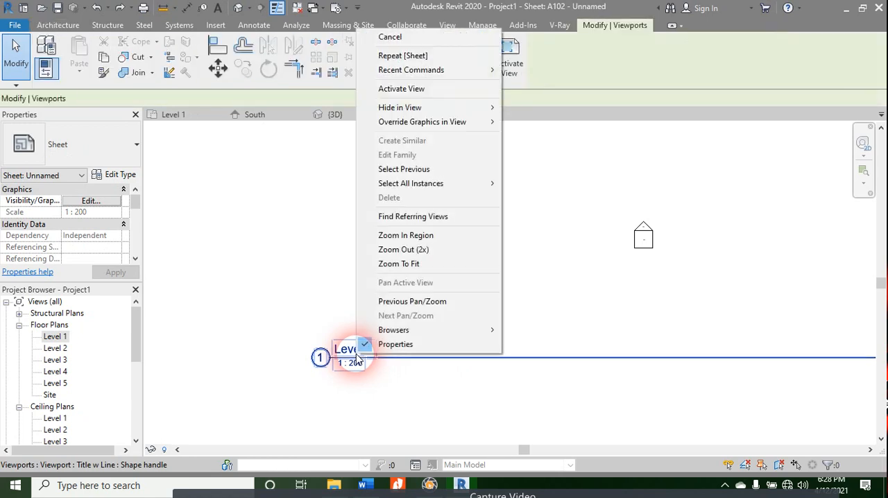
pyautogui.click(356, 362)
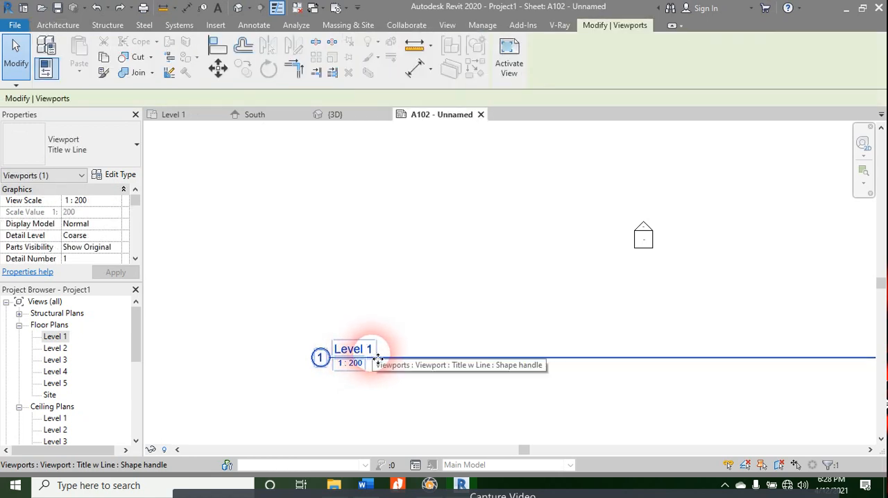
pyautogui.click(377, 379)
pyautogui.doubleClick(347, 355)
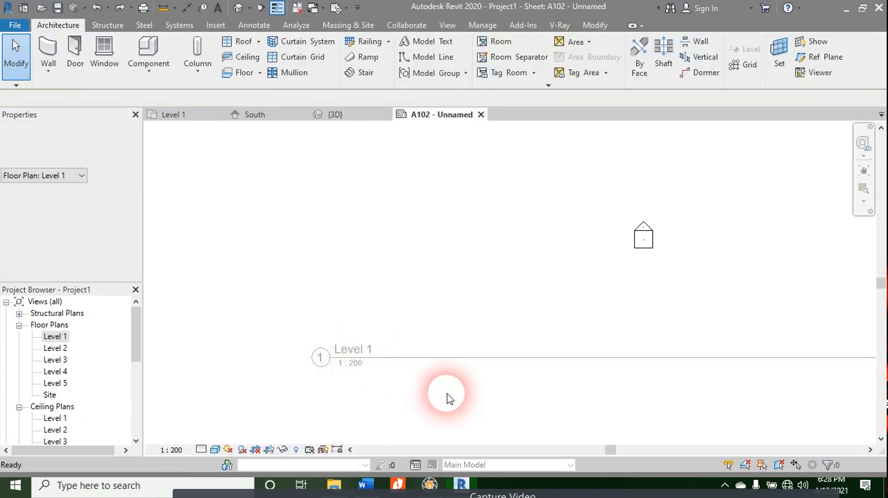
pyautogui.scroll(-3, 428, 302)
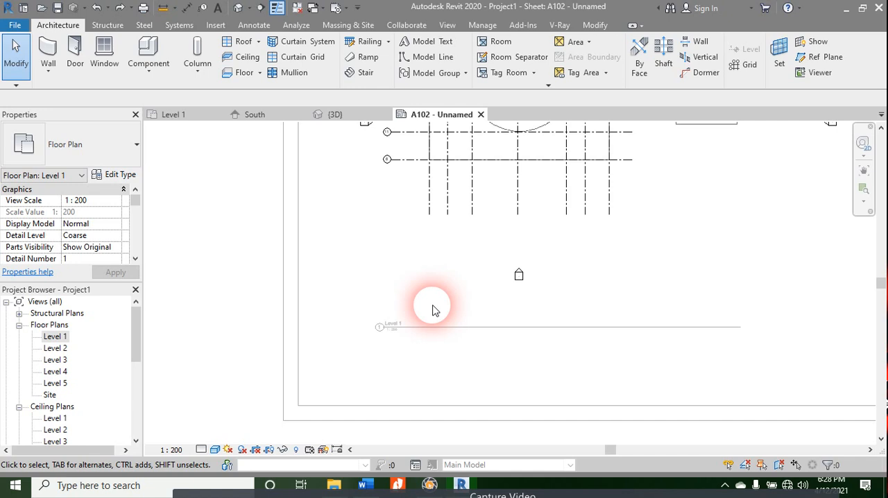
pyautogui.click(509, 155)
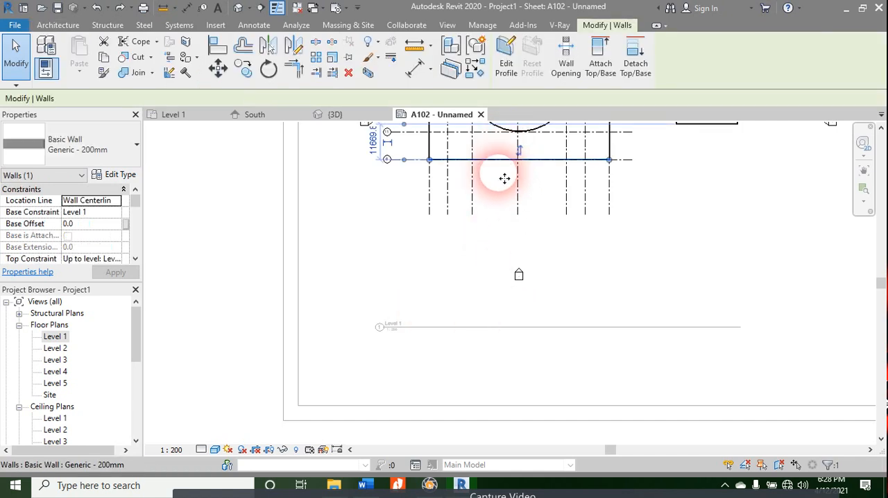
# Step: Clear the wall selection and deactivate the Level 1 view to return to sheet A102
pyautogui.click(472, 254)
pyautogui.scroll(-3, 450, 318)
pyautogui.scroll(4, 450, 317)
pyautogui.moveTo(490, 276); pyautogui.dragTo(335, 373, button='middle')
pyautogui.scroll(-4, 358, 303)
pyautogui.doubleClick(421, 333)
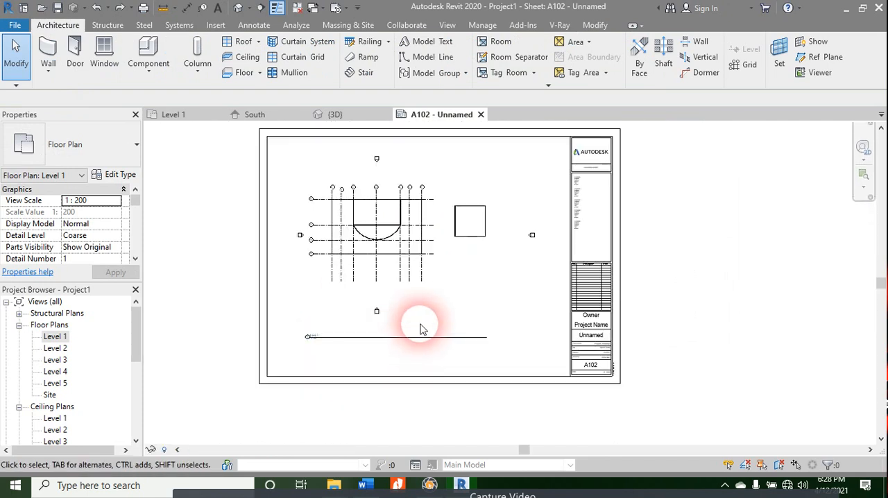
# Step: Select the Level 1 viewport and its title line in turn on sheet A102
pyautogui.click(458, 234)
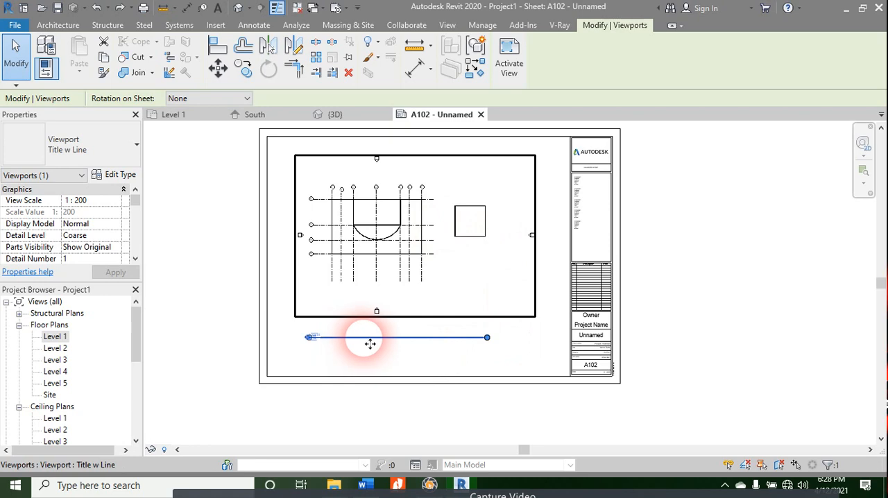
pyautogui.click(425, 351)
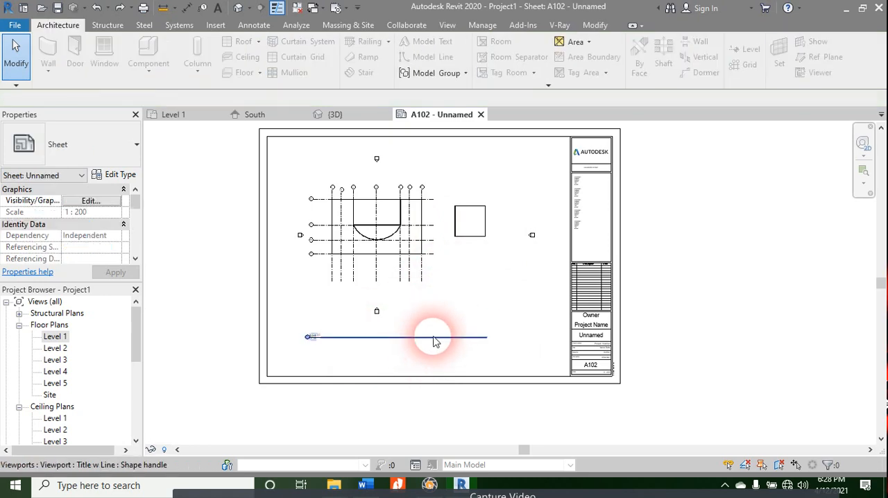
pyautogui.click(434, 340)
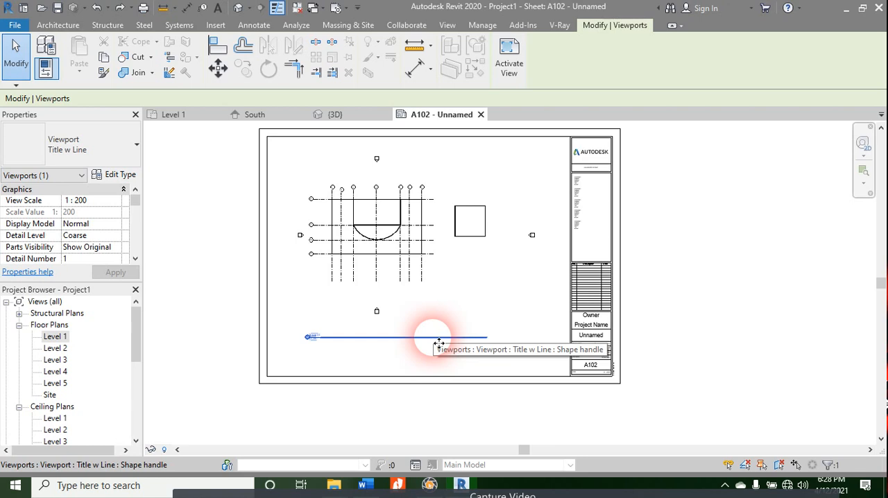
pyautogui.click(418, 236)
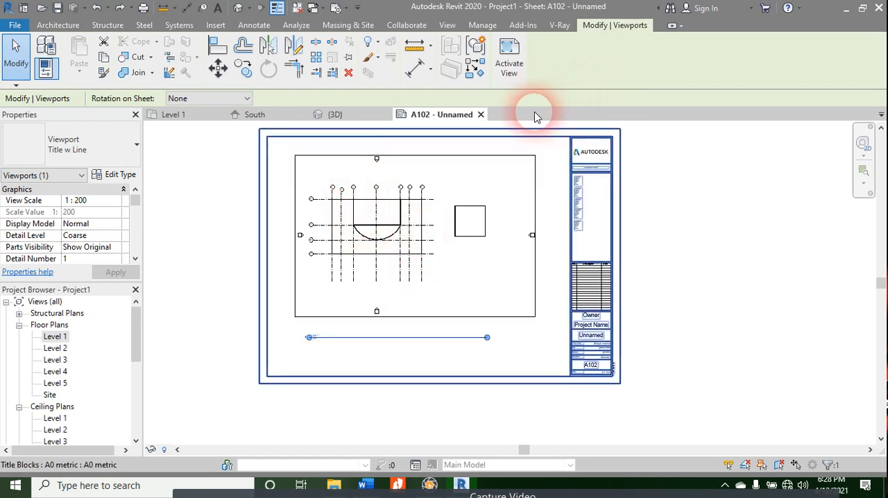
pyautogui.scroll(-2, 183, 340)
pyautogui.scroll(-1, 119, 395)
pyautogui.scroll(3, 148, 437)
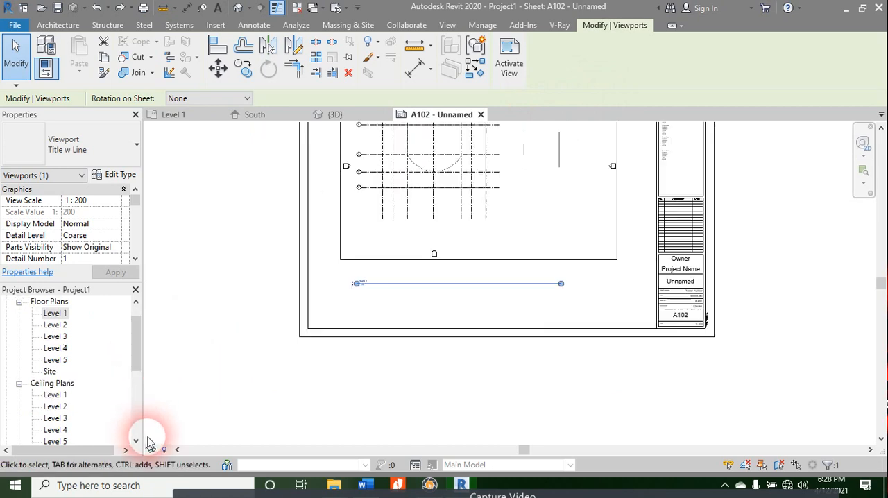
pyautogui.click(178, 451)
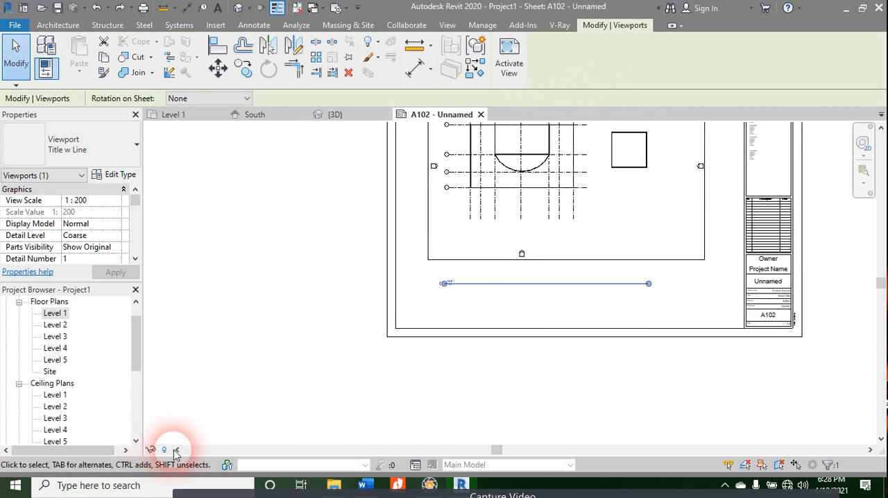
pyautogui.scroll(-3, 842, 248)
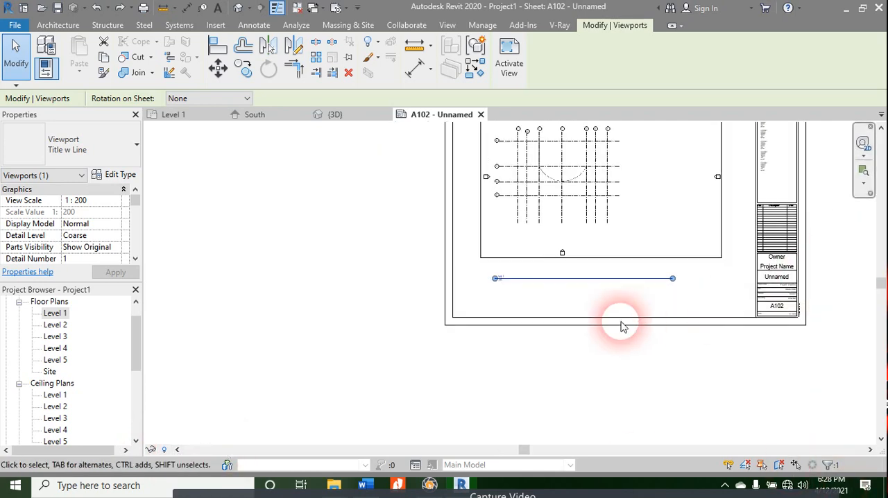
pyautogui.scroll(4, 621, 324)
pyautogui.moveTo(574, 282); pyautogui.dragTo(25, 461, button='middle')
pyautogui.moveTo(468, 213); pyautogui.dragTo(508, 308, button='middle')
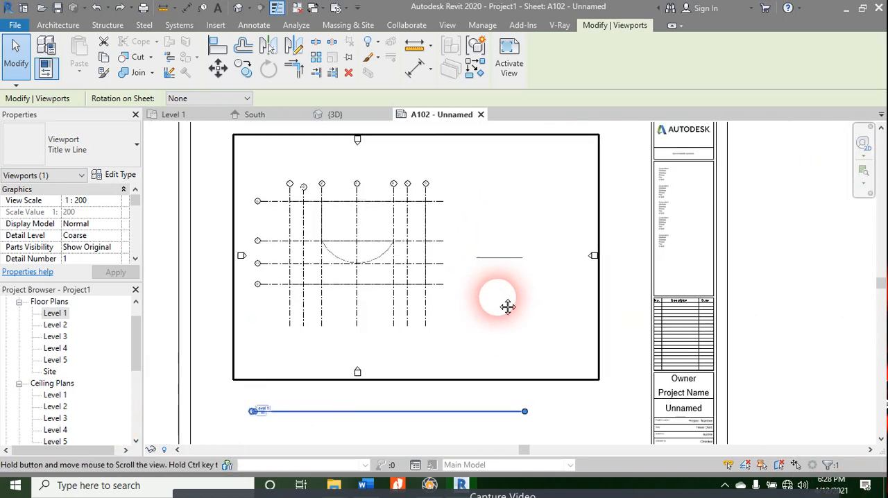
pyautogui.rightClick(564, 143)
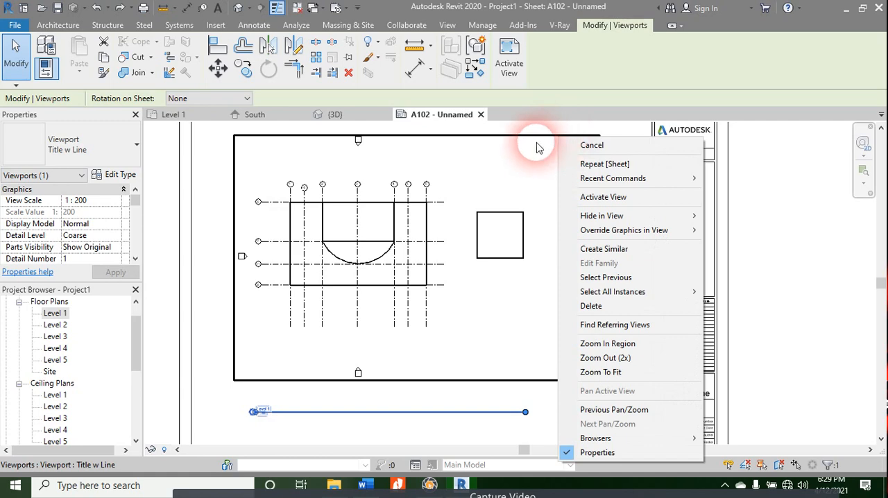
pyautogui.click(540, 144)
pyautogui.rightClick(541, 148)
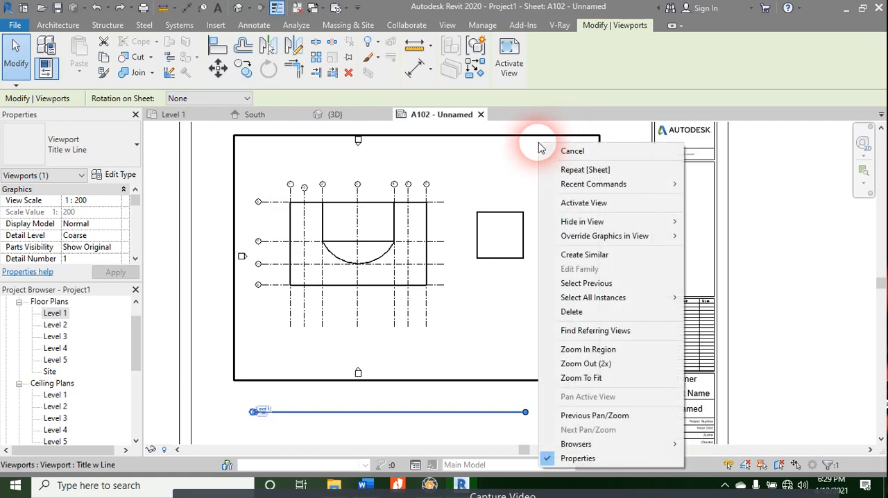
pyautogui.click(479, 364)
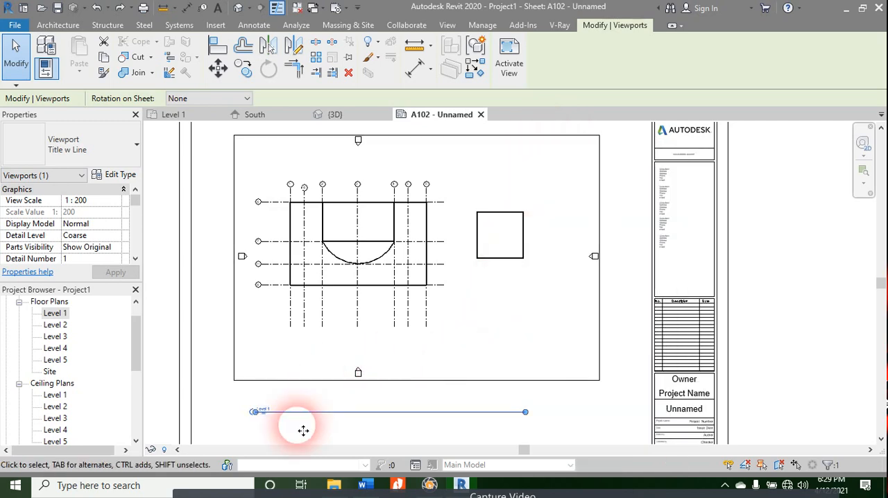
pyautogui.click(178, 450)
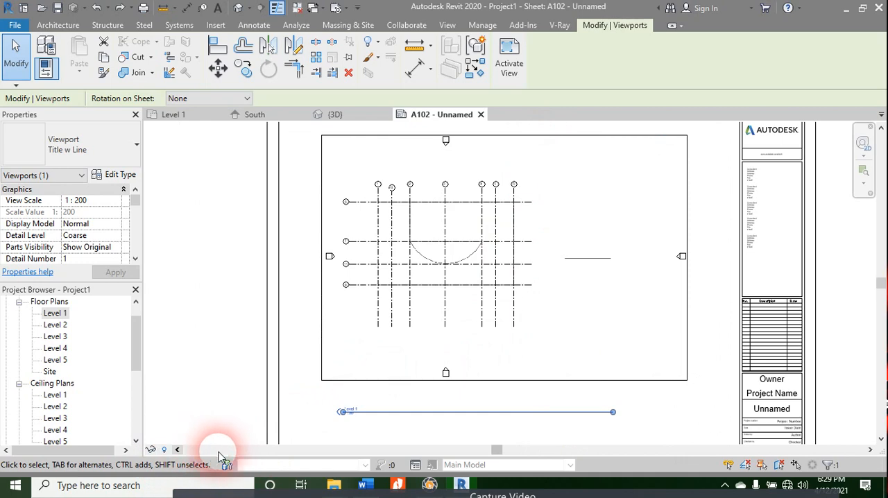
# Step: Turn Reveal Hidden Elements on and off for sheet A102 and look at the Temporary Hide/Isolate options
pyautogui.click(165, 450)
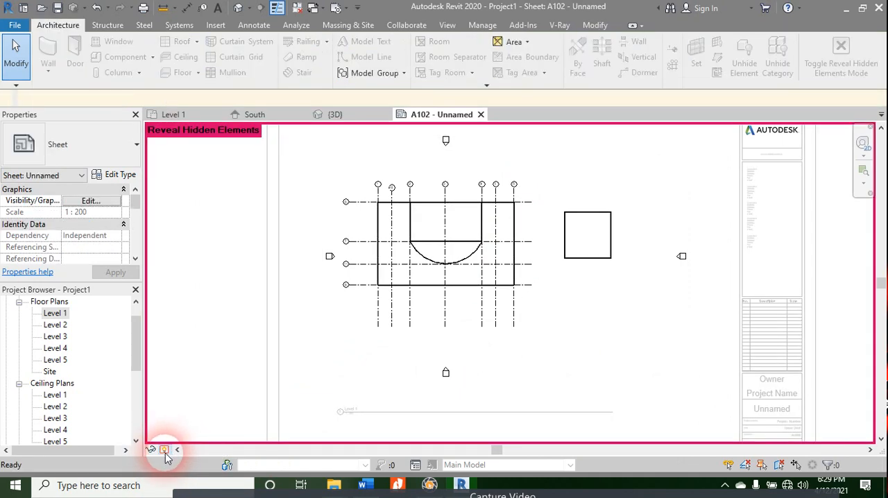
pyautogui.click(166, 450)
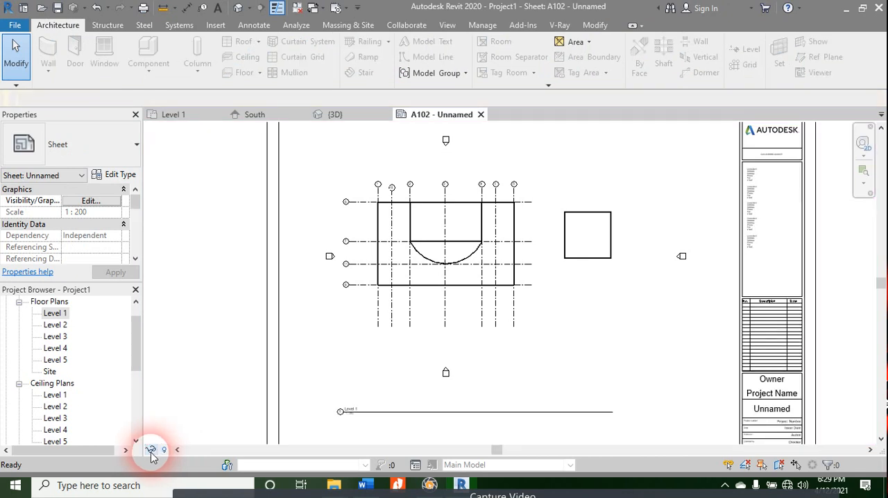
pyautogui.click(151, 450)
pyautogui.click(152, 454)
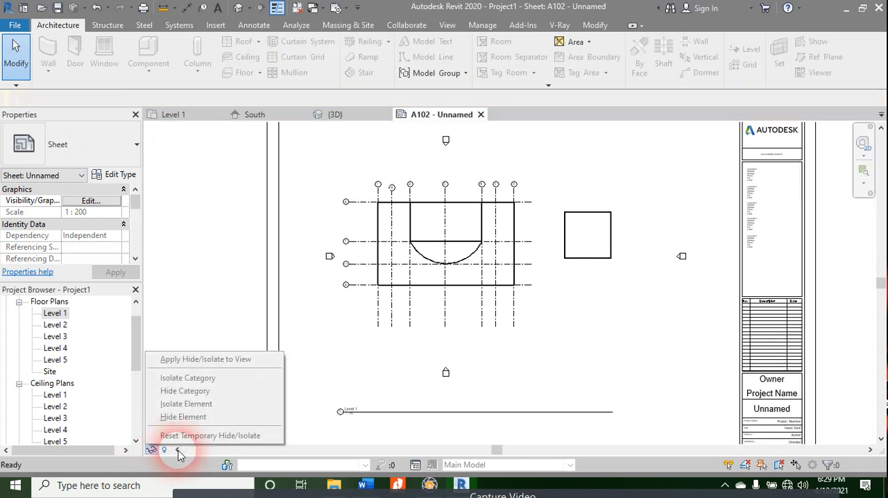
pyautogui.click(179, 452)
pyautogui.click(178, 451)
pyautogui.click(178, 452)
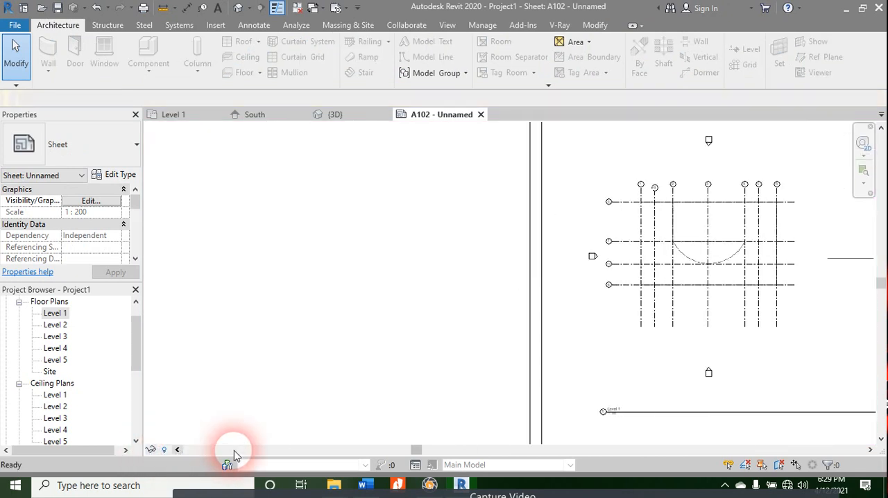
# Step: Rotate the Level 1 viewport 90° clockwise on the sheet
pyautogui.click(482, 452)
pyautogui.click(481, 450)
pyautogui.click(746, 465)
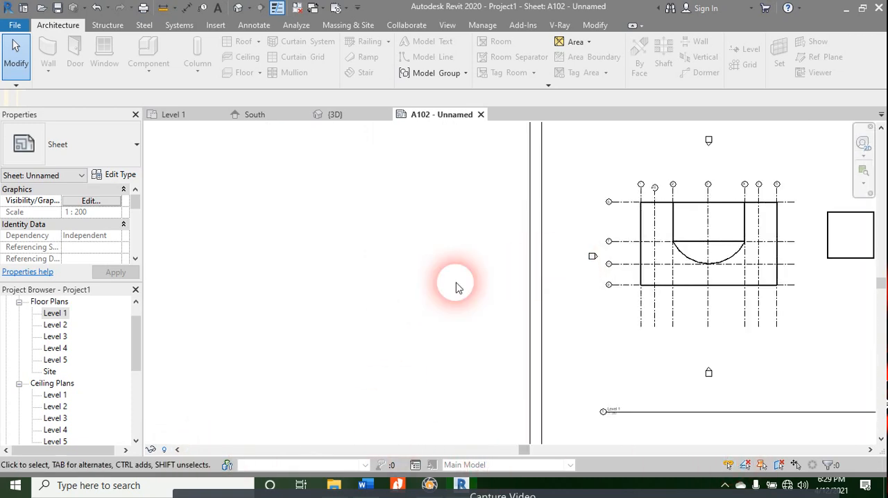
pyautogui.moveTo(456, 283); pyautogui.dragTo(164, 271, button='middle')
pyautogui.scroll(-1, 299, 235)
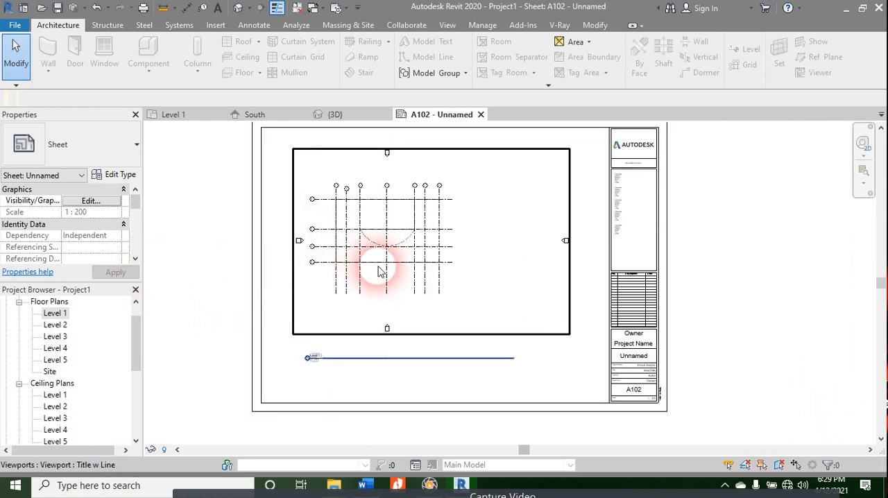
pyautogui.click(393, 334)
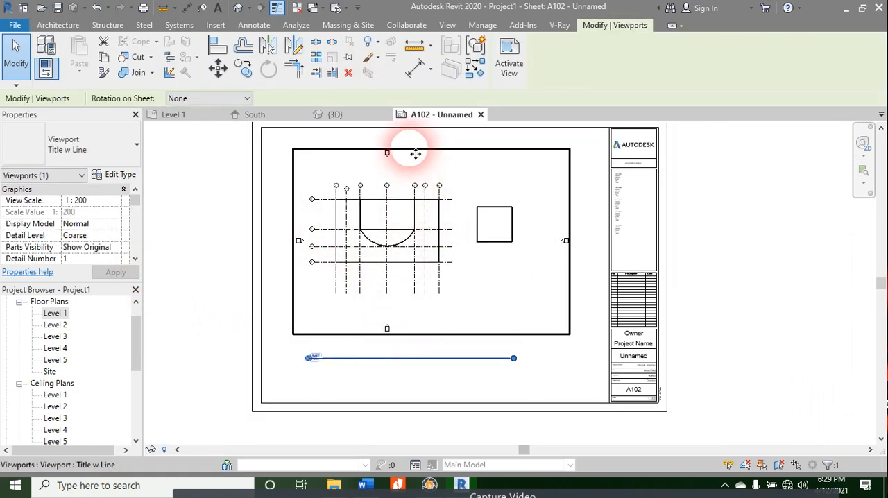
pyautogui.click(205, 99)
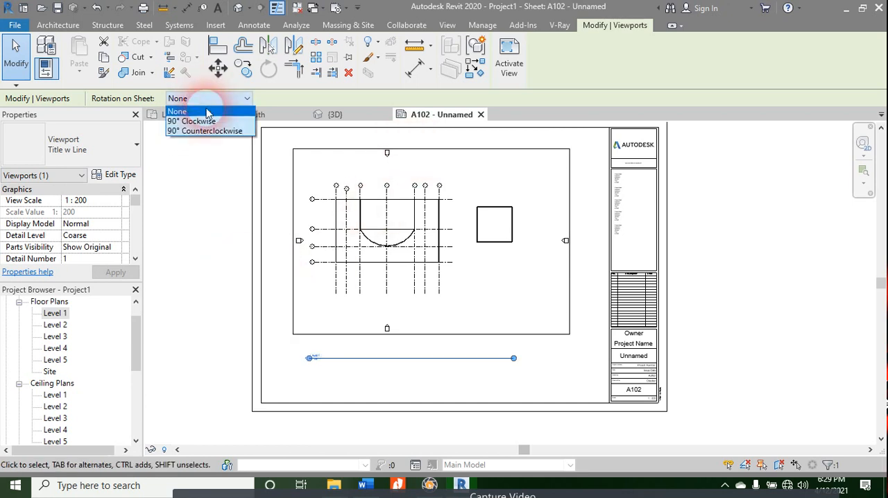
pyautogui.click(213, 124)
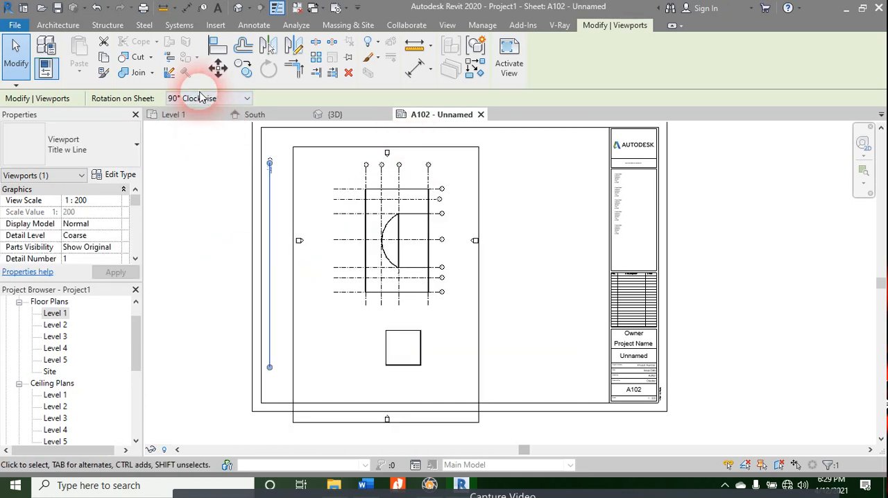
# Step: Try a 90° counterclockwise rotation on the viewport, reset its rotation on sheet to None, and clear the selection
pyautogui.click(200, 99)
pyautogui.click(197, 131)
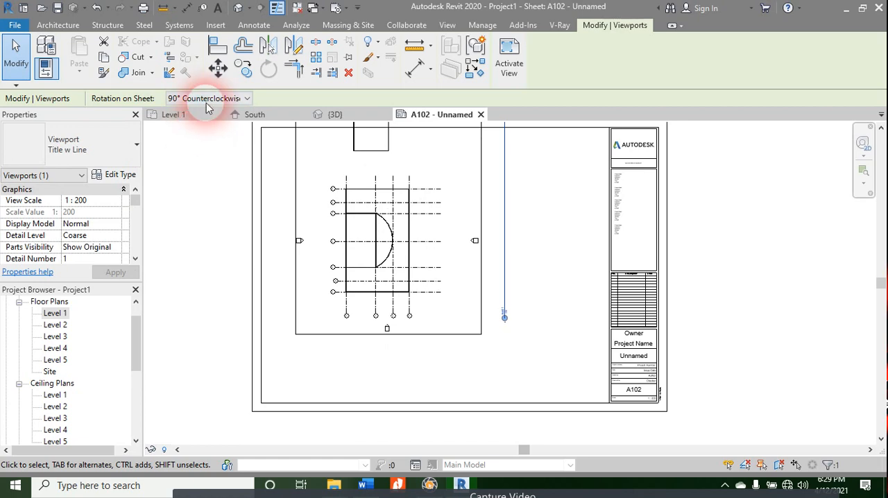
pyautogui.click(201, 98)
pyautogui.click(210, 111)
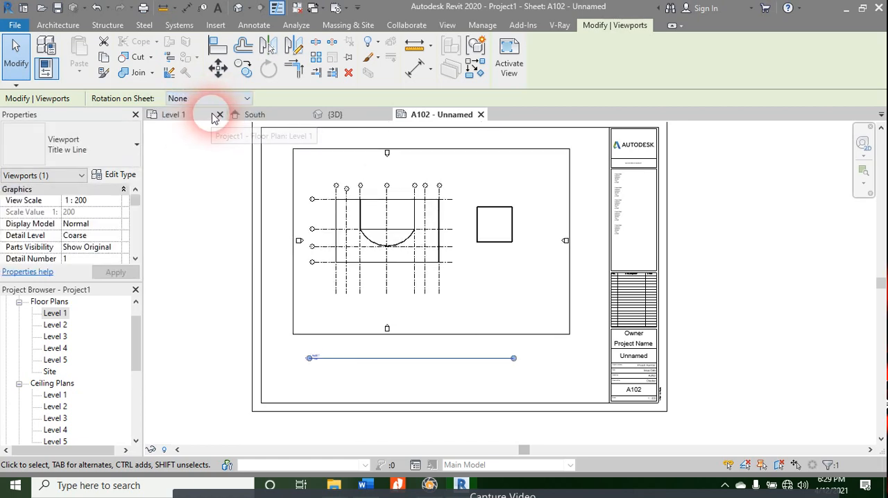
pyautogui.click(396, 387)
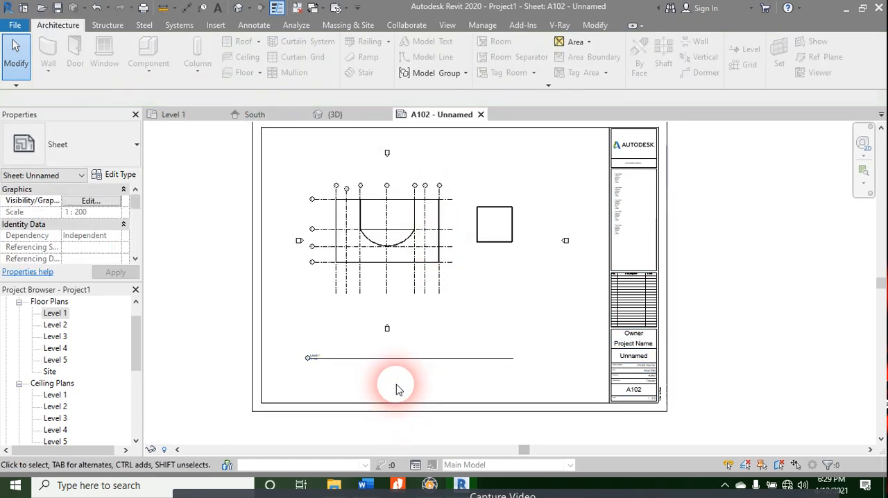
# Step: Compare the view control options of sheet A102 with those of the Level 1 floor plan
pyautogui.click(381, 239)
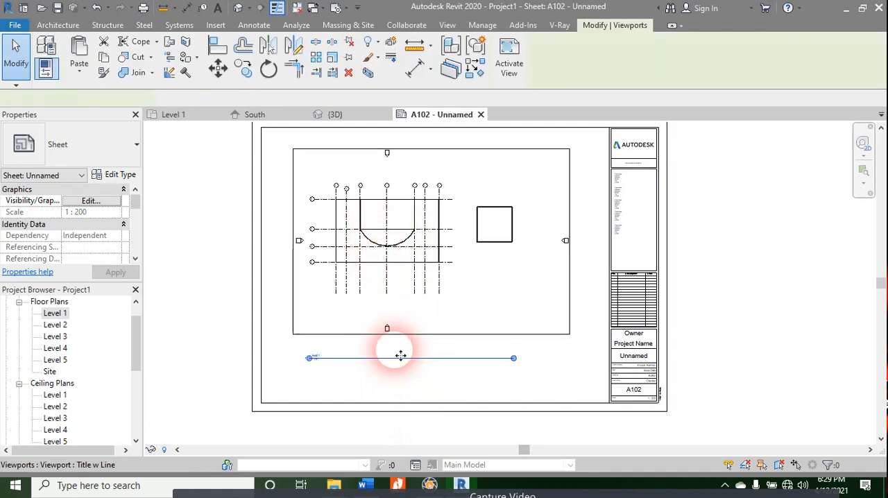
pyautogui.click(490, 393)
pyautogui.click(176, 449)
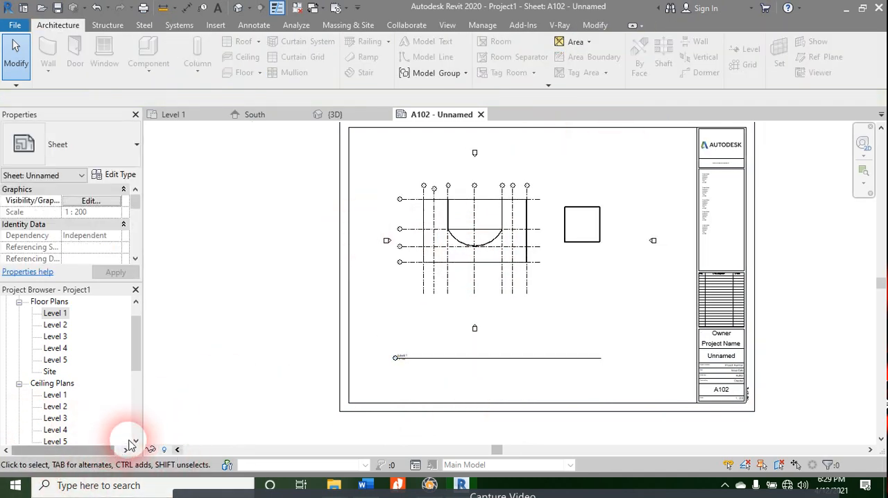
pyautogui.click(186, 116)
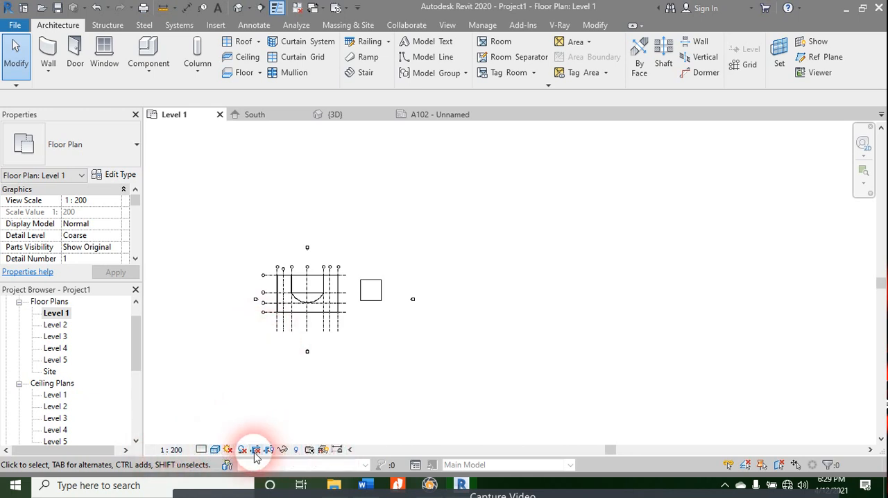
pyautogui.click(448, 115)
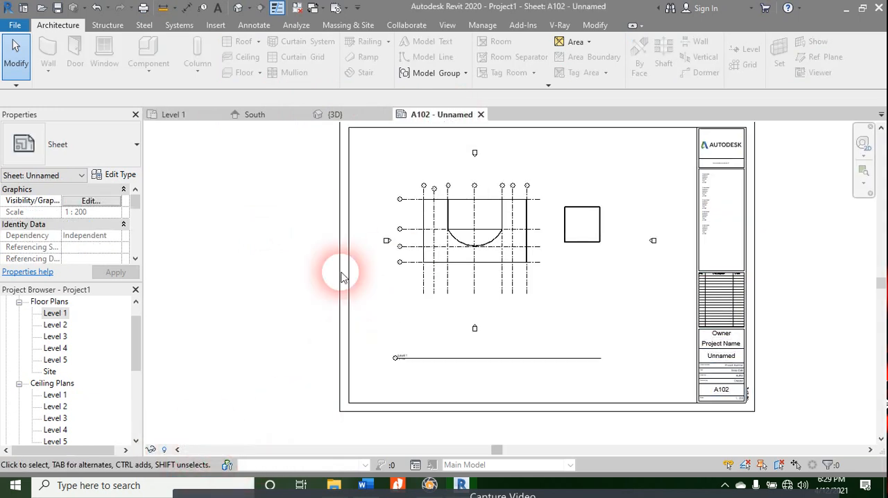
# Step: Close sheet A102 and delete it from the project's sheets
pyautogui.click(481, 115)
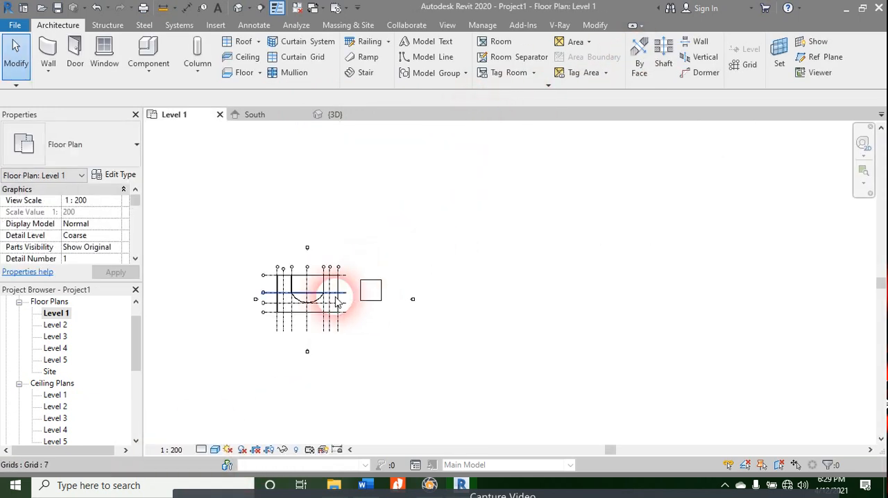
pyautogui.scroll(-3, 70, 257)
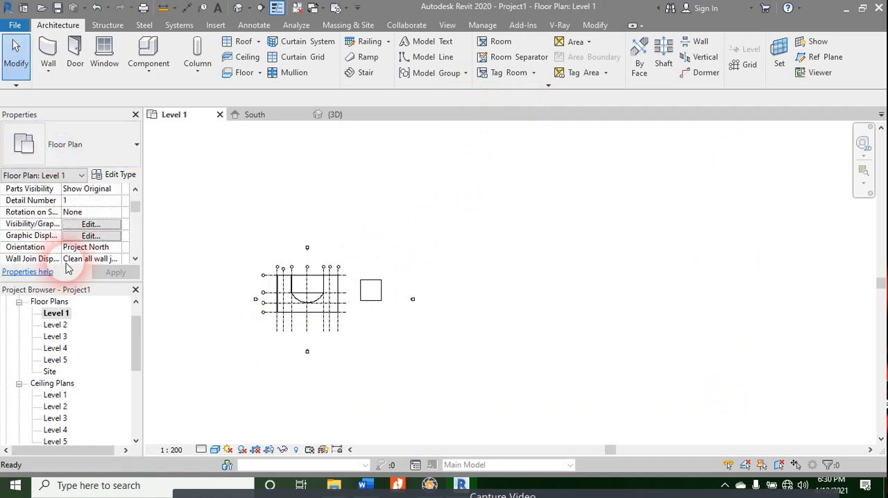
pyautogui.scroll(3, 68, 256)
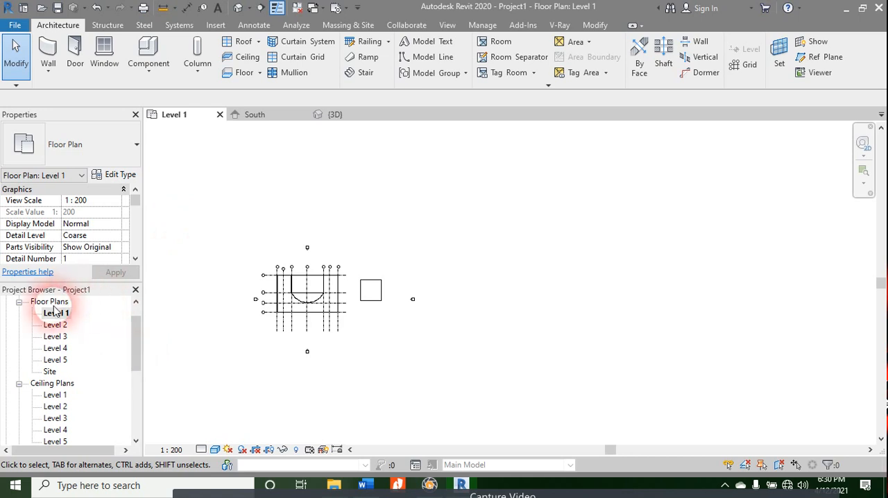
pyautogui.scroll(-3, 56, 305)
pyautogui.scroll(-5, 66, 369)
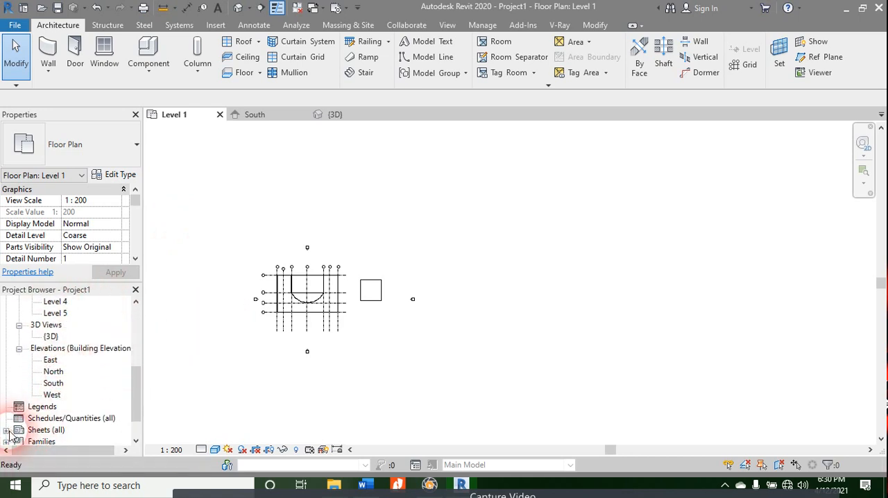
pyautogui.click(7, 431)
pyautogui.scroll(-3, 42, 416)
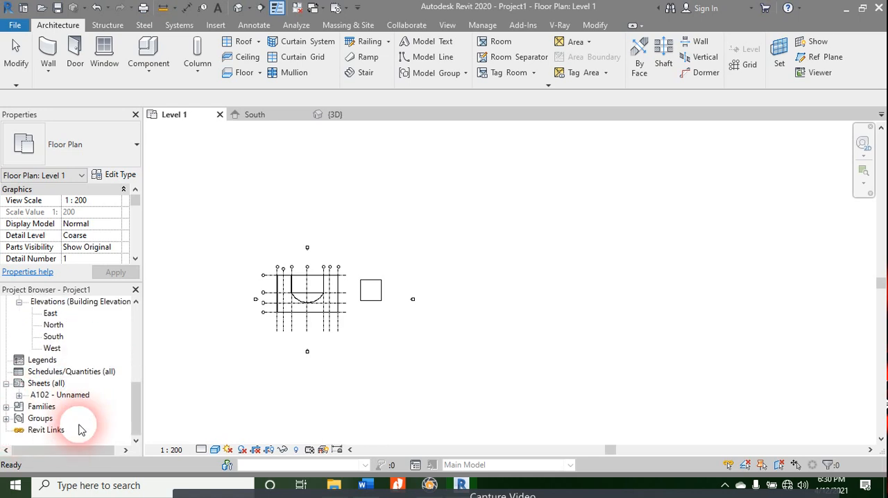
pyautogui.click(47, 394)
pyautogui.rightClick(53, 394)
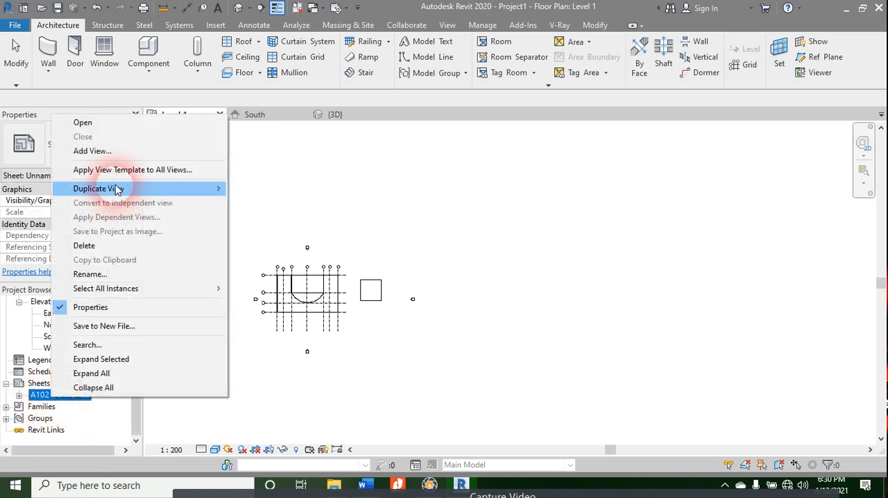
pyautogui.click(102, 246)
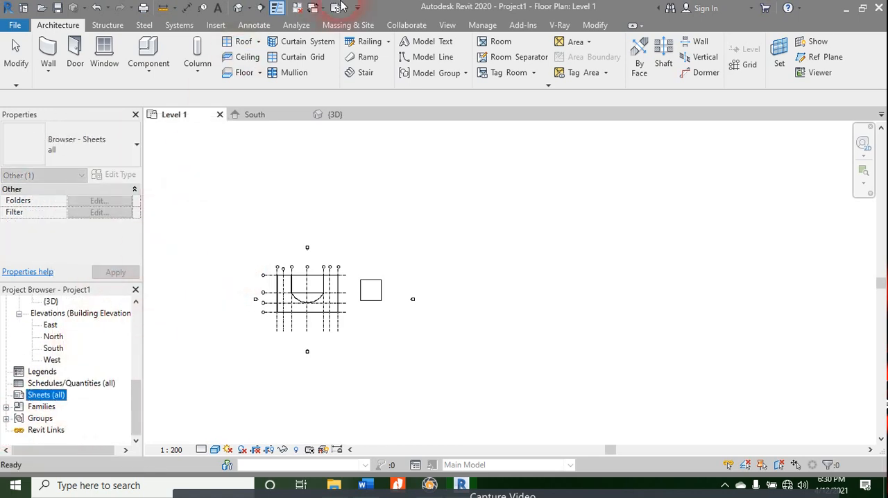
# Step: Create a new sheet in the project using the A0 metric titleblock
pyautogui.scroll(3, 189, 154)
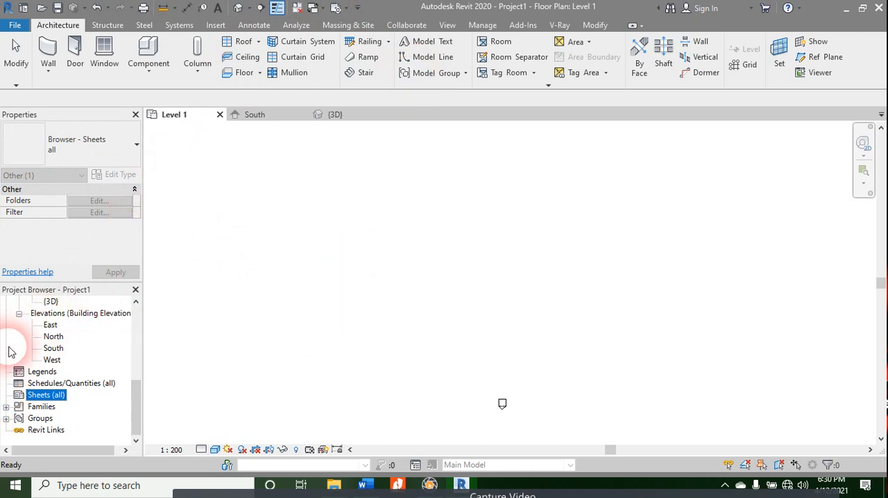
pyautogui.rightClick(50, 395)
pyautogui.click(78, 314)
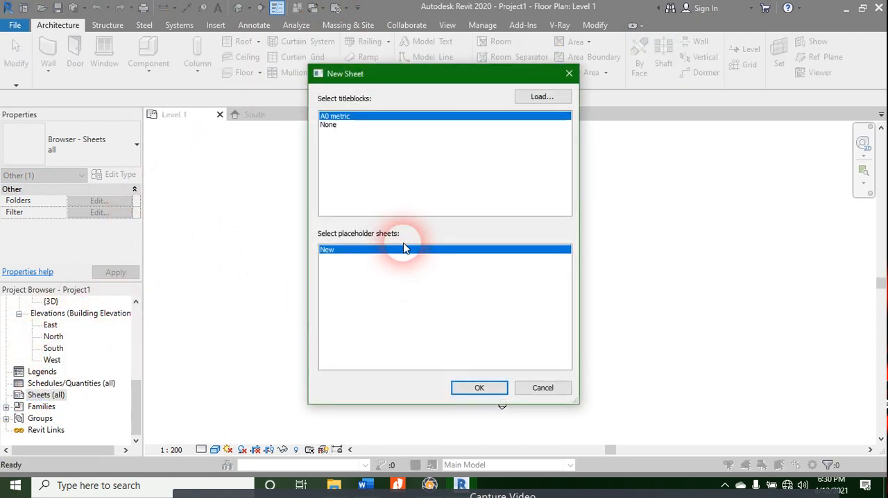
pyautogui.click(479, 387)
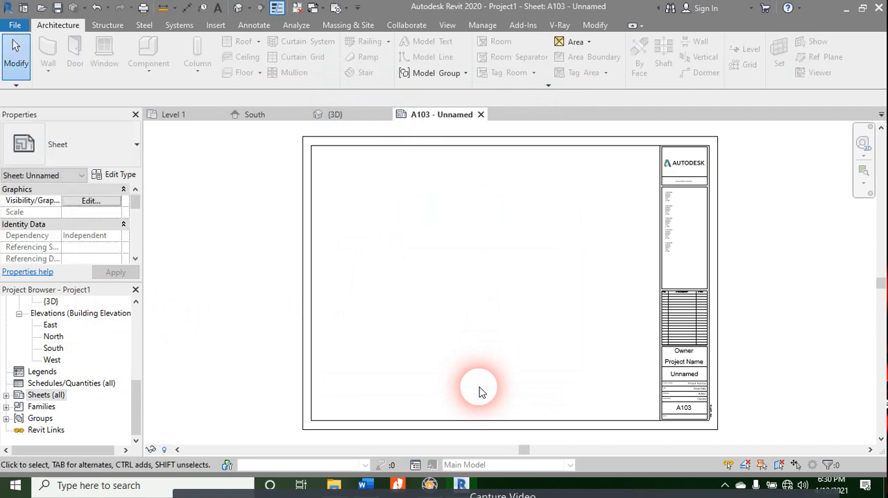
# Step: Place the Level 1 floor plan on the new sheet and move its viewport fully inside the titleblock border
pyautogui.scroll(5, 56, 299)
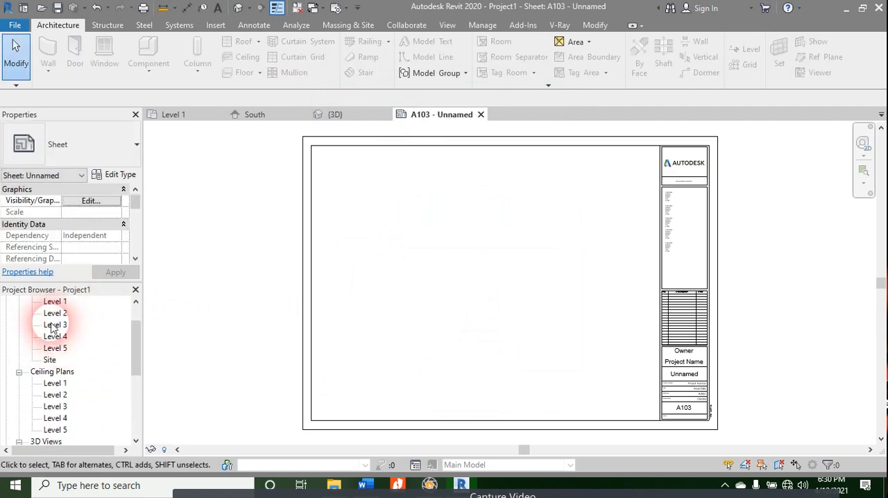
pyautogui.scroll(2, 55, 327)
pyautogui.moveTo(55, 325); pyautogui.dragTo(475, 291)
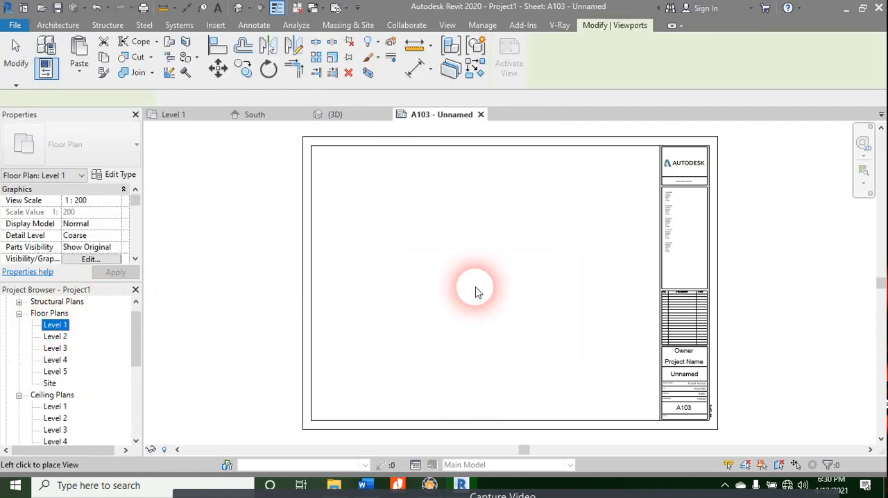
pyautogui.click(493, 224)
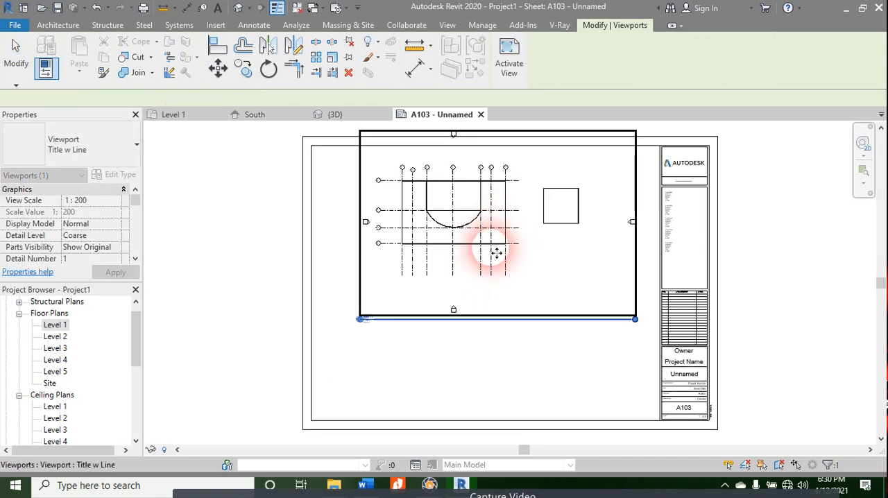
pyautogui.moveTo(496, 299); pyautogui.dragTo(485, 334)
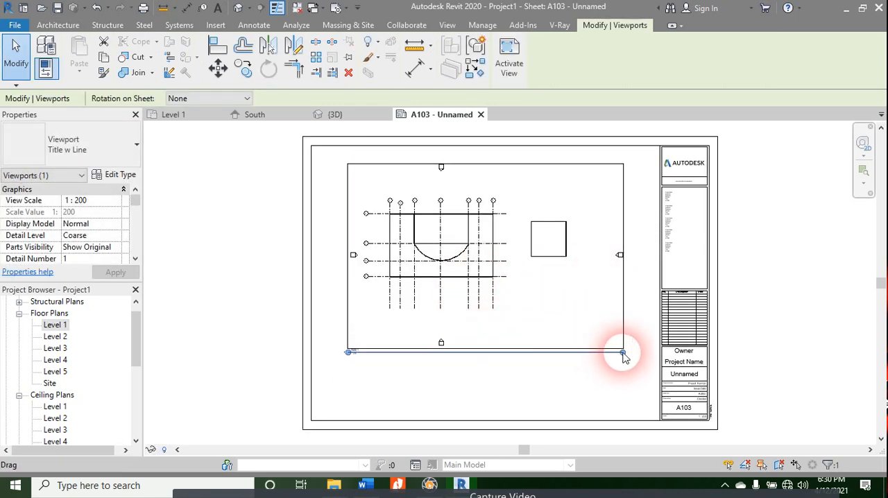
# Step: Shorten the Level 1 viewport's title line so it ends below the right end of the main building's grid lines
pyautogui.moveTo(623, 355); pyautogui.dragTo(506, 356)
pyautogui.click(462, 381)
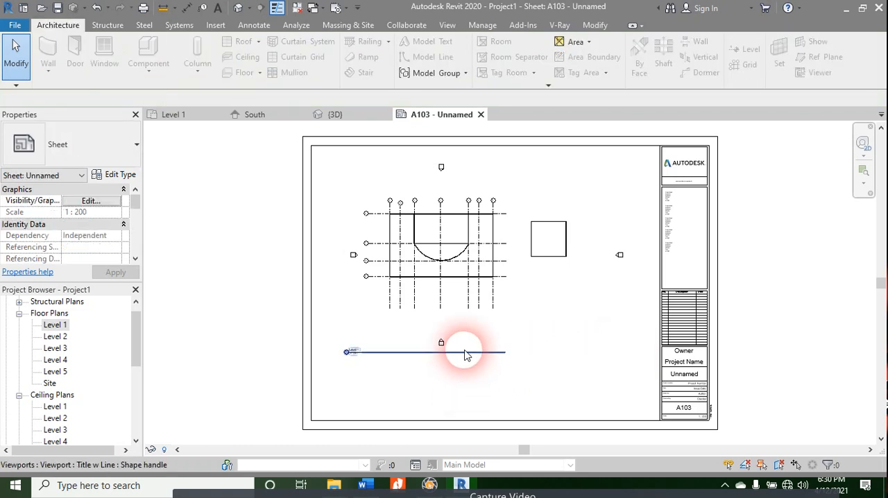
pyautogui.click(462, 360)
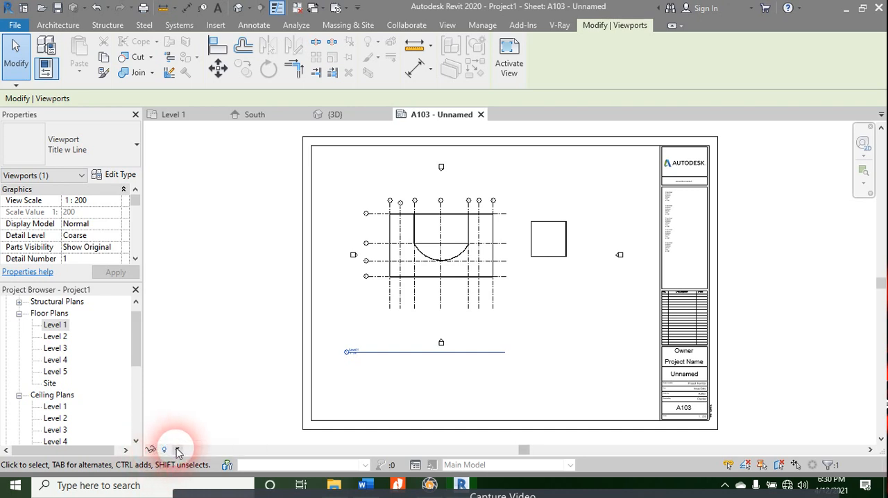
# Step: In the Level 1 floor plan, turn on view cropping with the crop region shown, and pull its right edge in to exclude the separate square building
pyautogui.click(174, 115)
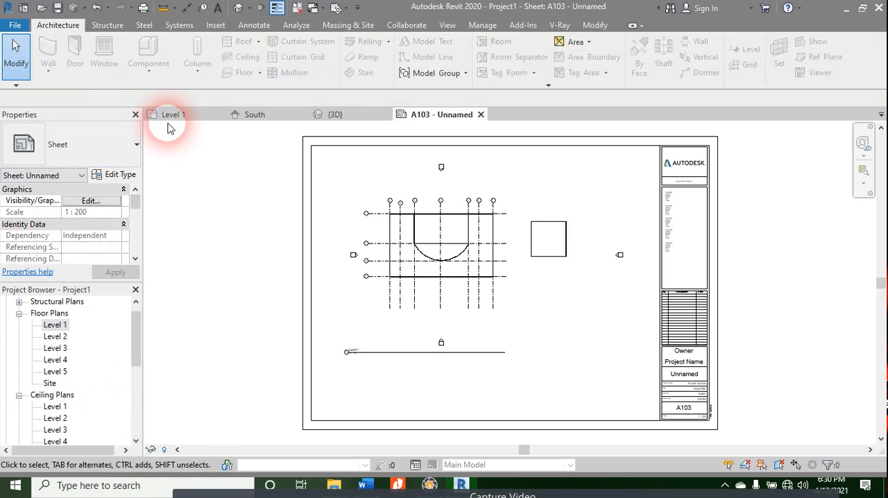
pyautogui.click(296, 450)
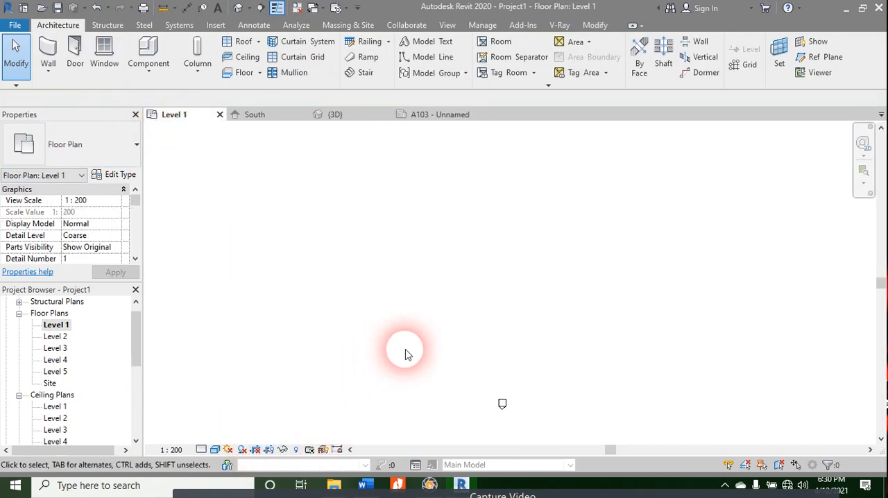
pyautogui.scroll(-3, 391, 278)
pyautogui.scroll(4, 420, 368)
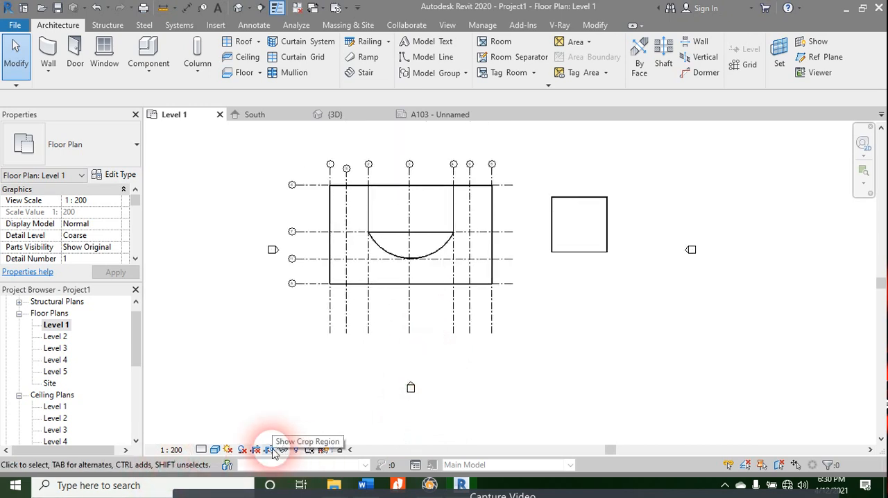
pyautogui.scroll(-2, 625, 208)
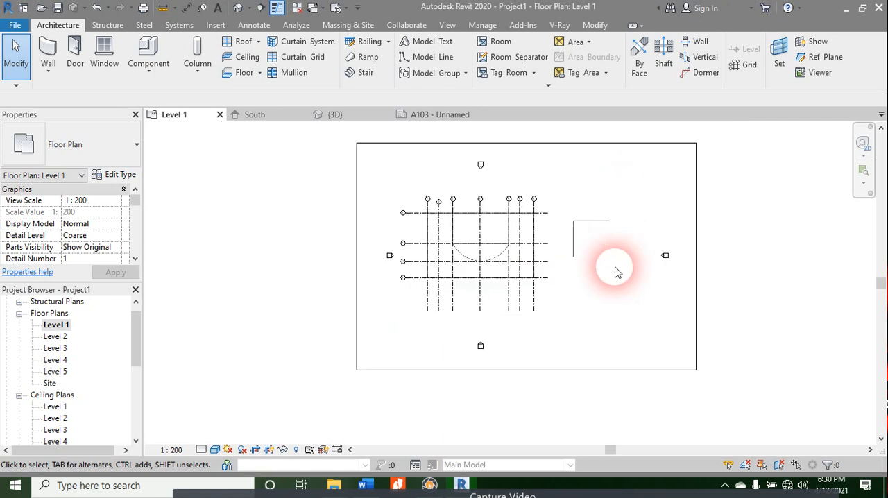
pyautogui.click(608, 146)
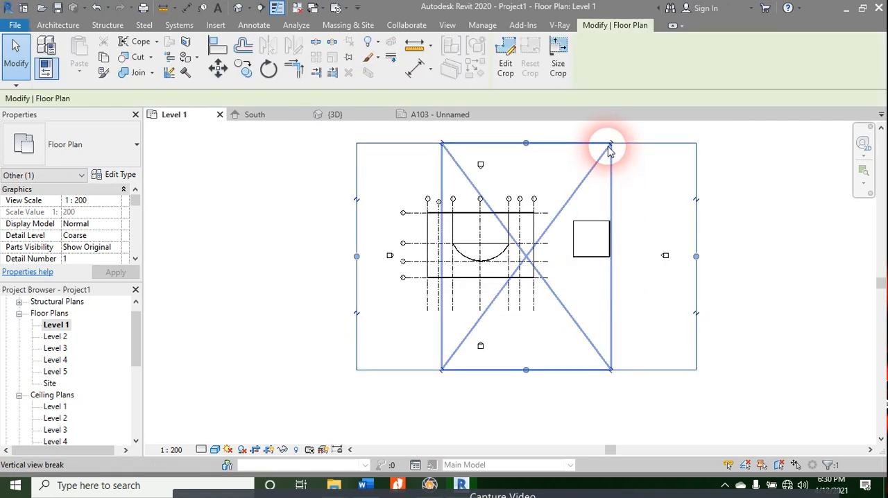
pyautogui.moveTo(696, 257); pyautogui.dragTo(553, 257)
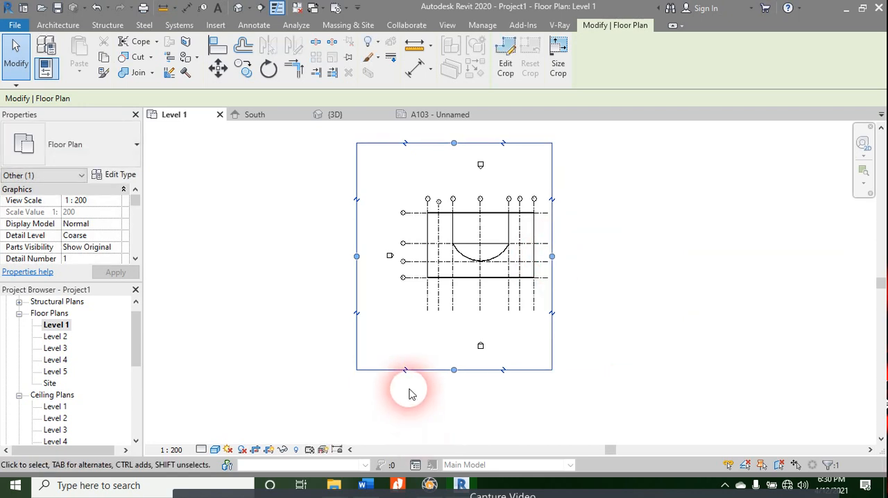
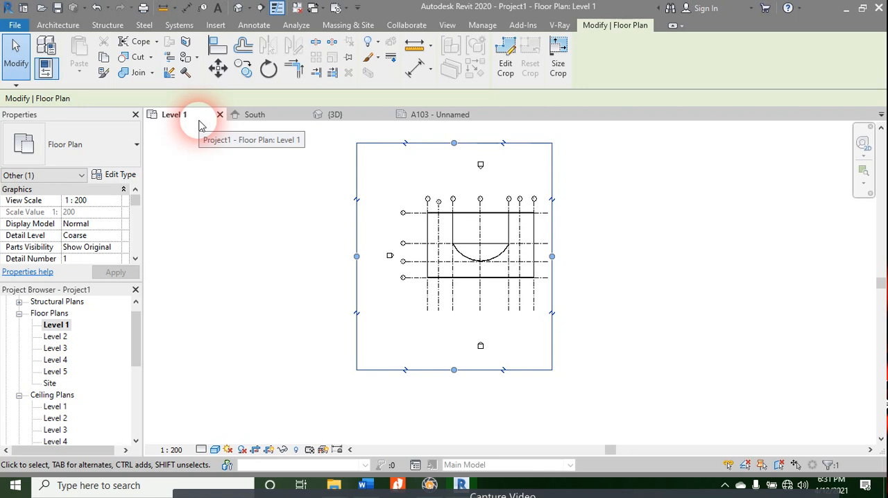
# Step: View the cropped Level 1 viewport on sheet A103 and inspect its crop region size settings without changing them
pyautogui.click(438, 114)
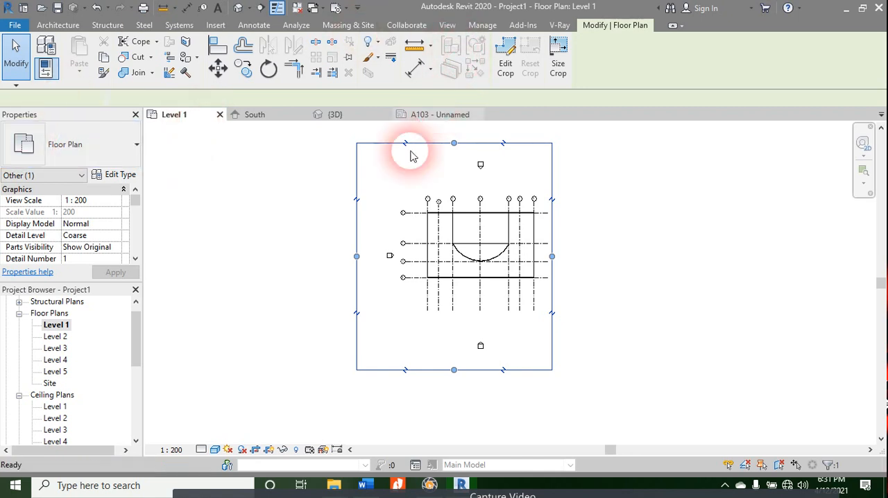
pyautogui.click(484, 244)
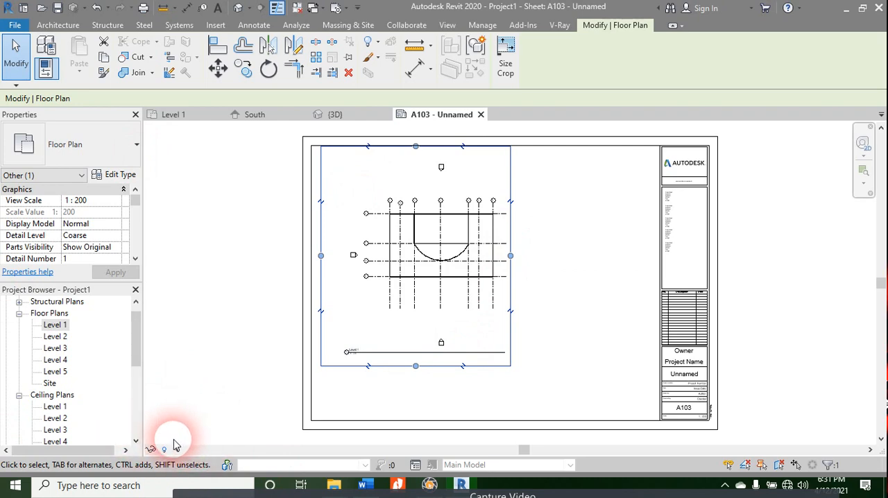
pyautogui.click(507, 59)
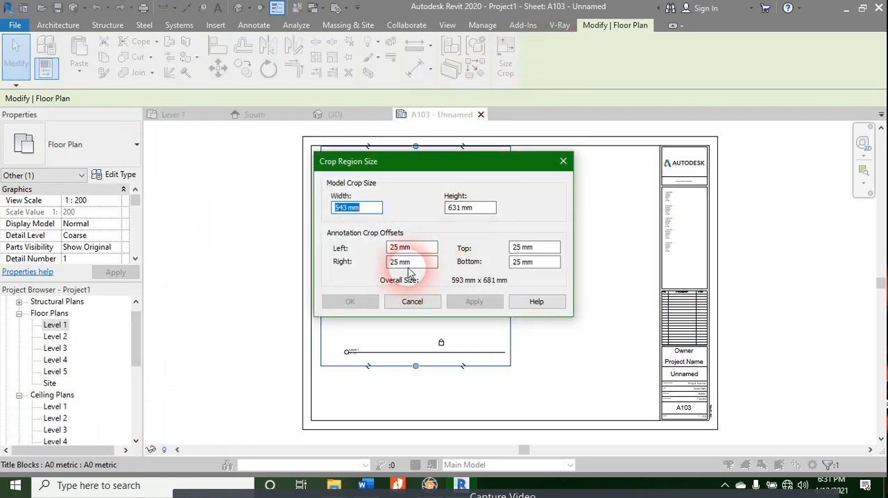
pyautogui.click(563, 162)
pyautogui.click(512, 264)
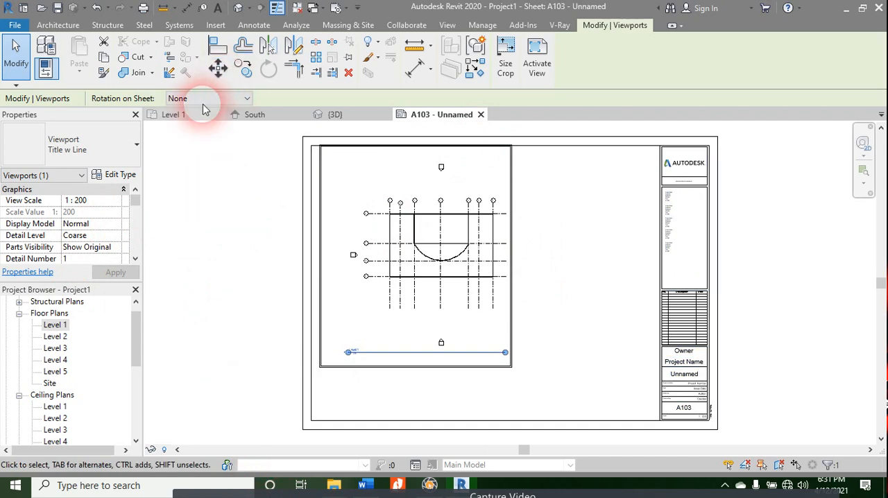
# Step: Resize the Level 1 crop region to include the square building with its other edges close to the grids, and check sheet A103
pyautogui.click(197, 123)
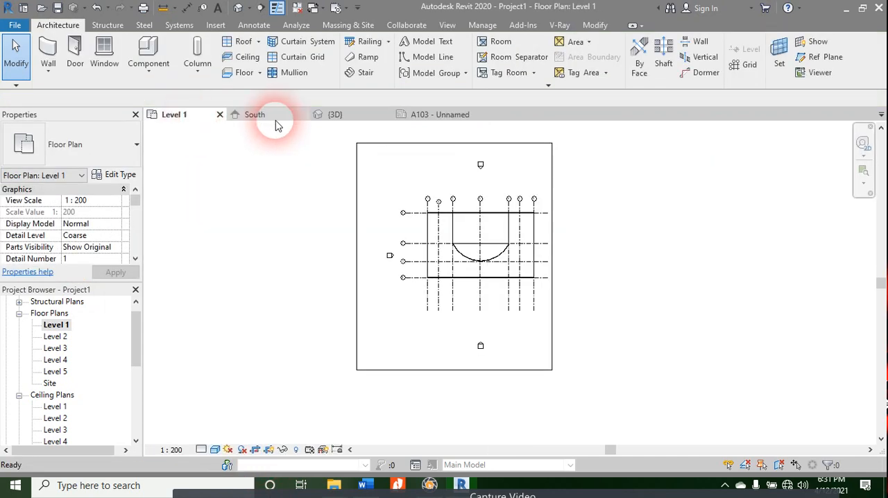
pyautogui.click(554, 212)
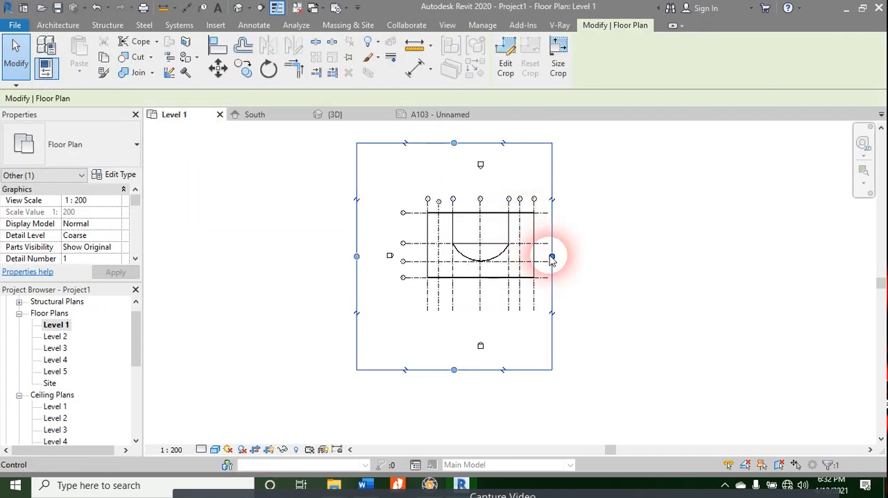
pyautogui.moveTo(552, 257); pyautogui.dragTo(624, 256)
pyautogui.moveTo(491, 370); pyautogui.dragTo(491, 317)
pyautogui.moveTo(356, 230); pyautogui.dragTo(383, 212)
pyautogui.moveTo(504, 143); pyautogui.dragTo(505, 186)
pyautogui.moveTo(382, 252); pyautogui.dragTo(383, 276)
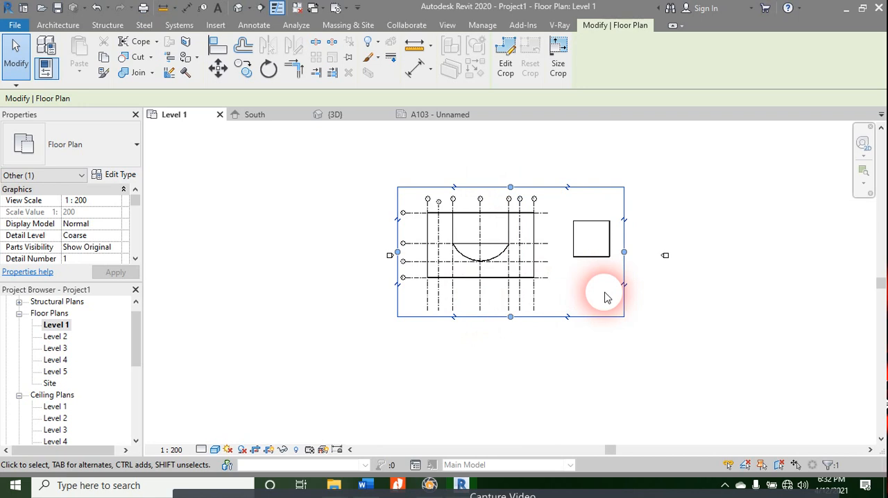
pyautogui.click(425, 115)
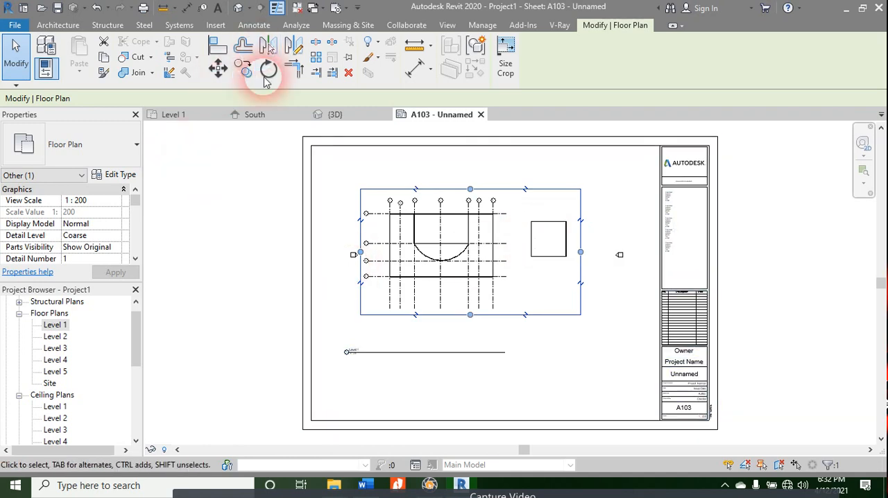
# Step: Edit the Level 1 crop boundary sketch, shortening the right line to 45000 mm and bridging the gap below with a second line
pyautogui.click(170, 115)
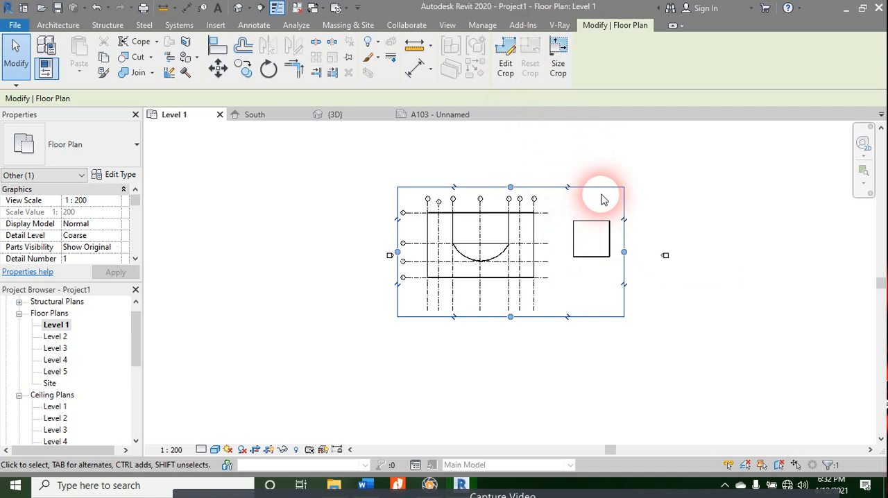
pyautogui.click(506, 61)
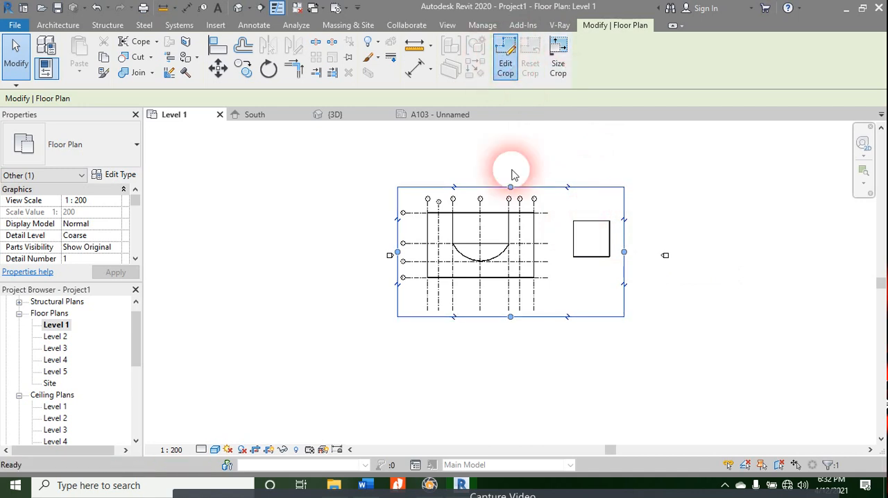
pyautogui.click(624, 247)
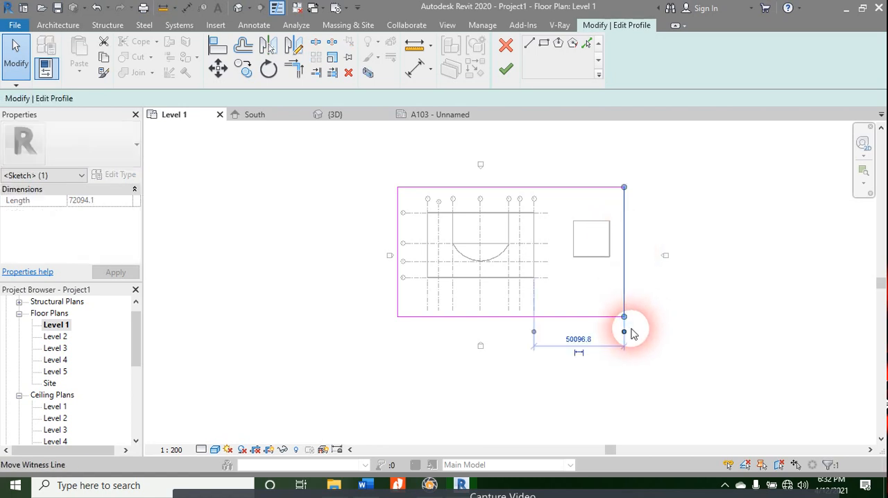
pyautogui.moveTo(625, 317); pyautogui.dragTo(624, 268)
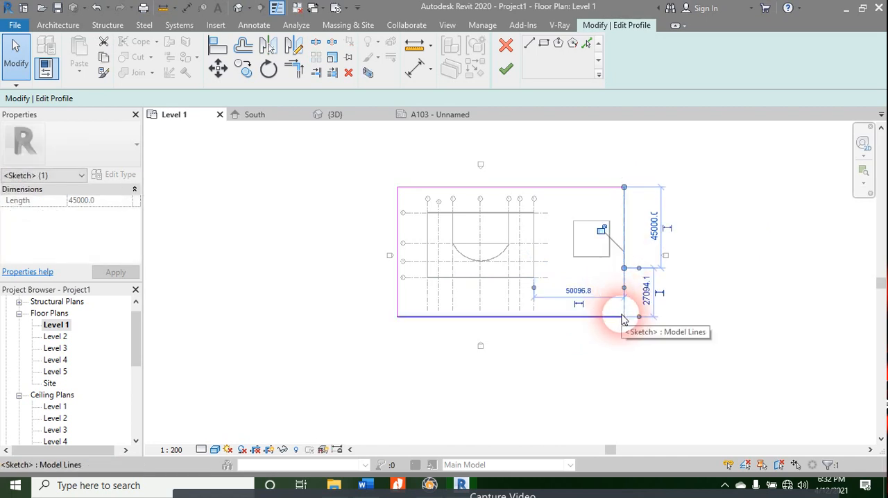
pyautogui.click(530, 43)
pyautogui.click(625, 317)
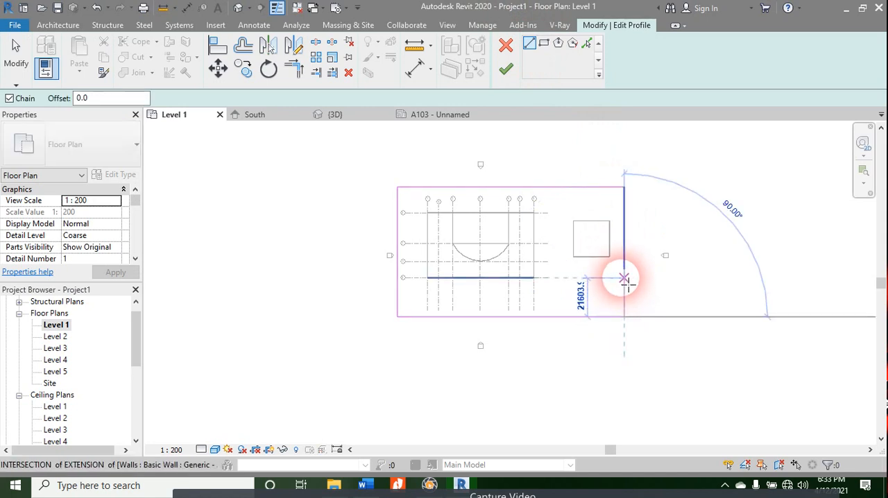
pyautogui.press('Escape')
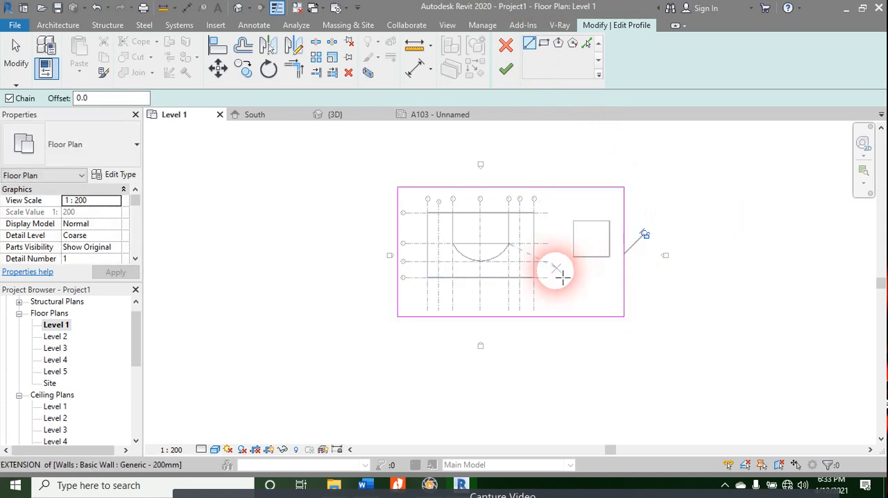
# Step: Sketch a vertical line about 46000 mm long between the two buildings up to the top crop boundary, and try to finish the sketch
pyautogui.click(562, 272)
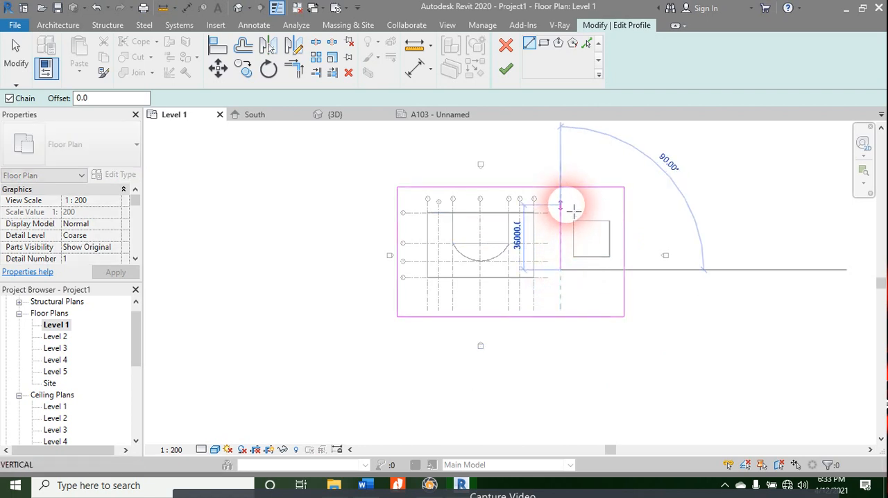
pyautogui.click(561, 189)
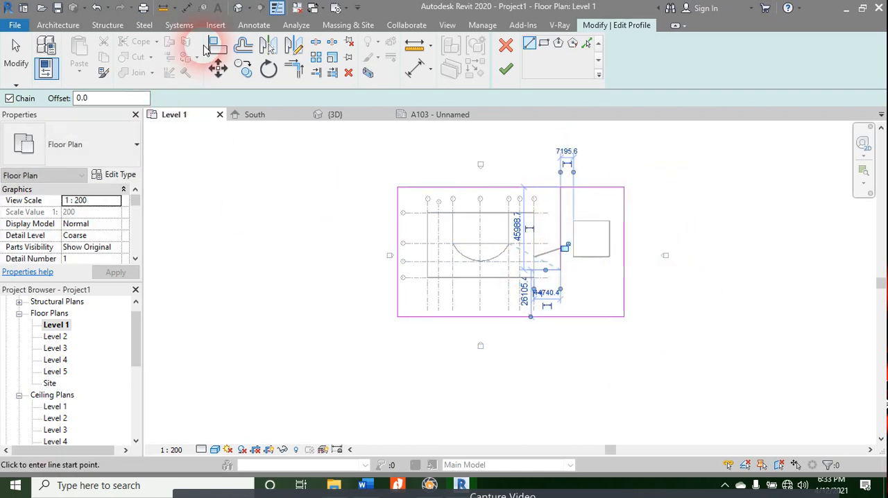
pyautogui.click(506, 69)
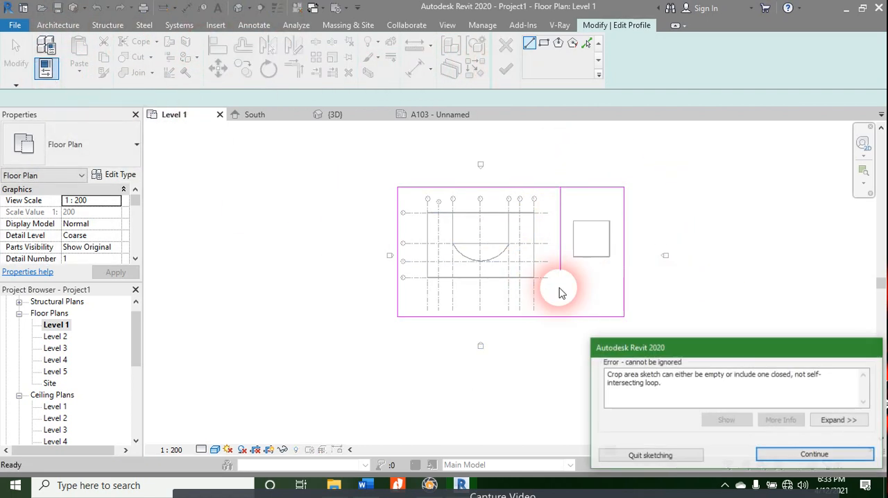
pyautogui.click(815, 455)
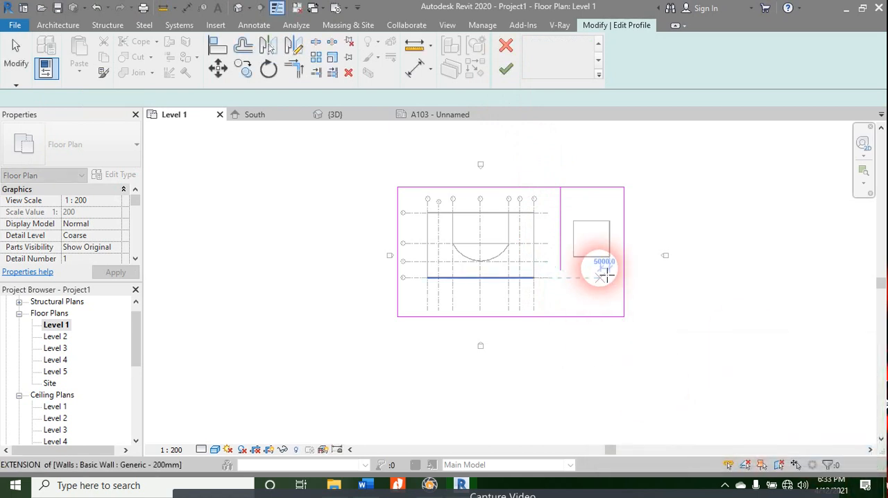
# Step: Sketch a horizontal line below the square building from the vertical line's lower end to the right boundary, closing the remaining gap
pyautogui.click(561, 270)
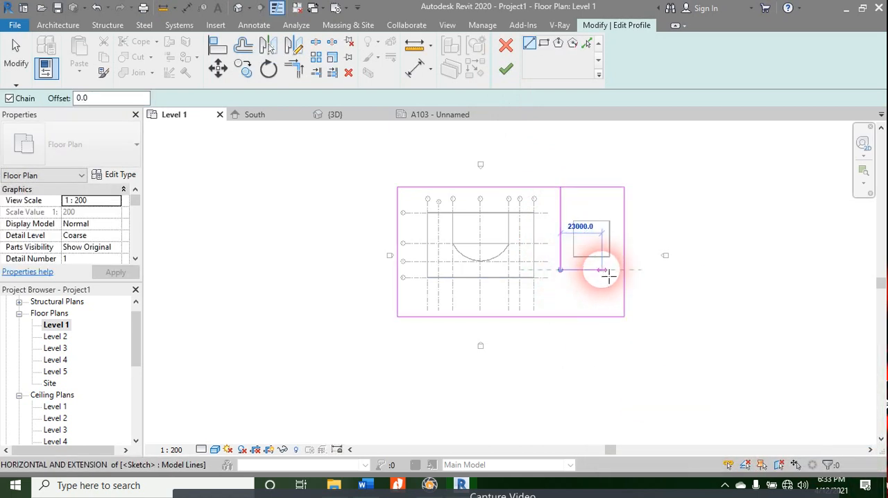
pyautogui.click(624, 270)
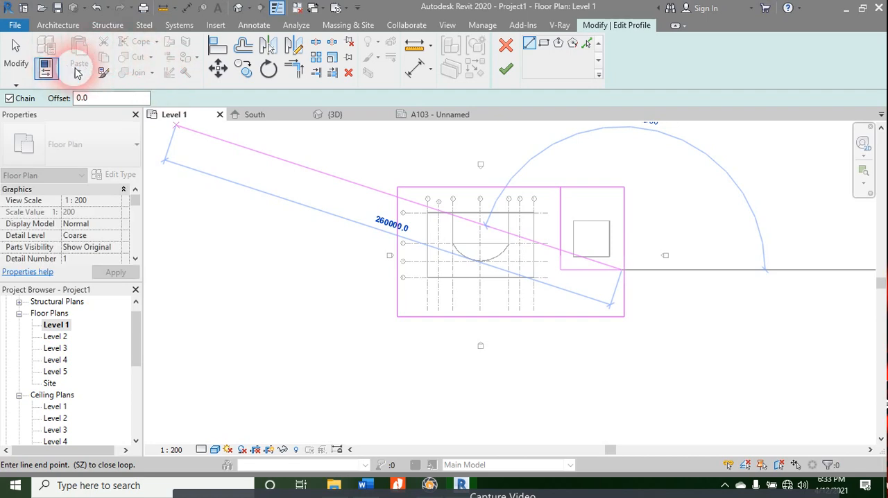
pyautogui.click(506, 68)
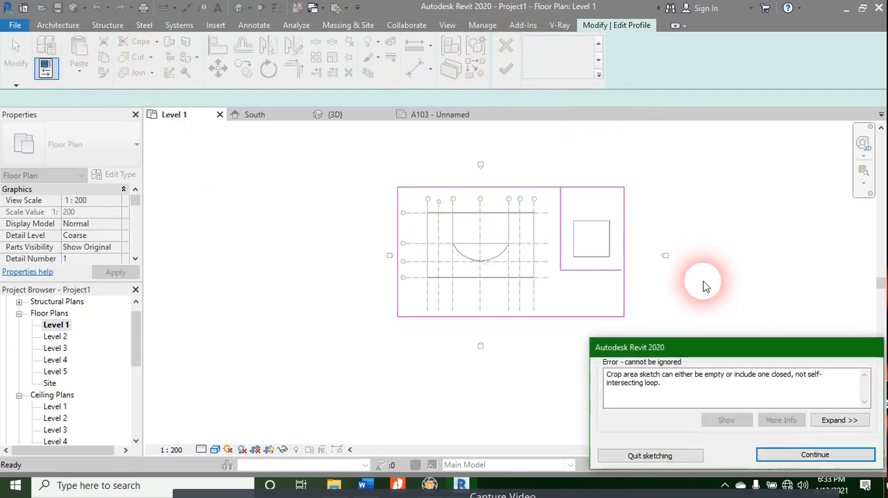
pyautogui.click(792, 456)
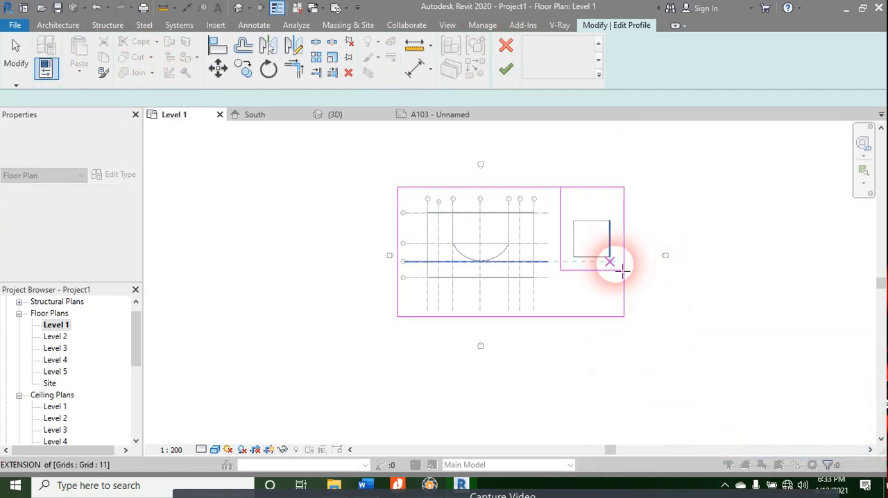
pyautogui.scroll(6, 616, 265)
pyautogui.click(637, 270)
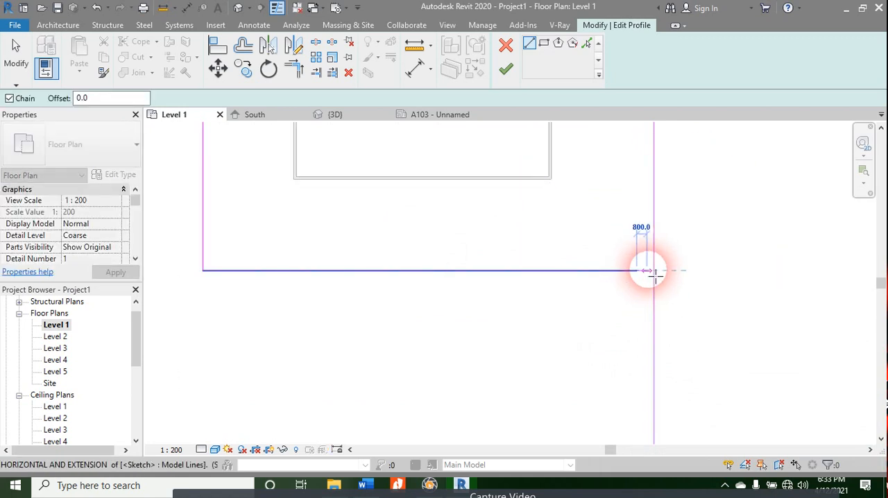
pyautogui.scroll(-6, 654, 271)
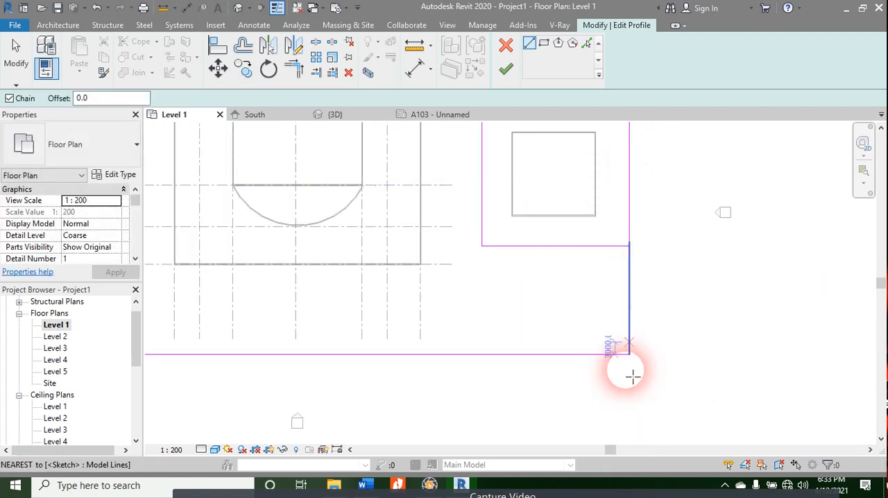
pyautogui.press('Escape')
pyautogui.press('Escape')
pyautogui.press('Escape')
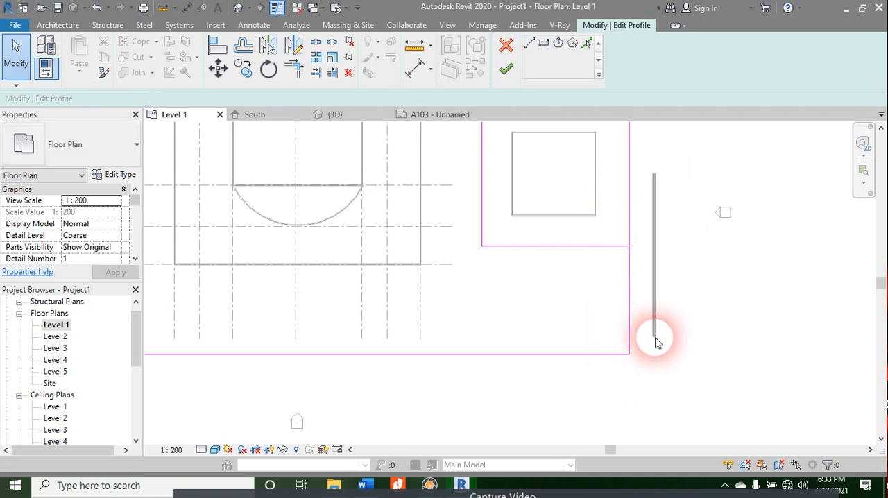
# Step: Pull the upper right boundary segment down to the new horizontal line and shorten the top boundary to end at the inner vertical line
pyautogui.moveTo(656, 224); pyautogui.dragTo(659, 397, button='middle')
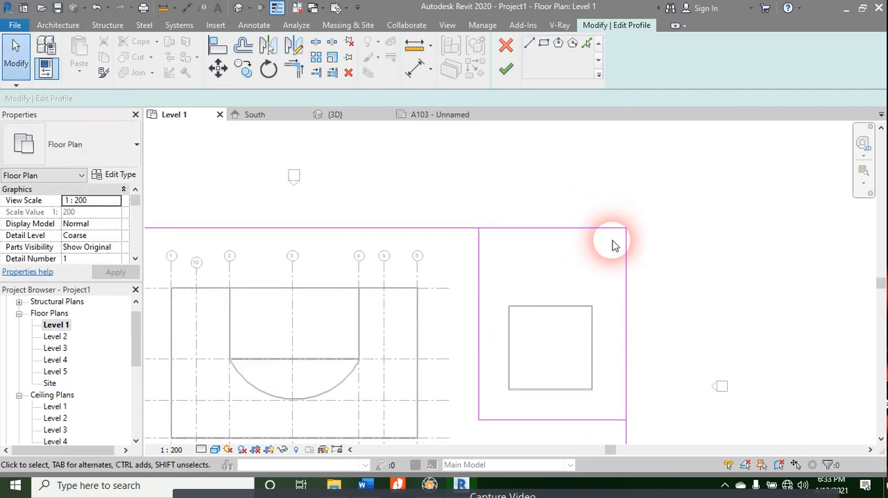
pyautogui.click(626, 252)
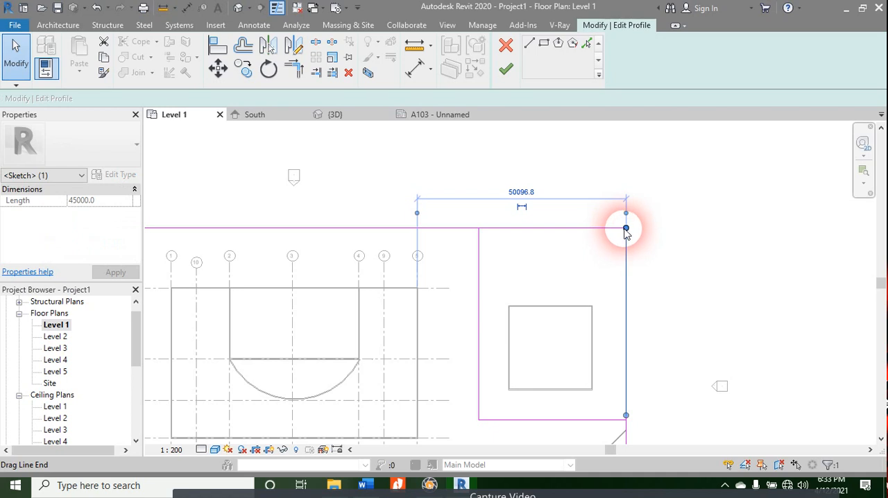
pyautogui.moveTo(626, 234)
pyautogui.mouseDown()
pyautogui.moveTo(641, 377)
pyautogui.moveTo(636, 426)
pyautogui.mouseUp()
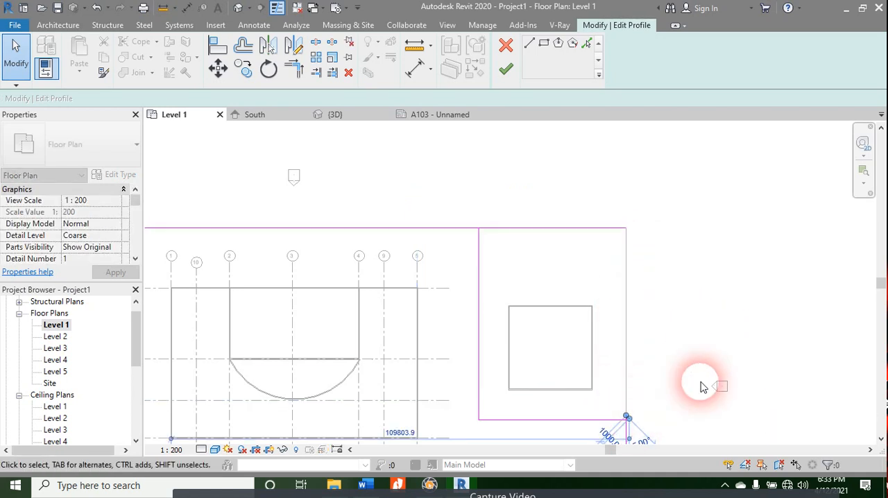
pyautogui.click(617, 233)
pyautogui.moveTo(627, 230); pyautogui.dragTo(488, 234)
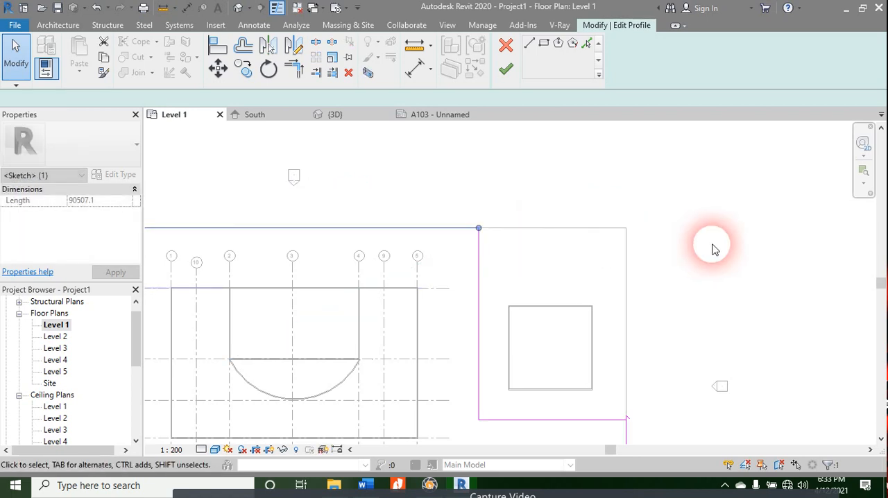
pyautogui.click(708, 301)
pyautogui.scroll(-2, 630, 208)
pyautogui.click(506, 69)
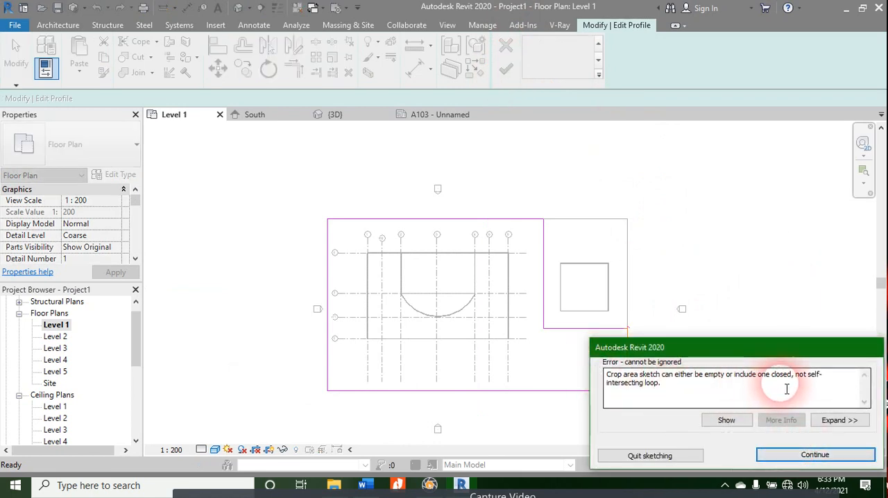
pyautogui.click(814, 455)
# Step: Delete the leftover short diagonal line, trim the right boundary to meet the horizontal line, and finish the L-shaped crop sketch
pyautogui.scroll(2, 624, 340)
pyautogui.scroll(5, 624, 314)
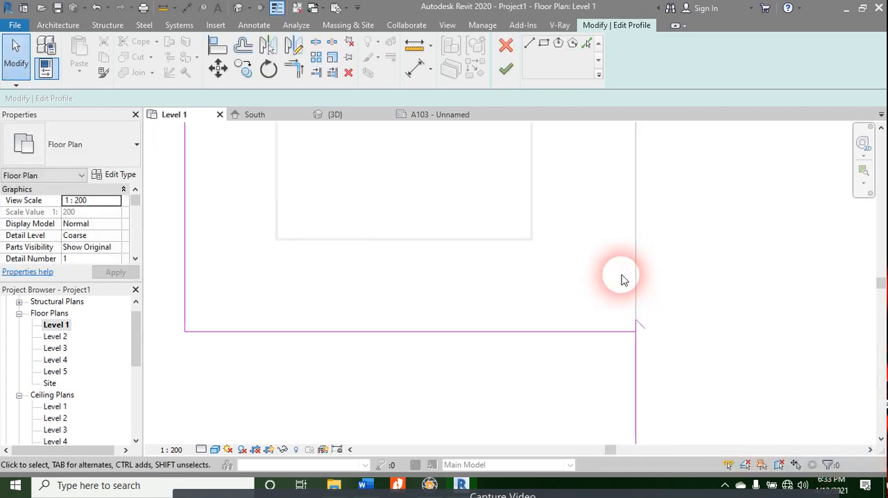
pyautogui.scroll(3, 643, 336)
pyautogui.click(644, 332)
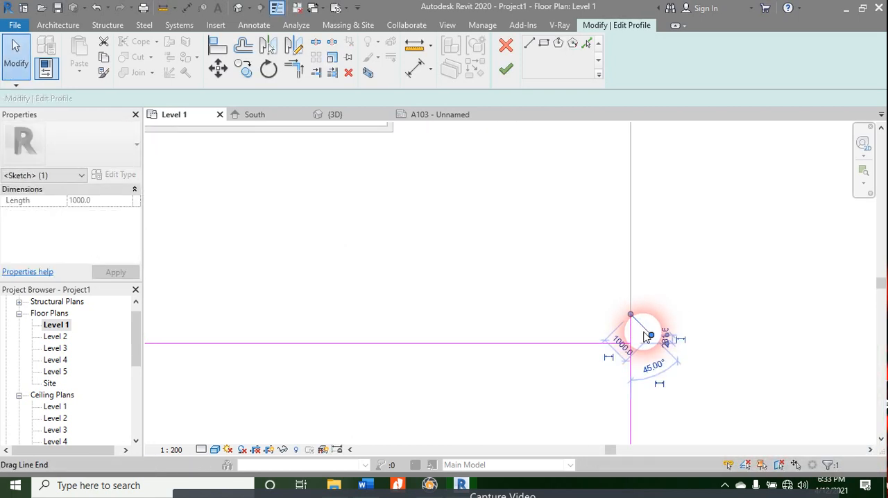
pyautogui.press('Delete')
pyautogui.click(631, 323)
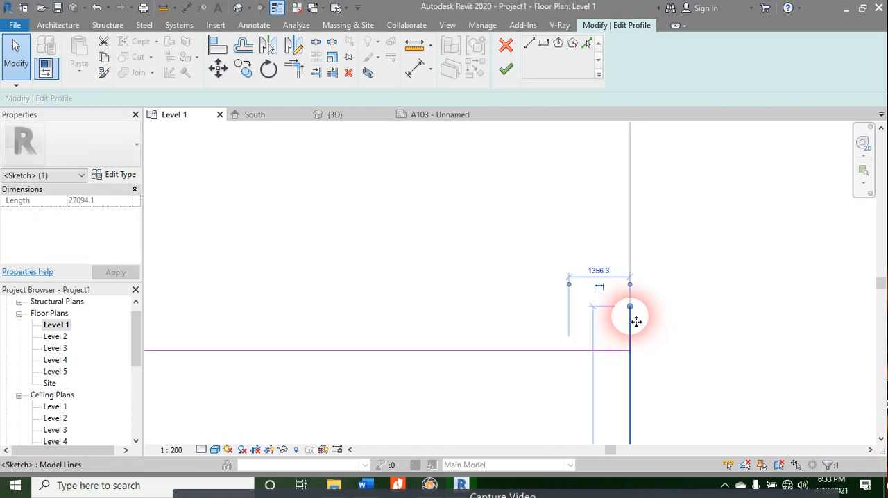
pyautogui.moveTo(630, 312); pyautogui.dragTo(630, 351)
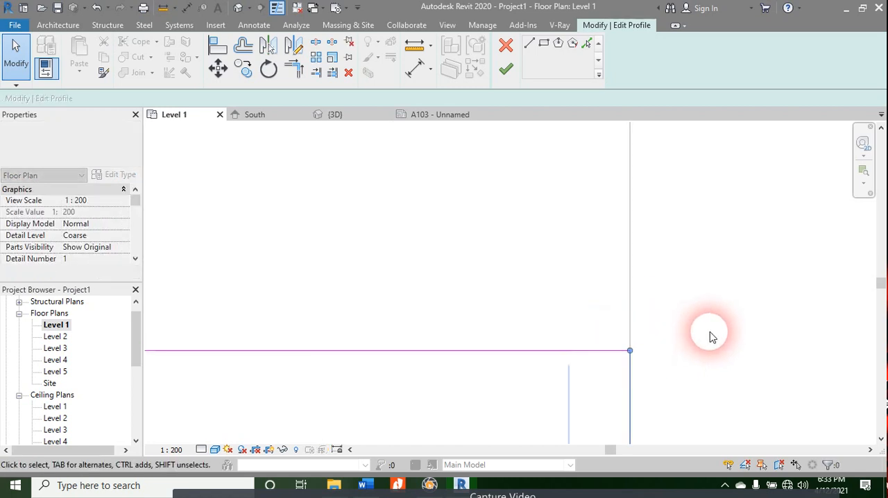
pyautogui.click(506, 69)
pyautogui.scroll(-5, 662, 297)
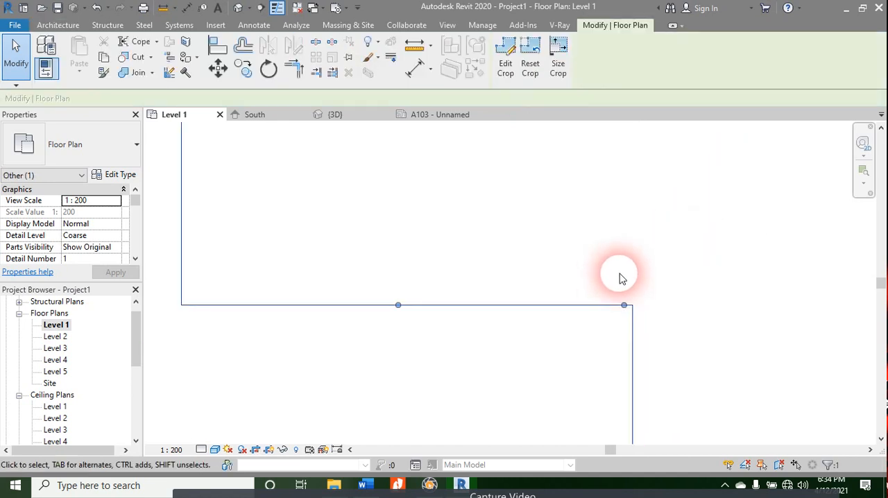
# Step: Check the L-shaped crop on the Level 1 plan and on sheet A103, close the sheet, and return to the Level 1 plan
pyautogui.scroll(-3, 622, 260)
pyautogui.moveTo(537, 260); pyautogui.dragTo(672, 390, button='middle')
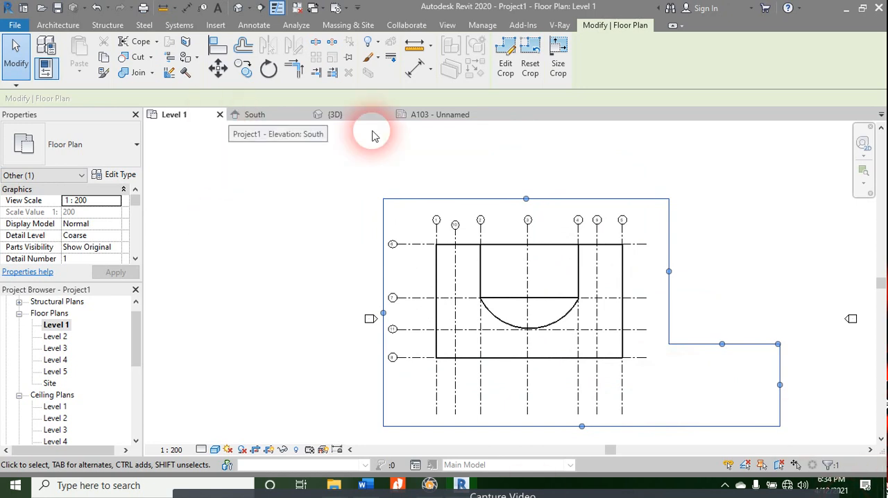
pyautogui.click(459, 114)
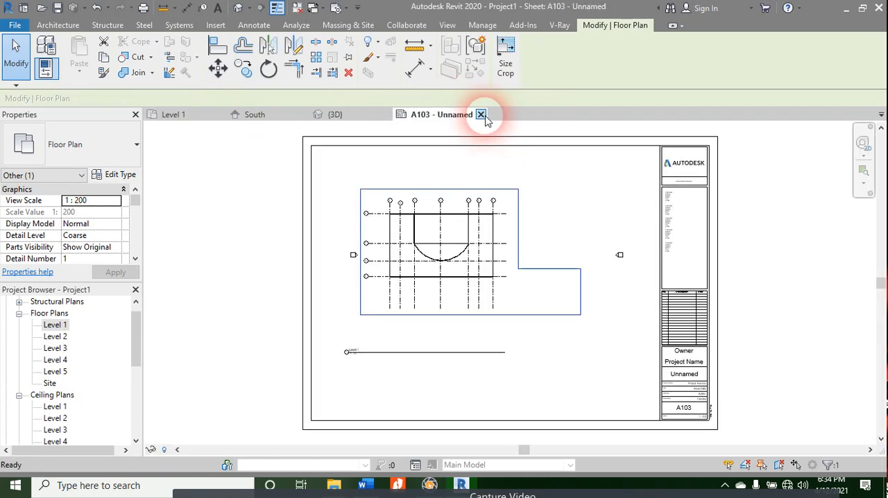
pyautogui.click(484, 114)
pyautogui.click(345, 115)
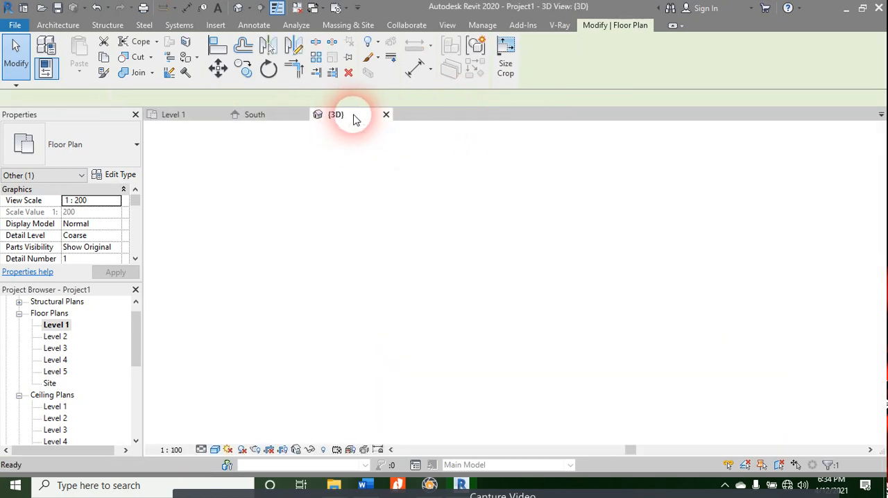
pyautogui.click(177, 115)
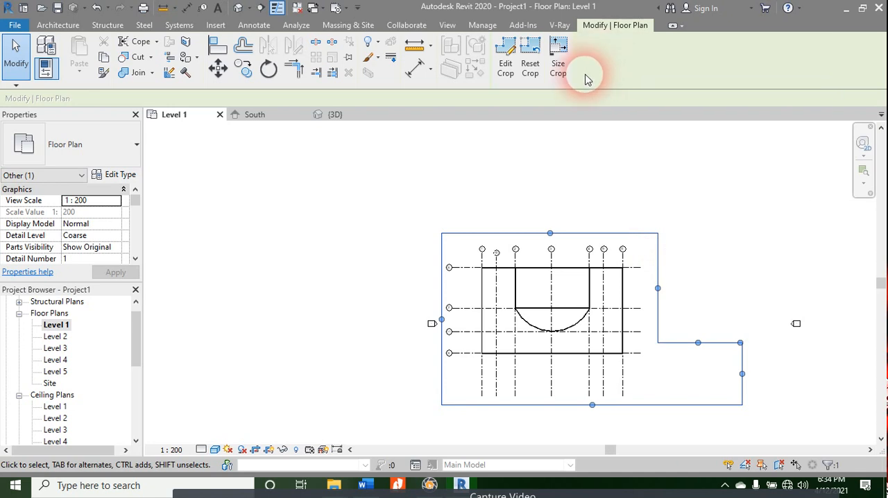
# Step: Undo the L-shaped crop and the preceding edits back to the uncropped Level 1 plan, including the creation of sheet A103
pyautogui.scroll(-2, 63, 368)
pyautogui.scroll(-3, 61, 366)
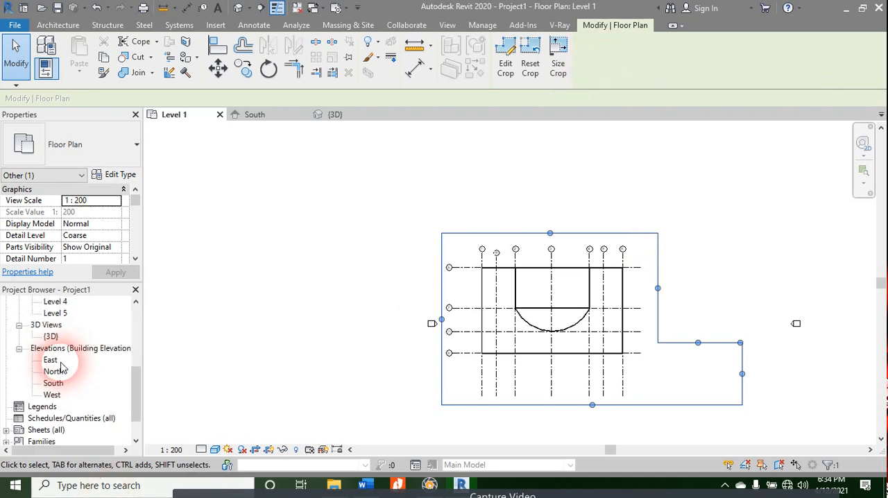
pyautogui.scroll(-1, 62, 366)
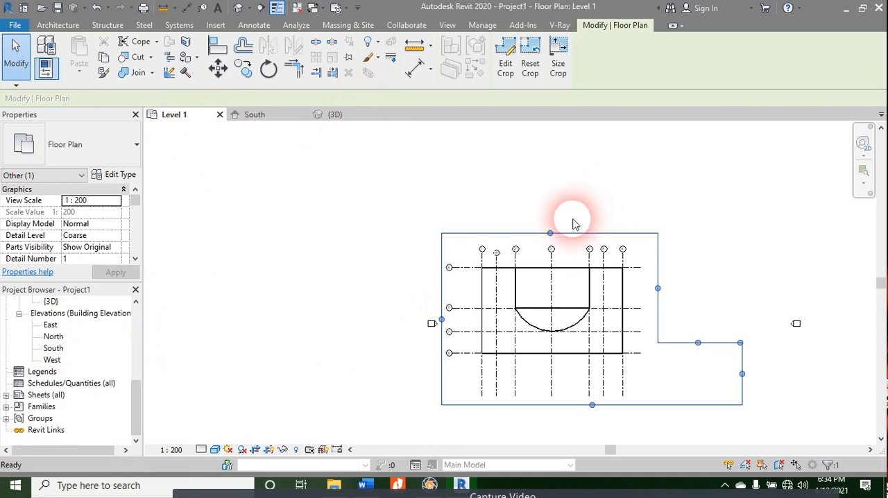
pyautogui.hotkey('ctrl', 'z')
pyautogui.hotkey('ctrl', 'z')
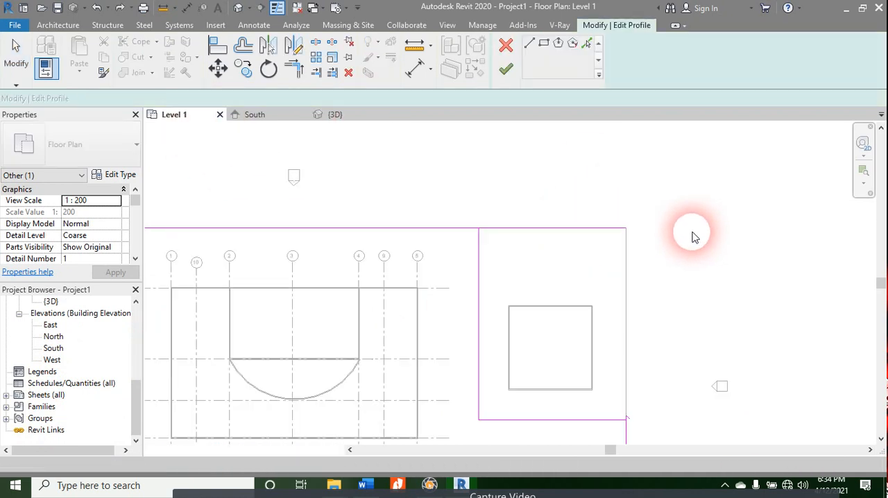
pyautogui.hotkey('ctrl', 'z')
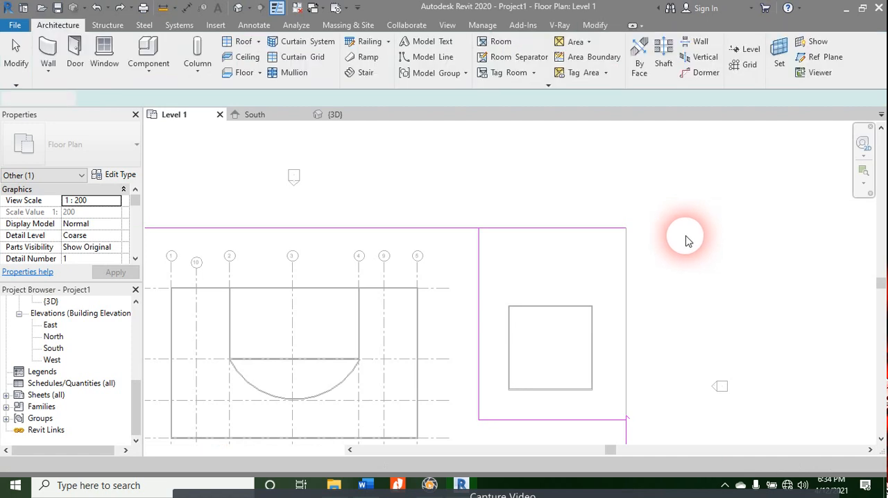
pyautogui.hotkey('ctrl', 'z')
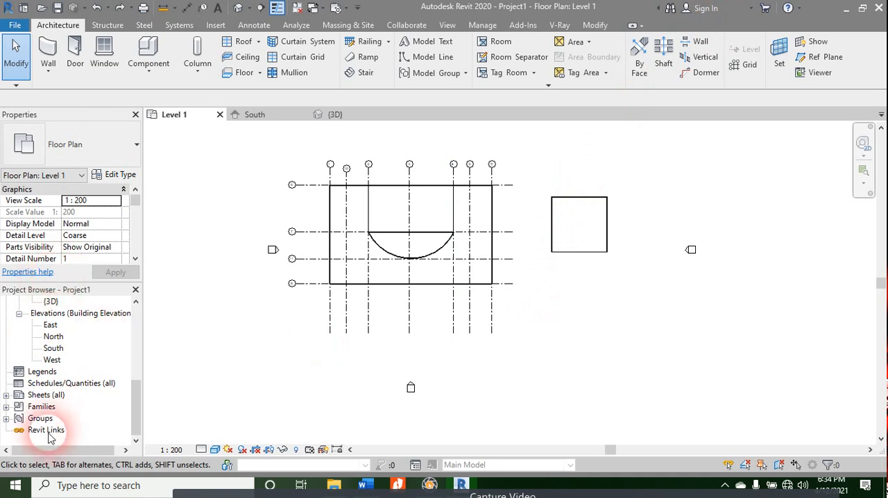
# Step: Delete the remaining sheet A102 from the project
pyautogui.click(7, 395)
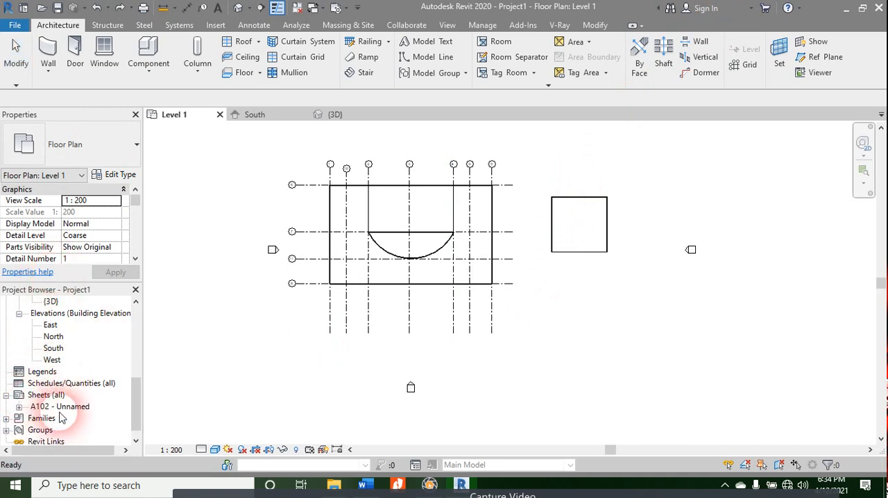
pyautogui.rightClick(52, 407)
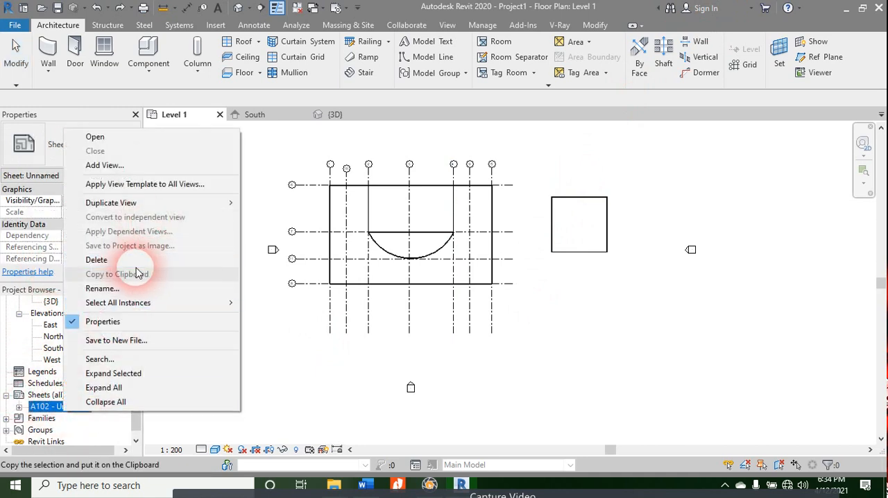
pyautogui.click(146, 260)
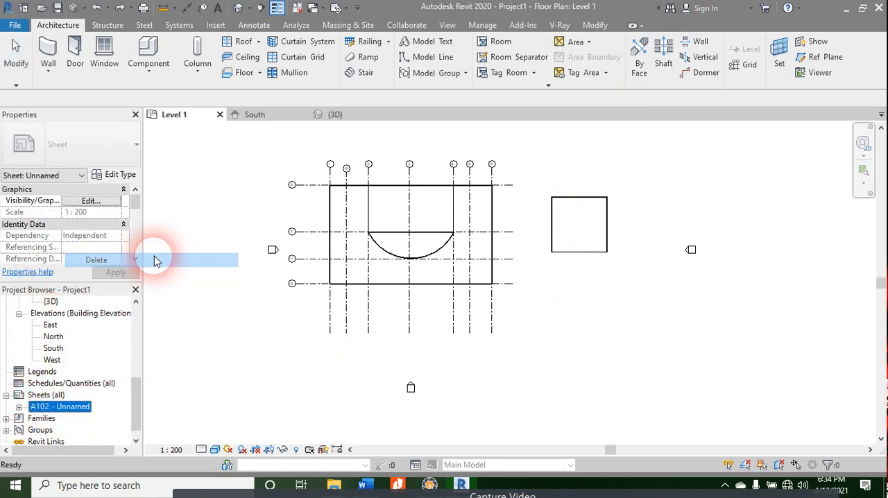
pyautogui.click(291, 397)
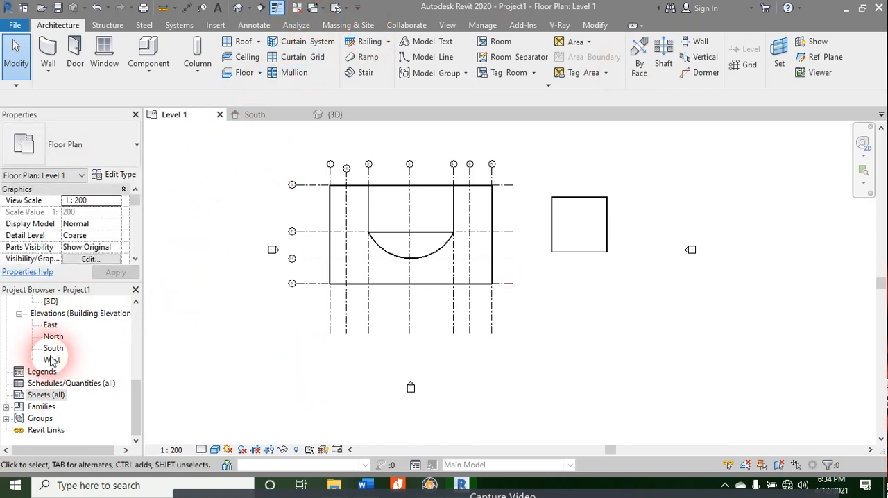
# Step: Create a new sheet with the A0 metric titleblock
pyautogui.rightClick(46, 394)
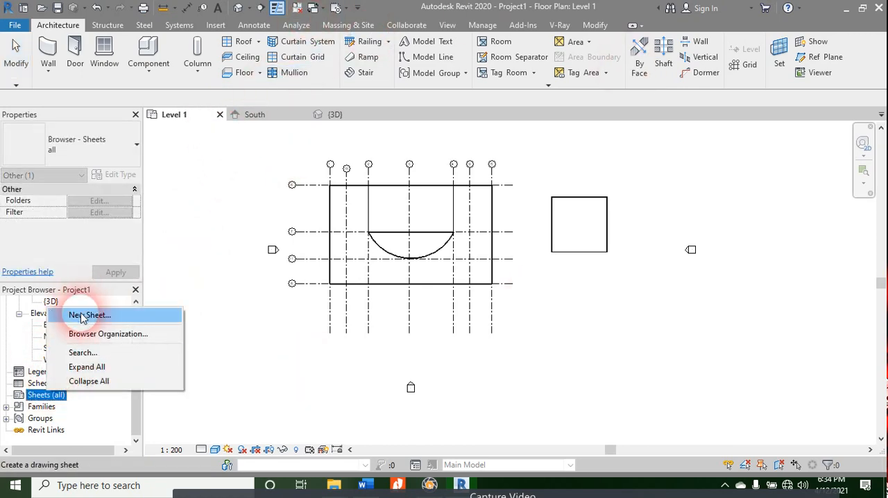
pyautogui.click(61, 313)
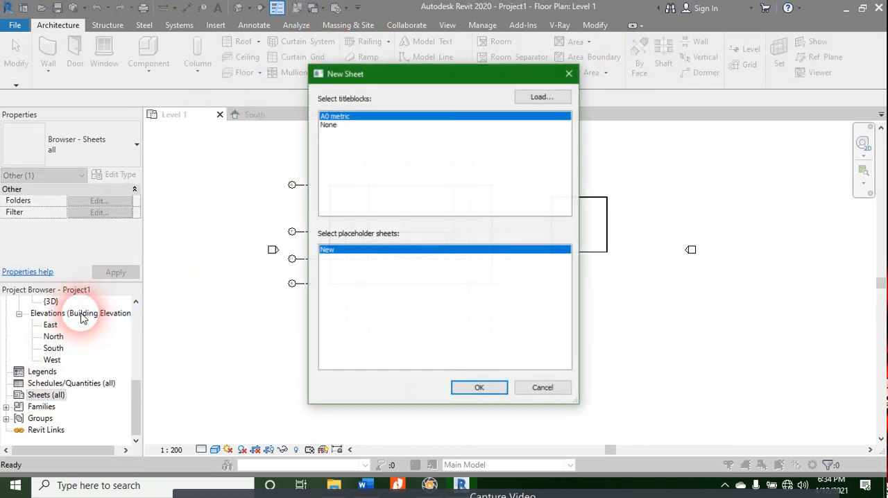
pyautogui.doubleClick(349, 116)
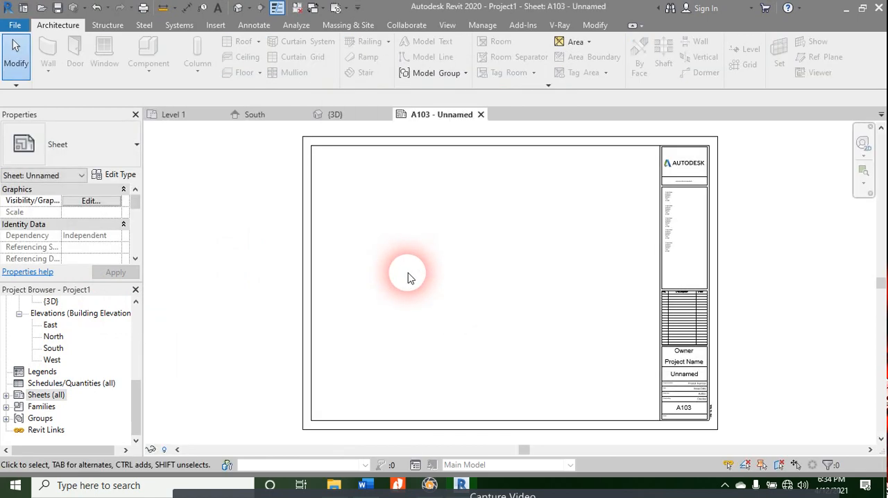
pyautogui.scroll(6, 65, 337)
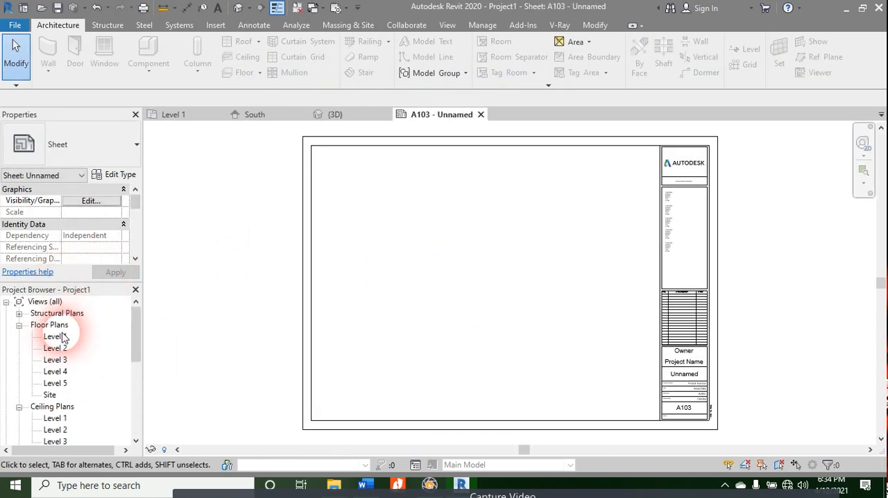
pyautogui.click(65, 338)
pyautogui.moveTo(65, 337); pyautogui.dragTo(430, 214)
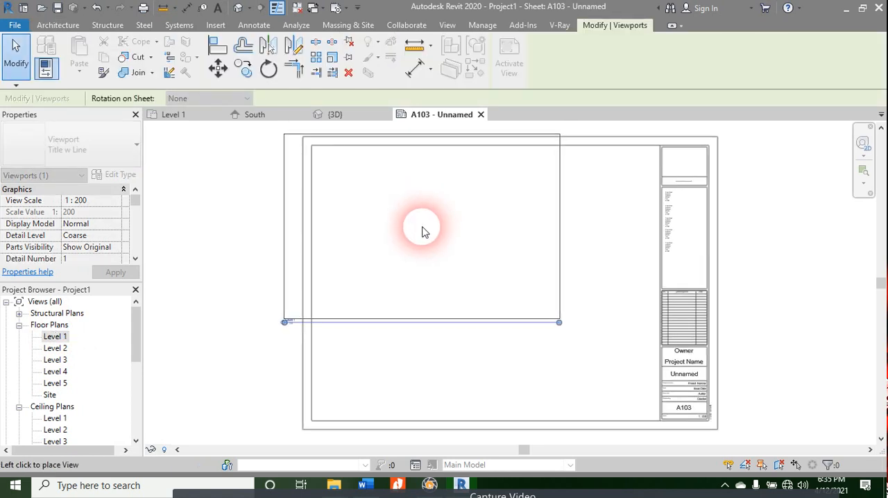
pyautogui.press('Escape')
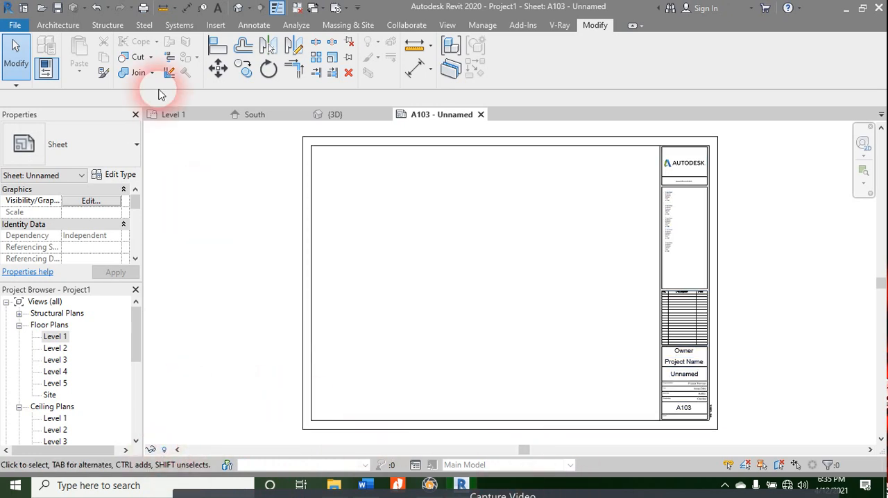
# Step: Look at the Level 1 plan and the 3D view, and close the empty sheet A103
pyautogui.click(212, 117)
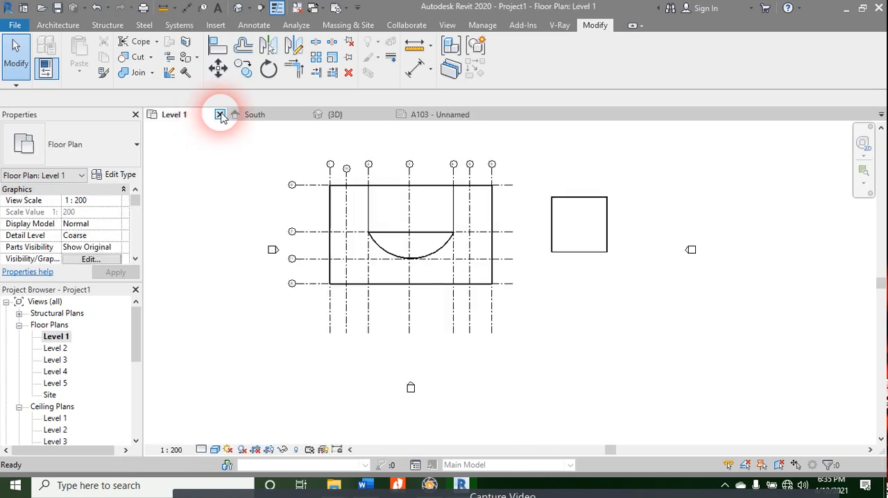
pyautogui.click(340, 114)
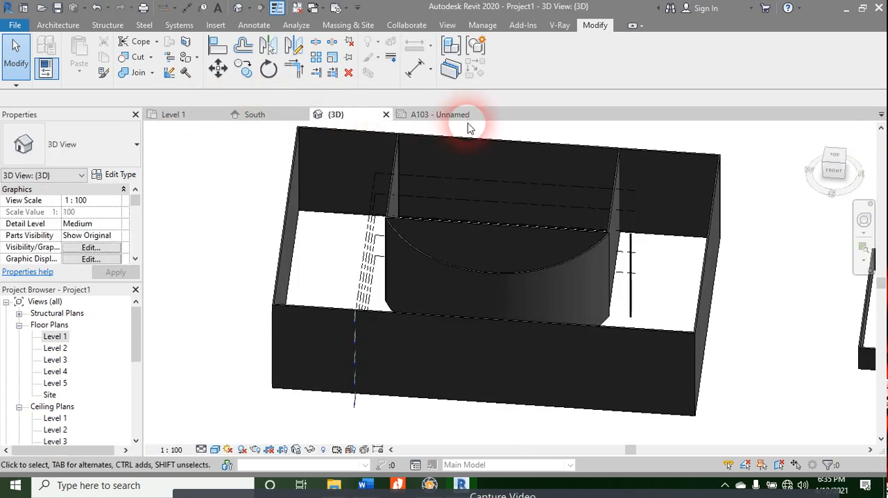
pyautogui.click(458, 115)
pyautogui.click(481, 115)
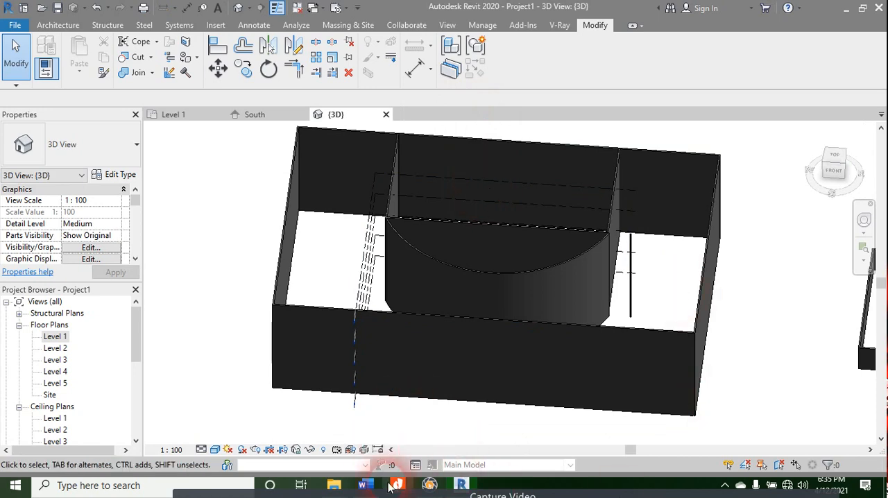
# Step: Switch to the Revit 2020 course contents document in Word and review the Active View and View Scaling topics in the Views row
pyautogui.click(334, 483)
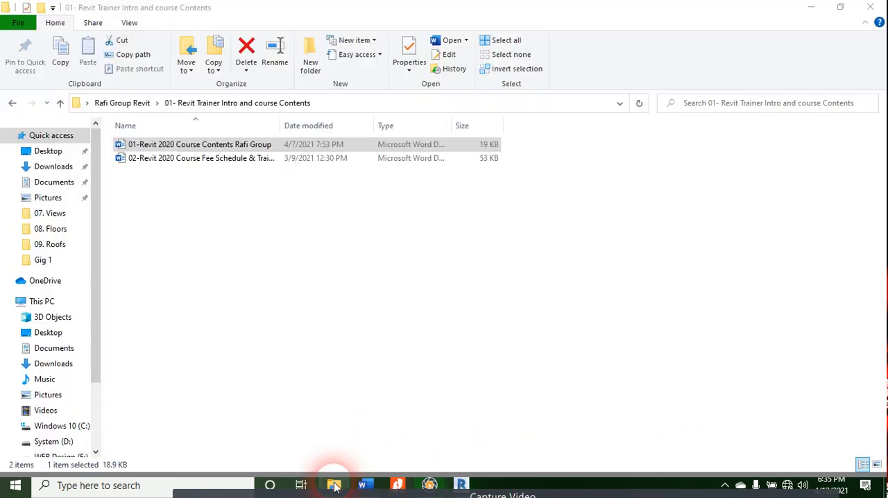
pyautogui.rightClick(327, 236)
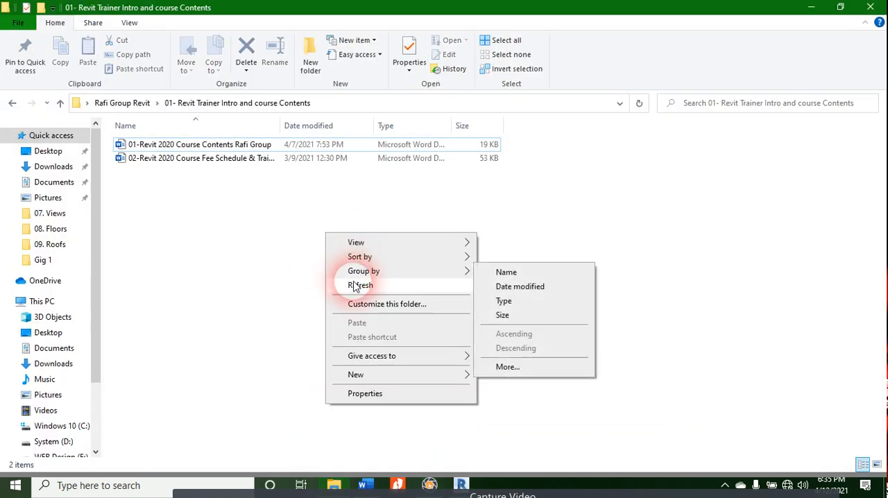
pyautogui.click(359, 284)
pyautogui.click(361, 484)
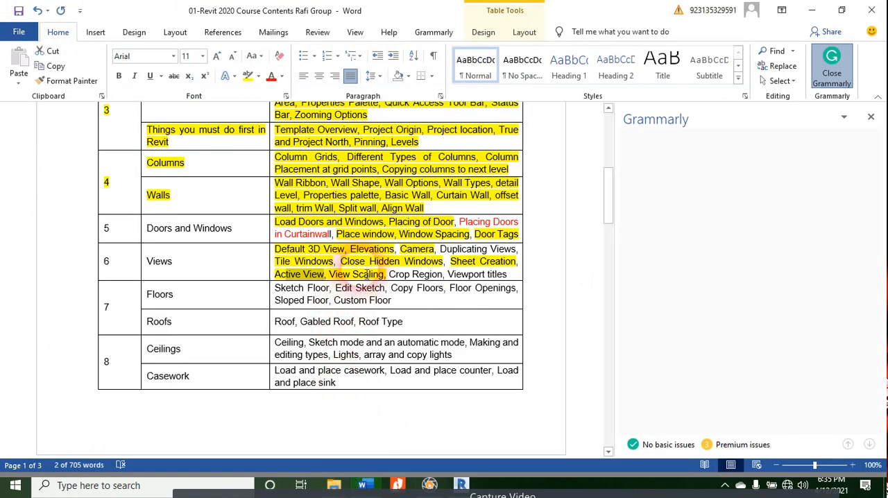
pyautogui.moveTo(278, 275); pyautogui.dragTo(277, 274)
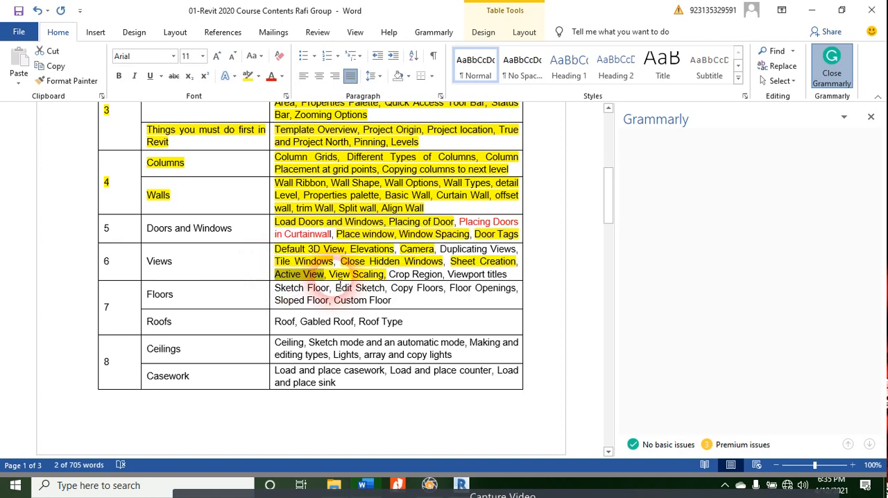
pyautogui.click(374, 275)
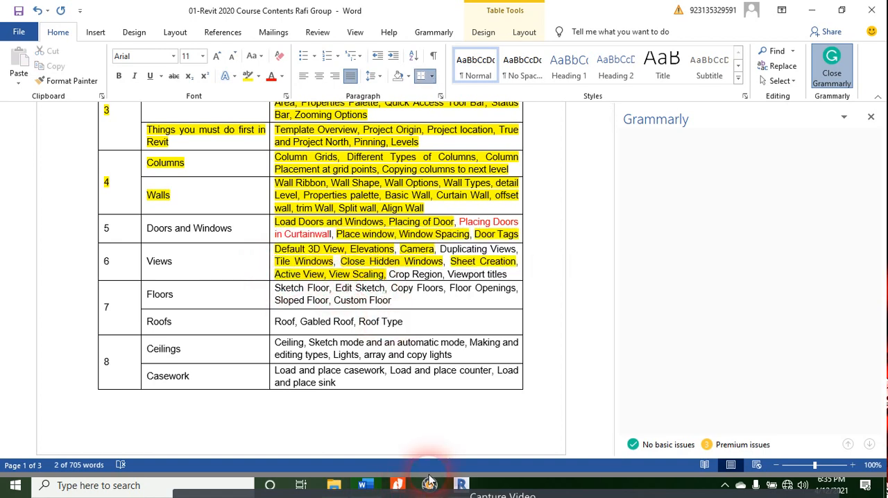
# Step: Switch back to Revit and bring up the Level 1 floor plan
pyautogui.click(459, 486)
pyautogui.scroll(-1, 70, 236)
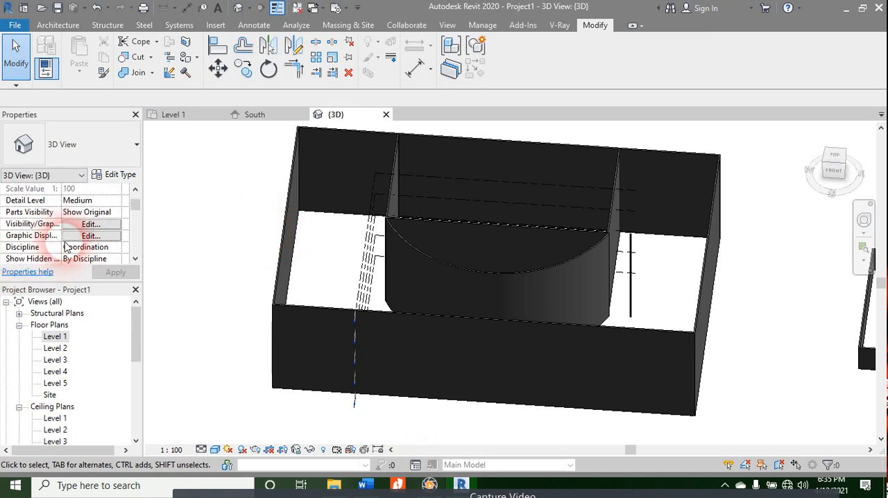
pyautogui.scroll(1, 68, 247)
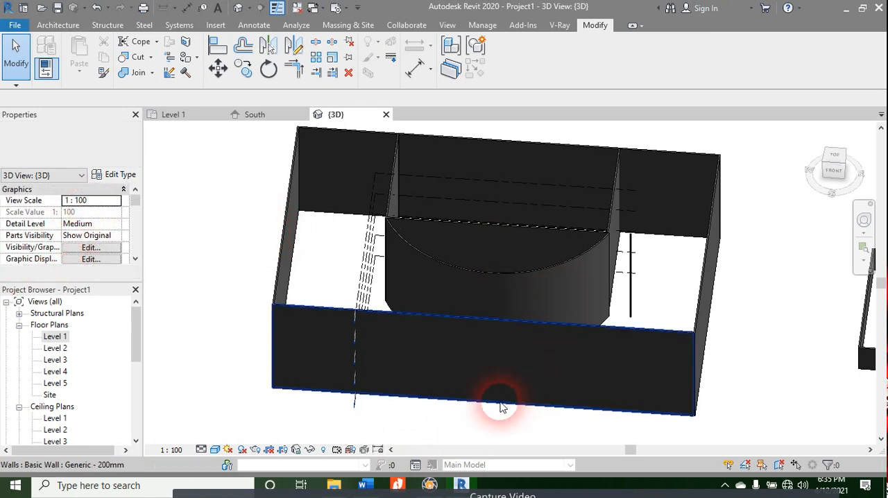
pyautogui.click(174, 115)
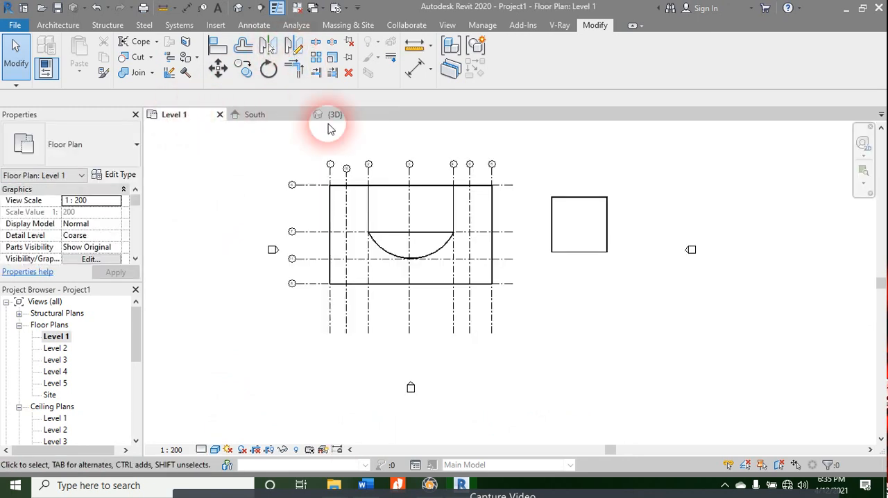
# Step: Add another new sheet to the project using the A0 metric titleblock
pyautogui.scroll(-5, 48, 389)
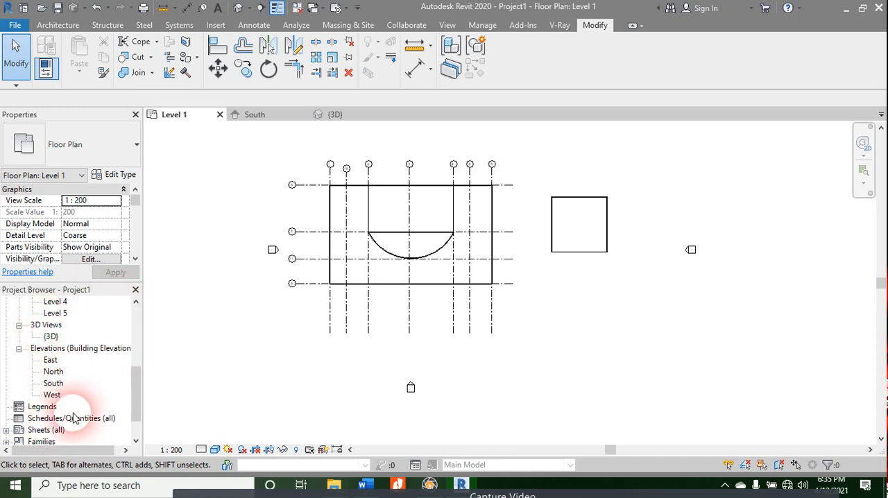
pyautogui.click(46, 430)
pyautogui.rightClick(46, 430)
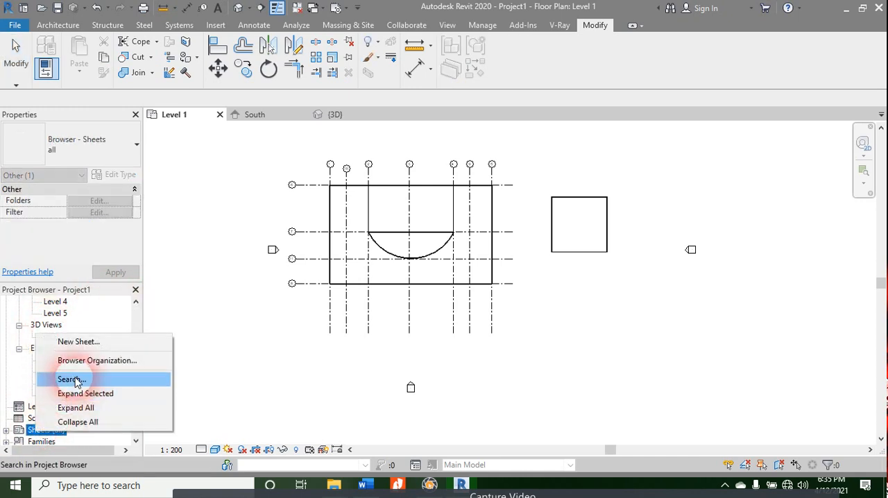
pyautogui.click(73, 351)
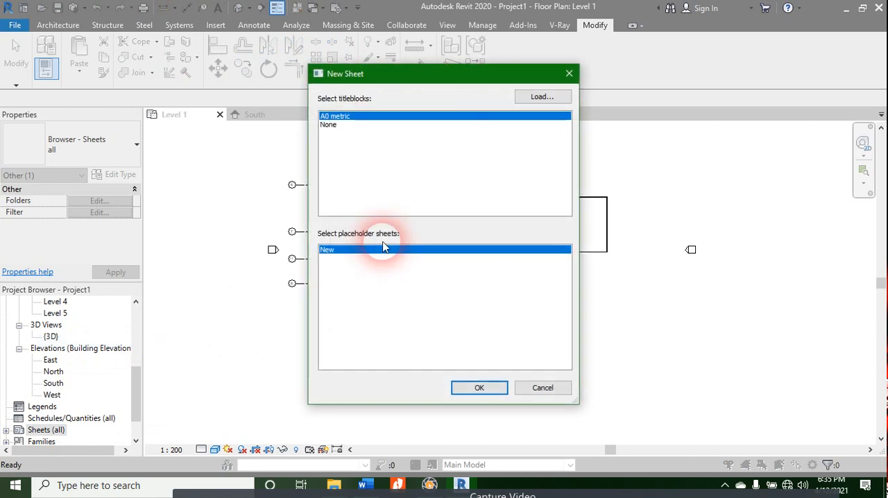
pyautogui.click(479, 387)
# Step: Place the Level 1 floor plan in the drawing area of sheet A104
pyautogui.scroll(5, 70, 341)
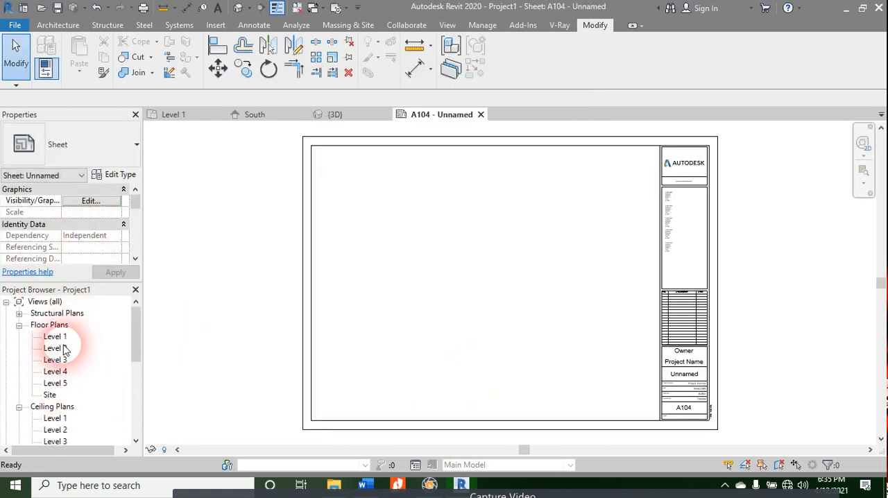
pyautogui.moveTo(55, 336); pyautogui.dragTo(304, 351)
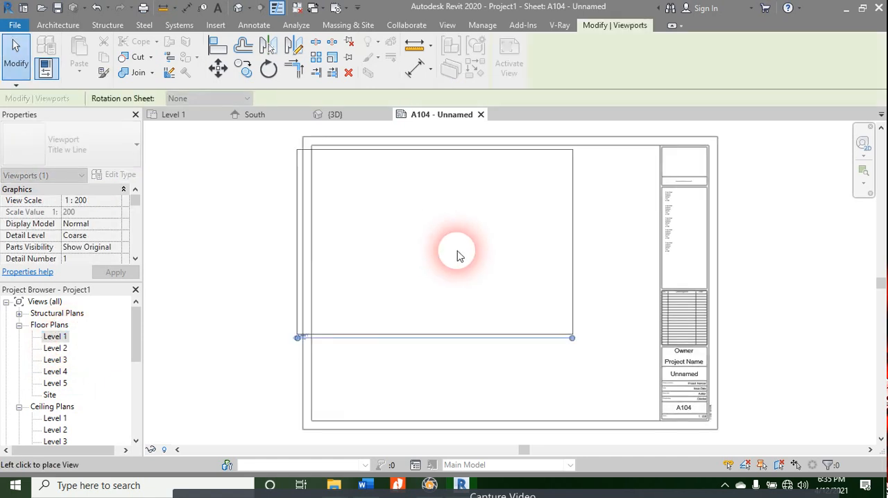
pyautogui.click(489, 266)
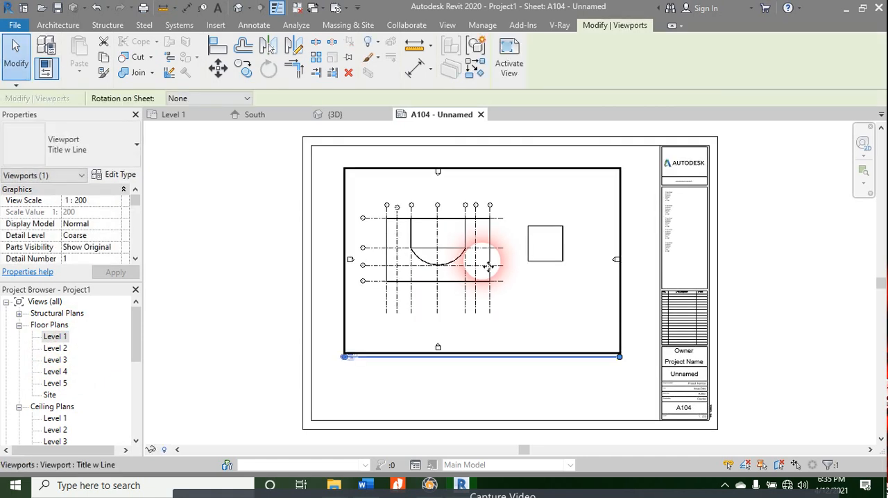
pyautogui.click(430, 394)
# Step: Review the Level 1 viewport's scale options and compare it with the Level 1 plan view, and close sheet A104
pyautogui.click(482, 275)
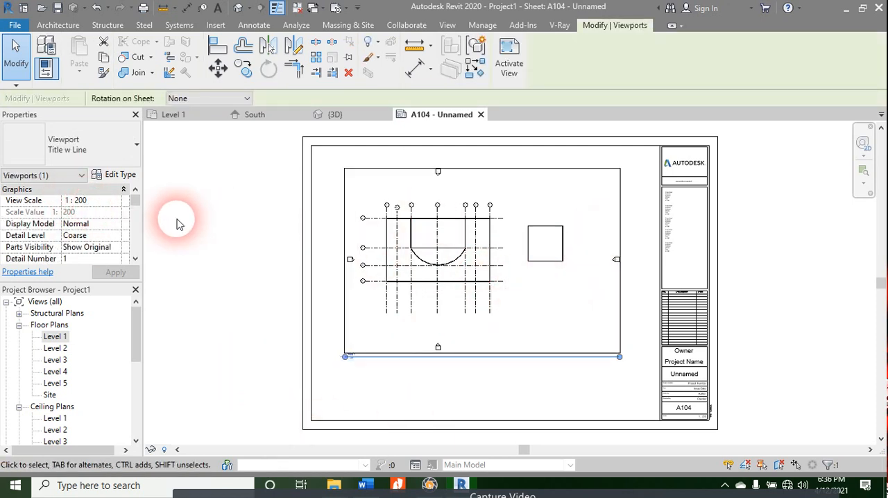
pyautogui.click(116, 201)
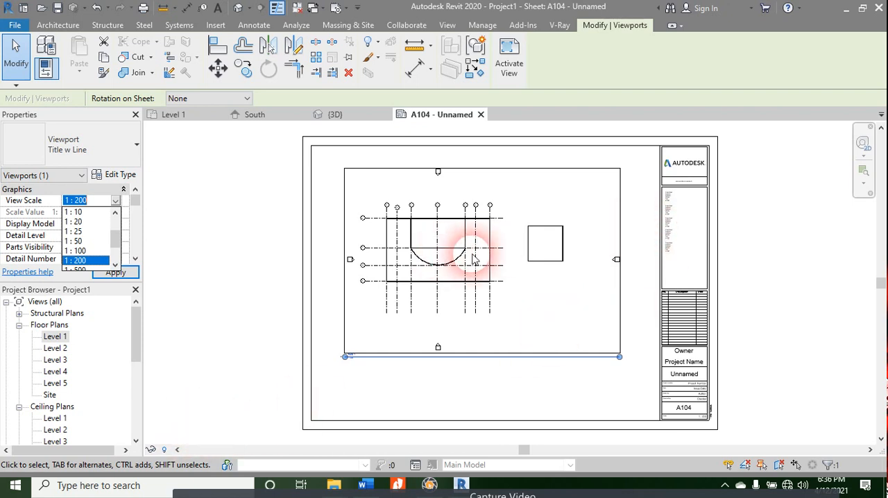
pyautogui.click(541, 388)
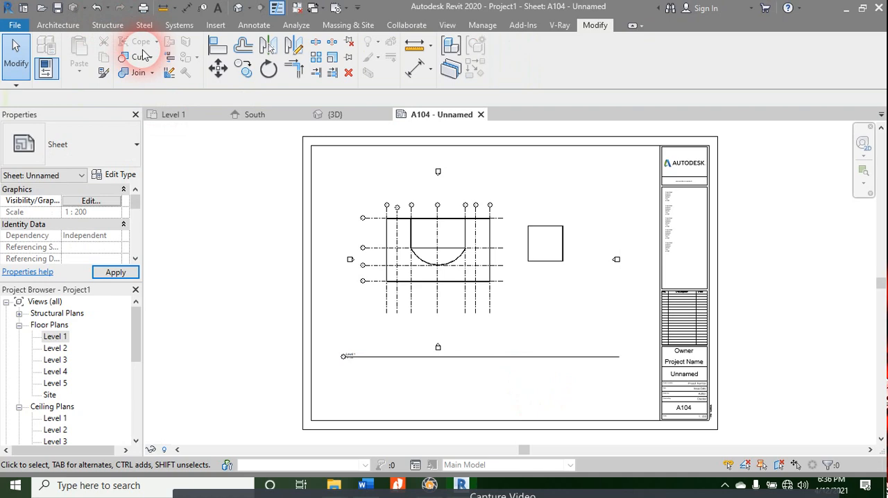
pyautogui.click(208, 117)
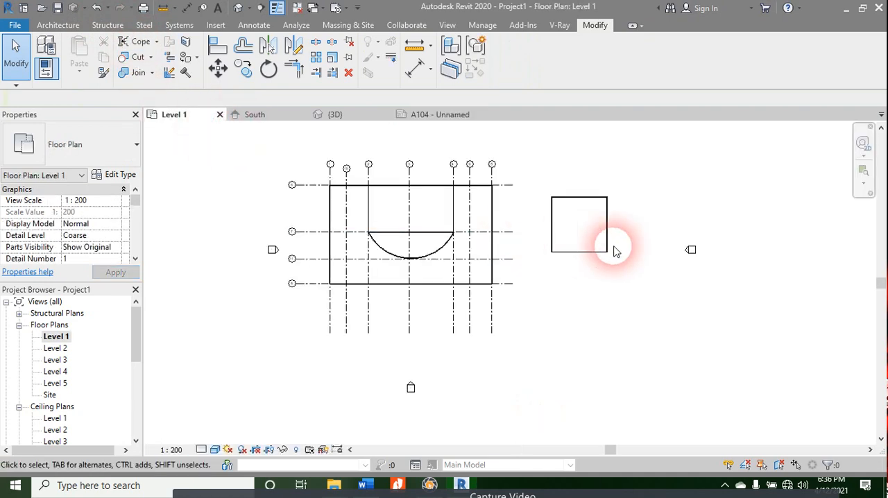
pyautogui.click(418, 114)
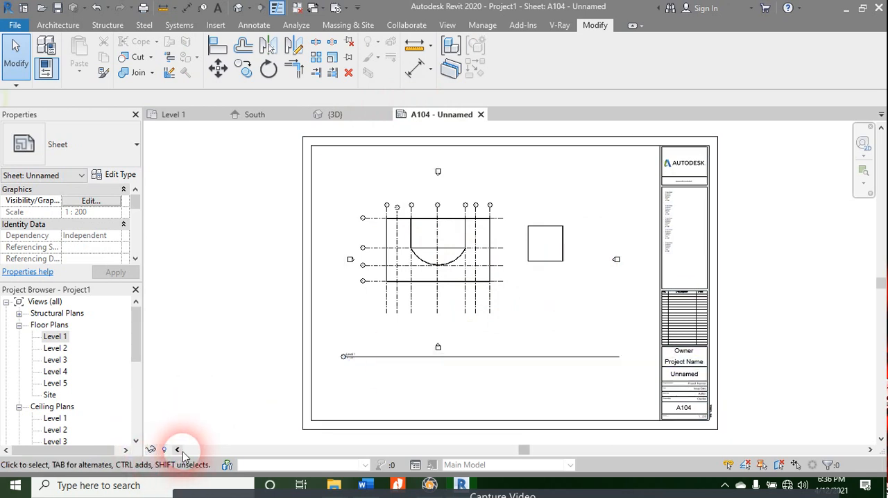
pyautogui.click(481, 115)
# Step: Switch to the Revit 2020 course contents document in Word and review the Crop Region and Viewport titles topics
pyautogui.click(366, 485)
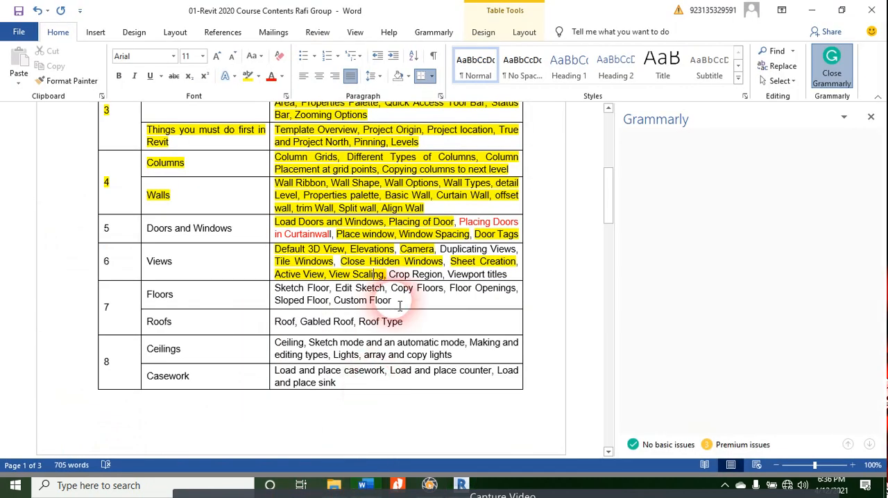
pyautogui.moveTo(390, 275); pyautogui.dragTo(560, 280)
pyautogui.click(495, 275)
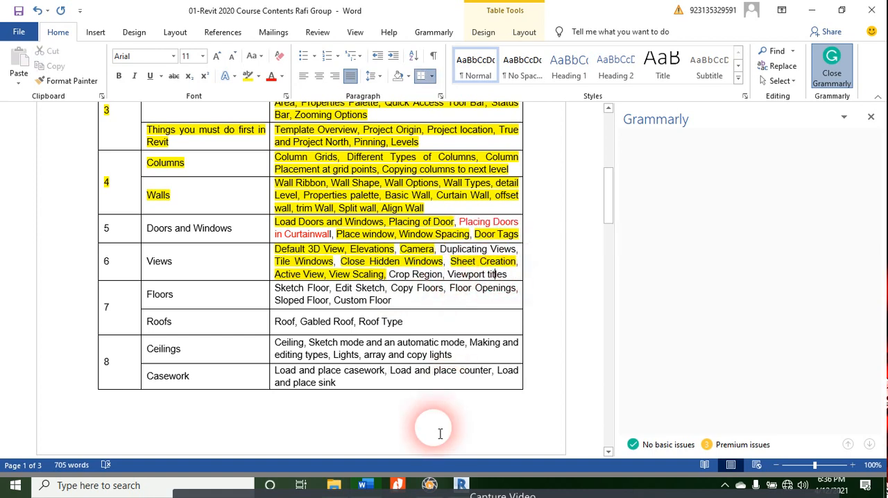
# Step: Switch back to Revit and open the empty sheet A103
pyautogui.click(454, 486)
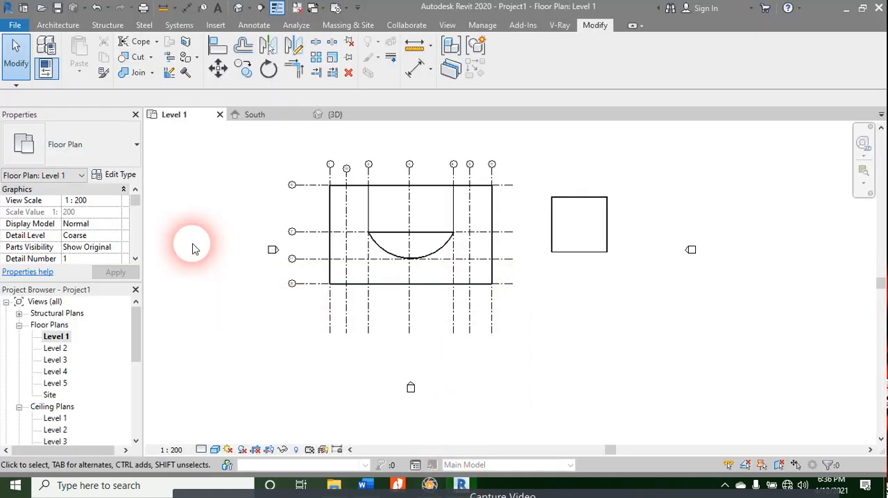
pyautogui.scroll(-3, 56, 388)
pyautogui.scroll(-3, 52, 380)
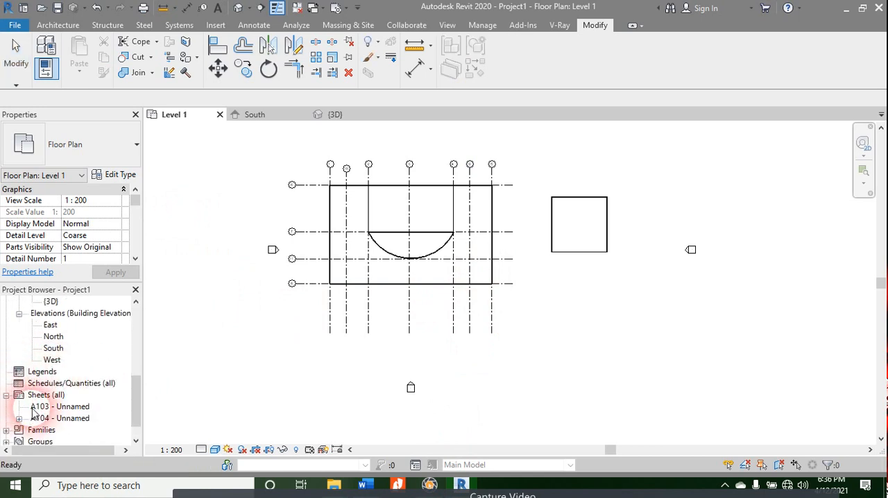
pyautogui.doubleClick(35, 408)
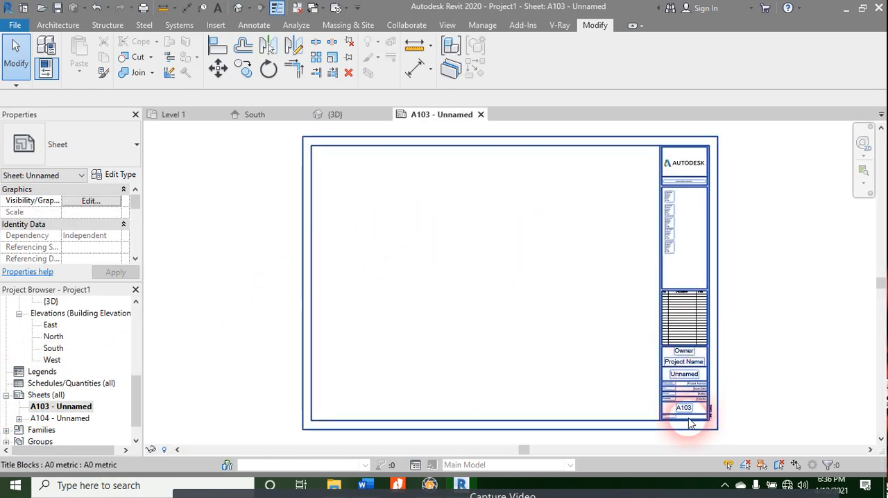
pyautogui.scroll(4, 686, 354)
pyautogui.scroll(-3, 686, 195)
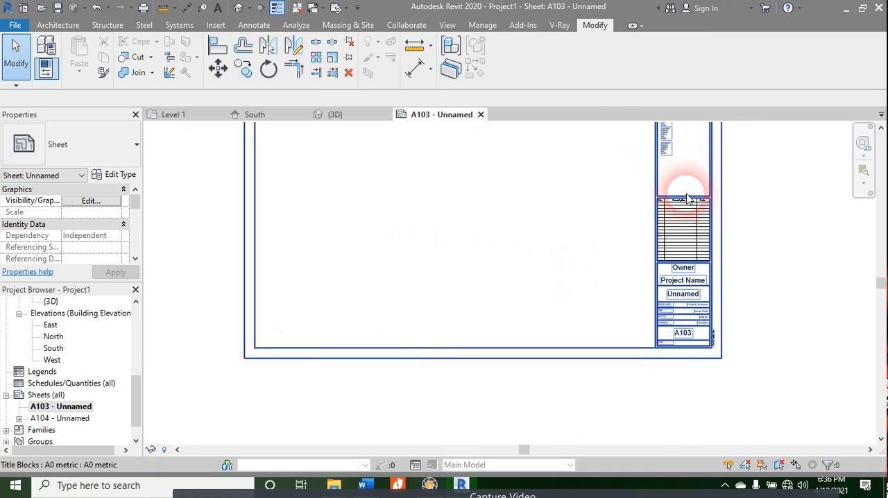
pyautogui.scroll(-3, 685, 196)
pyautogui.scroll(3, 589, 250)
pyautogui.moveTo(595, 243); pyautogui.dragTo(524, 369, button='middle')
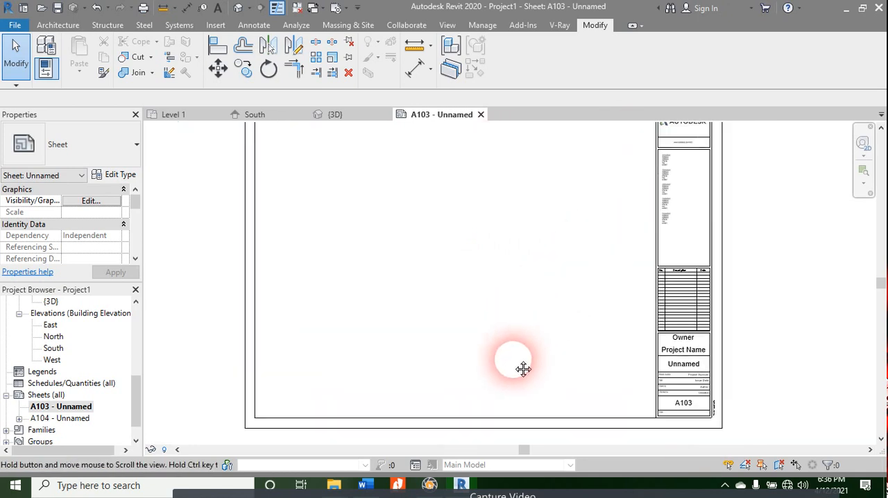
# Step: Place the East elevation in the upper part of sheet A103
pyautogui.scroll(3, 19, 306)
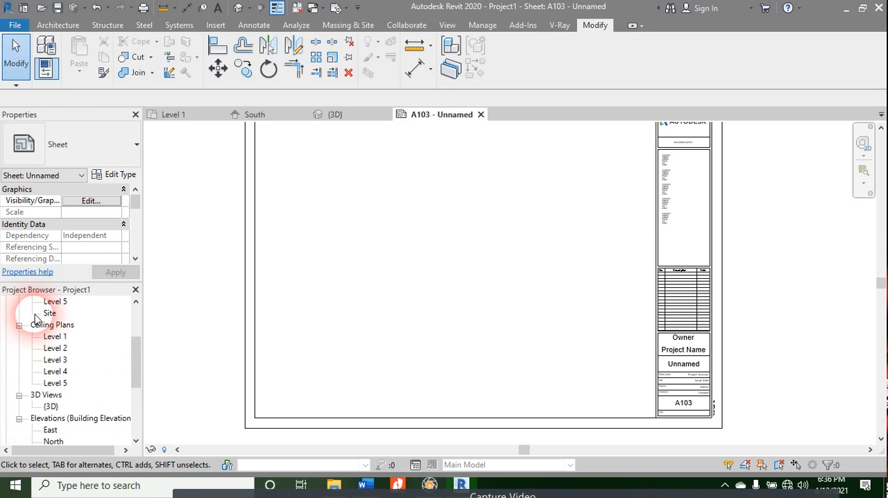
pyautogui.scroll(-1, 59, 400)
pyautogui.click(50, 395)
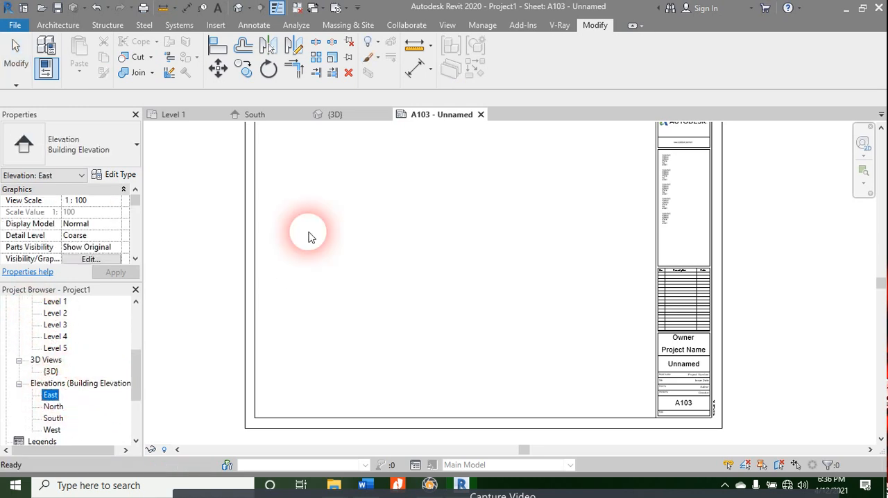
pyautogui.moveTo(309, 236); pyautogui.dragTo(322, 234)
pyautogui.click(412, 194)
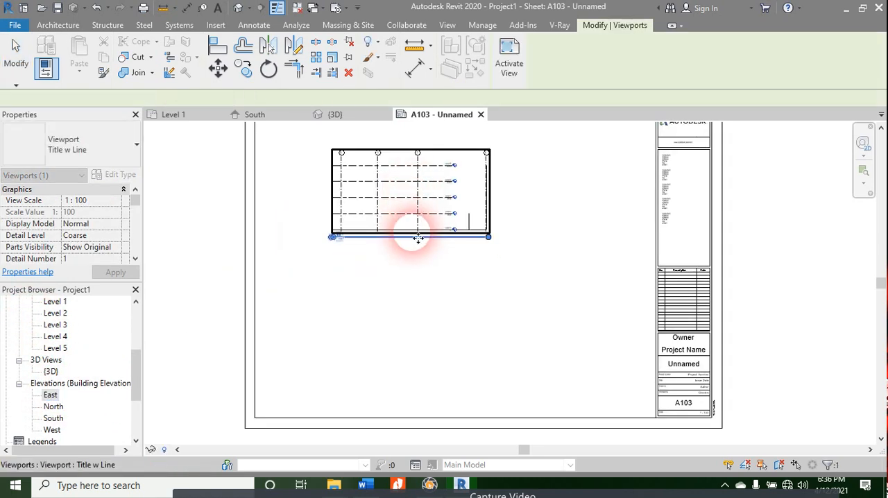
# Step: Examine the East viewport's title on sheet A103, including its detail number, view name and scale
pyautogui.scroll(5, 366, 155)
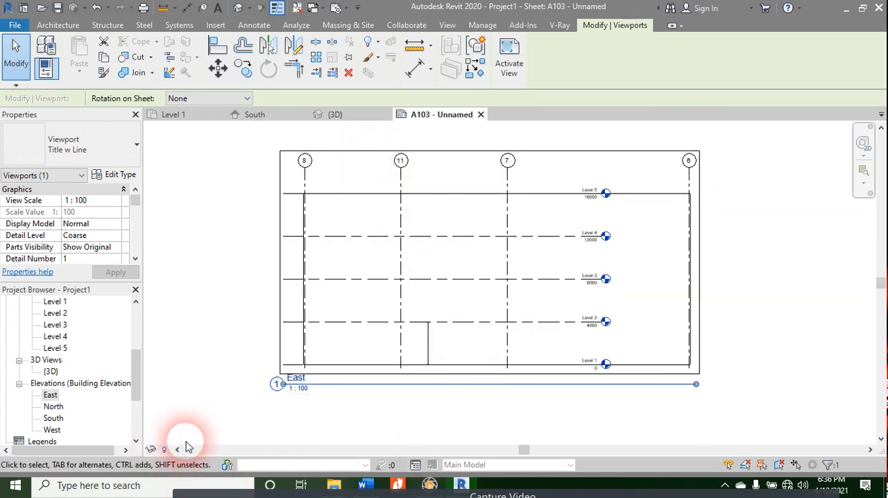
pyautogui.scroll(-5, 333, 385)
pyautogui.scroll(3, 580, 399)
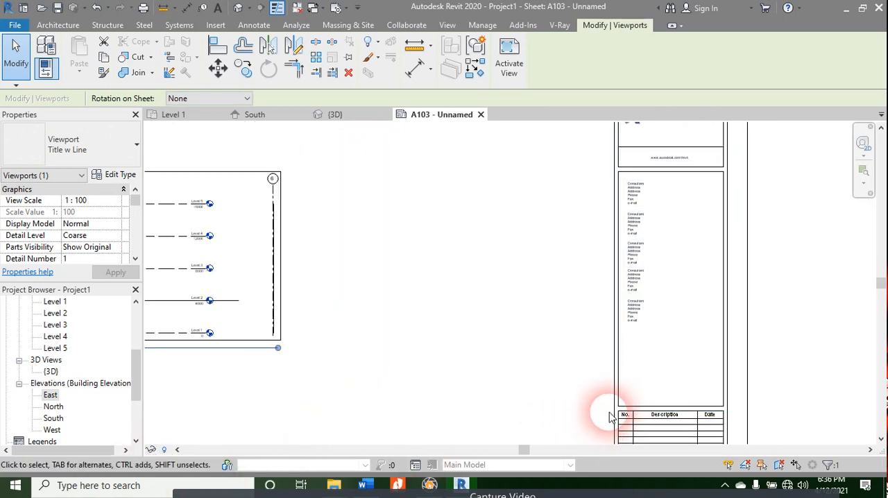
pyautogui.moveTo(602, 392); pyautogui.dragTo(673, 226, button='middle')
pyautogui.scroll(2, 309, 189)
pyautogui.moveTo(429, 279); pyautogui.dragTo(792, 391, button='middle')
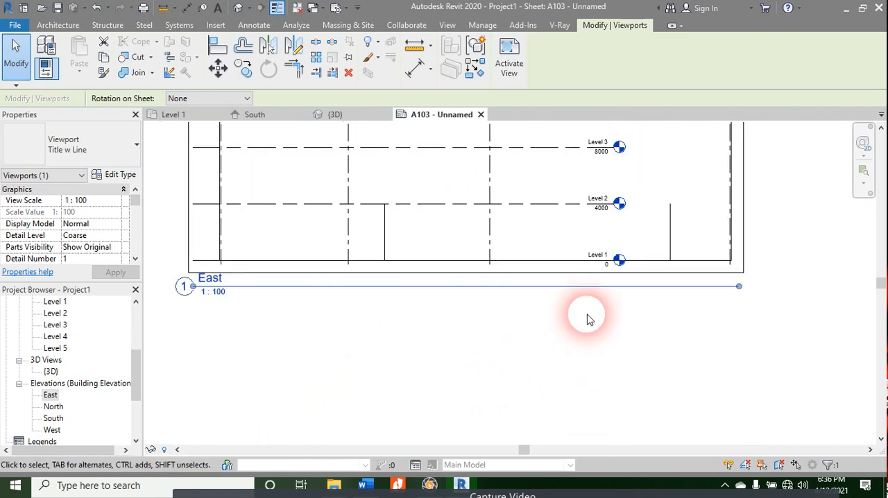
pyautogui.click(212, 279)
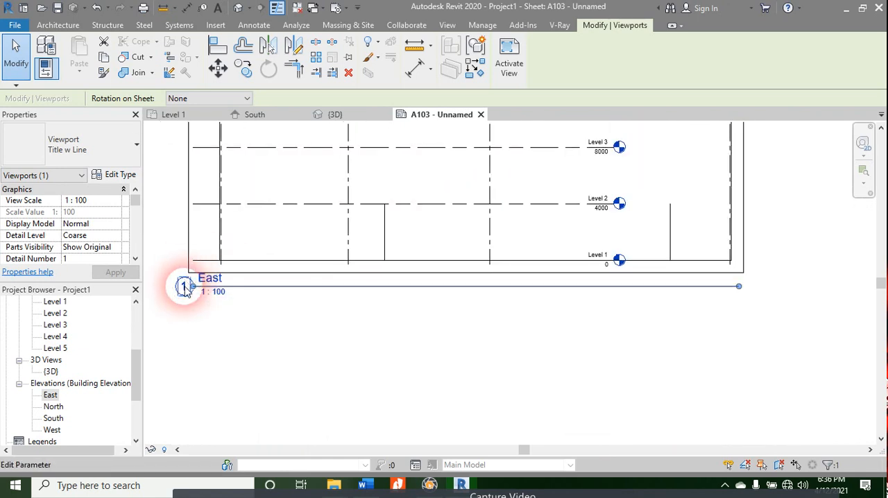
pyautogui.click(299, 296)
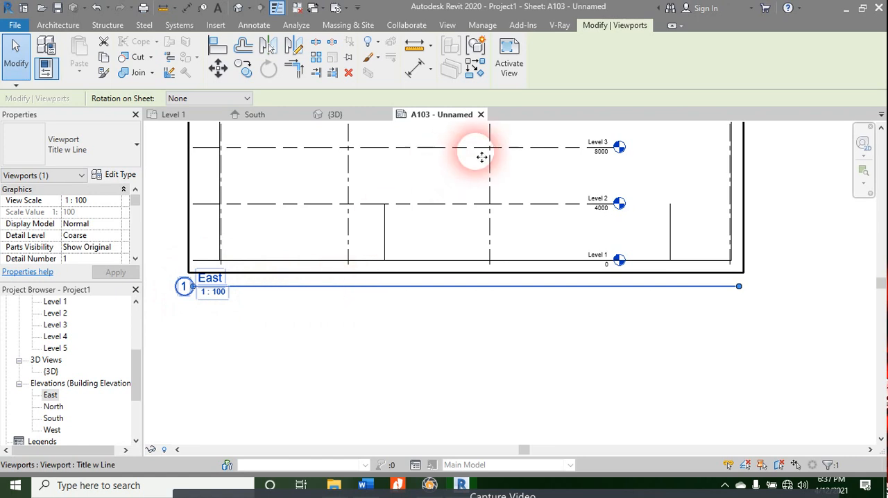
pyautogui.click(510, 395)
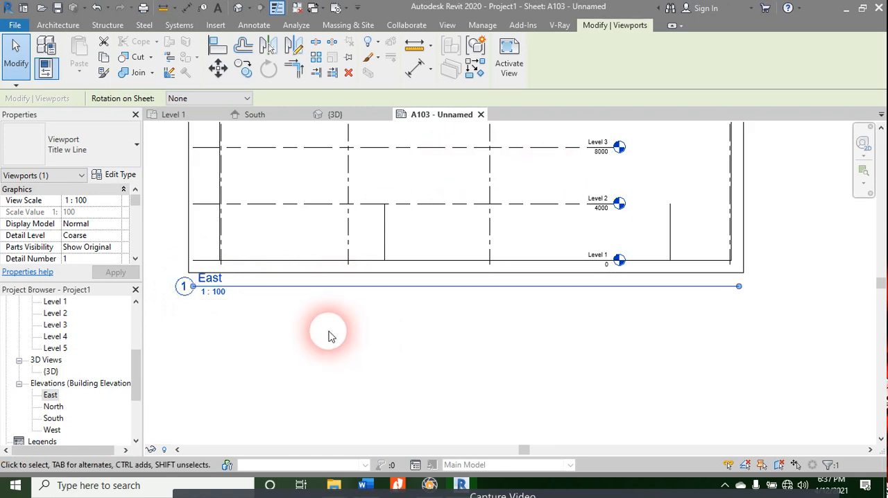
pyautogui.click(227, 298)
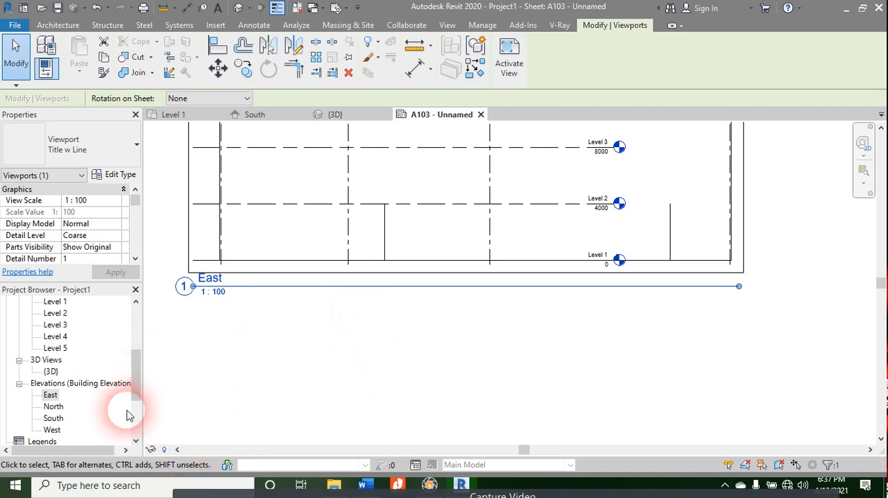
# Step: Set the view scale of the East elevation viewport on sheet A103 to 1:25
pyautogui.click(115, 201)
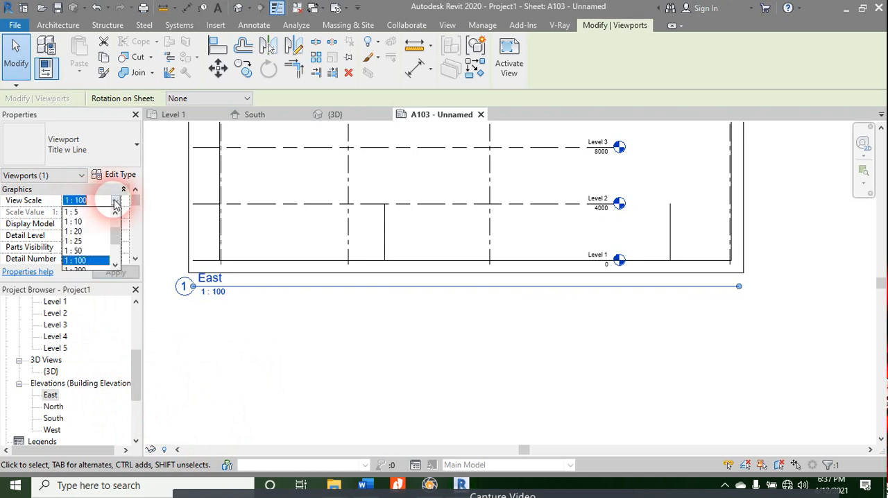
pyautogui.click(89, 241)
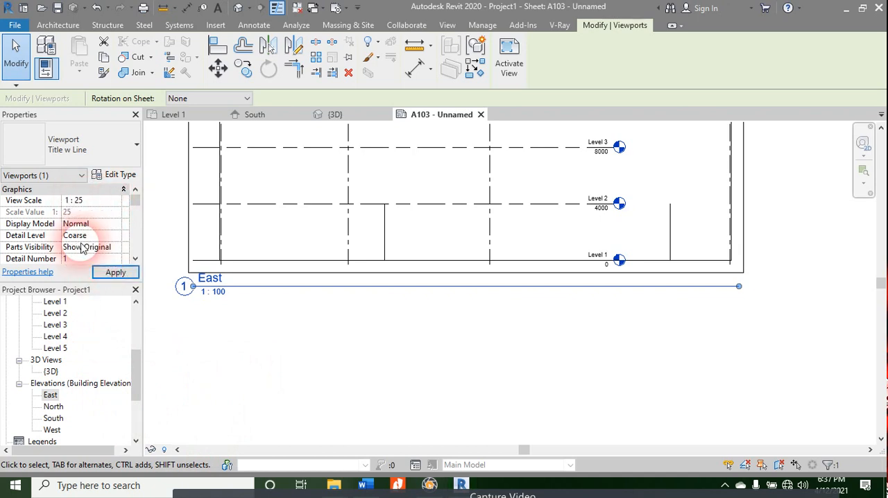
pyautogui.click(115, 273)
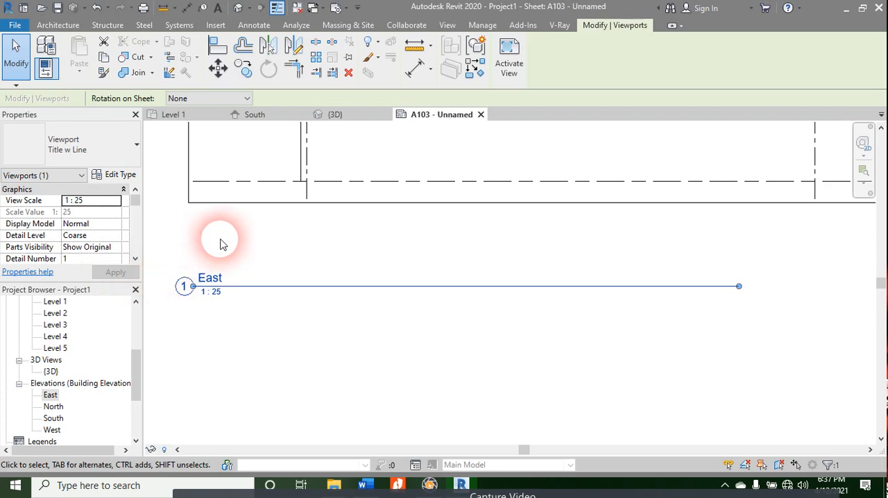
pyautogui.scroll(-3, 353, 320)
pyautogui.moveTo(361, 347); pyautogui.dragTo(298, 433, button='middle')
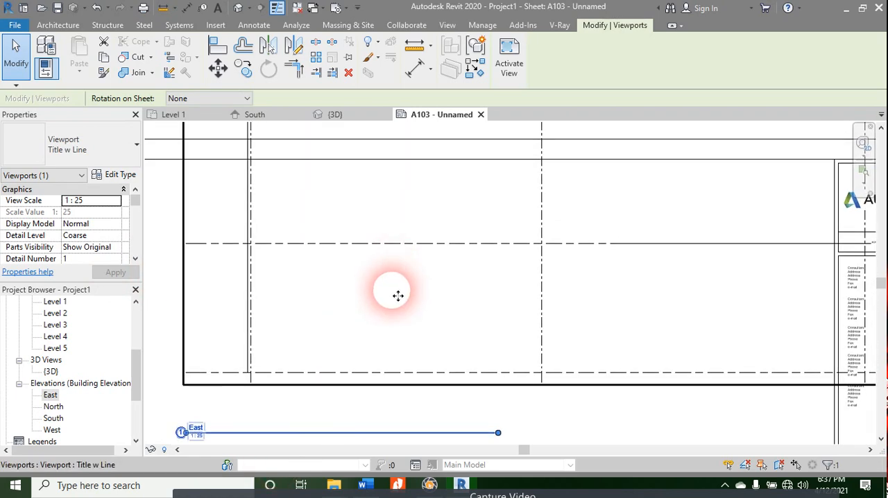
pyautogui.scroll(-4, 387, 284)
pyautogui.moveTo(416, 318); pyautogui.dragTo(395, 421)
pyautogui.scroll(-3, 532, 292)
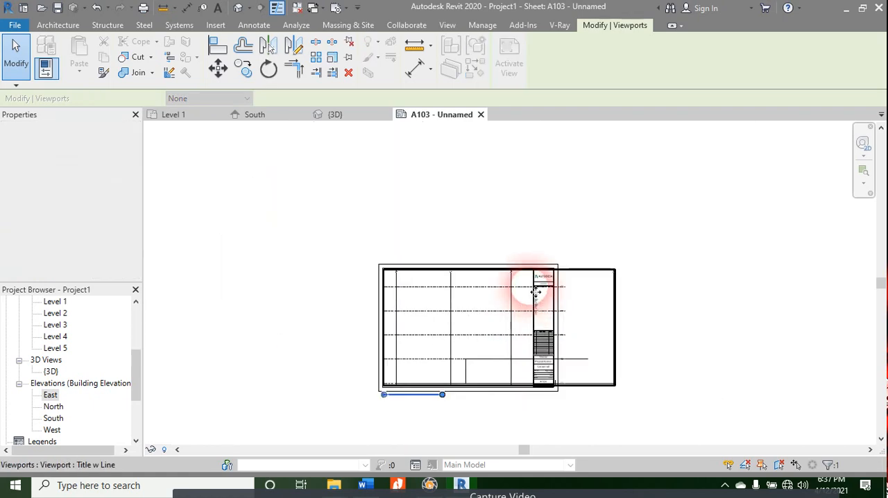
pyautogui.scroll(3, 607, 396)
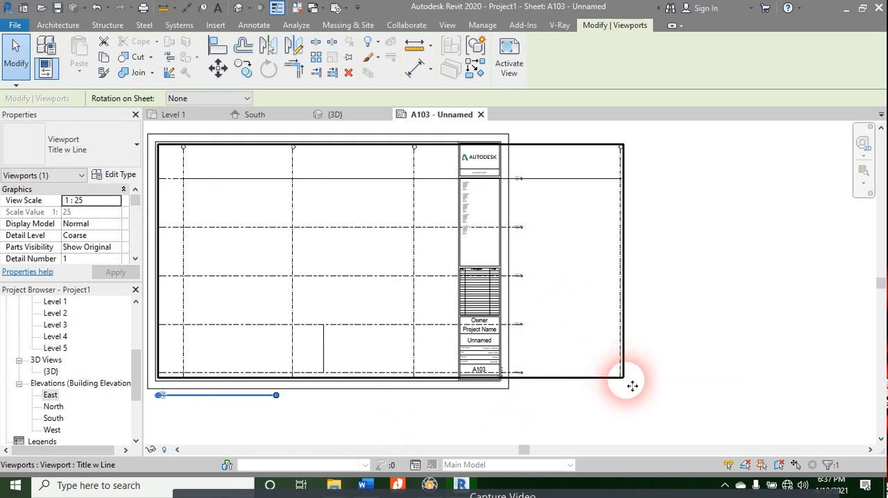
# Step: Set the East viewport's view scale on sheet A103 to Custom
pyautogui.click(90, 201)
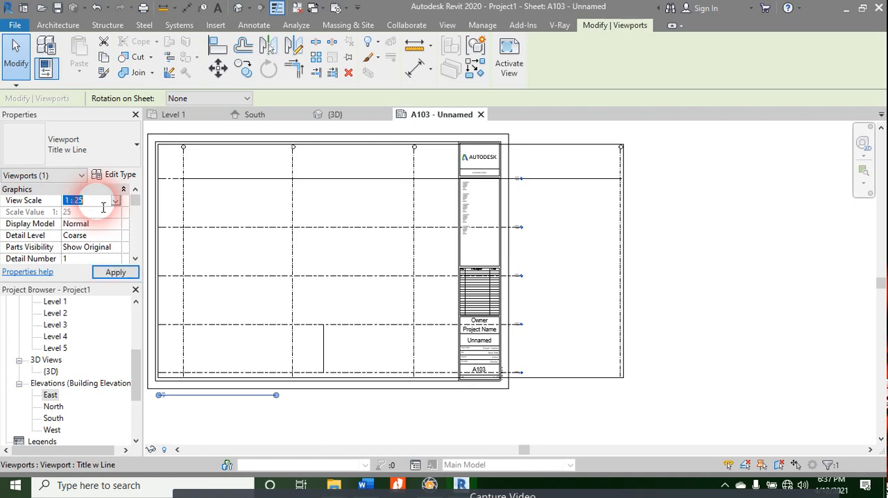
pyautogui.write('1')
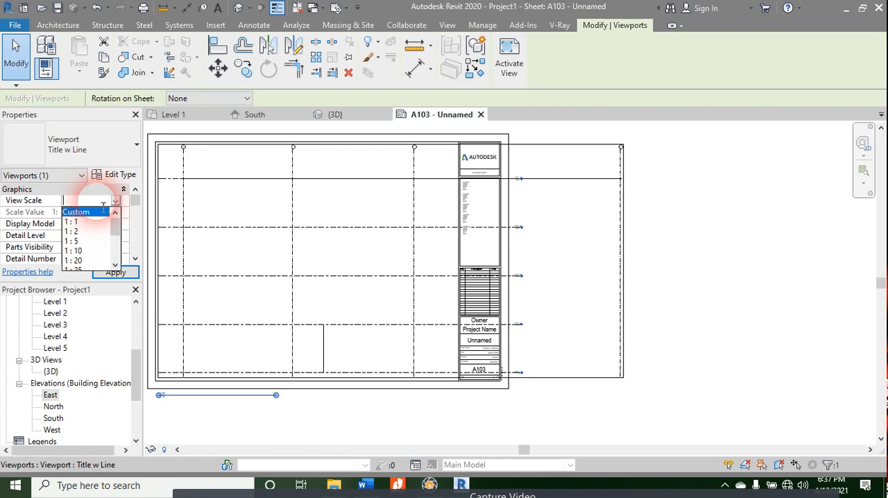
pyautogui.click(101, 211)
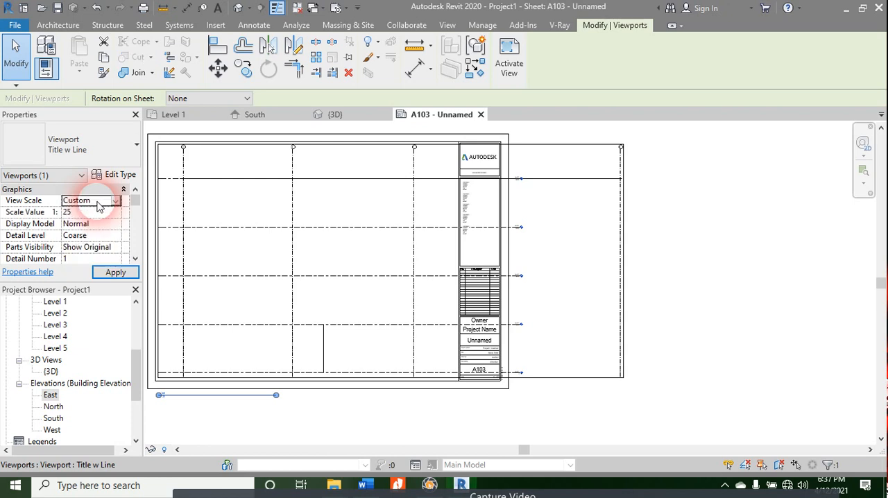
pyautogui.scroll(-1, 223, 405)
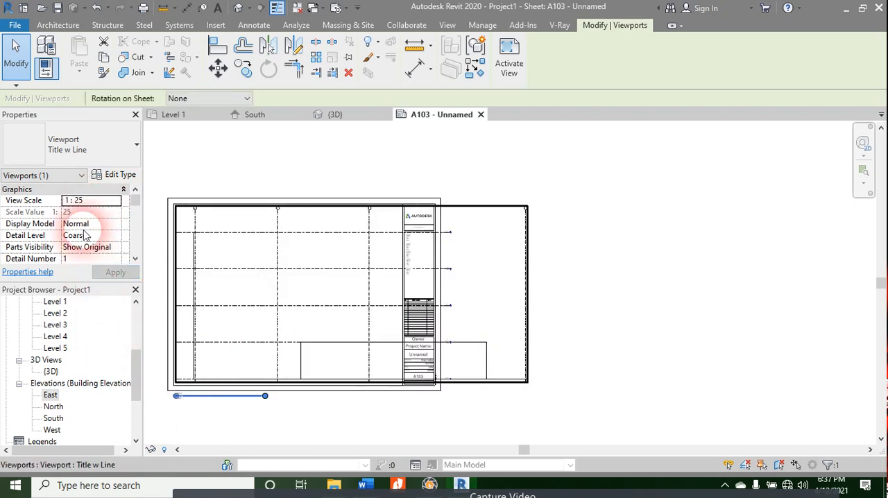
# Step: Set the view scale of the East elevation viewport on sheet A103 to 1:2
pyautogui.click(86, 200)
pyautogui.click(115, 200)
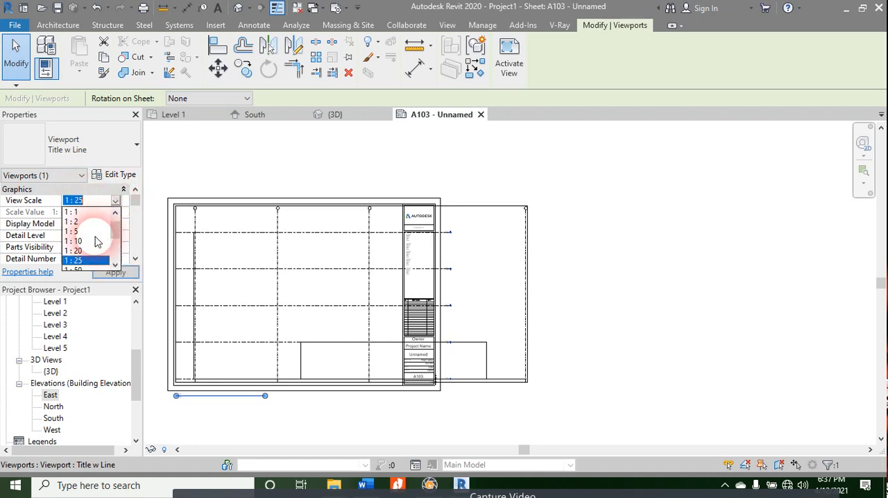
pyautogui.scroll(3, 83, 254)
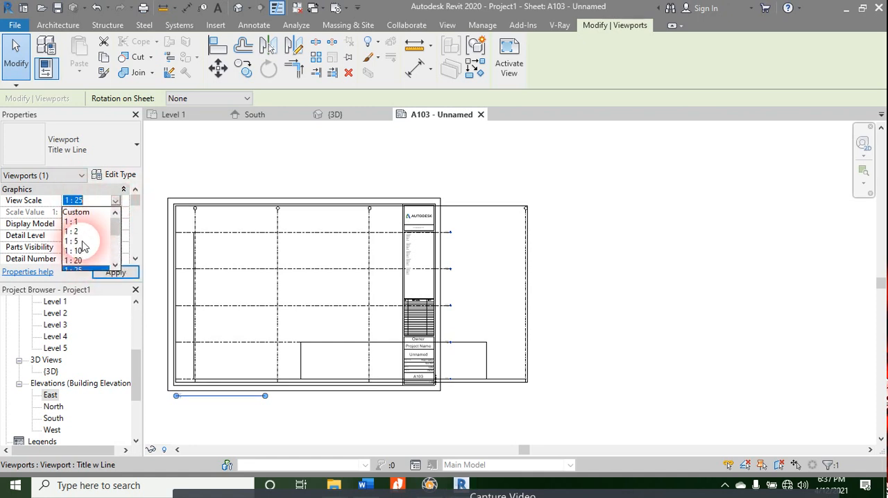
pyautogui.click(84, 231)
pyautogui.click(121, 271)
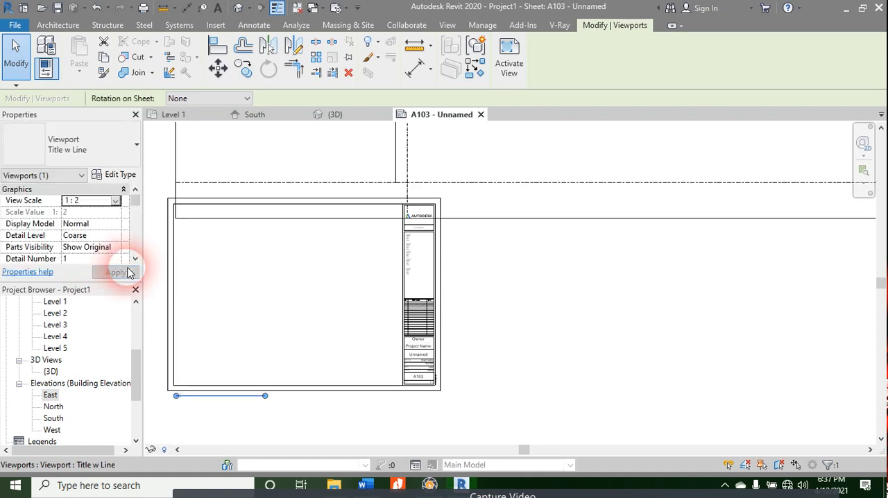
# Step: Set the East viewport's view scale to 1:200 and move the viewport into the upper-left corner of sheet A103
pyautogui.click(116, 200)
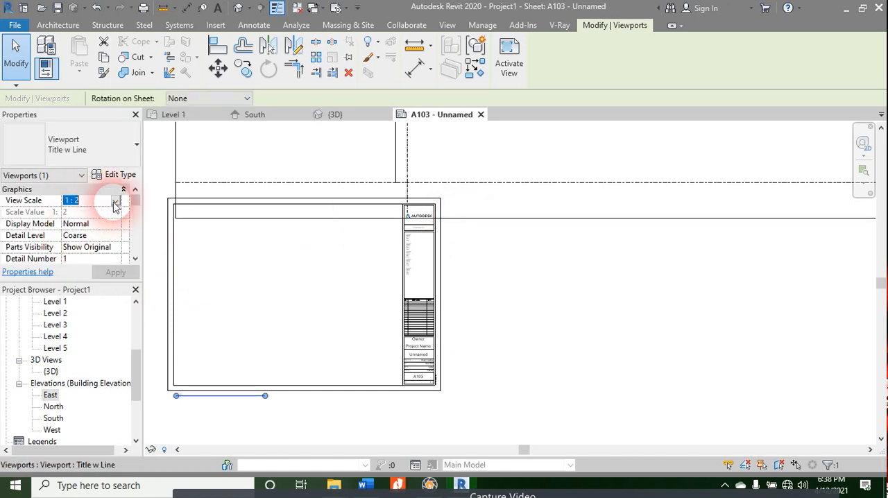
pyautogui.scroll(-3, 90, 246)
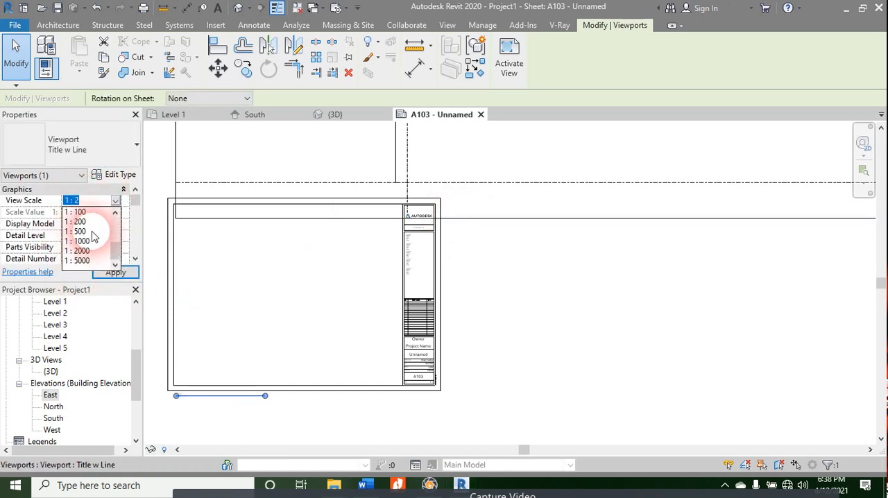
pyautogui.click(78, 221)
pyautogui.click(116, 271)
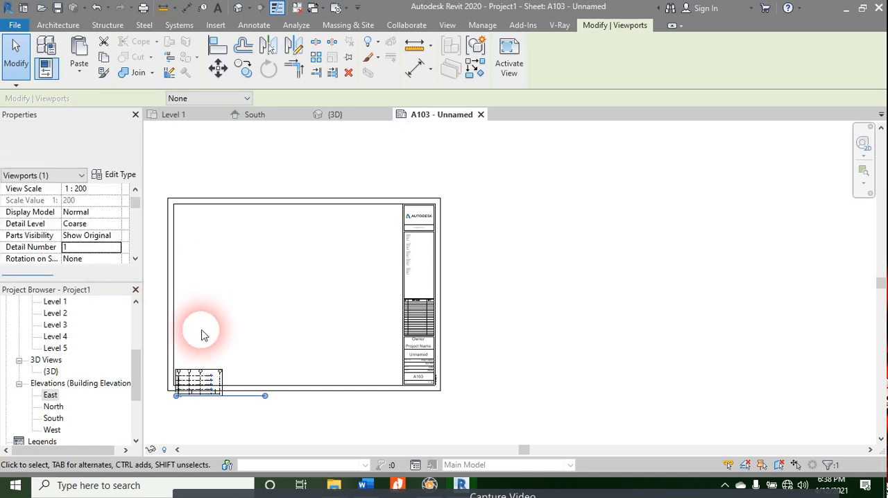
pyautogui.moveTo(201, 381); pyautogui.dragTo(210, 221)
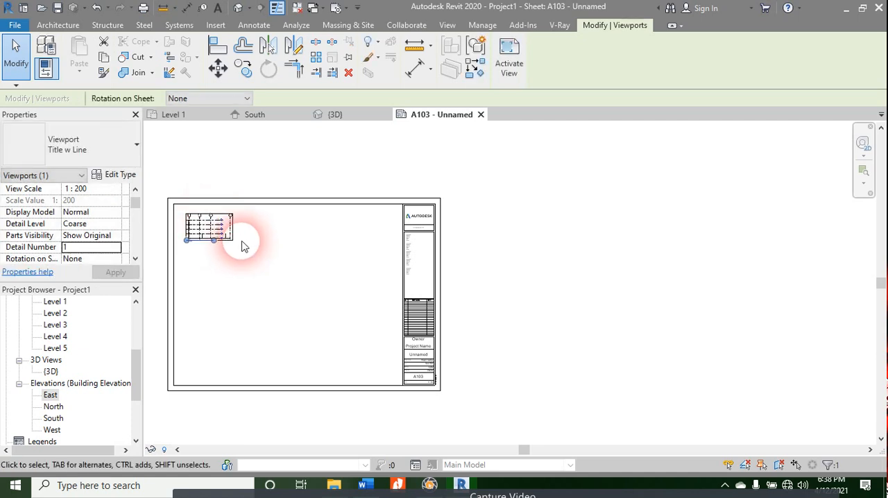
# Step: On the Level 1 floor plan, draw a vertical building section from above grid 7, across the curved wall, to below grid 8
pyautogui.scroll(5, 59, 361)
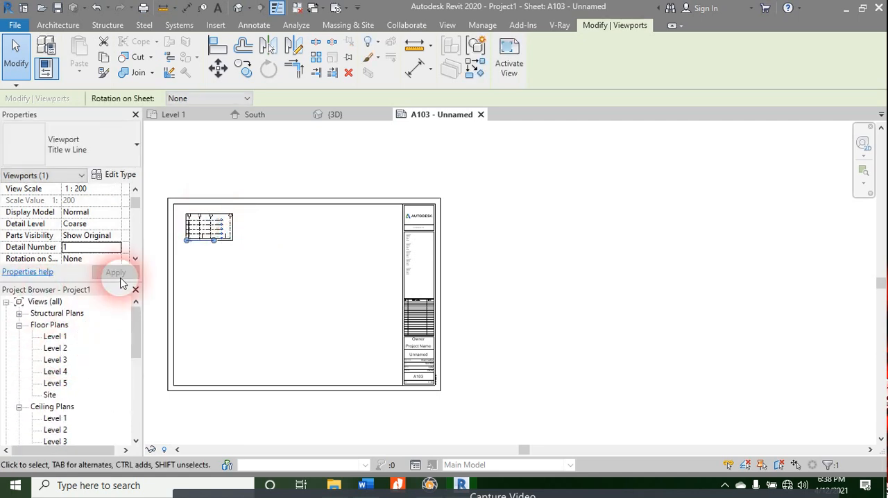
pyautogui.click(56, 337)
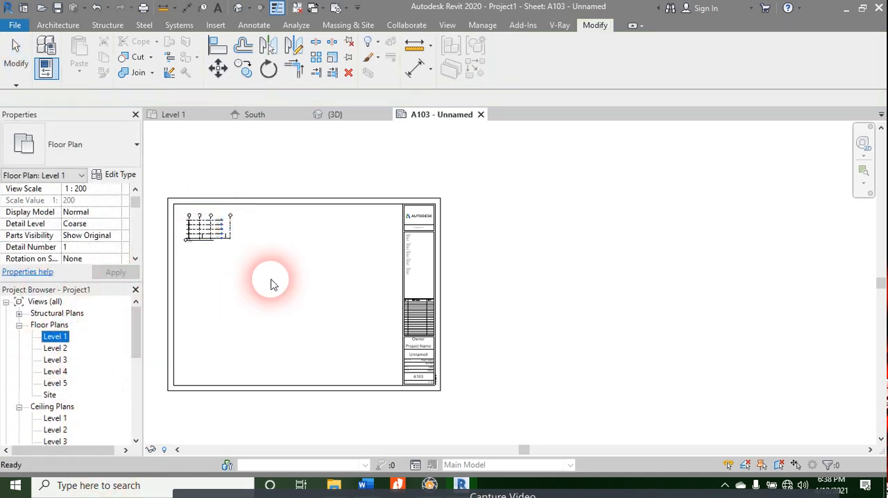
pyautogui.click(191, 115)
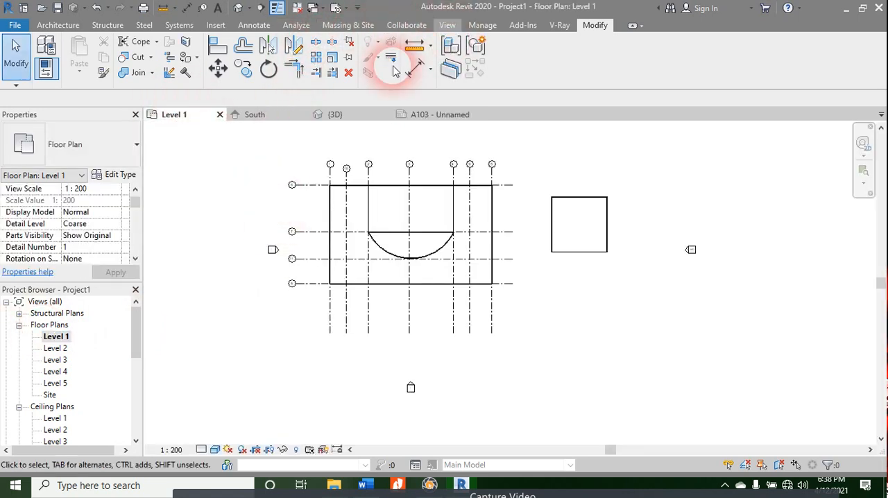
pyautogui.click(392, 52)
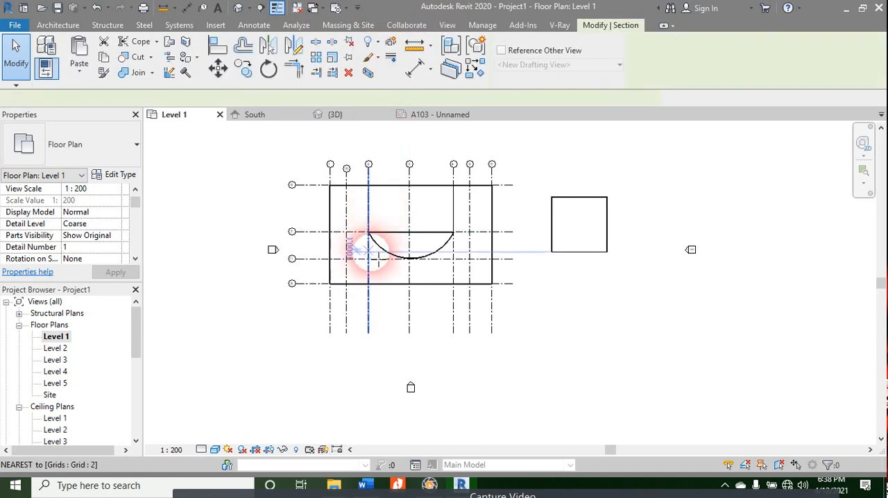
pyautogui.scroll(3, 378, 243)
pyautogui.click(403, 194)
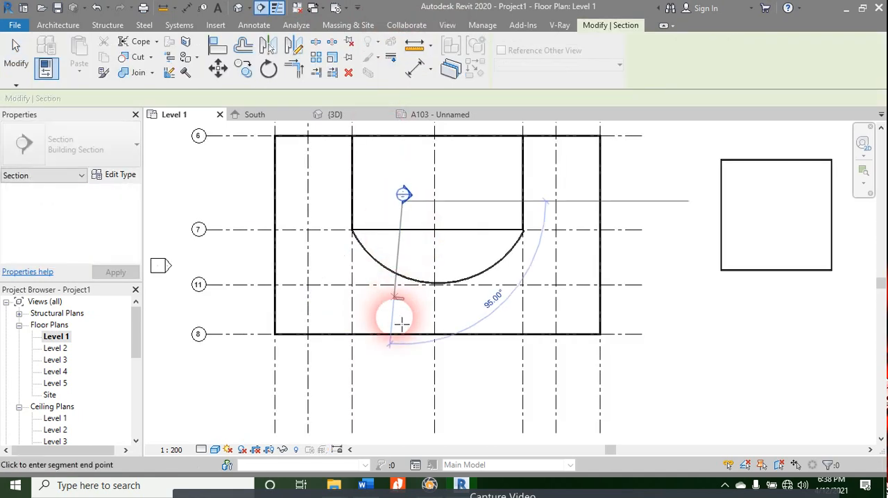
pyautogui.click(403, 379)
pyautogui.press('Escape')
pyautogui.press('Escape')
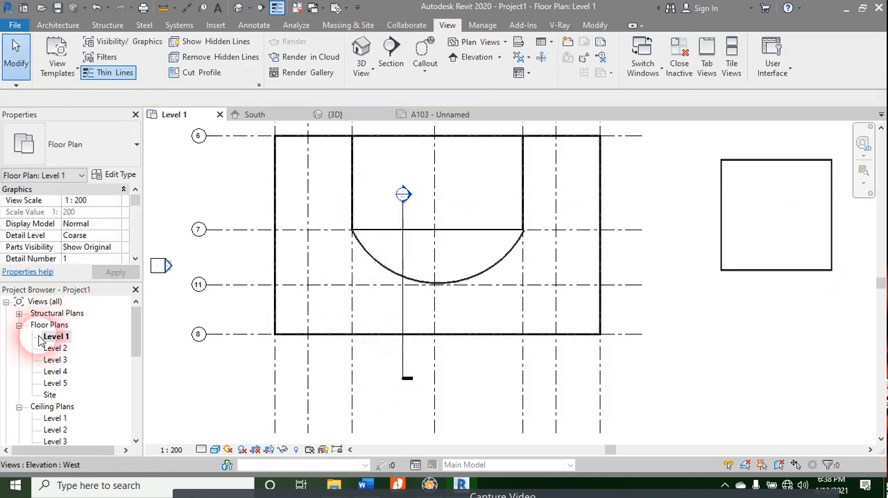
# Step: Place the Section 1 view on sheet A103 directly below the East elevation viewport
pyautogui.scroll(-6, 40, 340)
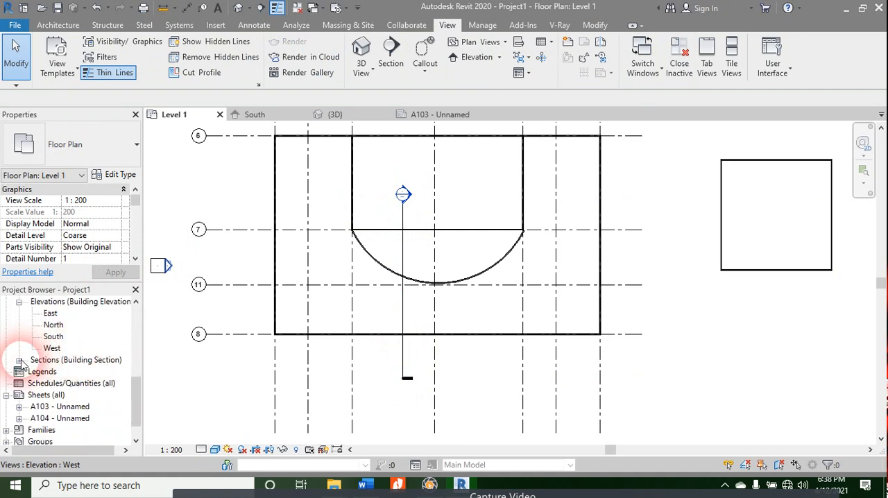
pyautogui.click(19, 360)
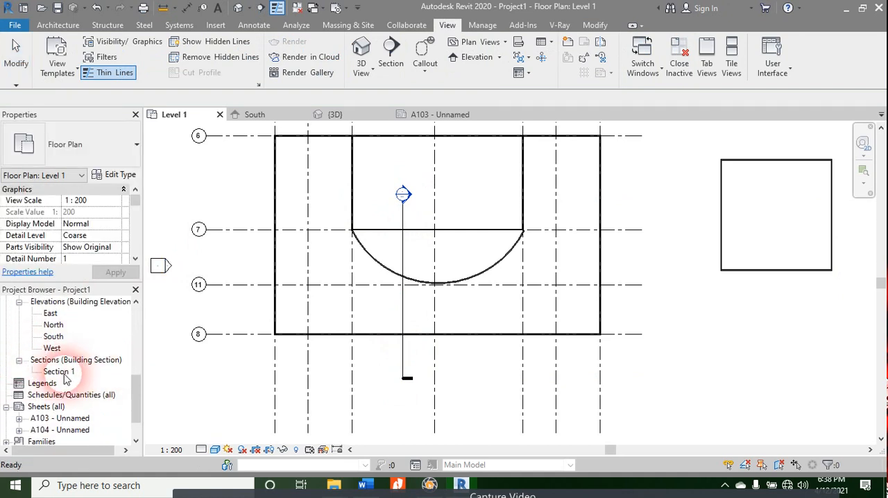
pyautogui.click(437, 114)
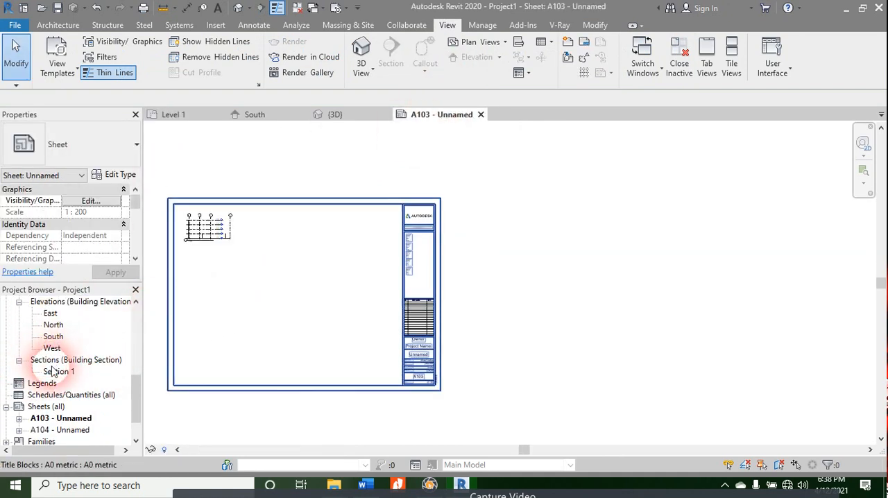
pyautogui.moveTo(52, 373); pyautogui.dragTo(143, 375)
pyautogui.moveTo(276, 323); pyautogui.dragTo(277, 325)
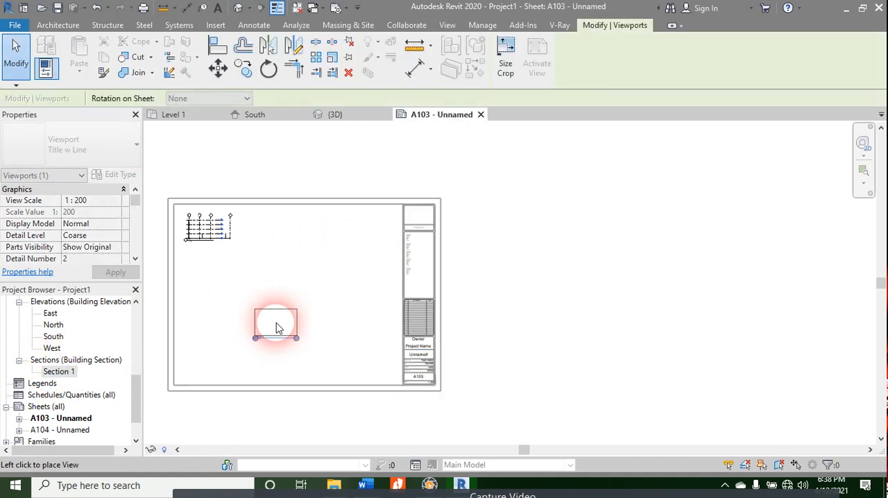
pyautogui.scroll(2, 271, 277)
pyautogui.scroll(1, 202, 236)
pyautogui.moveTo(202, 236); pyautogui.dragTo(451, 276, button='middle')
pyautogui.click(380, 284)
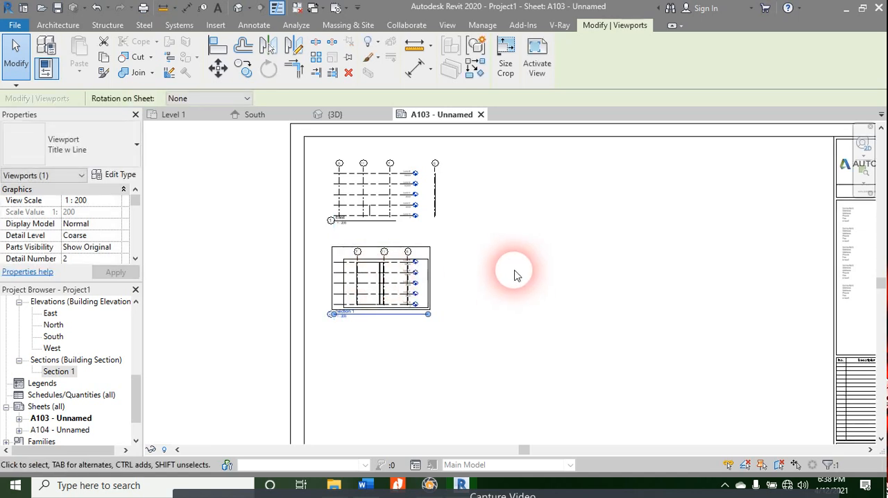
# Step: Try to place the Level 2 ceiling plan on sheet A103
pyautogui.scroll(3, 54, 326)
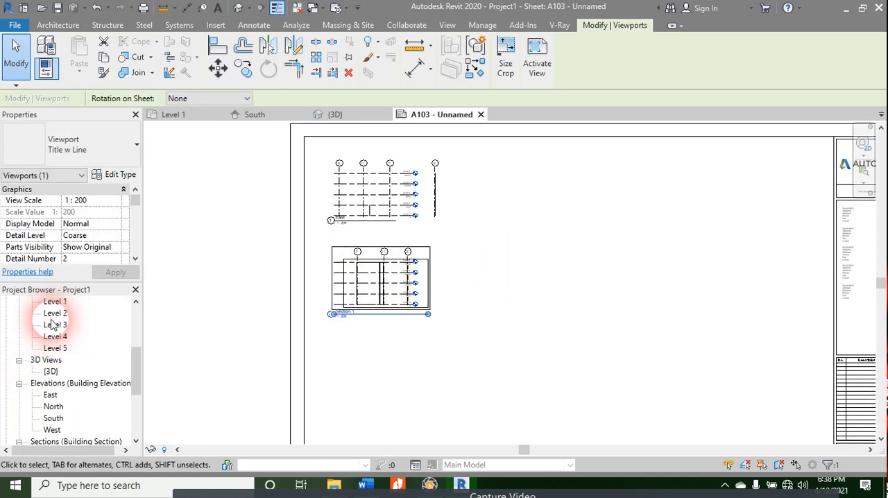
pyautogui.click(54, 317)
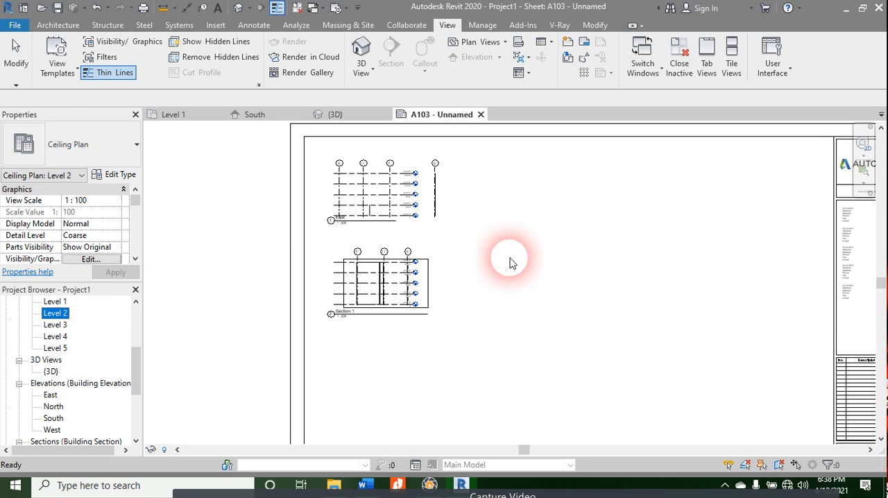
pyautogui.moveTo(510, 264); pyautogui.dragTo(510, 263)
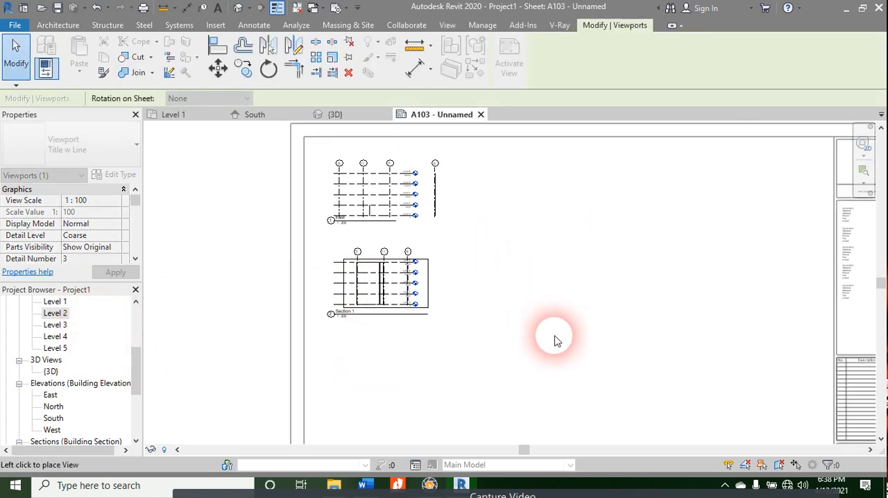
pyautogui.scroll(-4, 510, 284)
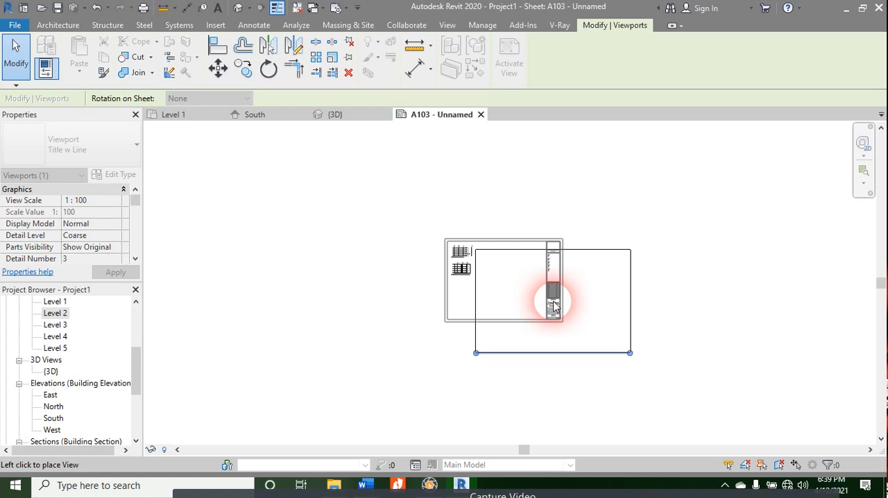
pyautogui.click(553, 305)
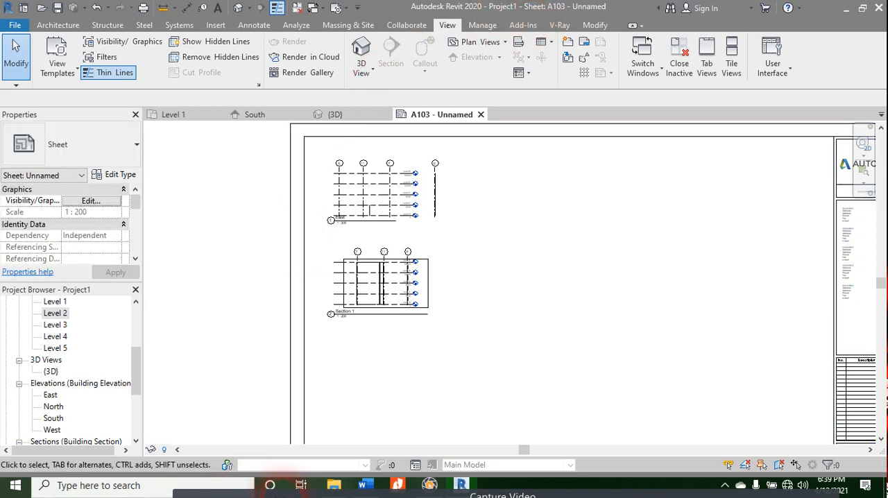
# Step: Switch to Word and review the Views and Floors topics in the course contents table
pyautogui.click(375, 488)
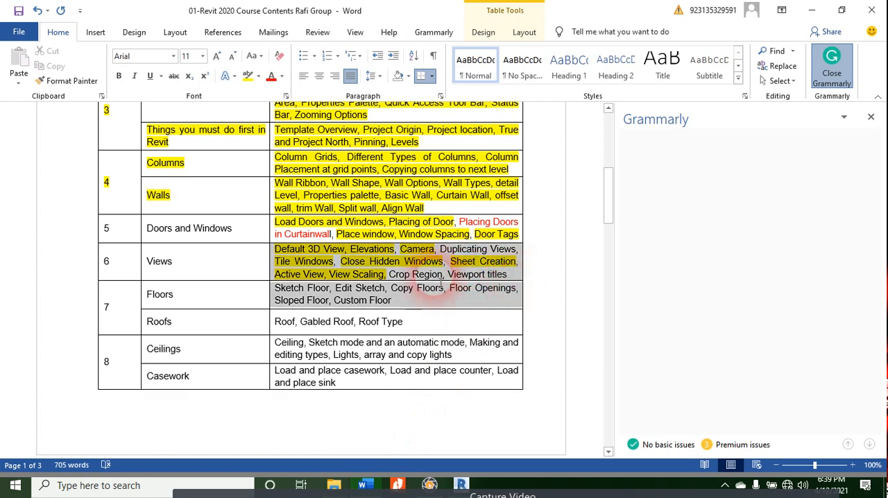
pyautogui.moveTo(340, 279)
pyautogui.mouseDown()
pyautogui.moveTo(383, 281)
pyautogui.moveTo(403, 308)
pyautogui.moveTo(278, 280)
pyautogui.moveTo(423, 327)
pyautogui.moveTo(414, 310)
pyautogui.moveTo(363, 300)
pyautogui.moveTo(300, 306)
pyautogui.moveTo(277, 289)
pyautogui.mouseUp()
pyautogui.click(276, 289)
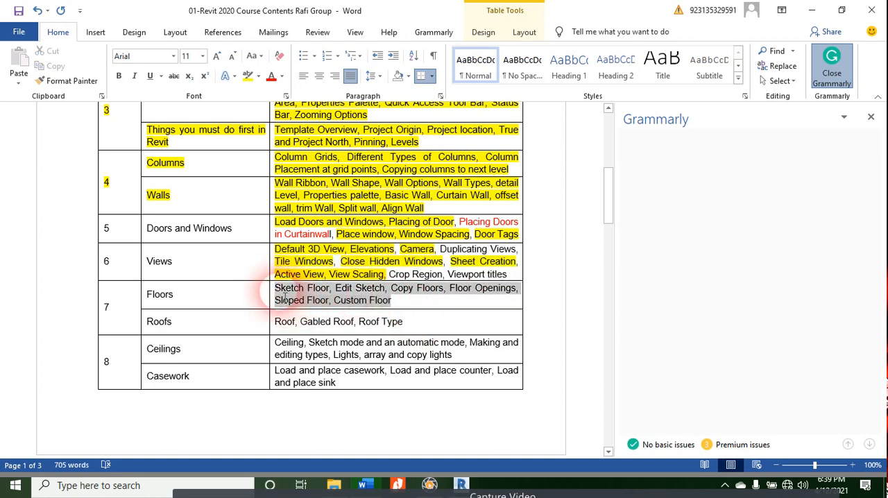
pyautogui.click(460, 484)
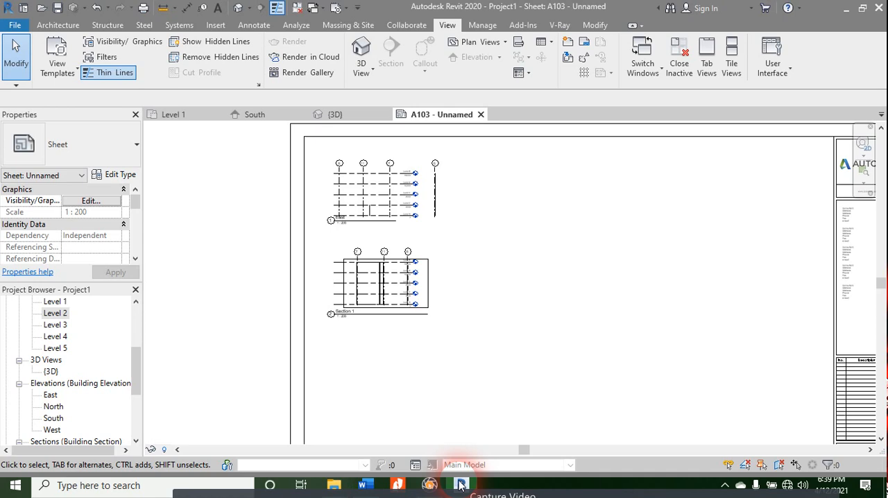
pyautogui.click(375, 444)
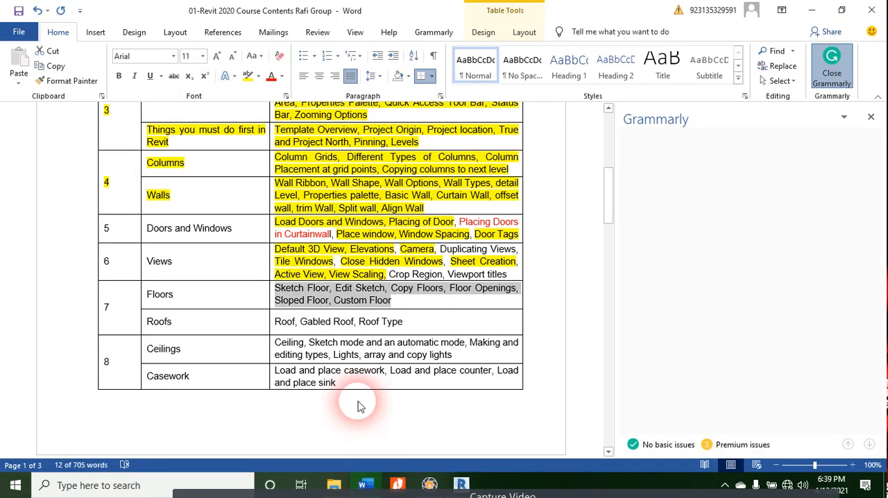
pyautogui.click(430, 309)
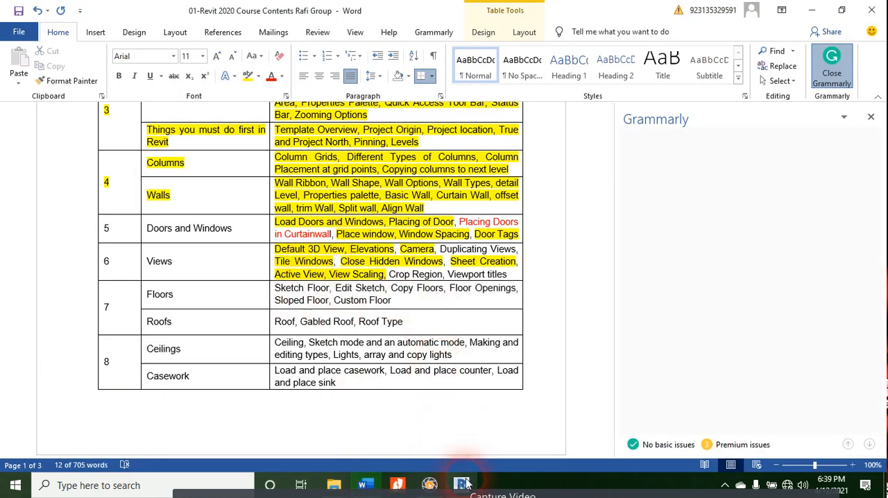
# Step: Switch back to Revit and examine the section marker's detail and sheet reference on the Level 1 floor plan
pyautogui.click(461, 483)
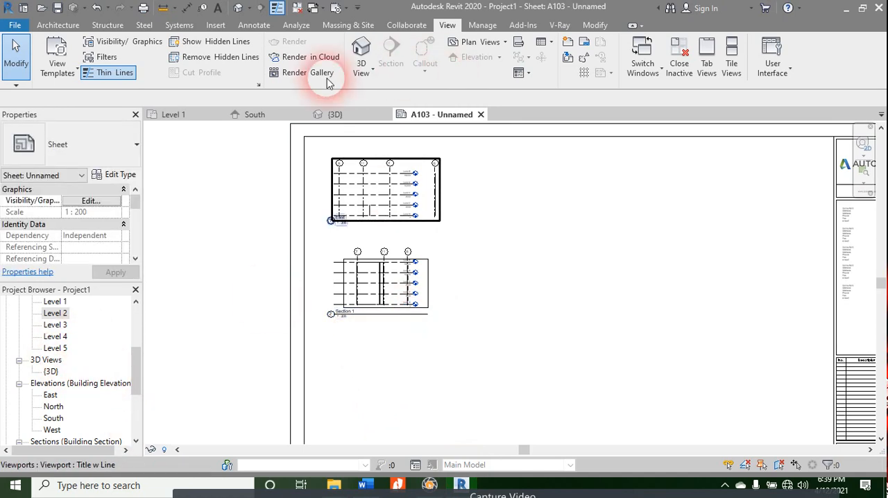
pyautogui.click(186, 114)
pyautogui.scroll(4, 386, 222)
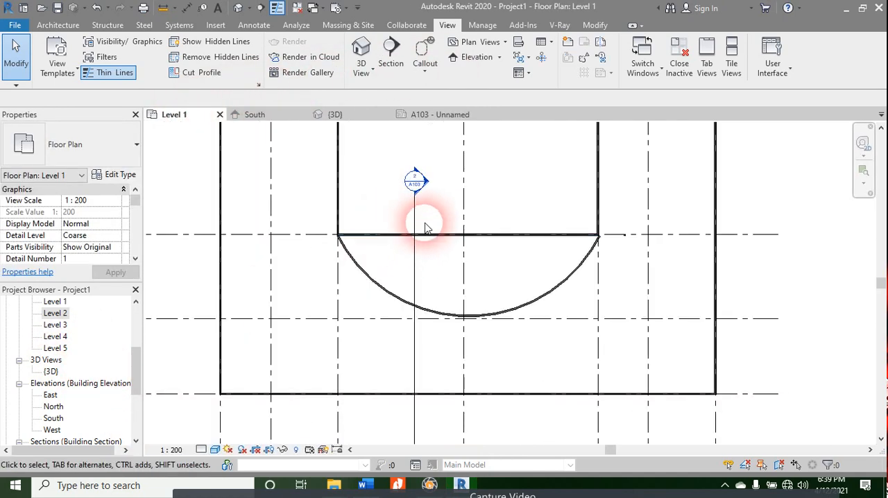
pyautogui.moveTo(584, 287); pyautogui.dragTo(566, 311, button='middle')
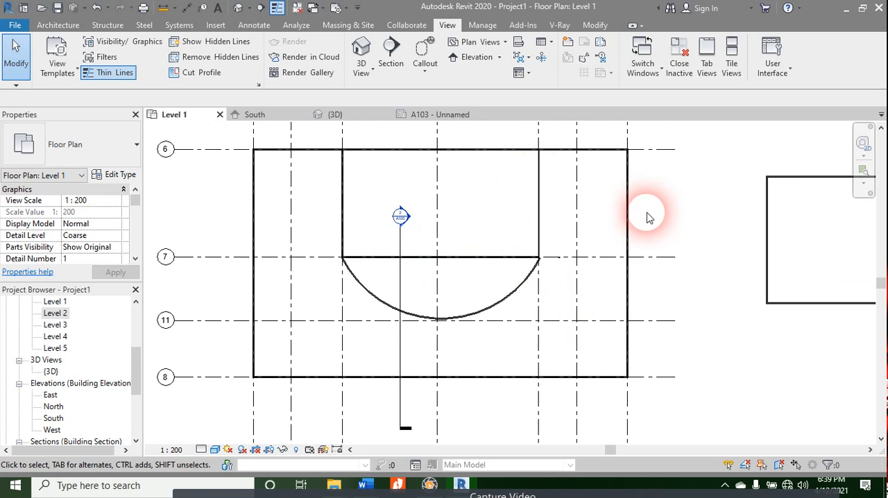
# Step: Start an architectural floor on Level 1 and sketch a rectangular boundary along the outer faces of the building's exterior walls
pyautogui.click(58, 25)
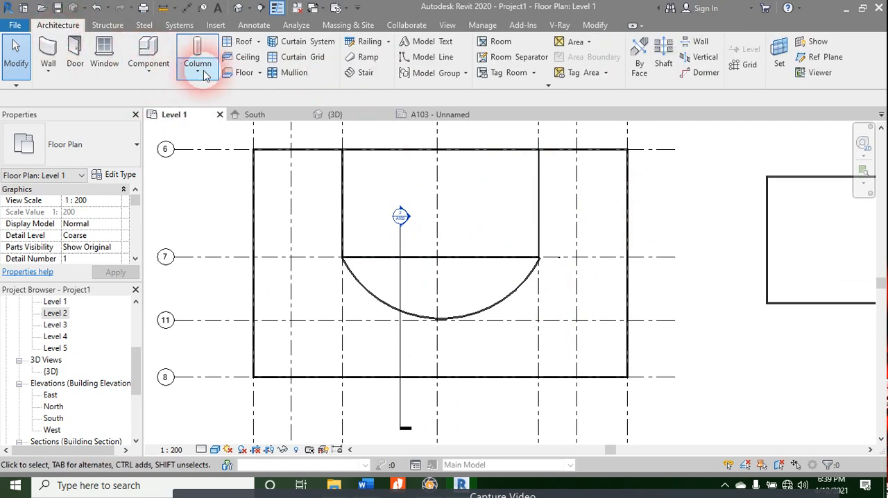
pyautogui.click(259, 73)
pyautogui.click(263, 94)
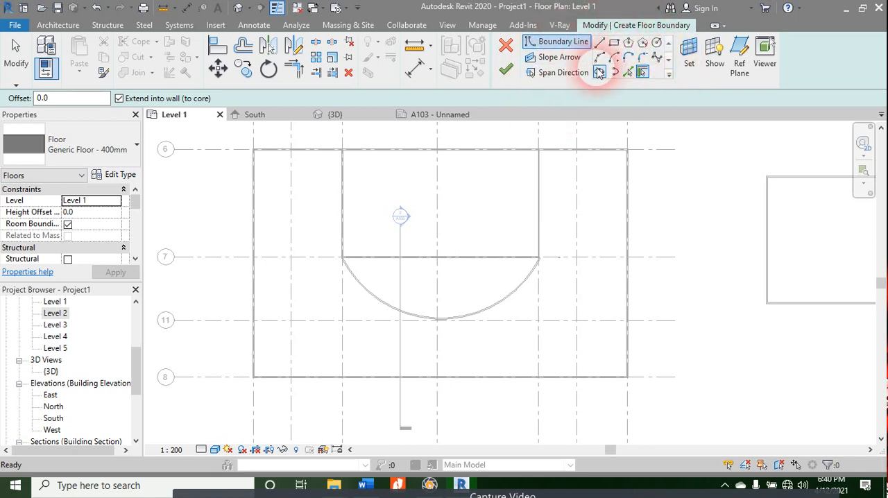
pyautogui.click(614, 42)
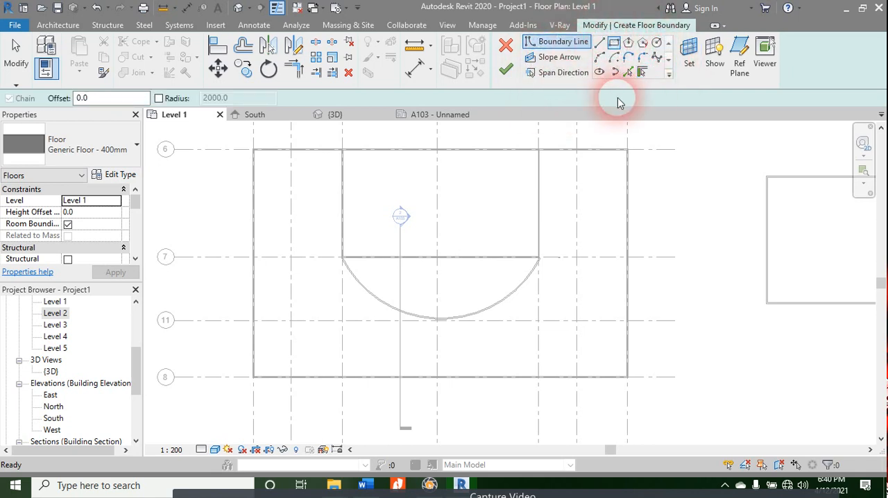
pyautogui.scroll(5, 250, 152)
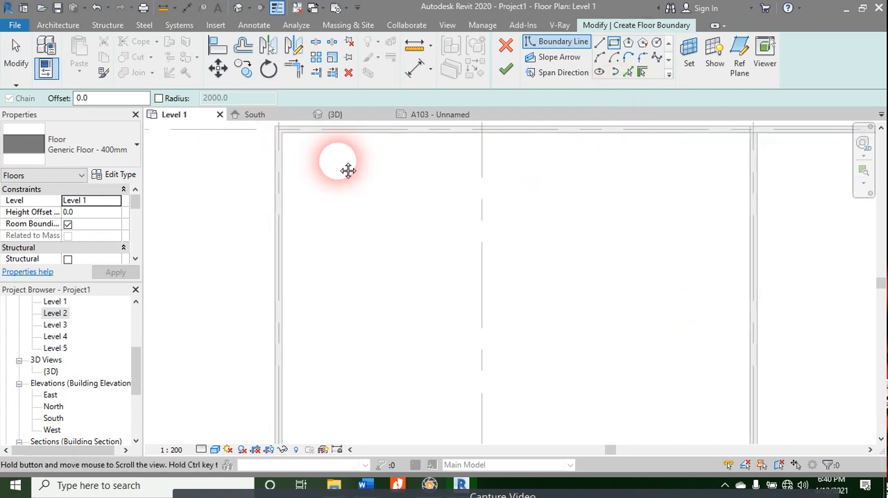
pyautogui.moveTo(348, 171); pyautogui.dragTo(301, 310, button='middle')
pyautogui.scroll(3, 246, 291)
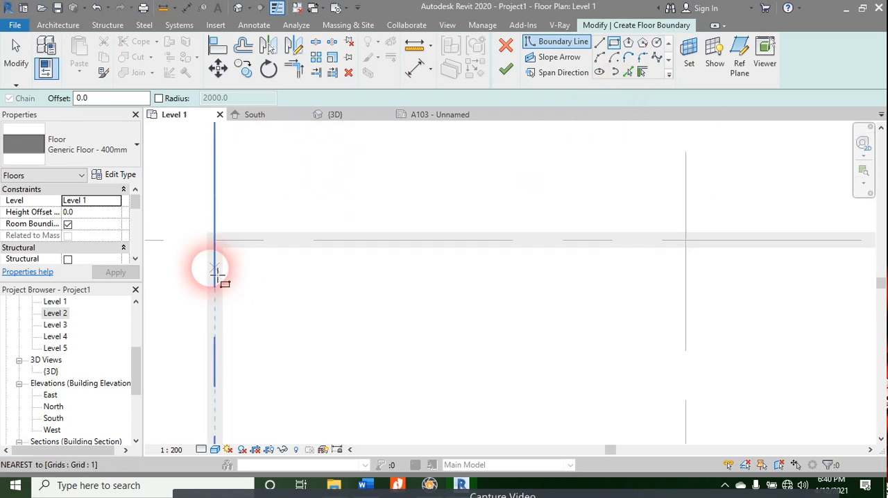
pyautogui.click(205, 234)
pyautogui.scroll(-3, 312, 324)
pyautogui.moveTo(402, 340); pyautogui.dragTo(254, 180, button='middle')
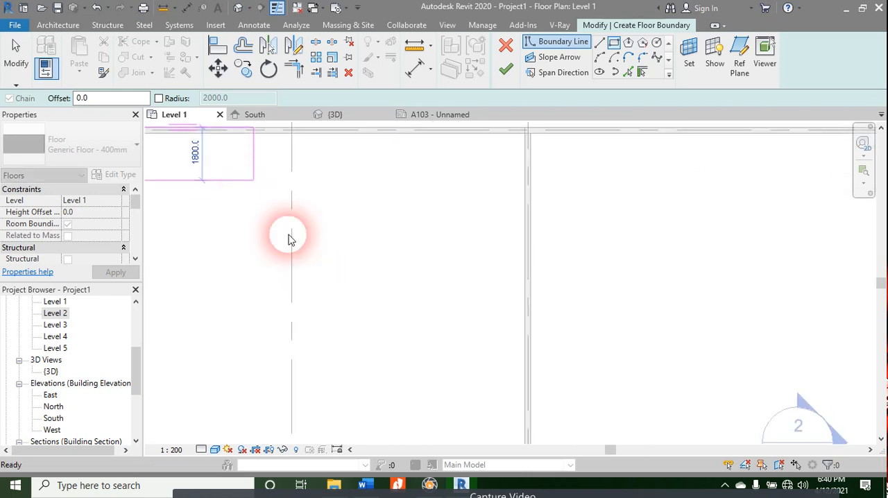
pyautogui.scroll(-4, 424, 374)
pyautogui.moveTo(586, 394); pyautogui.dragTo(458, 216, button='middle')
pyautogui.scroll(-3, 478, 250)
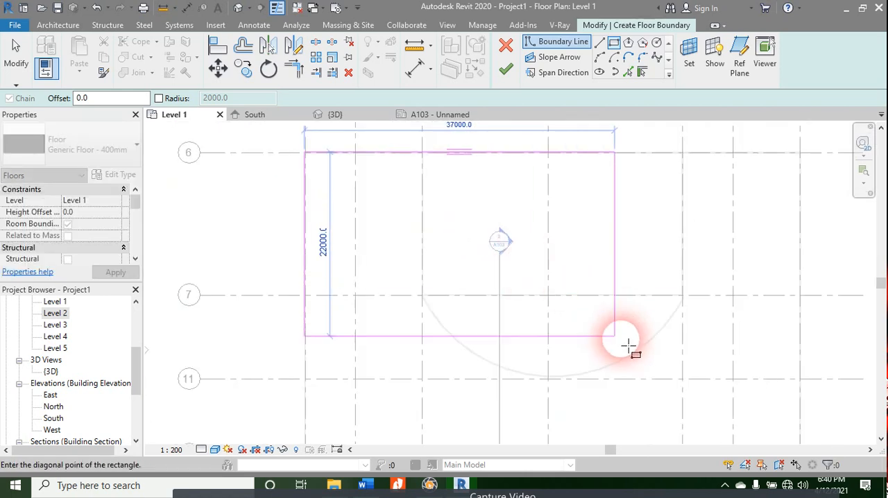
pyautogui.moveTo(628, 345); pyautogui.dragTo(343, 190, button='middle')
pyautogui.scroll(3, 527, 319)
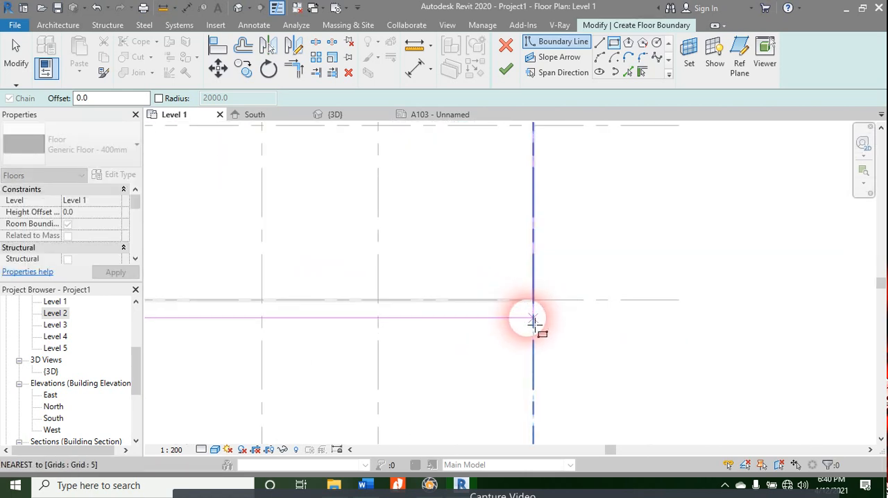
pyautogui.scroll(3, 533, 319)
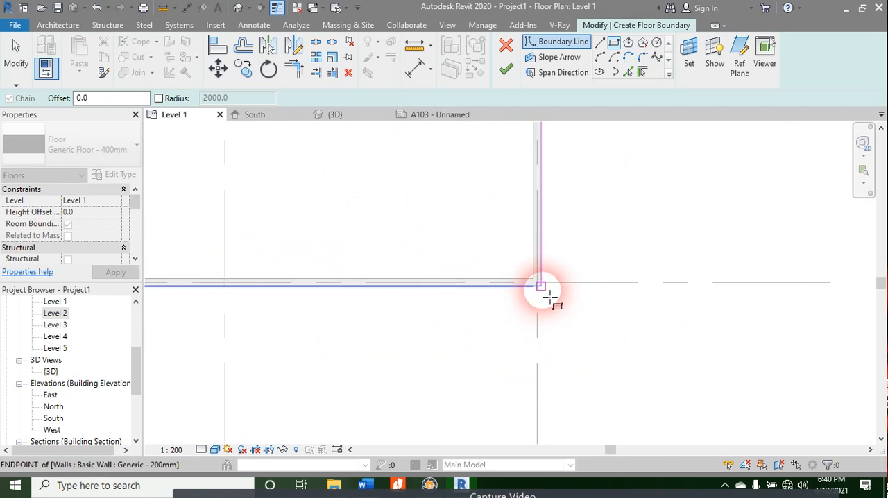
pyautogui.click(548, 296)
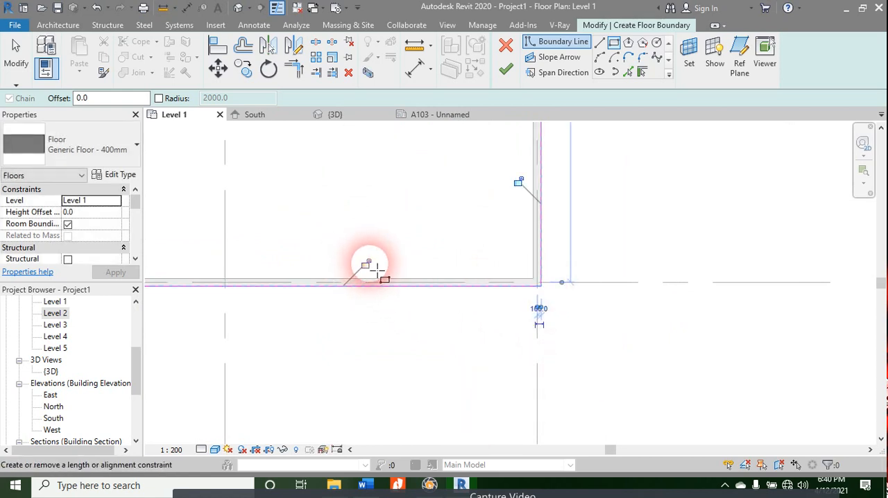
# Step: Lock all four floor boundary lines to the exterior walls
pyautogui.click(367, 264)
pyautogui.click(519, 182)
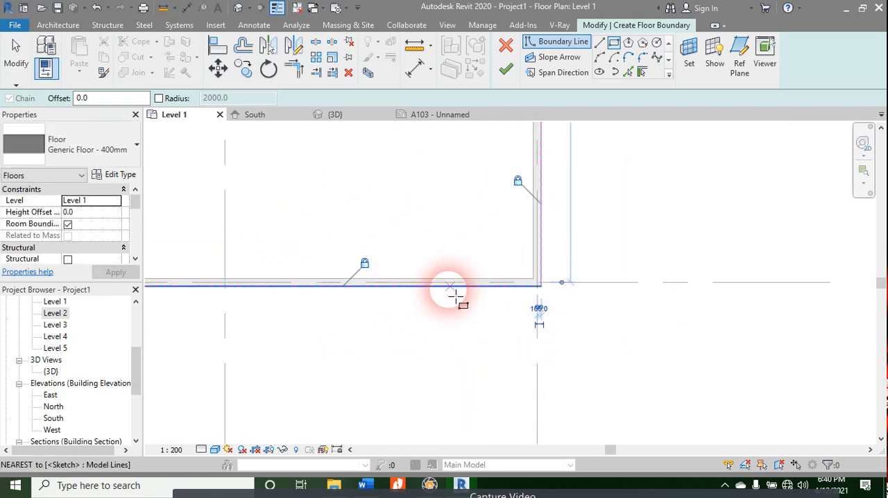
pyautogui.scroll(-2, 449, 288)
pyautogui.moveTo(414, 192); pyautogui.dragTo(584, 494, button='middle')
pyautogui.scroll(-2, 493, 251)
pyautogui.moveTo(502, 236); pyautogui.dragTo(530, 452, button='middle')
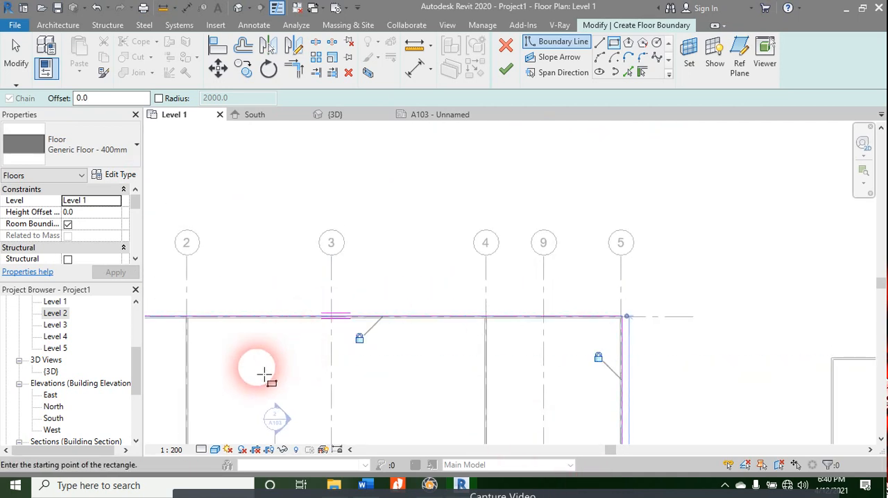
pyautogui.moveTo(264, 375); pyautogui.dragTo(813, 281, button='middle')
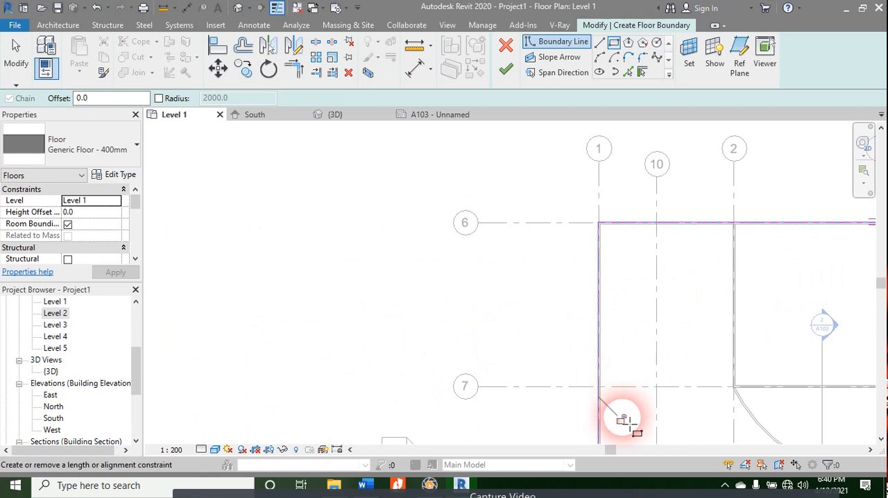
pyautogui.scroll(-3, 621, 340)
pyautogui.moveTo(620, 341); pyautogui.dragTo(396, 264, button='middle')
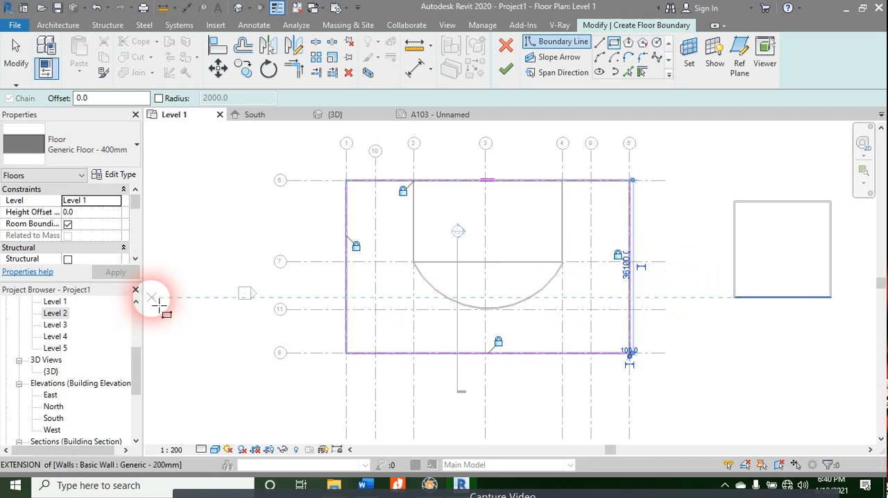
# Step: Choose the Generic Floor - 400mm type and finish the floor sketch
pyautogui.click(101, 151)
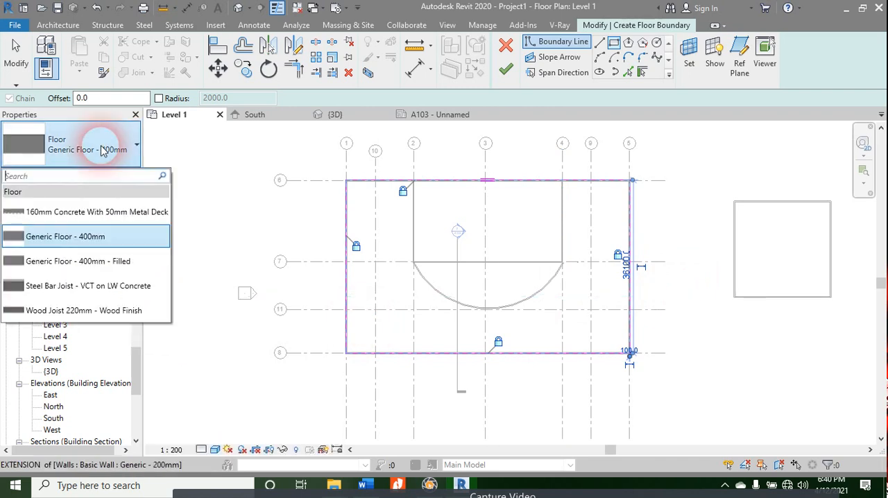
pyautogui.scroll(-5, 111, 236)
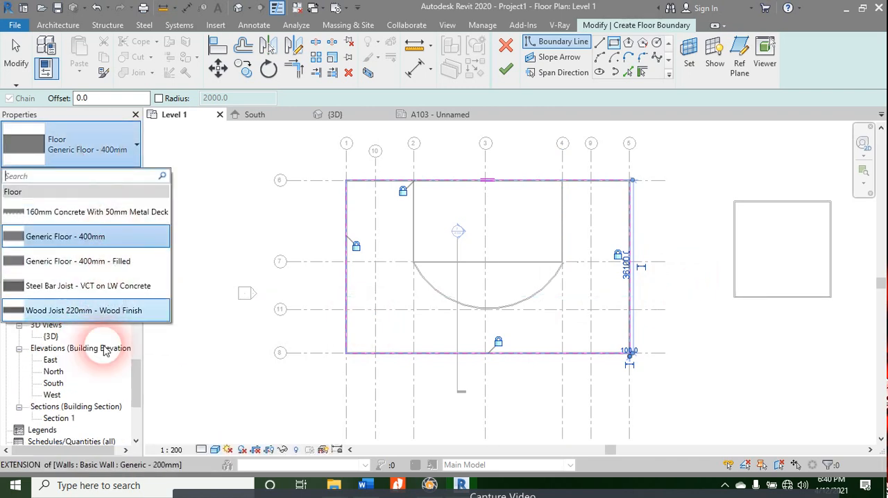
pyautogui.click(115, 247)
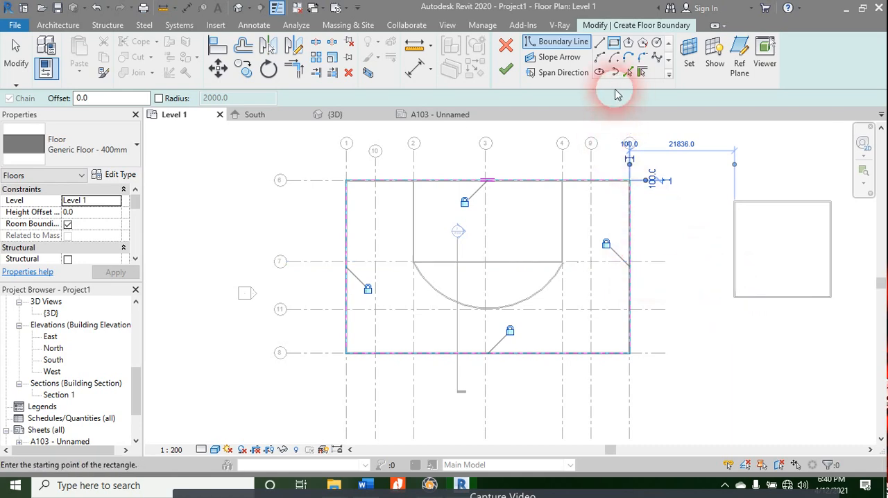
pyautogui.click(509, 71)
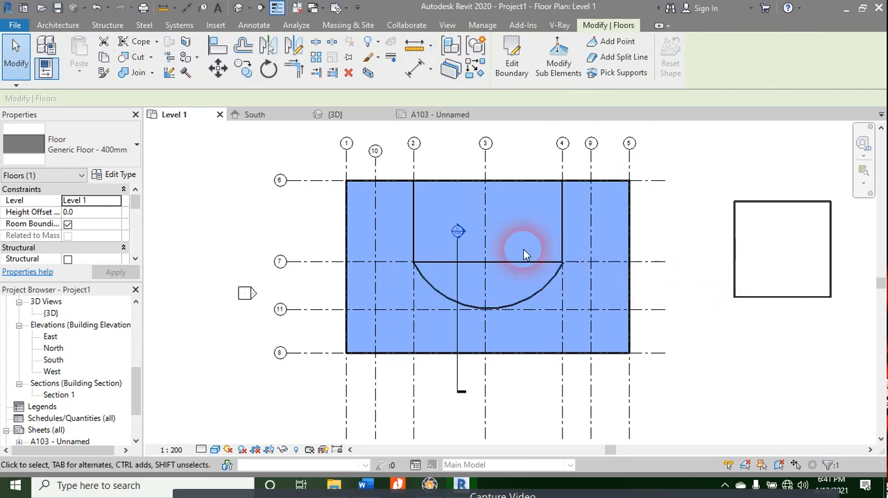
# Step: Open the 3D view and select the new floor at the base of the exterior walls
pyautogui.click(691, 218)
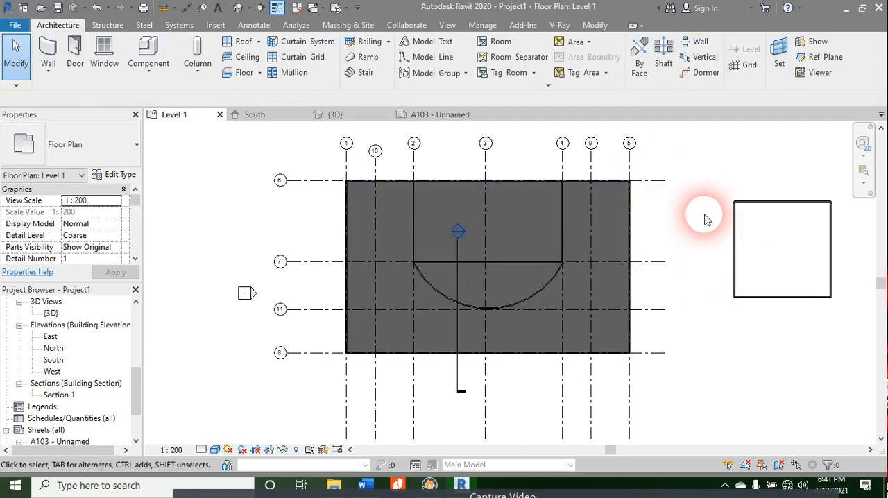
pyautogui.click(351, 118)
pyautogui.scroll(-3, 511, 318)
pyautogui.keyDown('shift'); pyautogui.moveTo(641, 382); pyautogui.dragTo(476, 353, button='middle'); pyautogui.keyUp('shift')
pyautogui.scroll(6, 492, 355)
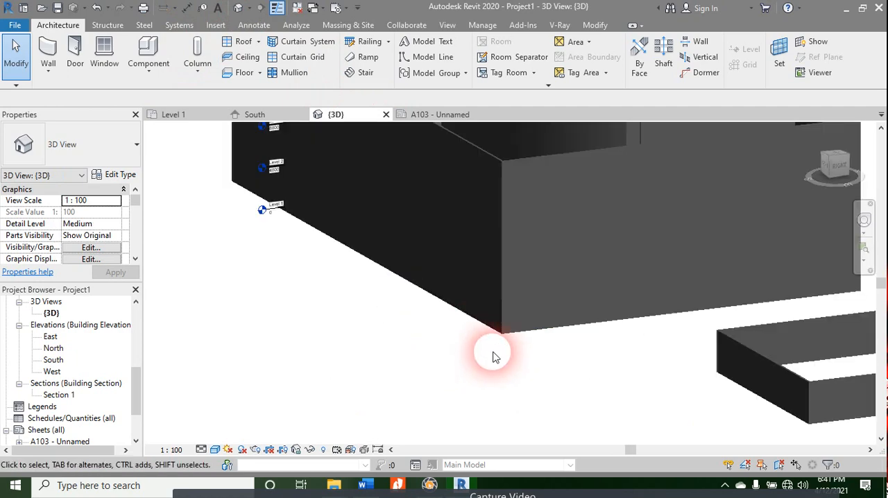
pyautogui.click(510, 321)
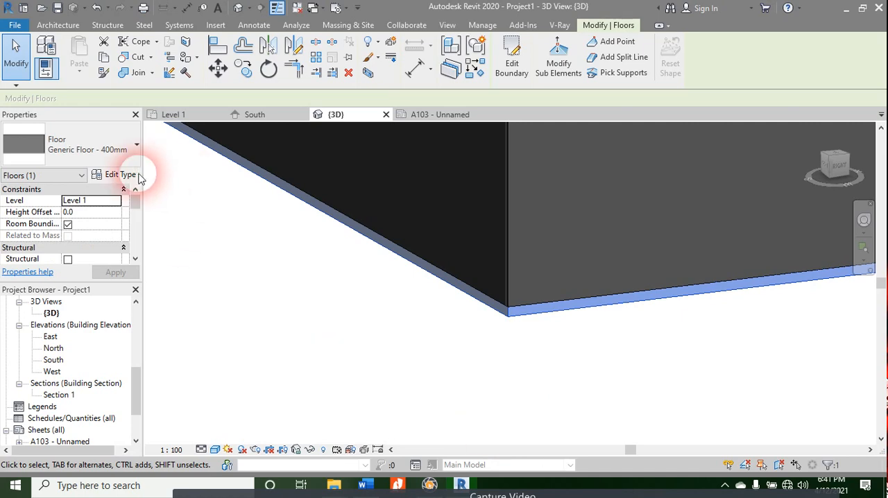
pyautogui.click(118, 175)
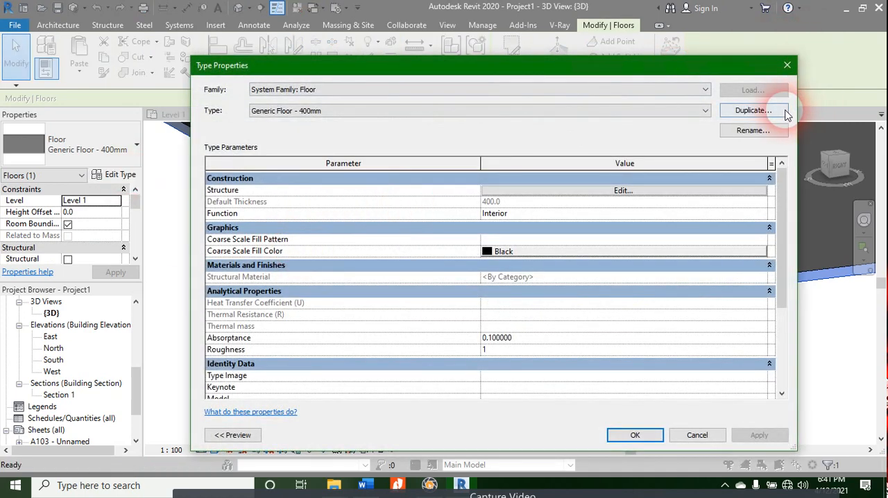
pyautogui.click(771, 111)
pyautogui.press('Escape')
pyautogui.press('Escape')
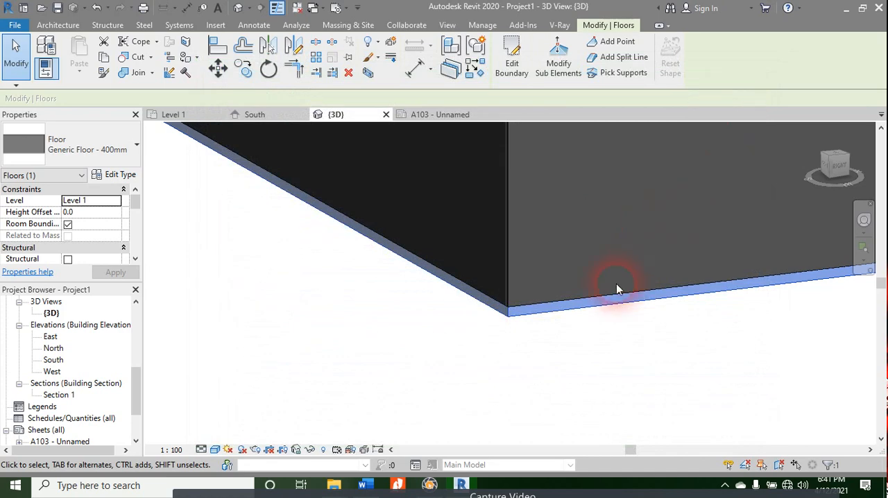
# Step: Examine the floor slab inside the building and along the bottom edge of the walls in 3D
pyautogui.scroll(-4, 604, 291)
pyautogui.keyDown('shift'); pyautogui.moveTo(465, 324); pyautogui.dragTo(535, 403, button='middle'); pyautogui.keyUp('shift')
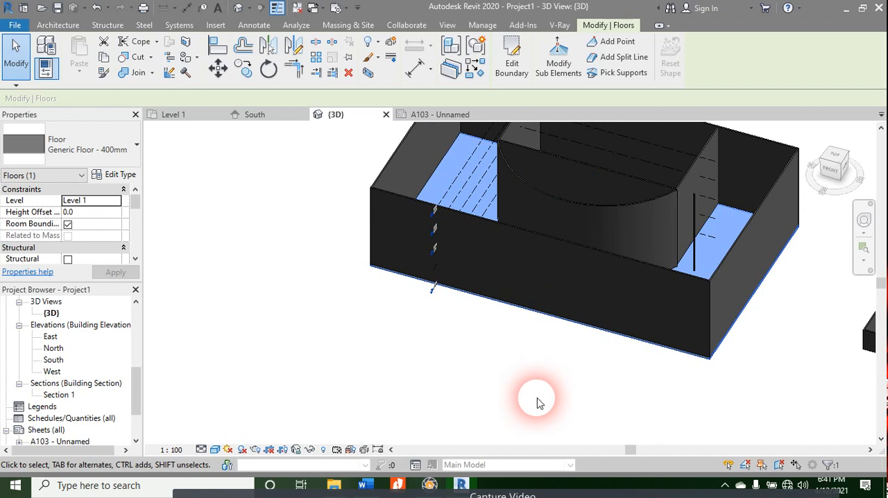
pyautogui.click(203, 238)
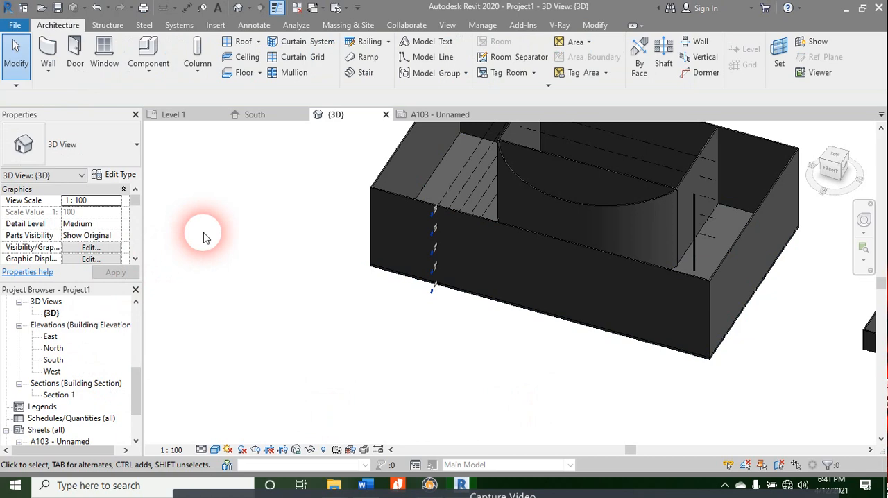
pyautogui.click(709, 368)
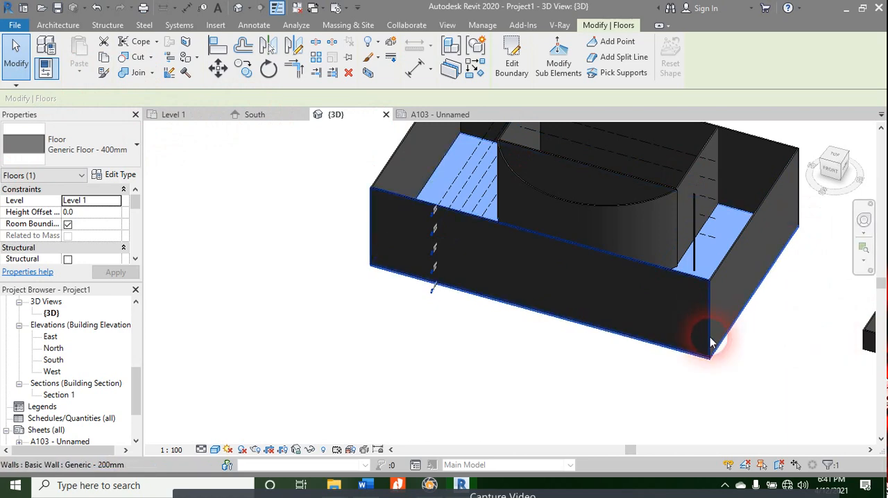
pyautogui.scroll(5, 722, 348)
pyautogui.keyDown('shift'); pyautogui.moveTo(740, 351); pyautogui.dragTo(726, 321, button='middle'); pyautogui.keyUp('shift')
# Step: Return to the Level 1 floor plan and set its visual style to Hidden Line
pyautogui.click(200, 116)
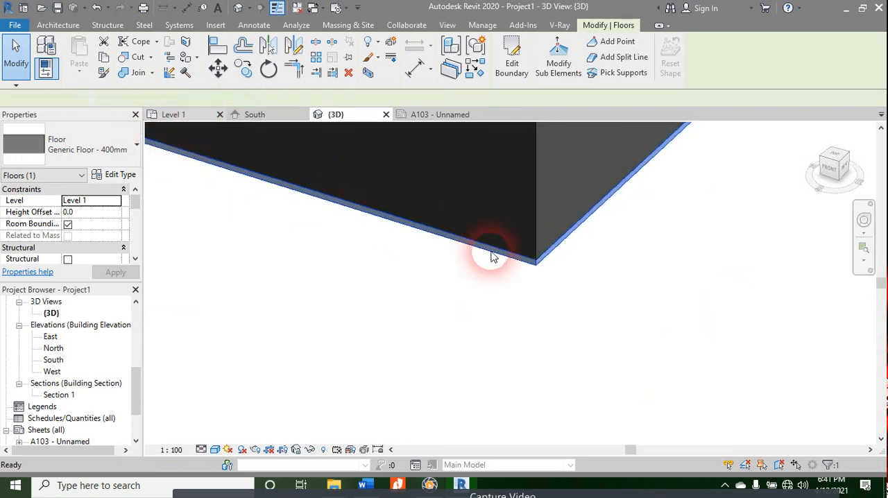
pyautogui.press('Escape')
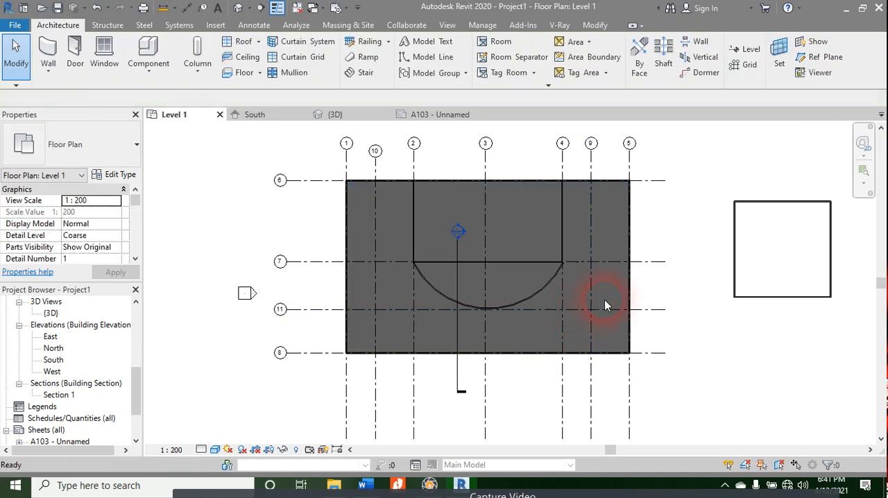
pyautogui.click(215, 449)
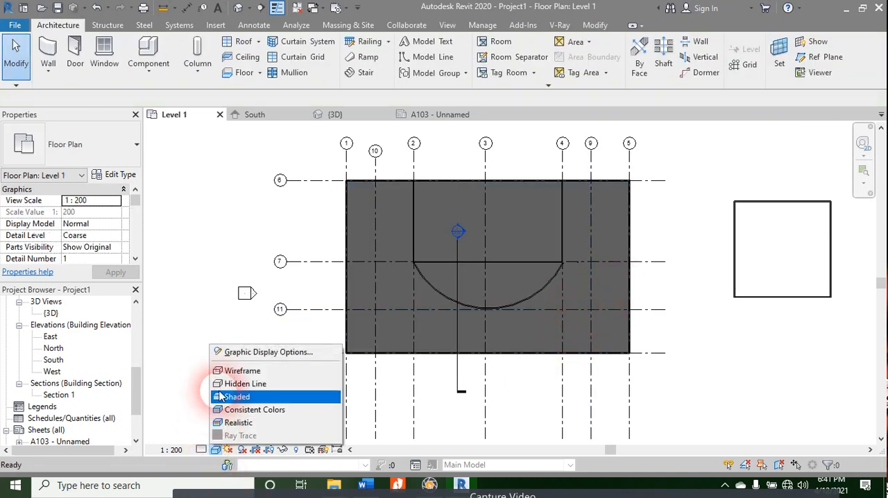
pyautogui.click(226, 384)
# Step: Examine how the walls, arc and grids display on the Level 1 plan in the Hidden Line style
pyautogui.scroll(2, 481, 241)
pyautogui.moveTo(552, 246); pyautogui.dragTo(440, 257, button='middle')
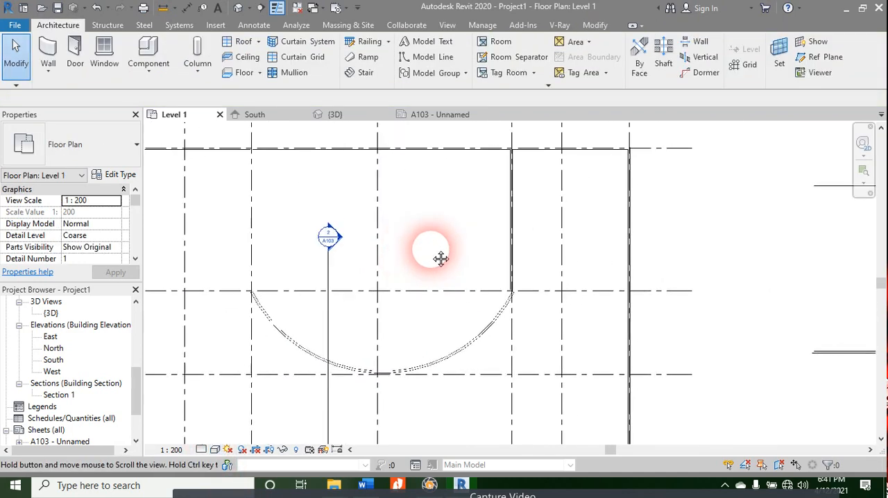
pyautogui.moveTo(417, 310); pyautogui.dragTo(594, 239, button='middle')
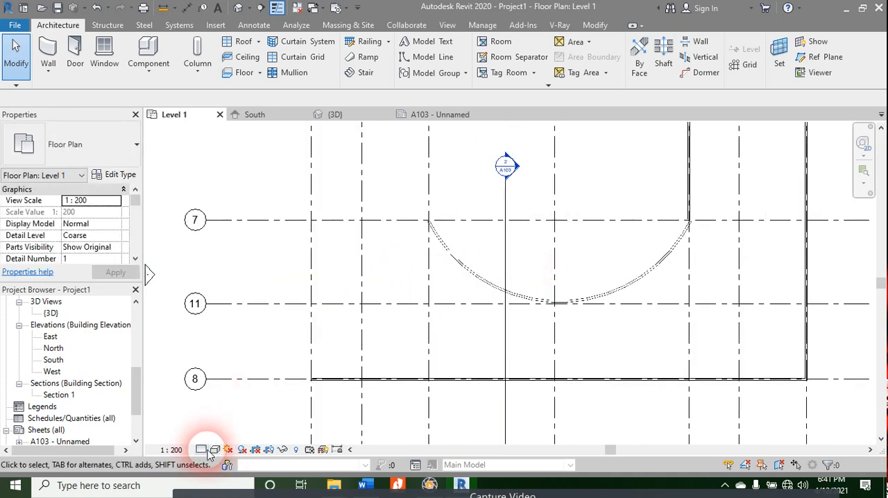
pyautogui.scroll(-3, 490, 264)
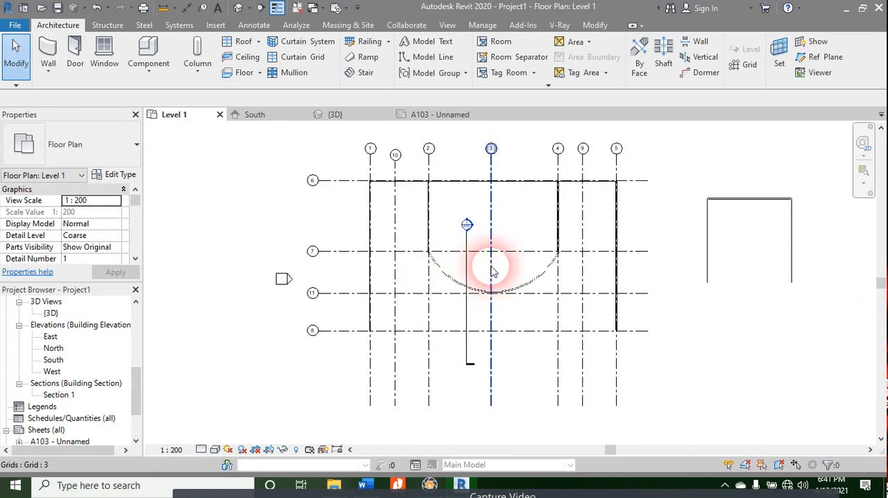
pyautogui.click(478, 292)
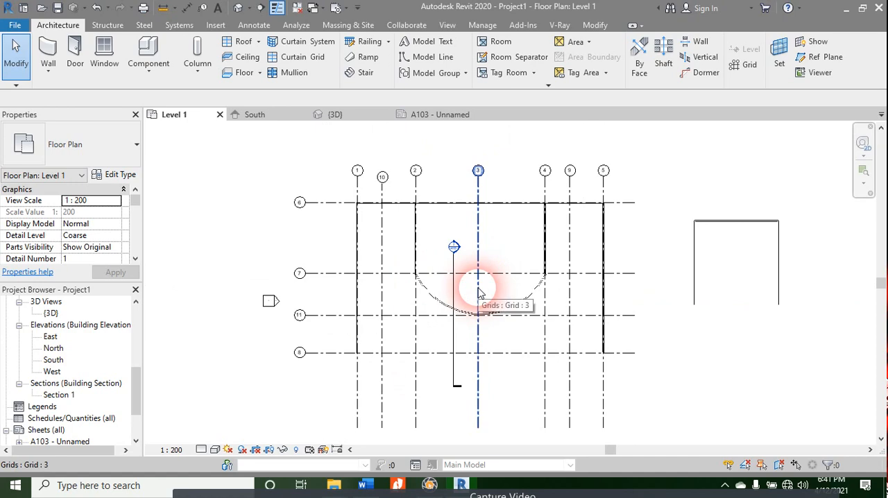
pyautogui.click(511, 258)
pyautogui.scroll(3, 521, 242)
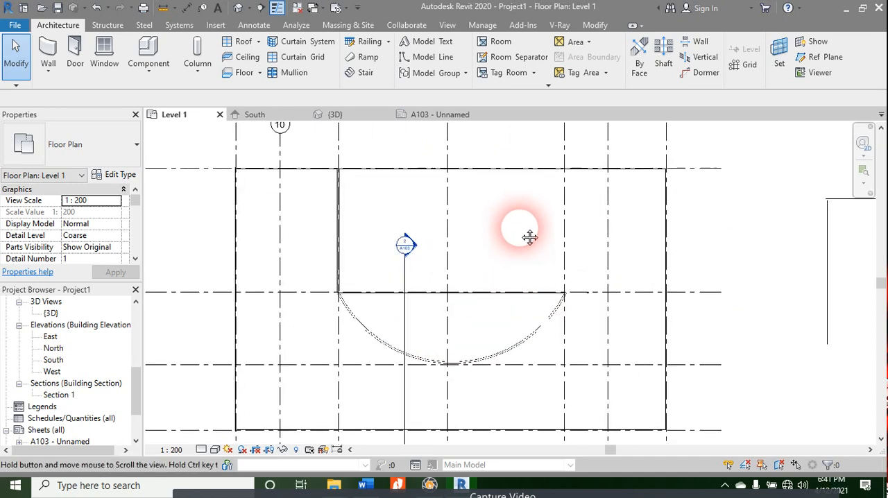
pyautogui.moveTo(530, 236); pyautogui.dragTo(514, 269, button='middle')
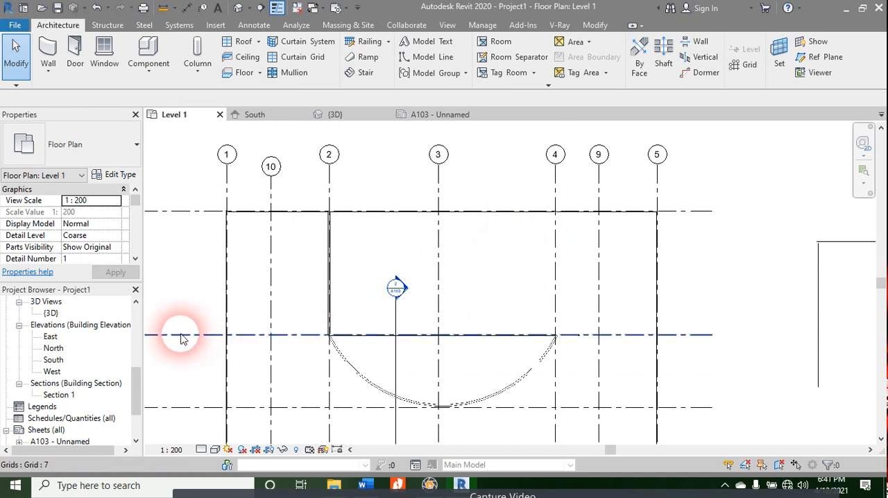
# Step: Set the Level 1 floor plan's visual style to Shaded and inspect the floor between the exterior walls
pyautogui.scroll(-2, 539, 277)
pyautogui.click(215, 450)
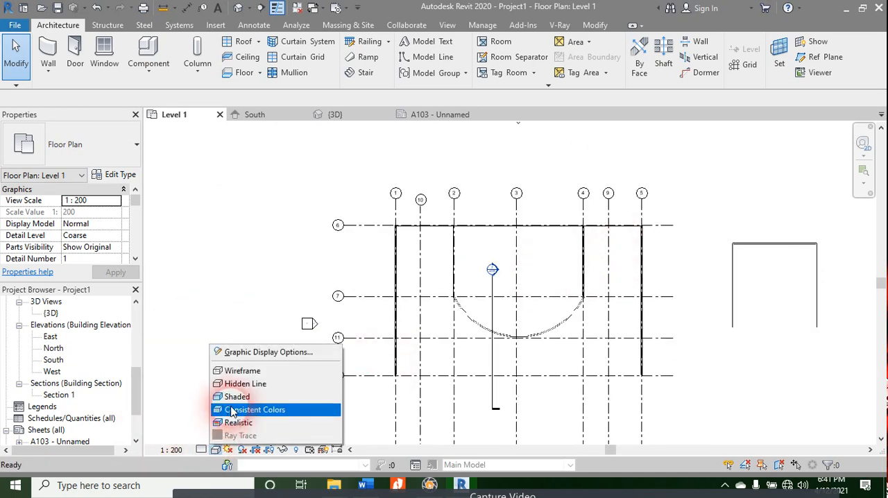
pyautogui.click(235, 396)
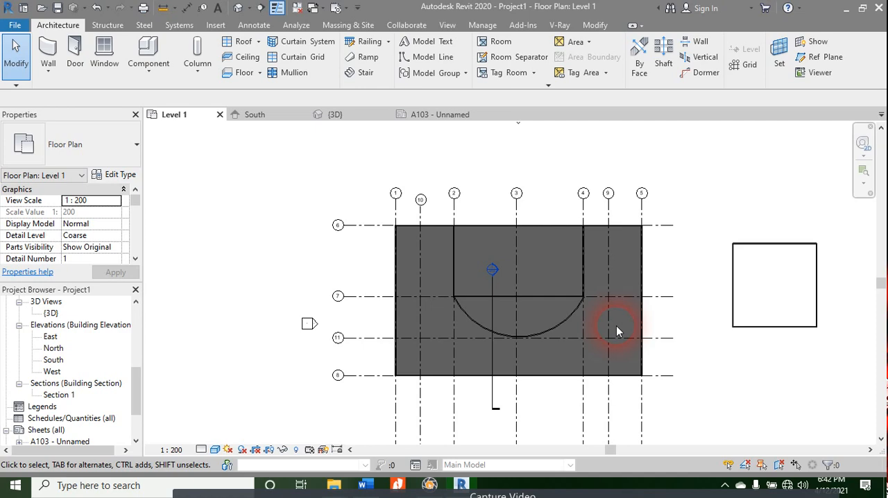
pyautogui.scroll(3, 623, 247)
pyautogui.scroll(-2, 622, 247)
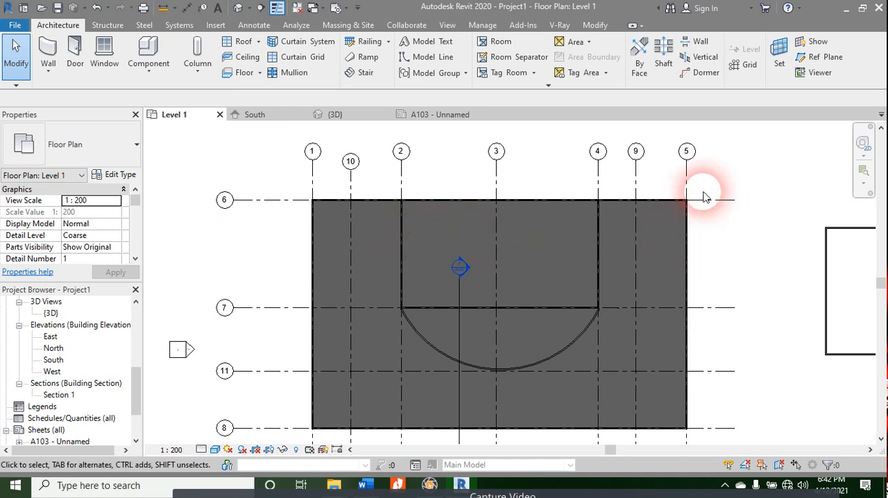
# Step: Select the elements around the building corner at grids 5 and 6 and filter the selection to Floors only
pyautogui.scroll(5, 694, 200)
pyautogui.scroll(2, 576, 209)
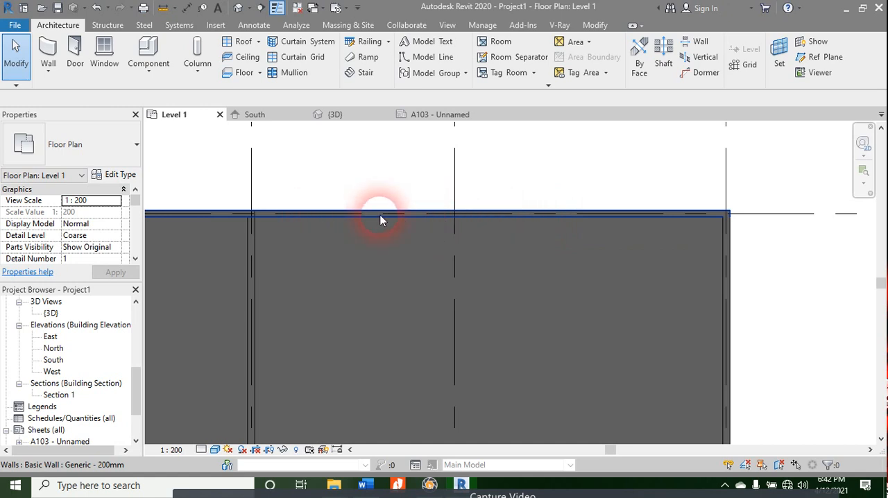
pyautogui.scroll(-3, 420, 219)
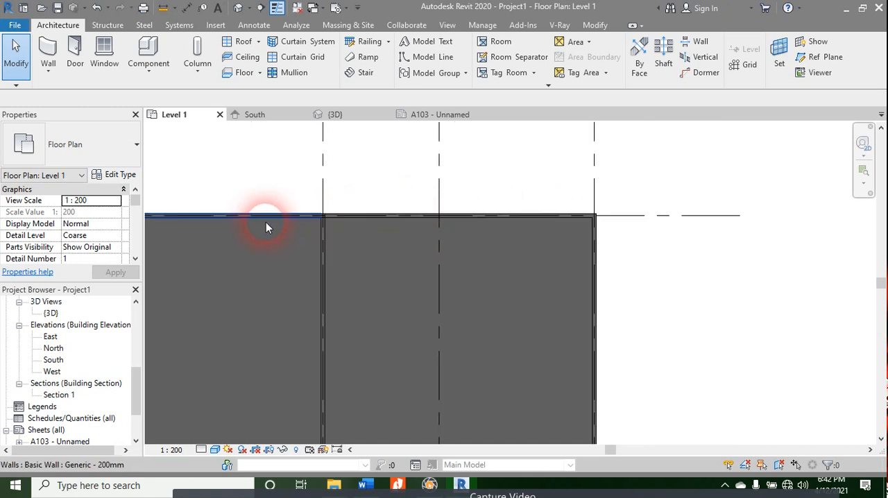
pyautogui.moveTo(645, 179); pyautogui.dragTo(430, 318)
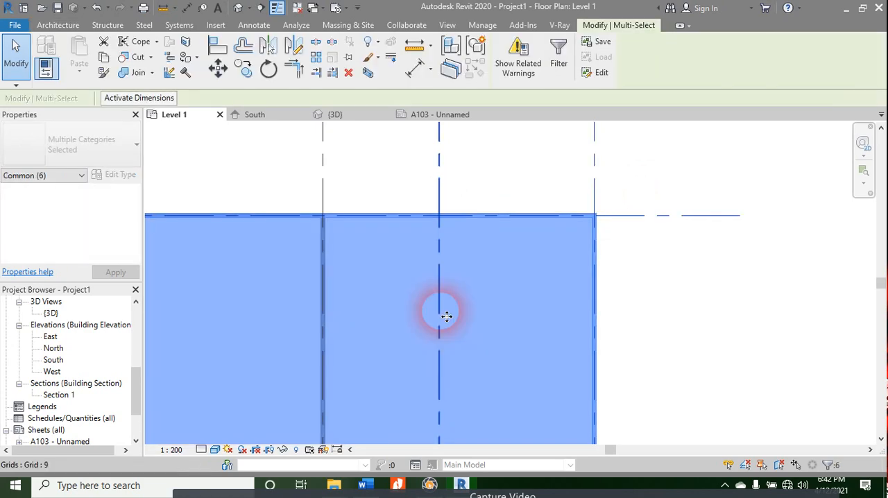
pyautogui.click(559, 59)
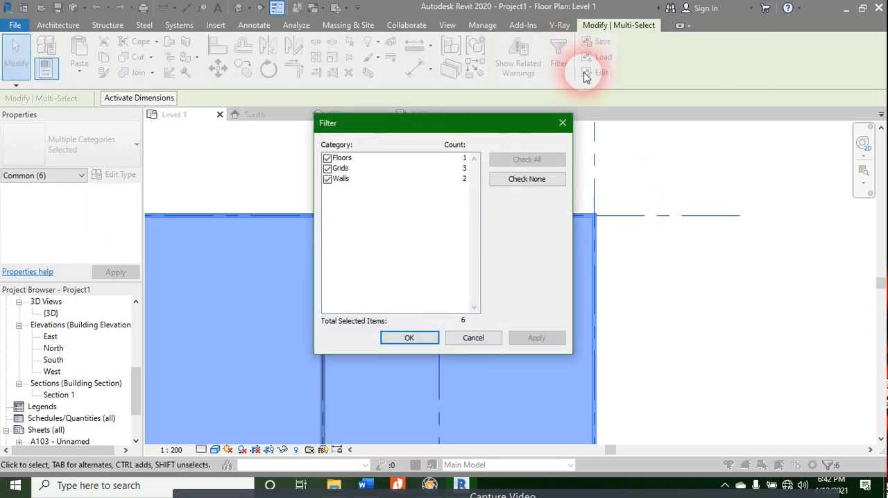
pyautogui.click(336, 180)
pyautogui.click(337, 169)
pyautogui.click(328, 181)
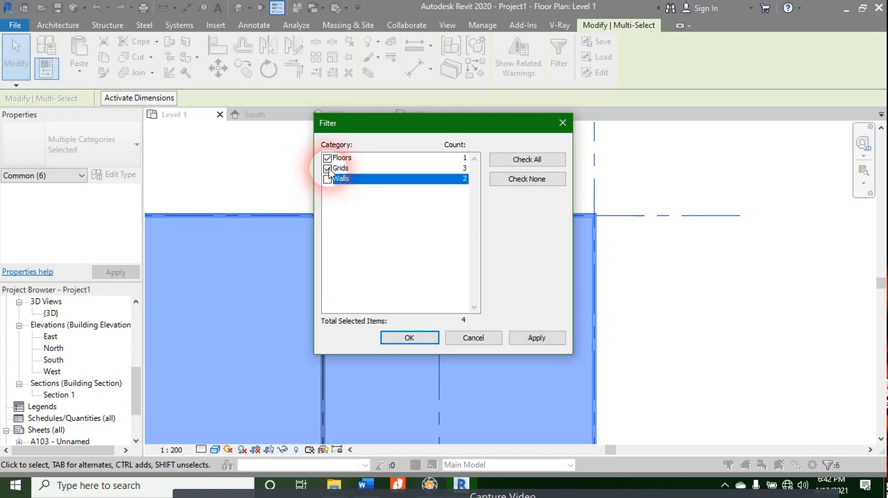
pyautogui.click(328, 170)
pyautogui.click(410, 338)
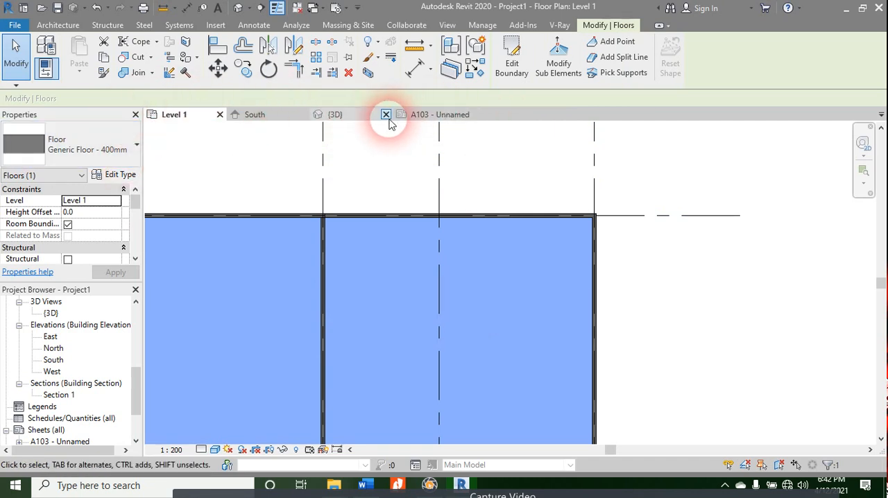
# Step: Check the selected floor in the 3D view and return to the Level 1 floor plan
pyautogui.click(375, 116)
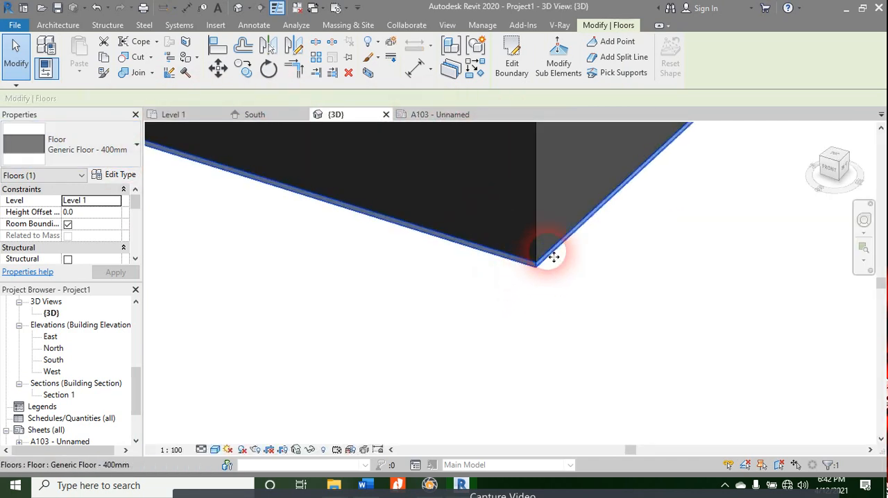
pyautogui.click(198, 119)
pyautogui.scroll(-6, 502, 260)
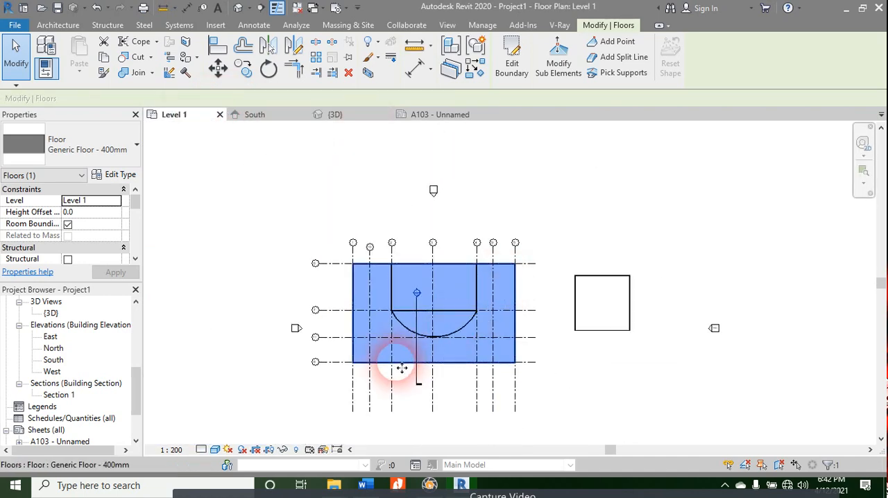
pyautogui.scroll(3, 402, 369)
pyautogui.scroll(2, 571, 268)
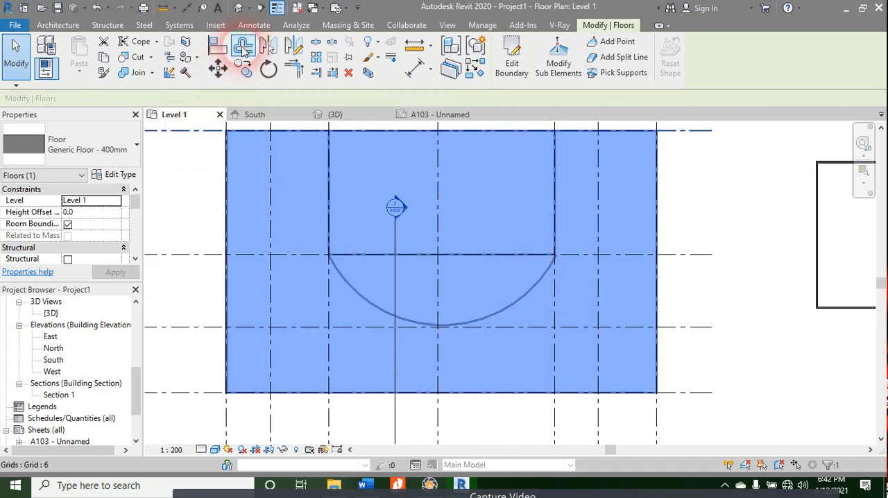
# Step: Copy the selected floor to the clipboard and paste it aligned to Level 2, Level 3 and Level 4
pyautogui.click(105, 59)
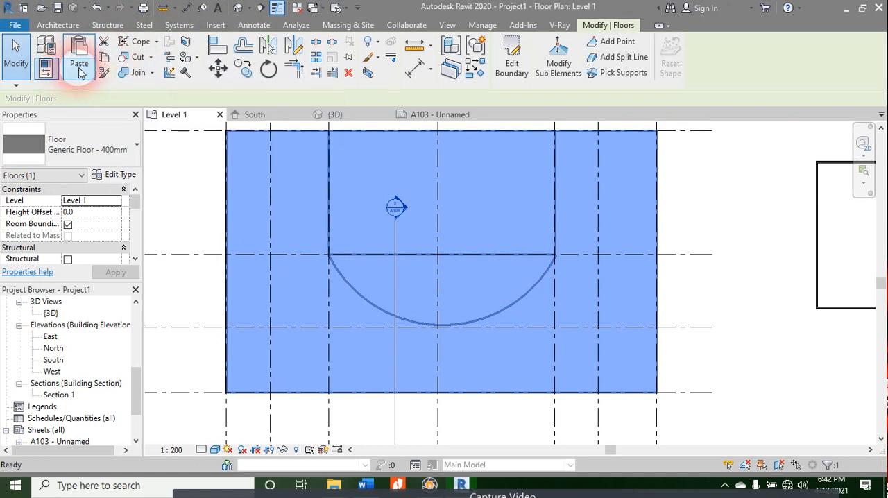
pyautogui.click(79, 66)
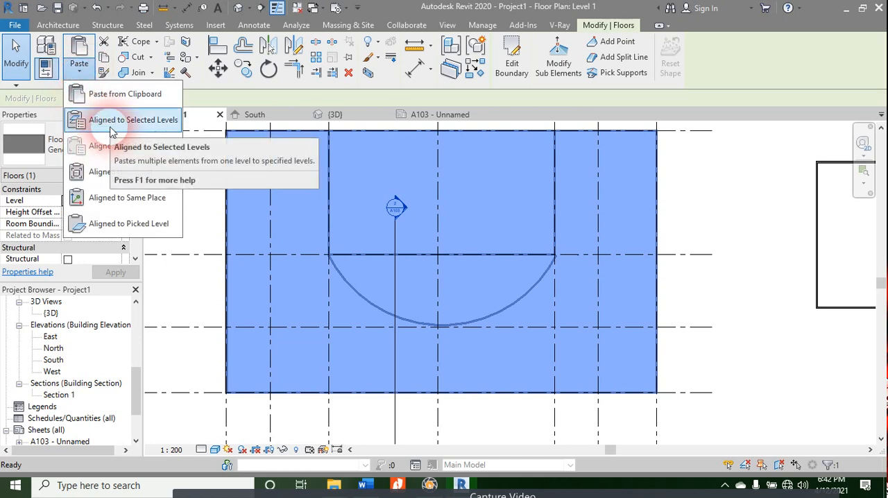
pyautogui.click(105, 125)
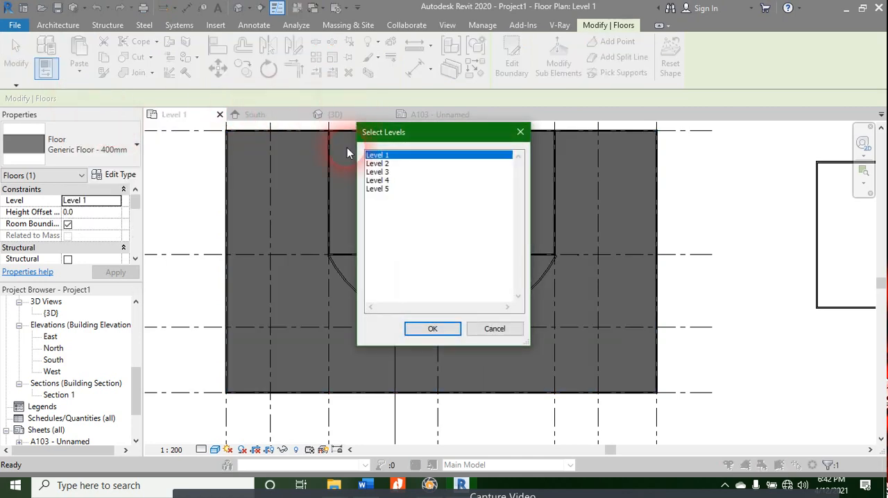
pyautogui.click(373, 165)
pyautogui.keyDown('ctrl'); pyautogui.click(374, 172); pyautogui.keyUp('ctrl')
pyautogui.keyDown('ctrl'); pyautogui.click(374, 181); pyautogui.keyUp('ctrl')
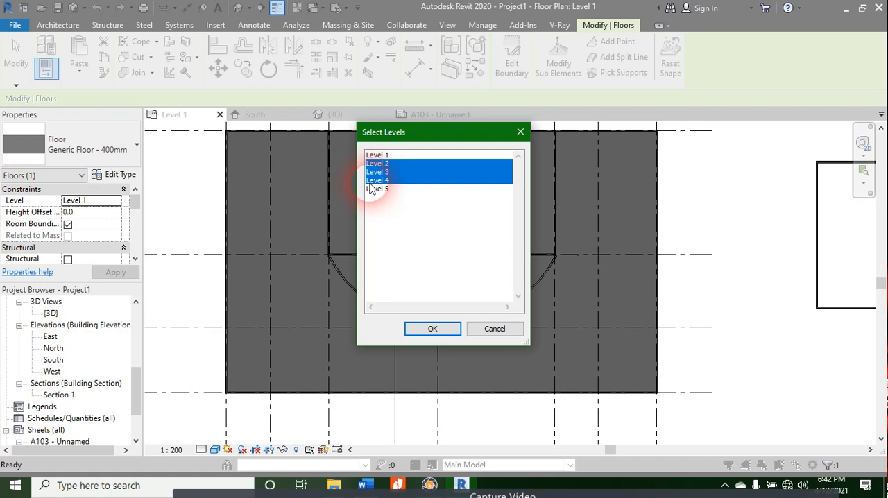
pyautogui.click(444, 329)
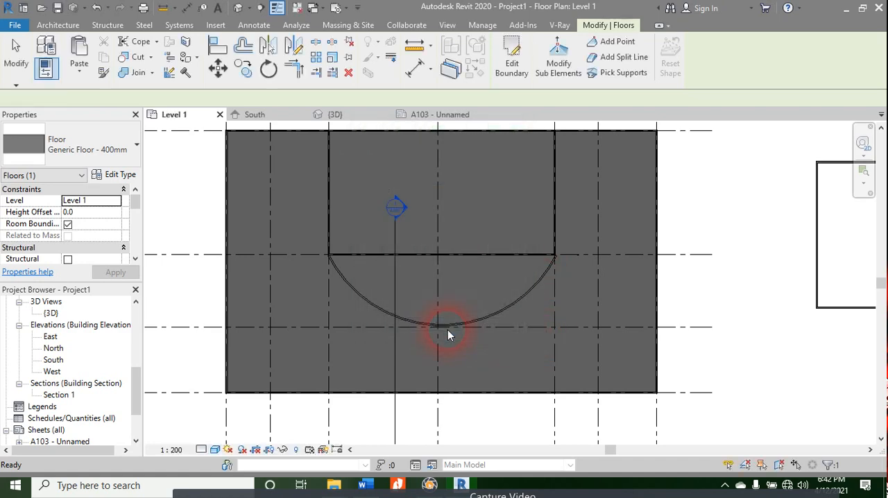
# Step: Open the 3D view and examine the edges of the pasted floors at the building's outer corner
pyautogui.click(332, 114)
pyautogui.scroll(-2, 569, 240)
pyautogui.keyDown('shift'); pyautogui.moveTo(603, 269); pyautogui.dragTo(517, 286, button='middle'); pyautogui.keyUp('shift')
pyautogui.scroll(2, 436, 177)
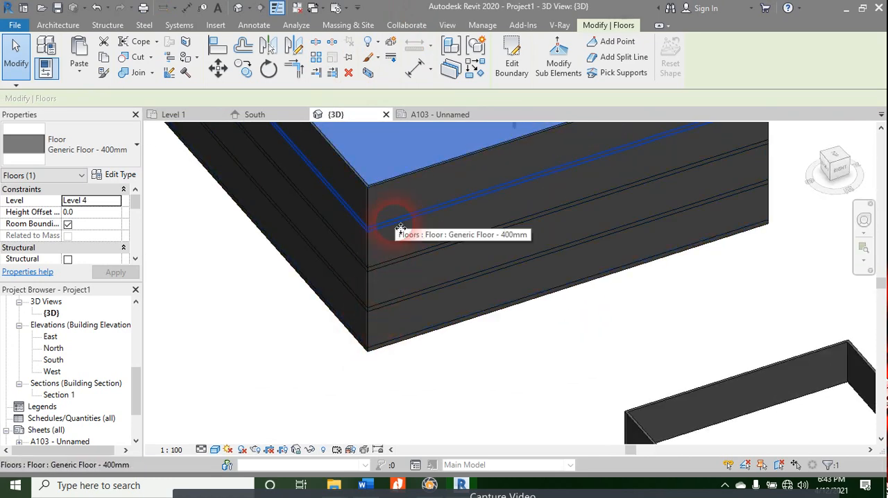
pyautogui.scroll(4, 361, 231)
pyautogui.moveTo(365, 232); pyautogui.dragTo(458, 228, button='middle')
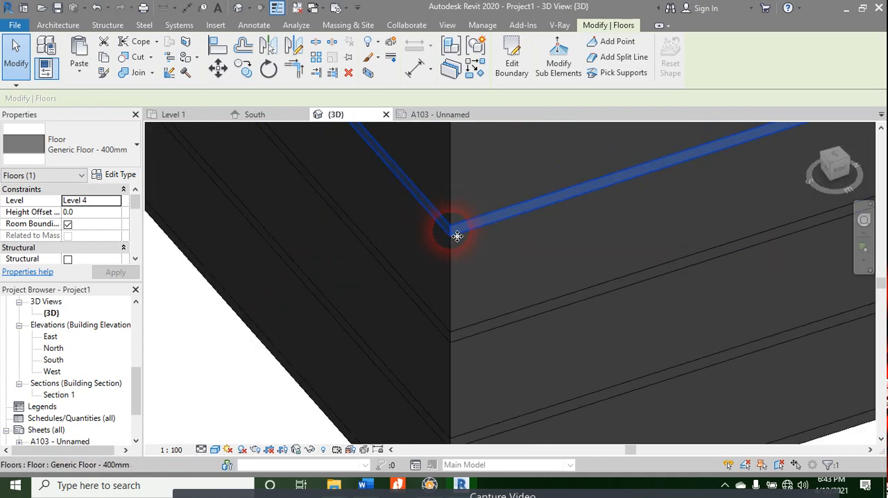
# Step: Select the exterior wall beside the corner and examine how the floor slab edges meet it
pyautogui.click(448, 197)
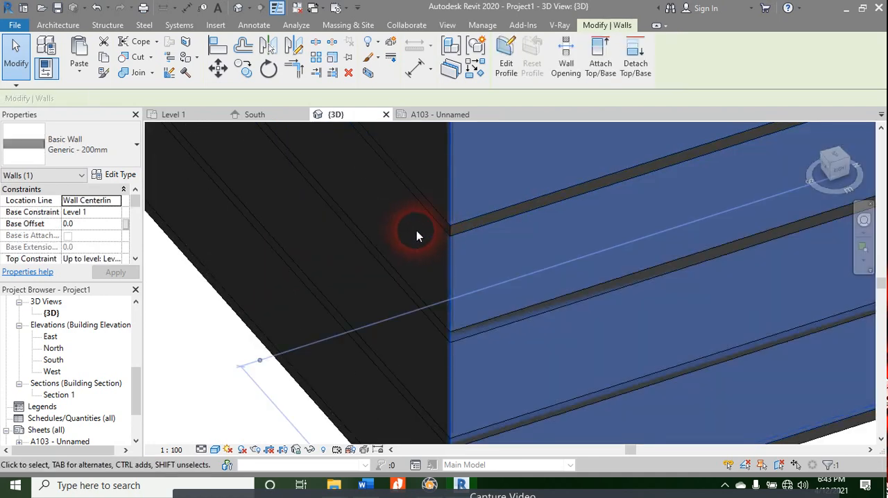
pyautogui.scroll(4, 419, 233)
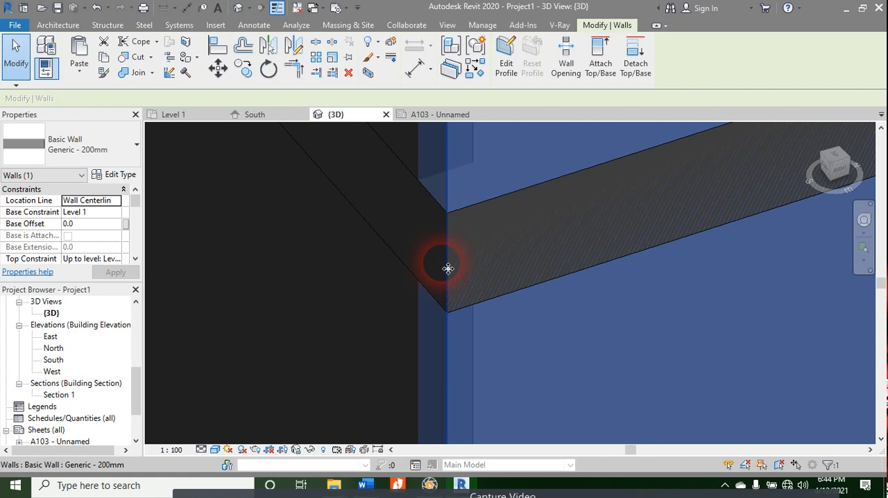
pyautogui.scroll(-6, 448, 268)
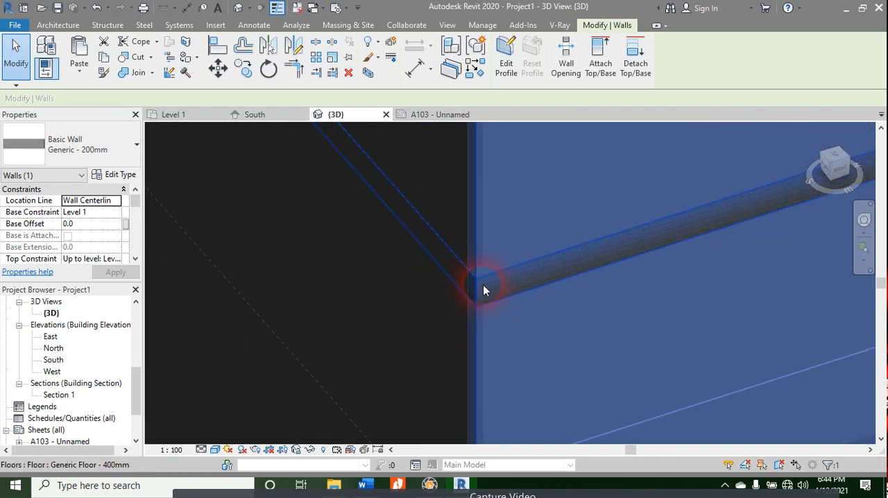
pyautogui.scroll(5, 468, 353)
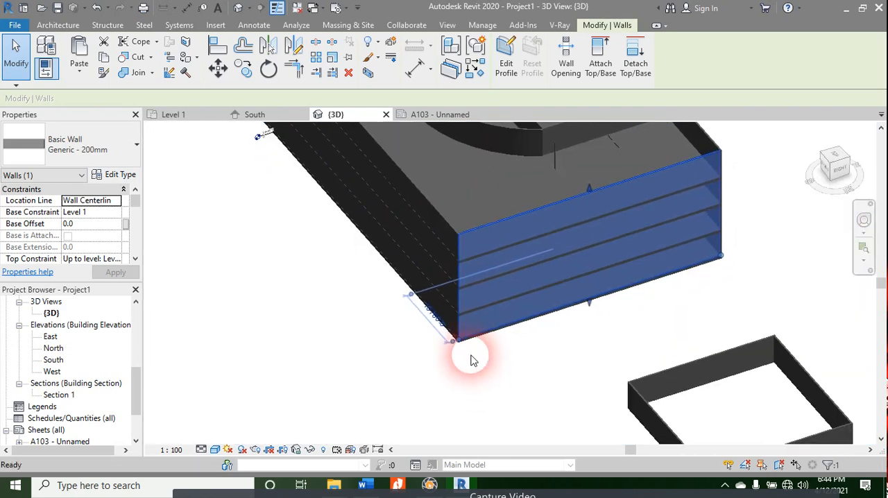
# Step: Select the Level 2, Level 3 and Level 4 floors together in the 3D view
pyautogui.click(478, 302)
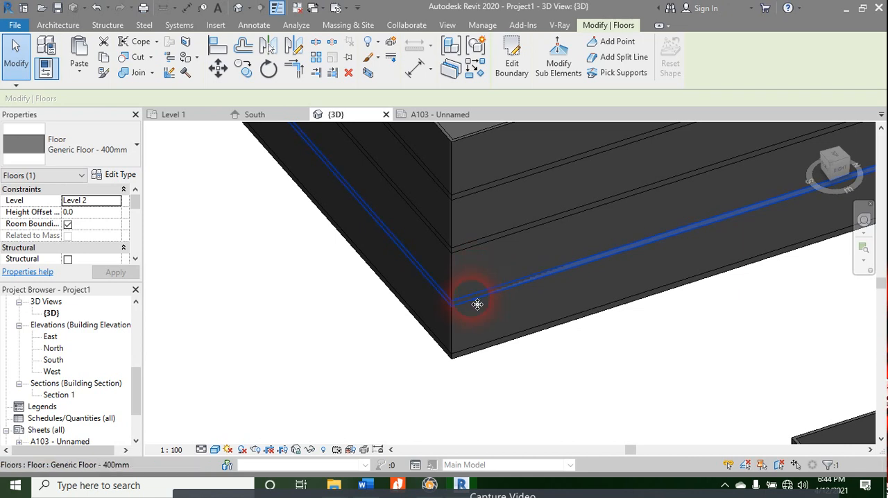
pyautogui.keyDown('ctrl'); pyautogui.click(469, 252); pyautogui.keyUp('ctrl')
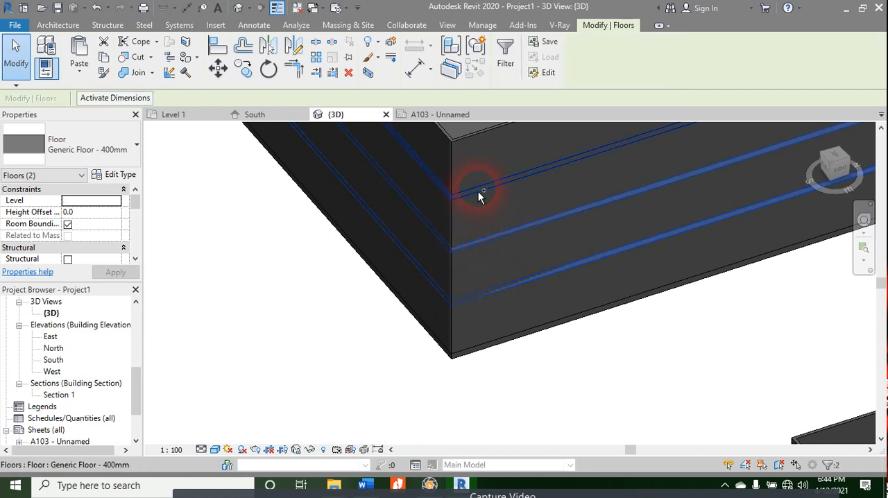
pyautogui.keyDown('ctrl'); pyautogui.click(479, 194); pyautogui.keyUp('ctrl')
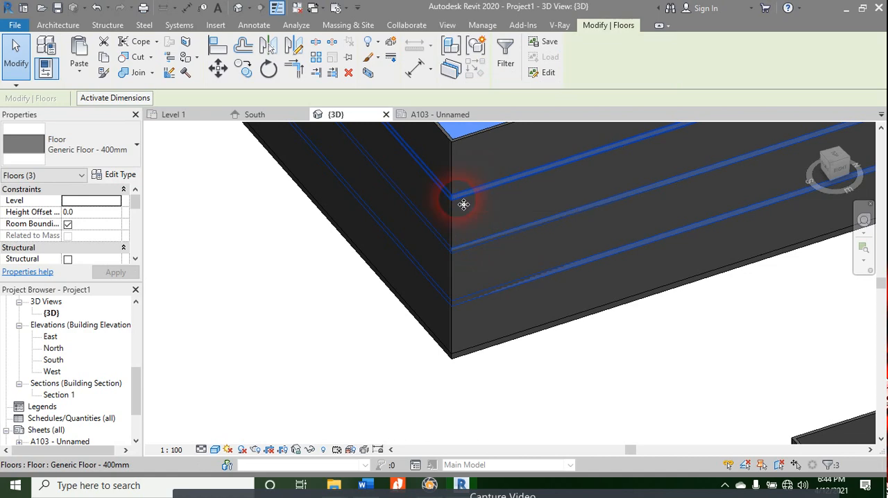
pyautogui.click(111, 177)
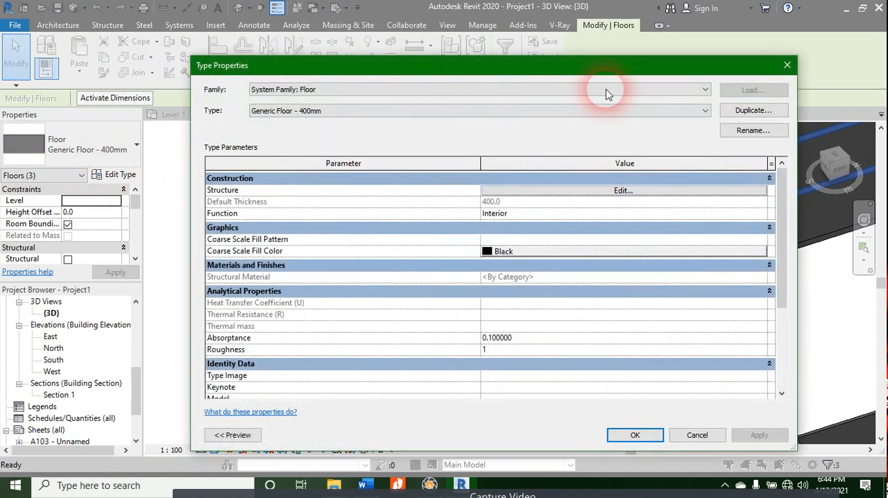
pyautogui.click(752, 111)
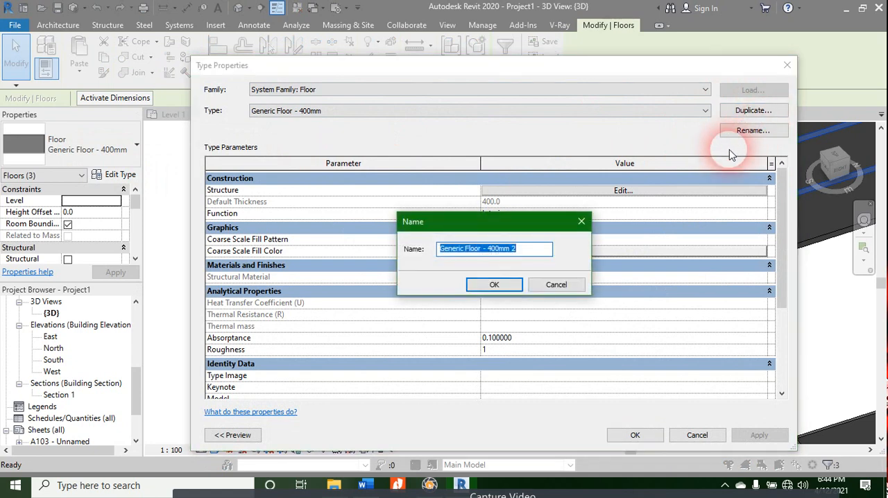
pyautogui.press('Escape')
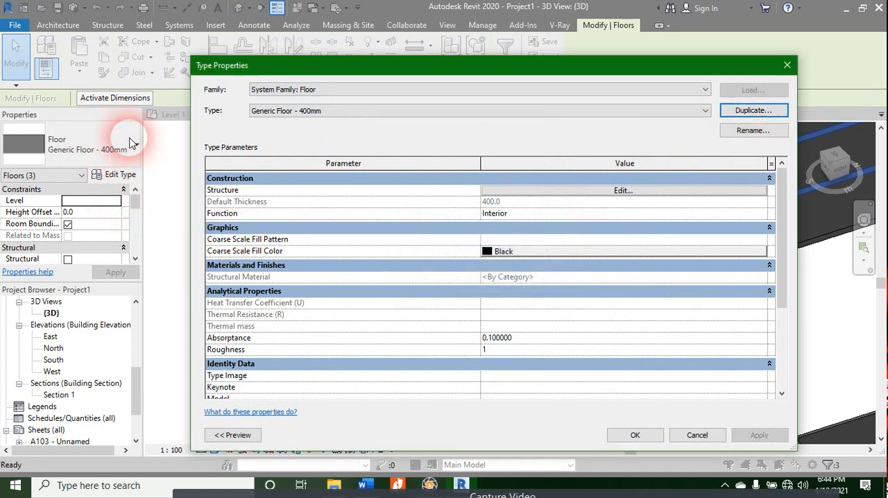
pyautogui.press('Escape')
pyautogui.click(119, 144)
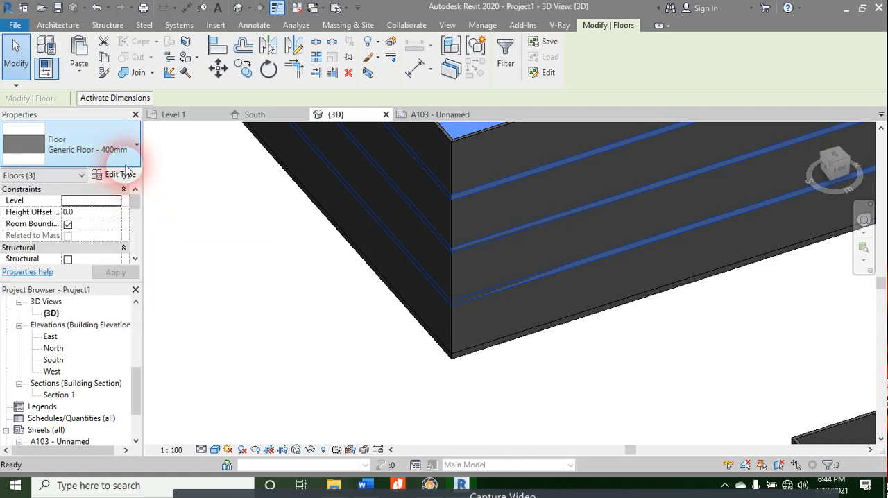
# Step: Duplicate the selected floors' type under the name Concrete Floor 150mm thick
pyautogui.click(116, 174)
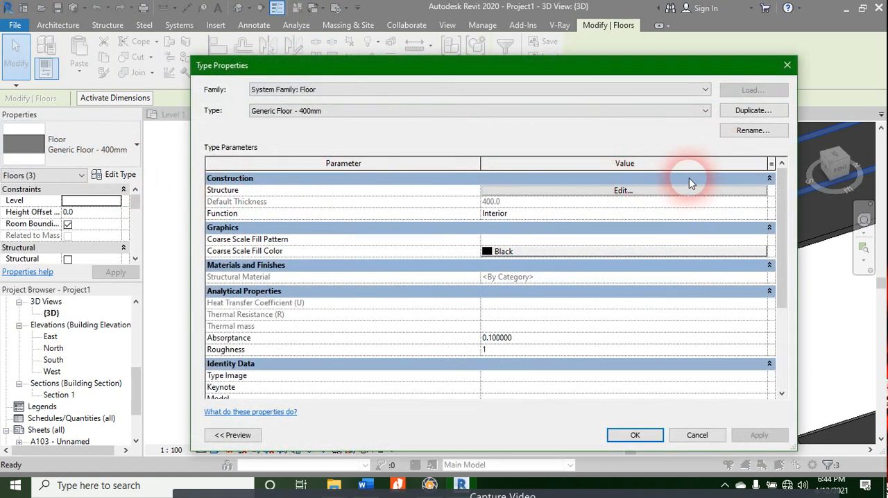
pyautogui.click(749, 112)
pyautogui.write('C')
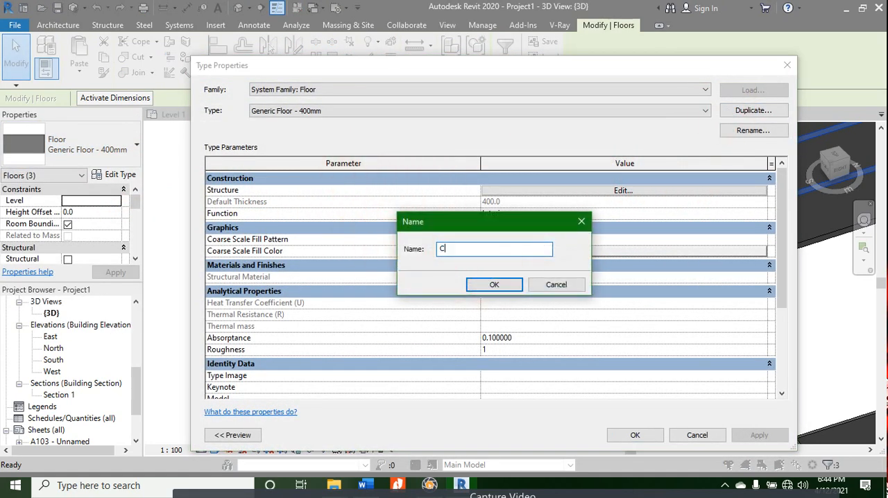
pyautogui.write('oncrete Floor 150mm thick')
pyautogui.click(493, 283)
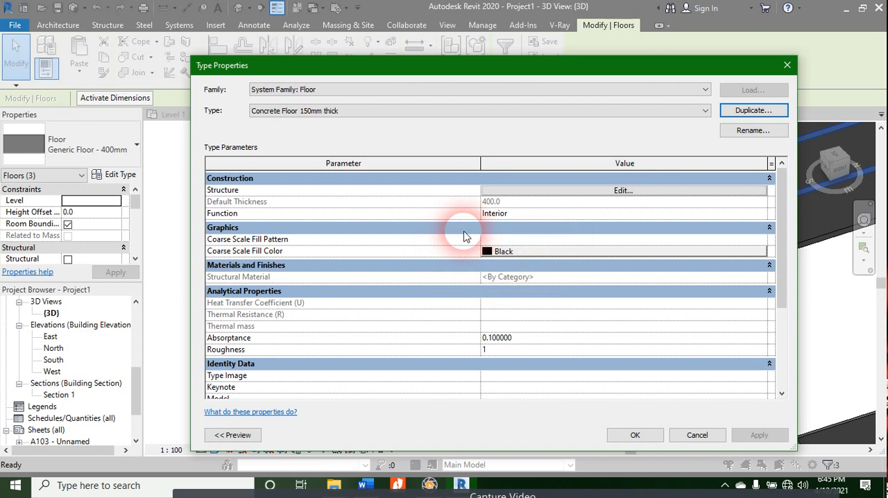
# Step: Set the structure layer's thickness to 150 mm in the Concrete Floor 150mm thick type
pyautogui.click(524, 191)
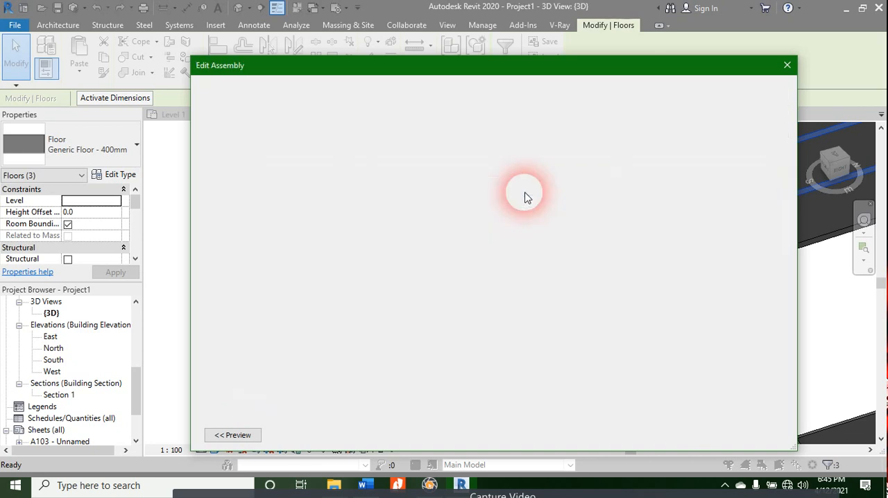
pyautogui.click(469, 192)
pyautogui.press('Right')
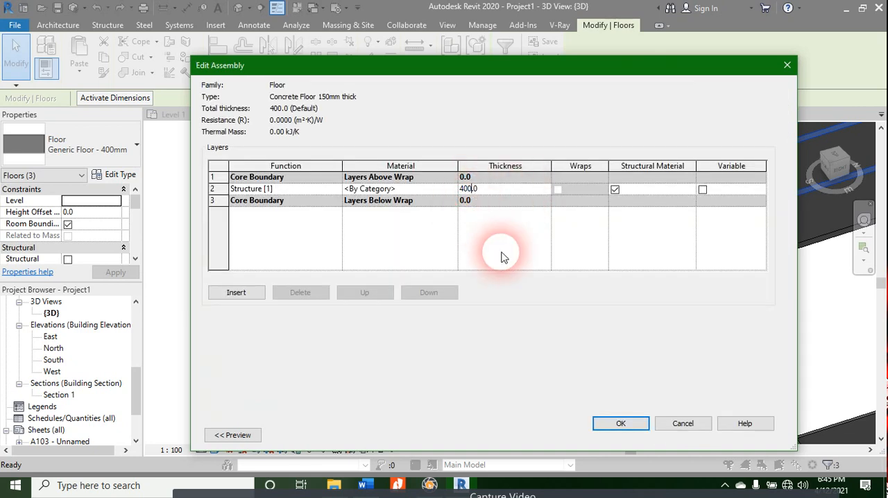
pyautogui.hotkey('shift', 'Left')
pyautogui.hotkey('shift', 'Left')
pyautogui.hotkey('shift', 'Left')
pyautogui.write('q')
pyautogui.press('BackSpace')
pyautogui.write('150')
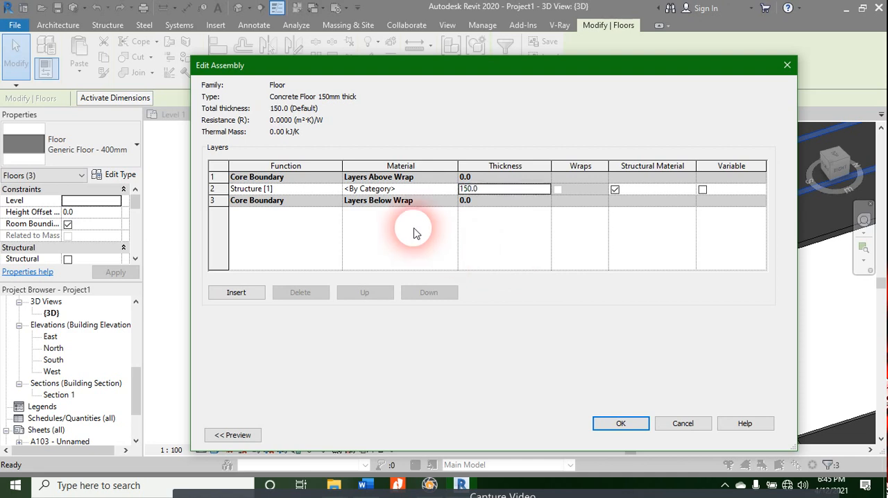
# Step: Pick Concrete, Cast-in-Place gray from the project materials for the floor's structure layer
pyautogui.click(443, 196)
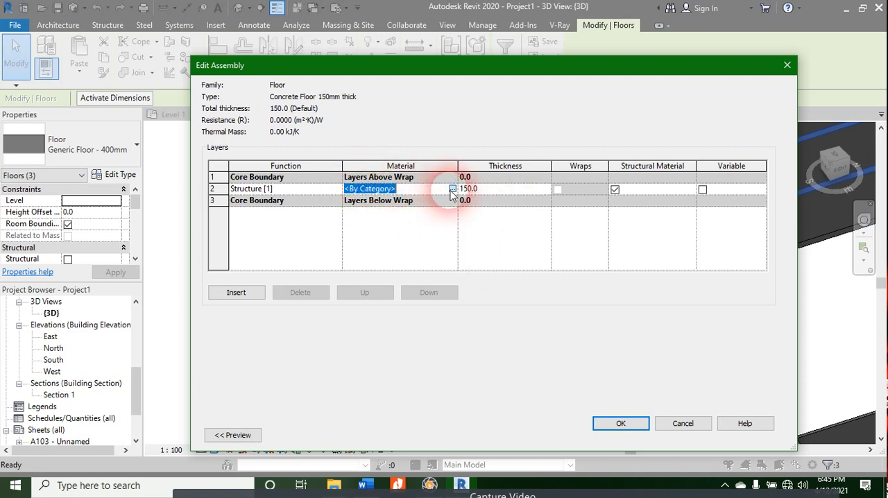
pyautogui.click(450, 190)
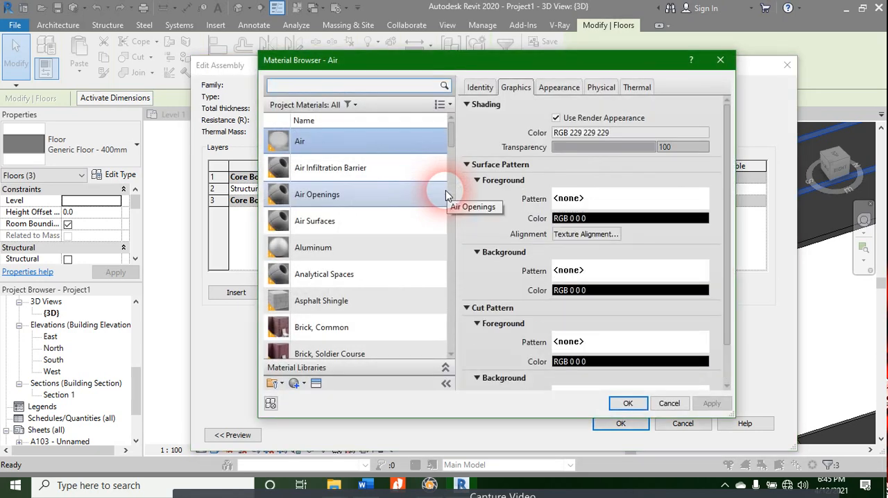
pyautogui.click(349, 326)
pyautogui.scroll(-5, 381, 250)
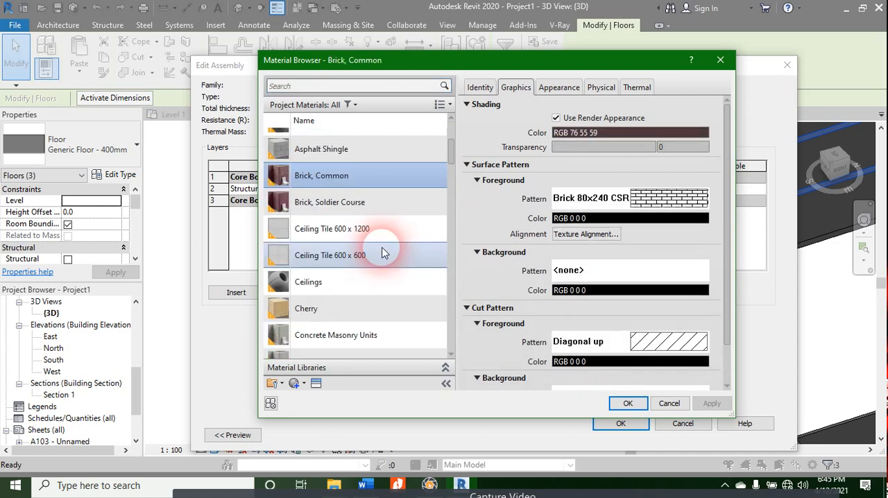
pyautogui.click(377, 225)
pyautogui.scroll(-3, 377, 225)
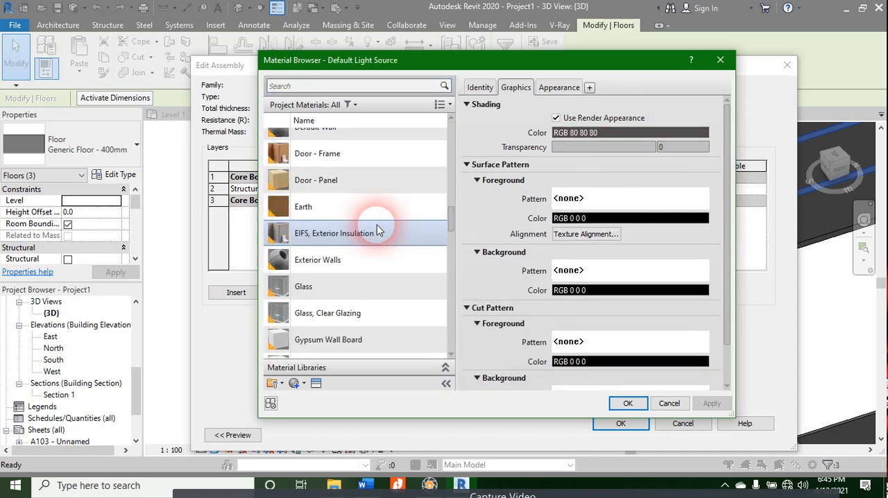
pyautogui.click(377, 232)
pyautogui.scroll(1, 379, 229)
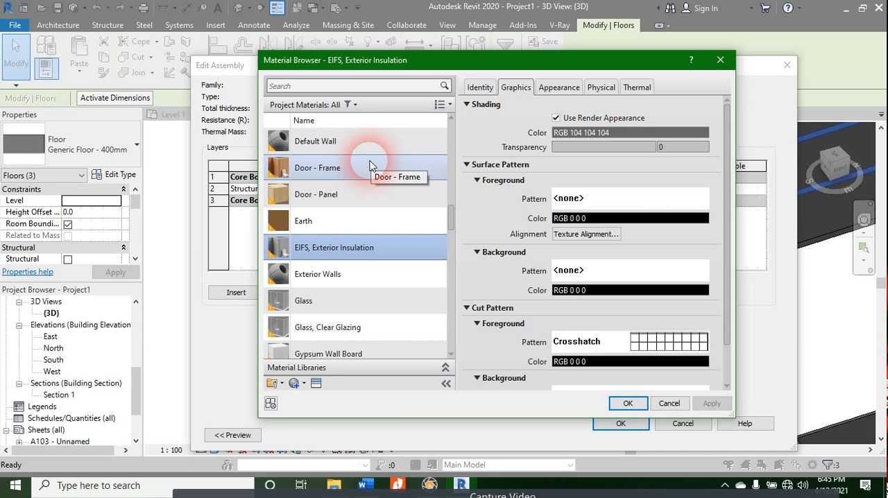
pyautogui.scroll(-10, 367, 209)
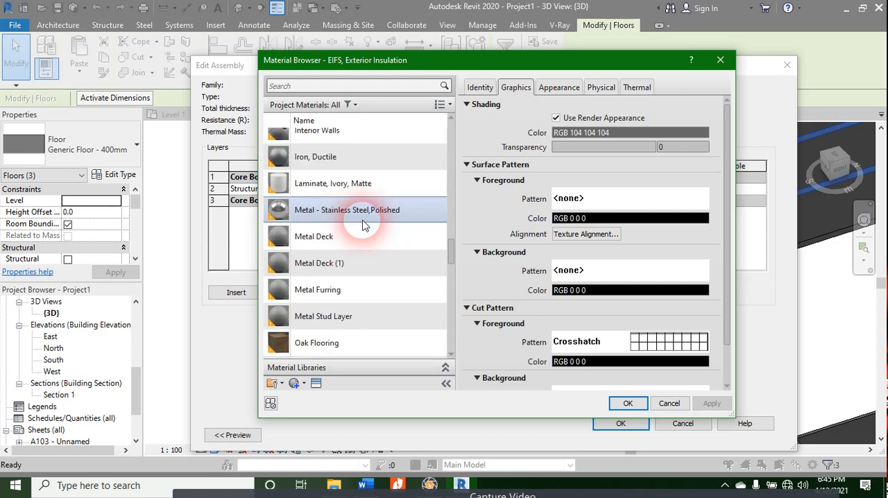
pyautogui.scroll(12, 365, 222)
pyautogui.scroll(4, 365, 219)
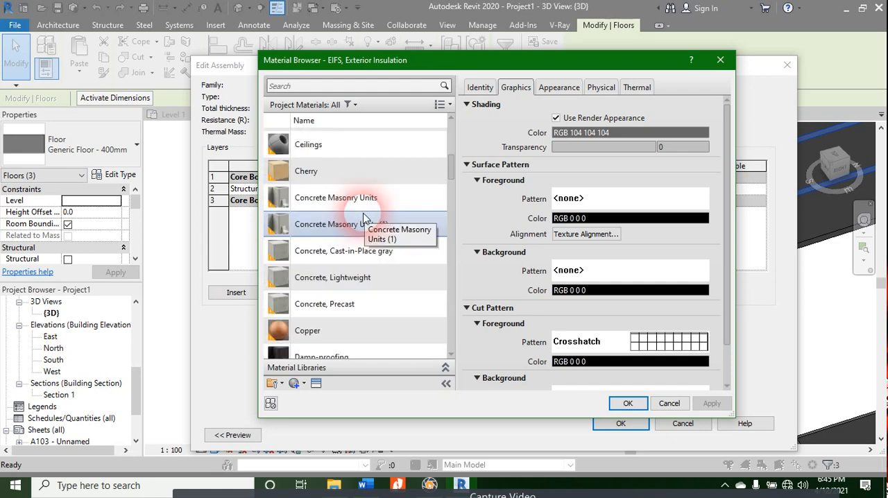
pyautogui.click(375, 254)
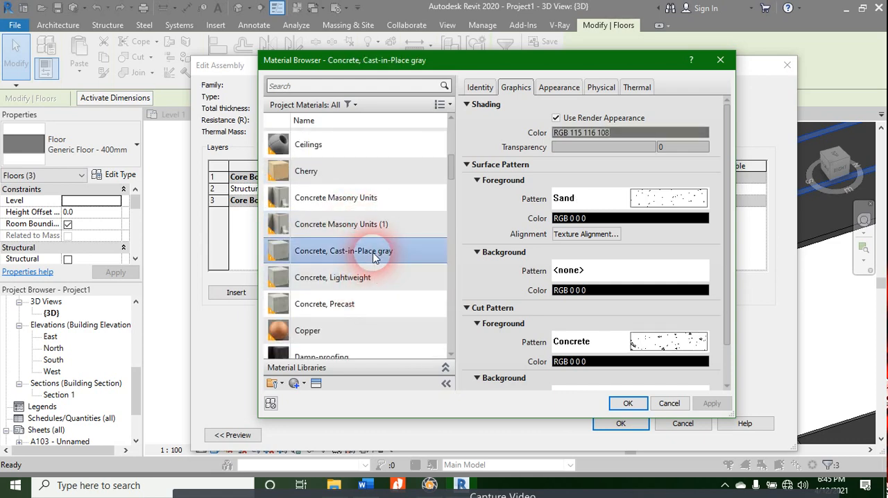
# Step: Review the fill patterns offered for the concrete's cut foreground, and accept the material for the structure layer
pyautogui.click(656, 350)
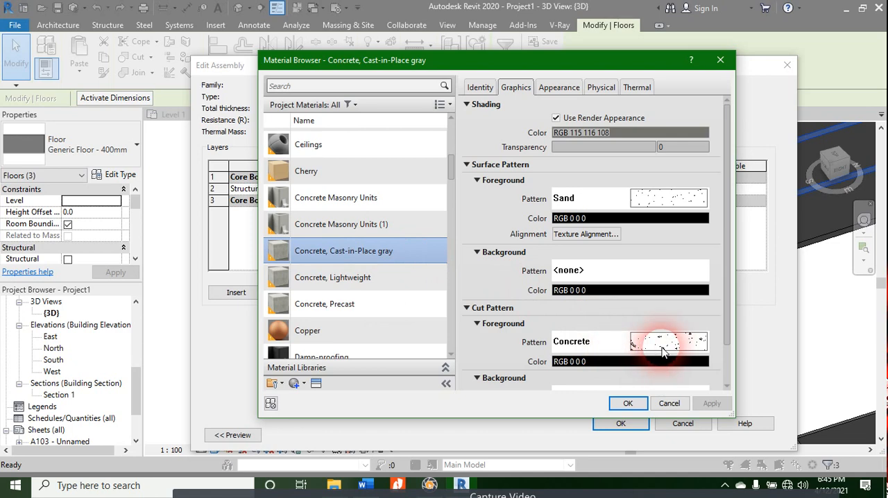
pyautogui.click(523, 273)
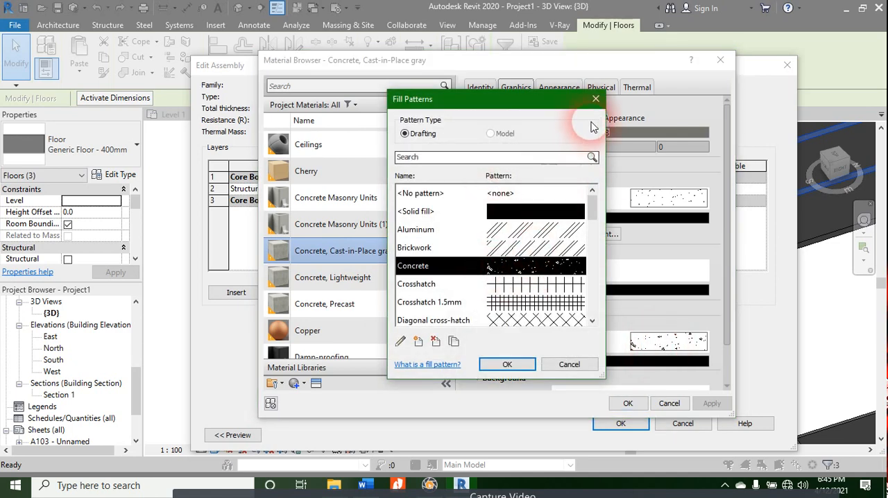
pyautogui.click(595, 99)
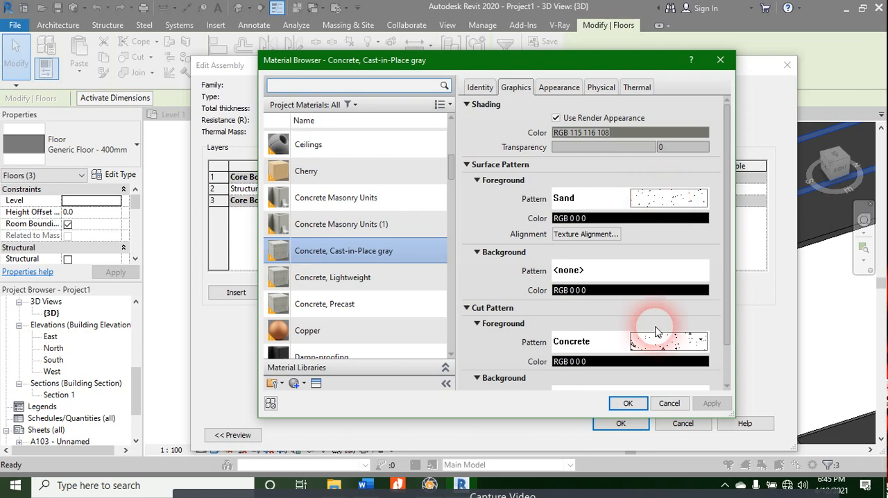
pyautogui.click(623, 403)
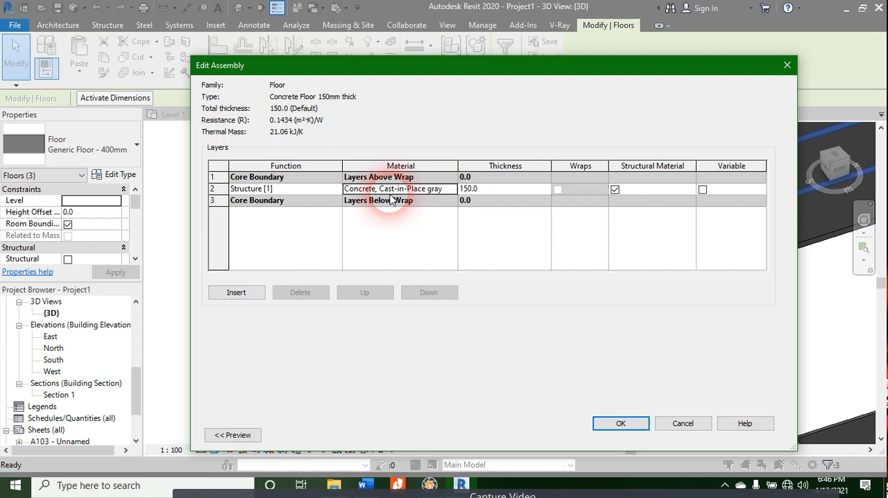
# Step: Try to insert a new layer at the structure row of the floor assembly, and discard the type changes
pyautogui.click(217, 190)
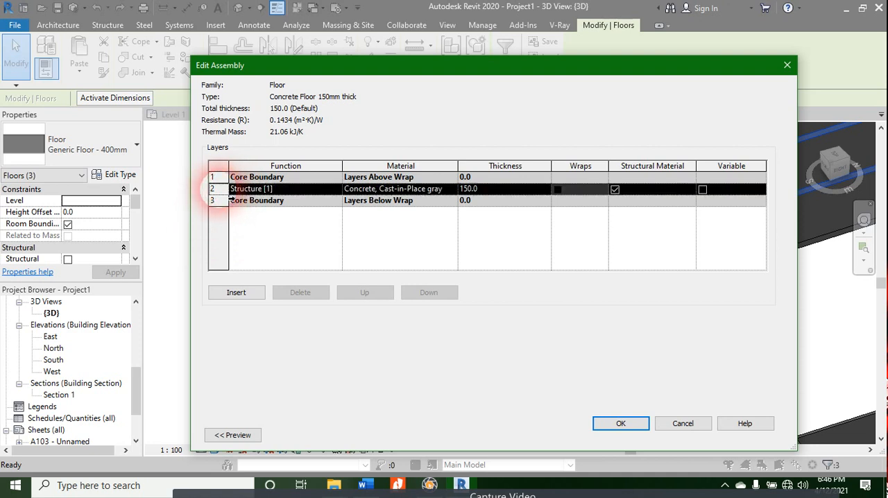
pyautogui.click(236, 292)
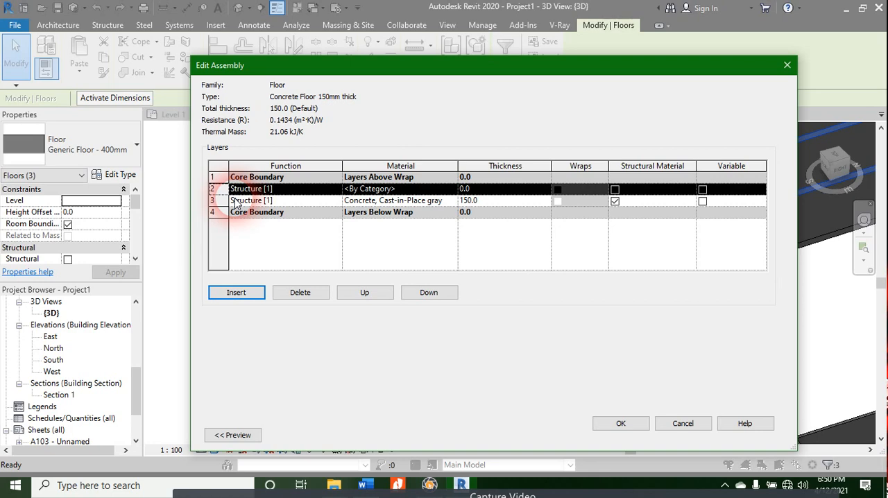
pyautogui.click(787, 66)
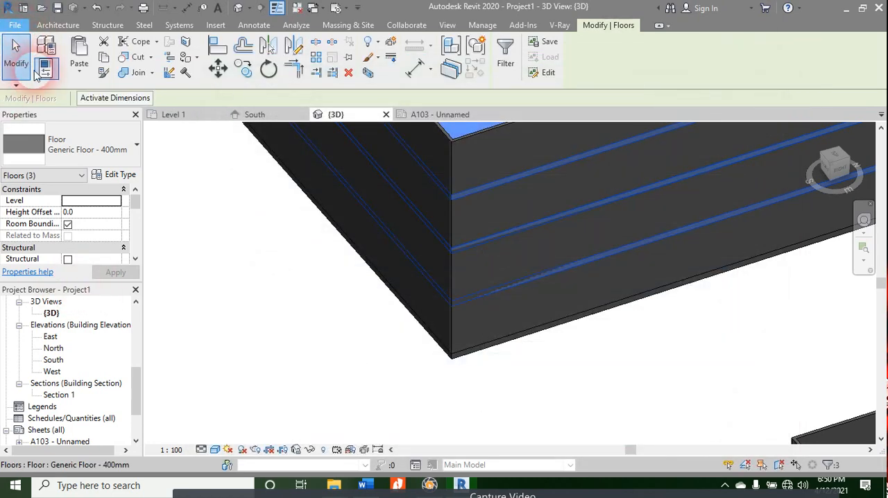
# Step: Begin saving a copy of the project to the Desktop with the file type Project Files (*.rvt)
pyautogui.click(15, 25)
pyautogui.moveTo(78, 181)
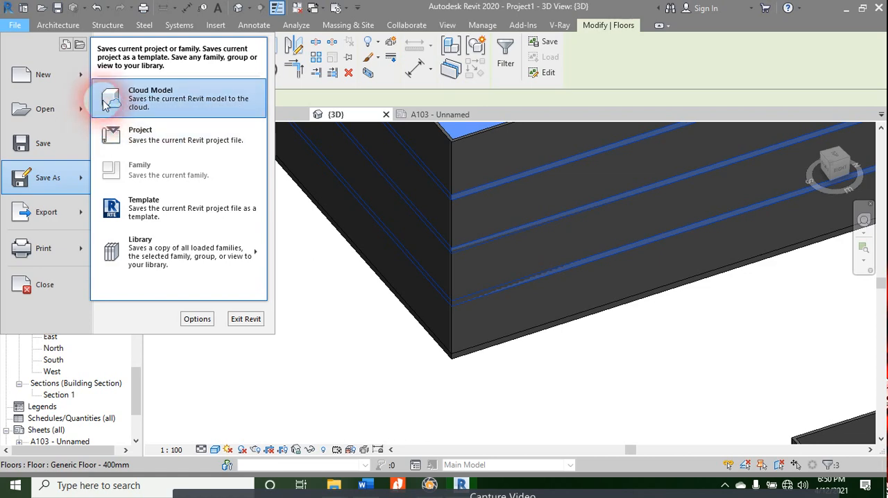
pyautogui.click(77, 150)
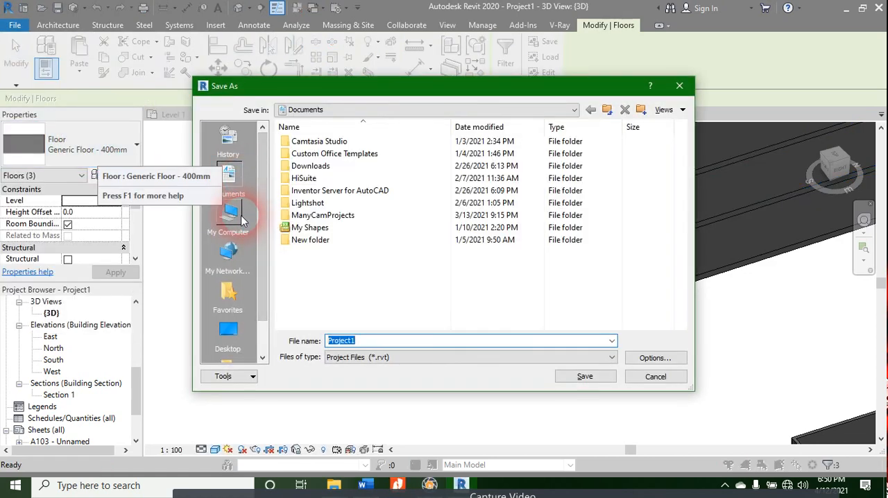
pyautogui.click(236, 219)
pyautogui.scroll(-1, 244, 287)
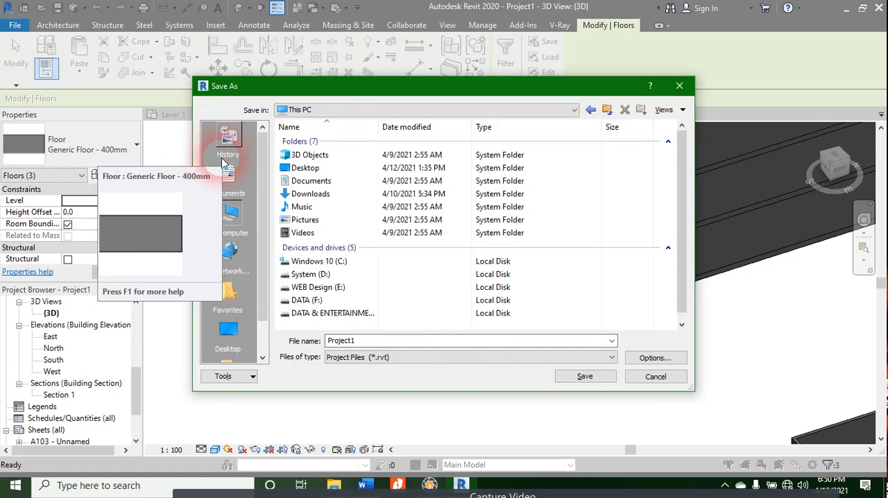
pyautogui.click(247, 295)
pyautogui.click(393, 359)
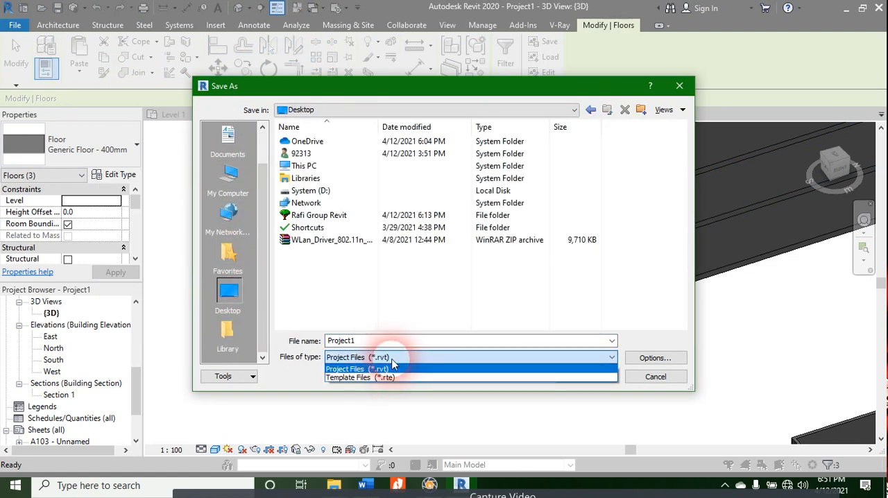
pyautogui.click(388, 370)
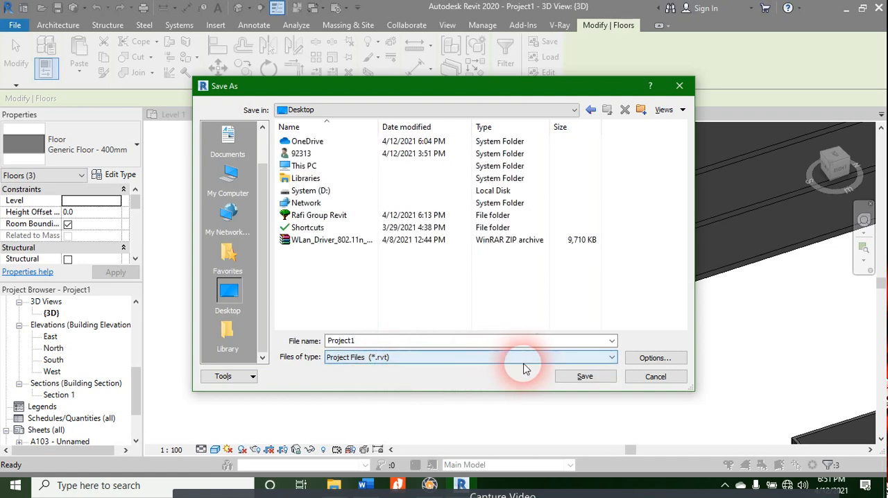
# Step: Review the thumbnail preview sources in the file save options, keeping Active view/sheet
pyautogui.click(655, 358)
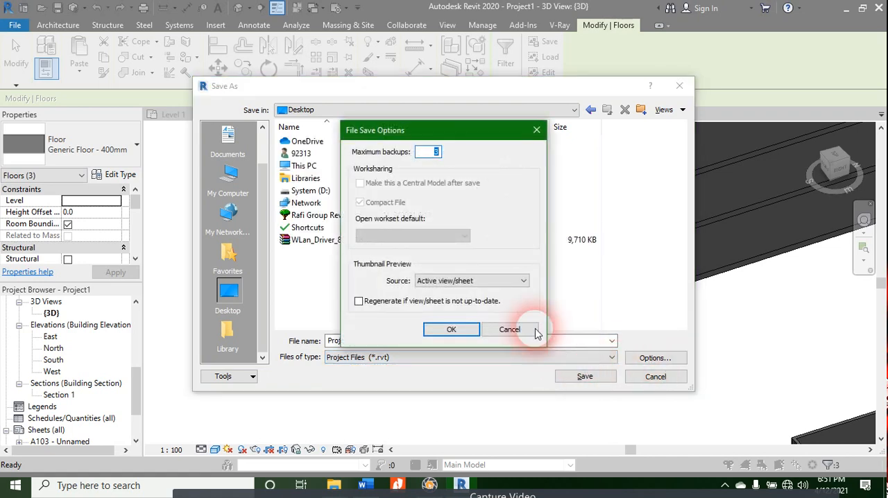
pyautogui.click(502, 282)
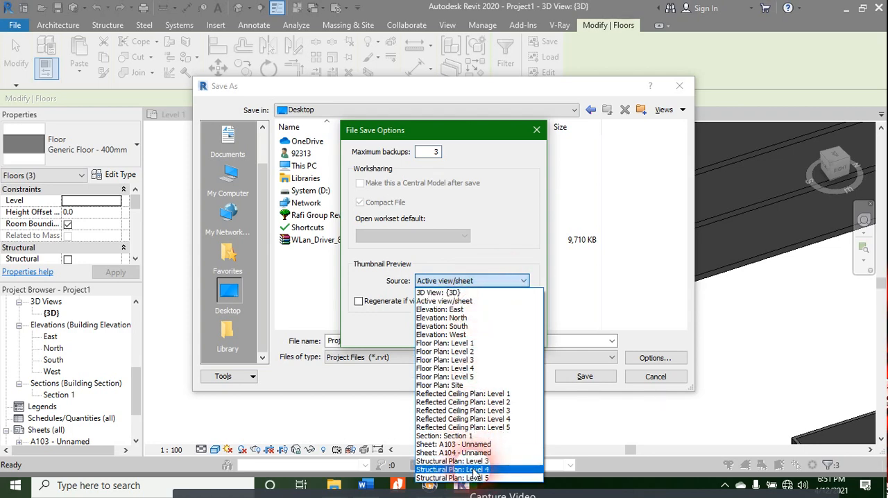
pyautogui.click(539, 303)
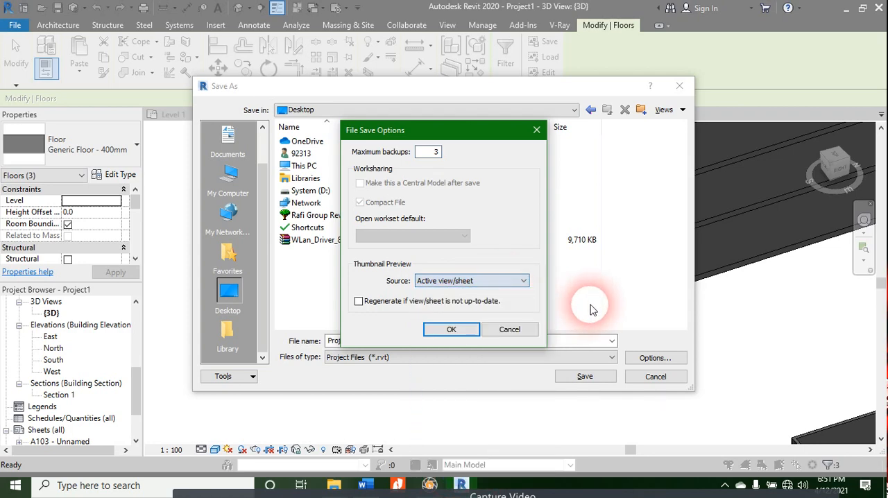
pyautogui.press('Return')
# Step: Review the file types with Project Files (*.rvt) chosen, and cancel both the save and the save reminder
pyautogui.click(379, 359)
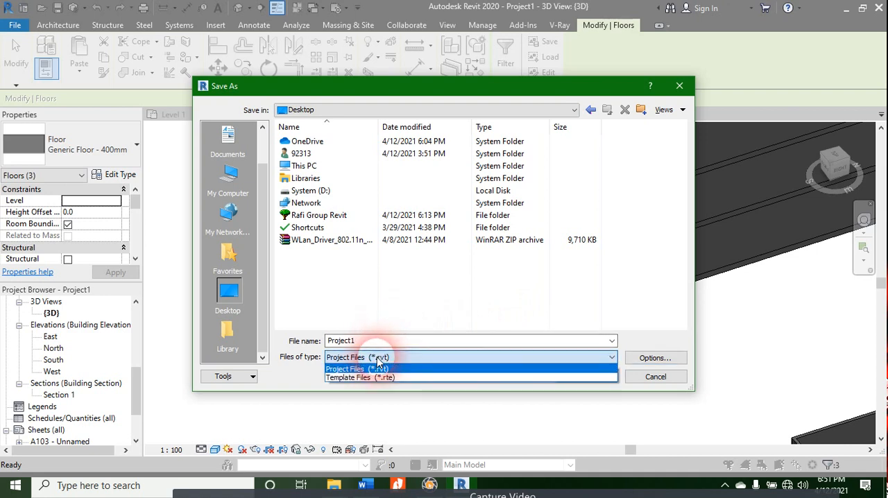
pyautogui.click(393, 370)
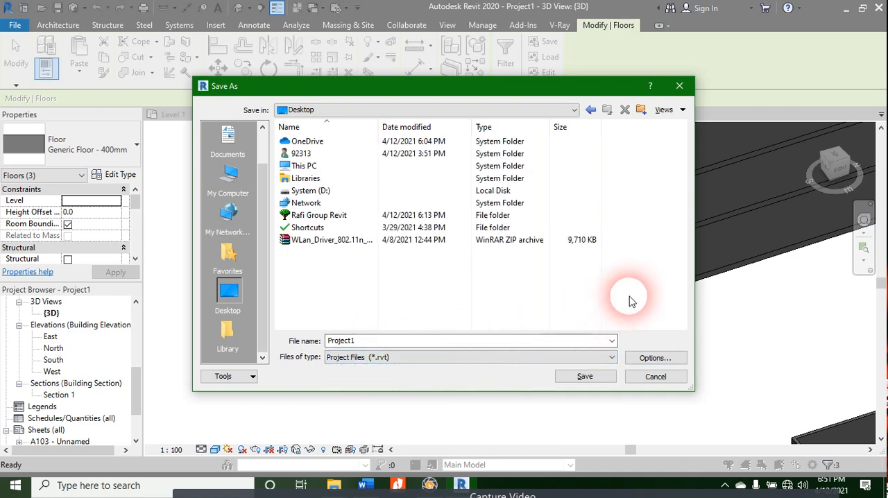
pyautogui.press('Escape')
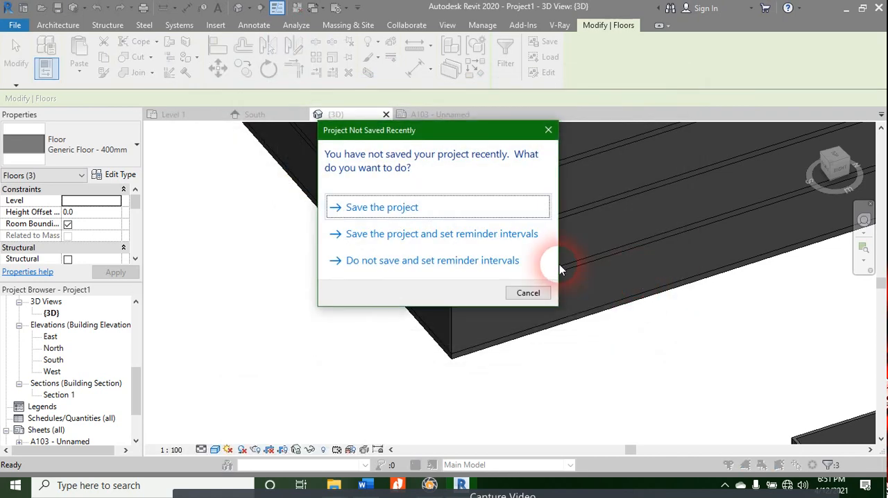
pyautogui.click(528, 292)
# Step: Examine the building's floor edges and roof-level walls in the 3D view, selecting the curved wall and clearing the selection
pyautogui.scroll(-3, 307, 273)
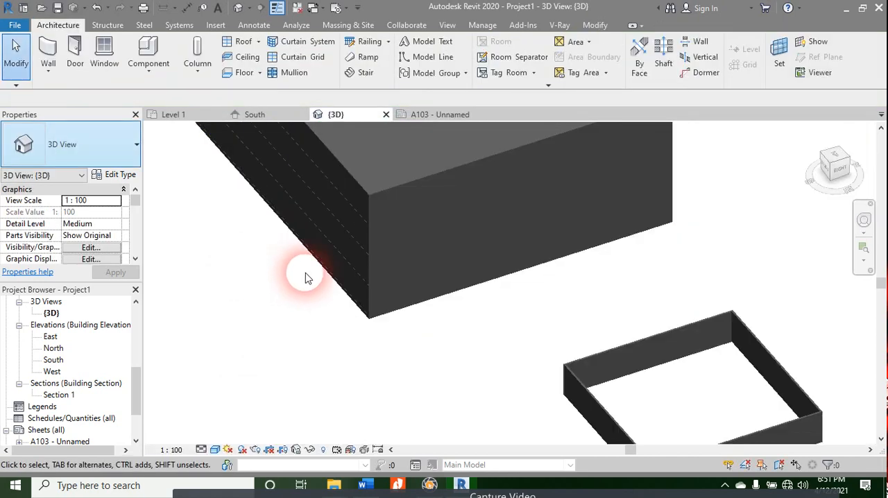
pyautogui.scroll(-1, 482, 341)
pyautogui.moveTo(482, 341); pyautogui.dragTo(485, 392, button='middle')
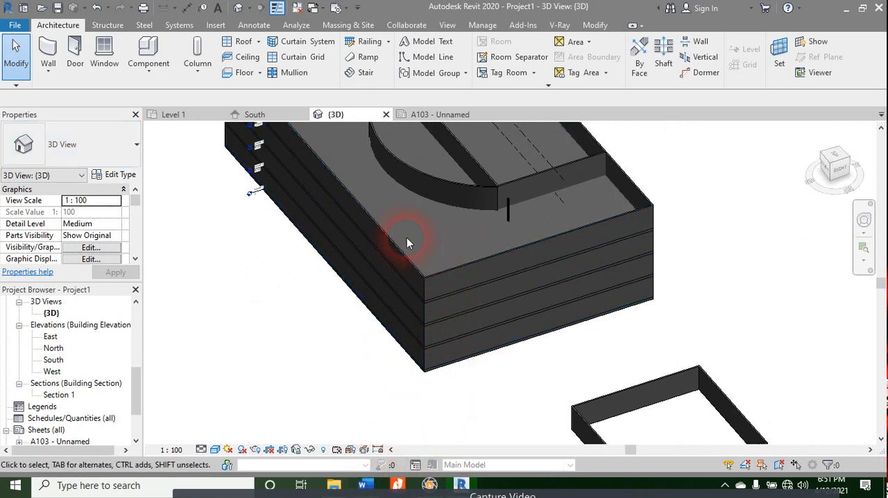
pyautogui.scroll(3, 407, 238)
pyautogui.scroll(-1, 413, 371)
pyautogui.keyDown('shift'); pyautogui.moveTo(615, 442); pyautogui.dragTo(615, 366, button='middle'); pyautogui.keyUp('shift')
pyautogui.moveTo(468, 380); pyautogui.dragTo(458, 463, button='middle')
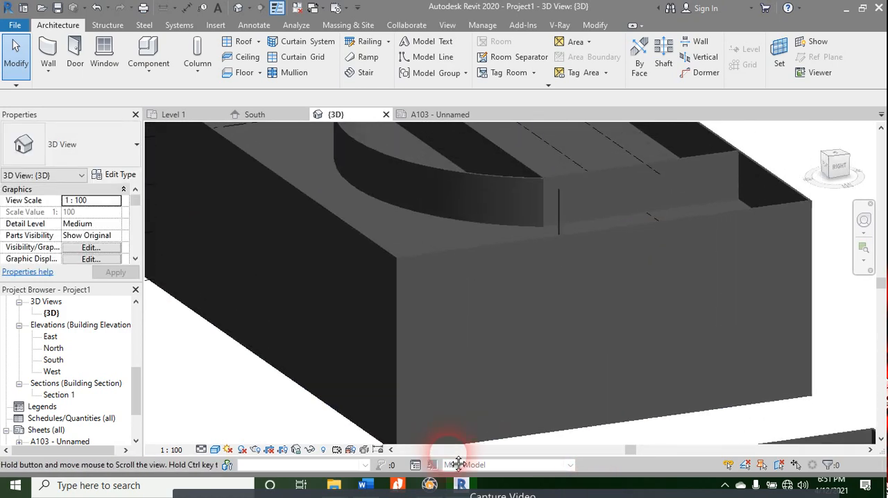
pyautogui.moveTo(476, 231); pyautogui.dragTo(428, 242, button='middle')
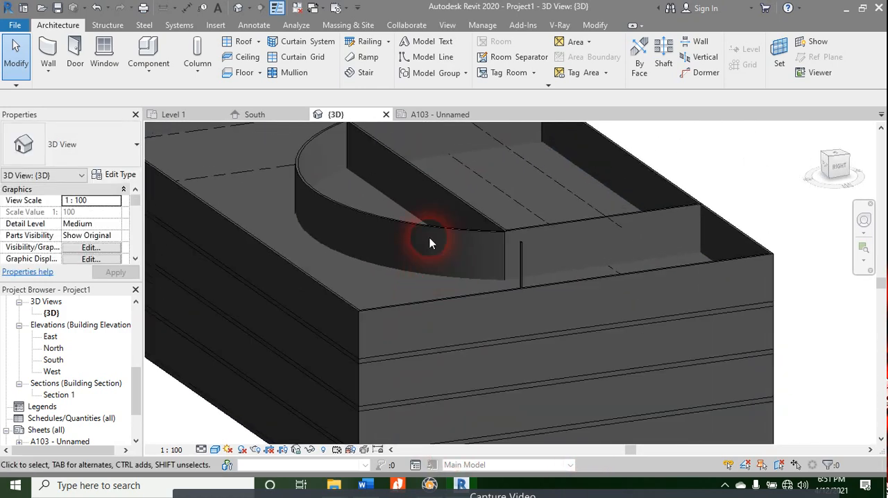
pyautogui.click(448, 227)
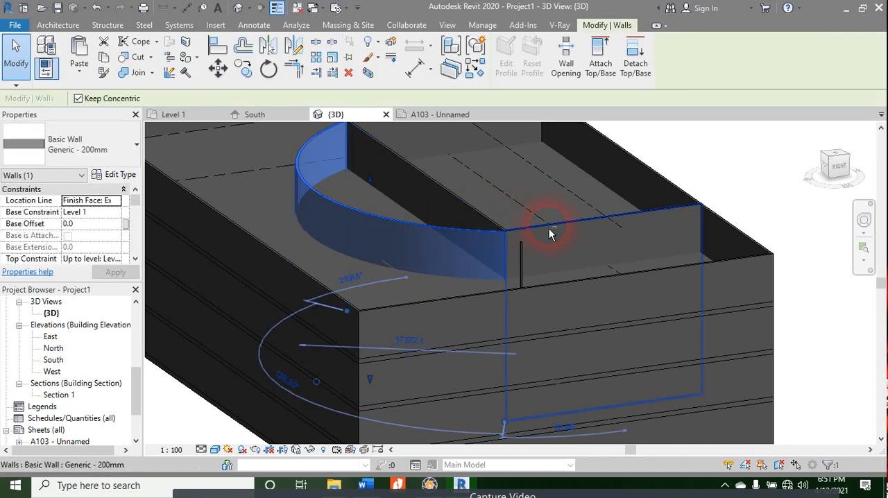
pyautogui.click(738, 157)
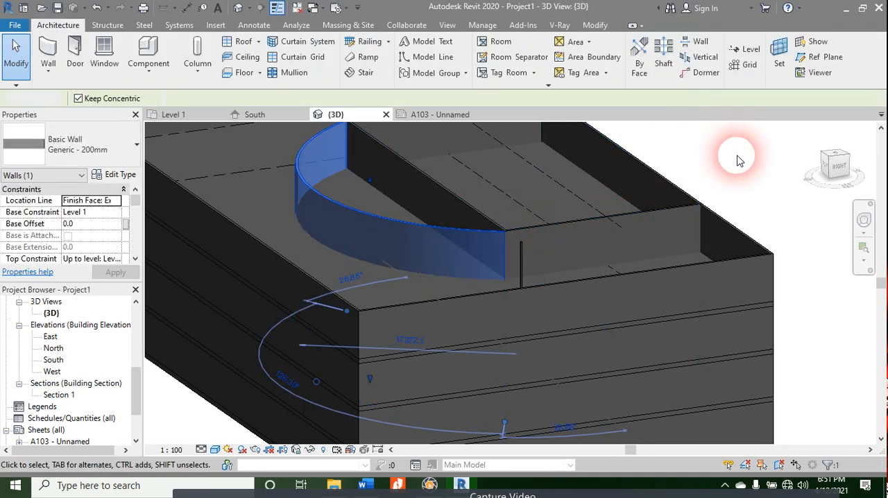
# Step: Attach the tops of the curved wall, the straight wall closing it and the two side walls to the topmost floor, and clear the selection
pyautogui.scroll(-1, 738, 166)
pyautogui.scroll(-4, 738, 170)
pyautogui.moveTo(738, 170); pyautogui.dragTo(609, 303, button='middle')
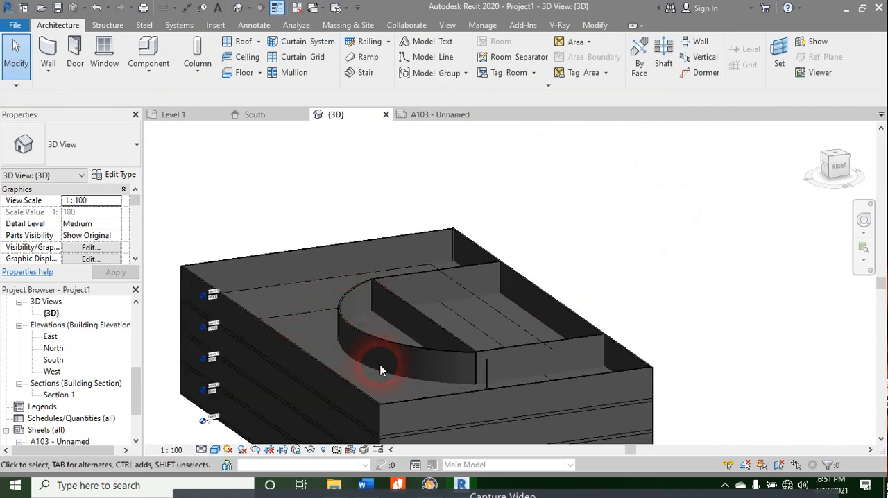
pyautogui.scroll(3, 384, 416)
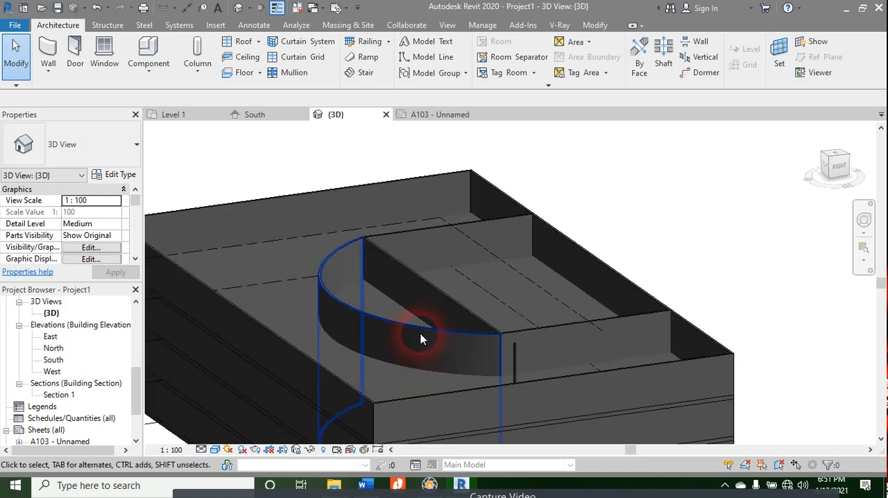
pyautogui.click(420, 338)
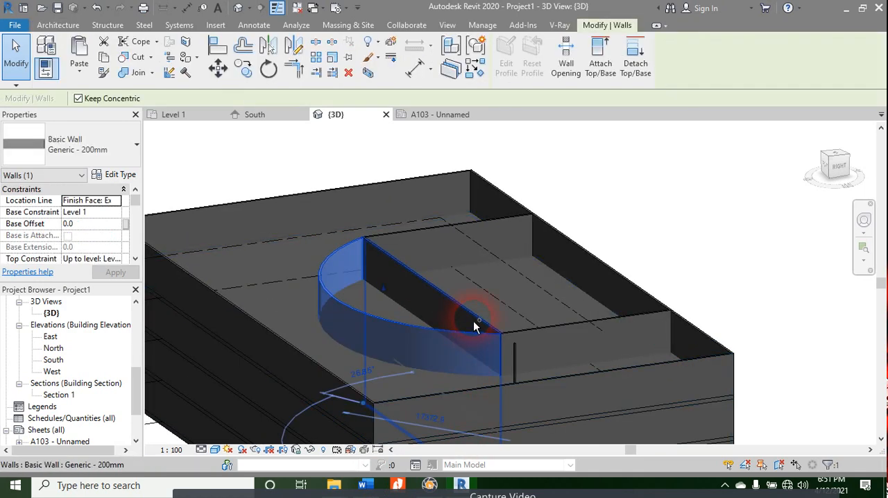
pyautogui.keyDown('ctrl'); pyautogui.click(506, 363); pyautogui.keyUp('ctrl')
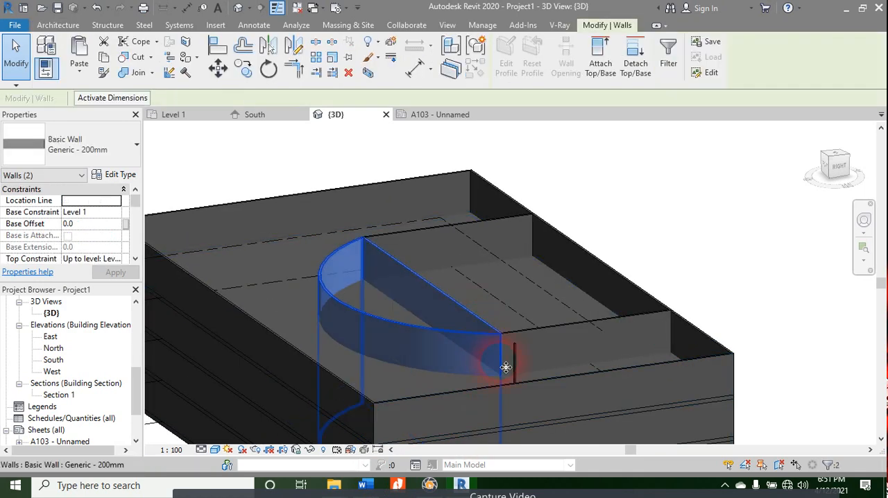
pyautogui.keyDown('ctrl'); pyautogui.click(562, 331); pyautogui.keyUp('ctrl')
pyautogui.keyDown('ctrl'); pyautogui.click(452, 226); pyautogui.keyUp('ctrl')
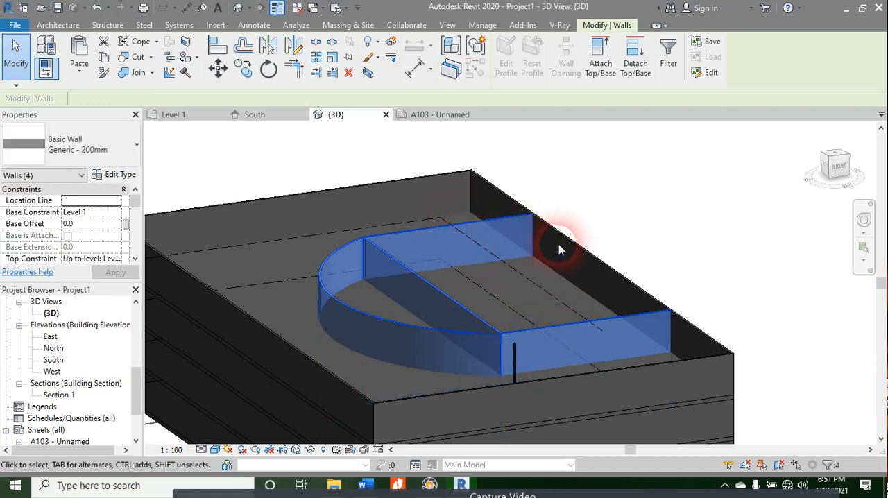
pyautogui.scroll(-3, 562, 333)
pyautogui.scroll(4, 561, 305)
pyautogui.moveTo(561, 292); pyautogui.dragTo(533, 487, button='middle')
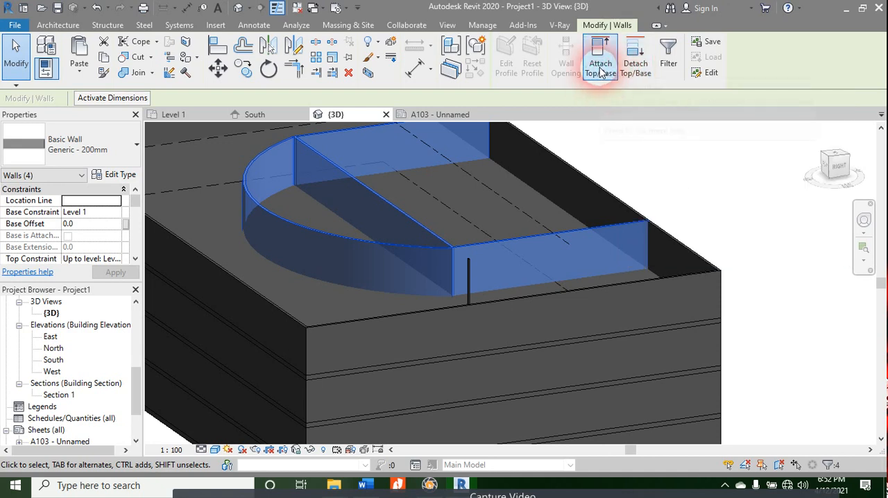
pyautogui.click(601, 68)
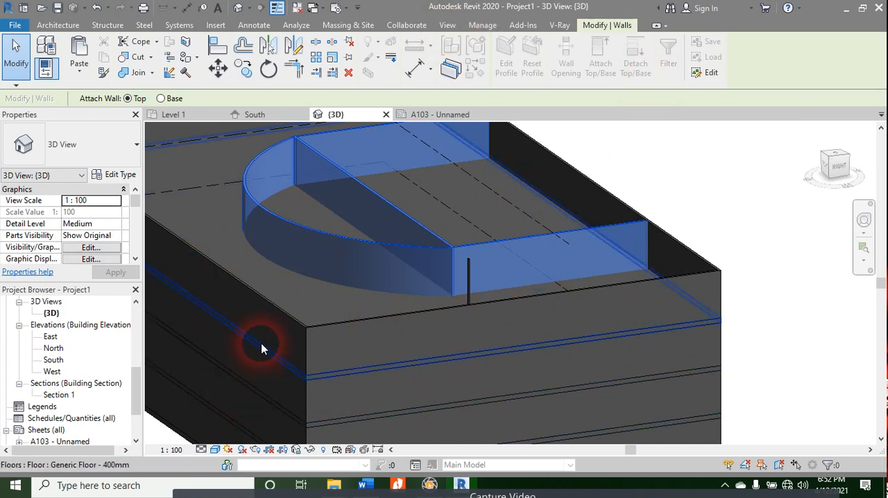
pyautogui.click(653, 279)
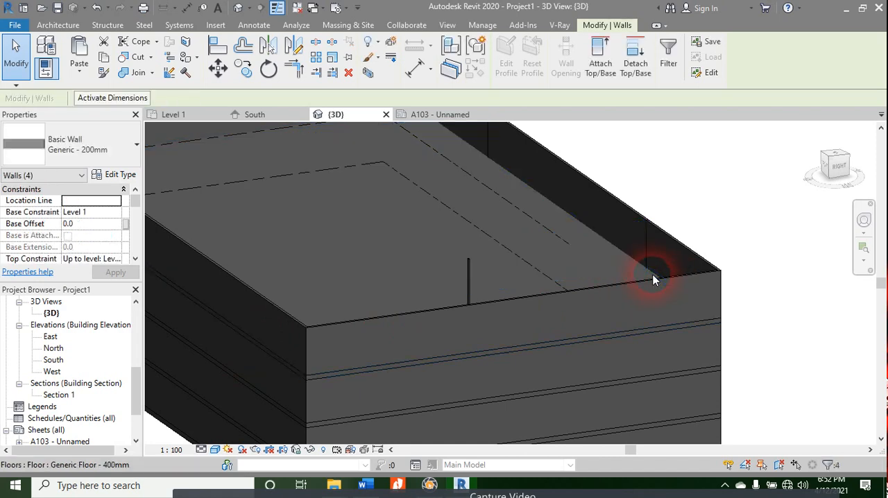
pyautogui.scroll(-3, 494, 229)
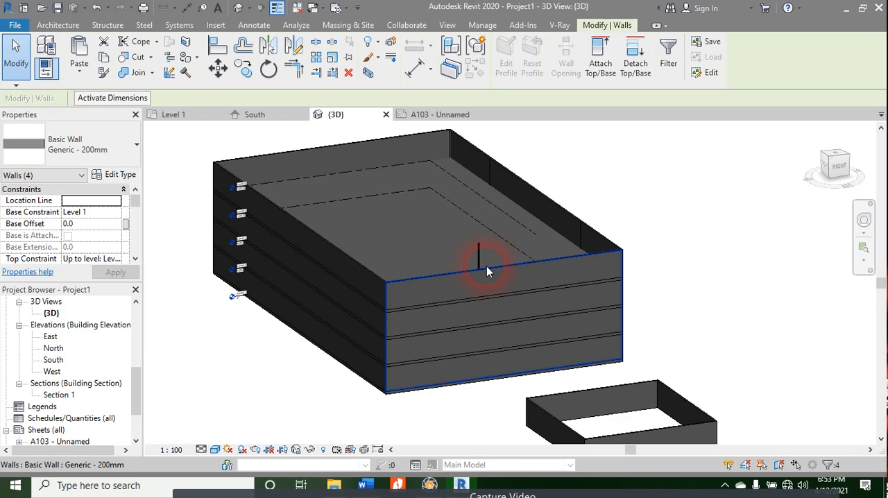
pyautogui.click(399, 419)
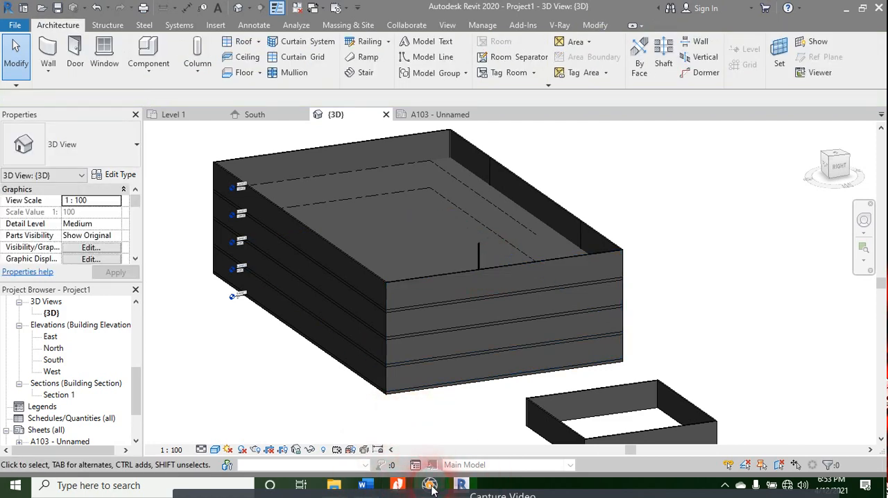
# Step: Switch to Word and review the Floors topics in the course contents, from Sketch Floor and Edit Sketch to Custom Floor
pyautogui.click(362, 485)
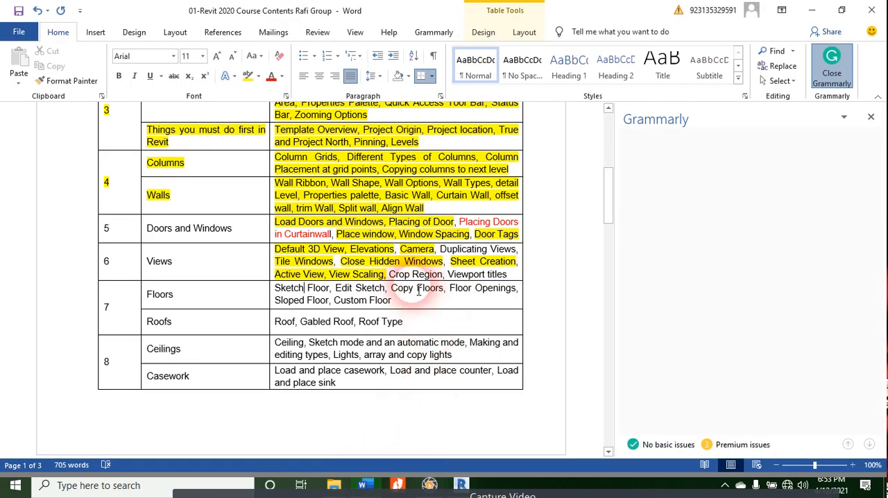
pyautogui.moveTo(336, 288)
pyautogui.mouseDown()
pyautogui.moveTo(406, 291)
pyautogui.moveTo(393, 301)
pyautogui.mouseUp()
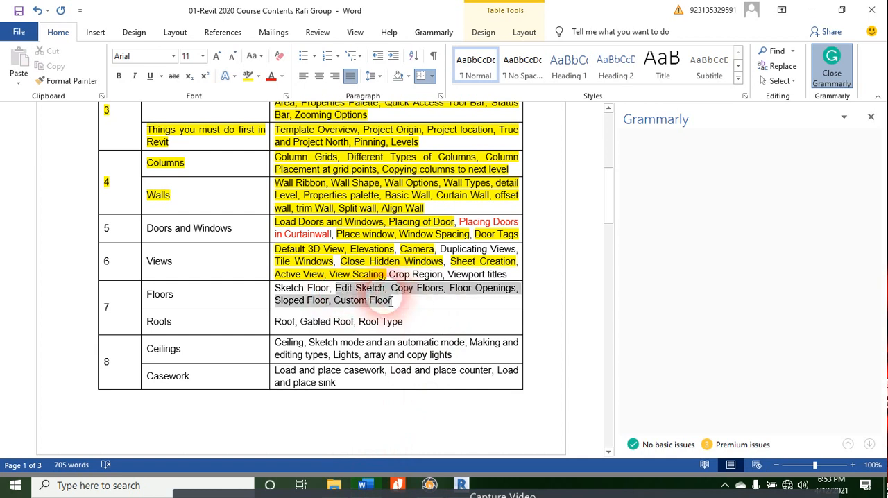
pyautogui.click(386, 288)
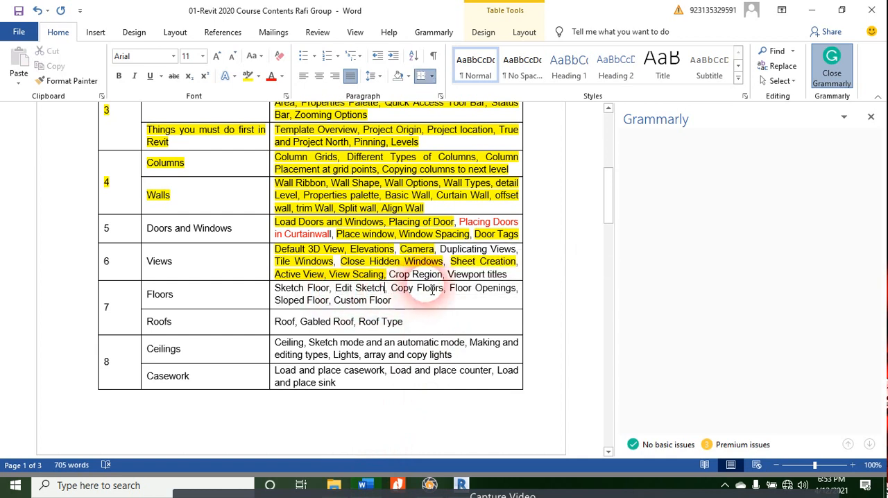
pyautogui.moveTo(449, 288)
pyautogui.mouseDown()
pyautogui.moveTo(294, 288)
pyautogui.moveTo(311, 292)
pyautogui.mouseUp()
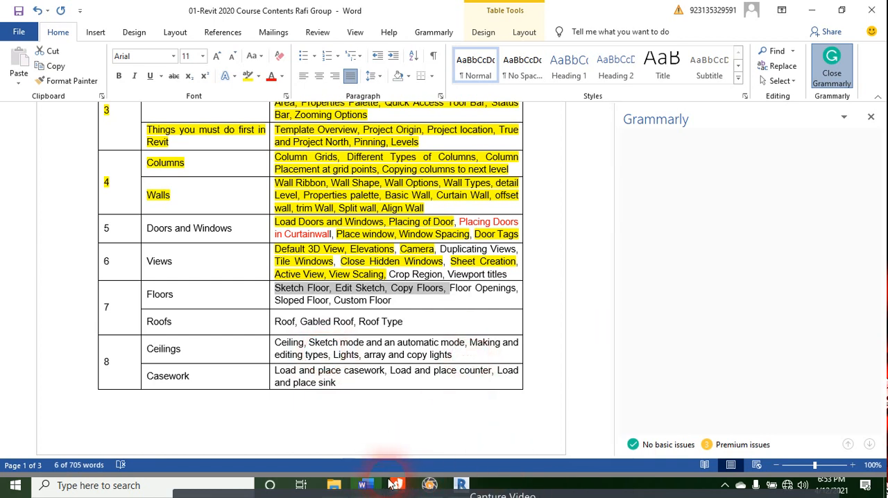
# Step: Return to Revit, filter grids and walls out of a selection in the Level 1 plan, and open the remaining floor's boundary for editing
pyautogui.click(453, 484)
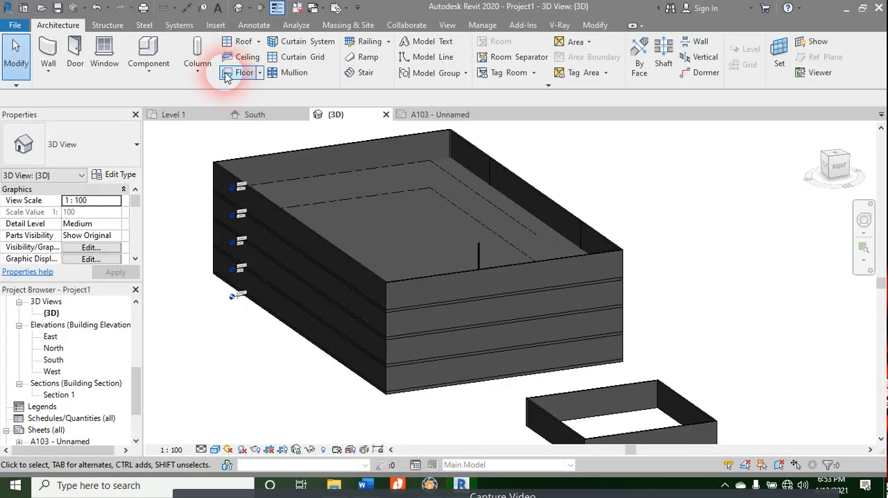
pyautogui.click(179, 115)
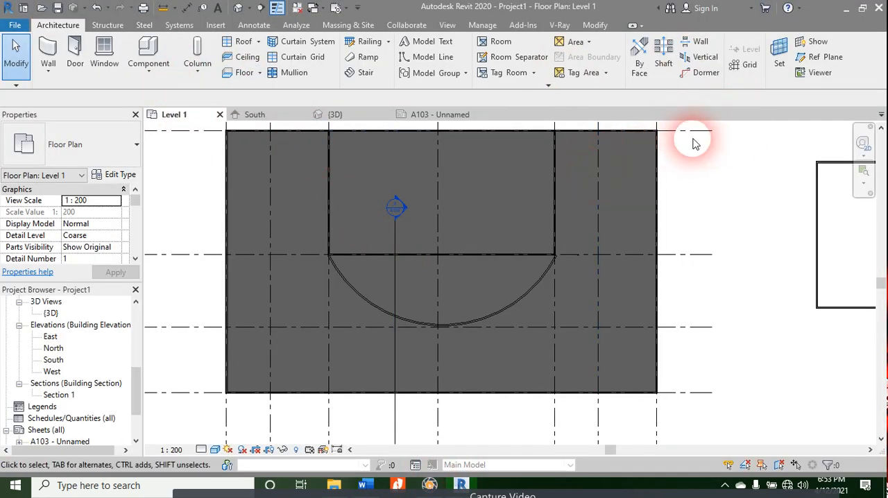
pyautogui.scroll(-1, 688, 171)
pyautogui.moveTo(687, 171); pyautogui.dragTo(683, 247, button='middle')
pyautogui.moveTo(701, 165); pyautogui.dragTo(595, 296)
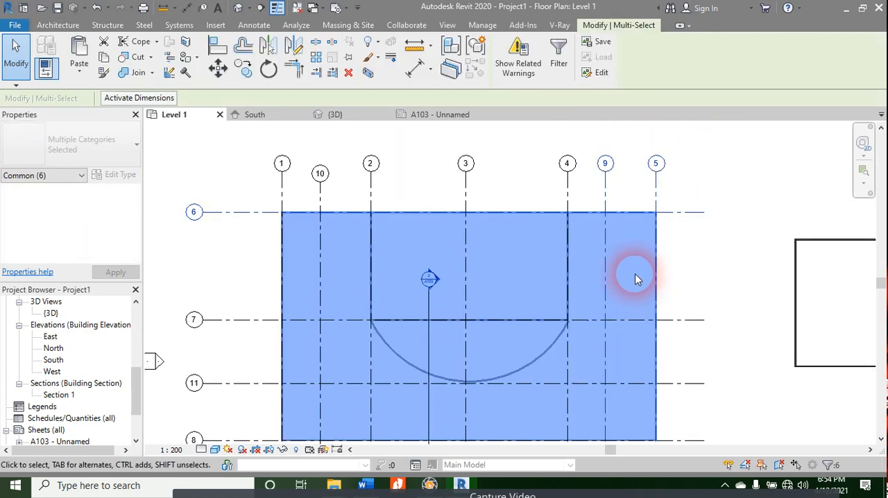
pyautogui.click(559, 60)
pyautogui.click(328, 179)
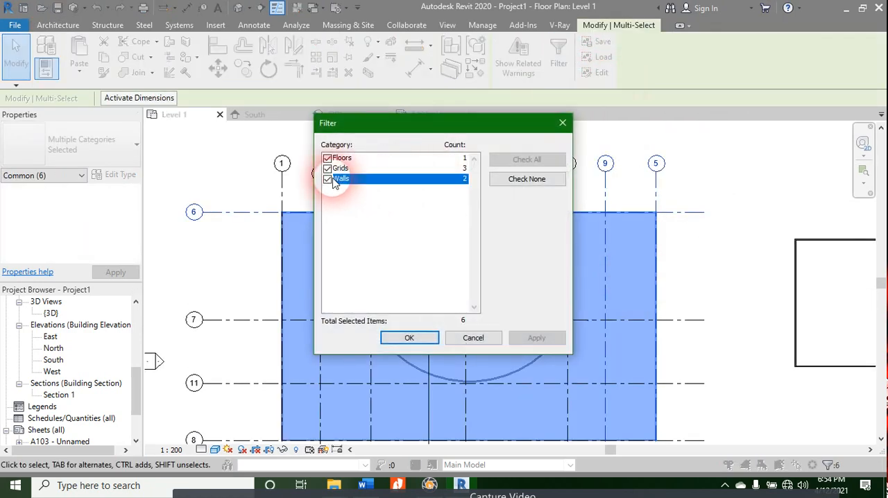
pyautogui.click(329, 179)
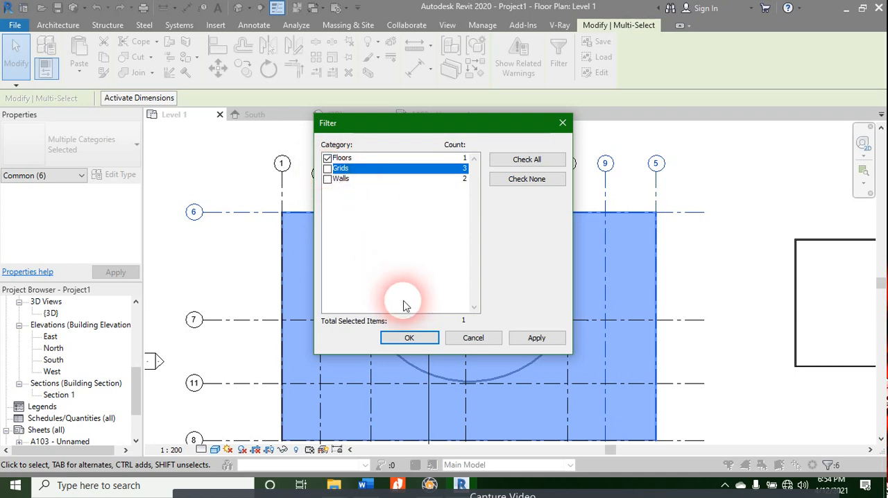
pyautogui.click(409, 337)
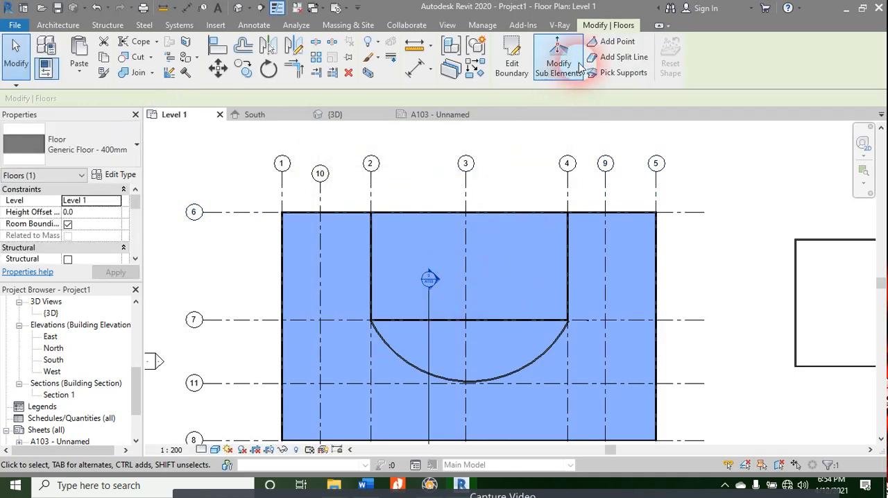
pyautogui.click(511, 59)
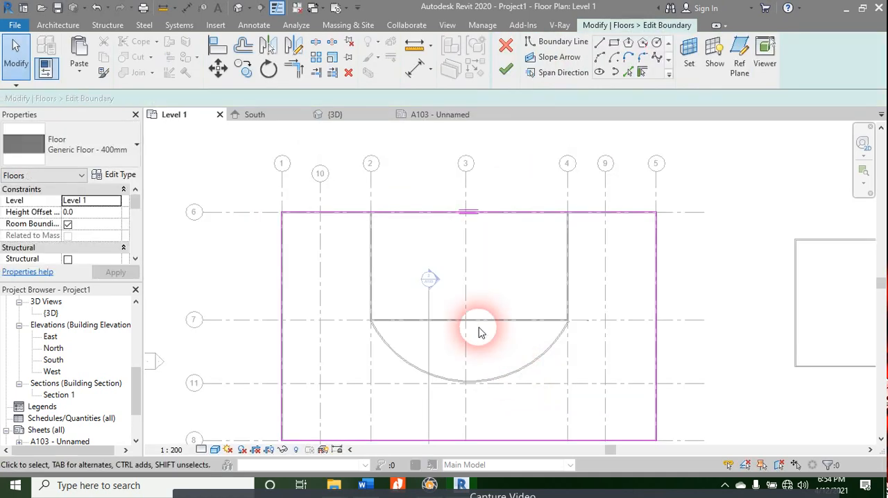
# Step: Shorten the floor's boundary line along grid 6 to start at grid 2, and the one along grid 1 to end at grid 7
pyautogui.click(375, 218)
pyautogui.moveTo(283, 217); pyautogui.dragTo(372, 216)
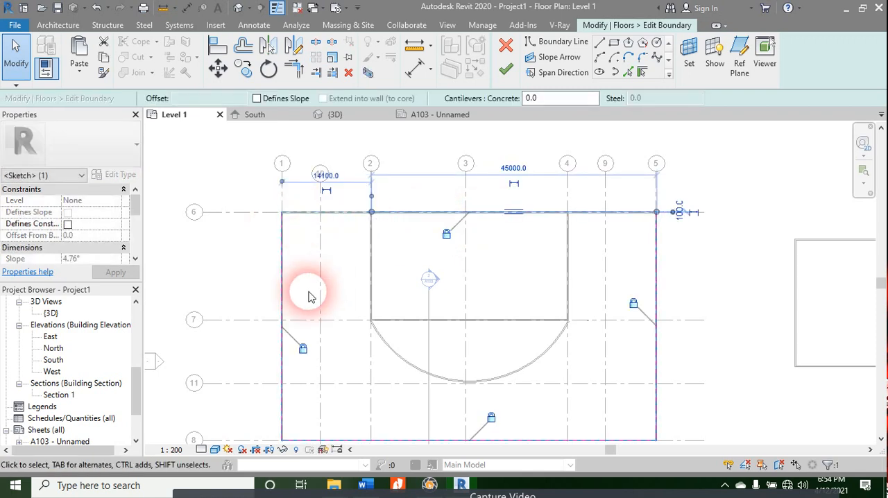
pyautogui.click(283, 216)
pyautogui.moveTo(290, 297); pyautogui.dragTo(282, 320)
# Step: Draw boundary lines from grid 1 along grid 7 to grid 2, and along the grid 2 wall to grid 6
pyautogui.click(598, 45)
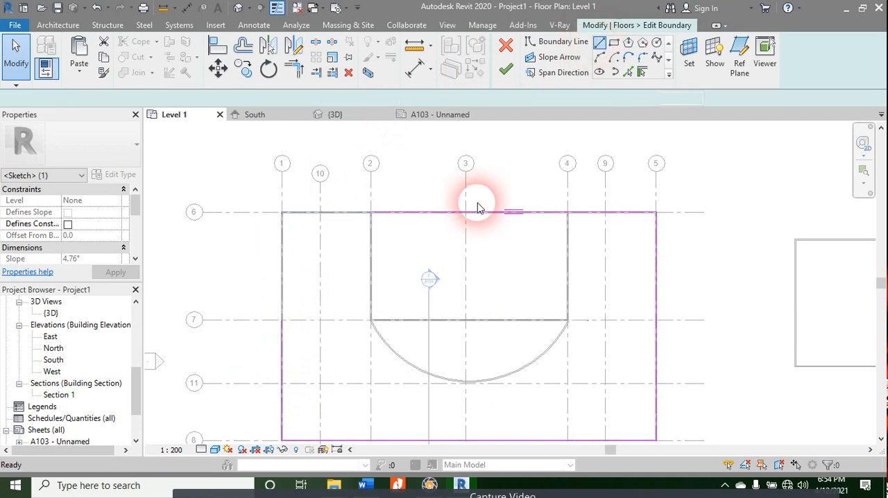
pyautogui.click(282, 320)
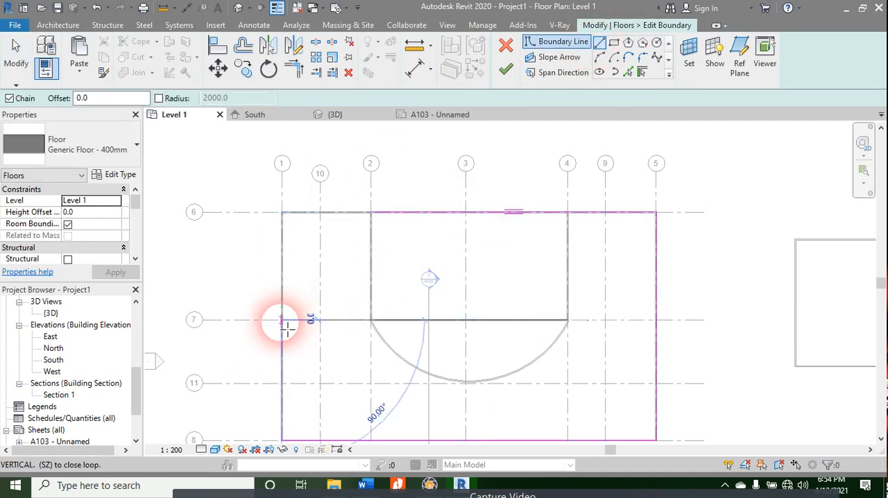
pyautogui.click(371, 320)
pyautogui.scroll(3, 375, 326)
pyautogui.scroll(1, 380, 329)
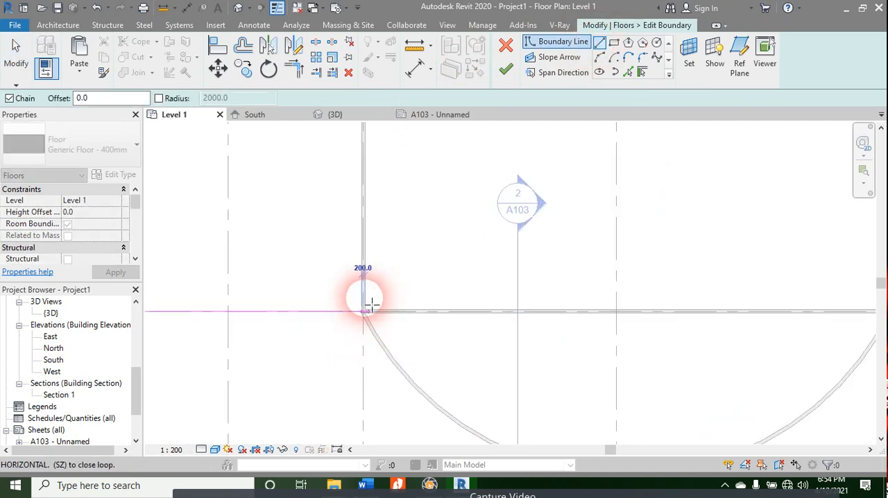
pyautogui.moveTo(344, 209); pyautogui.dragTo(269, 478, button='middle')
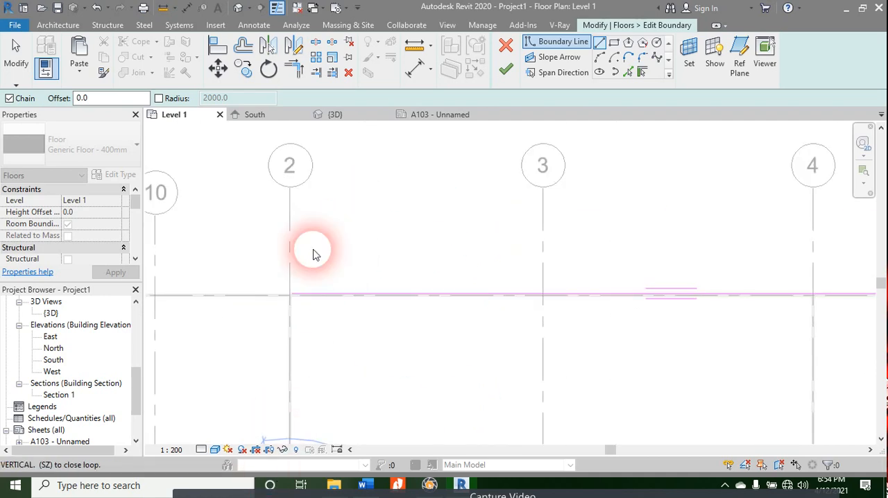
pyautogui.scroll(5, 292, 294)
pyautogui.click(293, 297)
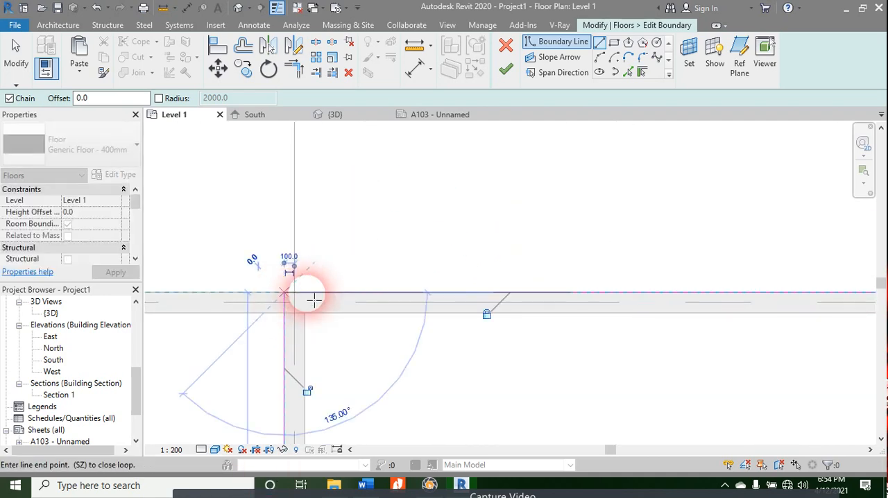
pyautogui.click(312, 299)
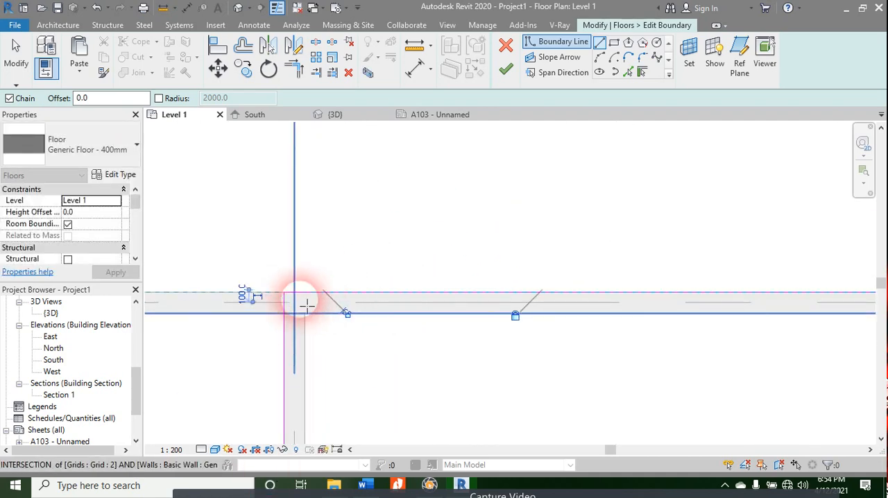
# Step: Check the corners where the new boundary lines meet the existing ones, and finish the floor's boundary edit
pyautogui.scroll(3, 305, 295)
pyautogui.scroll(-3, 298, 241)
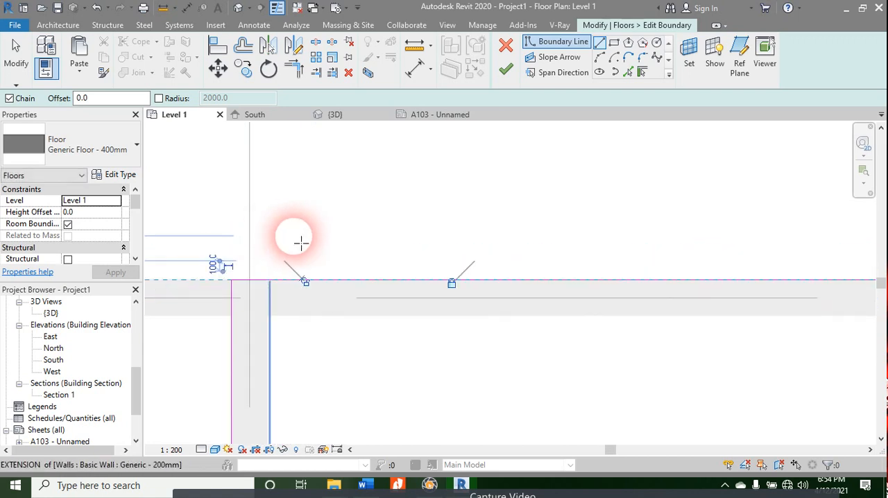
pyautogui.scroll(-3, 286, 260)
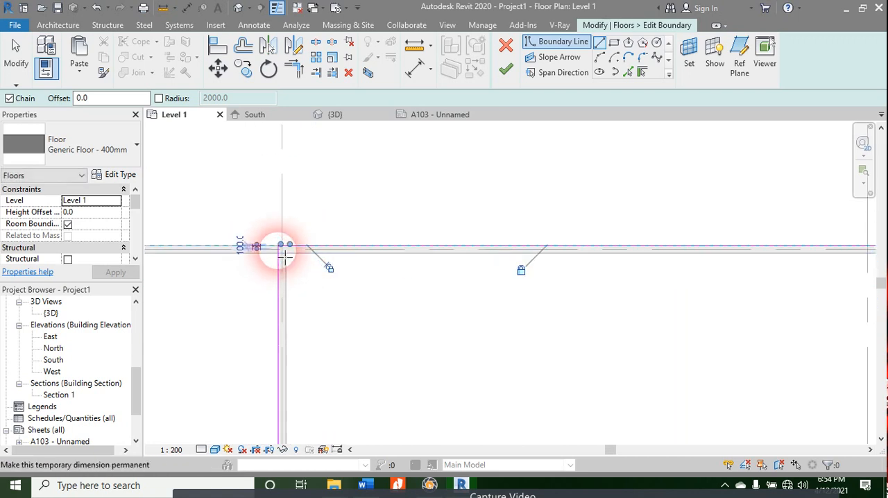
pyautogui.moveTo(363, 303); pyautogui.dragTo(490, 123, button='middle')
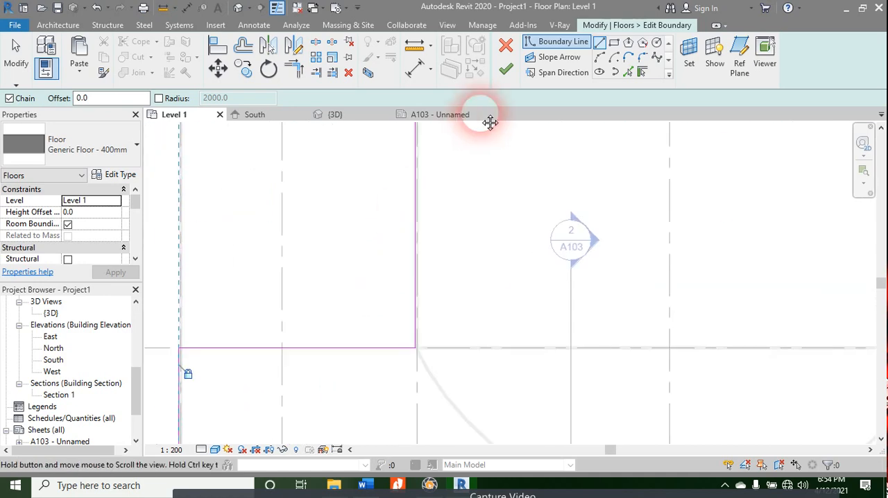
pyautogui.scroll(-3, 431, 160)
pyautogui.scroll(5, 279, 319)
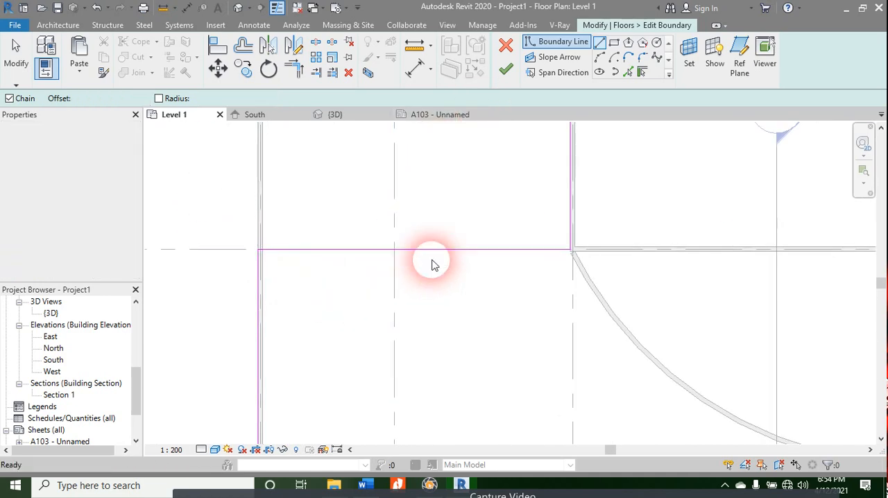
pyautogui.press('Escape')
pyautogui.scroll(-3, 440, 200)
pyautogui.click(505, 81)
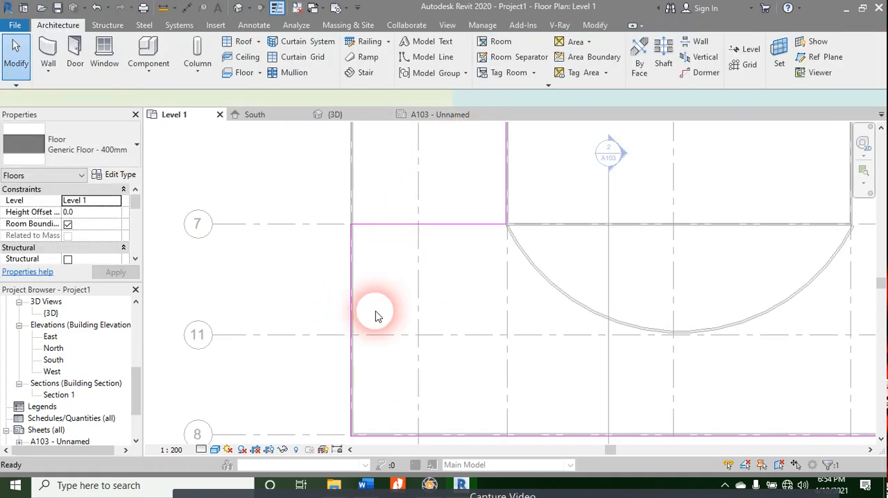
# Step: Examine the corner cutout of the Level 1 floor in plan and from below in the 3D view
pyautogui.moveTo(414, 223); pyautogui.dragTo(284, 422, button='middle')
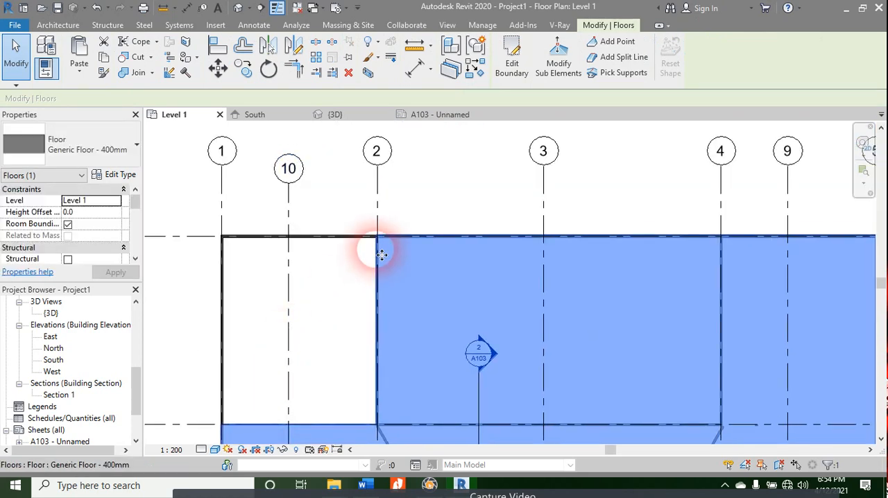
pyautogui.click(333, 116)
pyautogui.keyDown('shift'); pyautogui.moveTo(395, 262); pyautogui.dragTo(342, 274, button='middle'); pyautogui.keyUp('shift')
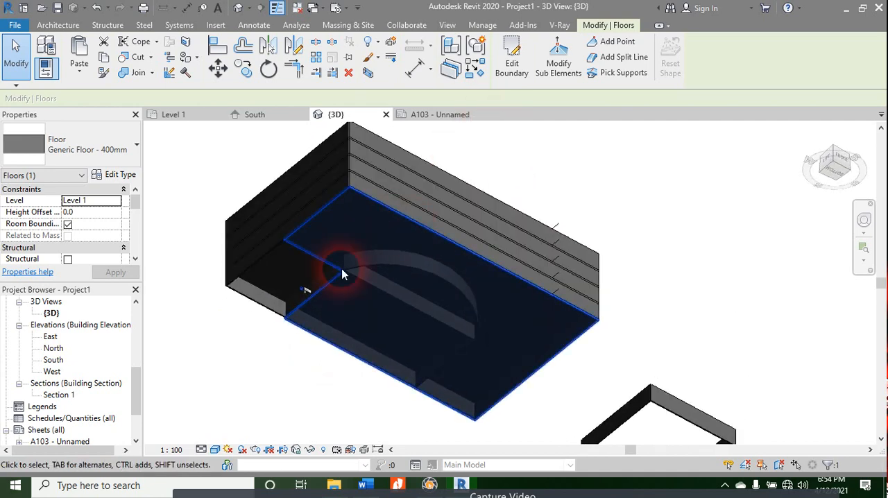
# Step: Inspect the Level 1 floor's cut-out corner up close, orbit to view the building from above, and deselect the floor
pyautogui.scroll(2, 280, 269)
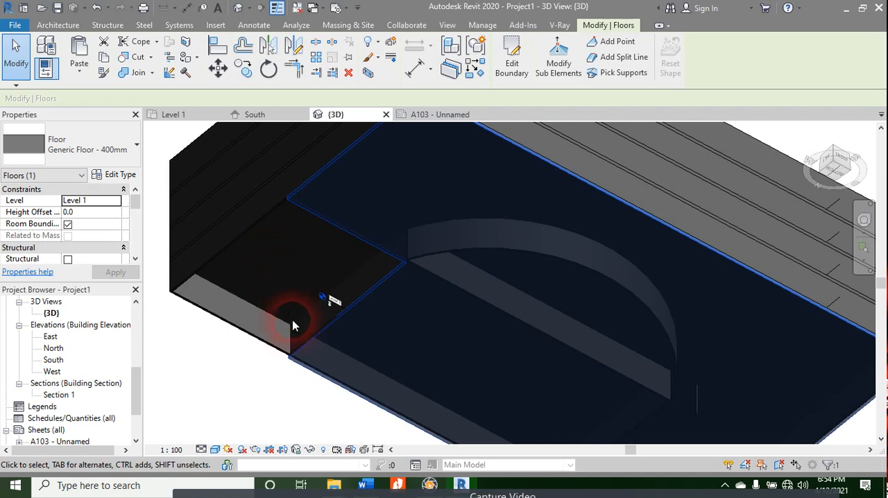
pyautogui.scroll(2, 294, 324)
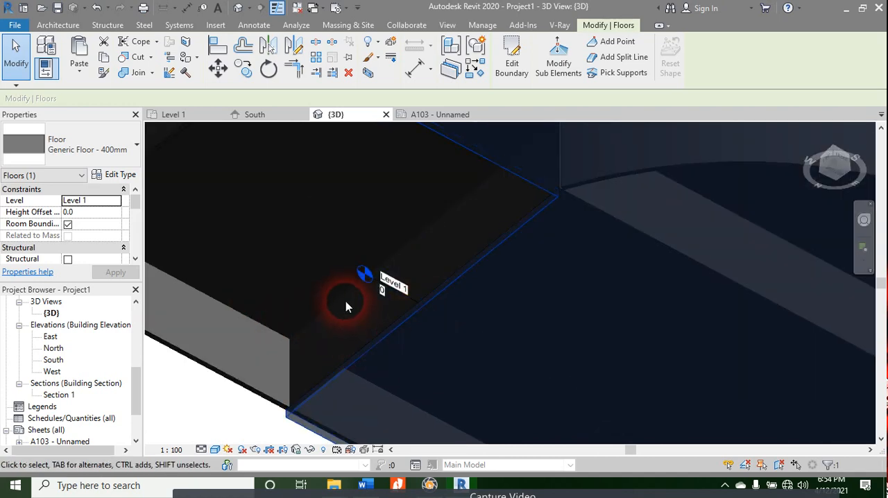
pyautogui.scroll(-4, 345, 298)
pyautogui.keyDown('shift'); pyautogui.moveTo(638, 161); pyautogui.dragTo(620, 415, button='middle'); pyautogui.keyUp('shift')
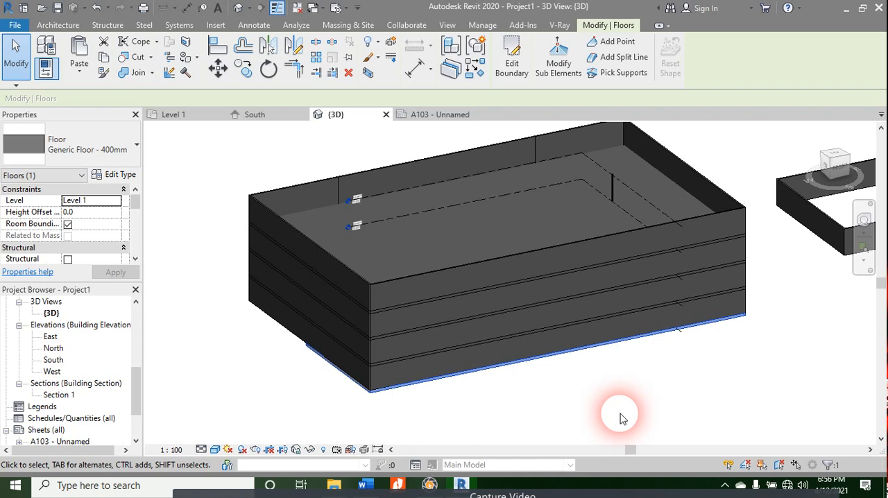
pyautogui.click(604, 196)
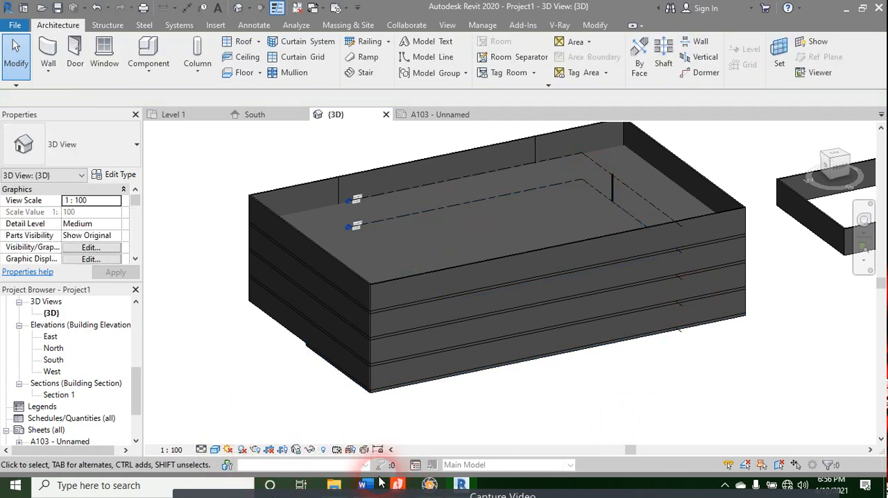
pyautogui.click(173, 115)
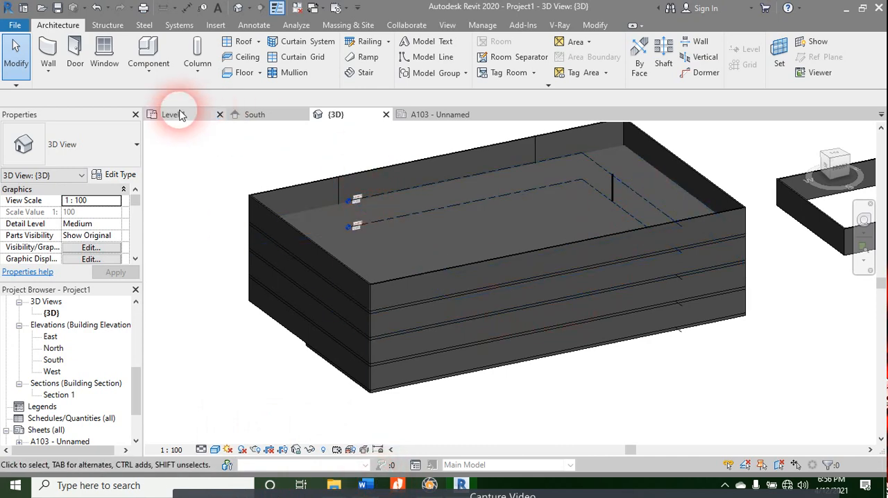
pyautogui.doubleClick(309, 290)
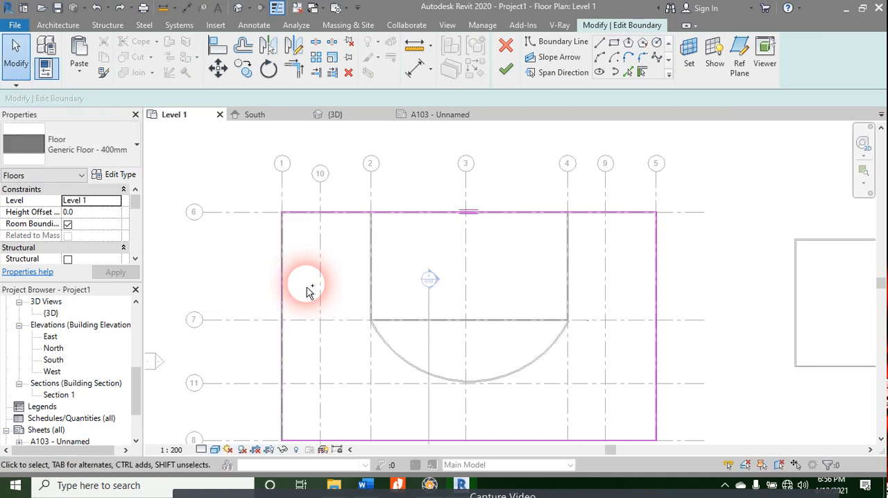
pyautogui.click(530, 57)
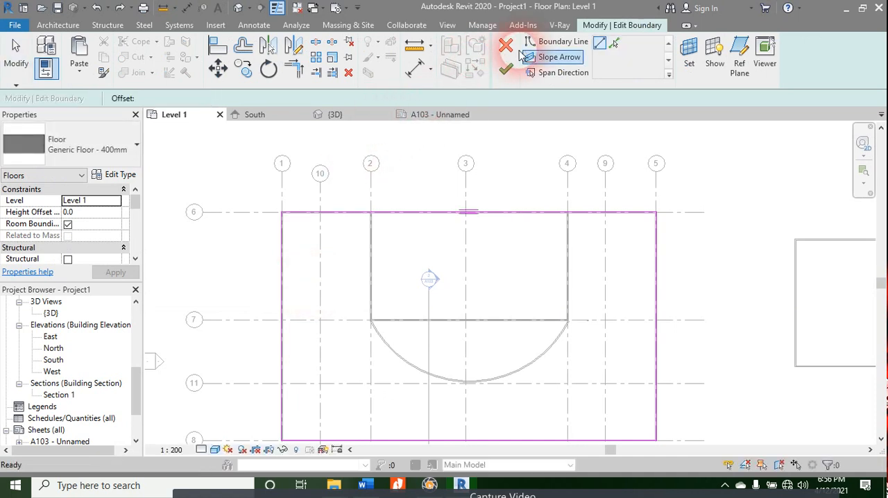
pyautogui.click(506, 46)
pyautogui.click(474, 248)
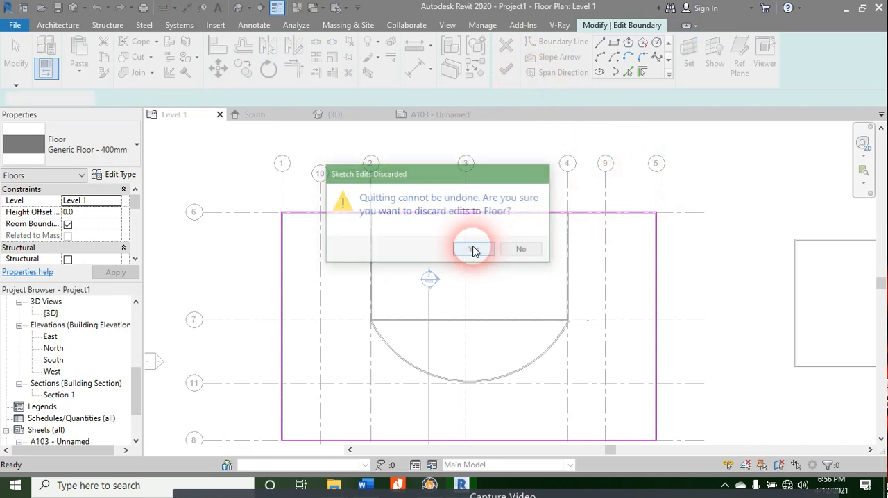
pyautogui.click(689, 224)
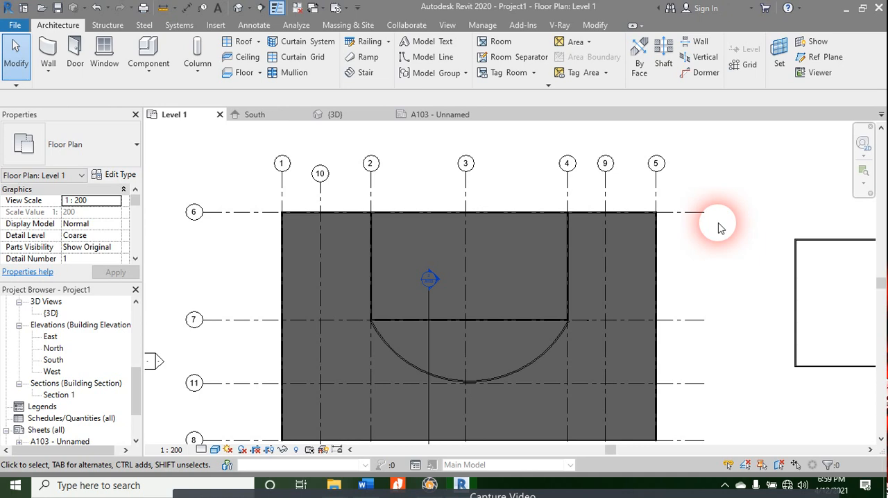
# Step: Switch to the Word course outline to look up the Floor Openings topic, and return to Revit
pyautogui.click(368, 486)
pyautogui.click(466, 292)
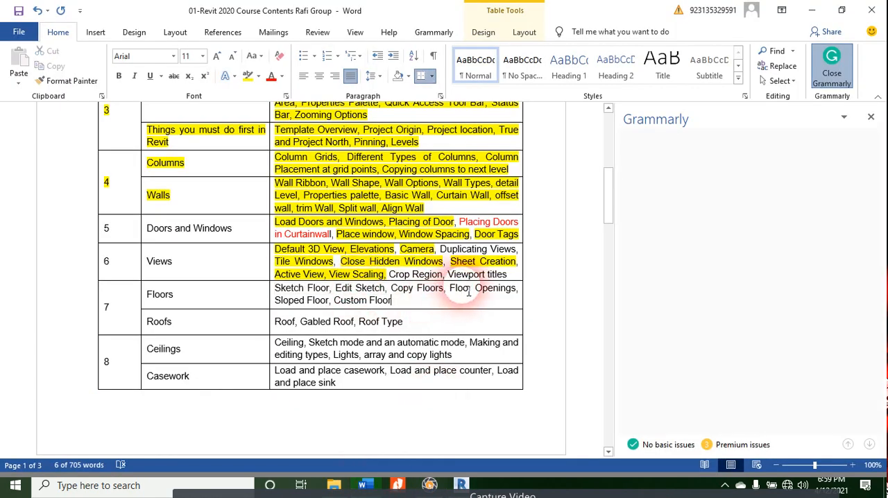
pyautogui.moveTo(446, 289); pyautogui.dragTo(519, 290)
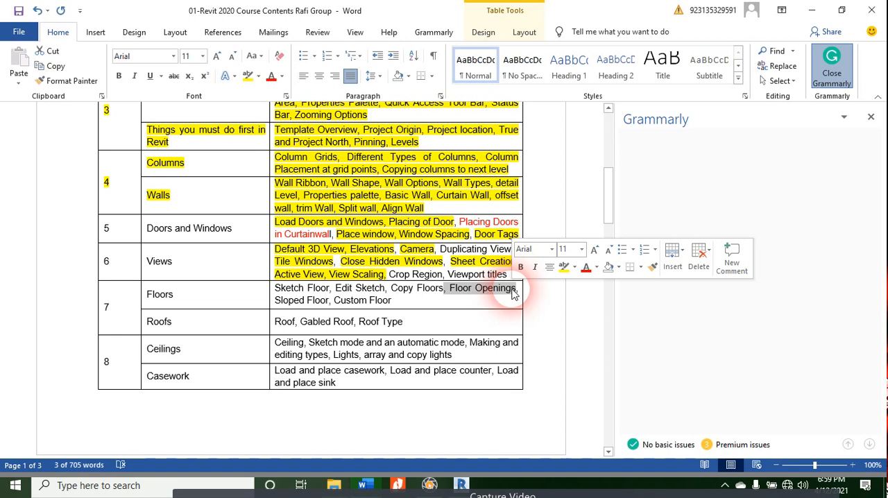
pyautogui.click(512, 292)
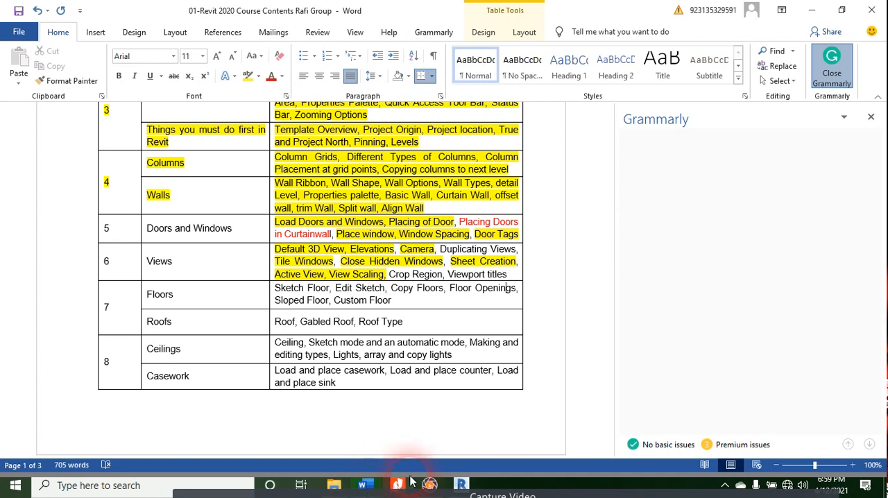
pyautogui.click(462, 485)
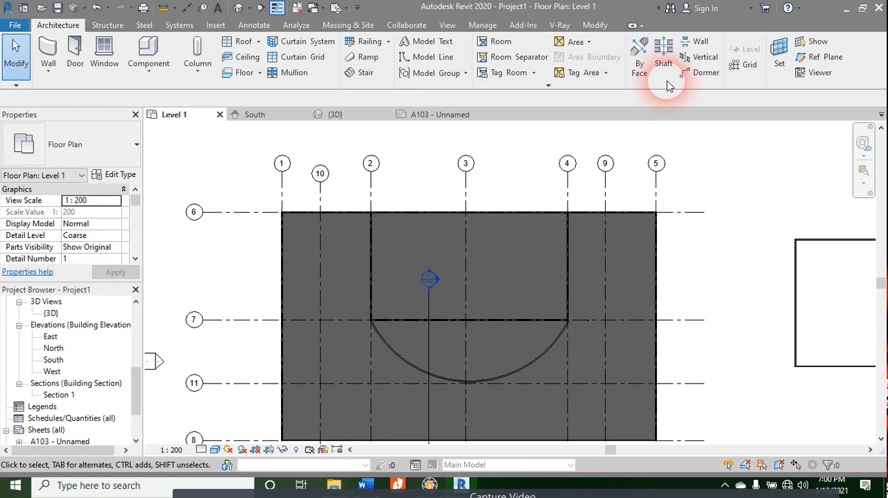
# Step: Start a shaft opening on Level 1 and sketch a rectangular boundary from the grid 4/6 corner to the grid 3/7 intersection
pyautogui.click(548, 85)
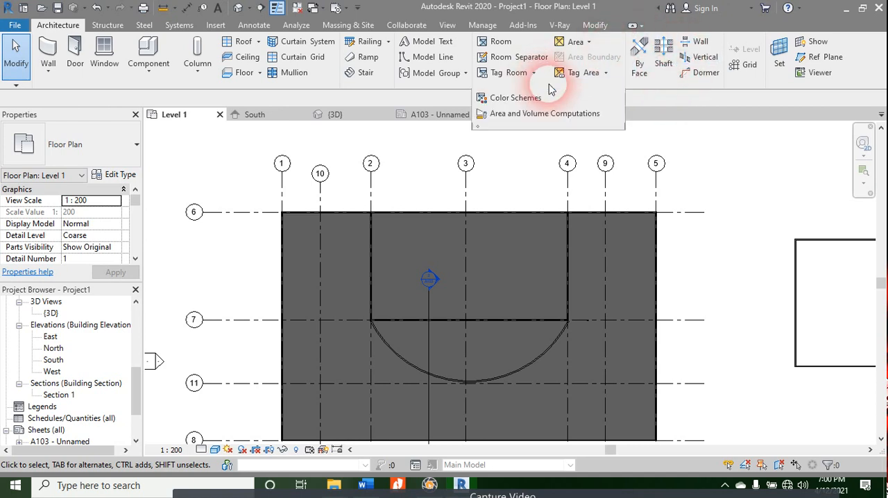
pyautogui.click(659, 81)
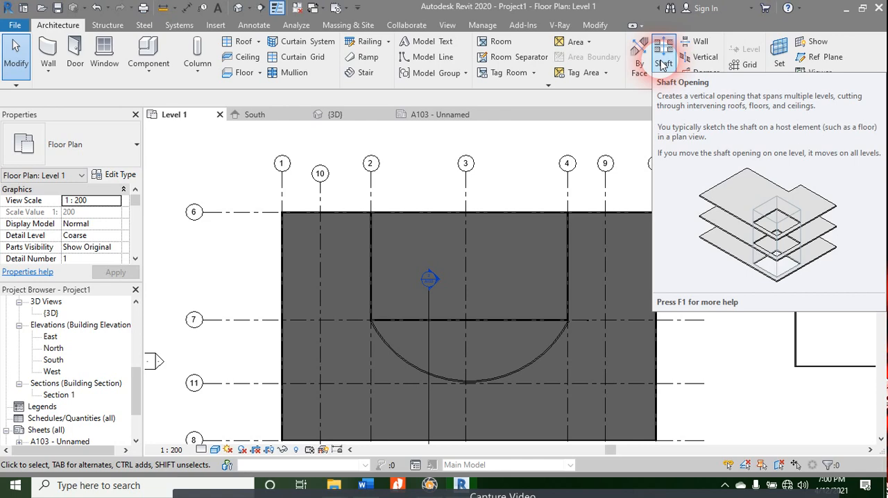
pyautogui.click(662, 62)
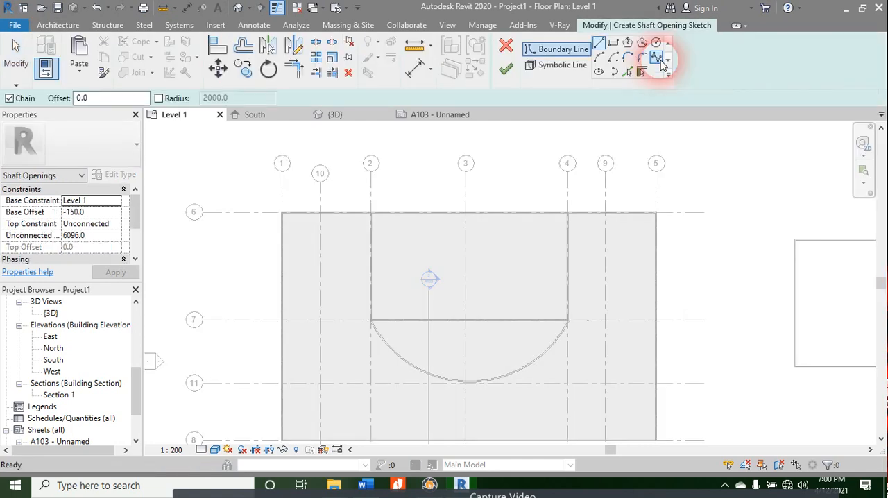
pyautogui.scroll(-2, 268, 164)
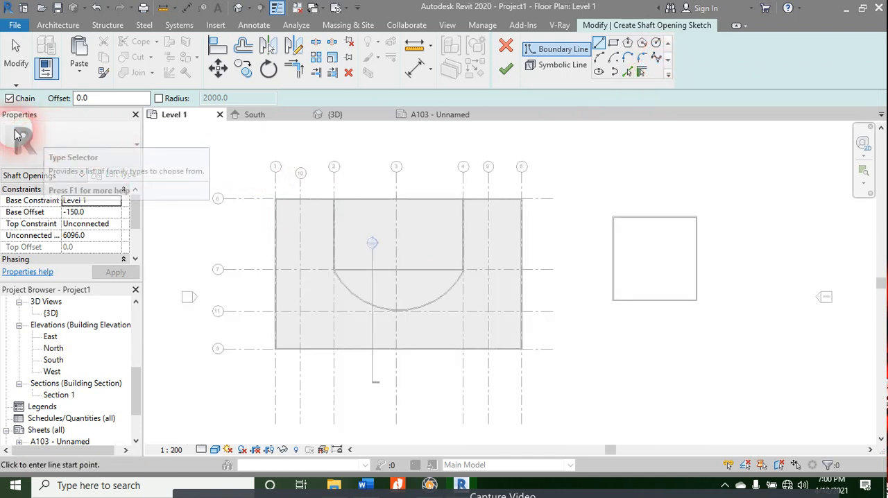
pyautogui.scroll(1, 444, 289)
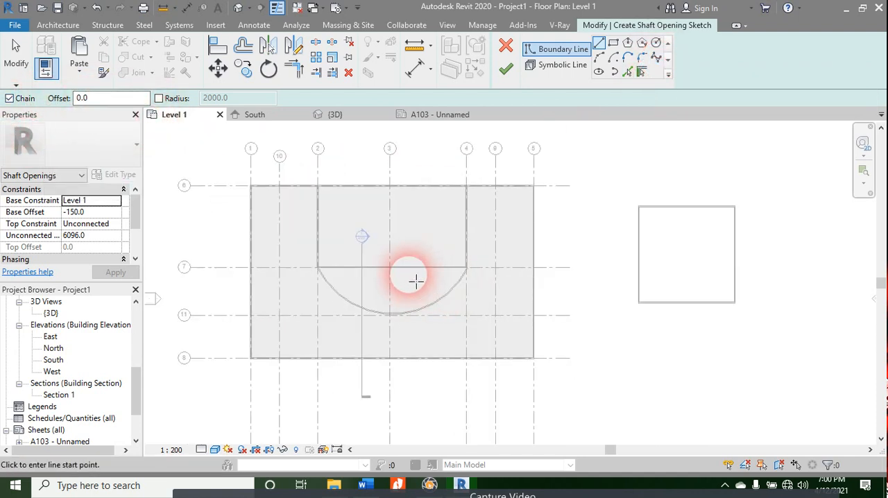
pyautogui.click(613, 43)
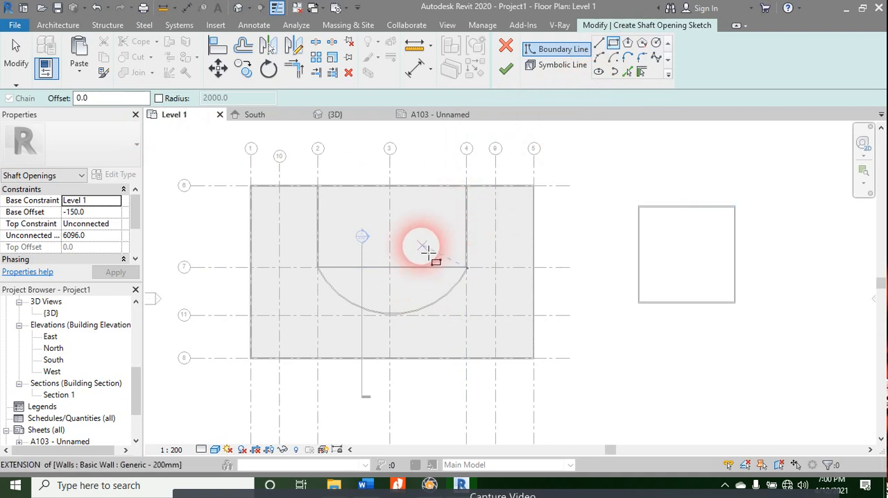
pyautogui.scroll(1, 496, 221)
pyautogui.scroll(1, 496, 220)
pyautogui.moveTo(406, 317); pyautogui.dragTo(377, 302, button='middle')
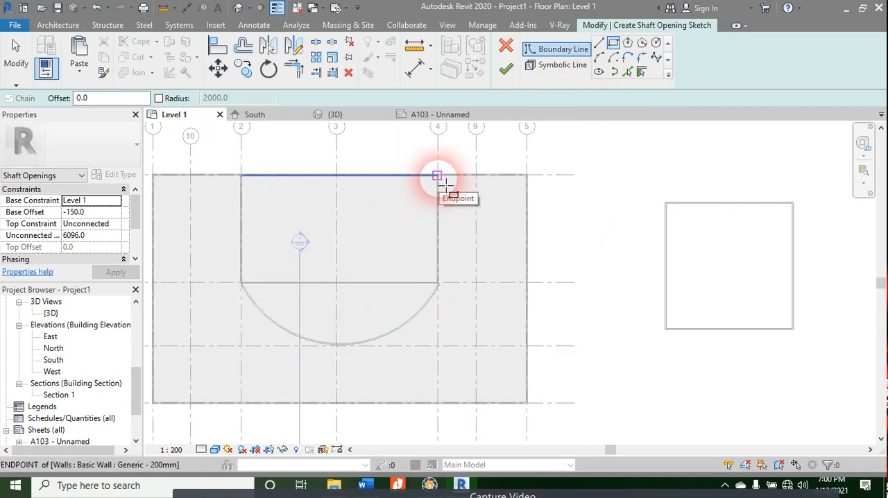
pyautogui.moveTo(437, 175)
pyautogui.mouseDown()
pyautogui.moveTo(345, 264)
pyautogui.moveTo(339, 285)
pyautogui.mouseUp()
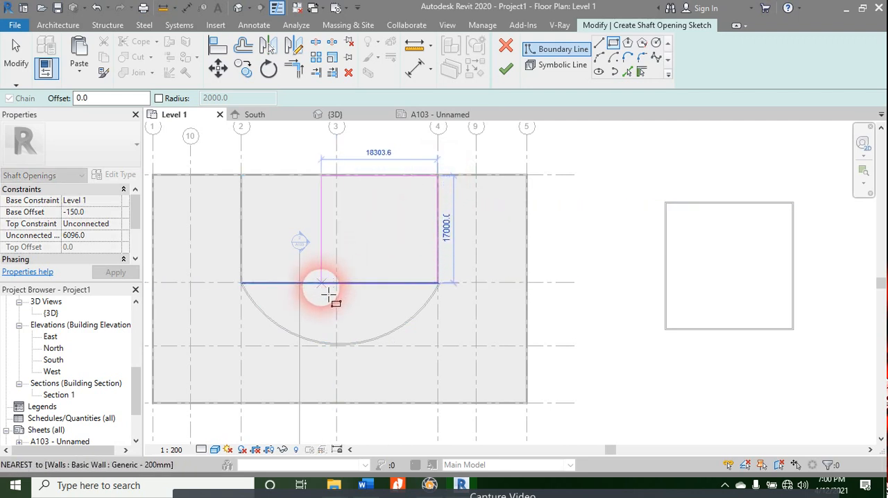
pyautogui.click(336, 284)
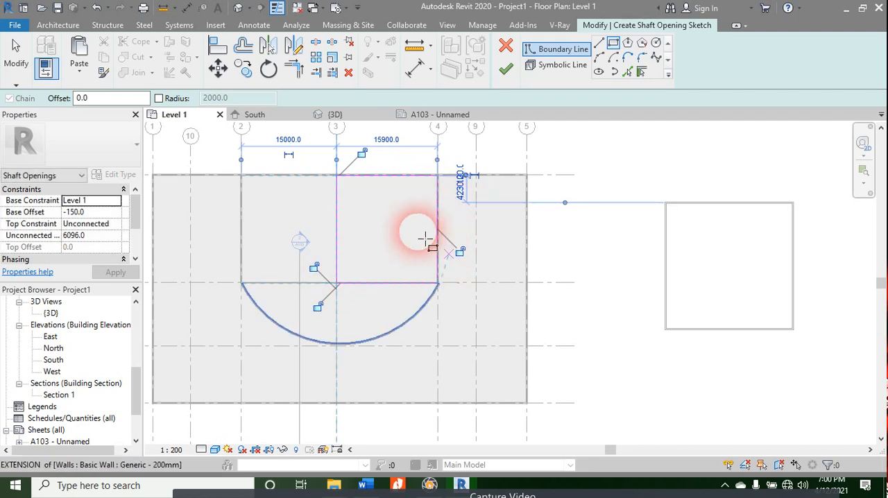
# Step: Lock the shaft boundary lines to the adjoining walls and grid, and finish the shaft opening sketch
pyautogui.click(361, 152)
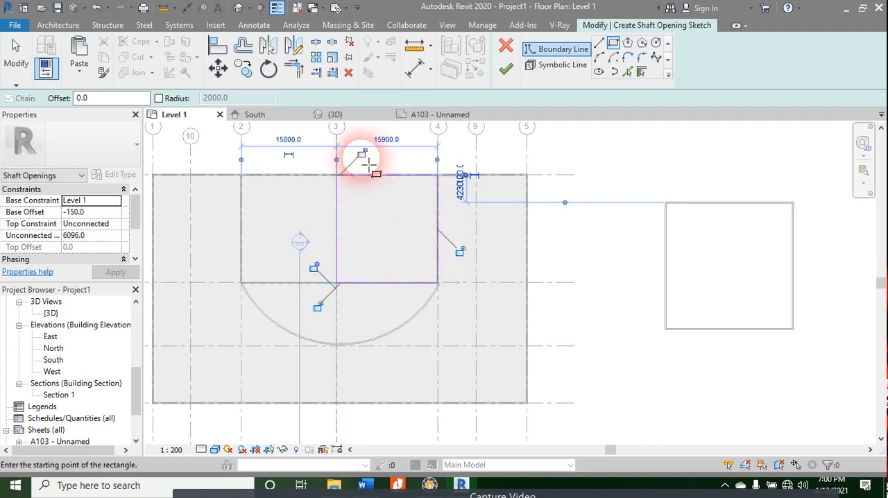
pyautogui.click(459, 251)
pyautogui.click(319, 275)
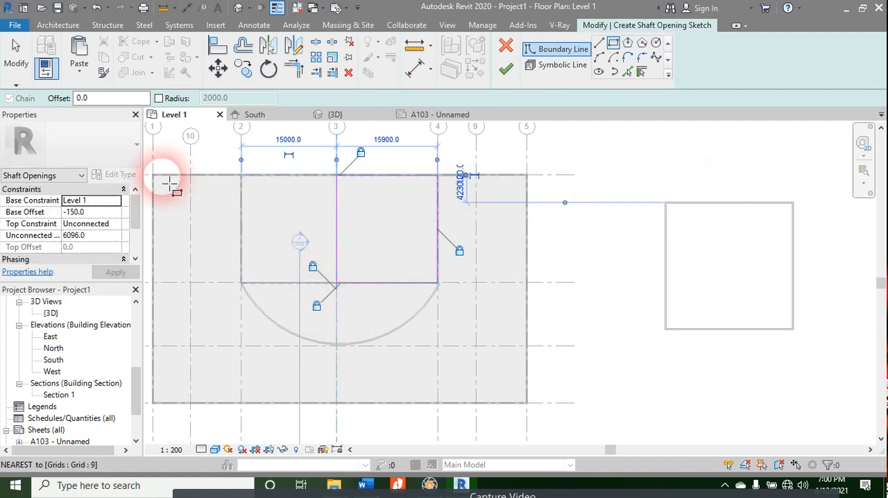
pyautogui.click(506, 70)
pyautogui.click(600, 243)
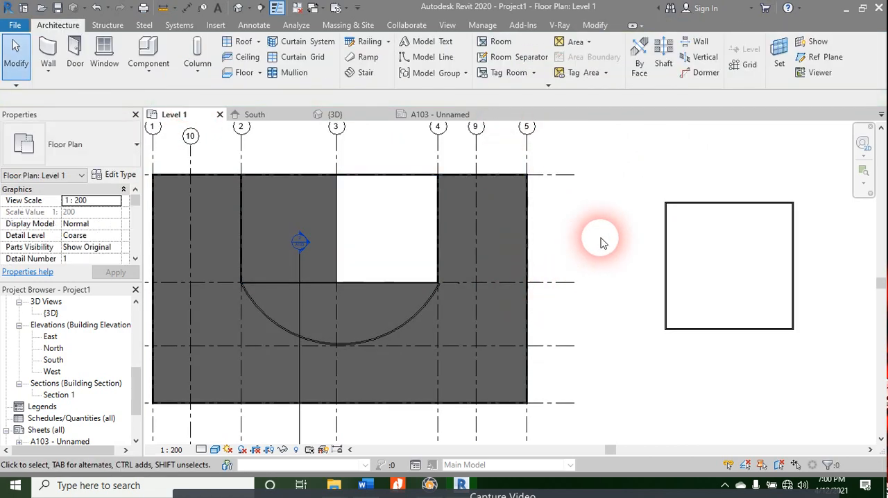
# Step: Examine the shaft opening in the 3D view by orbiting the building to see it from below and above
pyautogui.click(334, 114)
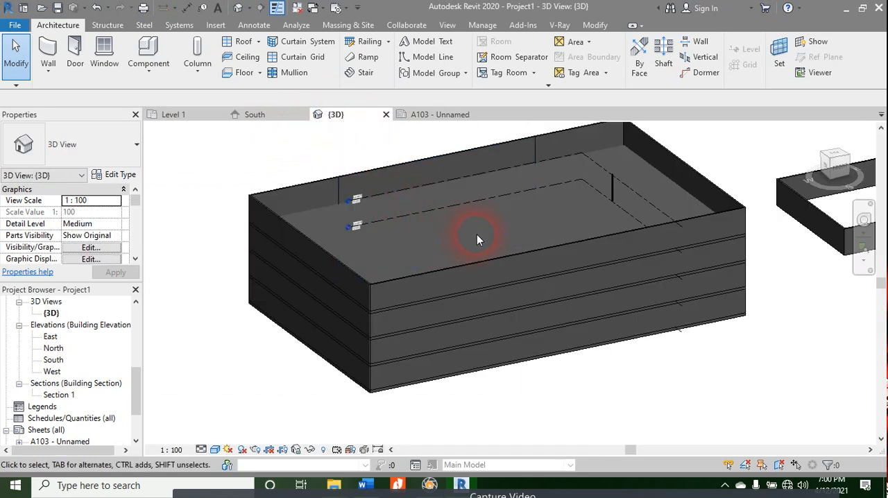
pyautogui.scroll(-5, 477, 239)
pyautogui.keyDown('shift'); pyautogui.moveTo(386, 327); pyautogui.dragTo(623, 197, button='middle'); pyautogui.keyUp('shift')
pyautogui.scroll(3, 482, 259)
pyautogui.scroll(-4, 517, 252)
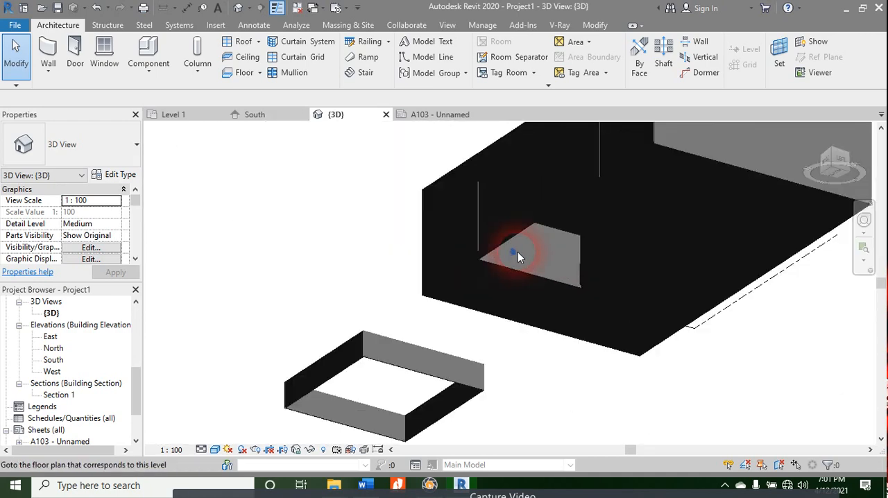
pyautogui.keyDown('shift'); pyautogui.moveTo(518, 252); pyautogui.dragTo(529, 185, button='middle'); pyautogui.keyUp('shift')
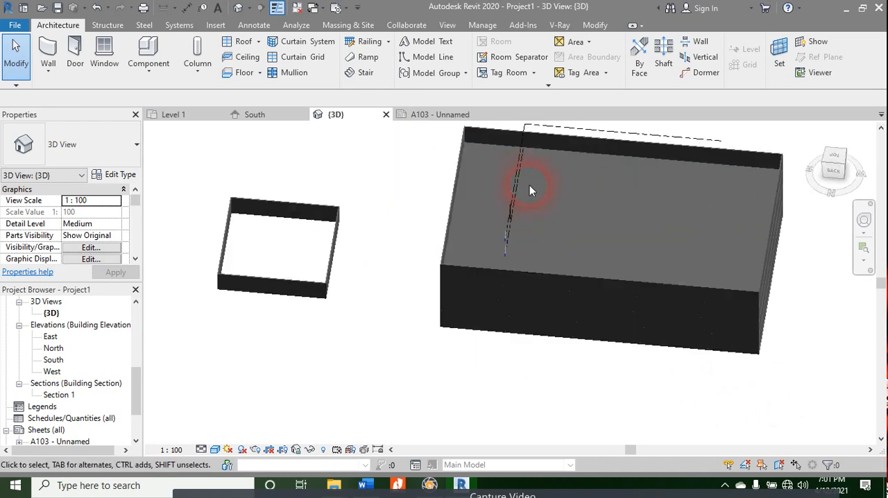
pyautogui.keyDown('shift'); pyautogui.moveTo(508, 347); pyautogui.dragTo(281, 163, button='middle'); pyautogui.keyUp('shift')
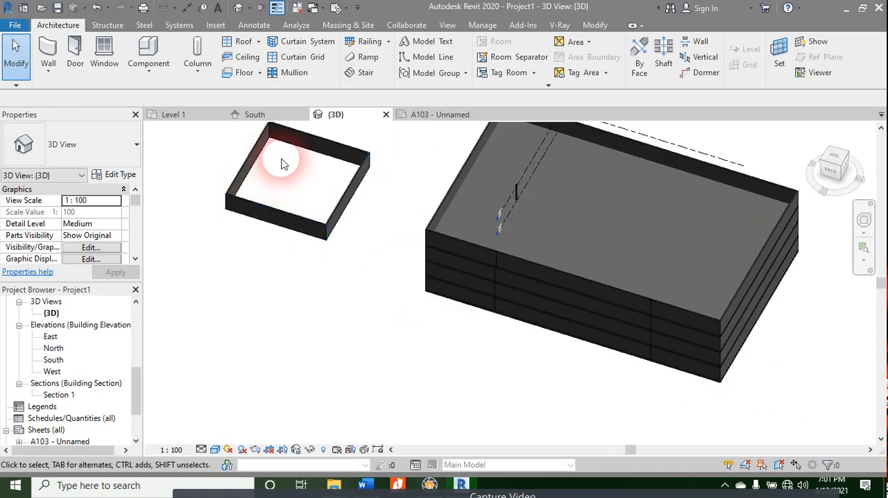
# Step: Switch to Word and select the text "Floor Openings" in the Floors row of the course outline
pyautogui.hotkey('alt', 'Tab')
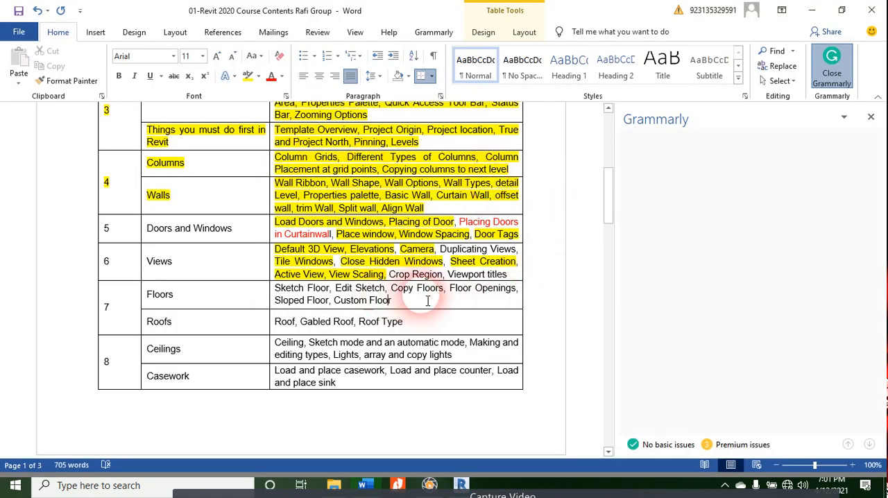
pyautogui.moveTo(451, 288); pyautogui.dragTo(507, 295)
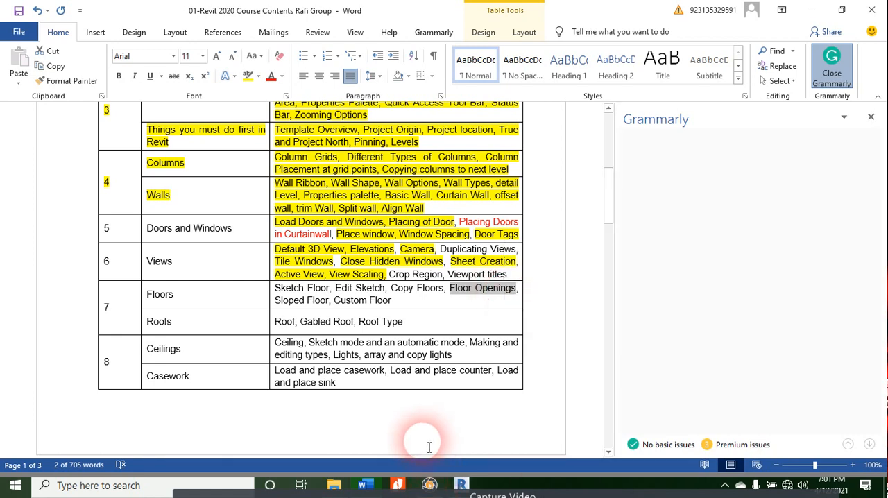
# Step: Open Outlook 2016, send and receive all folders, and minimize the progress dialog
pyautogui.press('super')
pyautogui.write('outlook')
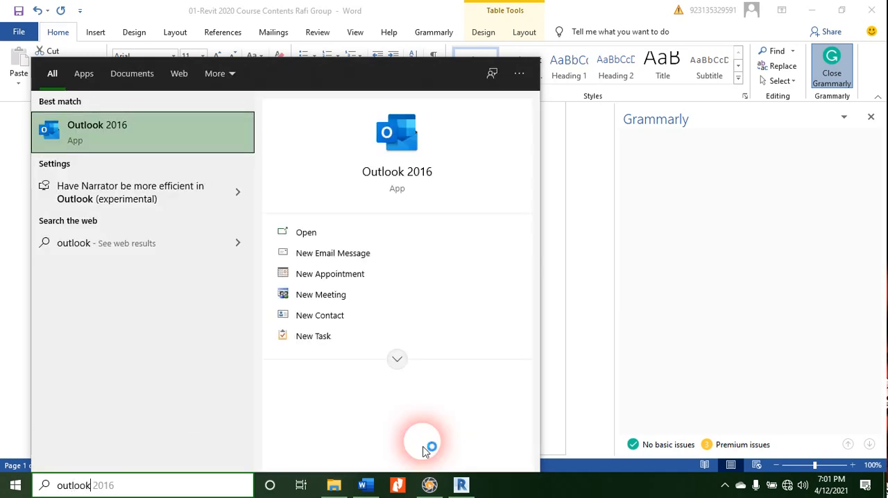
pyautogui.press('Return')
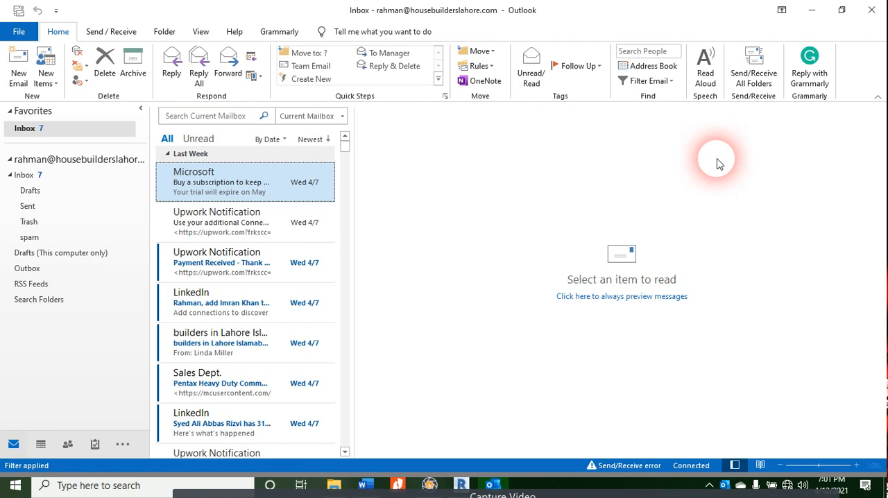
pyautogui.click(749, 56)
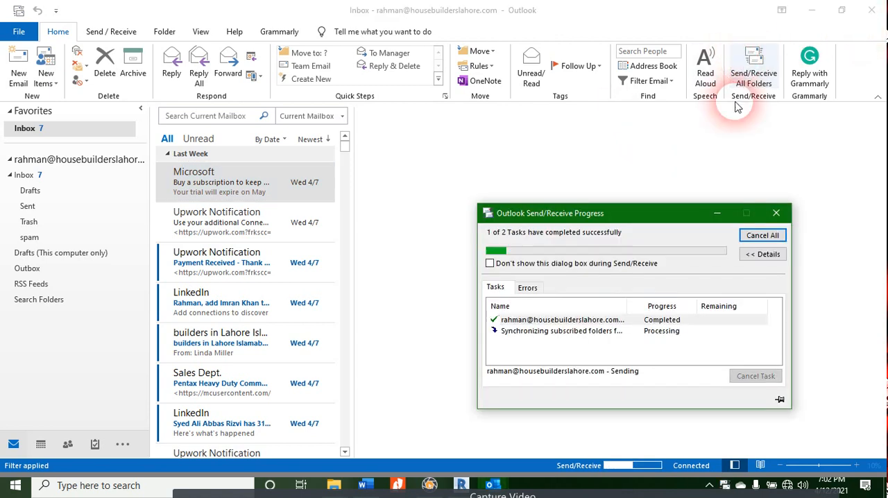
pyautogui.click(716, 214)
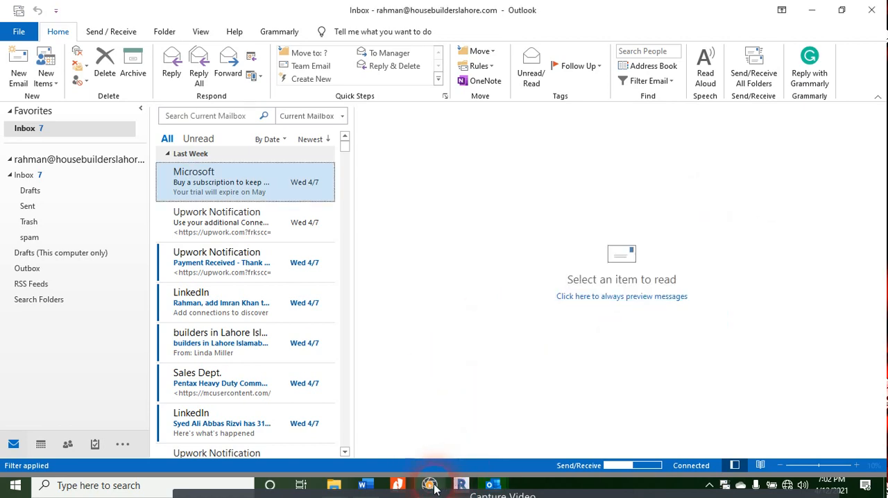
# Step: Switch back to Revit and inspect the top of the building from several sides in the 3D view
pyautogui.click(461, 485)
pyautogui.keyDown('shift'); pyautogui.moveTo(582, 292); pyautogui.dragTo(624, 188, button='middle'); pyautogui.keyUp('shift')
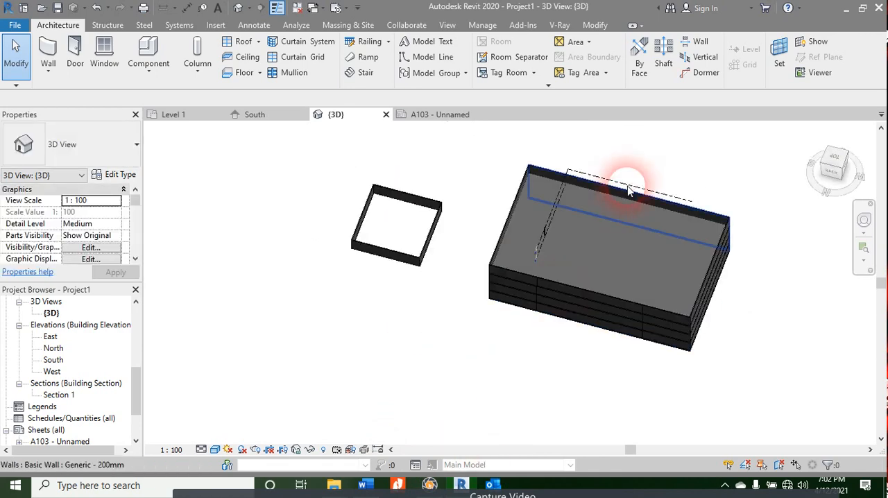
pyautogui.scroll(3, 575, 254)
pyautogui.scroll(-3, 418, 252)
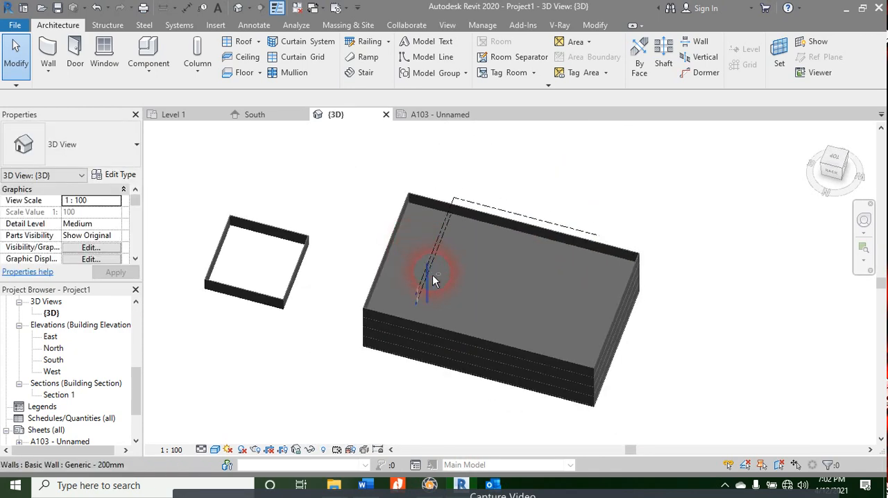
pyautogui.keyDown('shift'); pyautogui.moveTo(313, 354); pyautogui.dragTo(426, 363, button='middle'); pyautogui.keyUp('shift')
# Step: Open the Level 4 ceiling plan and view the building outline in it
pyautogui.scroll(-1, 28, 314)
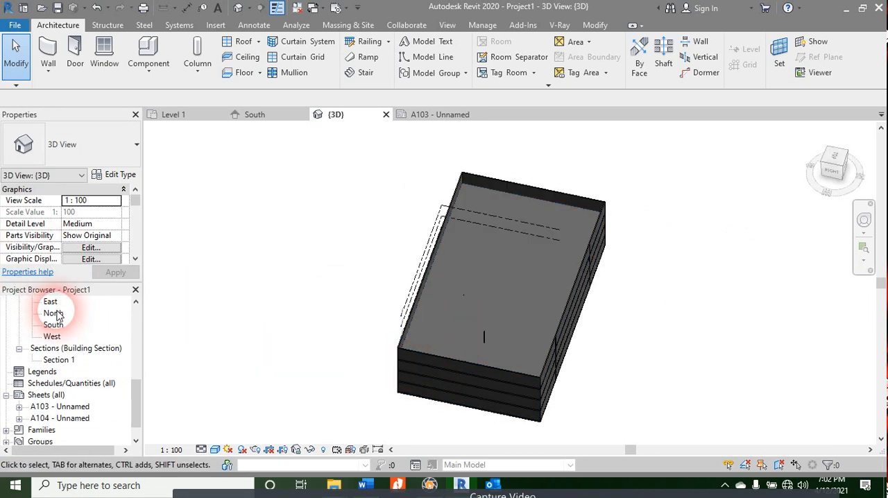
pyautogui.scroll(2, 49, 343)
pyautogui.click(52, 313)
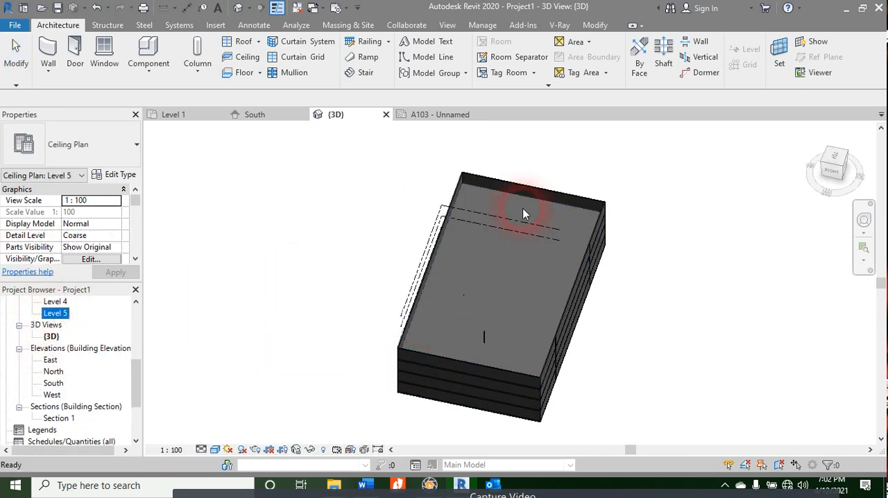
pyautogui.doubleClick(54, 301)
pyautogui.scroll(5, 472, 271)
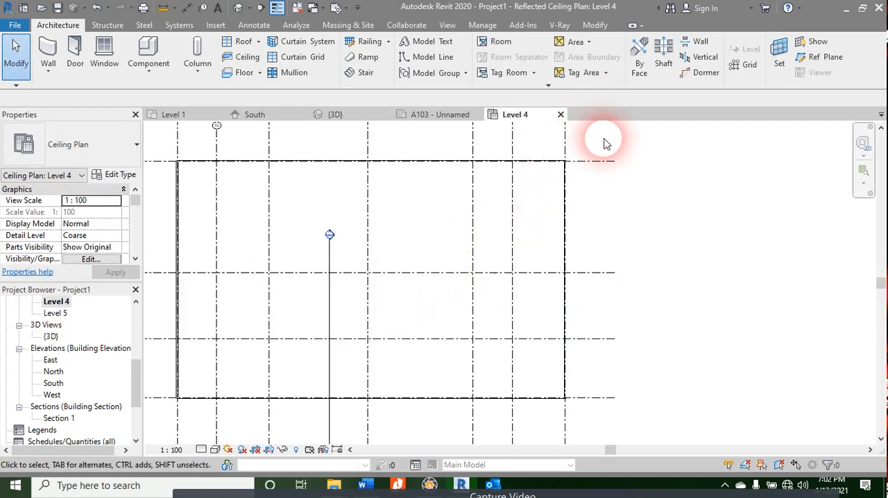
# Step: Set the visual style of the Level 4 ceiling plan to Shaded
pyautogui.click(215, 449)
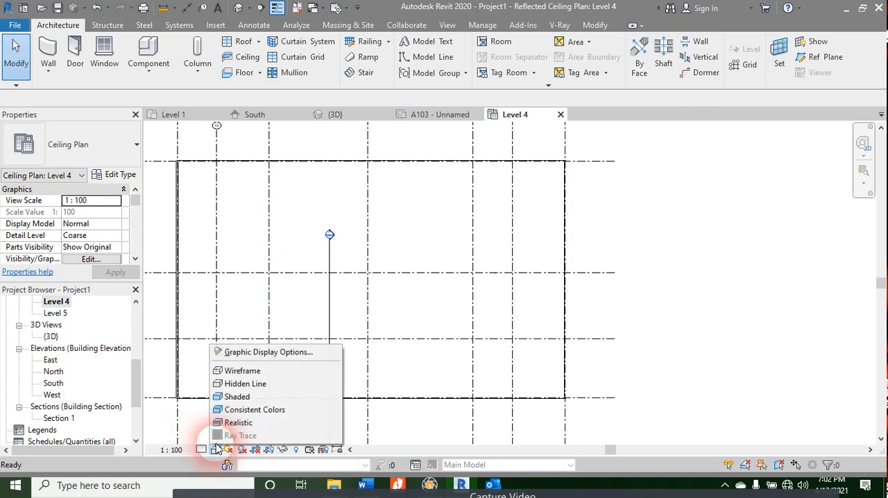
pyautogui.click(237, 396)
pyautogui.scroll(-1, 447, 203)
pyautogui.scroll(-2, 448, 200)
pyautogui.moveTo(448, 201); pyautogui.dragTo(414, 245, button='middle')
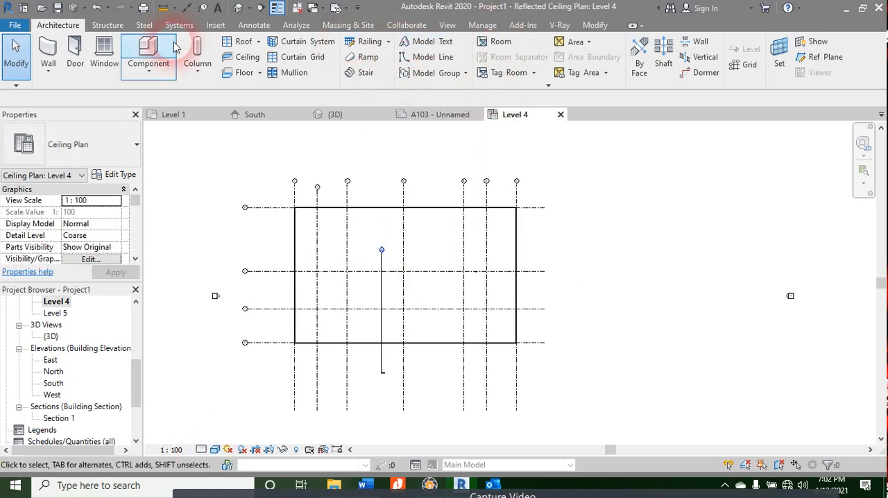
# Step: Try to start a shaft opening in the Level 4 ceiling plan
pyautogui.click(670, 61)
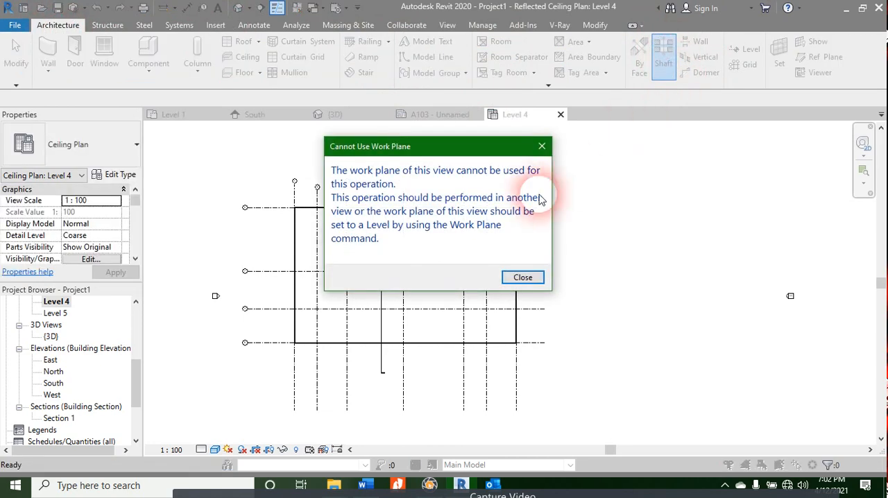
pyautogui.click(520, 276)
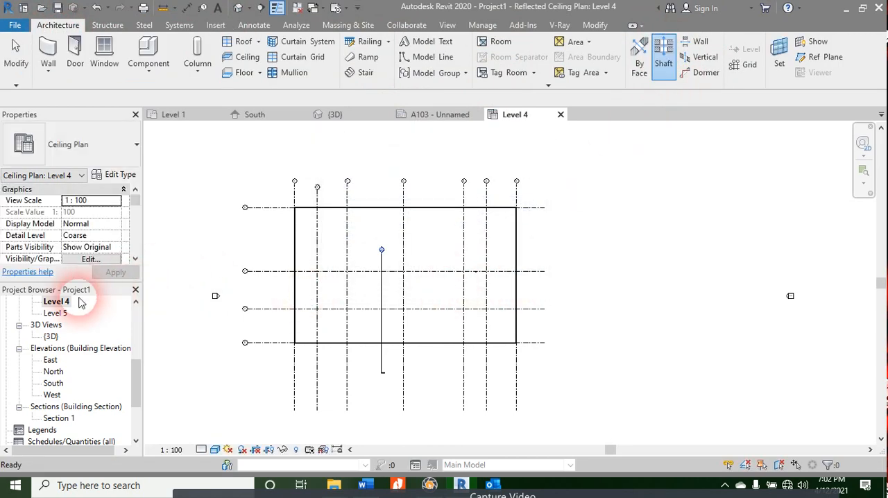
# Step: Open the Level 1 floor plan and check which structural plan views the project contains
pyautogui.scroll(5, 66, 361)
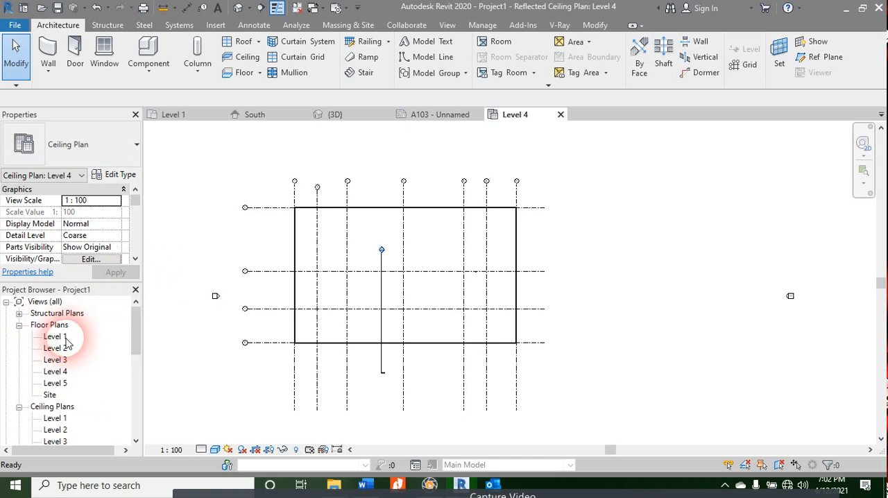
pyautogui.doubleClick(65, 338)
pyautogui.click(18, 313)
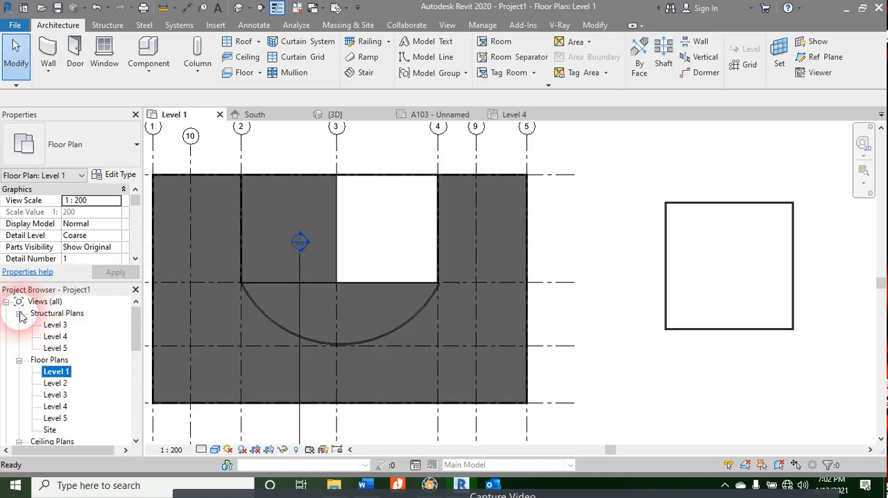
pyautogui.click(55, 325)
pyautogui.click(19, 313)
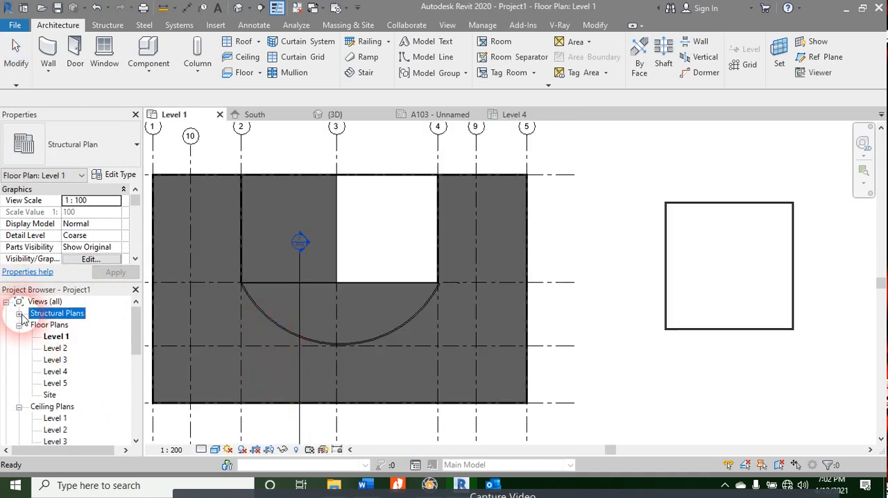
pyautogui.click(574, 225)
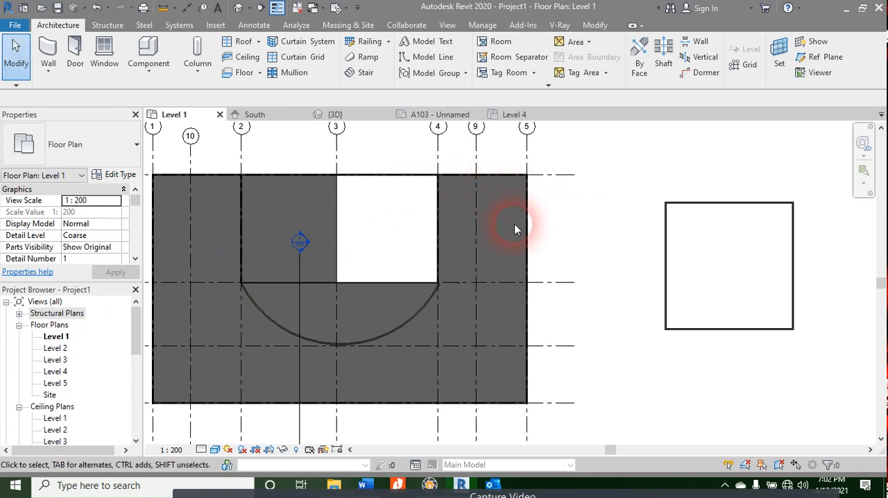
pyautogui.rightClick(515, 225)
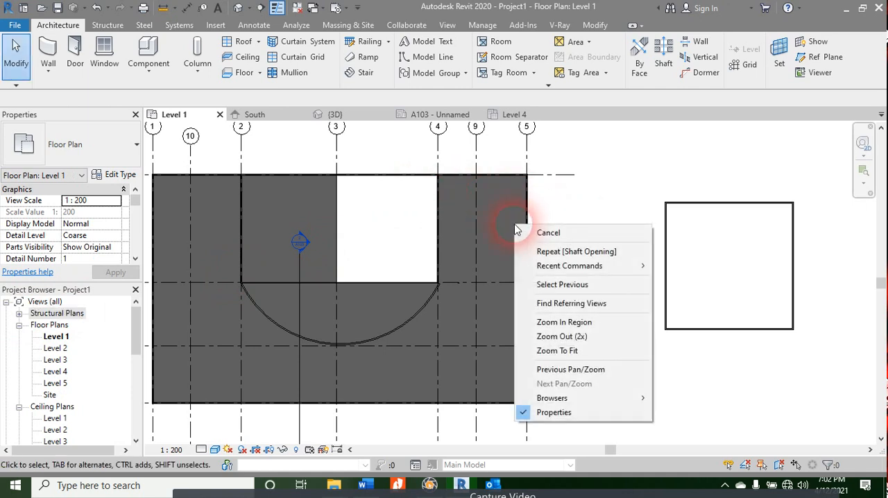
pyautogui.click(583, 210)
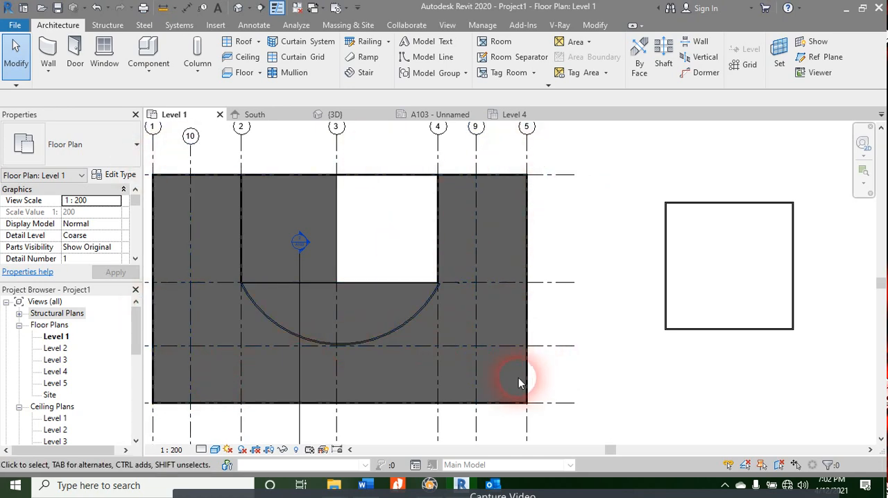
pyautogui.scroll(-3, 560, 306)
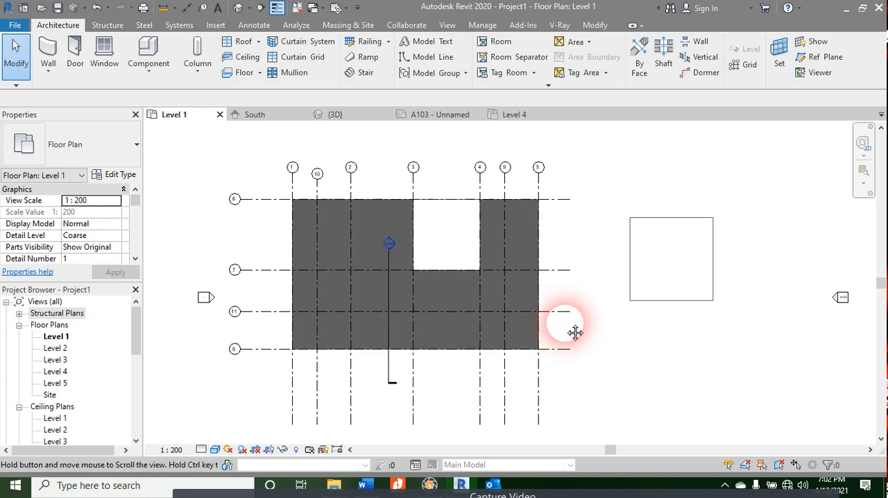
pyautogui.moveTo(575, 333); pyautogui.dragTo(611, 327, button='middle')
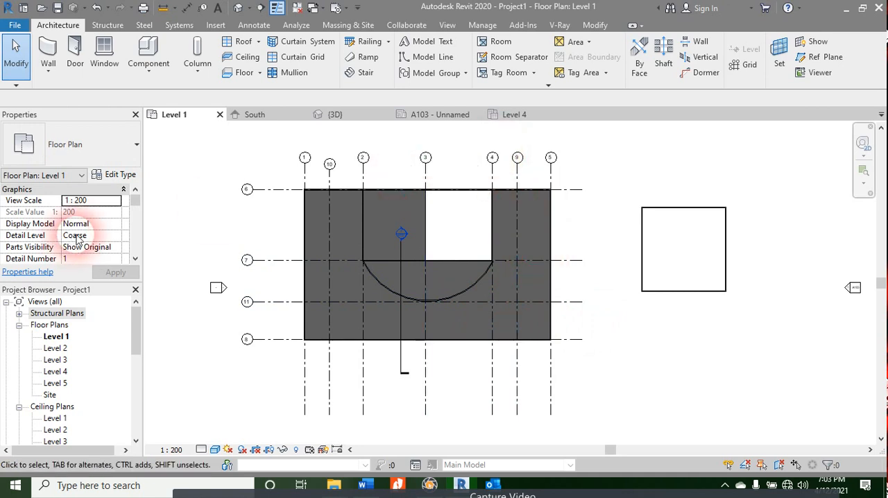
pyautogui.click(124, 163)
pyautogui.click(126, 182)
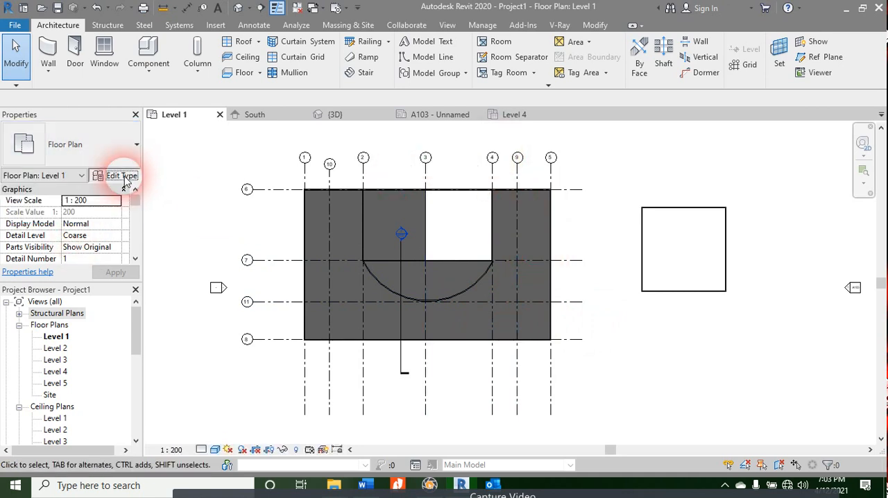
pyautogui.click(125, 179)
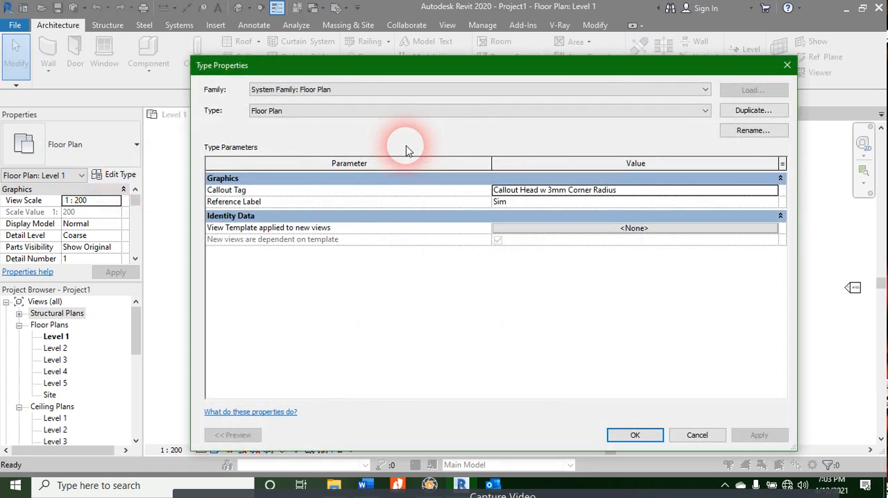
pyautogui.press('Escape')
# Step: Select the elements across the upper part of the Level 1 plan and filter the selection down to Floors only
pyautogui.moveTo(578, 164); pyautogui.dragTo(443, 255)
pyautogui.click(548, 64)
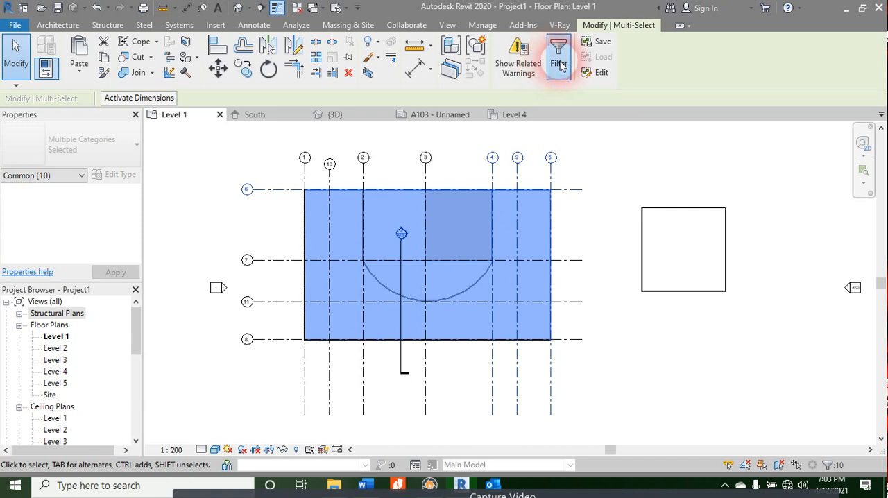
pyautogui.click(328, 190)
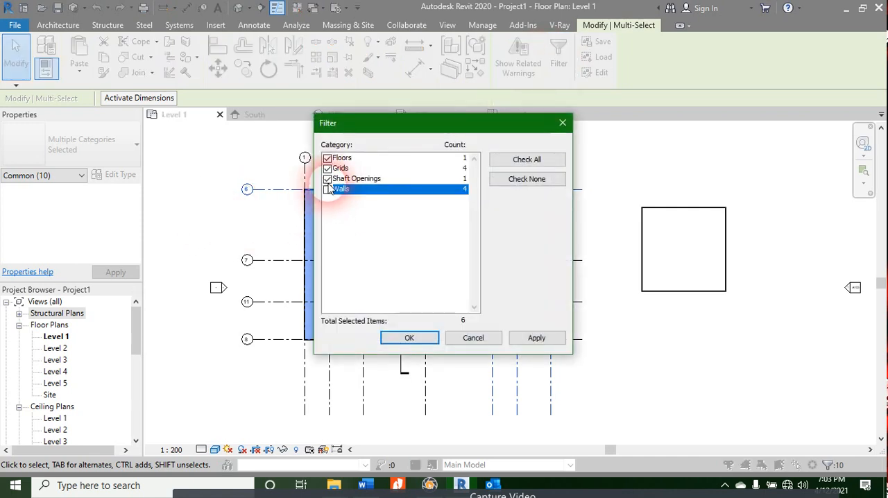
pyautogui.click(328, 179)
pyautogui.click(328, 169)
pyautogui.click(327, 159)
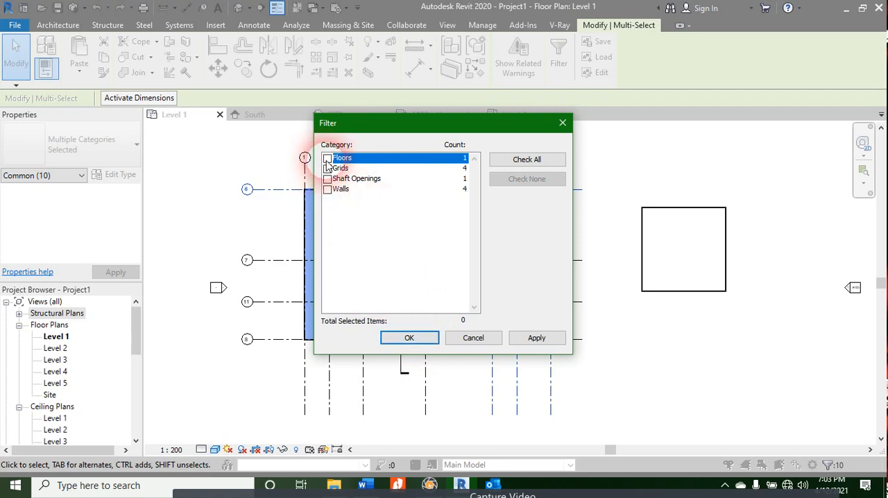
pyautogui.click(409, 338)
pyautogui.click(413, 340)
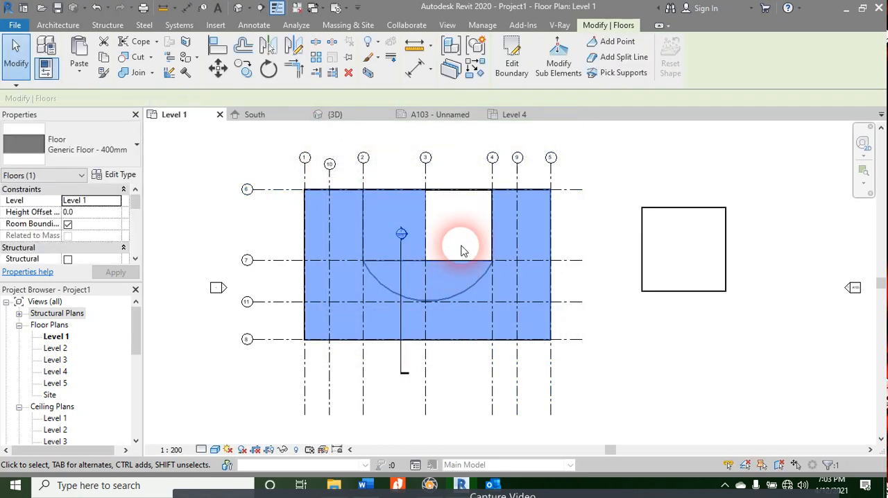
# Step: Assign Concrete, Cast-in-Place gray to the Structure layer of the Generic Floor - 400mm type
pyautogui.click(116, 174)
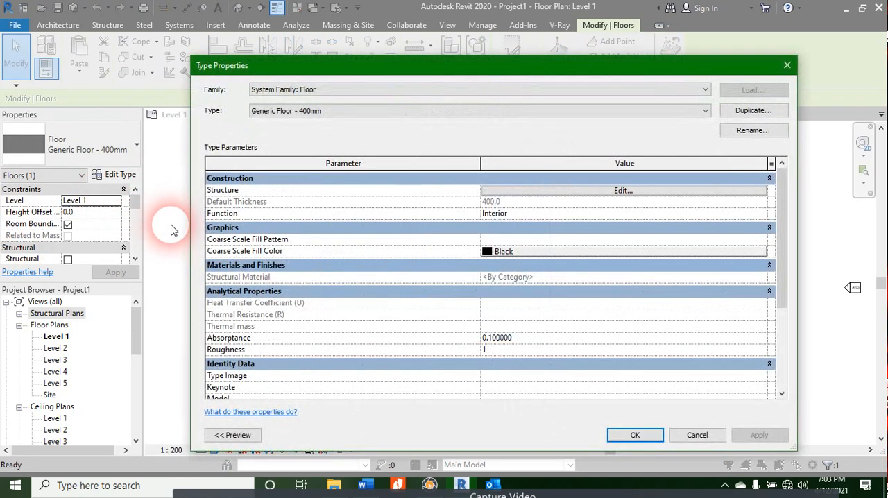
pyautogui.click(551, 190)
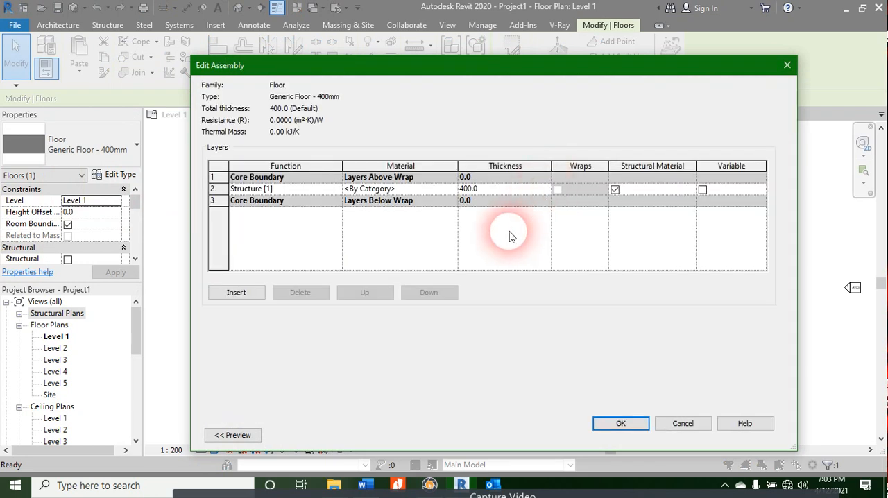
pyautogui.click(360, 188)
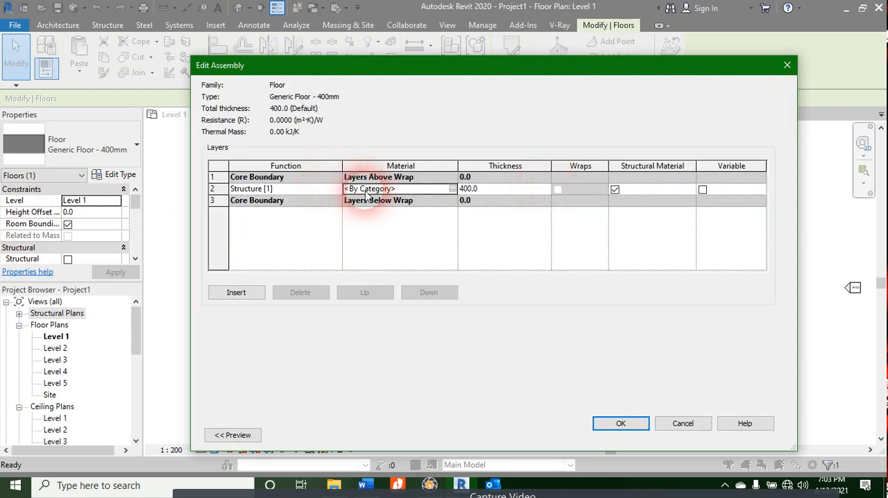
pyautogui.click(453, 189)
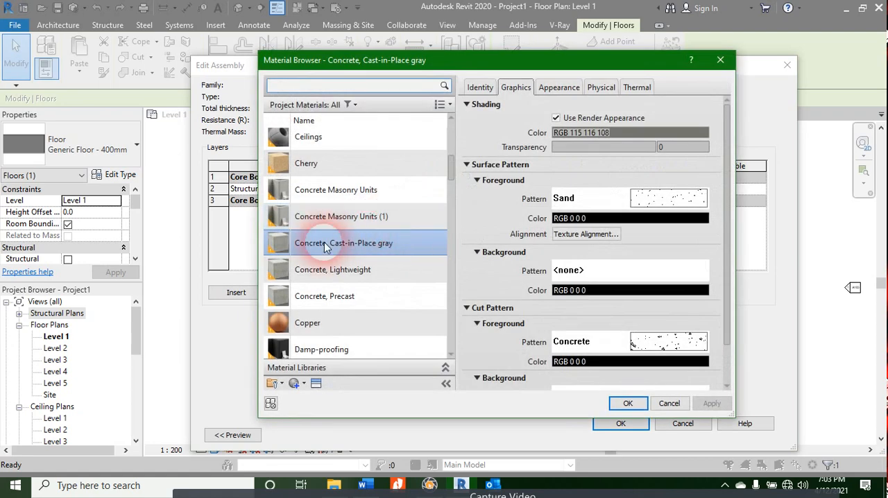
pyautogui.doubleClick(369, 243)
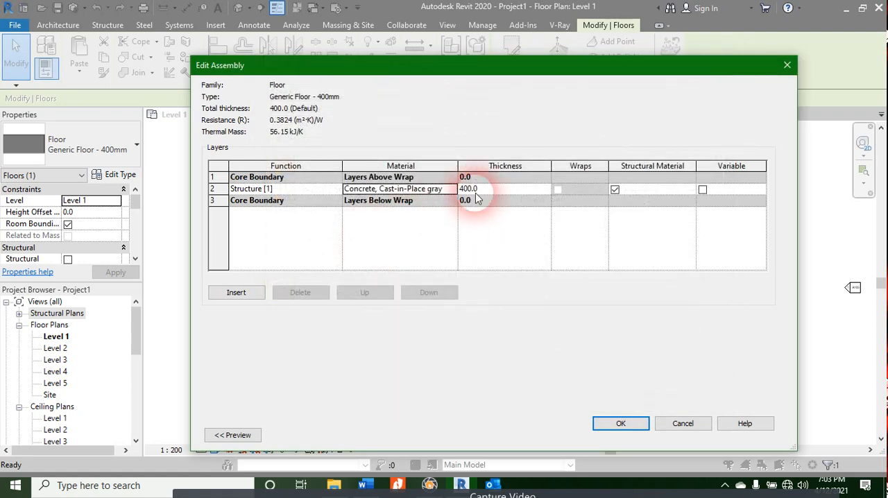
# Step: Examine the appearance, physical and thermal properties of Concrete, Cast-in-Place gray, including its texture image
pyautogui.click(453, 189)
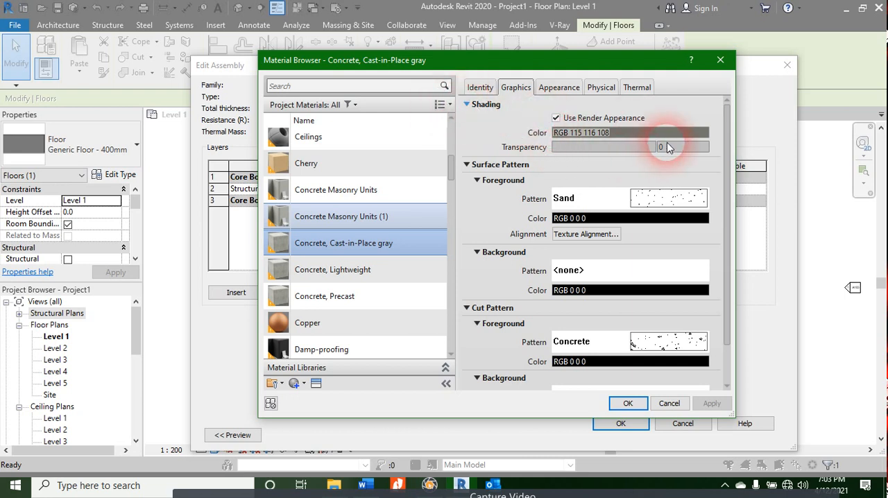
pyautogui.click(560, 88)
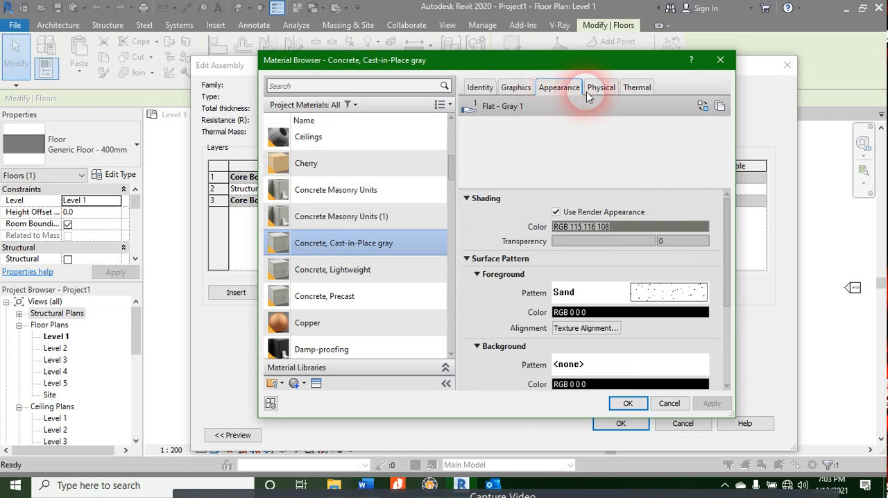
pyautogui.click(598, 88)
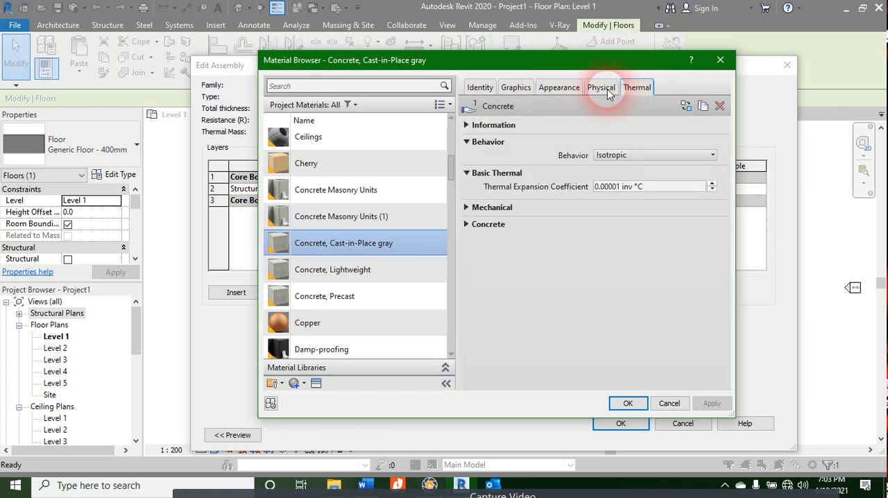
pyautogui.click(640, 91)
pyautogui.click(601, 90)
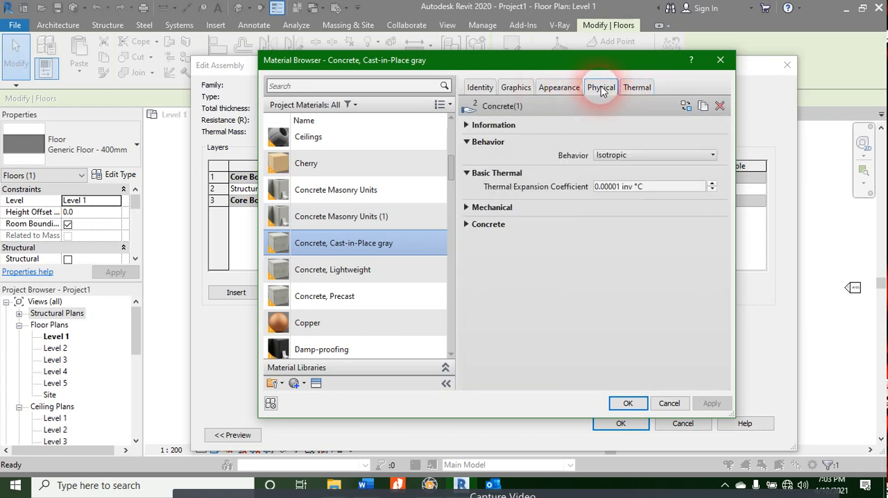
pyautogui.click(563, 88)
pyautogui.click(608, 178)
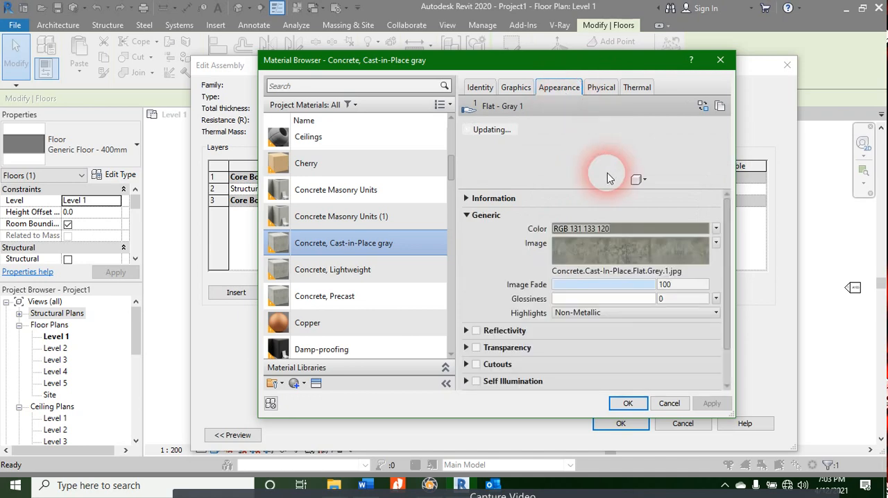
pyautogui.click(576, 254)
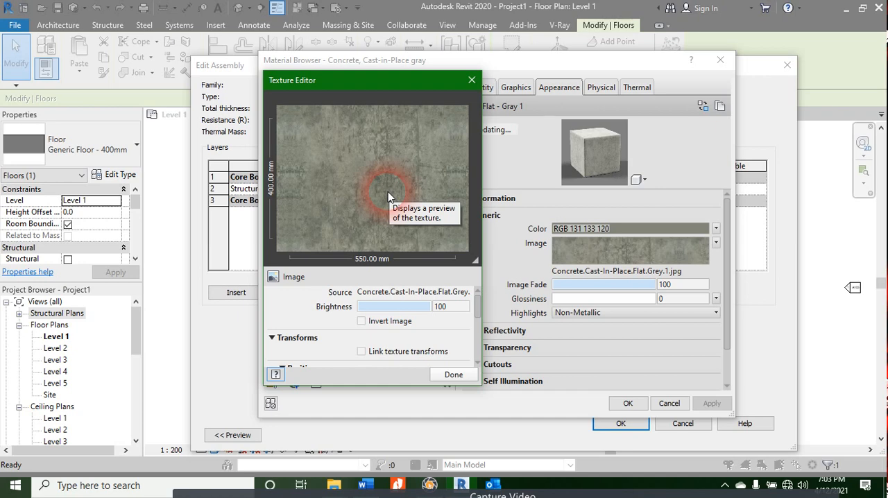
pyautogui.click(472, 80)
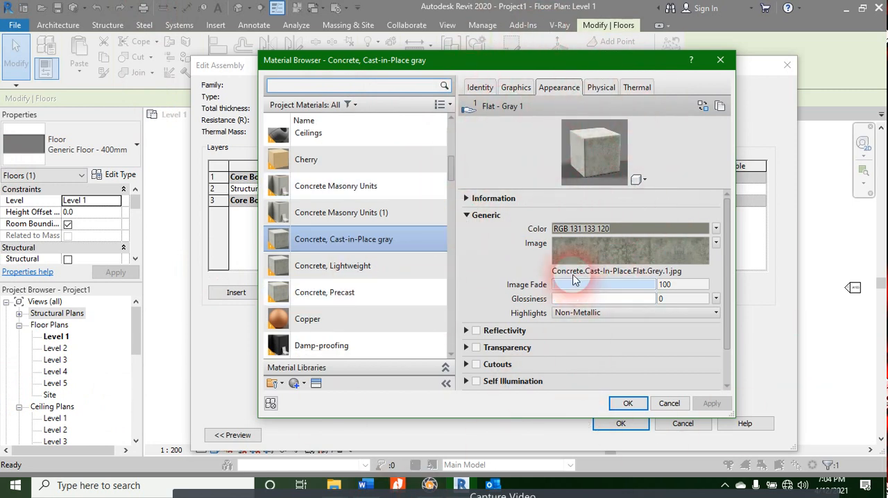
pyautogui.moveTo(588, 260)
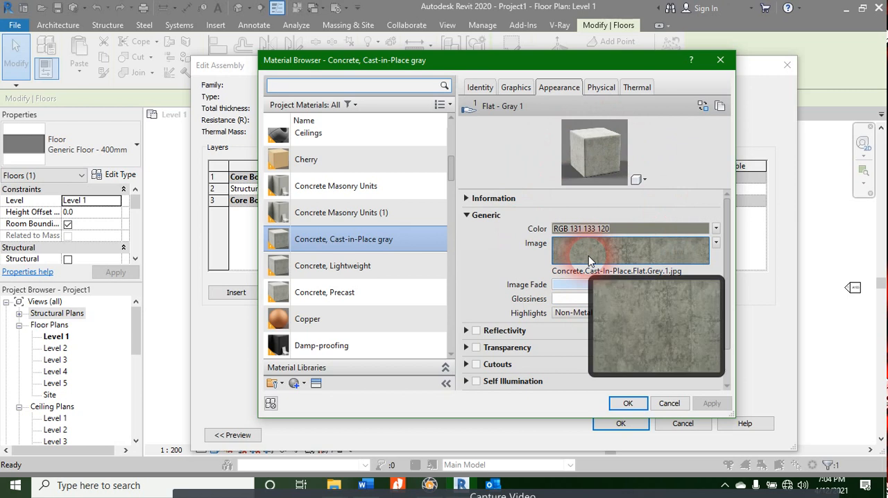
# Step: Pick the Concrete, Lightweight material and examine its physical, thermal, identity, graphics and appearance properties
pyautogui.click(341, 263)
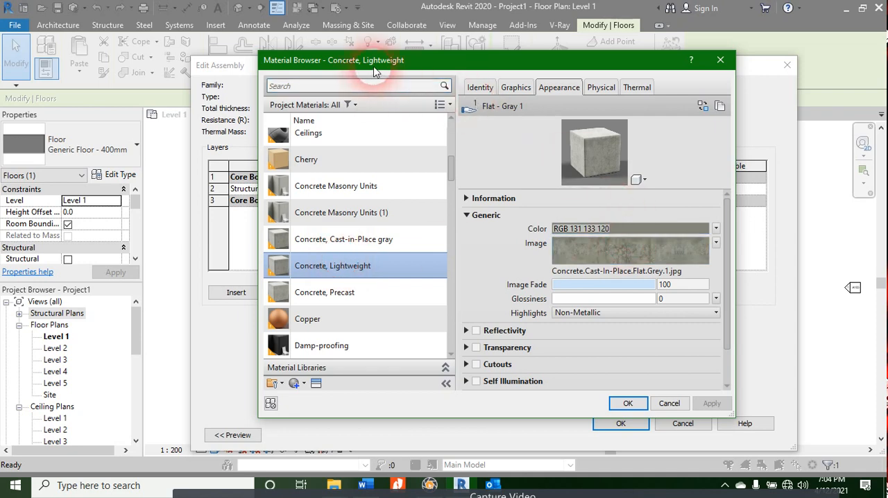
pyautogui.moveTo(374, 69); pyautogui.dragTo(542, 288)
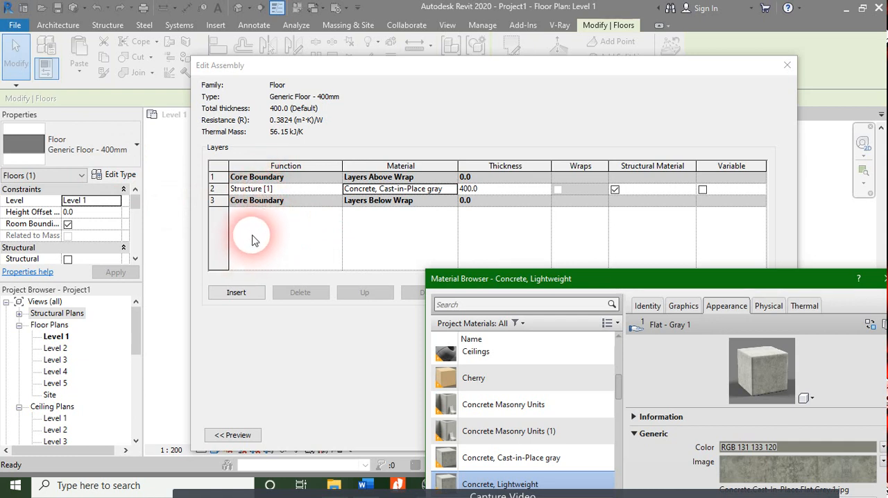
pyautogui.moveTo(637, 283); pyautogui.dragTo(483, 74)
pyautogui.click(615, 103)
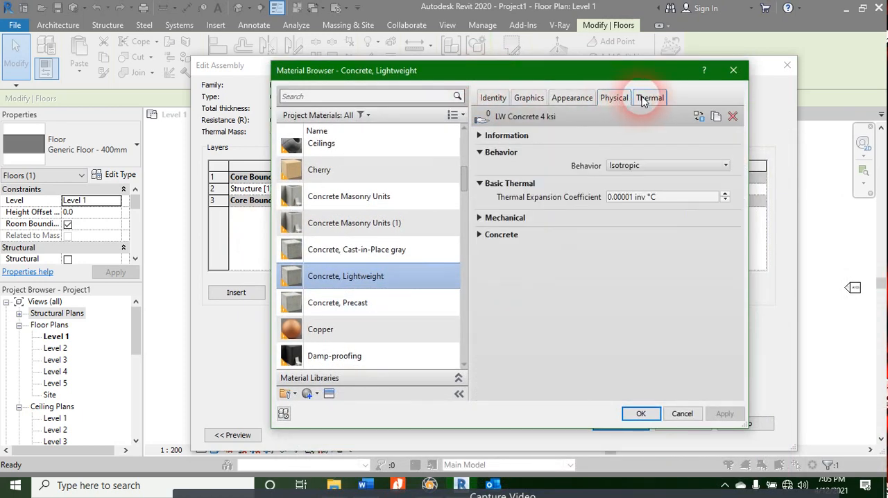
pyautogui.click(650, 98)
pyautogui.click(499, 100)
pyautogui.click(527, 98)
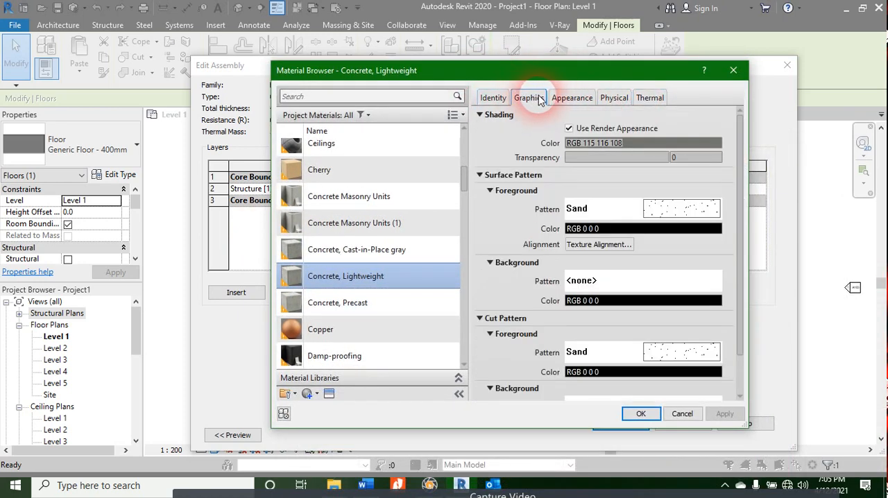
pyautogui.click(573, 98)
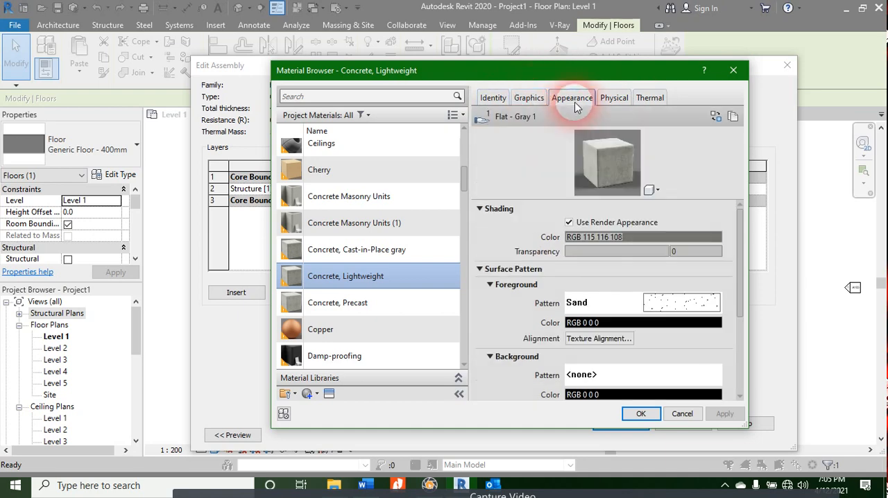
pyautogui.click(526, 98)
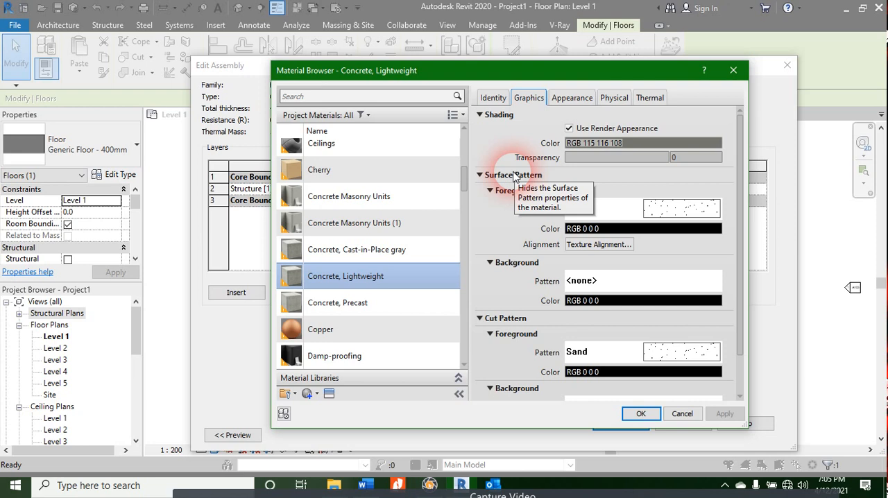
# Step: Examine the available cut fill patterns and the appearance color settings of Concrete, Lightweight without changing them
pyautogui.click(673, 352)
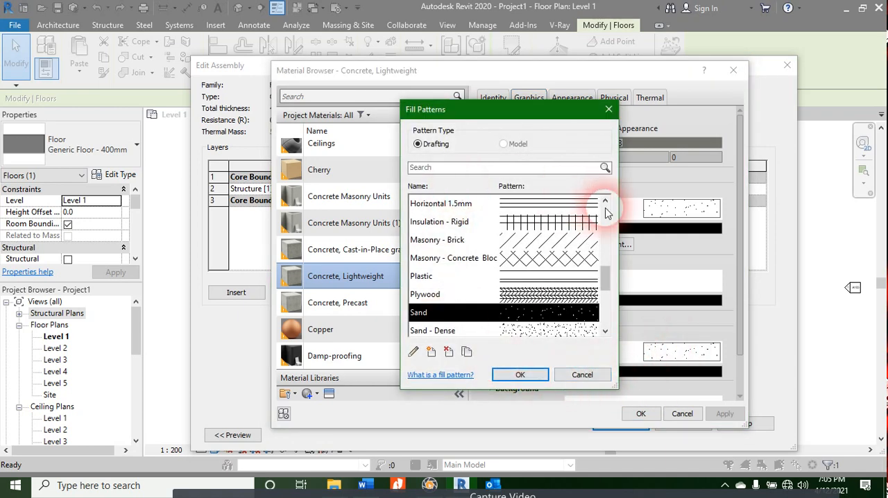
pyautogui.moveTo(601, 279); pyautogui.dragTo(605, 307)
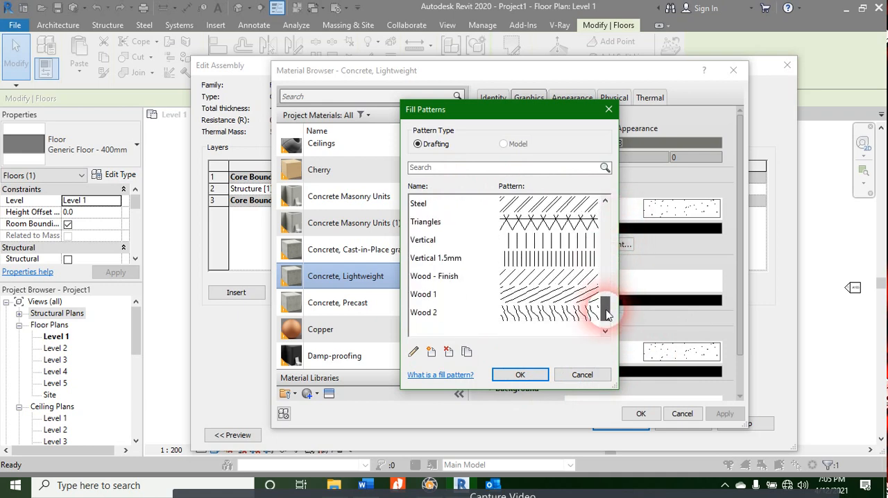
pyautogui.click(609, 110)
pyautogui.click(565, 100)
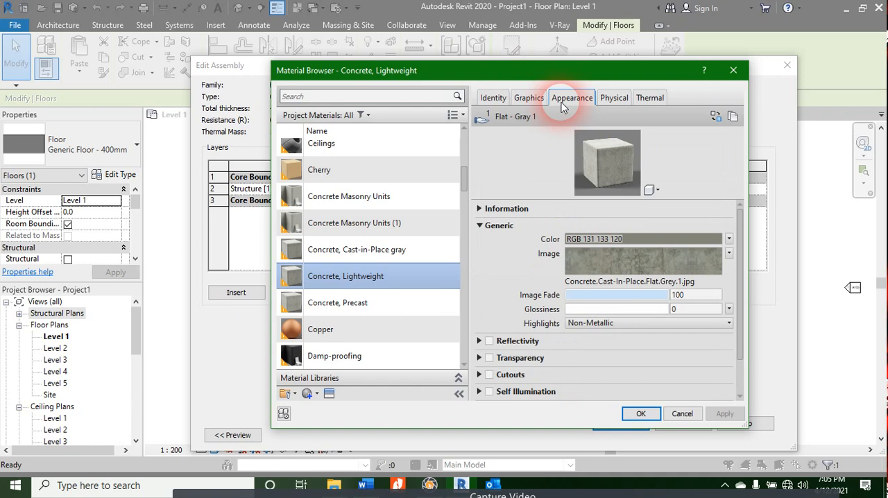
pyautogui.click(665, 239)
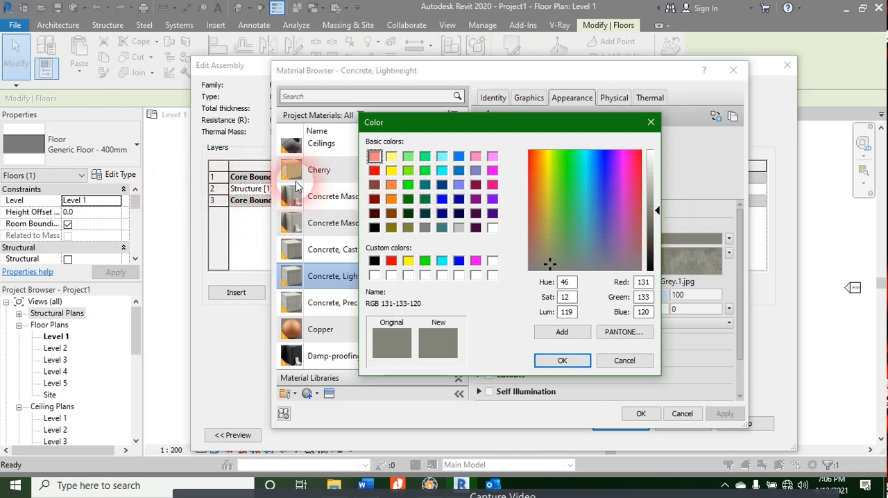
pyautogui.click(650, 124)
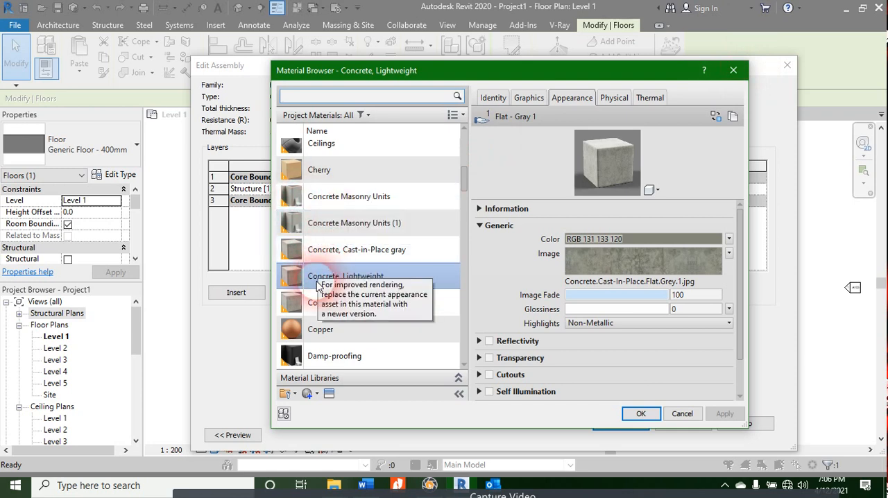
# Step: Compare the appearance of the neighbouring materials, from Damp-proofing, Copper and the precast and cast-in-place concretes to Concrete Masonry Units (1)
pyautogui.click(343, 254)
pyautogui.click(338, 276)
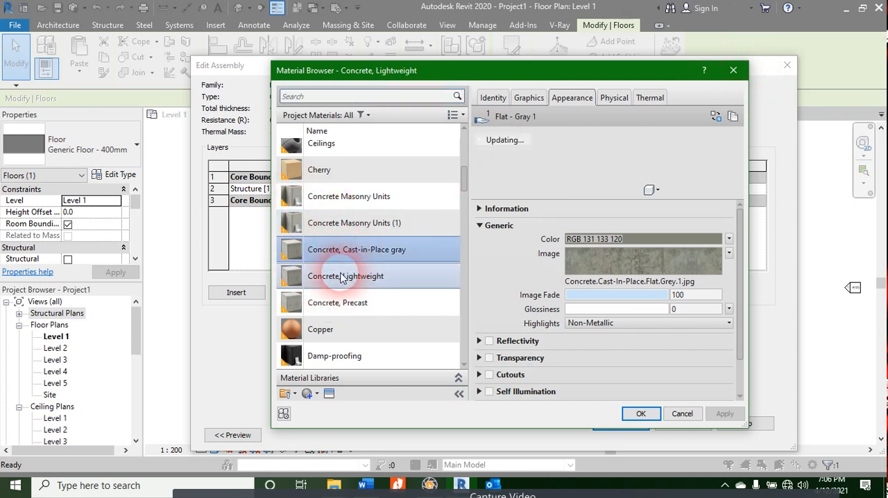
pyautogui.click(338, 303)
pyautogui.click(323, 329)
pyautogui.click(326, 354)
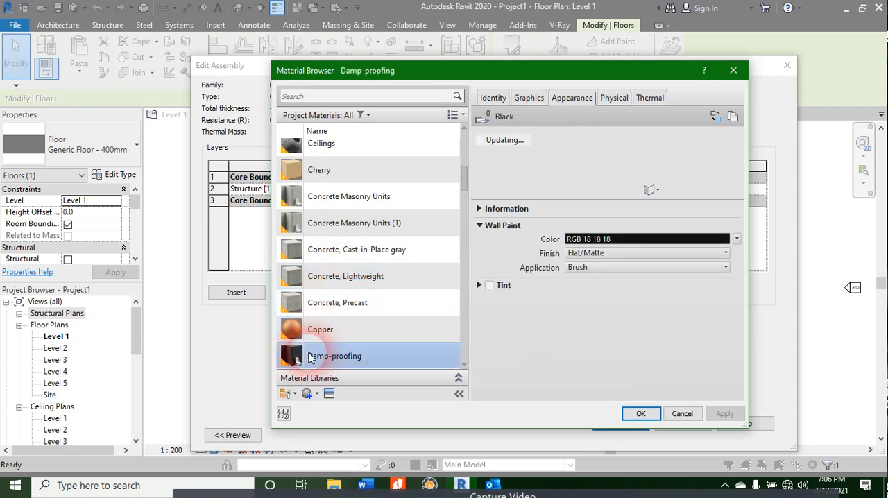
pyautogui.click(335, 309)
pyautogui.click(358, 278)
pyautogui.click(374, 252)
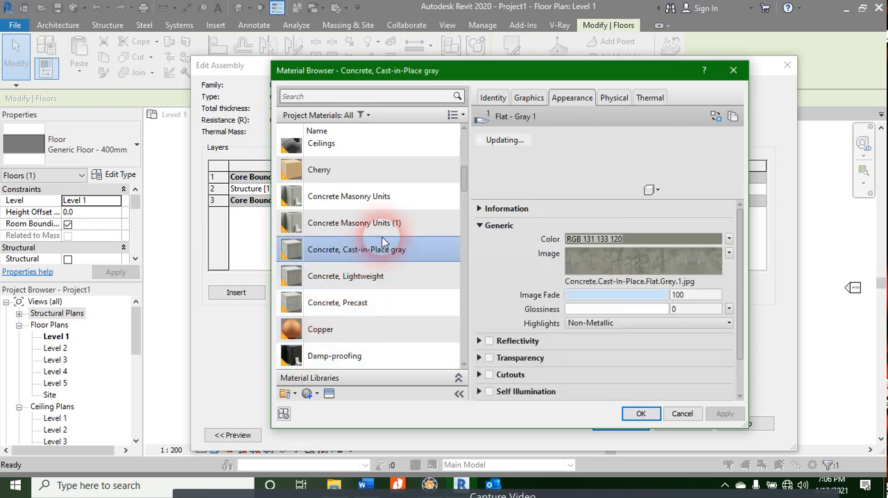
pyautogui.click(388, 226)
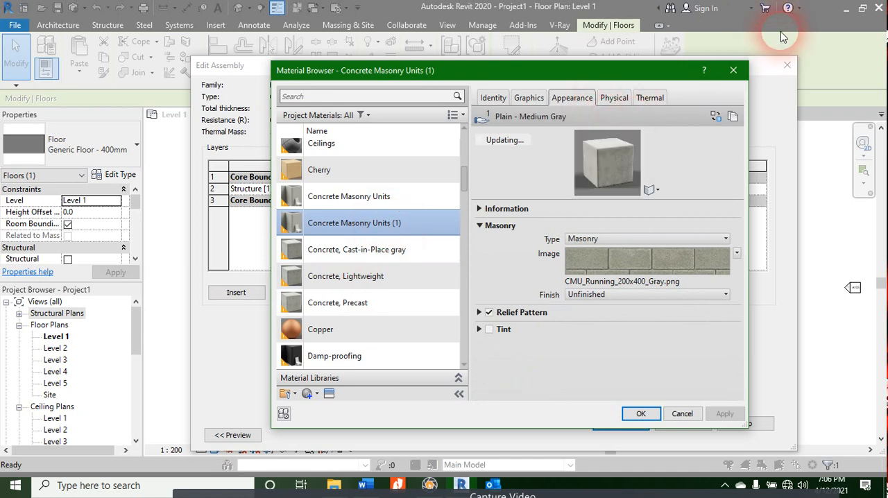
# Step: Leave the material, assembly and type settings of Generic Floor - 400mm without saving the edits
pyautogui.click(733, 70)
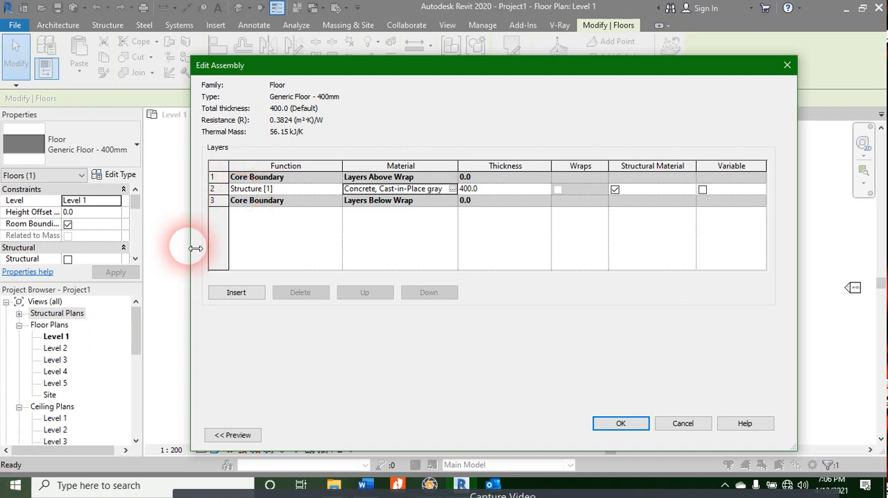
pyautogui.click(787, 66)
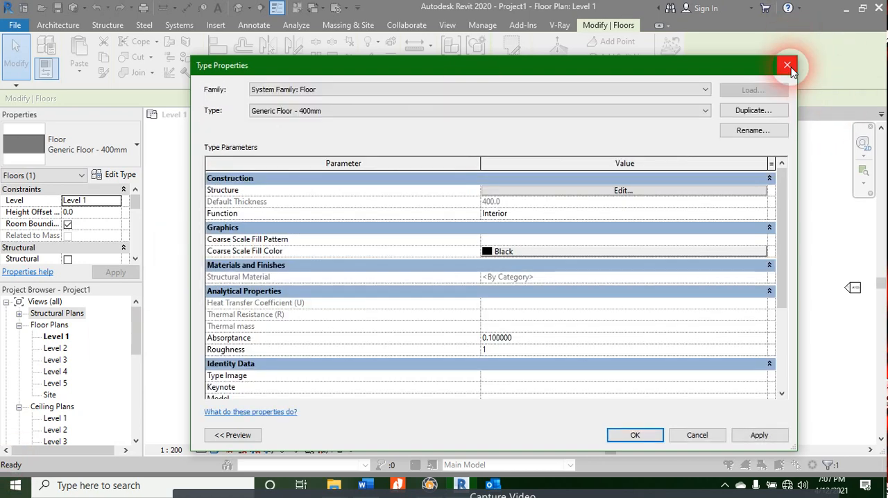
pyautogui.click(789, 66)
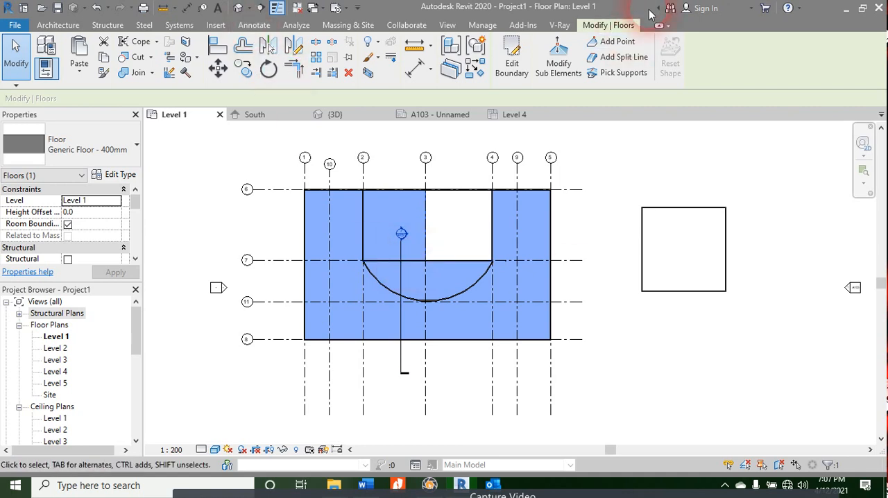
# Step: Try to select all instances of the Generic - 200mm wall along grid 6 in the entire project
pyautogui.click(489, 196)
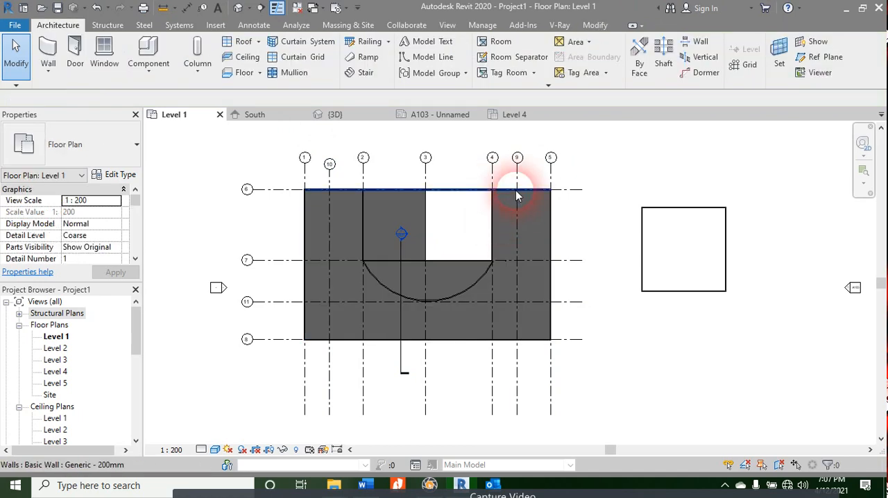
pyautogui.click(518, 194)
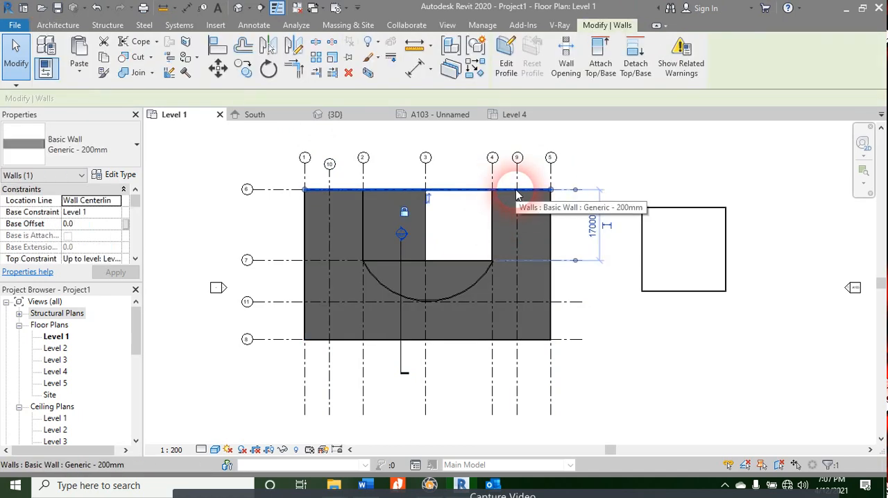
pyautogui.rightClick(517, 195)
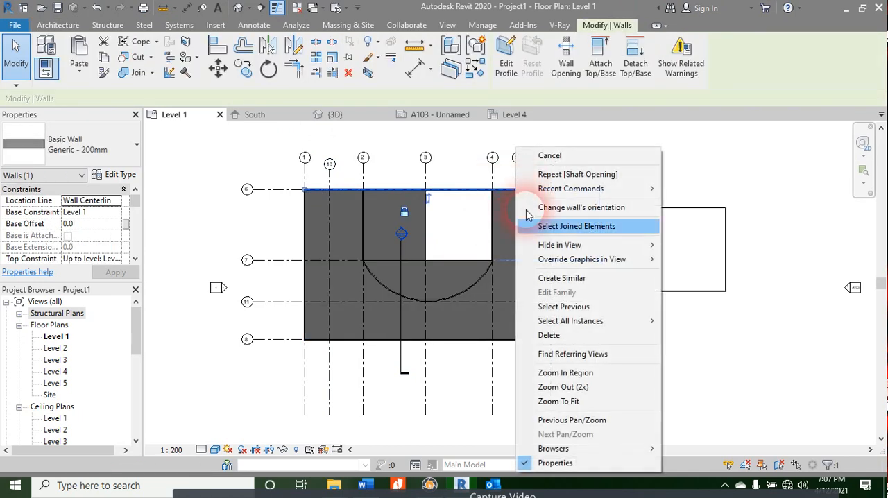
pyautogui.moveTo(557, 321)
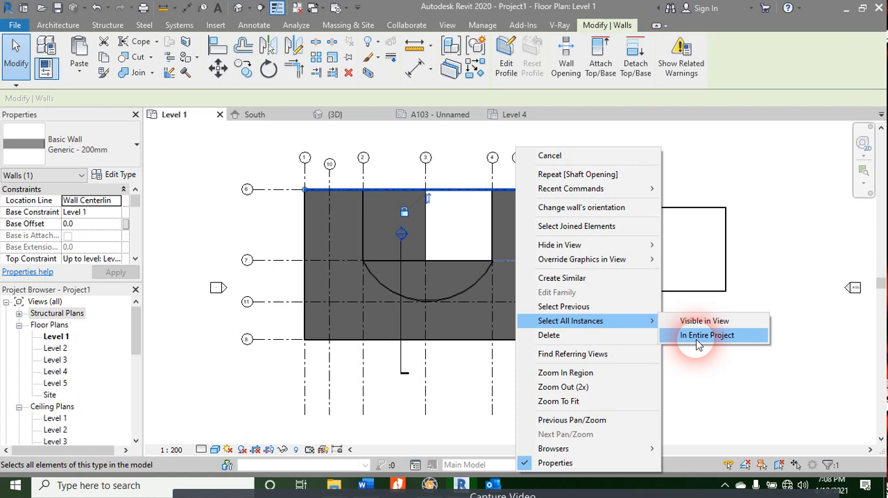
pyautogui.click(705, 336)
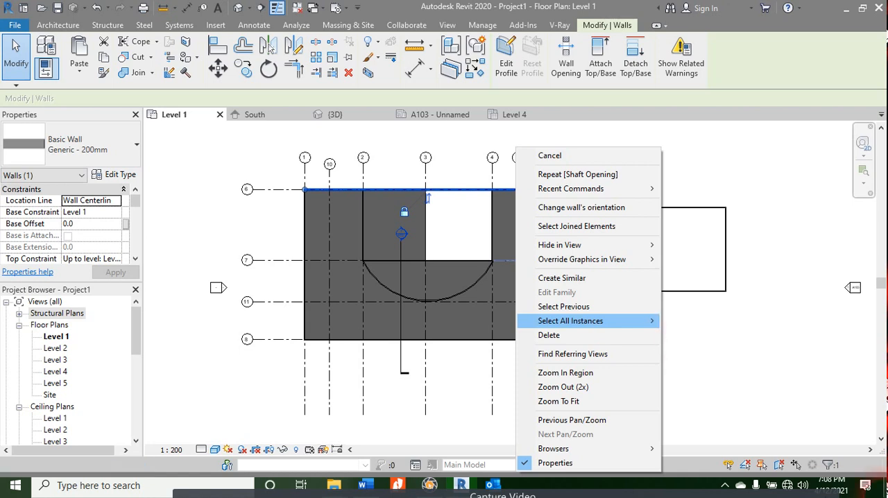
pyautogui.click(527, 199)
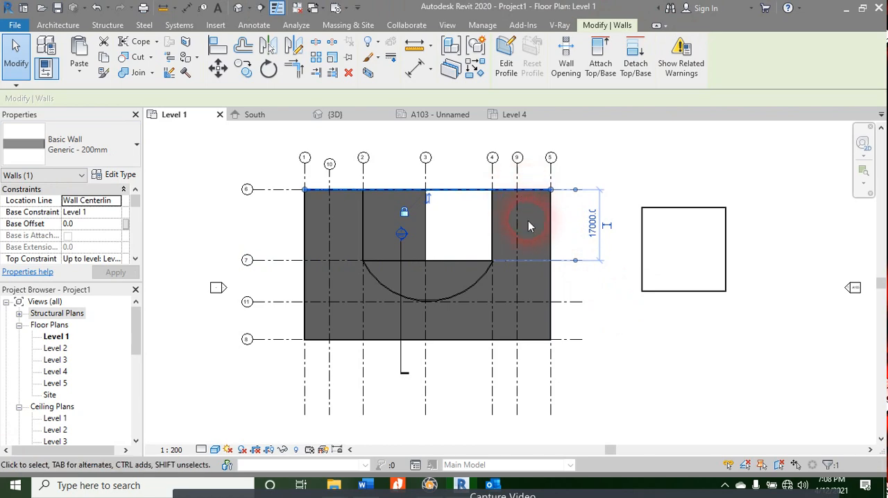
# Step: In the 3D view, select the lowest Generic Floor - 400mm and extend the selection to all its instances visible in the view
pyautogui.click(333, 116)
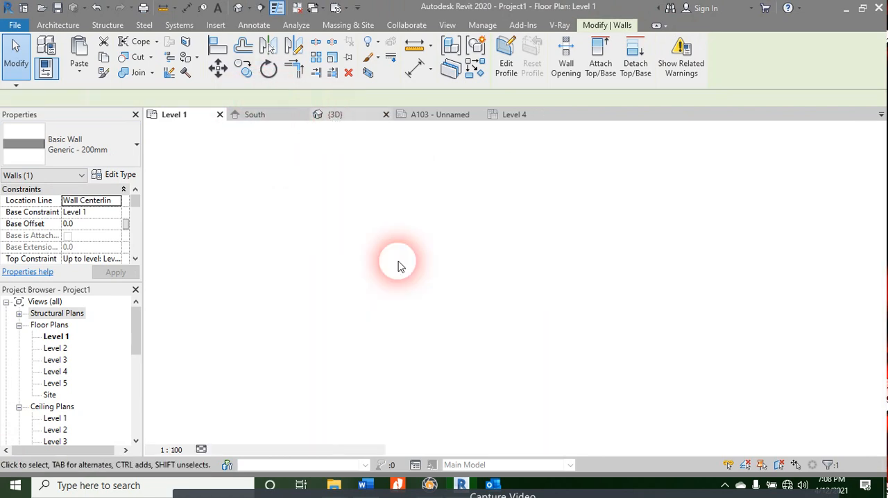
pyautogui.press('Escape')
pyautogui.scroll(5, 537, 370)
pyautogui.keyDown('shift'); pyautogui.moveTo(536, 371); pyautogui.dragTo(738, 244, button='middle'); pyautogui.keyUp('shift')
pyautogui.click(425, 319)
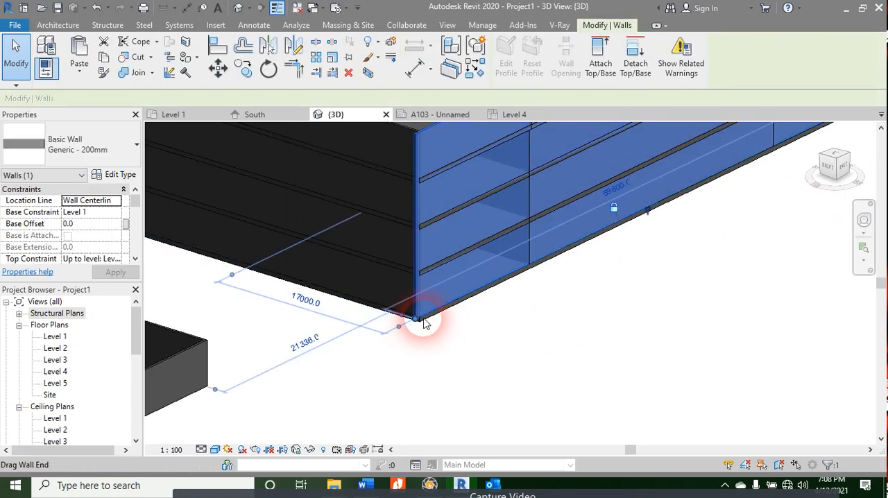
pyautogui.press('Escape')
pyautogui.click(427, 319)
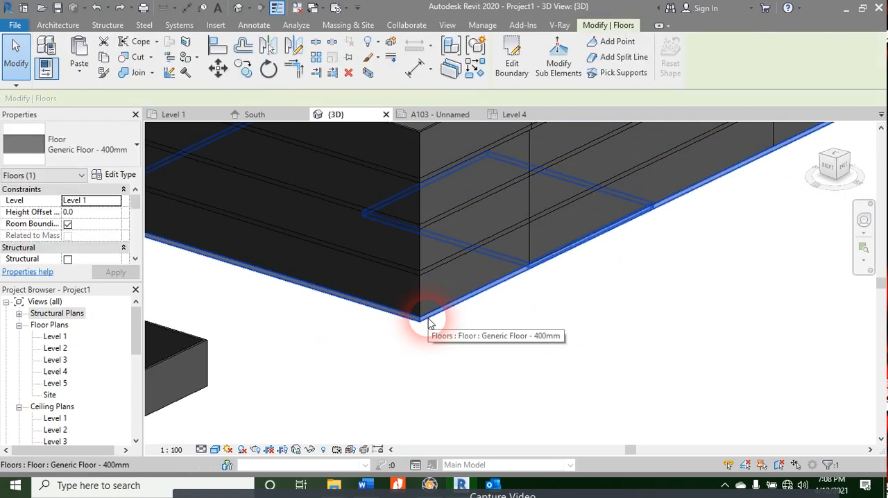
pyautogui.rightClick(428, 321)
pyautogui.moveTo(490, 290)
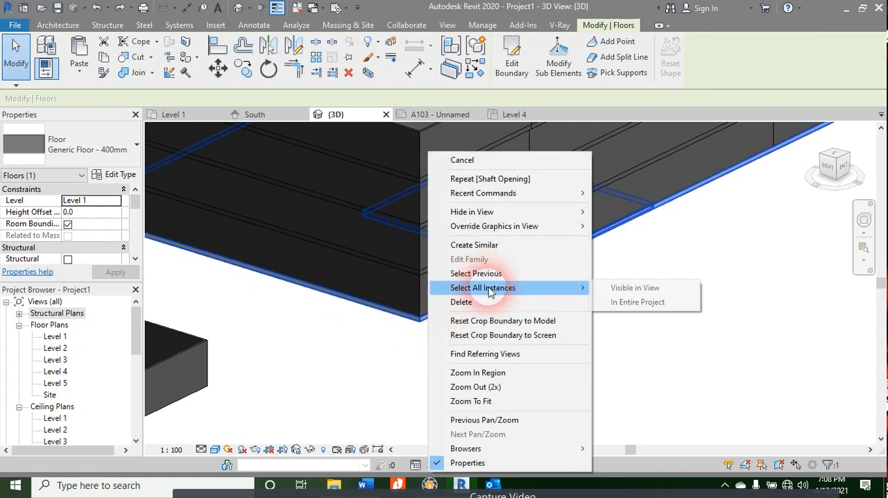
pyautogui.click(657, 290)
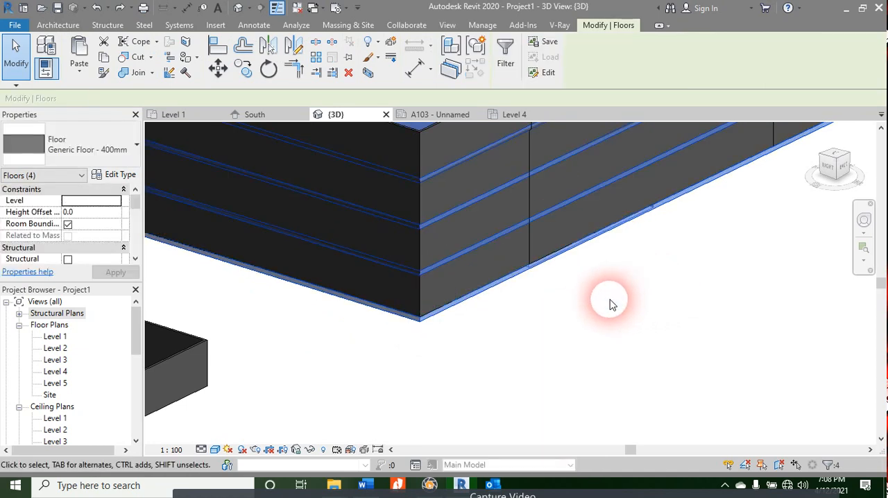
# Step: Select all Generic - 200mm wall instances visible in the 3D view from one outer building wall, and clear the selection after viewing it
pyautogui.scroll(-5, 610, 326)
pyautogui.moveTo(602, 344); pyautogui.dragTo(587, 363, button='middle')
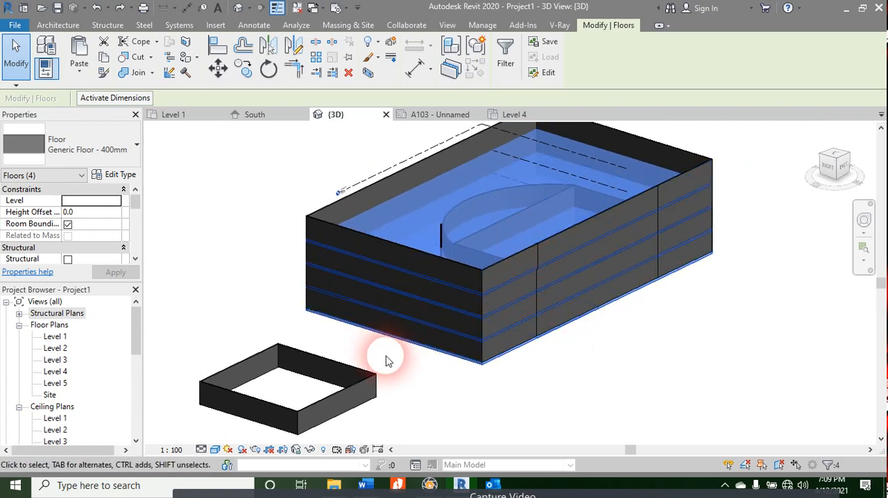
pyautogui.click(499, 265)
pyautogui.rightClick(500, 268)
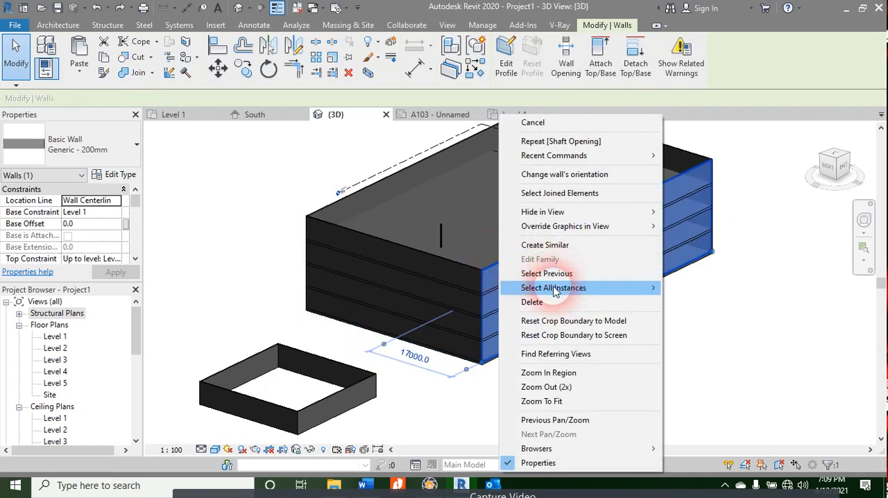
pyautogui.moveTo(552, 287)
pyautogui.click(710, 289)
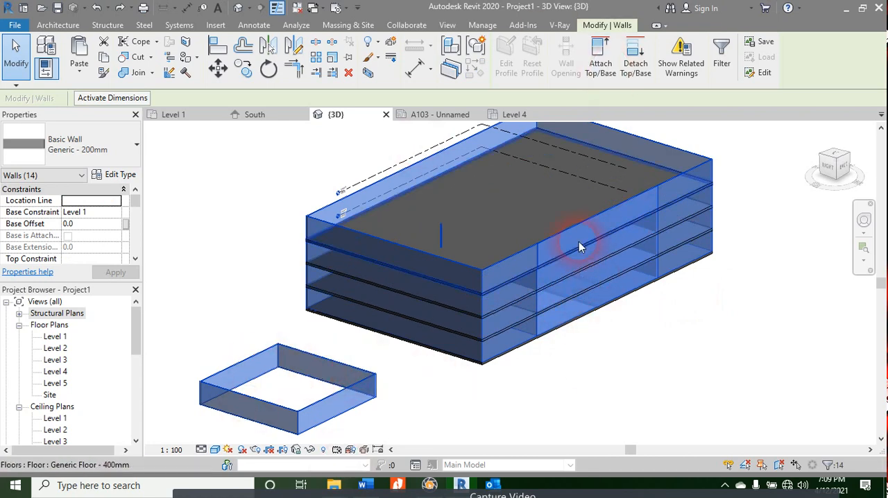
pyautogui.scroll(-2, 579, 242)
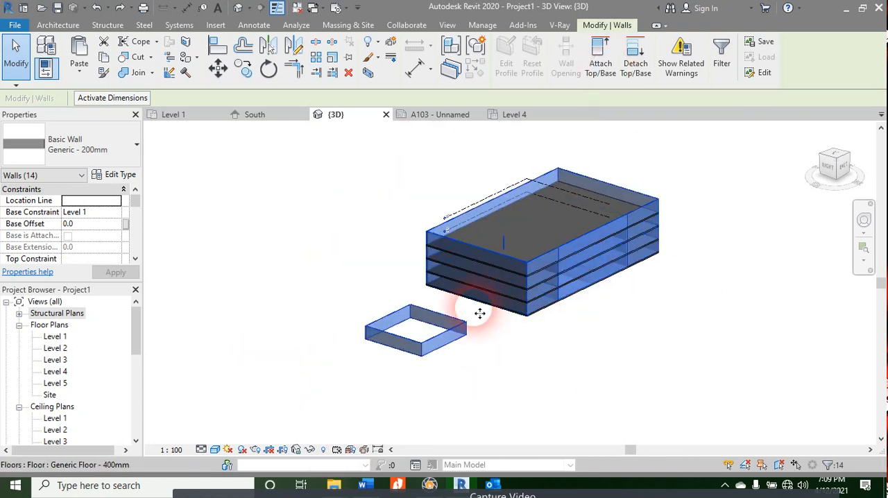
pyautogui.scroll(3, 491, 335)
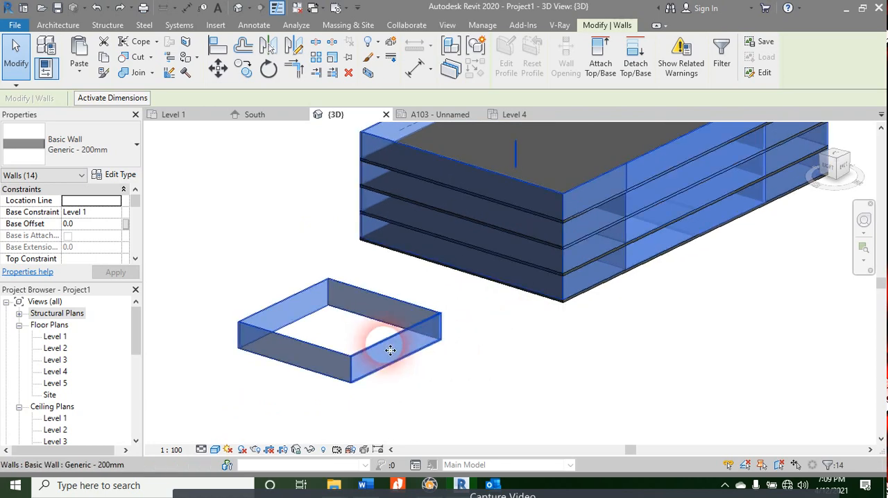
pyautogui.click(458, 365)
# Step: Change the detached square enclosure's wall nearest the long building facade to the Storefront curtain wall type, unjoining the conflicting elements
pyautogui.click(412, 323)
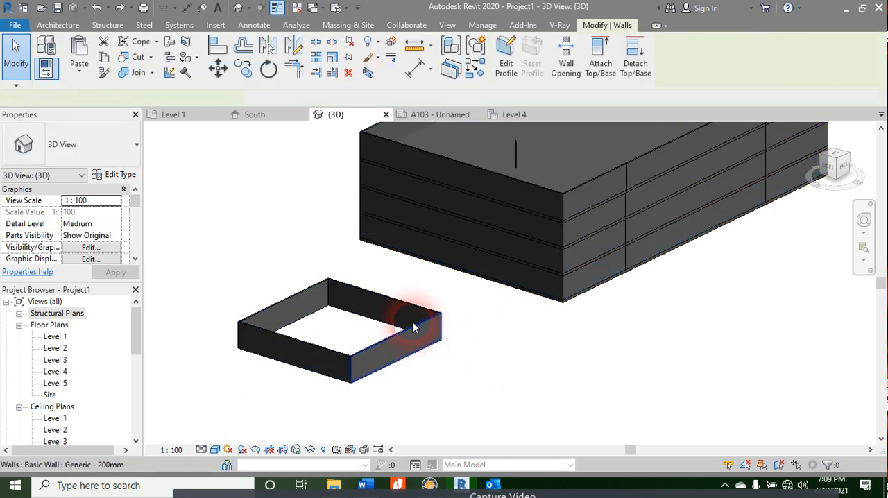
pyautogui.click(134, 177)
pyautogui.press('Escape')
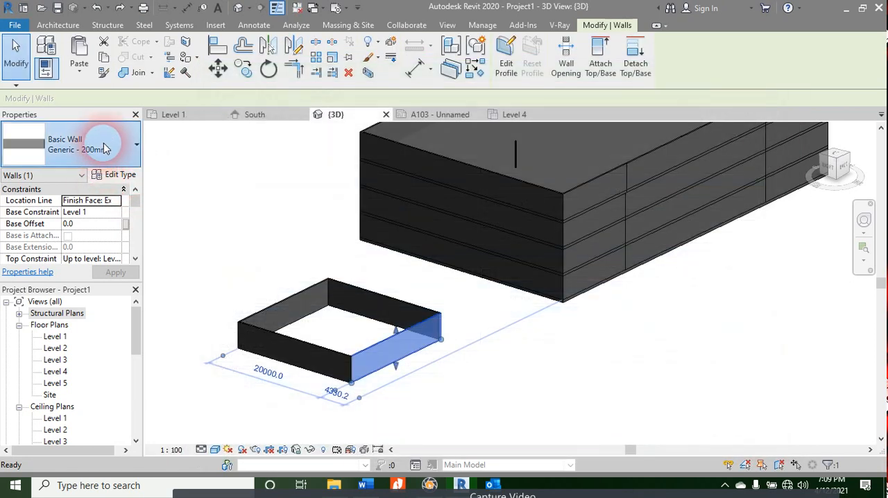
pyautogui.click(109, 142)
pyautogui.scroll(-3, 92, 352)
pyautogui.scroll(-3, 92, 352)
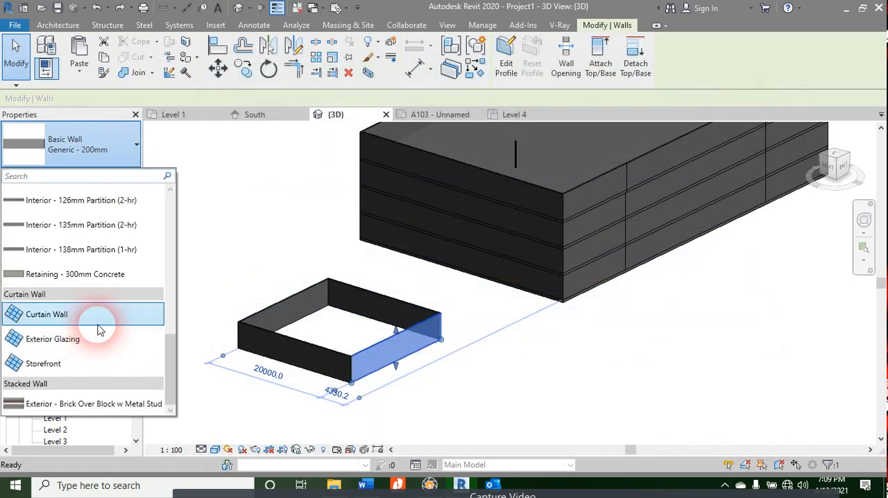
pyautogui.click(379, 368)
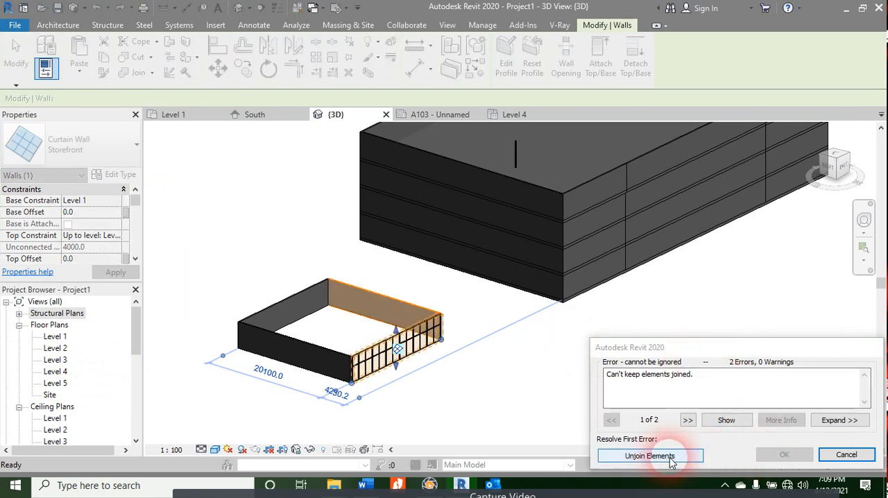
pyautogui.click(650, 456)
pyautogui.click(539, 377)
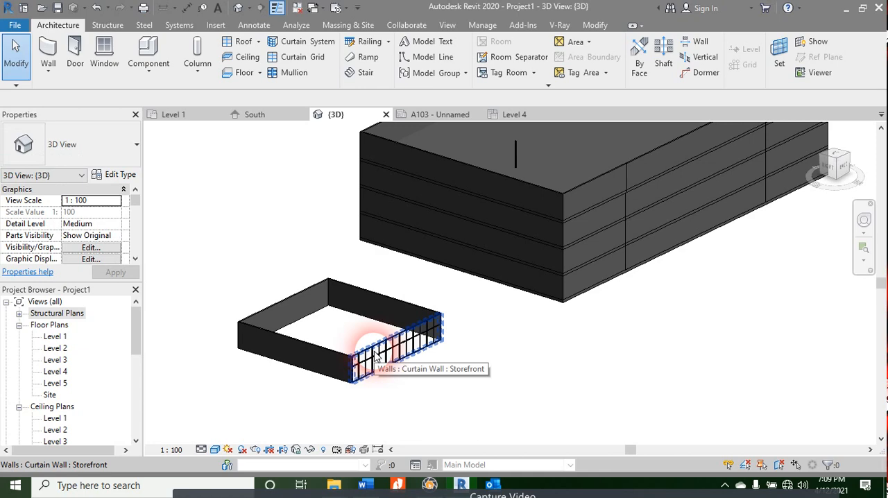
# Step: Select all Generic - 200mm wall instances visible in the 3D view, starting from a wall on the building's long facade
pyautogui.click(581, 186)
pyautogui.rightClick(581, 187)
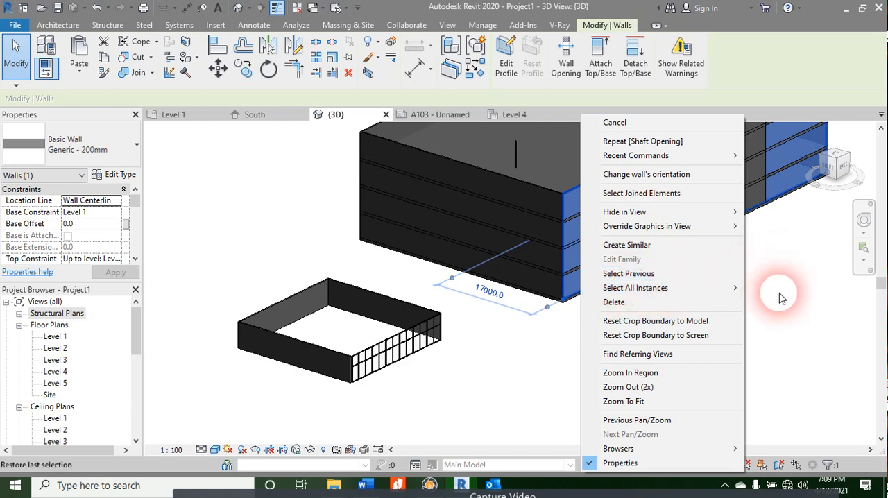
pyautogui.moveTo(714, 289)
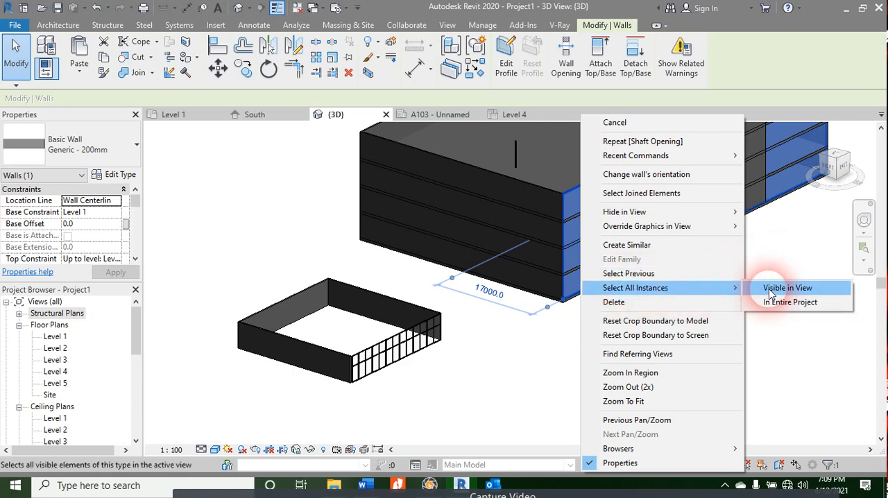
pyautogui.click(770, 290)
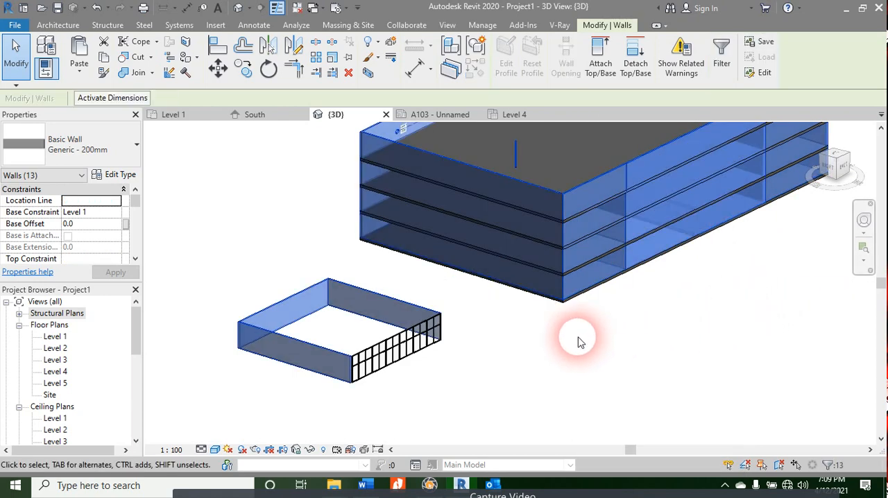
pyautogui.scroll(3, 390, 371)
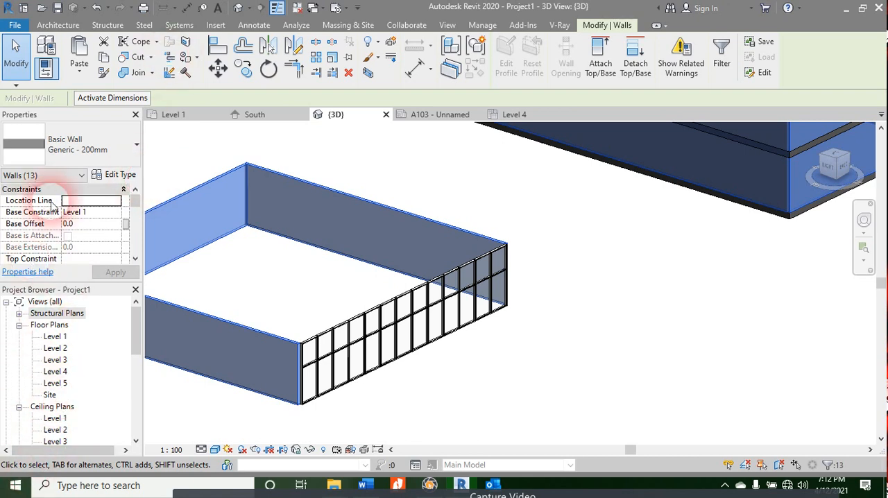
pyautogui.click(57, 25)
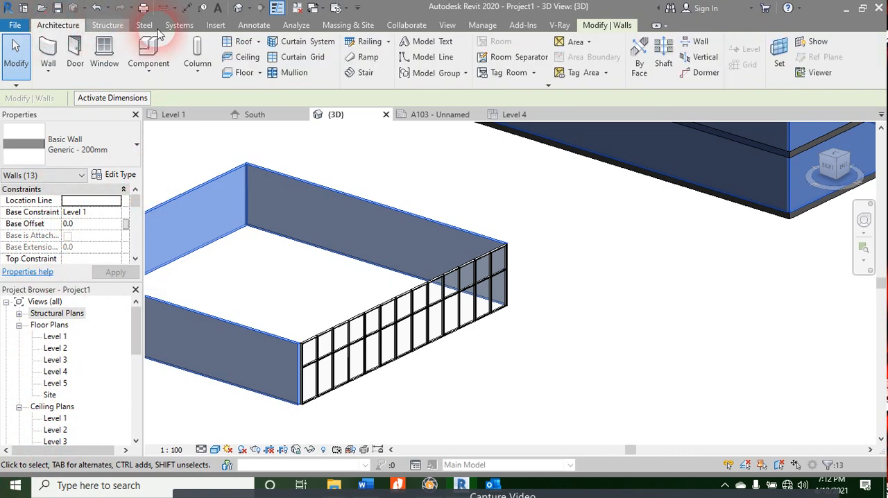
pyautogui.scroll(-2, 163, 28)
pyautogui.scroll(-1, 209, 26)
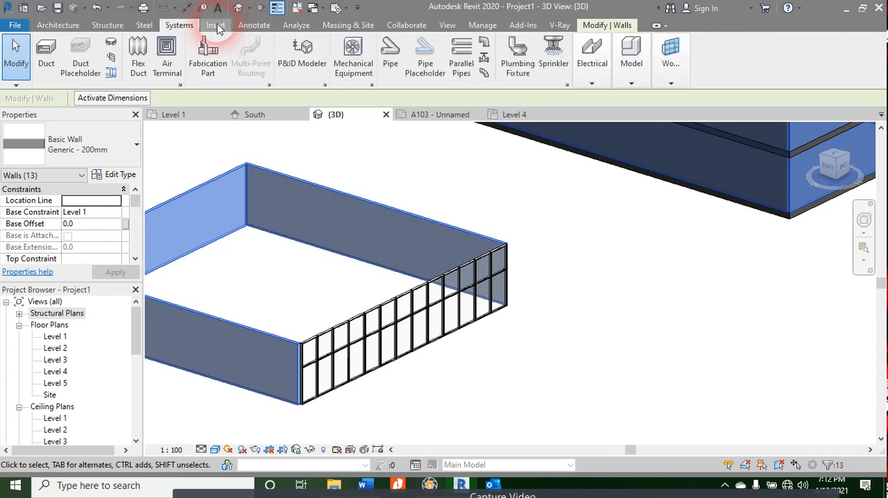
pyautogui.click(216, 26)
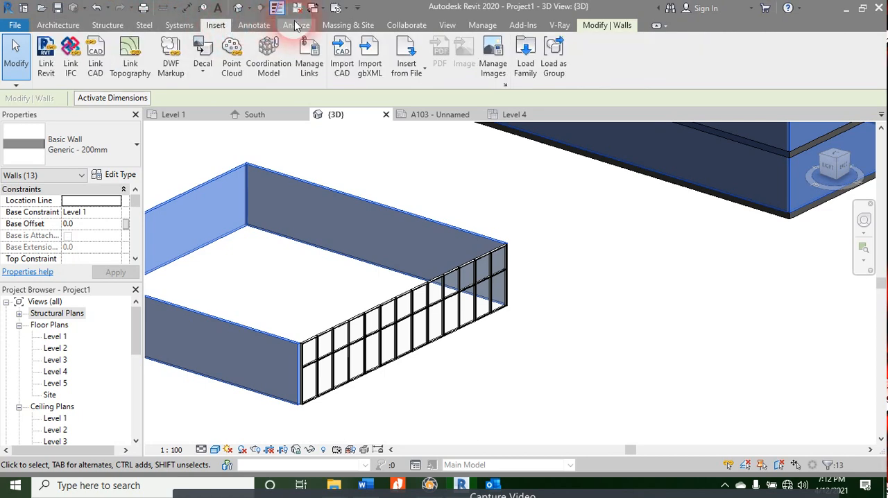
pyautogui.click(451, 25)
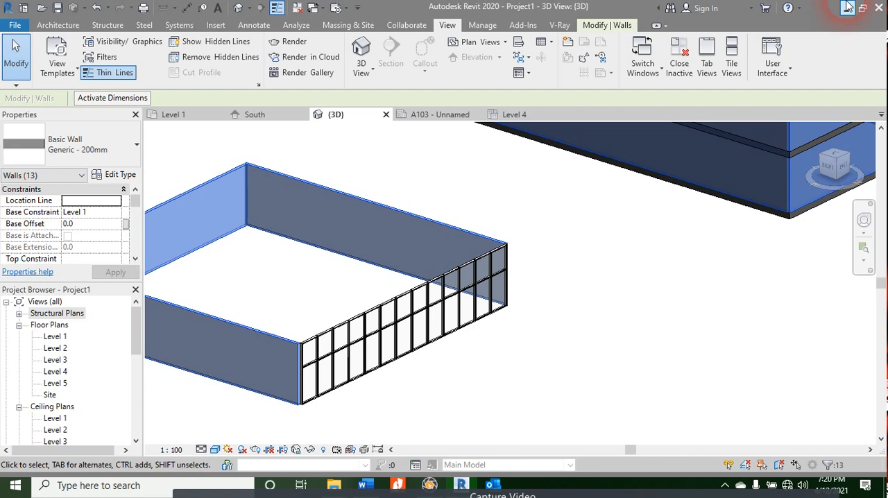
pyautogui.press('Escape')
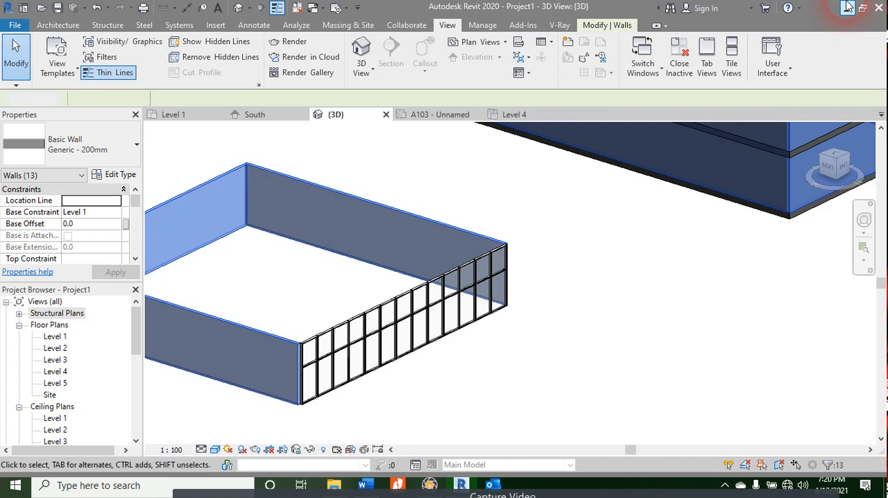
# Step: Select all Generic - 200mm wall instances in the entire project, starting from the enclosure's near wall beside the curtain wall
pyautogui.click(295, 371)
pyautogui.rightClick(277, 381)
pyautogui.click(363, 182)
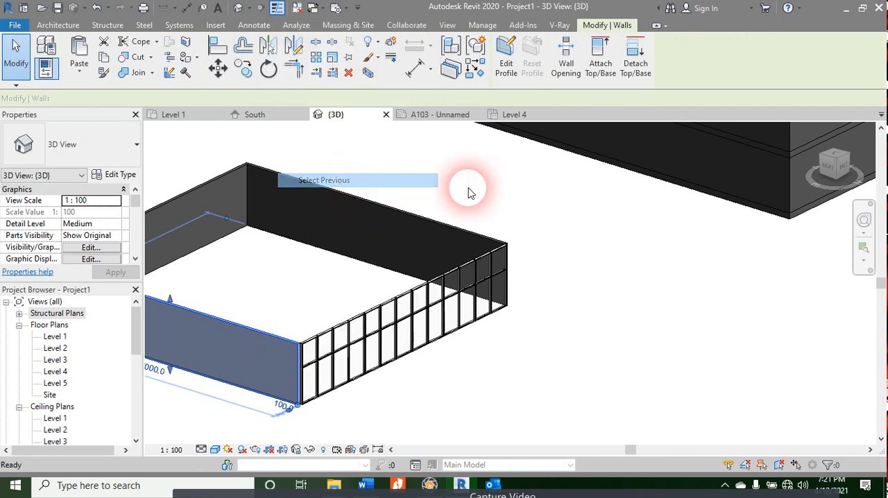
pyautogui.click(270, 354)
pyautogui.rightClick(271, 353)
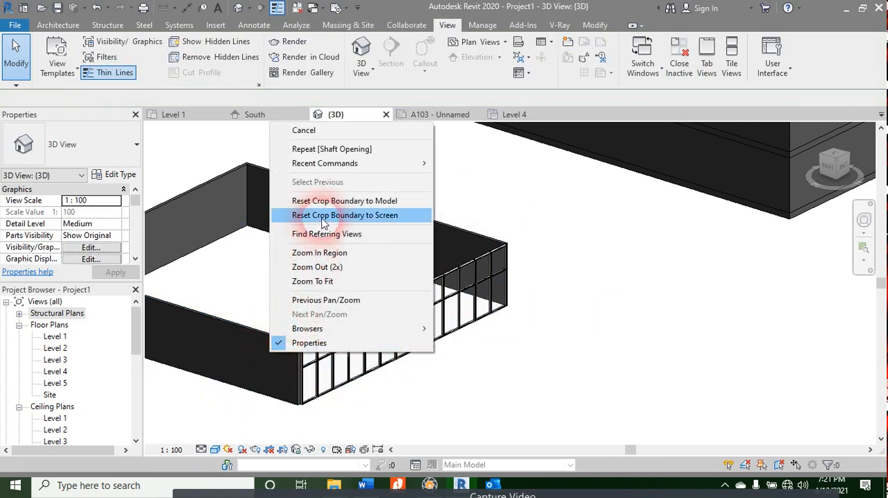
pyautogui.click(246, 337)
pyautogui.click(254, 330)
pyautogui.rightClick(254, 331)
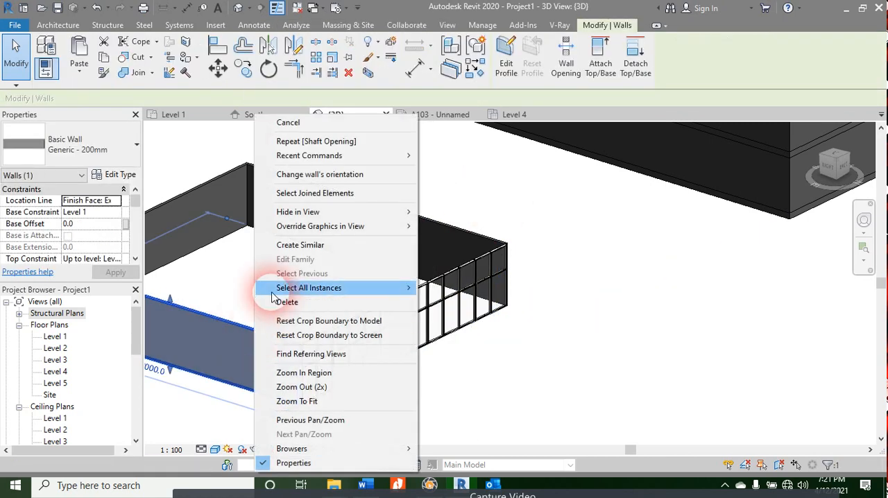
pyautogui.moveTo(324, 293)
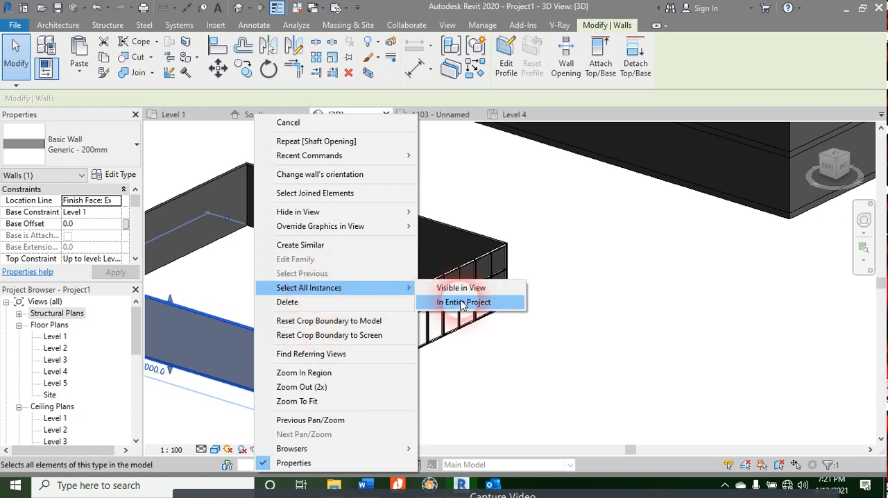
pyautogui.click(462, 303)
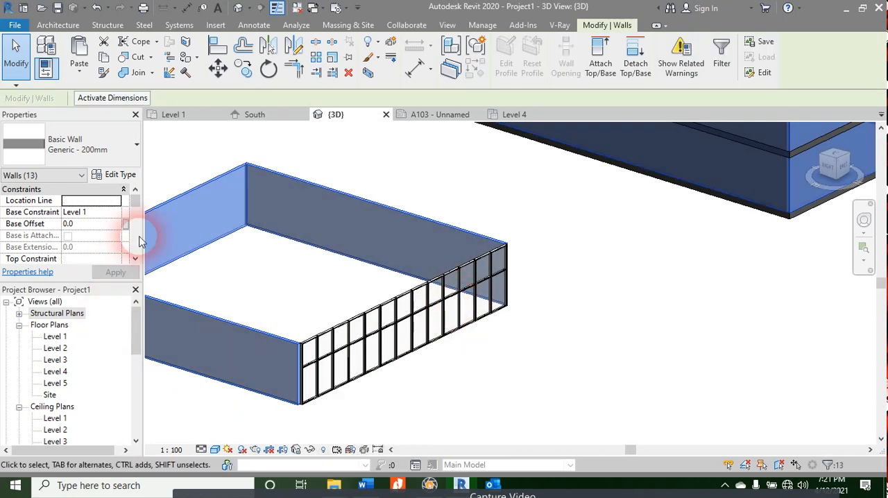
pyautogui.click(118, 175)
pyautogui.press('Escape')
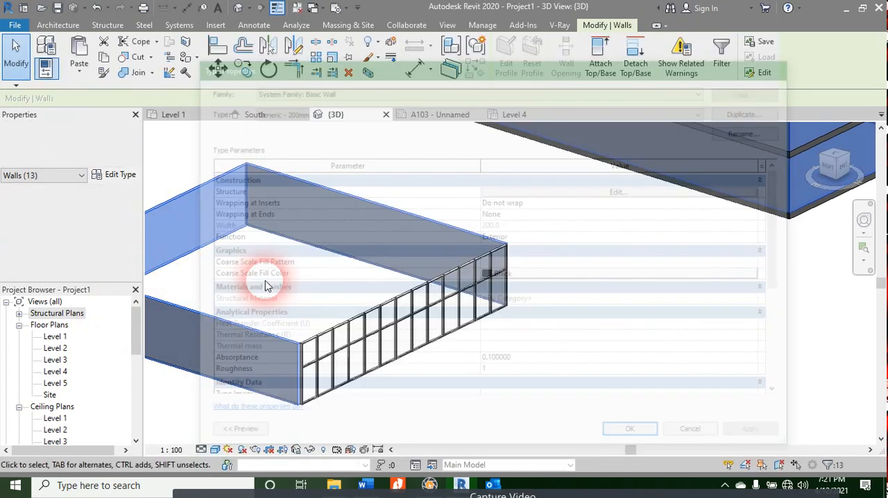
pyautogui.press('Escape')
# Step: Select the enclosure's near wall beside the curtain wall together with the wall opposite the curtain wall
pyautogui.click(219, 320)
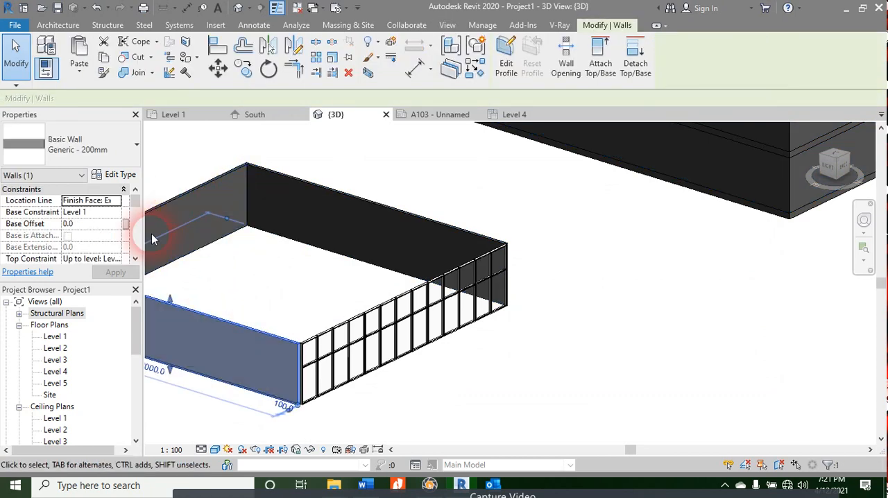
pyautogui.keyDown('ctrl'); pyautogui.click(200, 186); pyautogui.keyUp('ctrl')
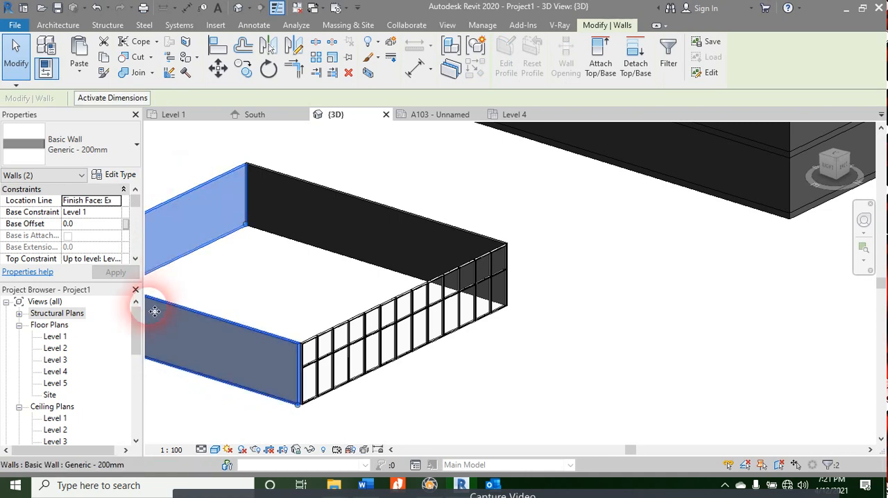
pyautogui.click(118, 175)
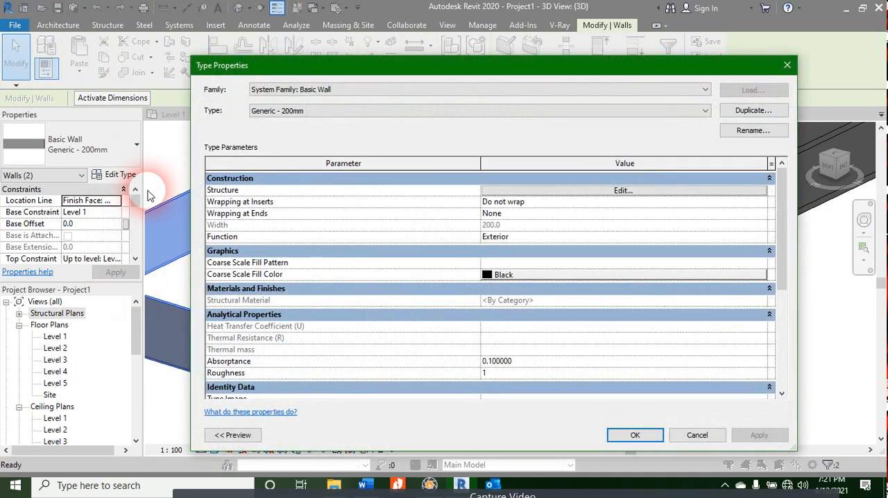
pyautogui.click(750, 109)
pyautogui.press('Escape')
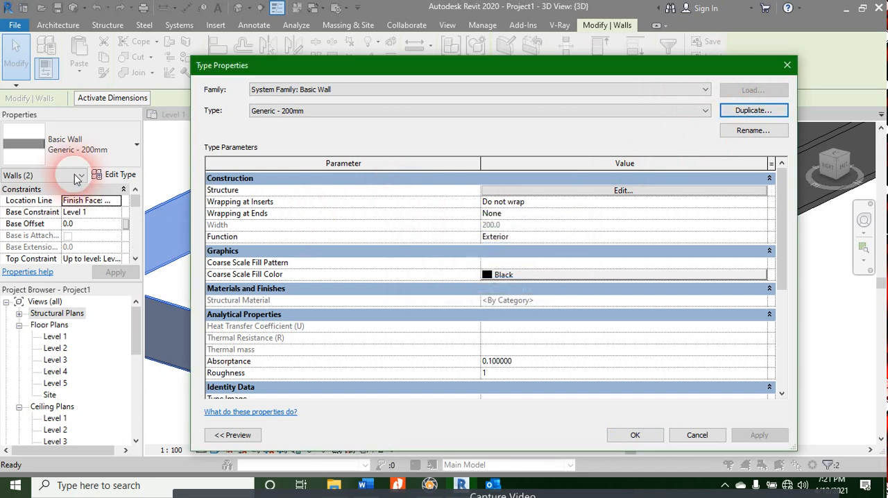
pyautogui.press('Escape')
# Step: Change the two selected enclosure walls to the Generic - 200mm CMU basic wall type and clear the selection
pyautogui.click(99, 157)
pyautogui.scroll(-5, 127, 298)
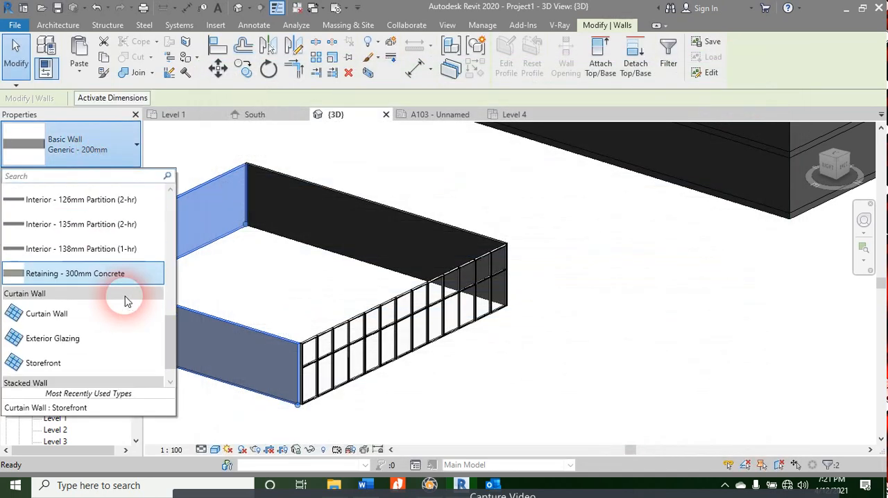
pyautogui.scroll(4, 129, 284)
pyautogui.scroll(5, 102, 285)
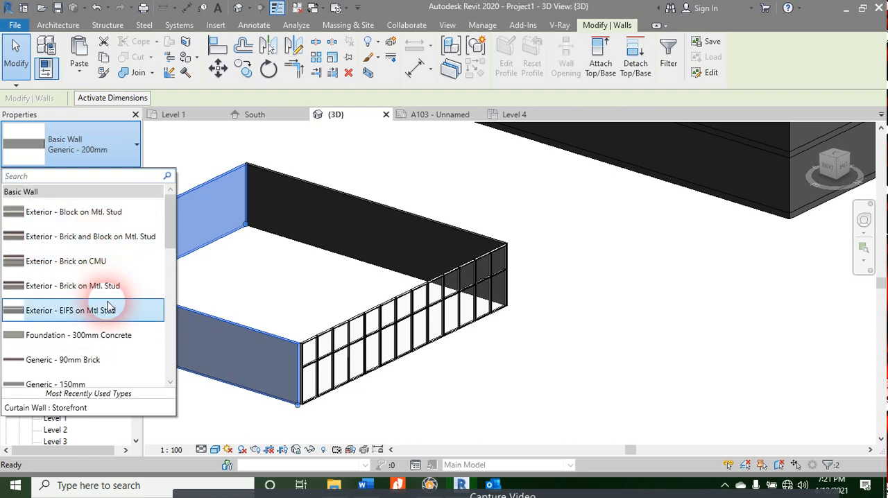
pyautogui.scroll(-3, 115, 300)
pyautogui.moveTo(121, 276)
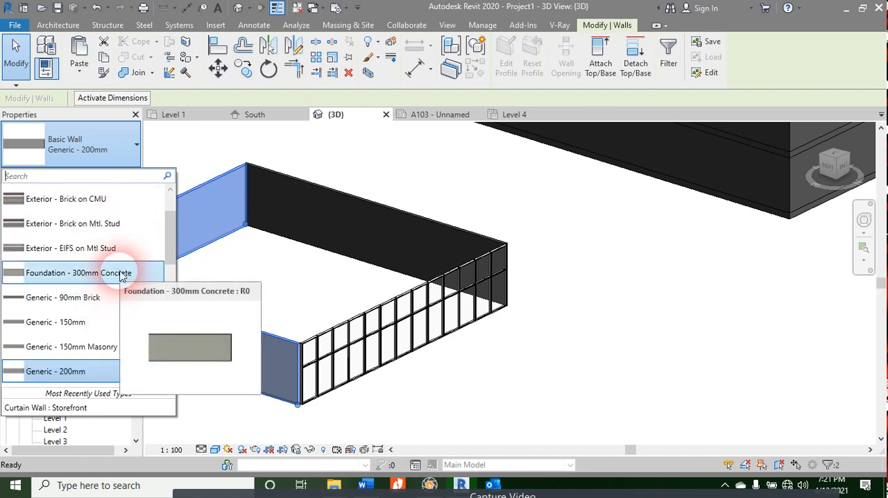
pyautogui.scroll(-3, 118, 274)
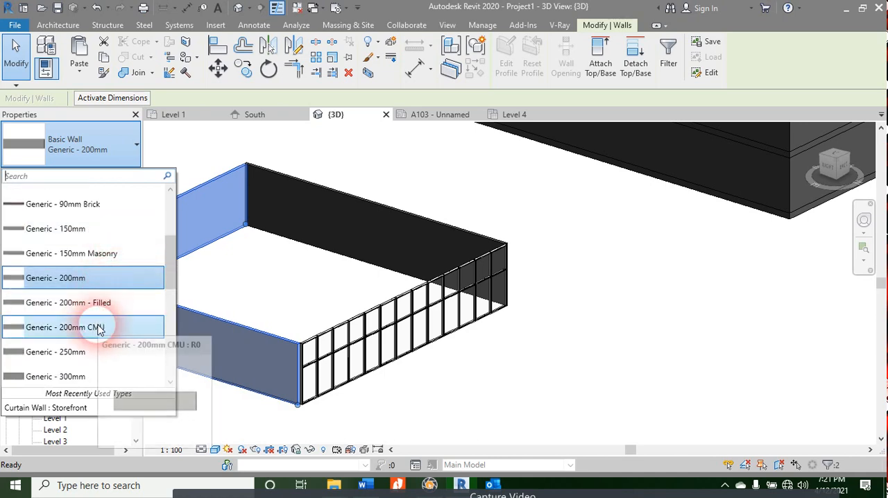
pyautogui.click(101, 327)
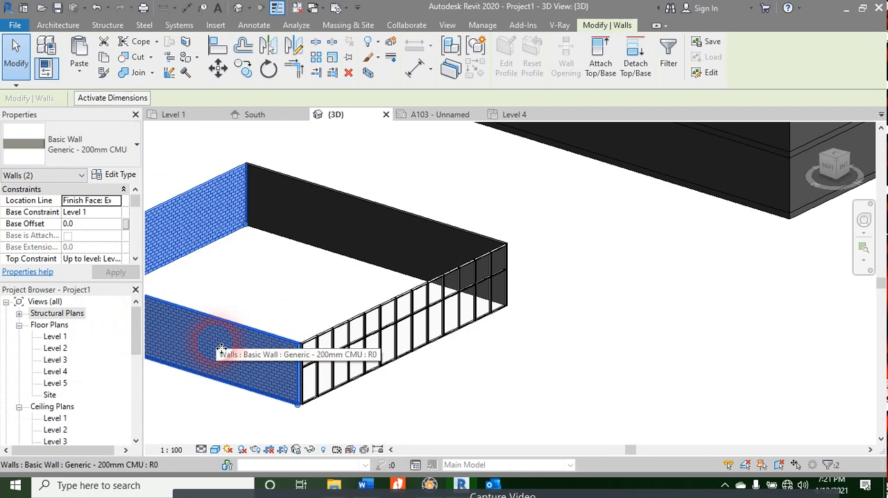
pyautogui.click(581, 389)
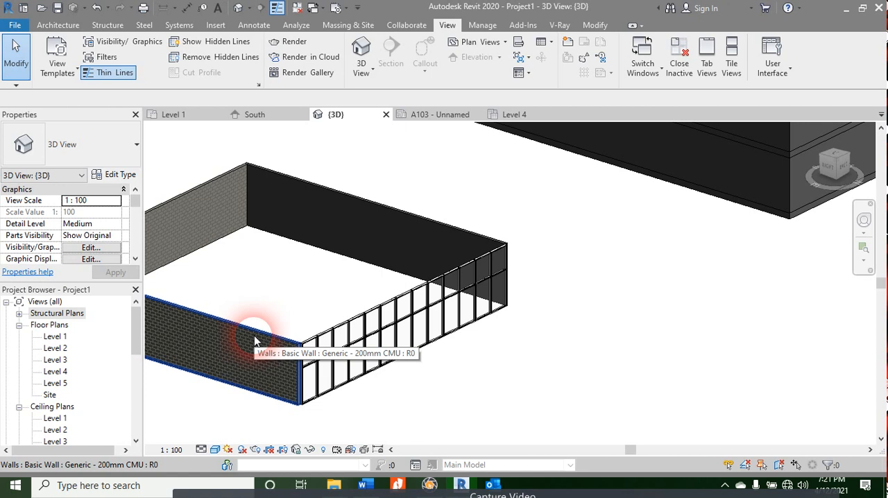
pyautogui.scroll(-4, 739, 374)
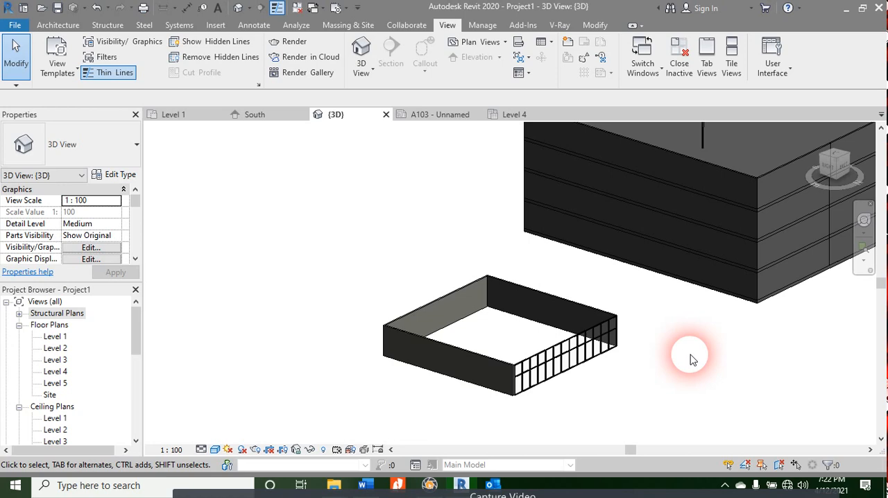
pyautogui.scroll(-2, 694, 271)
pyautogui.moveTo(679, 375); pyautogui.dragTo(501, 427, button='middle')
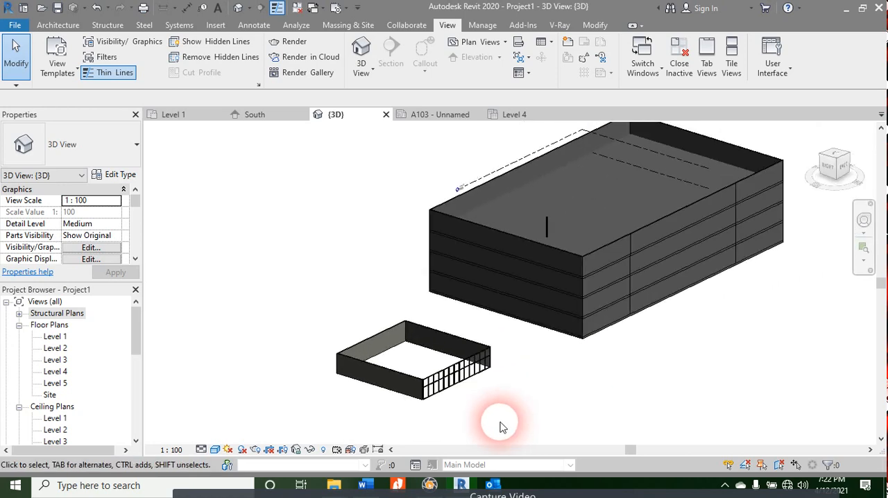
# Step: Switch to the course contents document in Word and review the Floors topics, including Copy Floors and Sloped Floor
pyautogui.click(365, 485)
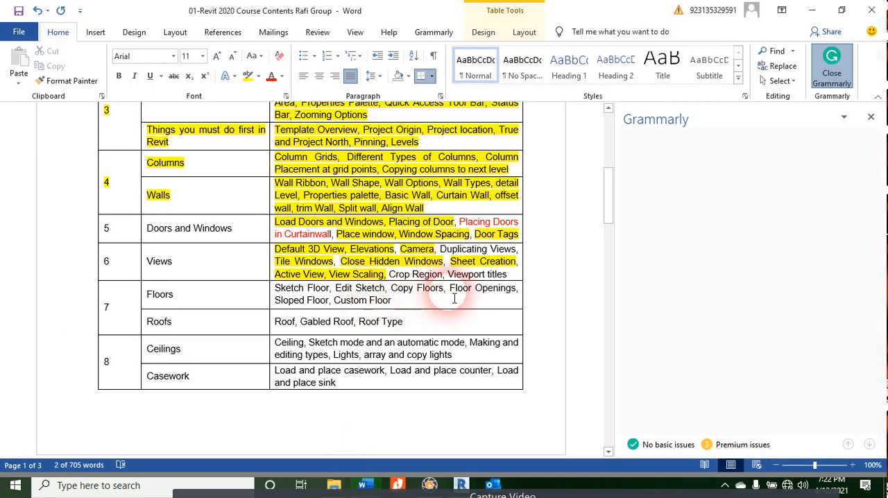
pyautogui.click(496, 305)
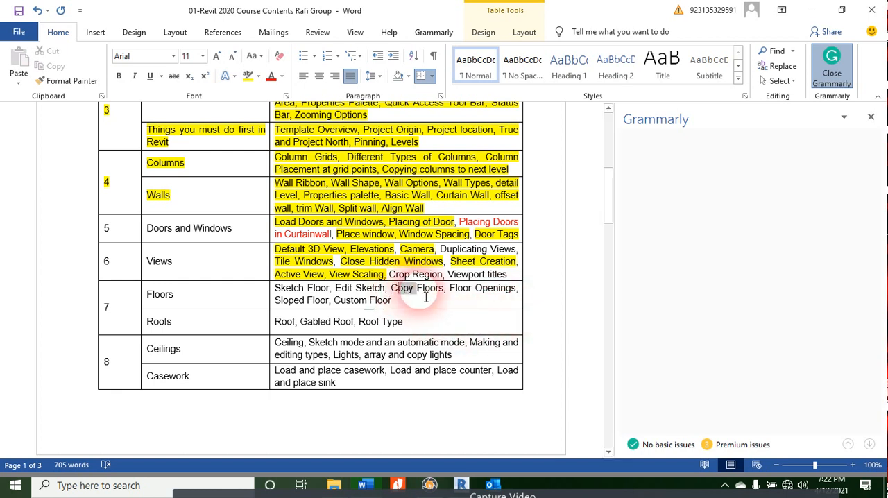
pyautogui.moveTo(391, 290); pyautogui.dragTo(433, 302)
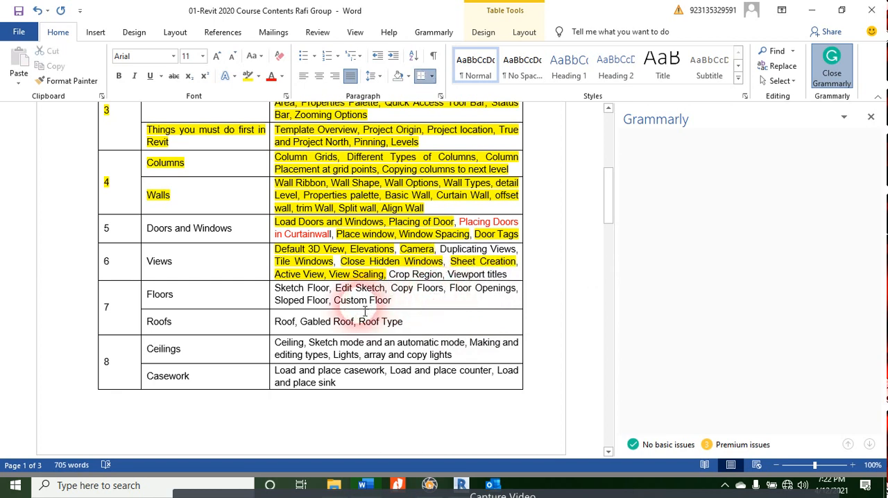
pyautogui.click(321, 307)
pyautogui.moveTo(321, 307); pyautogui.dragTo(300, 303)
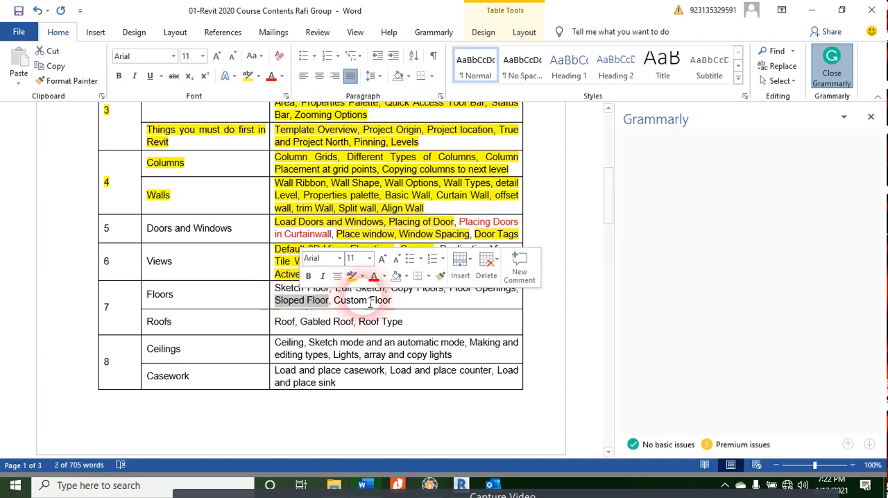
pyautogui.scroll(-5, 389, 354)
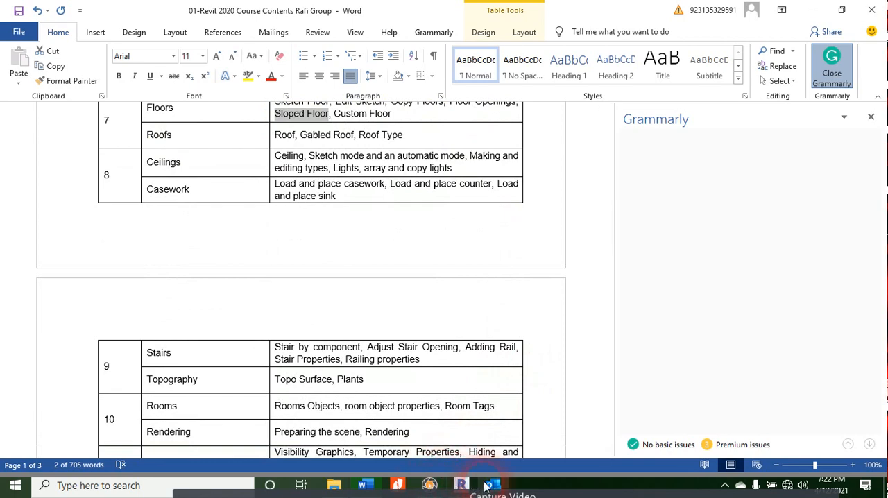
# Step: Return to Revit, inspect the enclosure's walls from the front in 3D, and open the Level 1 floor plan
pyautogui.click(463, 485)
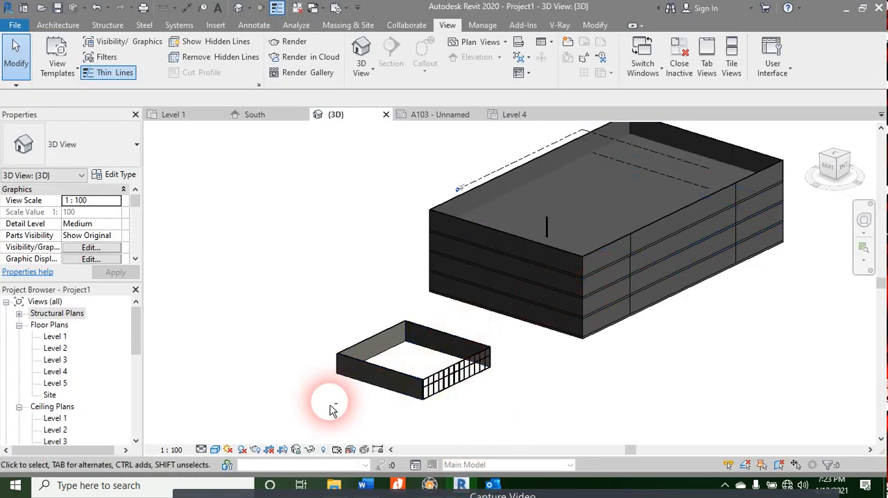
pyautogui.keyDown('shift'); pyautogui.moveTo(333, 409); pyautogui.dragTo(532, 410, button='middle'); pyautogui.keyUp('shift')
pyautogui.moveTo(586, 397); pyautogui.dragTo(262, 386, button='middle')
pyautogui.scroll(4, 624, 258)
pyautogui.keyDown('shift'); pyautogui.moveTo(583, 328); pyautogui.dragTo(549, 308, button='middle'); pyautogui.keyUp('shift')
pyautogui.scroll(-2, 565, 276)
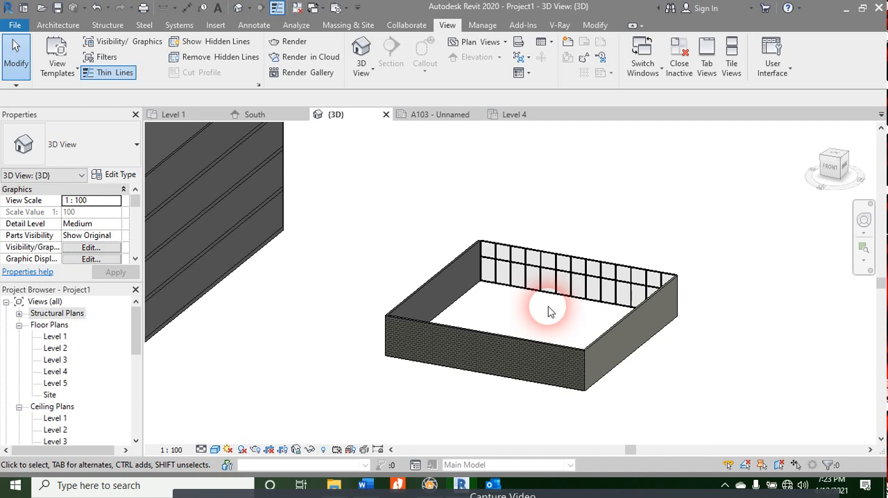
pyautogui.click(199, 114)
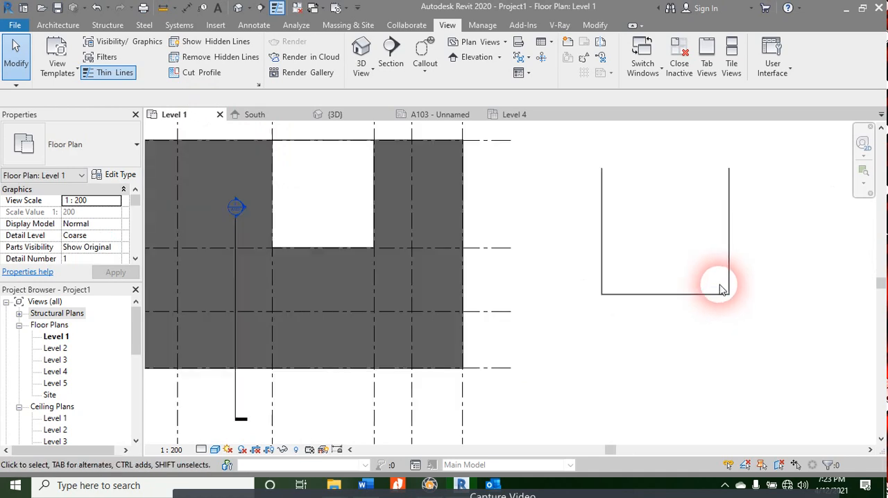
# Step: Start a floor boundary sketch for the separate walled enclosure on Level 1, dismissing the save reminder without saving
pyautogui.scroll(3, 719, 286)
pyautogui.moveTo(764, 262); pyautogui.dragTo(623, 345, button='middle')
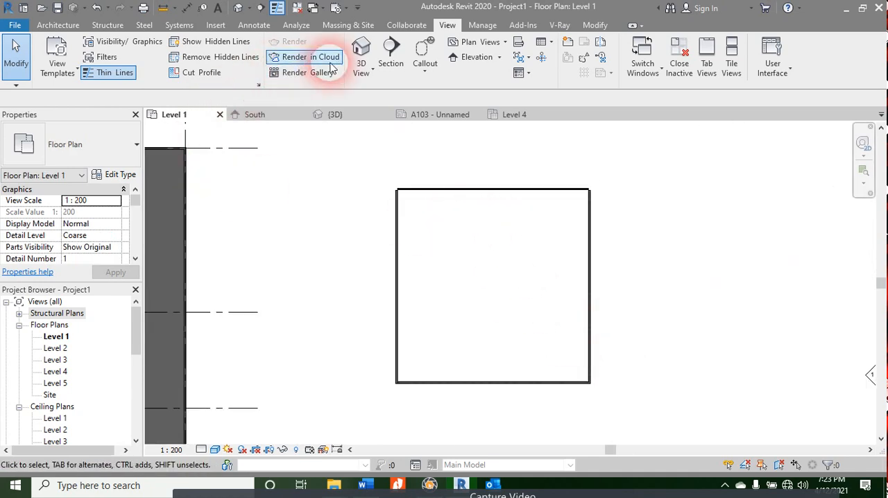
pyautogui.click(57, 25)
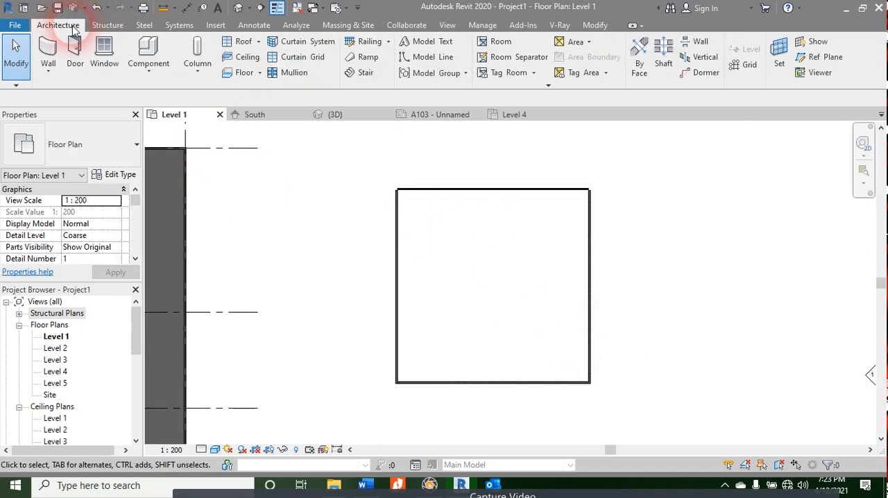
pyautogui.click(236, 82)
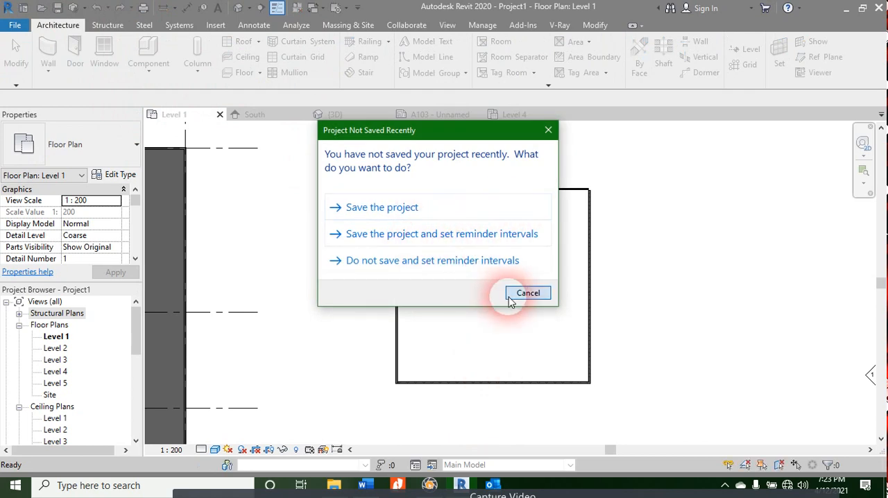
pyautogui.click(511, 299)
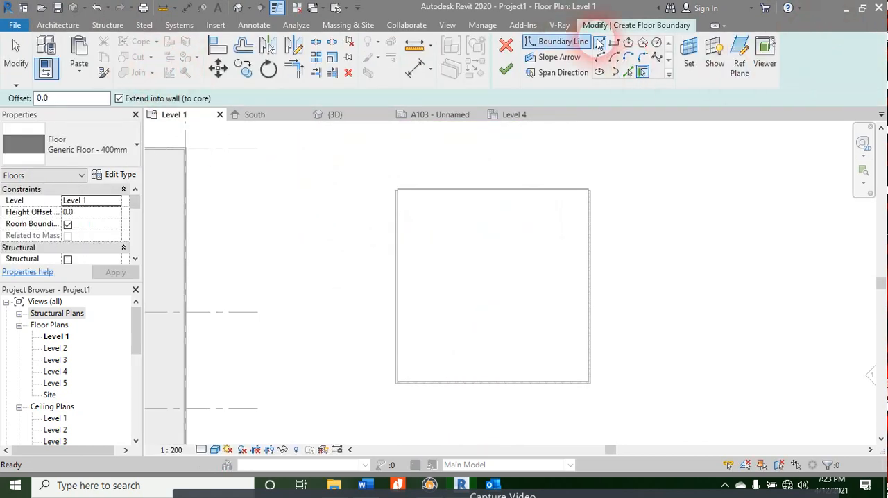
# Step: Sketch a rectangular floor boundary along the enclosure's inner wall faces, from the curtain wall corner to the diagonally opposite corner
pyautogui.click(614, 43)
pyautogui.scroll(3, 400, 194)
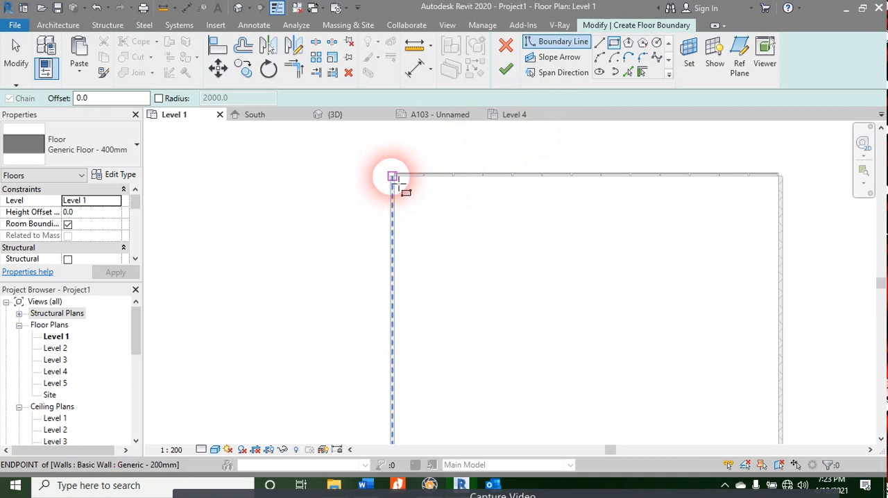
pyautogui.scroll(2, 393, 179)
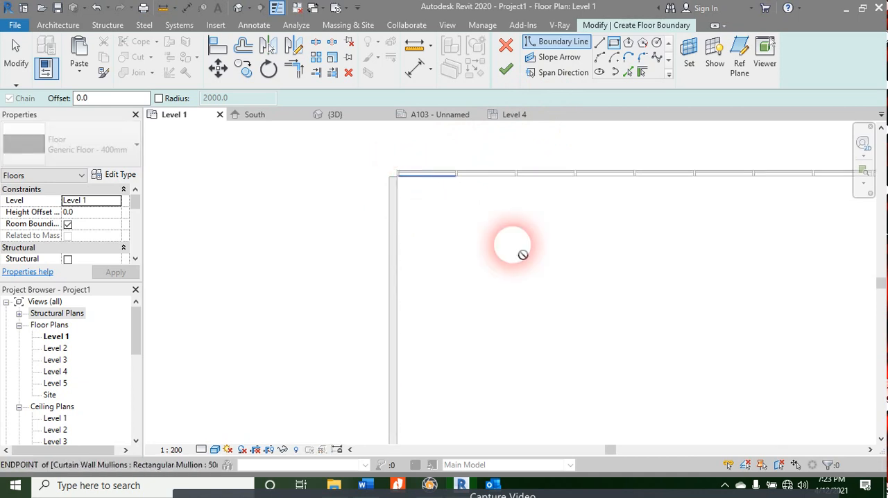
pyautogui.scroll(-2, 594, 269)
pyautogui.moveTo(681, 368); pyautogui.dragTo(331, 36, button='middle')
pyautogui.scroll(-2, 397, 213)
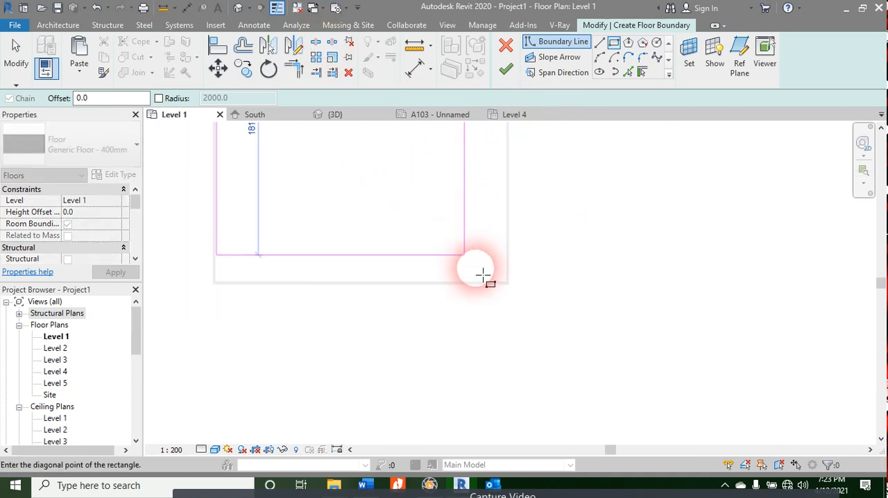
pyautogui.scroll(2, 482, 276)
pyautogui.click(529, 261)
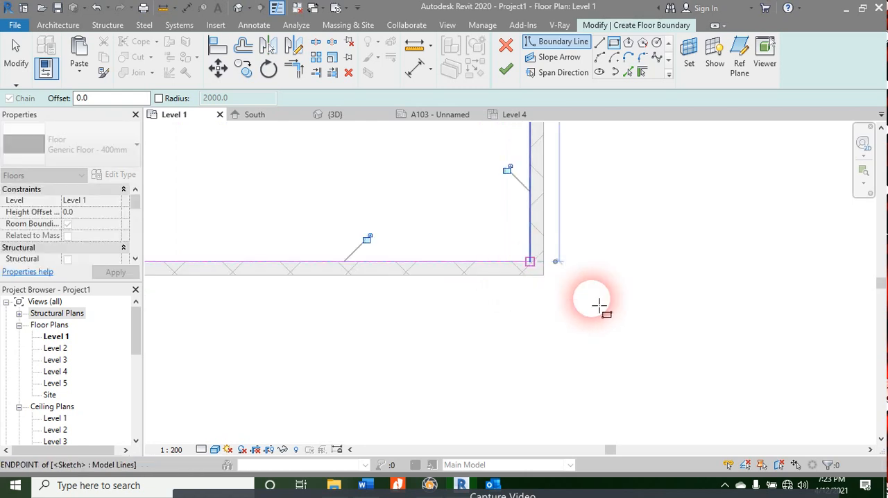
# Step: Add a slope arrow from the midpoint of the boundary's curtain wall edge to the midpoint of the opposite edge
pyautogui.moveTo(678, 250); pyautogui.dragTo(853, 341, button='middle')
pyautogui.scroll(-3, 717, 289)
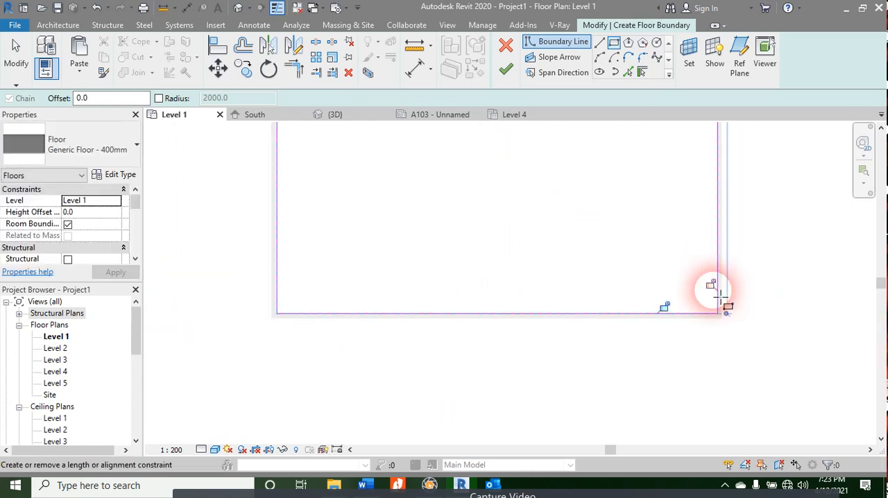
pyautogui.scroll(-2, 718, 292)
pyautogui.moveTo(644, 248); pyautogui.dragTo(590, 269, button='middle')
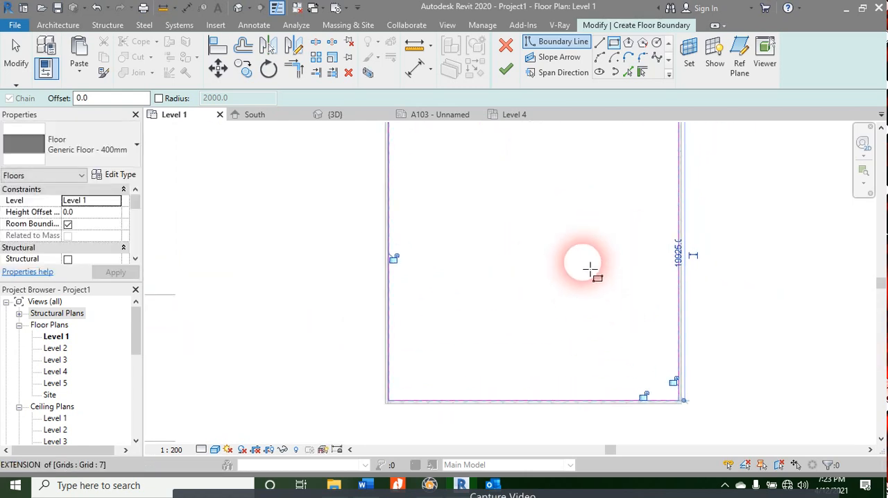
pyautogui.click(538, 59)
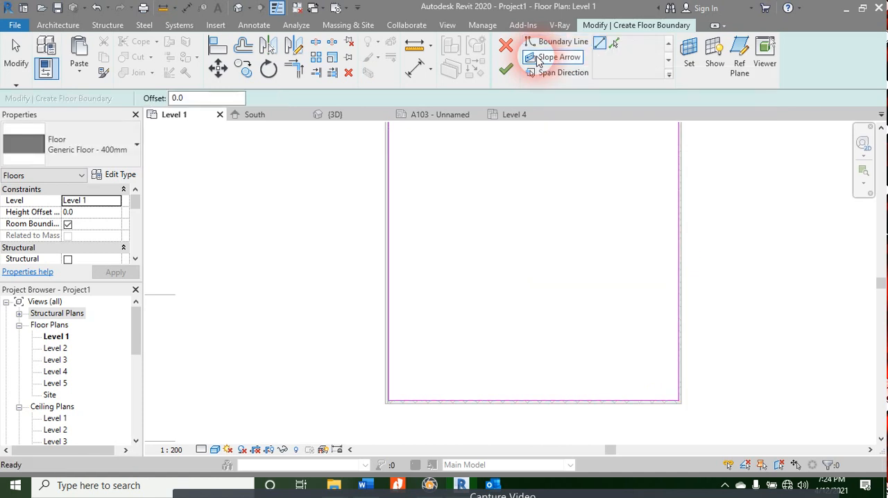
pyautogui.moveTo(539, 204); pyautogui.dragTo(520, 293, button='middle')
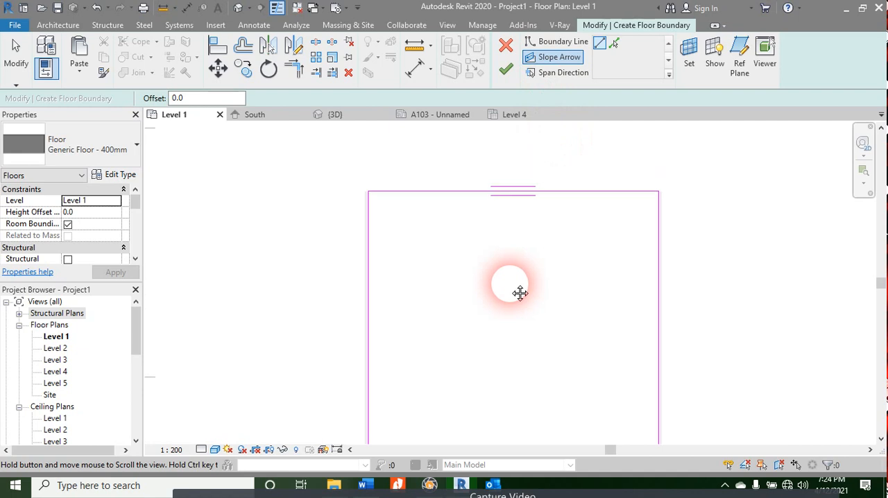
pyautogui.click(514, 195)
pyautogui.moveTo(516, 328); pyautogui.dragTo(543, 113, button='middle')
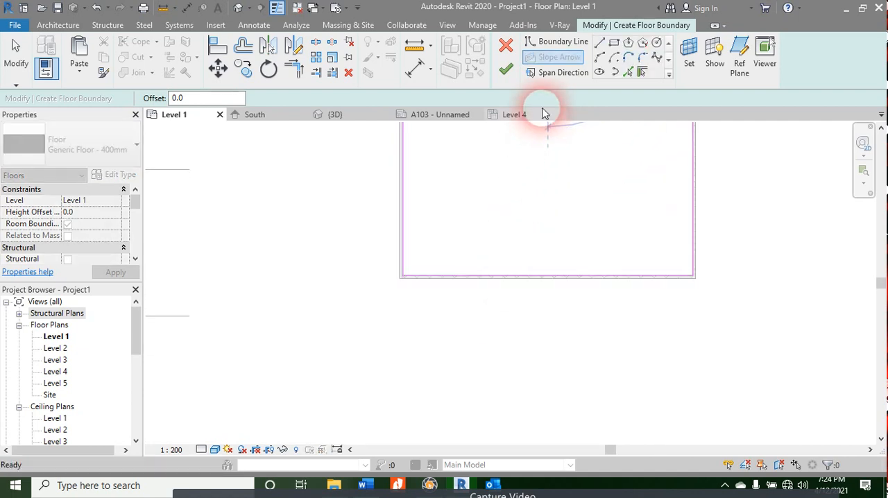
pyautogui.scroll(2, 549, 238)
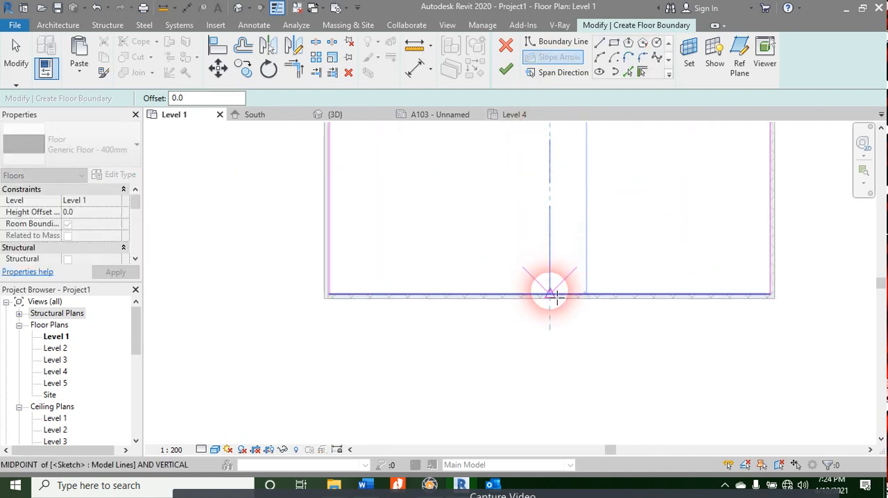
pyautogui.click(550, 292)
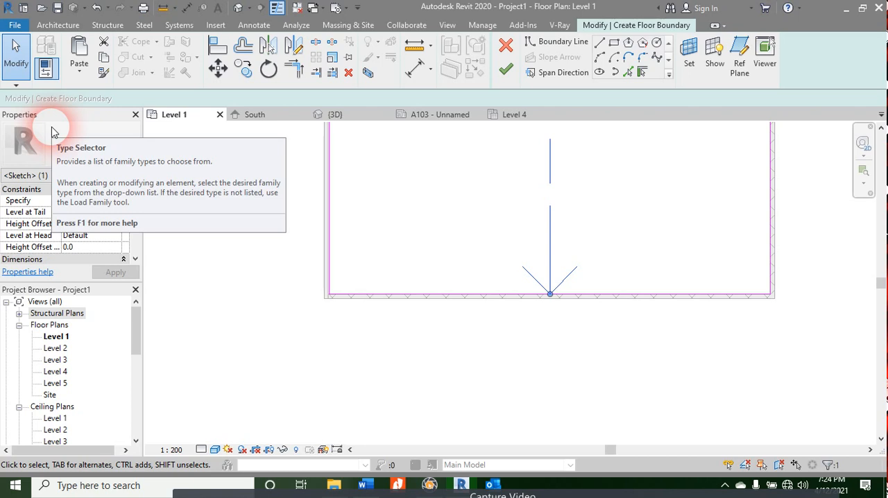
# Step: Specify the slope arrow by Height at Tail
pyautogui.click(101, 200)
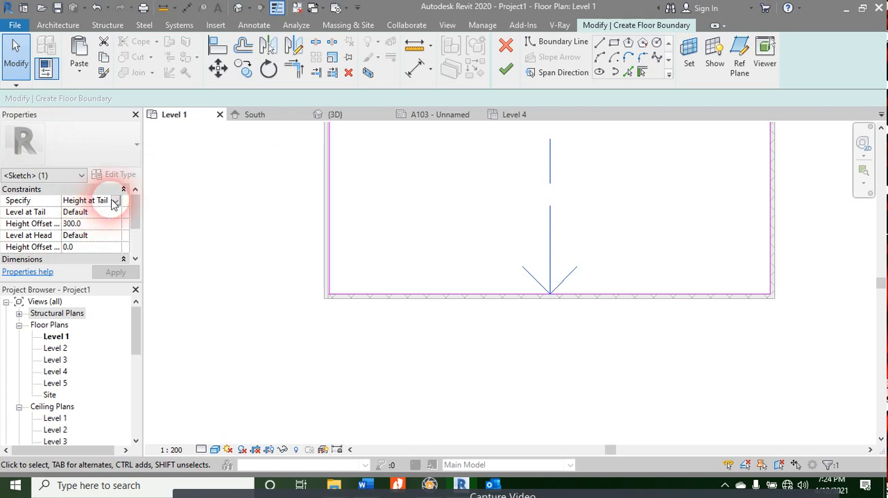
pyautogui.click(115, 201)
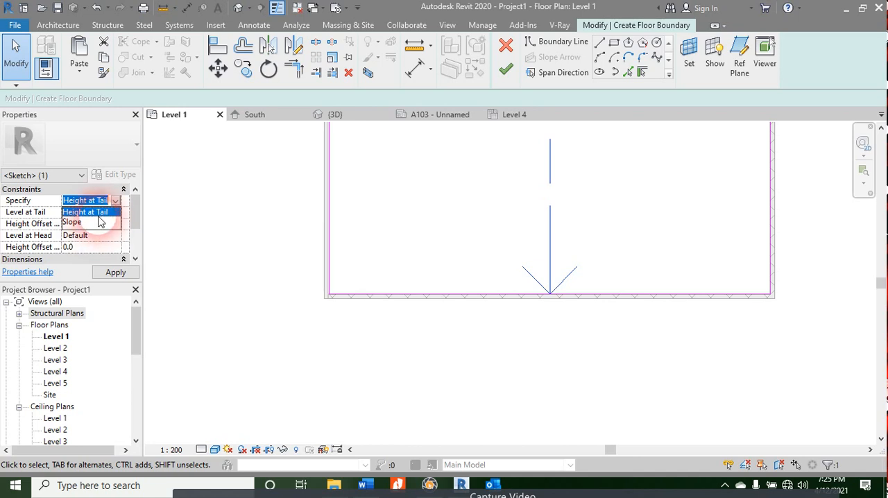
pyautogui.click(102, 213)
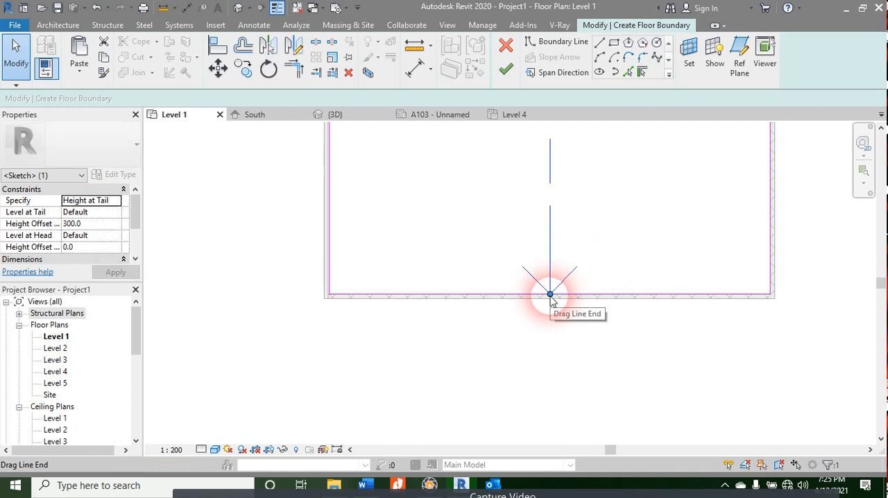
# Step: Set the slope arrow's height offset at the tail to 25.4 mm and apply it
pyautogui.moveTo(607, 218); pyautogui.dragTo(575, 460, button='middle')
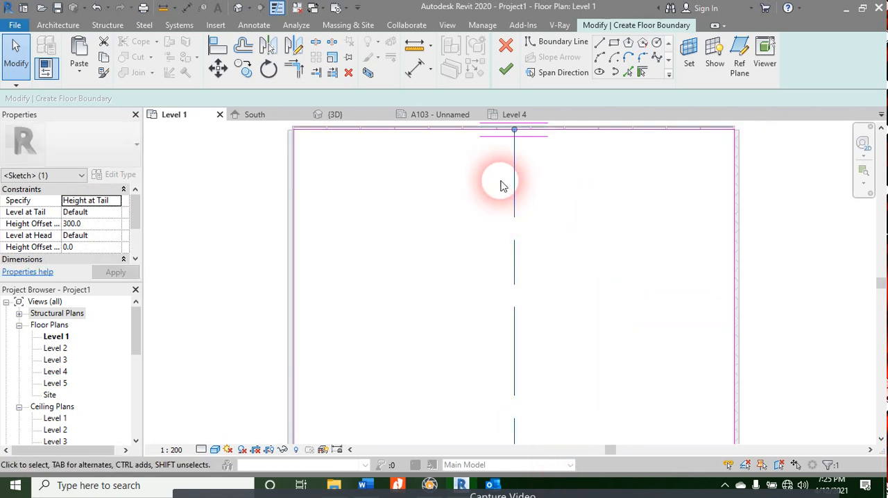
pyautogui.click(75, 224)
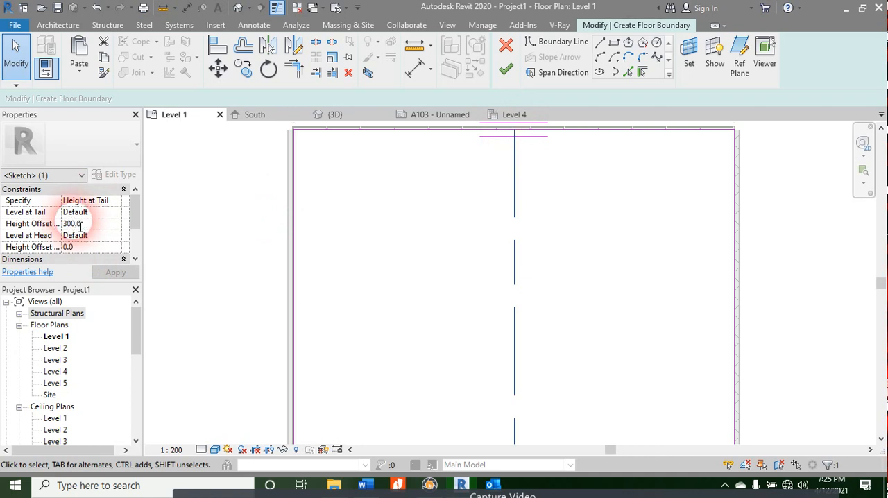
pyautogui.moveTo(77, 224); pyautogui.dragTo(61, 224)
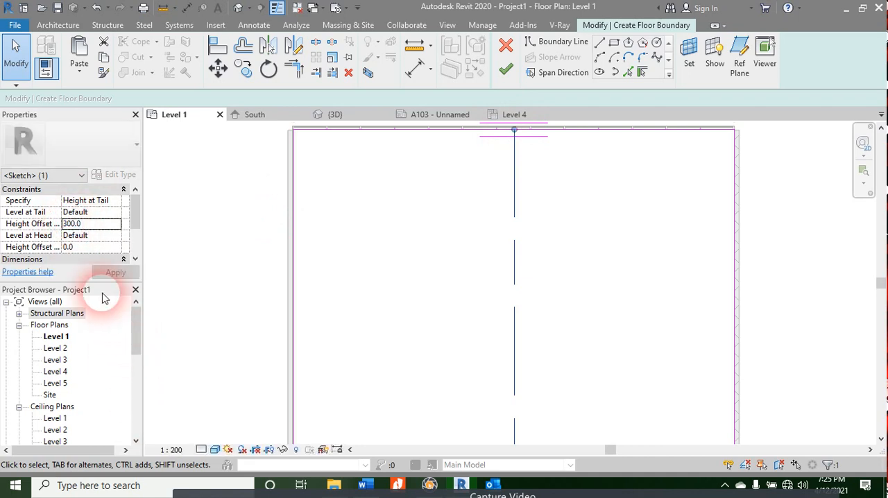
pyautogui.click(103, 227)
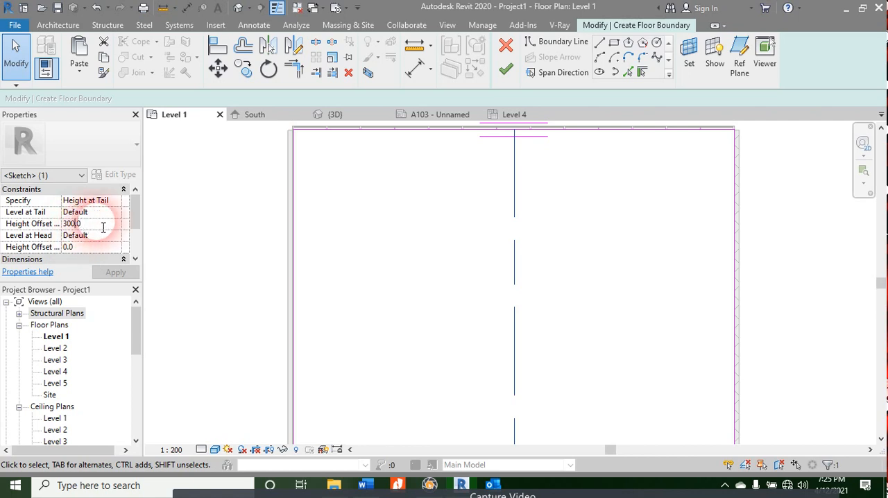
pyautogui.hotkey('shift', 'Home')
pyautogui.write('25')
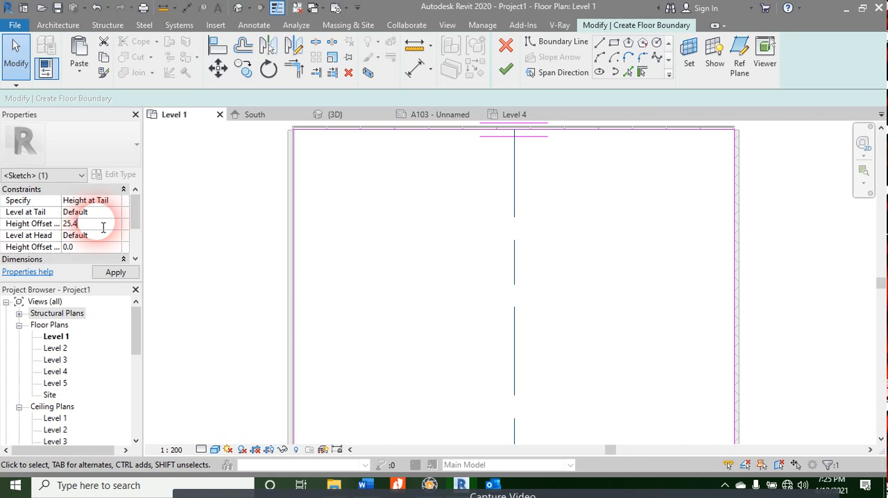
pyautogui.click(114, 272)
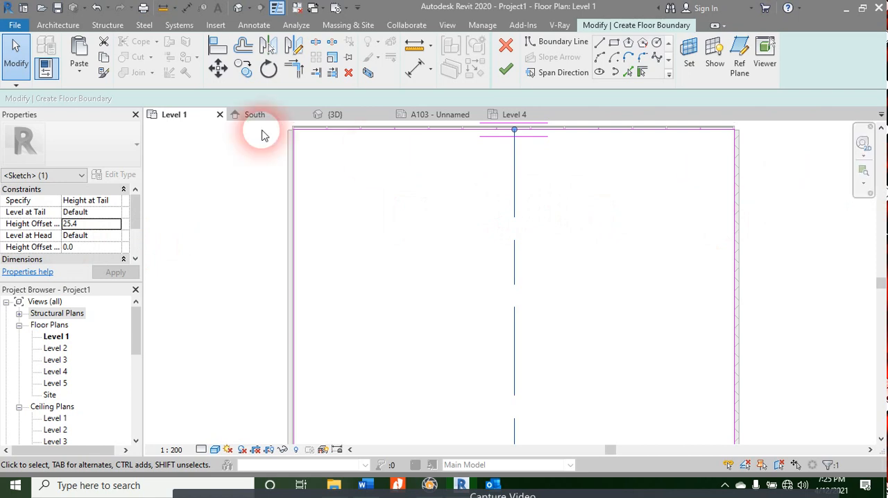
# Step: Change the slope arrow's height offset at the tail to 50.8 mm and apply it
pyautogui.click(85, 227)
pyautogui.moveTo(85, 227); pyautogui.dragTo(62, 225)
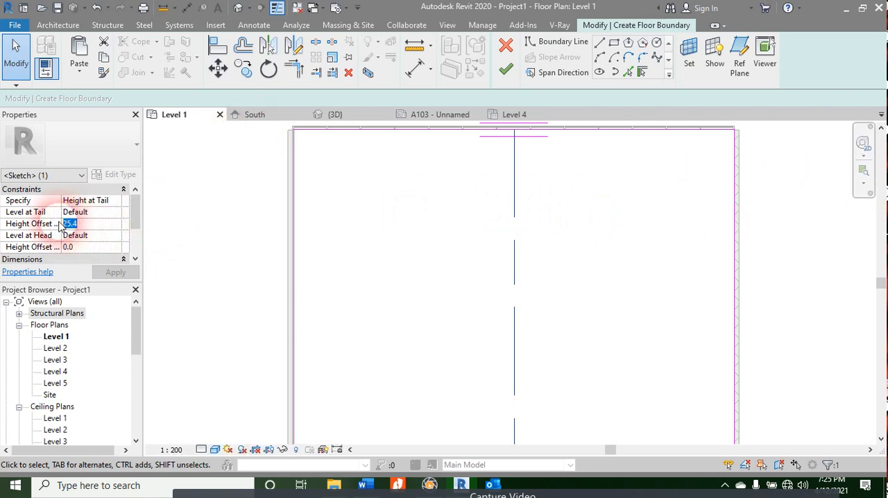
pyautogui.write('50.')
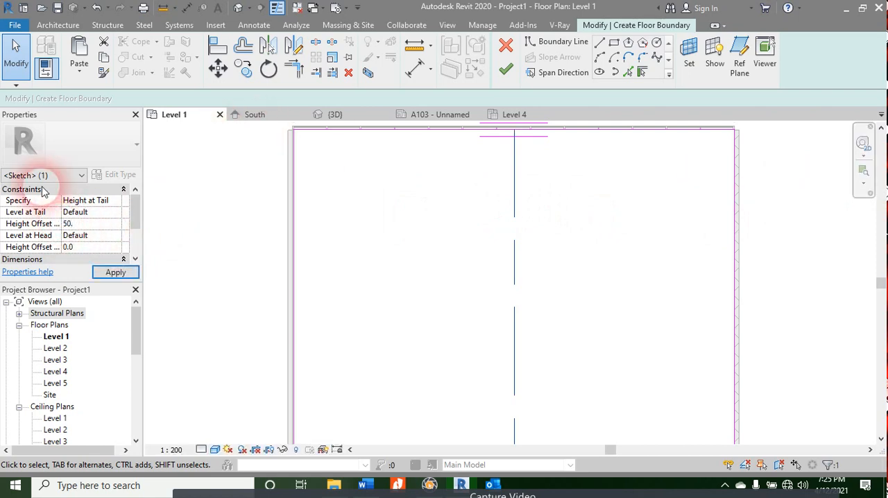
pyautogui.write('8')
pyautogui.click(105, 274)
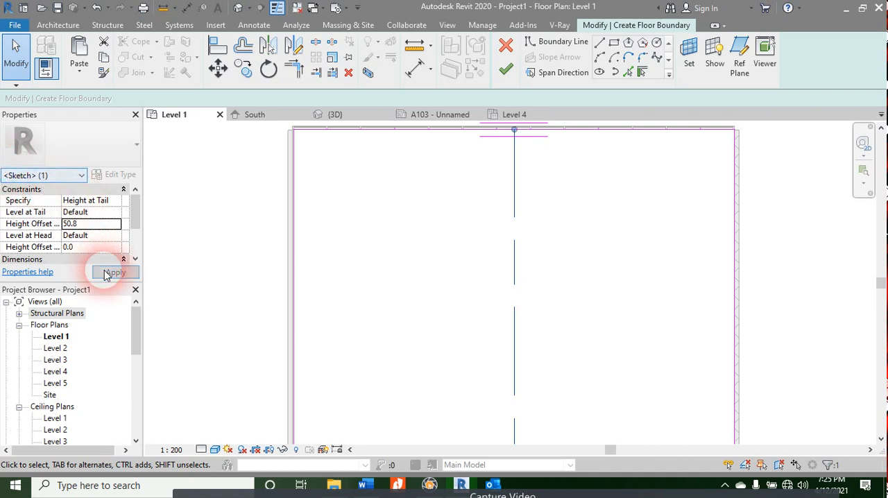
# Step: Finish the sloped floor sketch and clear the floor selection
pyautogui.scroll(-3, 571, 242)
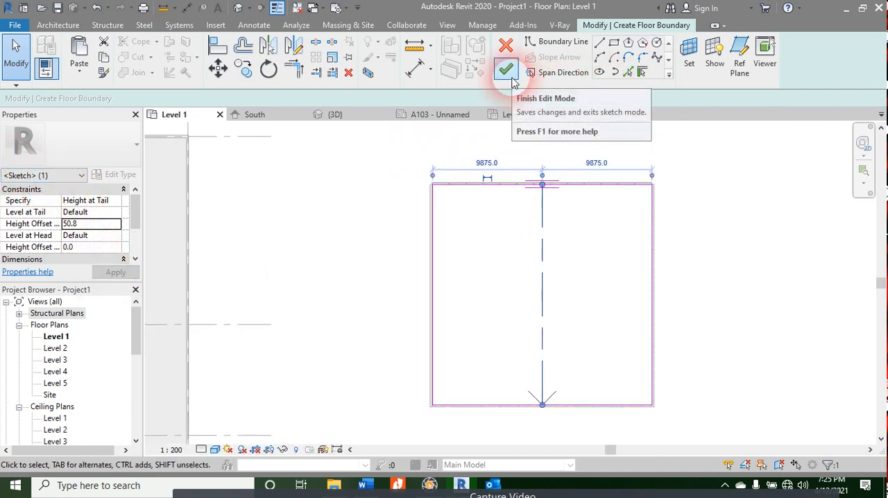
pyautogui.click(511, 79)
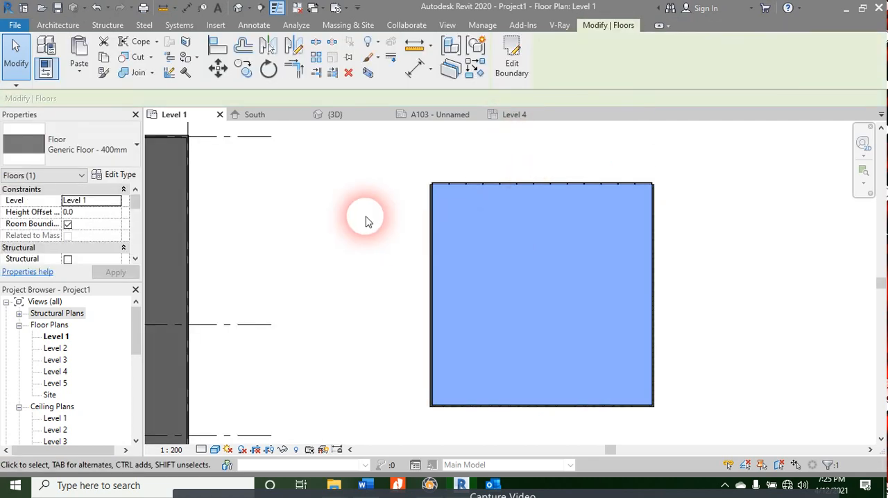
pyautogui.click(368, 221)
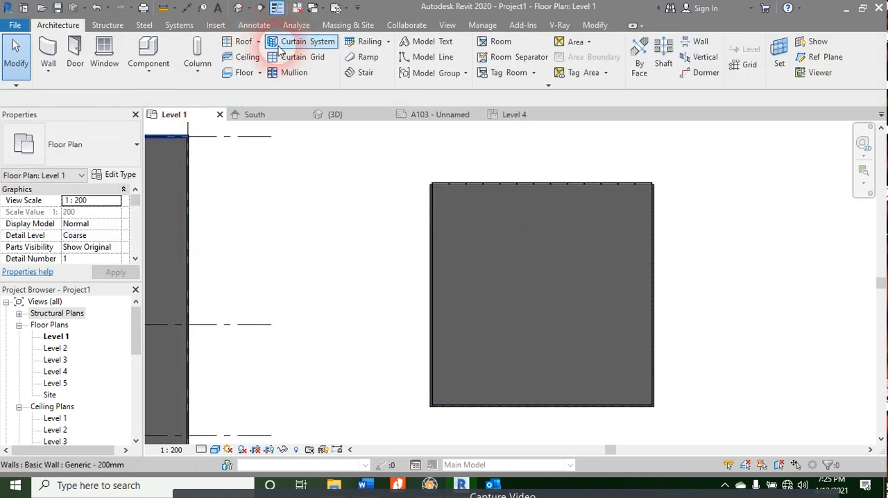
# Step: Inspect the enclosure's sloped floor in the 3D view, examining its edge closely from the right side
pyautogui.click(333, 115)
pyautogui.keyDown('shift'); pyautogui.moveTo(486, 278); pyautogui.dragTo(289, 258, button='middle'); pyautogui.keyUp('shift')
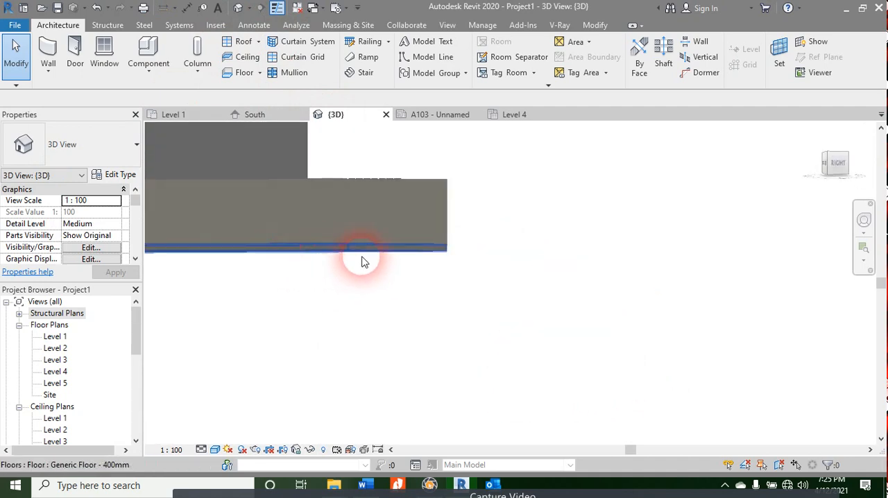
pyautogui.keyDown('shift'); pyautogui.moveTo(362, 262); pyautogui.dragTo(732, 268, button='middle'); pyautogui.keyUp('shift')
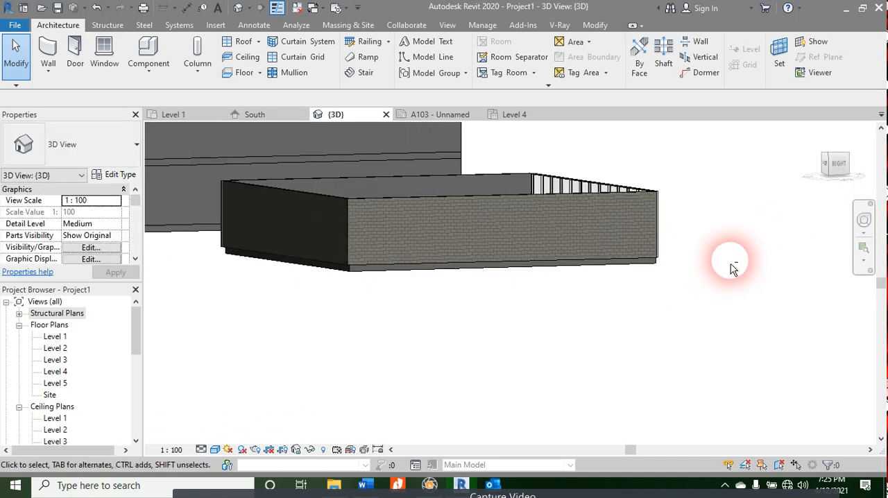
pyautogui.click(826, 175)
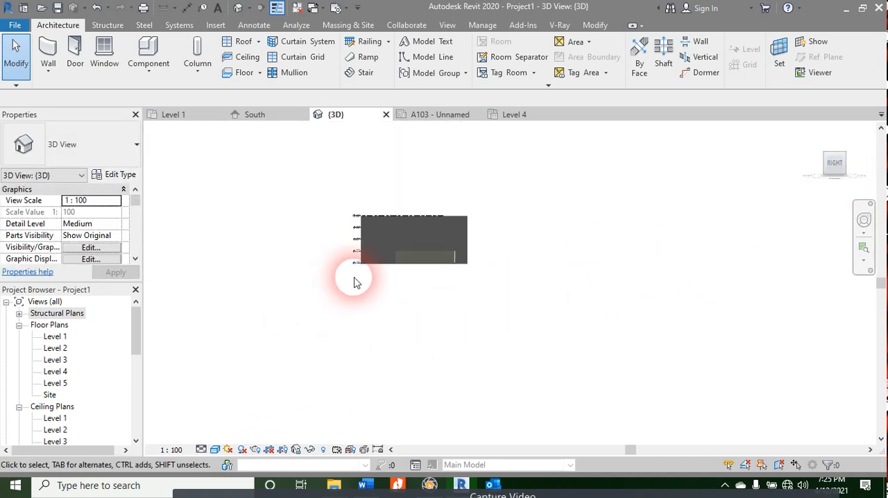
pyautogui.scroll(8, 566, 325)
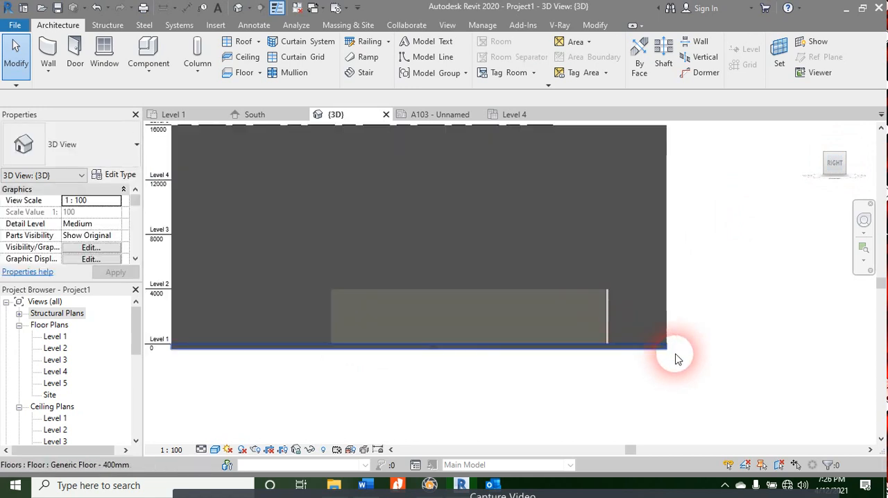
pyautogui.scroll(5, 677, 357)
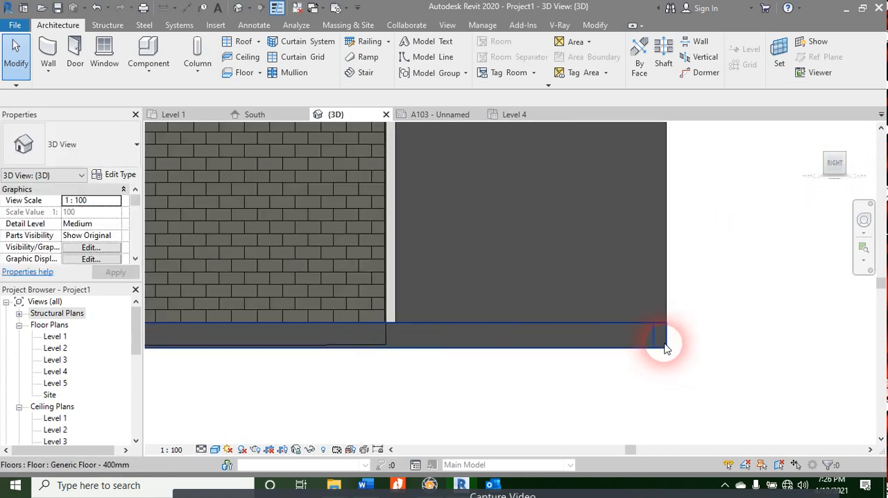
# Step: Examine the lower edge of the Level 1 floors along the full building side in the 3D view
pyautogui.scroll(5, 665, 349)
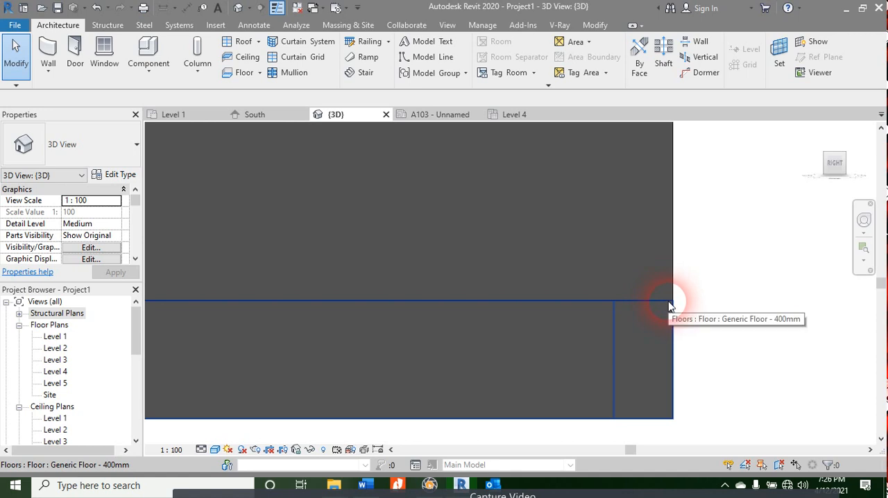
pyautogui.scroll(-6, 669, 302)
pyautogui.moveTo(444, 417); pyautogui.dragTo(887, 355, button='middle')
pyautogui.scroll(-2, 618, 287)
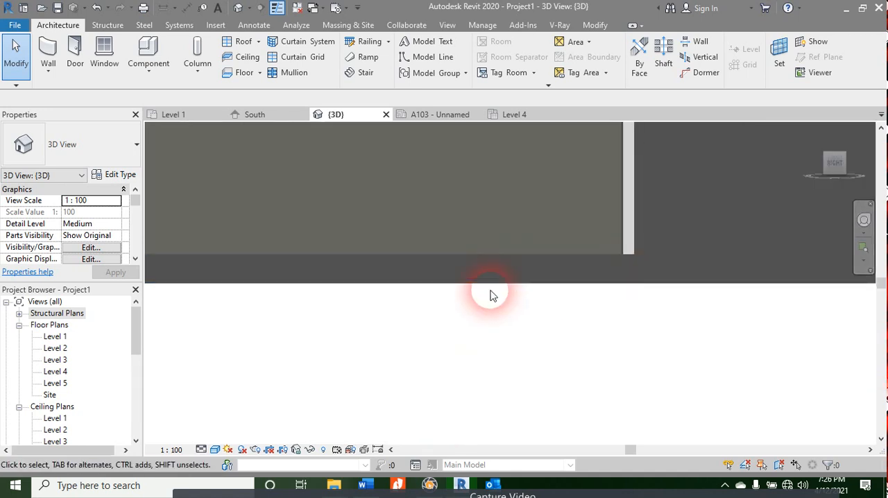
pyautogui.moveTo(490, 297); pyautogui.dragTo(773, 297, button='middle')
pyautogui.scroll(-1, 666, 260)
pyautogui.scroll(3, 585, 249)
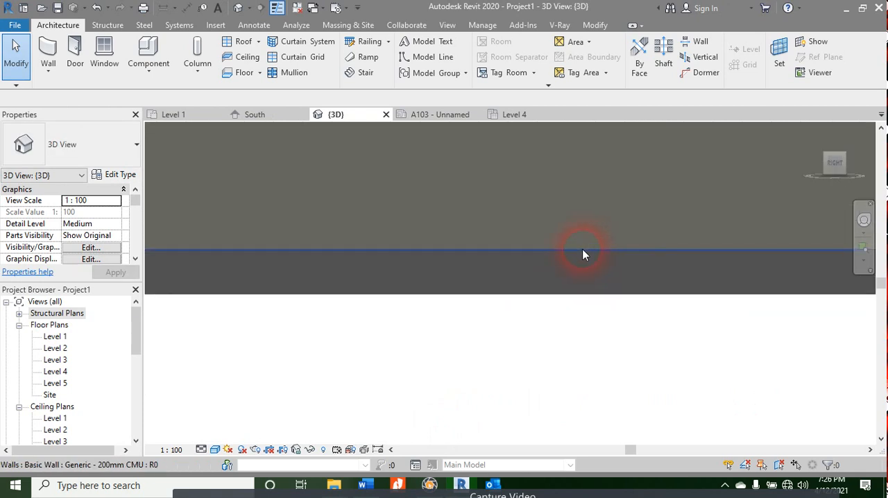
pyautogui.scroll(-2, 573, 261)
pyautogui.moveTo(451, 323); pyautogui.dragTo(823, 317, button='middle')
pyautogui.moveTo(413, 295); pyautogui.dragTo(784, 339, button='middle')
pyautogui.moveTo(307, 334); pyautogui.dragTo(876, 325, button='middle')
pyautogui.scroll(-1, 325, 295)
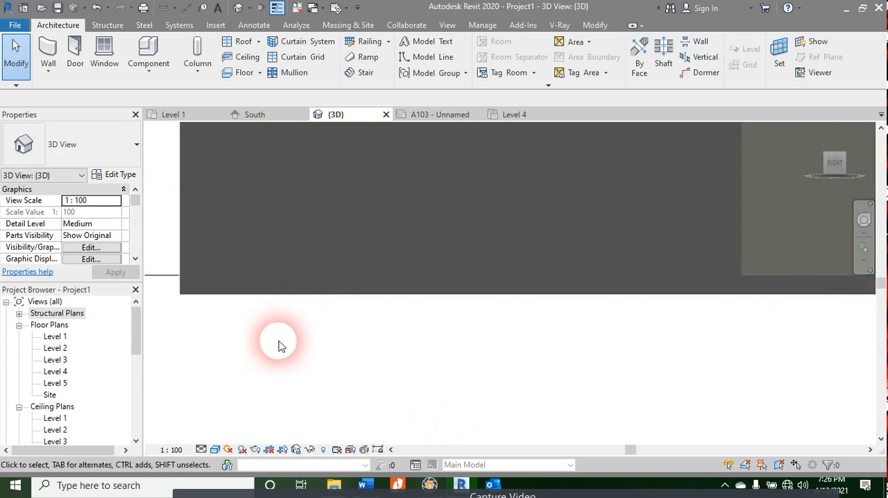
pyautogui.moveTo(279, 342); pyautogui.dragTo(447, 347, button='middle')
pyautogui.scroll(2, 373, 286)
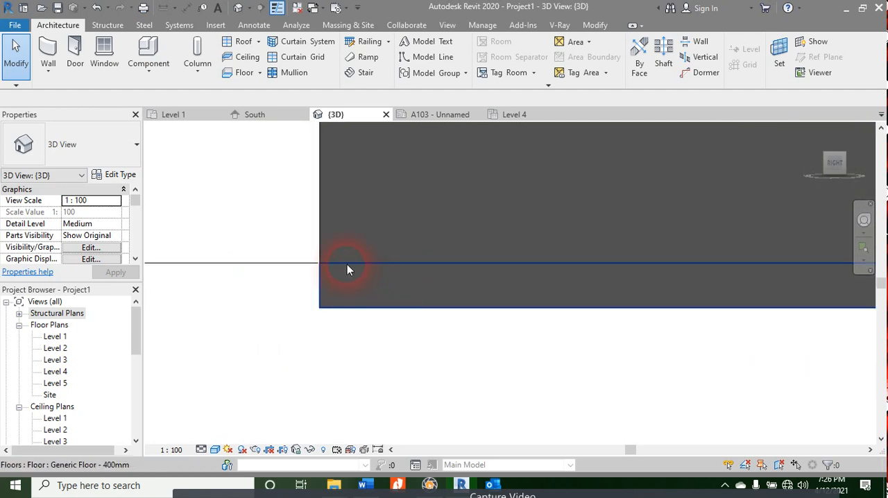
# Step: Select the building's Level 1 floor and compare its edge with the enclosure's sloped floor in the 3D view
pyautogui.click(347, 265)
pyautogui.scroll(-2, 326, 311)
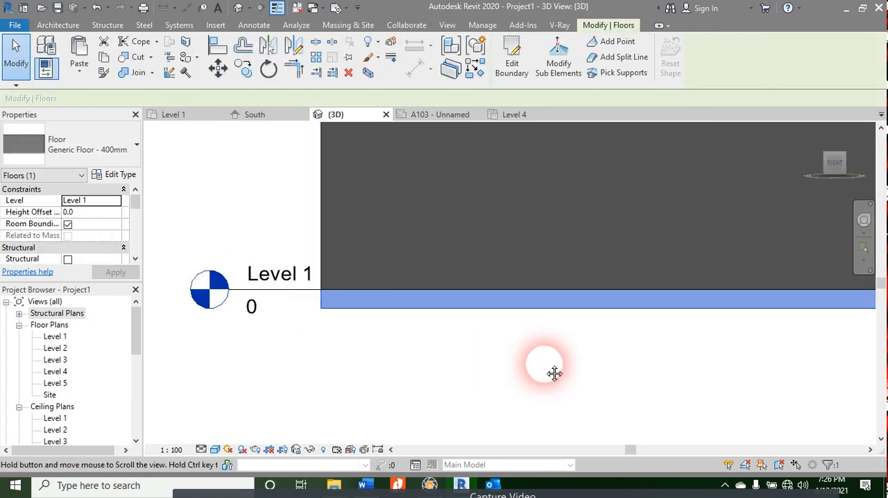
pyautogui.moveTo(554, 375); pyautogui.dragTo(113, 345, button='middle')
pyautogui.scroll(-2, 444, 308)
pyautogui.moveTo(597, 327); pyautogui.dragTo(66, 381, button='middle')
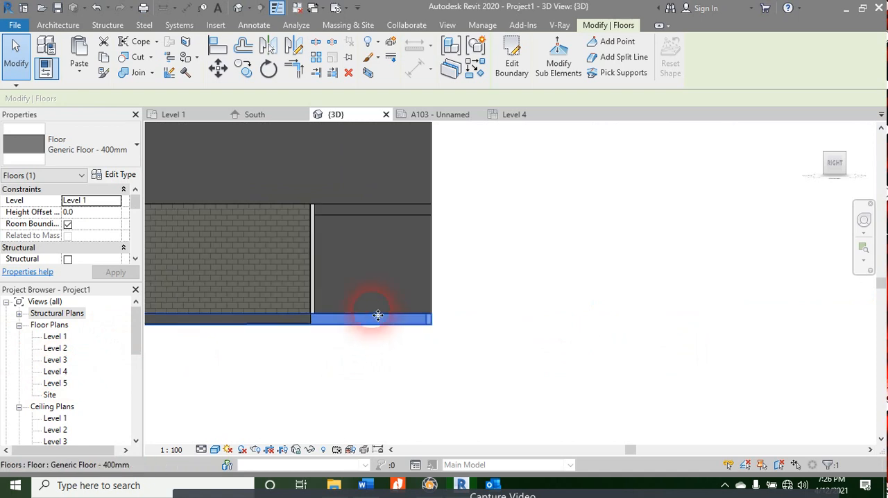
pyautogui.scroll(3, 378, 315)
pyautogui.scroll(5, 514, 326)
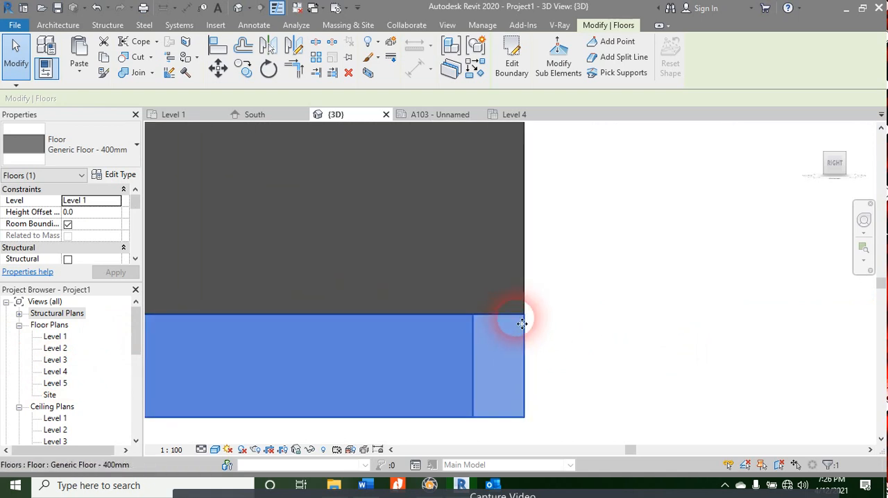
pyautogui.scroll(-2, 412, 381)
pyautogui.scroll(-3, 769, 313)
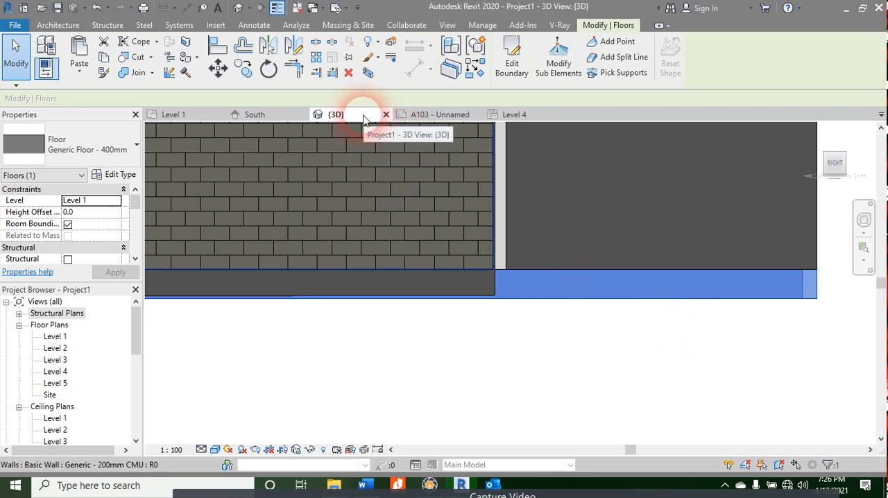
# Step: Open the South, North and East elevations in turn to look for the floor's slope
pyautogui.scroll(-4, 28, 377)
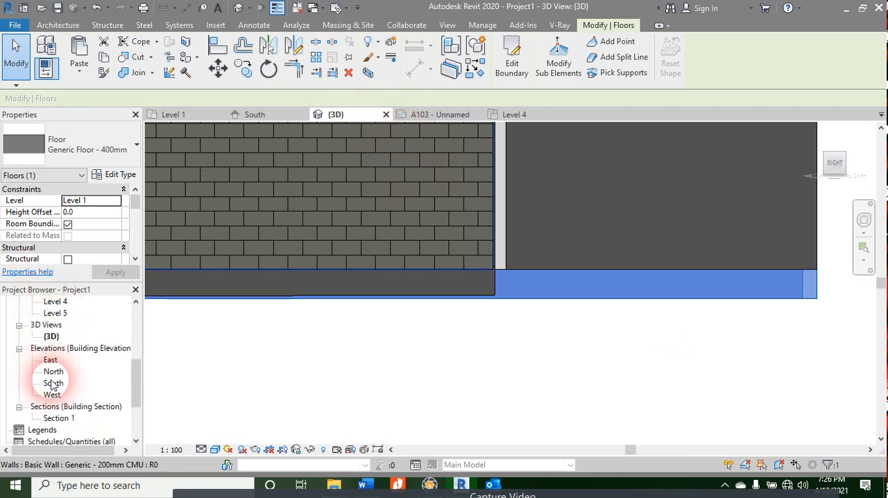
pyautogui.doubleClick(53, 385)
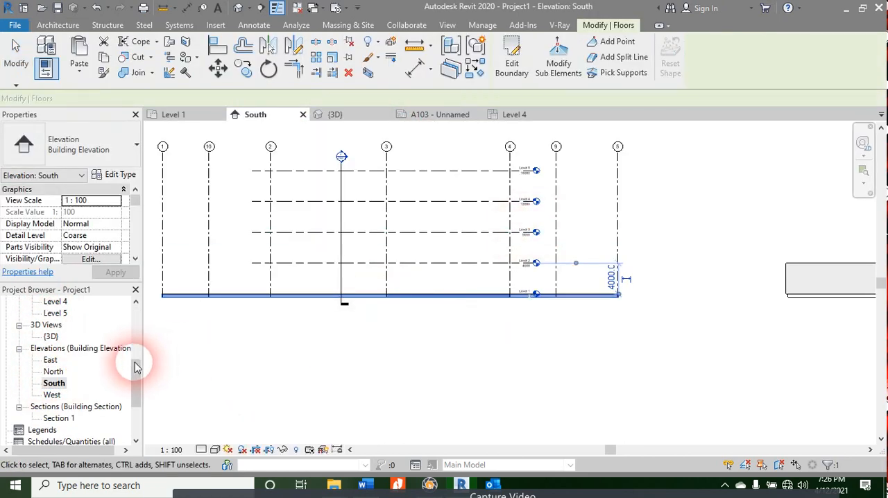
pyautogui.doubleClick(53, 372)
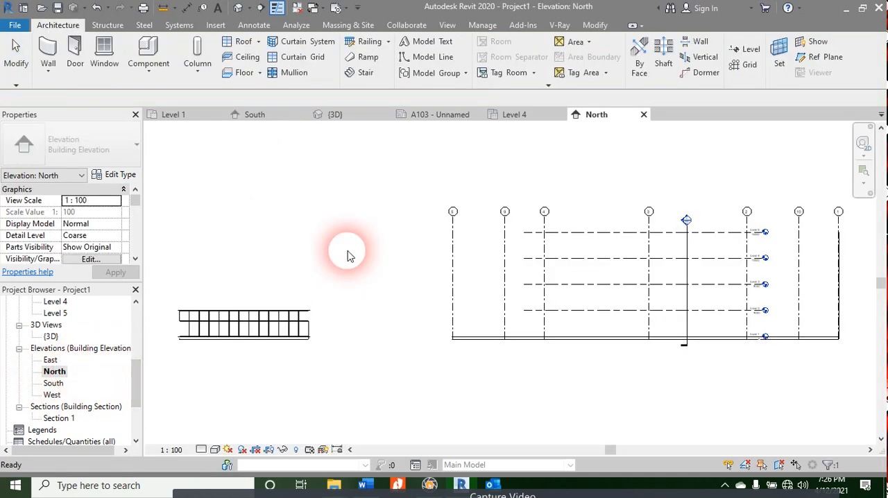
pyautogui.doubleClick(49, 360)
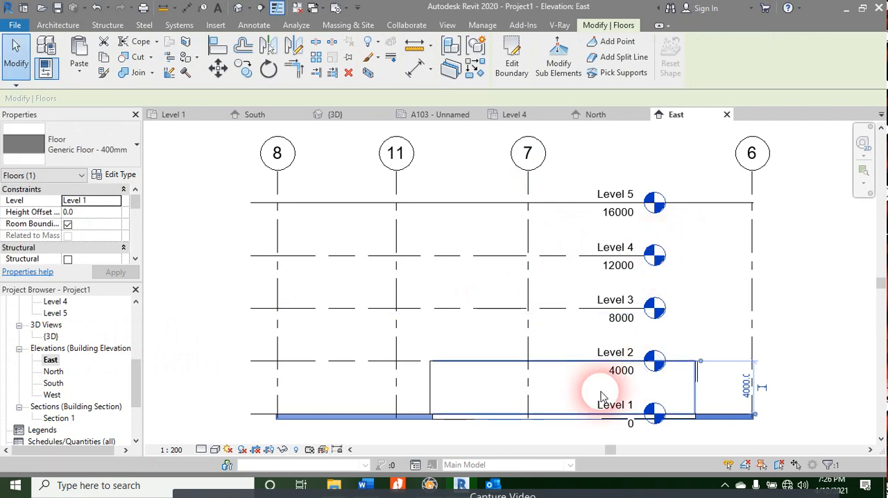
# Step: Inspect the floor edges in the East elevation and set its visual style to Shaded
pyautogui.scroll(5, 459, 424)
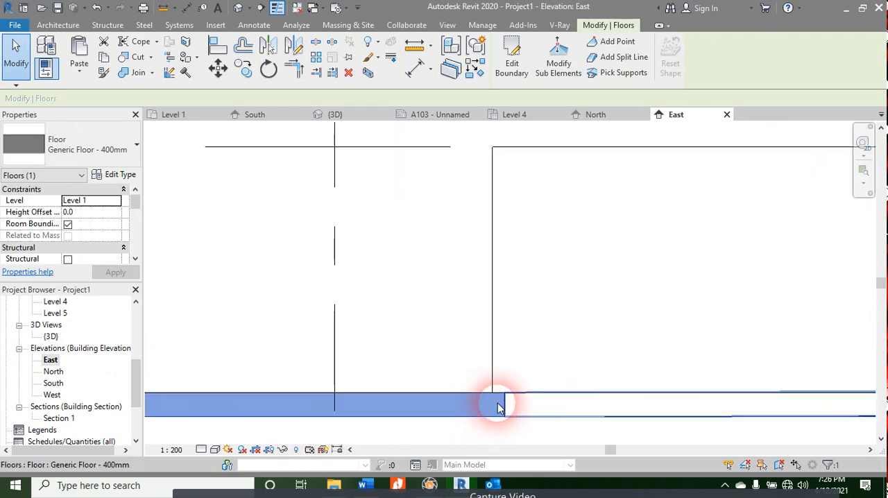
pyautogui.scroll(3, 498, 404)
pyautogui.scroll(-3, 513, 382)
pyautogui.moveTo(330, 414); pyautogui.dragTo(669, 333, button='middle')
pyautogui.scroll(-1, 477, 345)
pyautogui.moveTo(440, 365); pyautogui.dragTo(509, 358, button='middle')
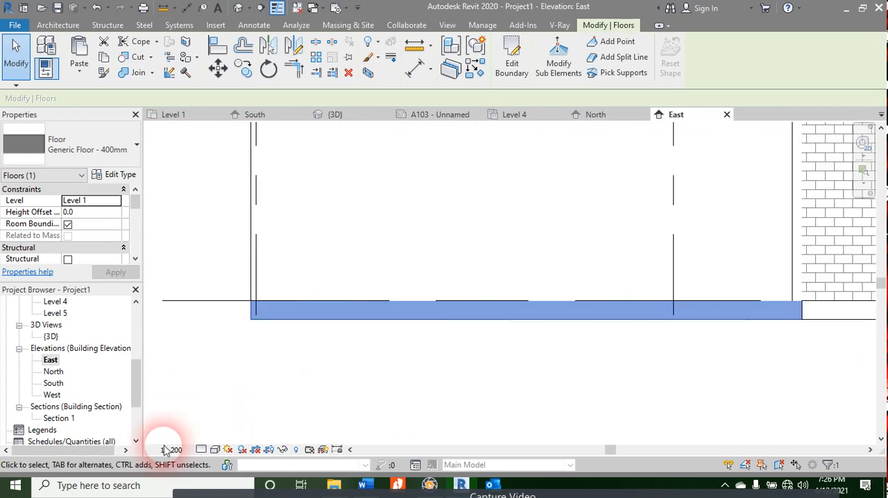
pyautogui.click(215, 450)
pyautogui.click(257, 398)
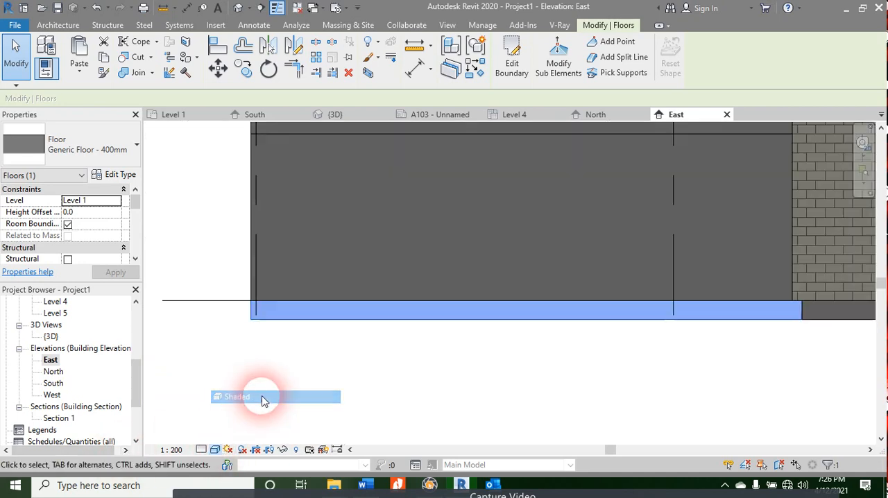
# Step: Examine the enclosure's CMU walls and the floor slope beneath them in the shaded East elevation
pyautogui.scroll(-6, 359, 312)
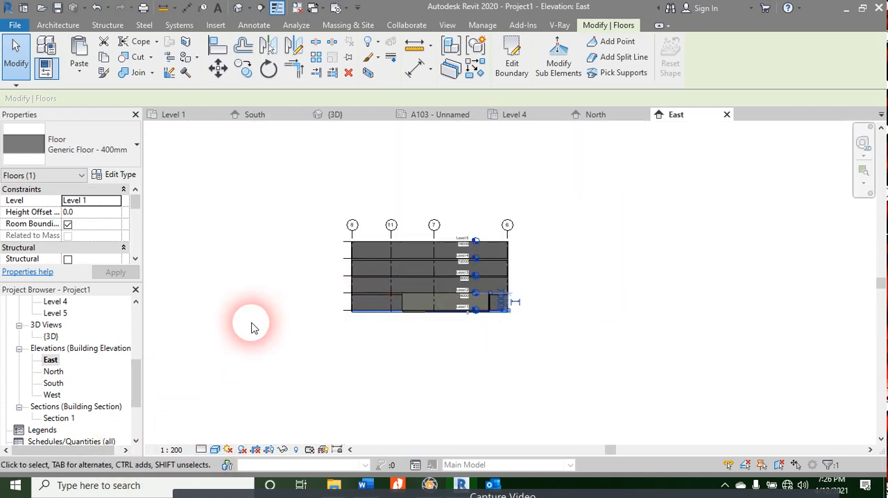
pyautogui.scroll(2, 458, 292)
pyautogui.scroll(3, 378, 309)
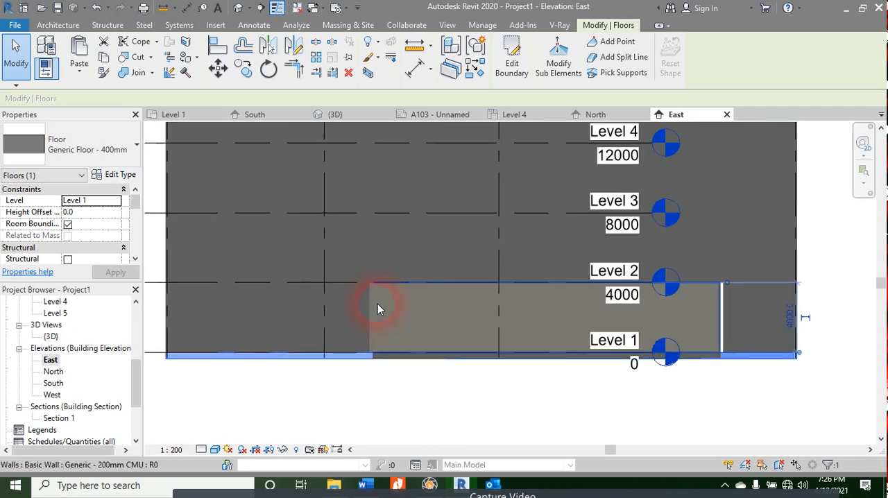
pyautogui.scroll(1, 371, 301)
pyautogui.click(370, 301)
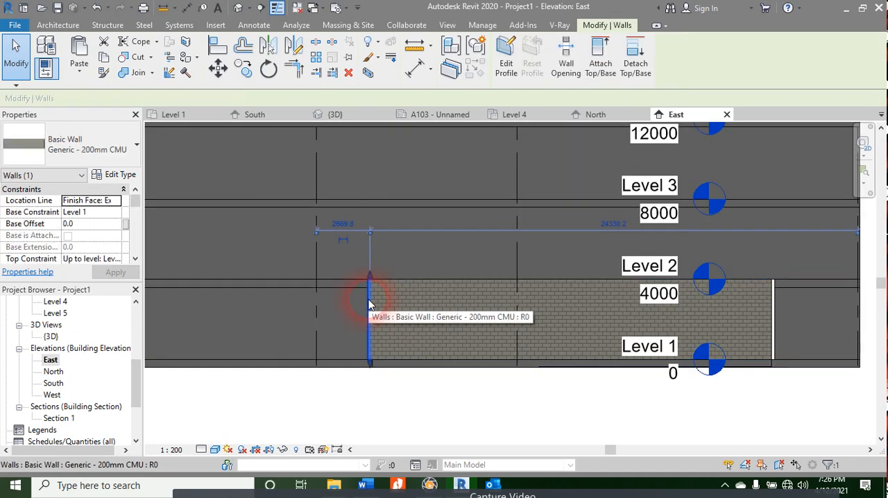
pyautogui.click(570, 340)
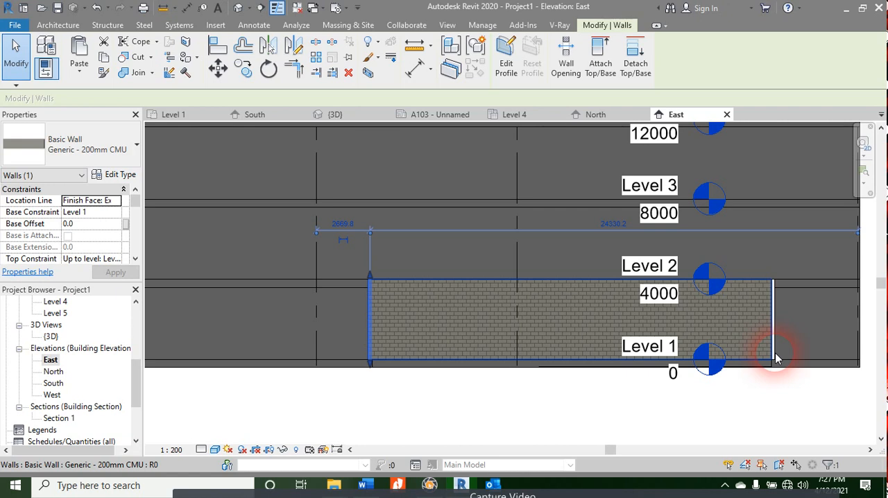
pyautogui.scroll(-3, 694, 326)
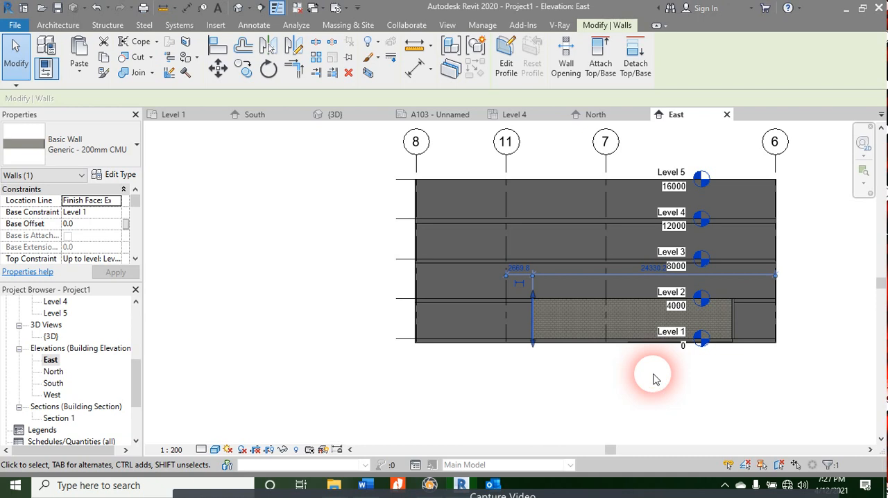
pyautogui.click(653, 379)
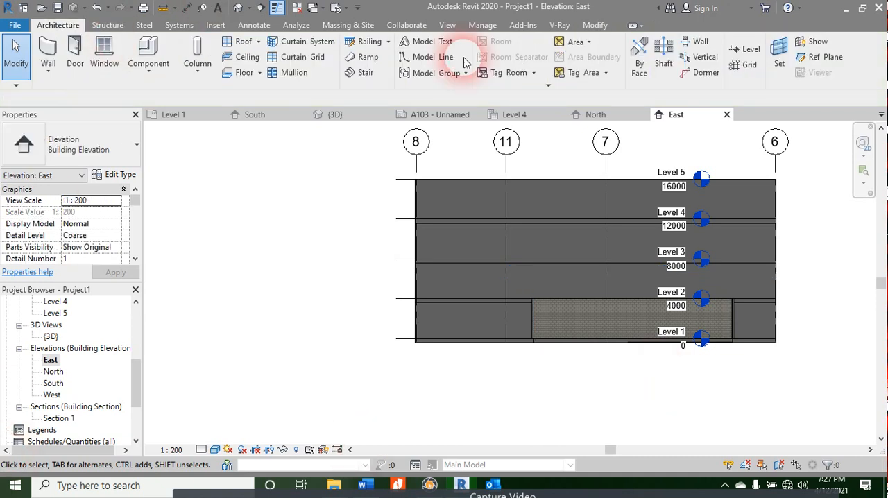
# Step: Select the enclosure's sloped floor in the East elevation and look at its extent
pyautogui.scroll(-3, 397, 166)
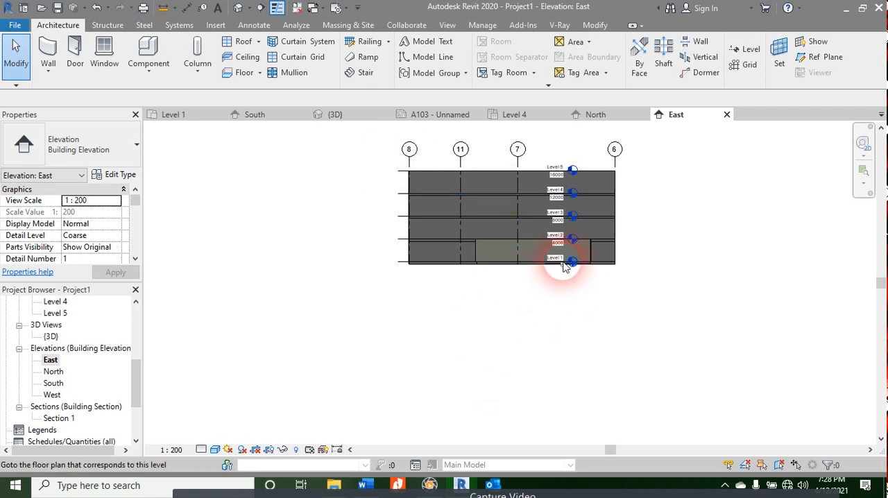
pyautogui.scroll(4, 549, 262)
pyautogui.scroll(1, 517, 278)
pyautogui.click(522, 276)
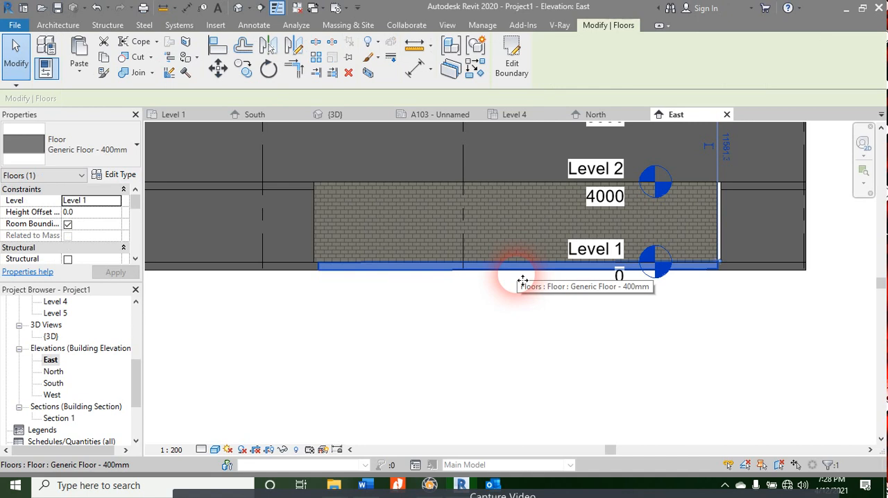
pyautogui.scroll(-2, 522, 280)
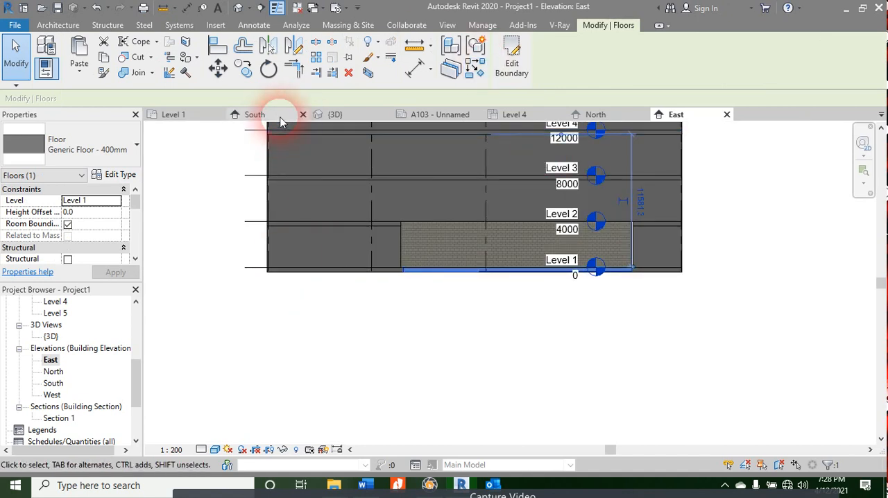
# Step: Switch to the Level 1 floor plan and clear the floor selection
pyautogui.click(335, 115)
pyautogui.click(172, 115)
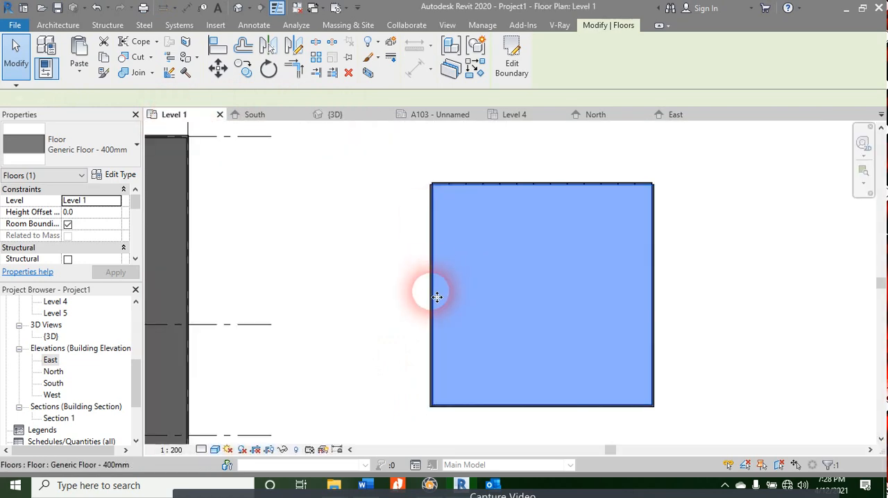
pyautogui.scroll(-1, 469, 297)
pyautogui.press('Escape')
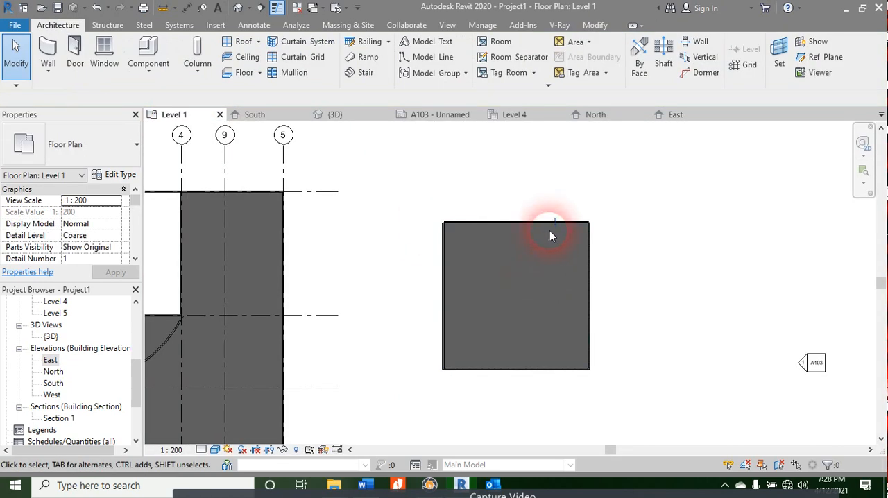
# Step: Select the elements at the enclosure's upper-right corner and filter the selection down to Floors only
pyautogui.moveTo(605, 197); pyautogui.dragTo(564, 250)
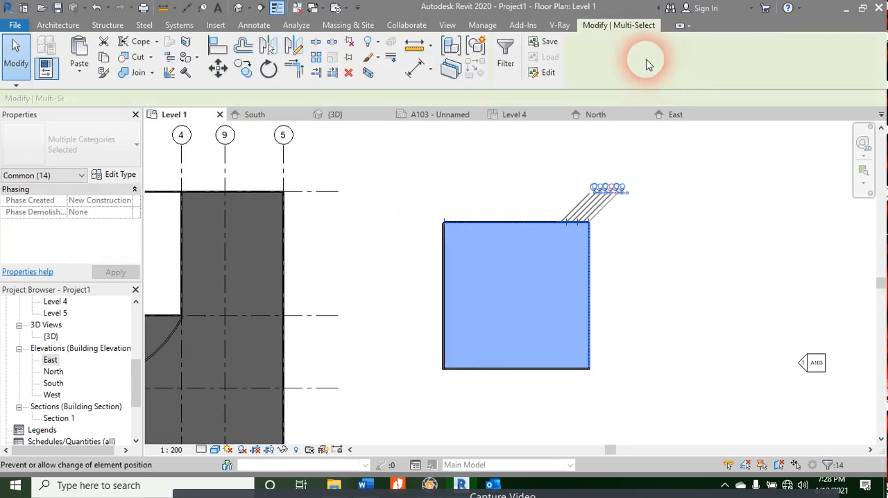
pyautogui.click(501, 59)
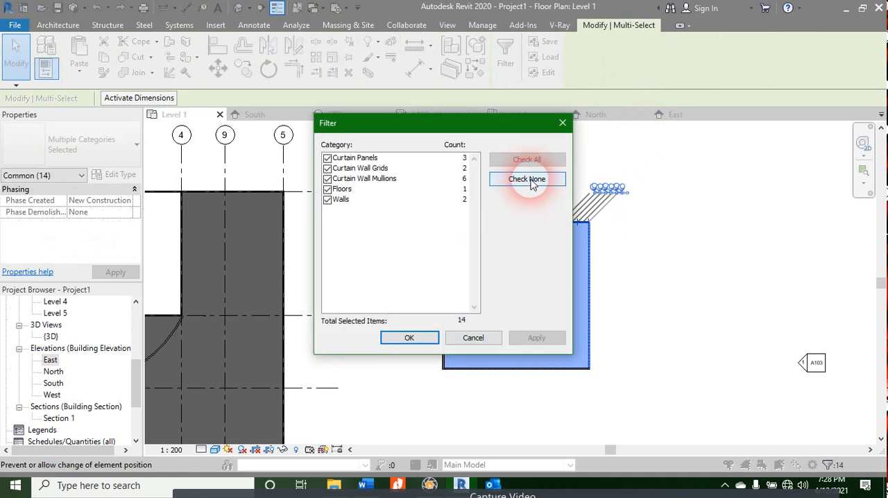
pyautogui.click(327, 199)
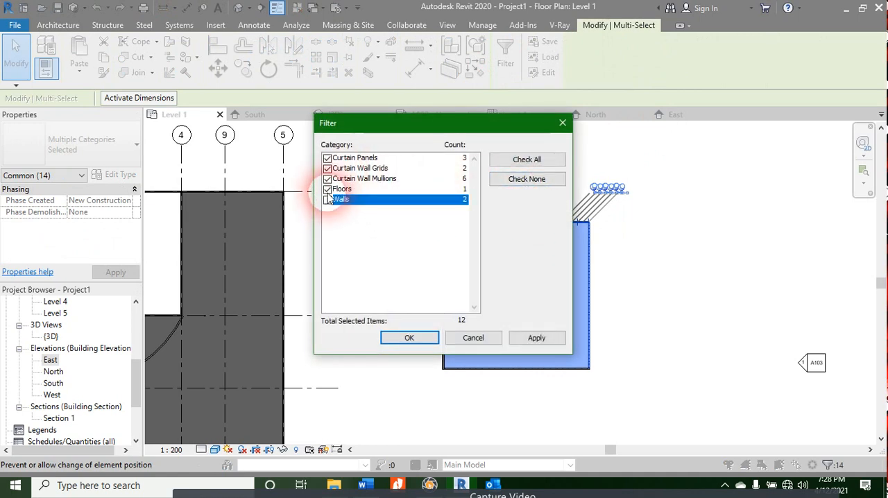
pyautogui.click(327, 179)
pyautogui.click(328, 168)
pyautogui.click(328, 158)
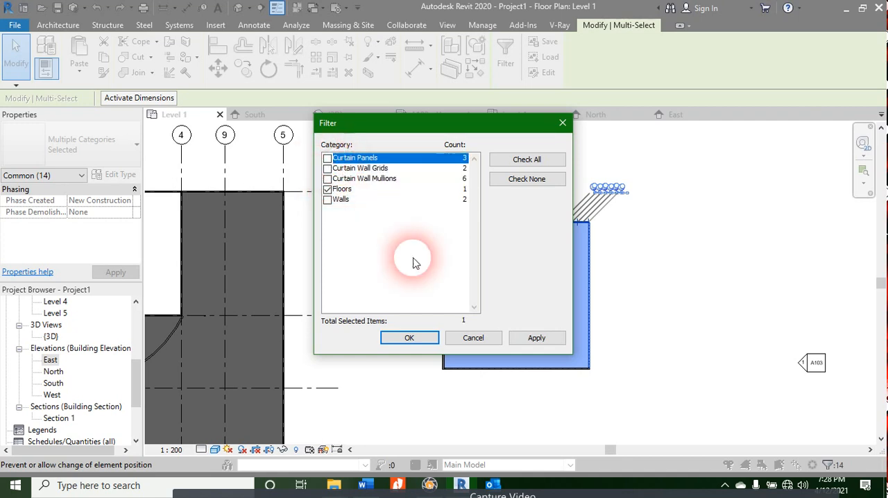
pyautogui.click(410, 338)
# Step: Edit the enclosure floor's boundary and delete its existing vertical slope arrow
pyautogui.scroll(1, 586, 408)
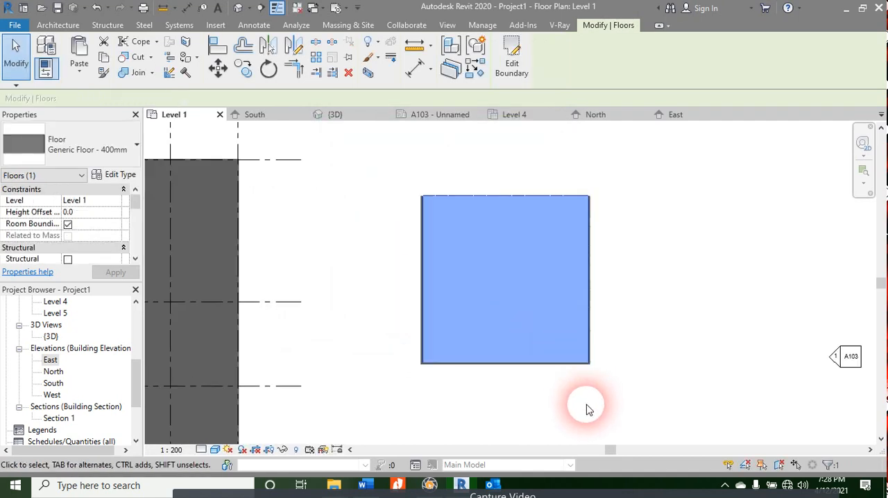
pyautogui.scroll(1, 587, 410)
pyautogui.click(511, 59)
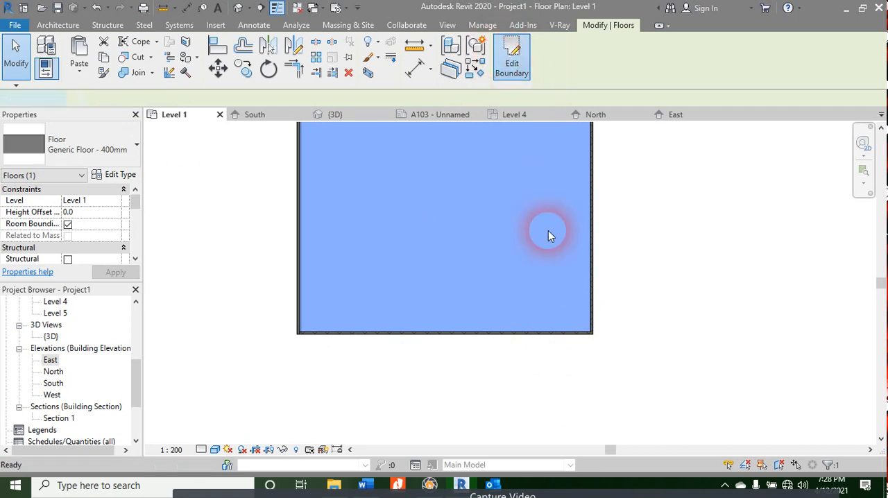
pyautogui.moveTo(495, 250); pyautogui.dragTo(474, 358, button='middle')
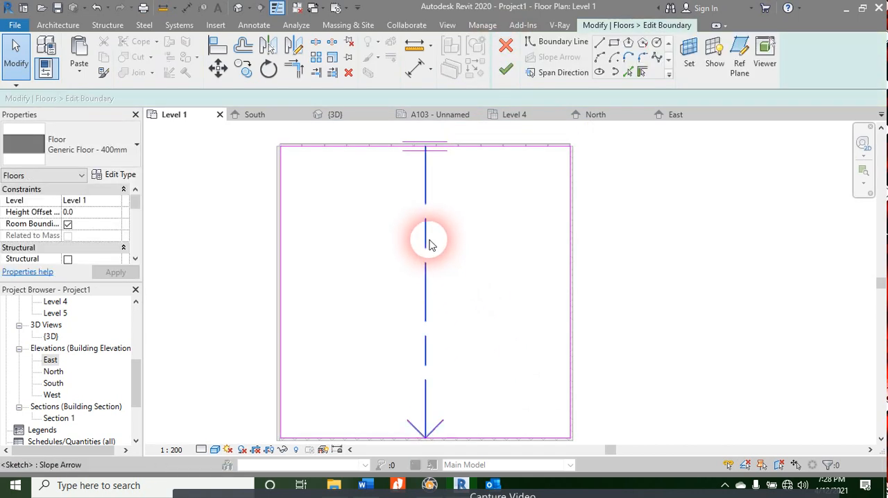
pyautogui.click(428, 244)
pyautogui.press('Delete')
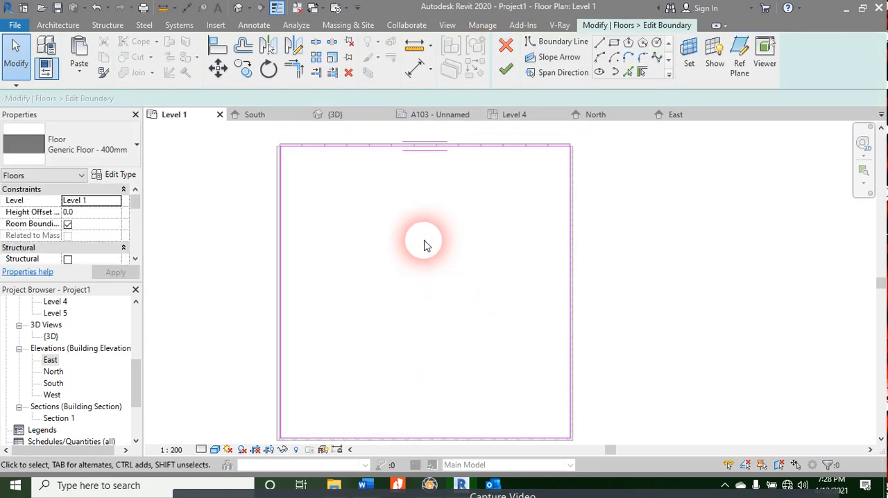
# Step: Draw a diagonal slope arrow about 27,700 mm long from the floor's upper-left corner to its lower-right corner
pyautogui.click(549, 61)
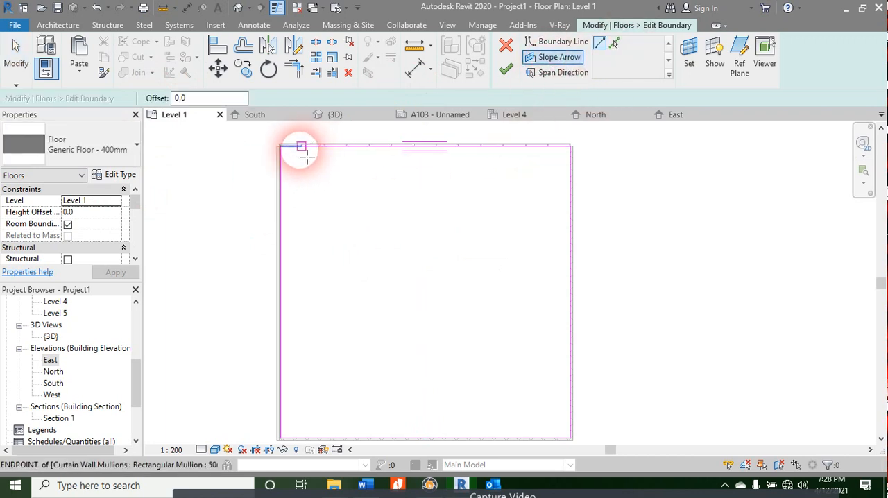
pyautogui.click(283, 149)
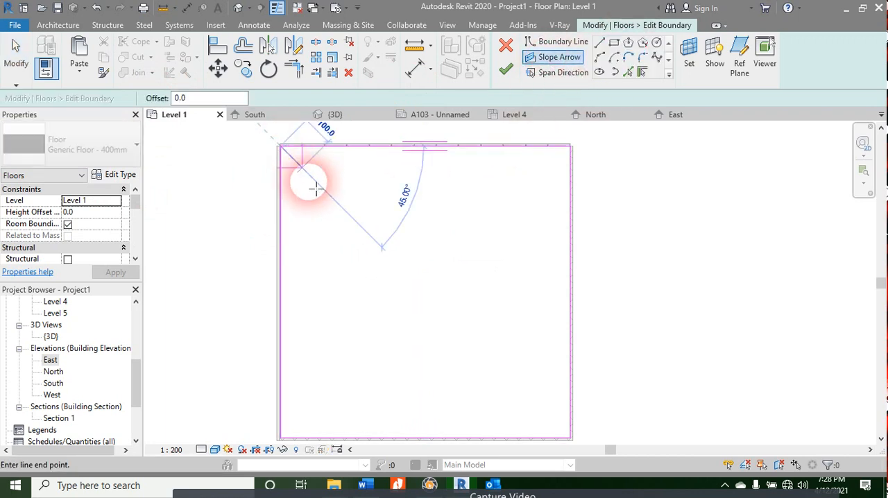
pyautogui.click(570, 439)
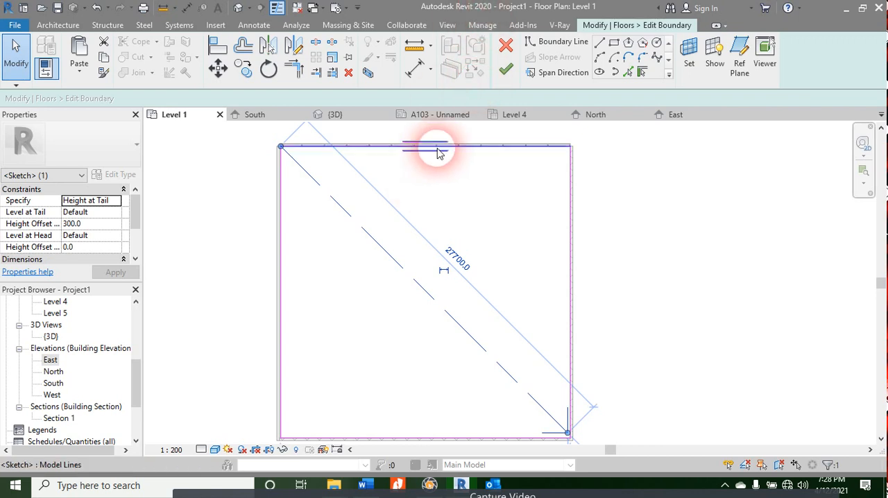
pyautogui.click(441, 184)
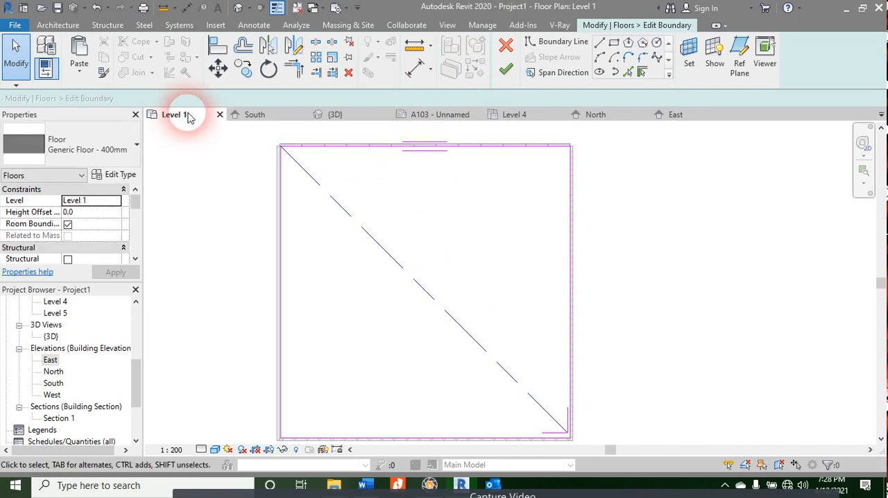
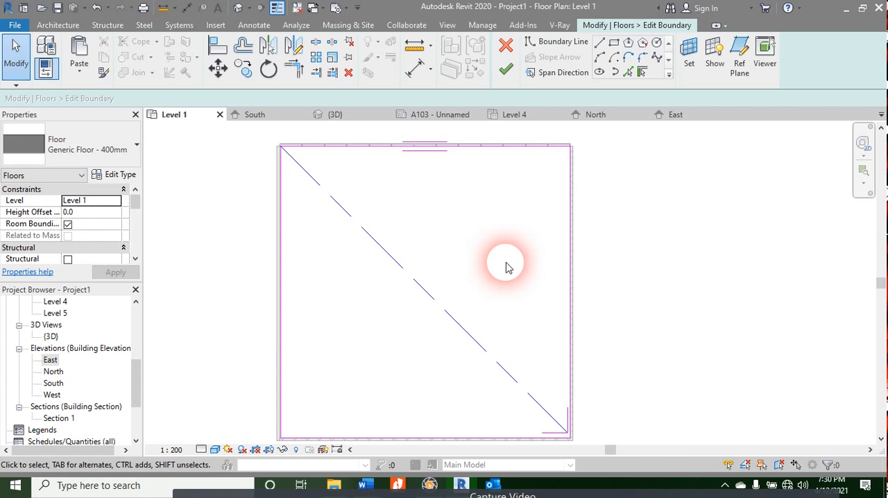
# Step: Cancel the floor's boundary edit and discard its sketch changes
pyautogui.scroll(-2, 569, 268)
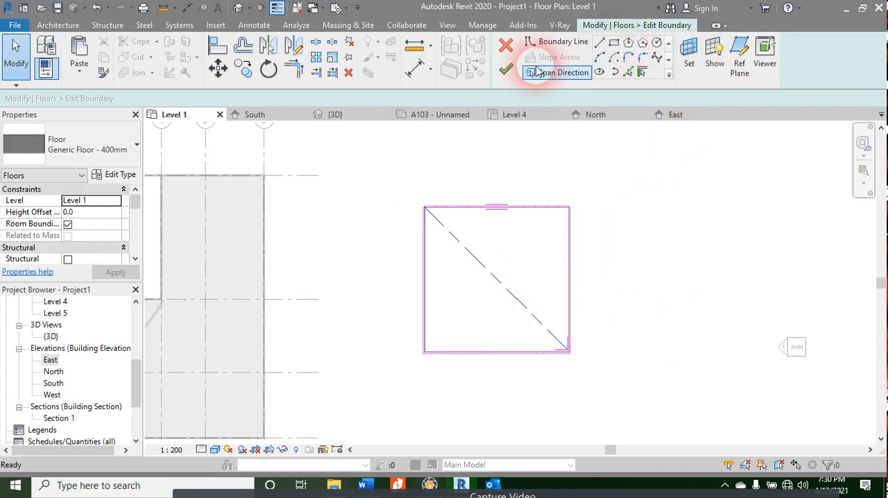
pyautogui.click(505, 46)
pyautogui.click(540, 175)
pyautogui.click(554, 74)
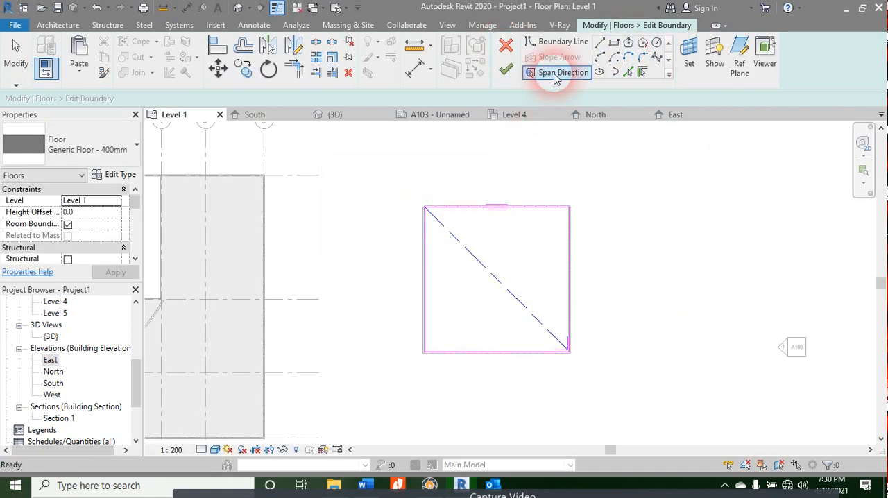
pyautogui.click(505, 46)
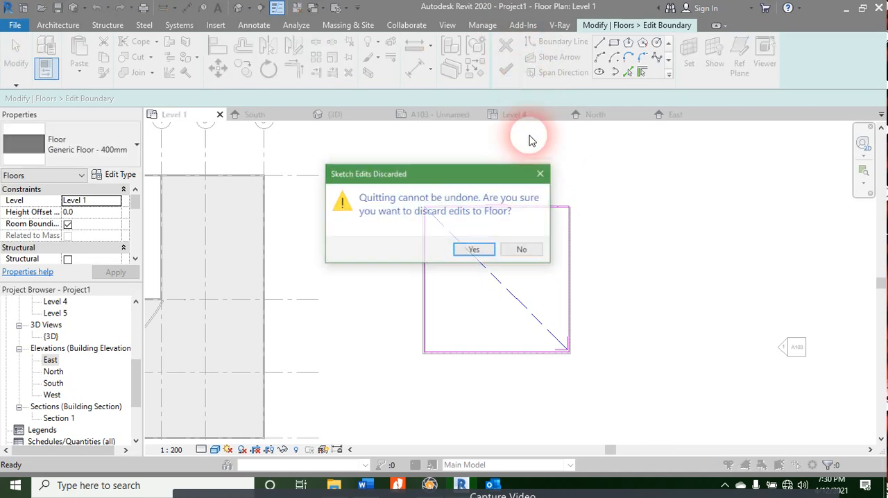
pyautogui.click(459, 255)
pyautogui.click(655, 245)
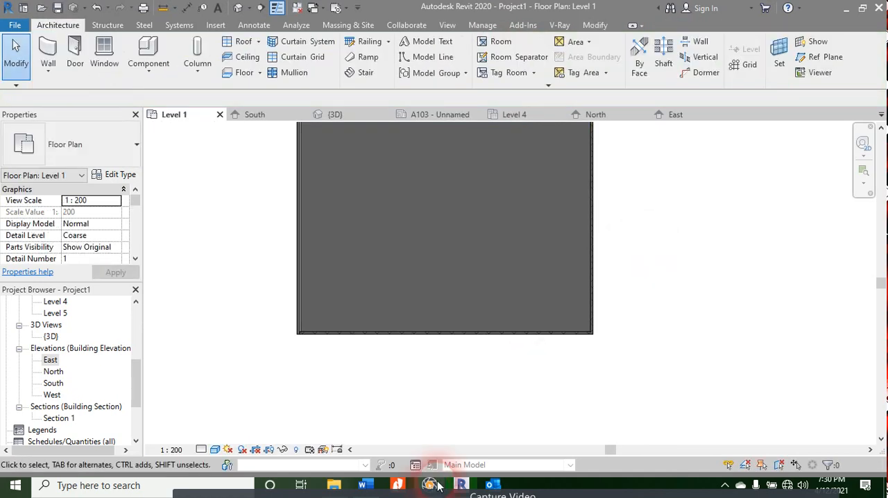
# Step: Switch to the Word course contents document and highlight "Custom Floor" in the Floors row
pyautogui.click(363, 486)
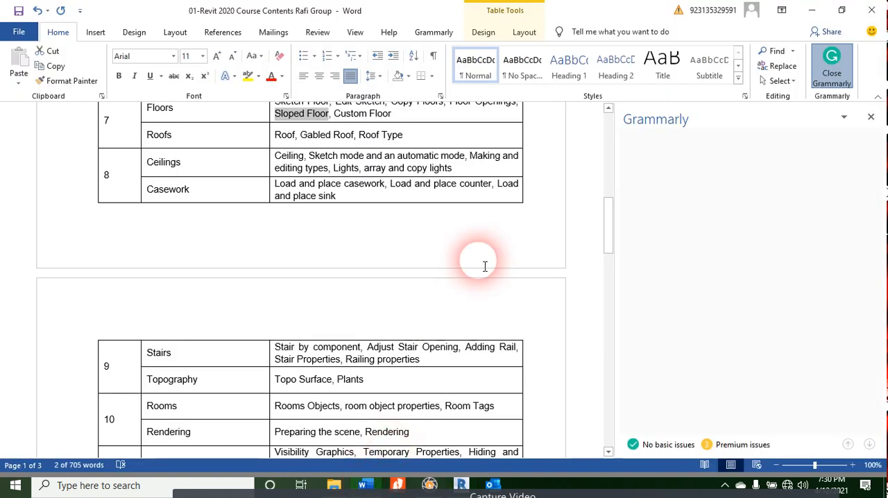
pyautogui.click(354, 136)
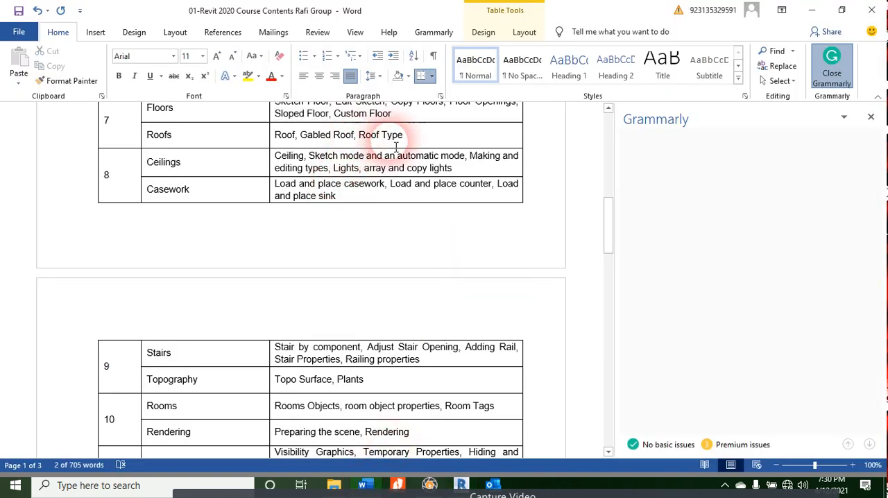
pyautogui.click(382, 120)
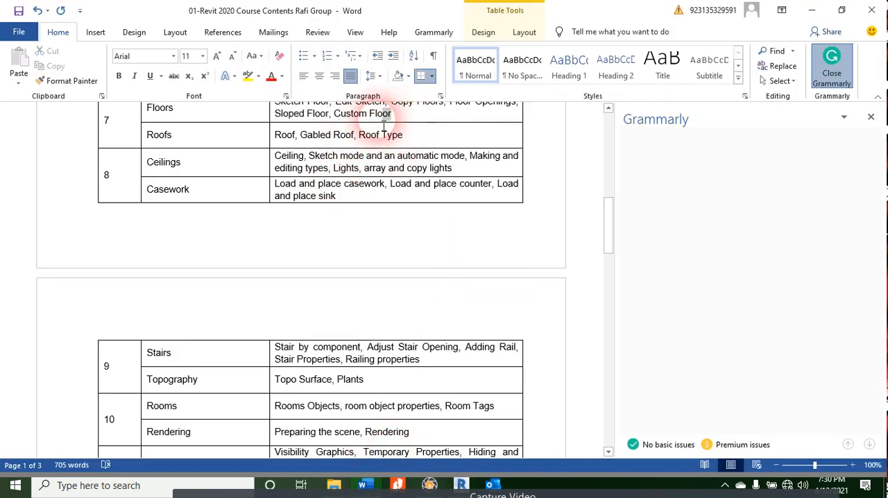
pyautogui.moveTo(384, 127)
pyautogui.mouseDown()
pyautogui.moveTo(354, 129)
pyautogui.moveTo(376, 115)
pyautogui.mouseUp()
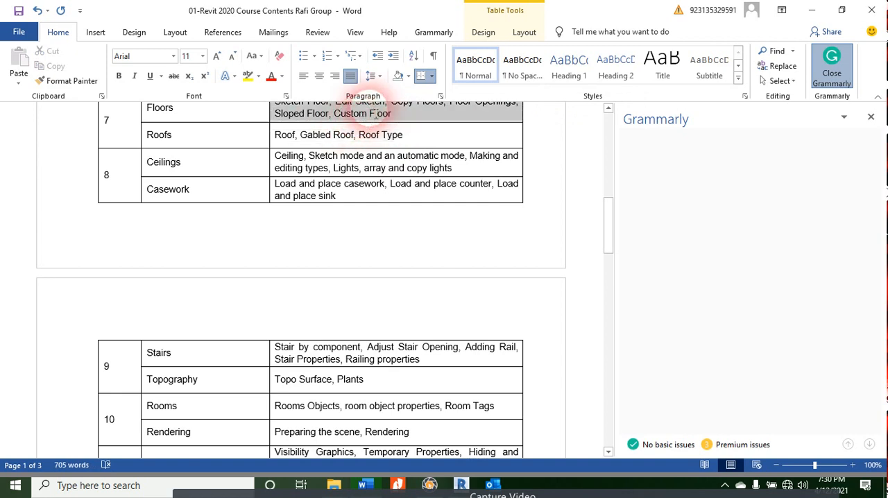
pyautogui.click(371, 116)
pyautogui.moveTo(393, 116); pyautogui.dragTo(334, 115)
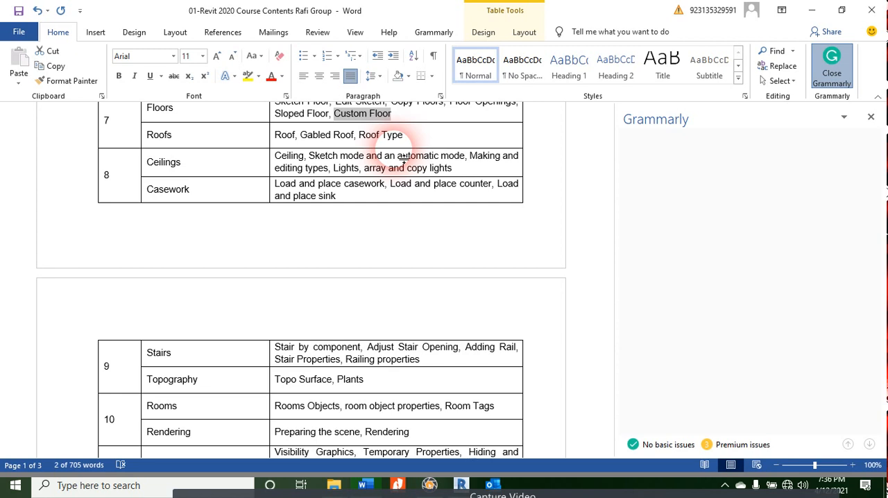
# Step: Switch back to Revit and review the modify, insert, annotate and analyze tools, checking the Word course outline once more
pyautogui.click(474, 481)
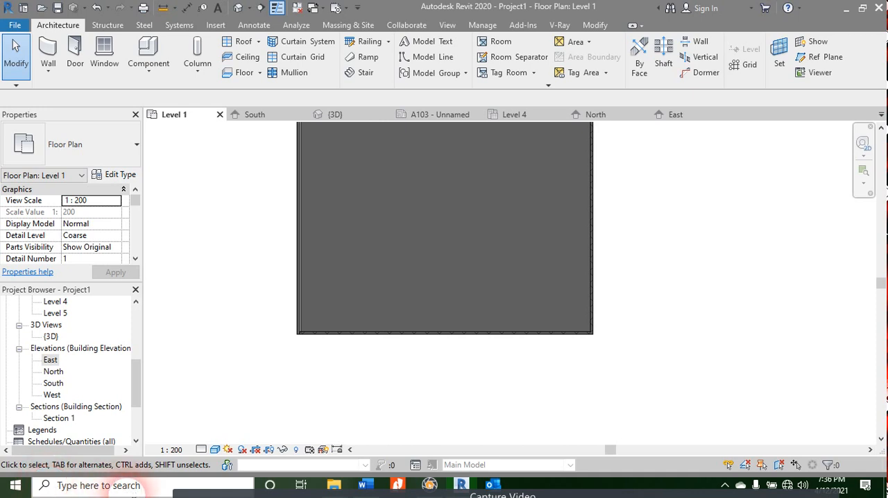
pyautogui.scroll(-3, 79, 423)
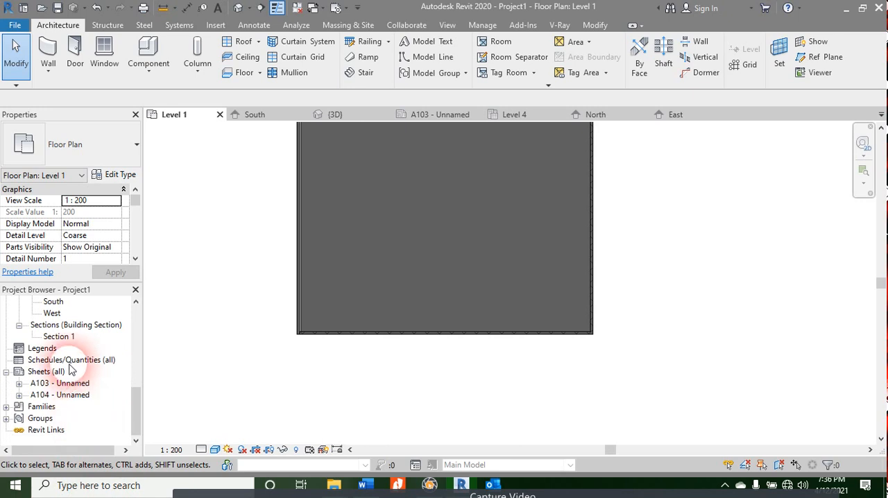
pyautogui.scroll(5, 70, 373)
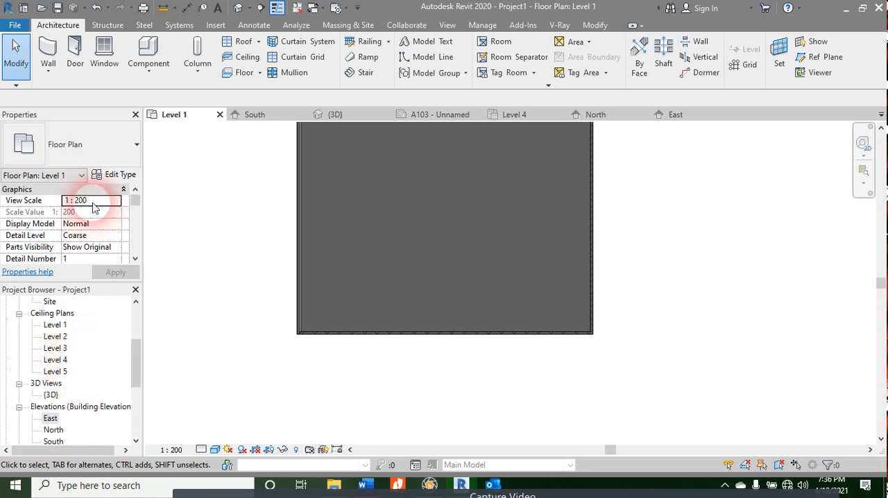
pyautogui.click(586, 26)
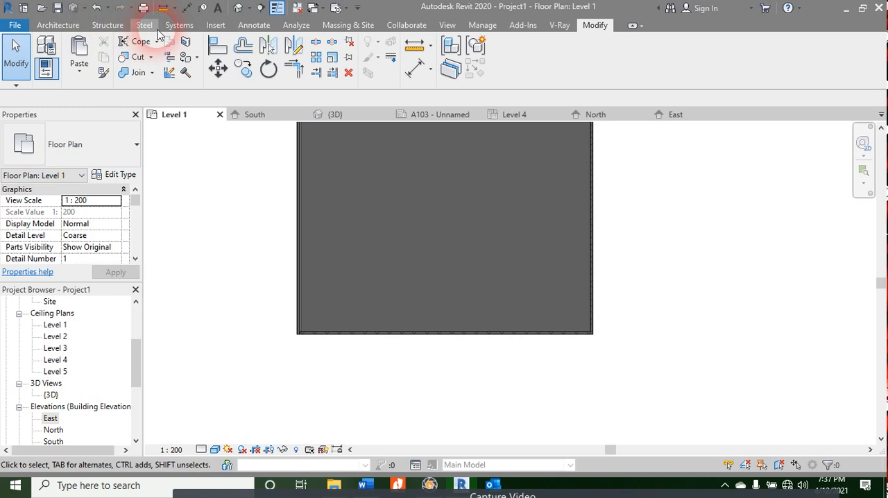
pyautogui.click(214, 25)
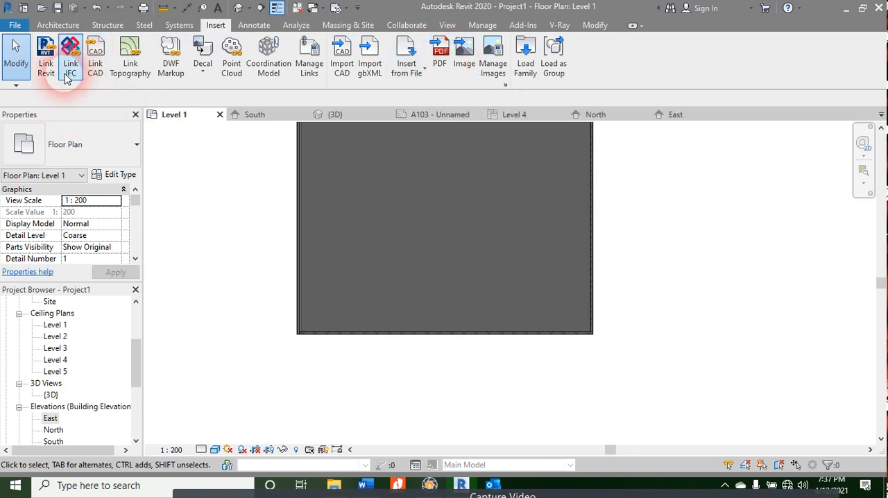
pyautogui.click(262, 25)
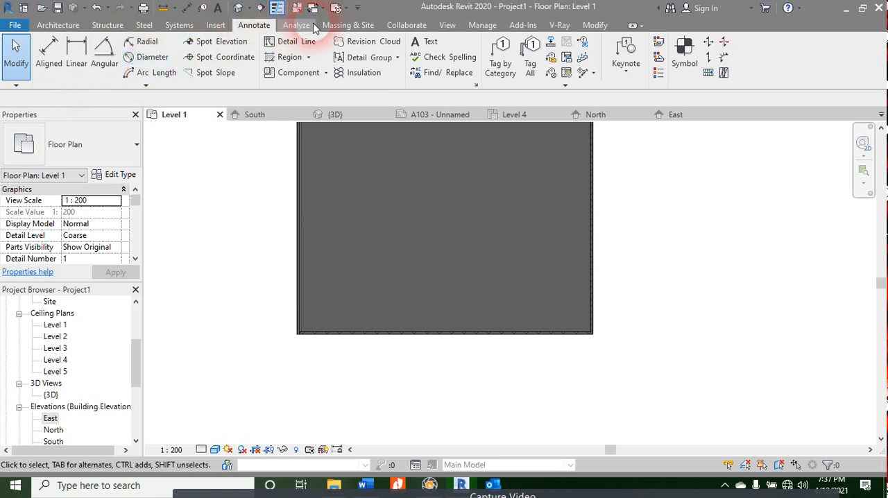
pyautogui.click(315, 23)
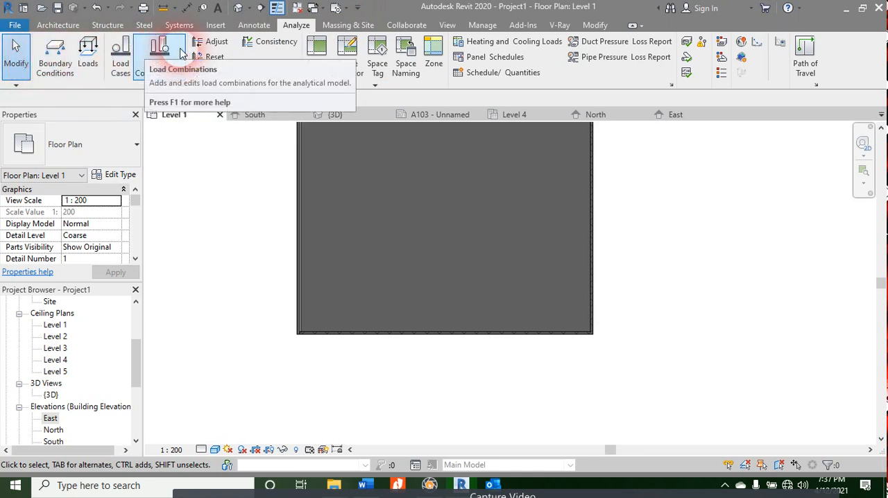
pyautogui.click(59, 27)
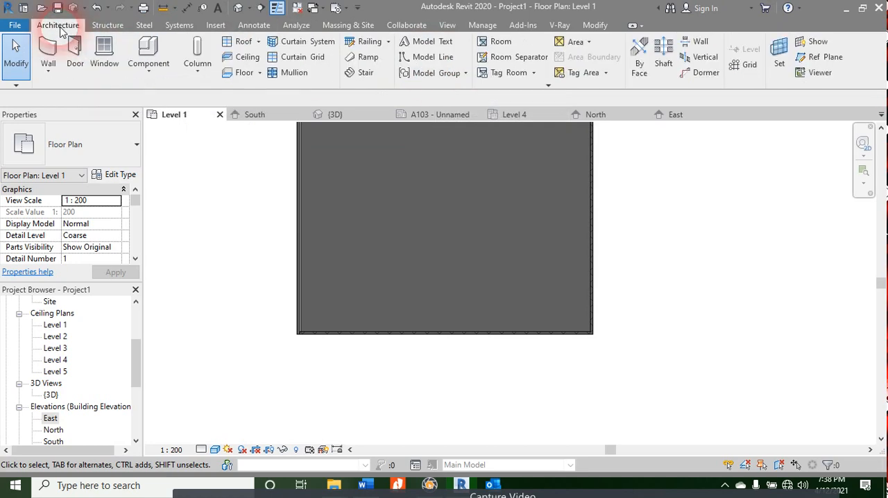
pyautogui.click(366, 482)
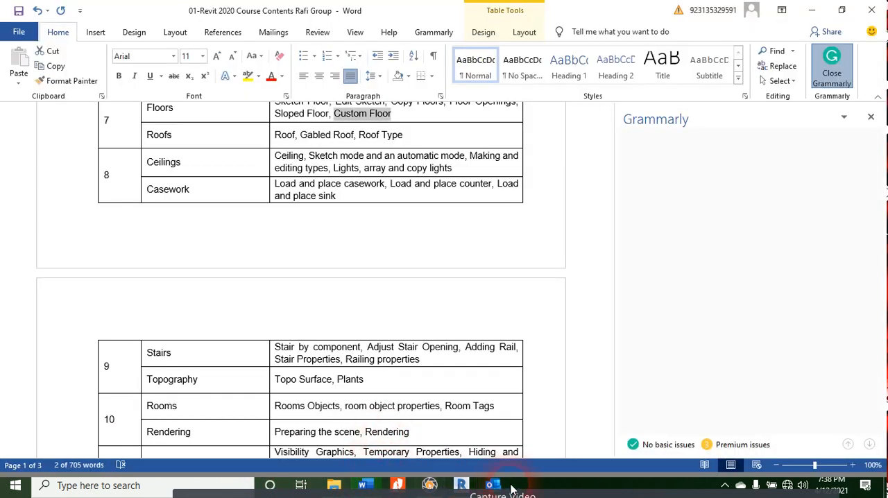
pyautogui.click(472, 485)
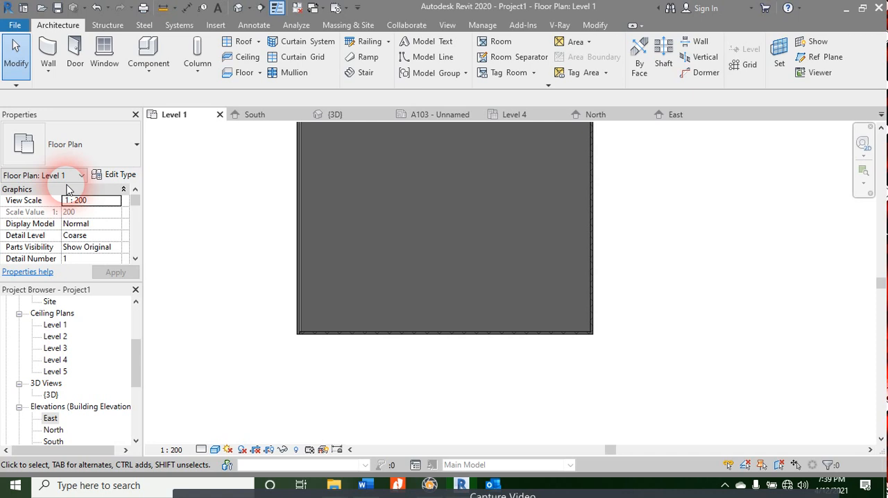
# Step: Select the elements at the enclosure's upper-right corner and review their categories with Filter, leaving the selection unfiltered and cleared
pyautogui.scroll(-2, 312, 231)
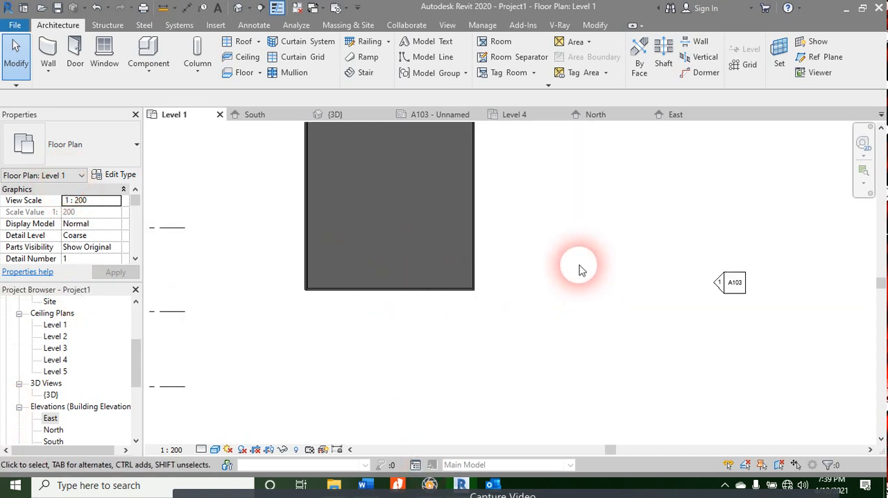
pyautogui.scroll(-3, 490, 253)
pyautogui.scroll(2, 479, 174)
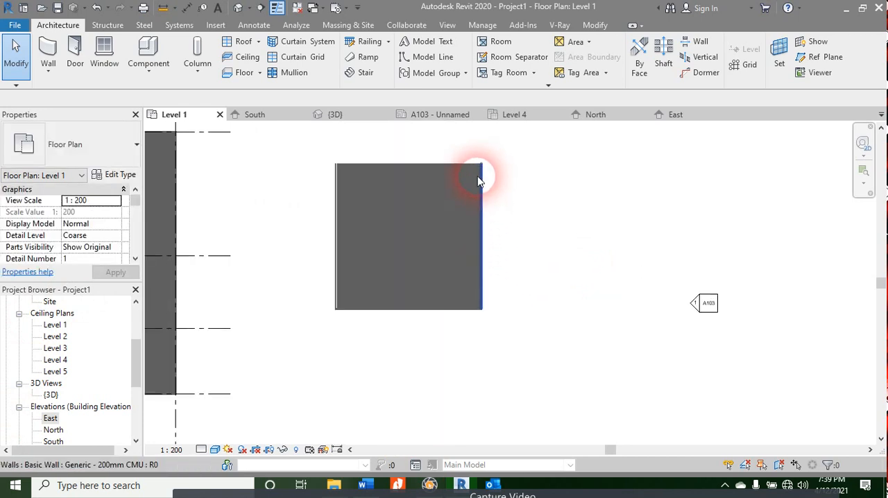
pyautogui.scroll(2, 479, 180)
pyautogui.click(445, 190)
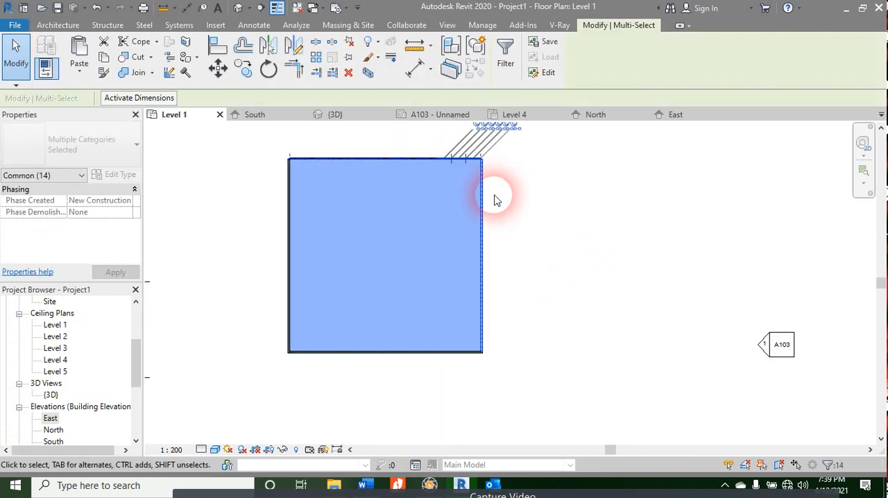
pyautogui.click(506, 59)
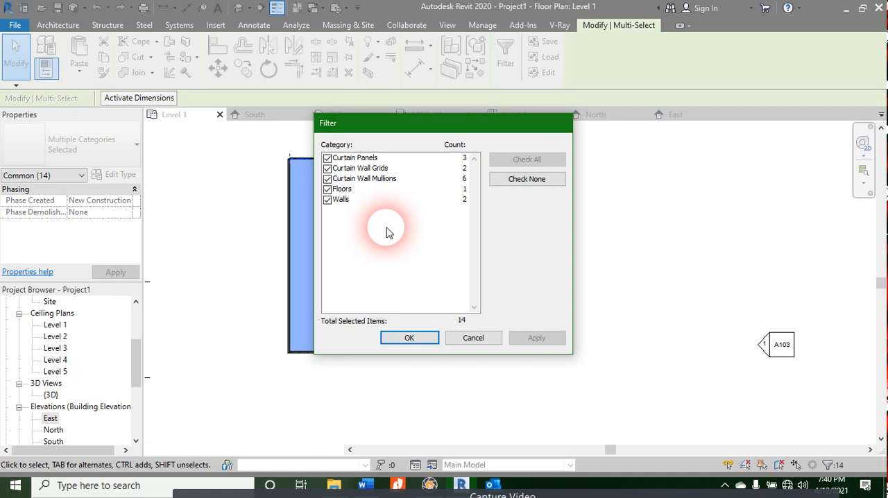
pyautogui.click(478, 337)
pyautogui.click(714, 406)
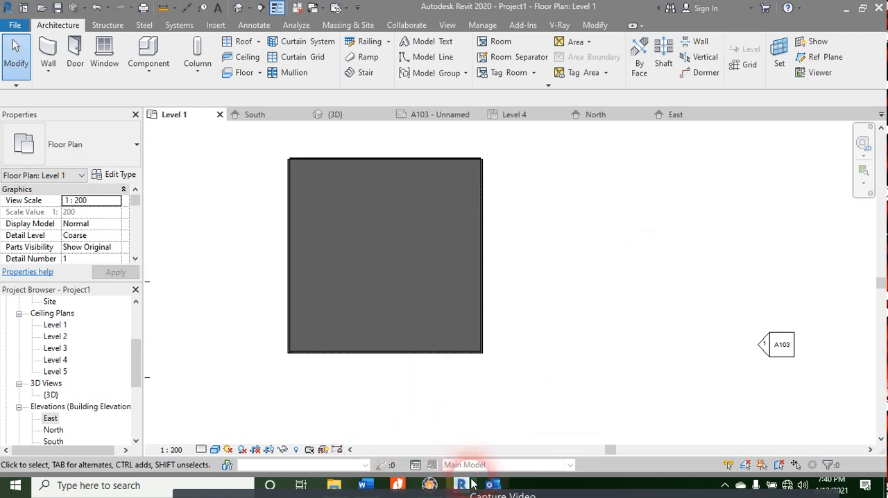
pyautogui.moveTo(470, 484)
pyautogui.scroll(2, 430, 301)
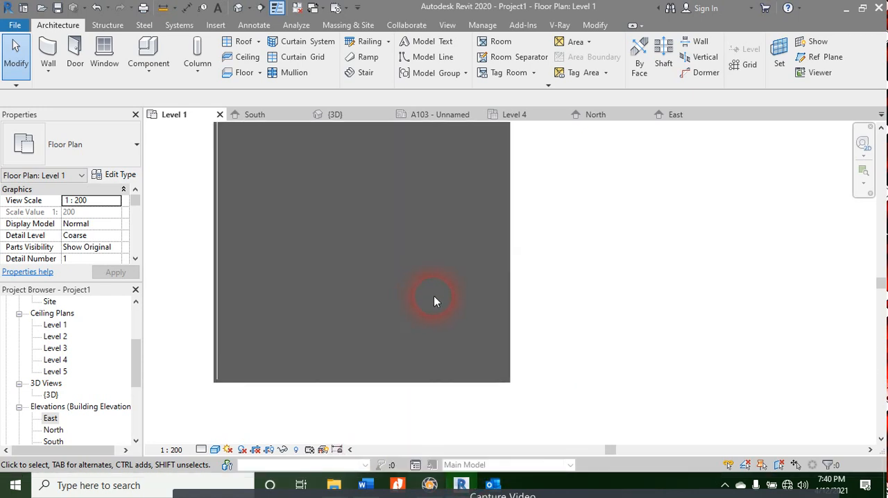
pyautogui.scroll(-2, 479, 337)
pyautogui.moveTo(490, 407)
pyautogui.mouseDown(button='middle')
pyautogui.moveTo(464, 392)
pyautogui.moveTo(483, 395)
pyautogui.mouseUp(button='middle')
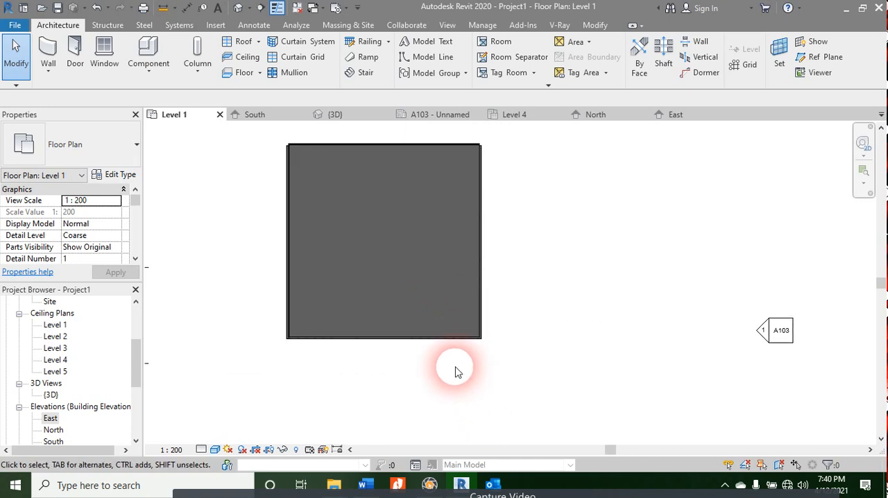
pyautogui.scroll(-1, 469, 368)
pyautogui.scroll(-3, 466, 364)
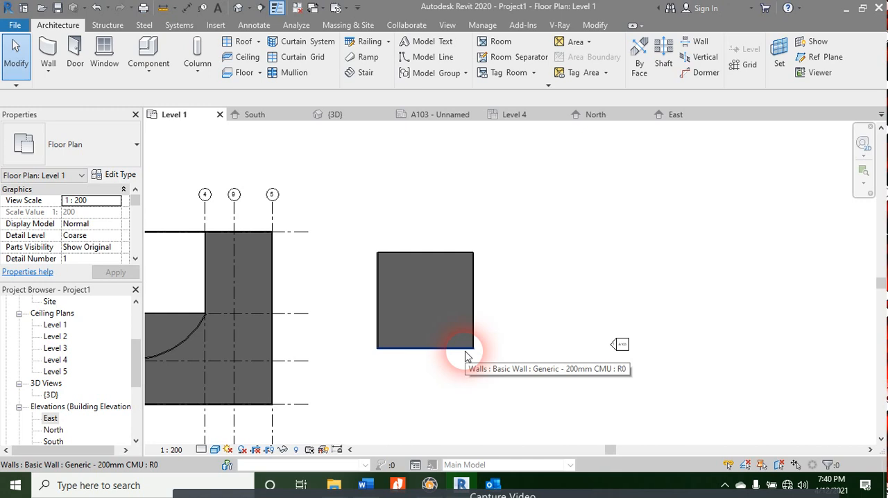
# Step: Start a Roof by Footprint and accept moving the roof to Level 2
pyautogui.click(50, 351)
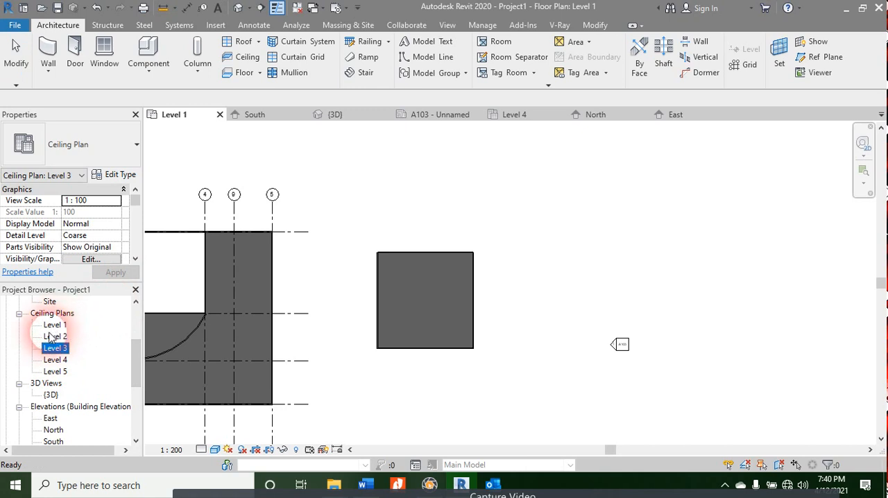
pyautogui.click(50, 338)
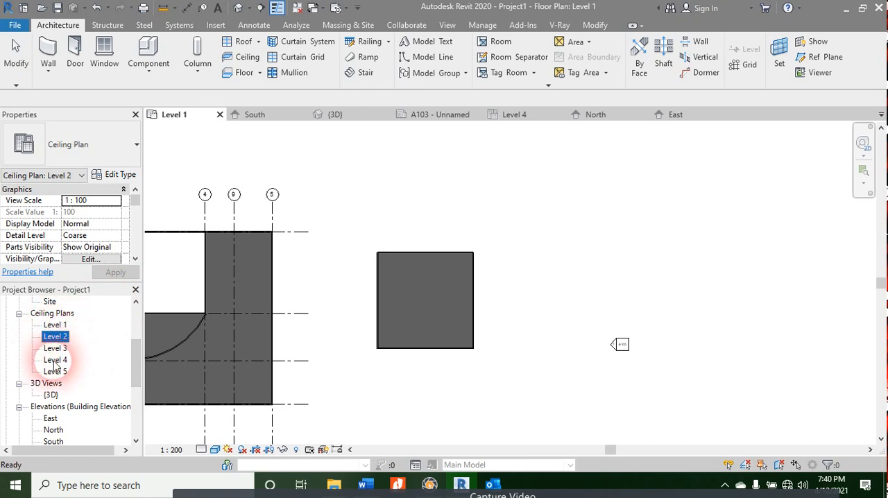
pyautogui.click(260, 43)
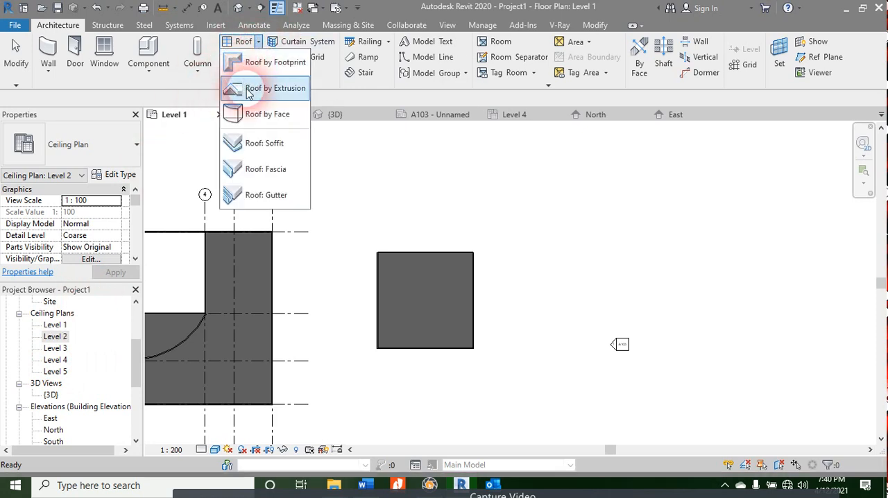
pyautogui.click(247, 64)
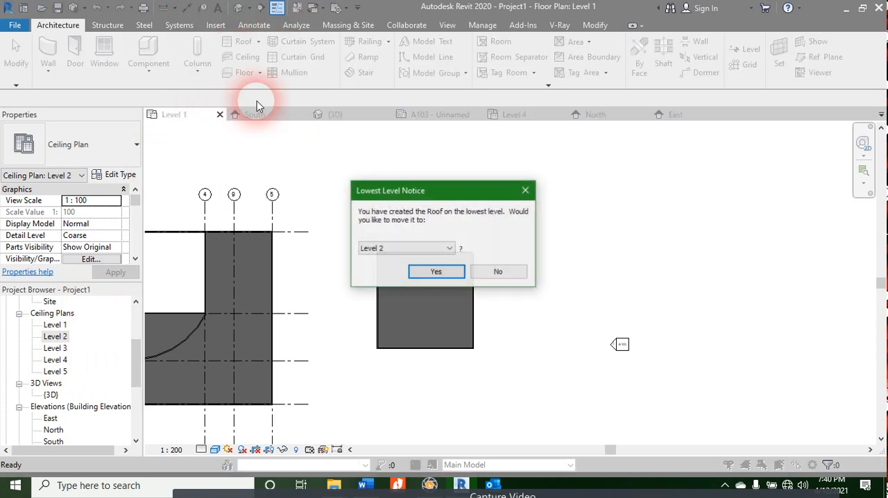
pyautogui.click(436, 272)
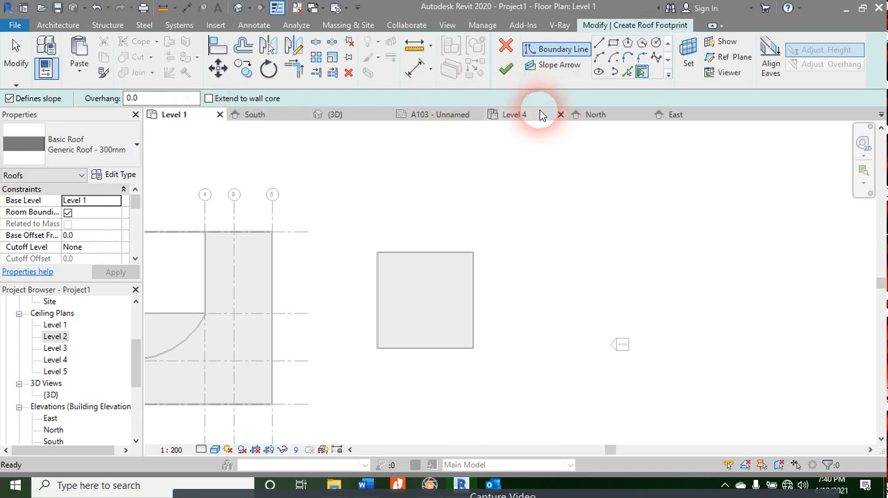
# Step: Open the Level 2 reflected ceiling plan while keeping the roof footprint sketch active
pyautogui.doubleClick(56, 339)
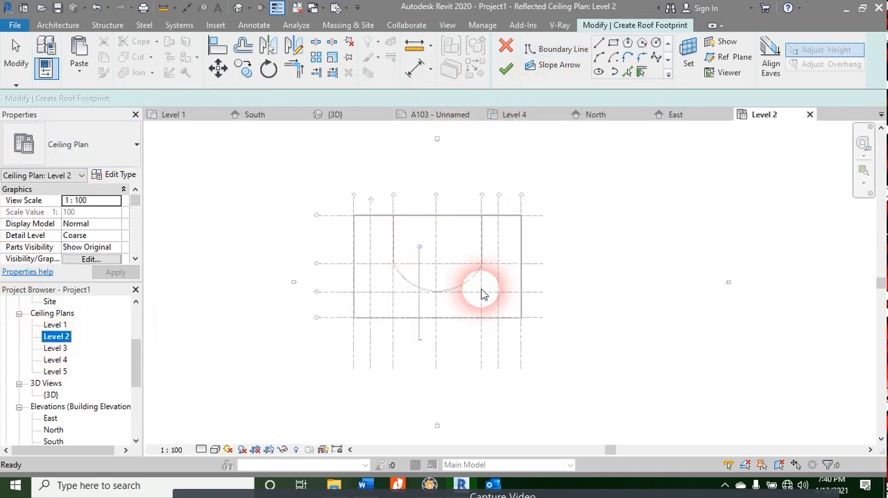
pyautogui.scroll(2, 495, 252)
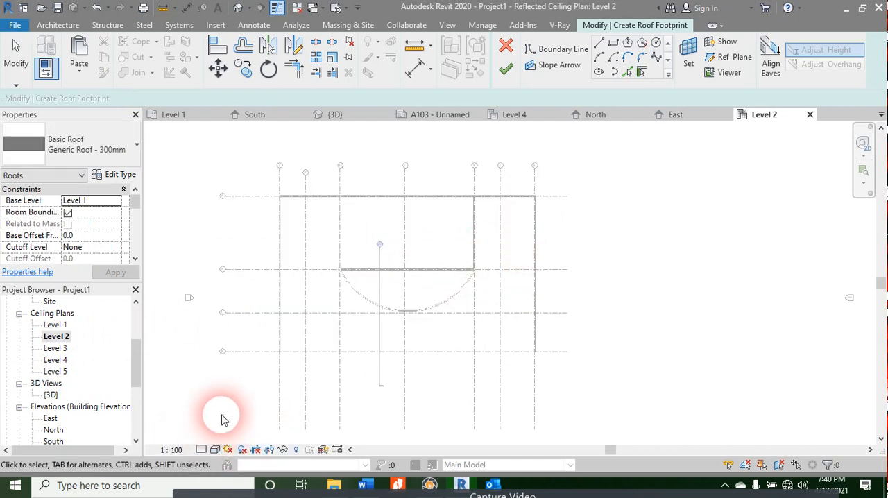
pyautogui.press('Escape')
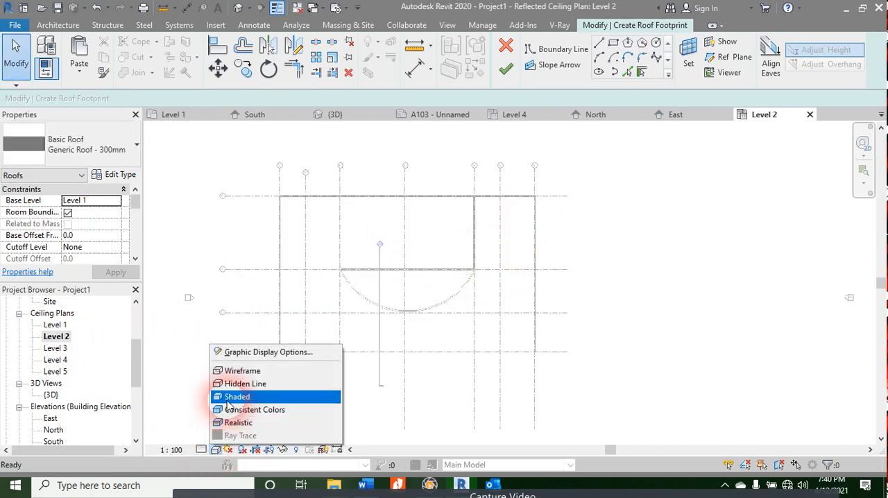
# Step: Set the Level 2 reflected ceiling plan's visual style to Shaded
pyautogui.click(236, 396)
pyautogui.scroll(3, 426, 304)
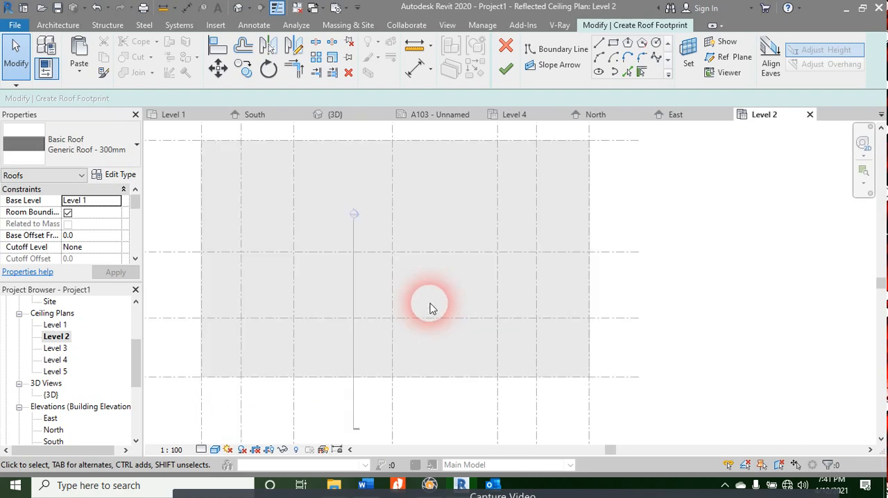
pyautogui.scroll(-4, 427, 301)
# Step: Open the Level 1 reflected ceiling plan and set its visual style to Shaded
pyautogui.click(56, 326)
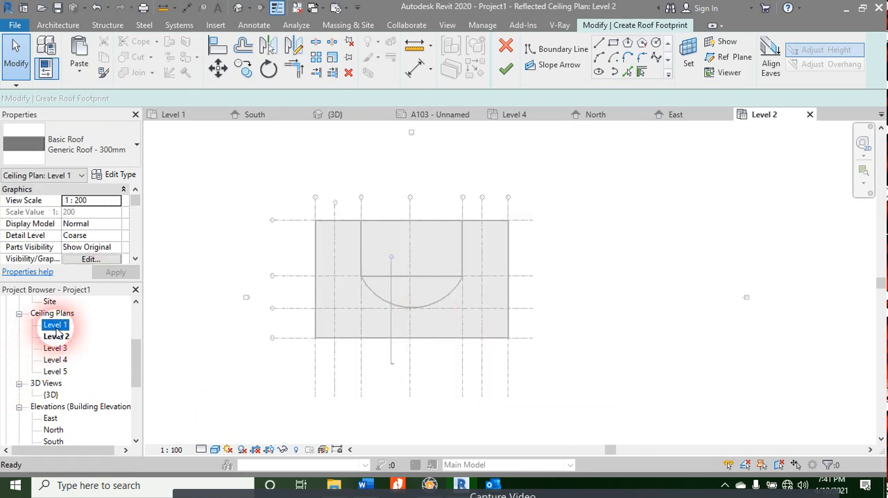
pyautogui.doubleClick(56, 329)
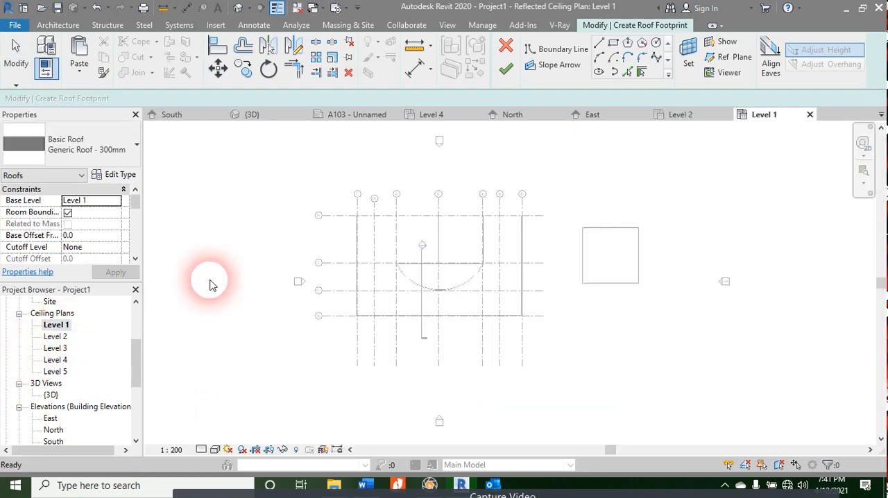
pyautogui.scroll(2, 611, 242)
pyautogui.moveTo(717, 264); pyautogui.dragTo(506, 317, button='middle')
pyautogui.scroll(2, 526, 314)
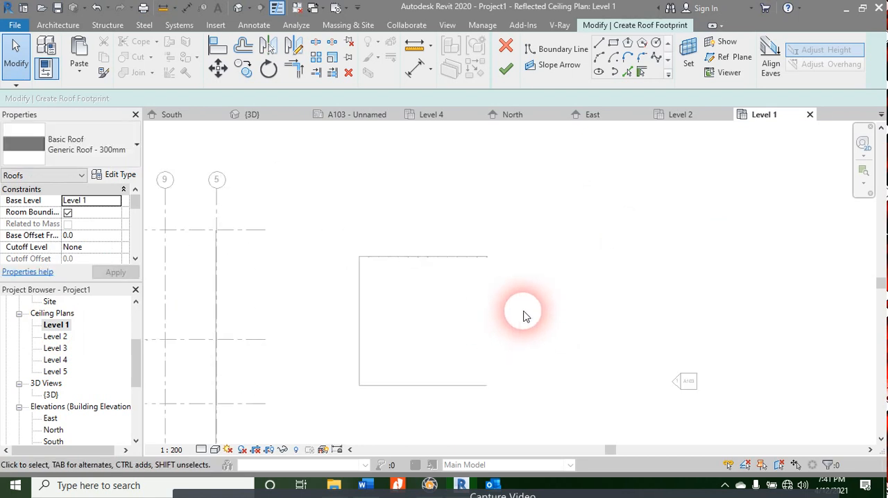
pyautogui.click(215, 450)
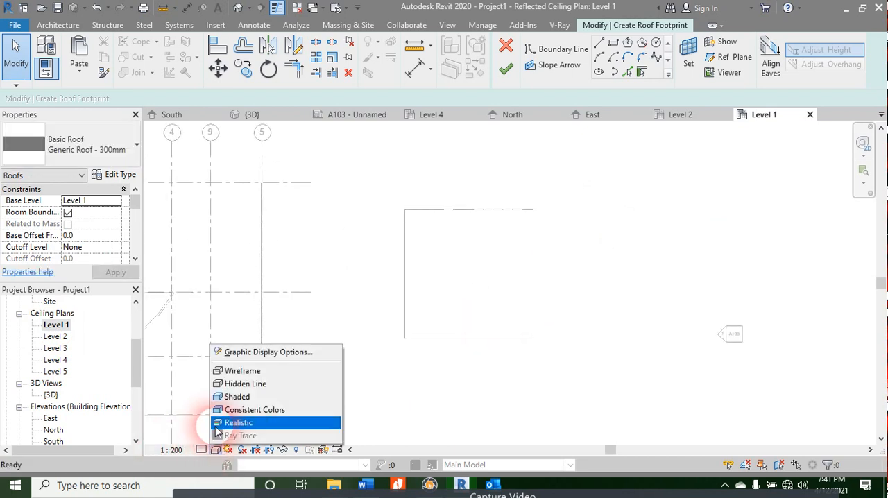
pyautogui.click(221, 393)
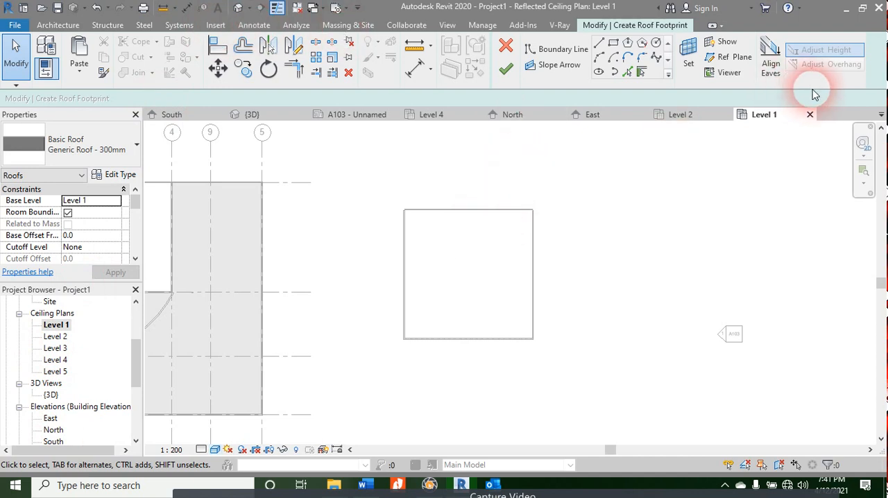
# Step: Close the Level 1 and Level 2 reflected ceiling plans and the East and North elevation views
pyautogui.click(810, 114)
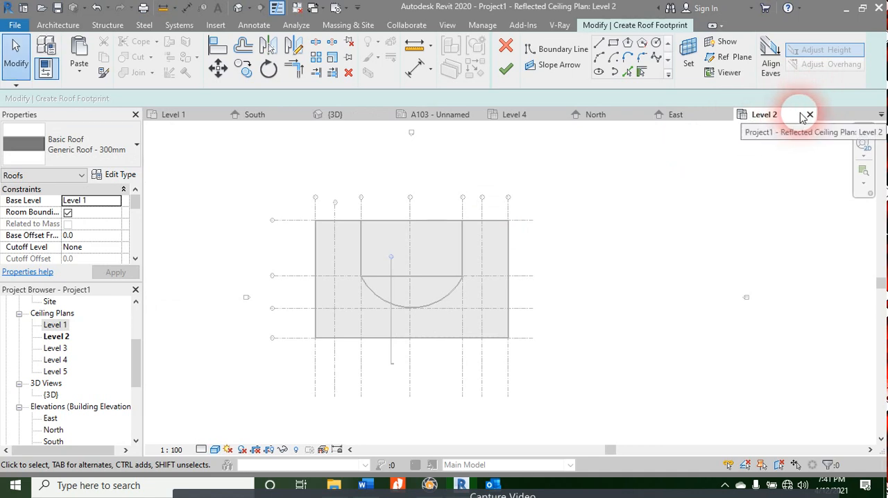
pyautogui.click(810, 116)
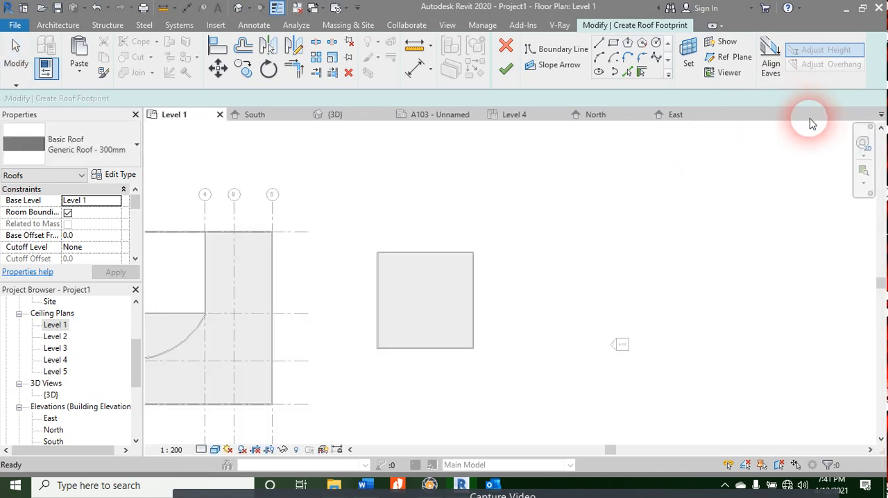
pyautogui.click(677, 118)
pyautogui.click(726, 115)
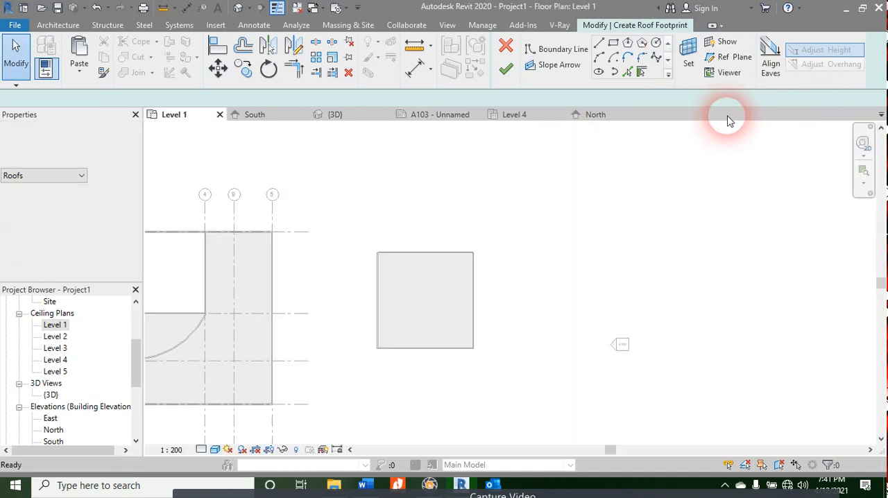
pyautogui.click(620, 119)
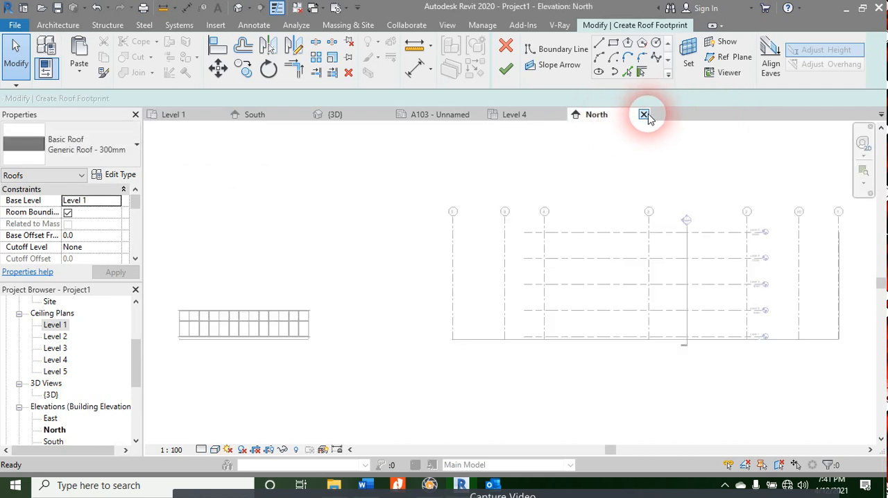
pyautogui.click(645, 116)
# Step: Close the Level 4 reflected ceiling plan, sheet A103 and the 3D view
pyautogui.click(519, 116)
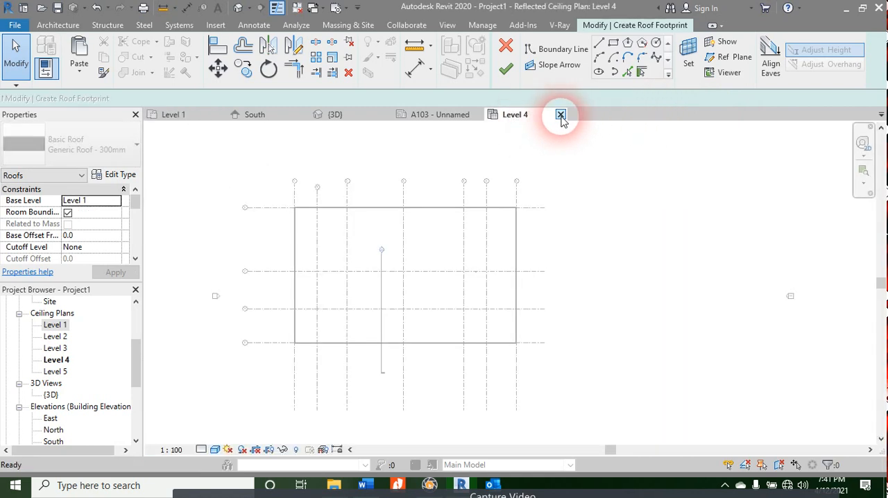
pyautogui.click(561, 115)
pyautogui.click(454, 116)
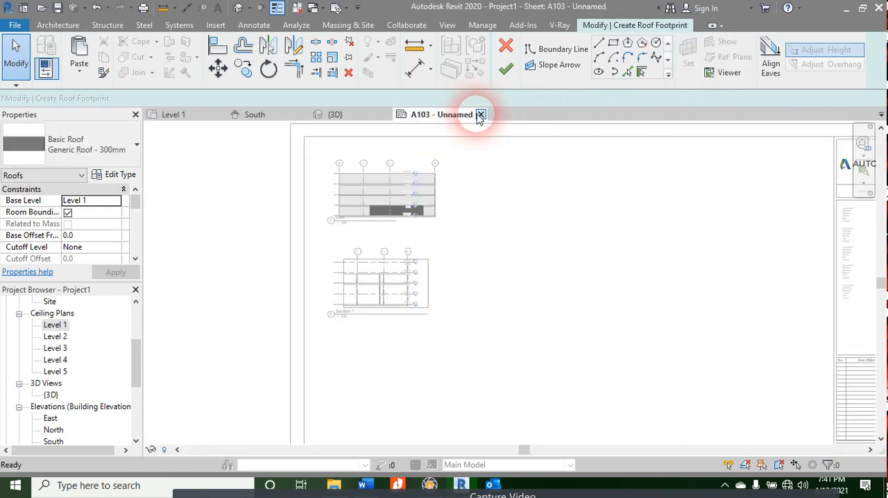
pyautogui.click(481, 115)
pyautogui.click(366, 116)
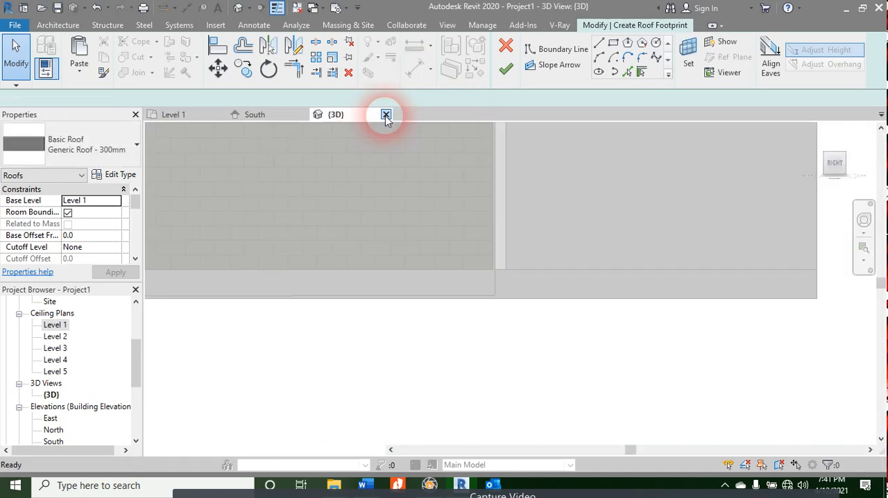
pyautogui.click(386, 115)
# Step: Discard the roof footprint sketch from the South elevation and reopen the Level 1 reflected ceiling plan
pyautogui.click(248, 115)
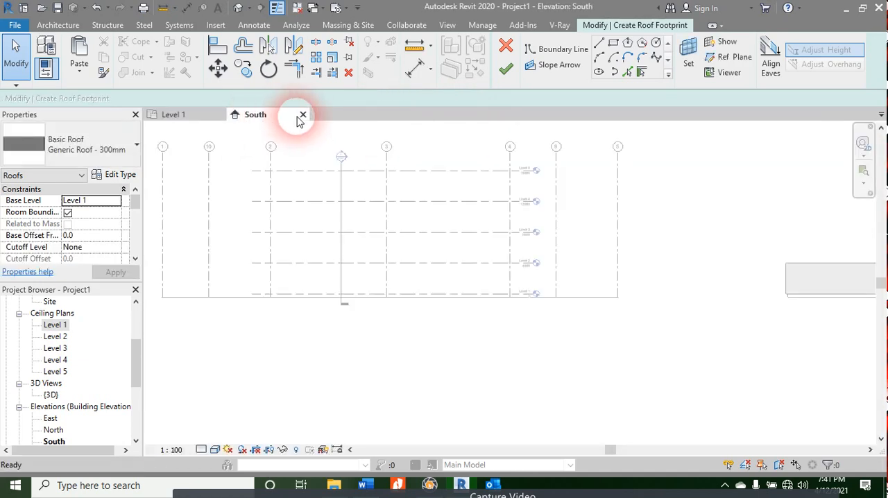
pyautogui.click(507, 48)
pyautogui.click(472, 248)
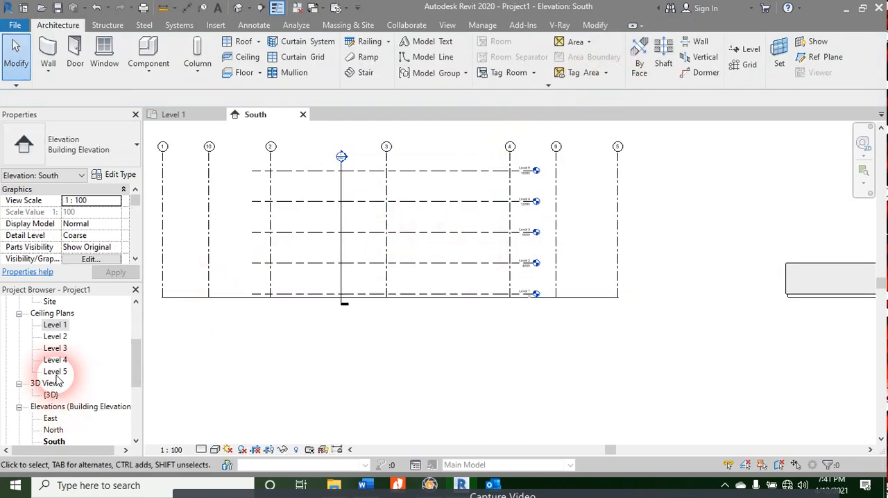
pyautogui.doubleClick(48, 329)
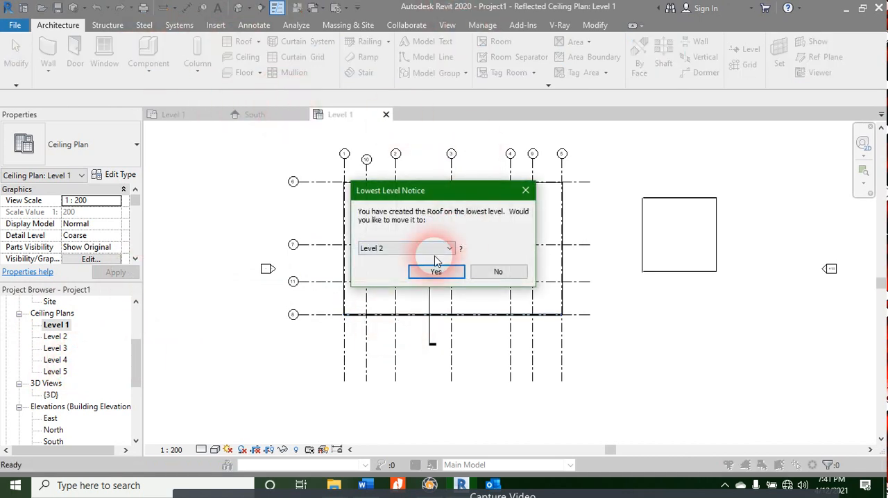
pyautogui.click(525, 197)
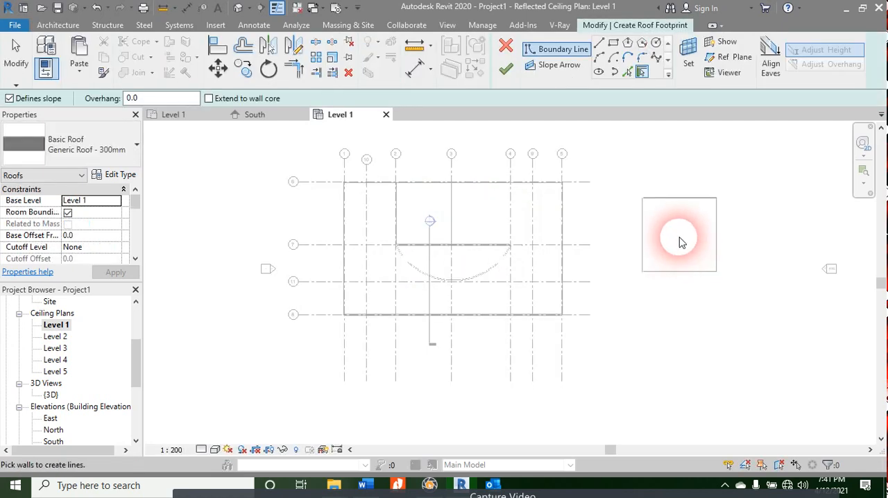
pyautogui.scroll(1, 680, 242)
pyautogui.press('Escape')
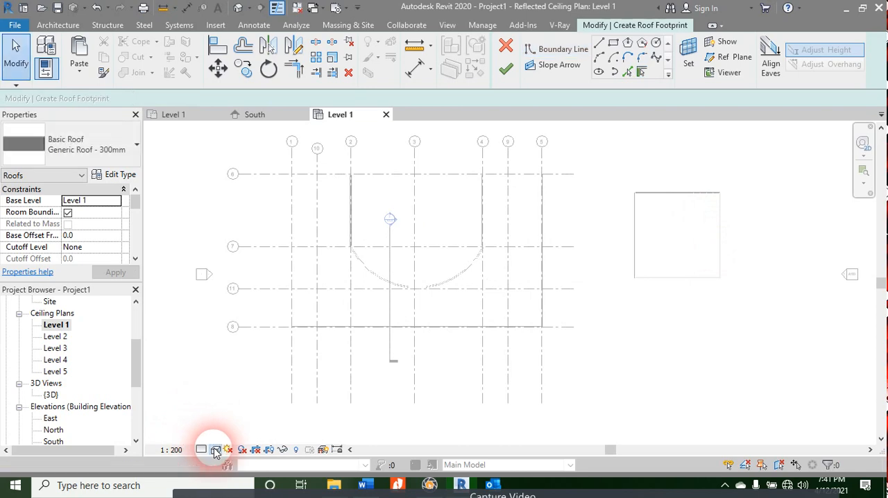
pyautogui.click(505, 68)
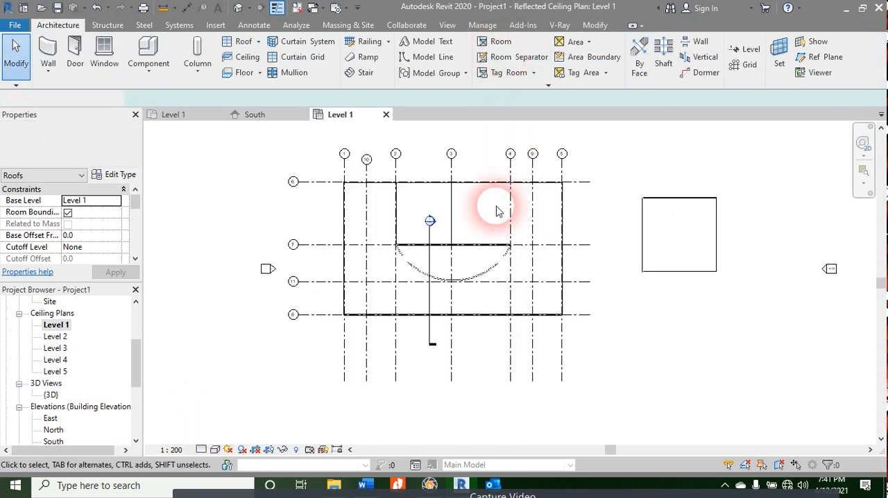
pyautogui.click(347, 352)
# Step: Shade the reopened Level 1 reflected ceiling plan so that the floors and the separate square enclosure display as Shaded
pyautogui.click(214, 449)
pyautogui.click(240, 382)
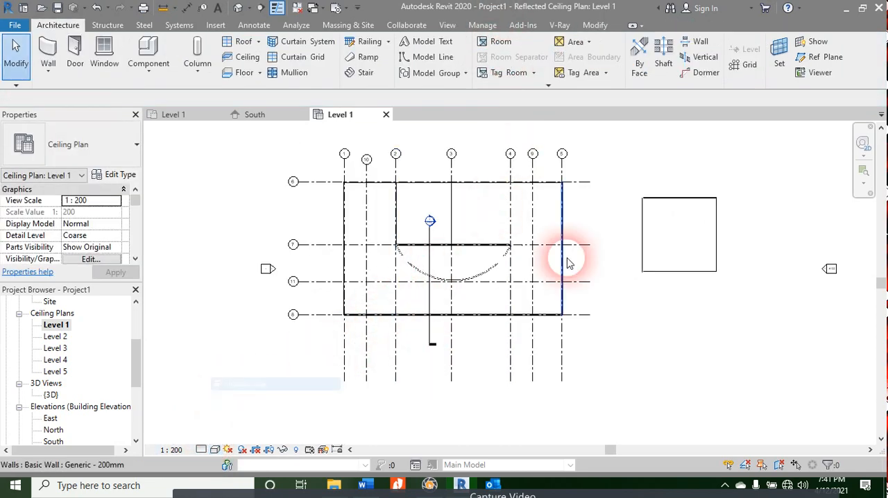
pyautogui.scroll(5, 706, 231)
pyautogui.scroll(1, 696, 250)
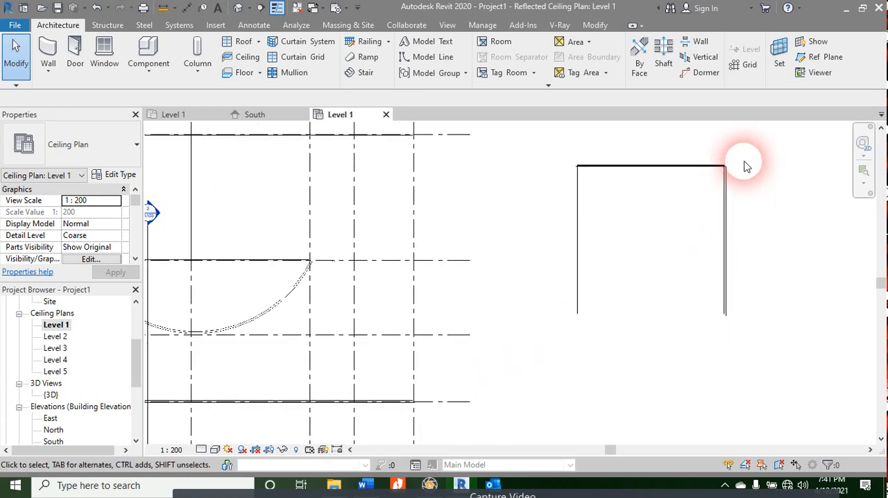
pyautogui.moveTo(749, 155); pyautogui.dragTo(695, 184)
pyautogui.click(599, 243)
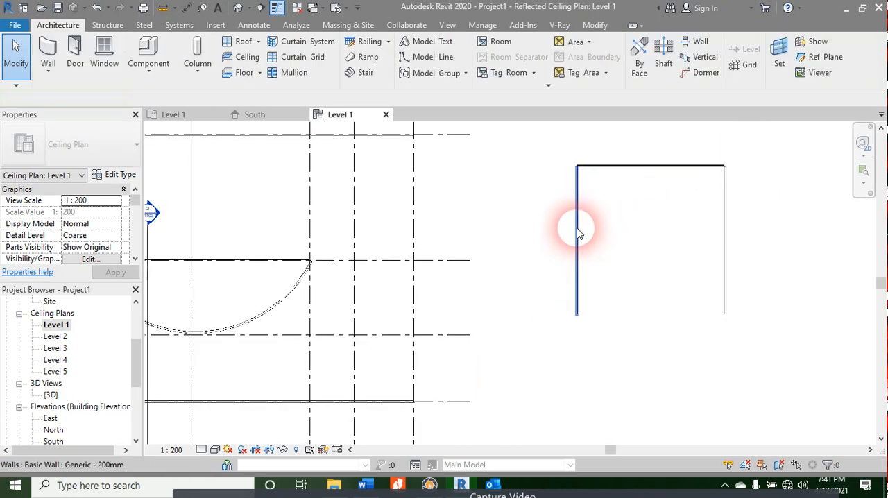
pyautogui.click(580, 233)
pyautogui.click(238, 428)
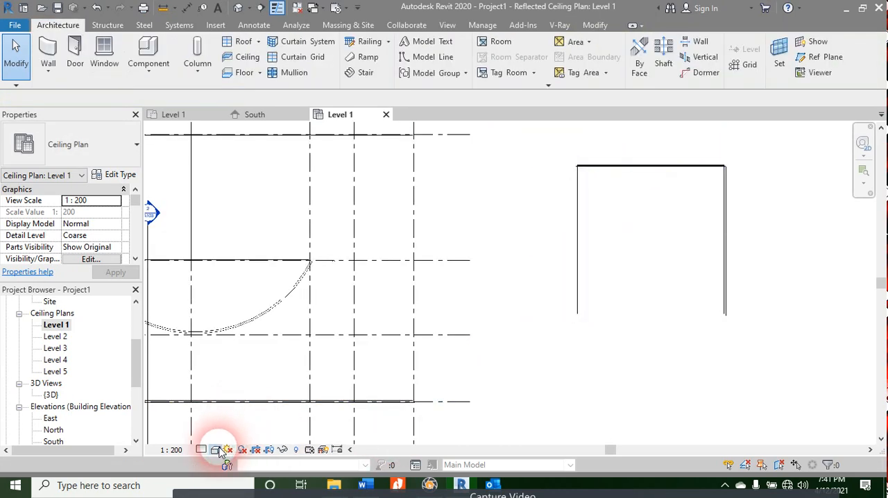
pyautogui.click(216, 450)
pyautogui.click(229, 395)
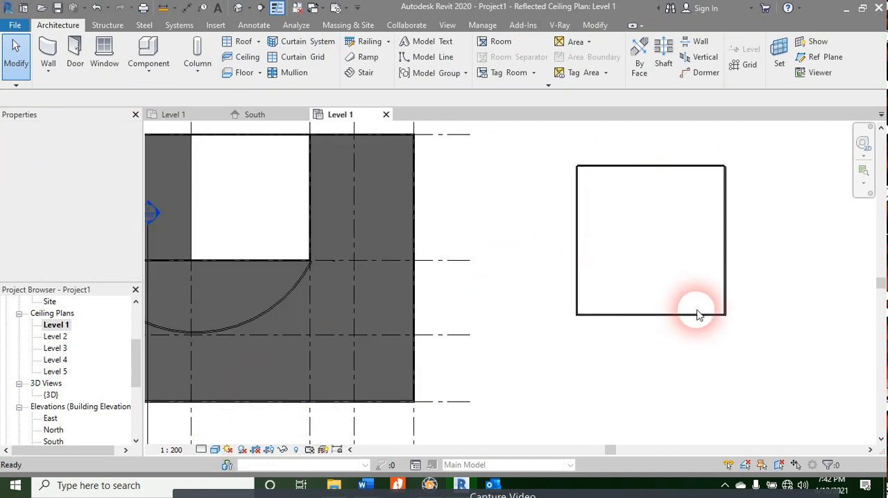
# Step: Examine the square enclosure's walls in the Level 1 reflected ceiling plan and compare with the Level 2 reflected ceiling plan
pyautogui.scroll(1, 747, 284)
pyautogui.moveTo(748, 293); pyautogui.dragTo(713, 327, button='middle')
pyautogui.scroll(1, 665, 309)
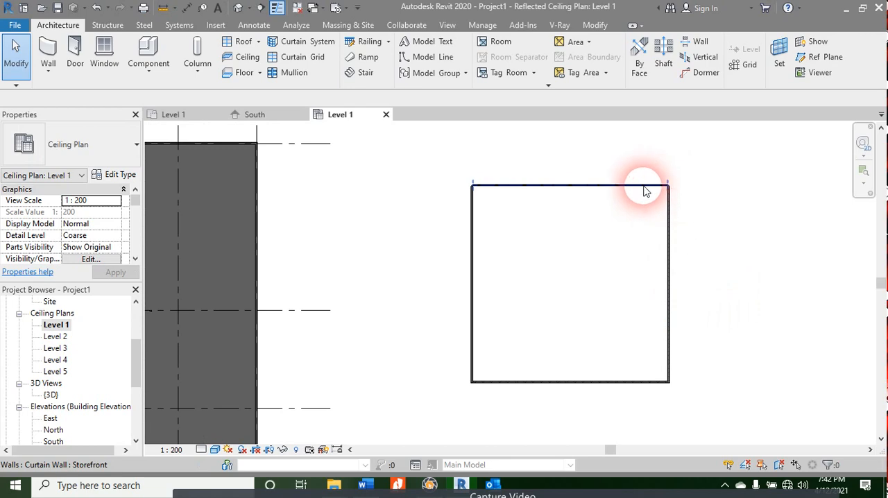
pyautogui.click(663, 197)
pyautogui.press('Escape')
pyautogui.click(56, 336)
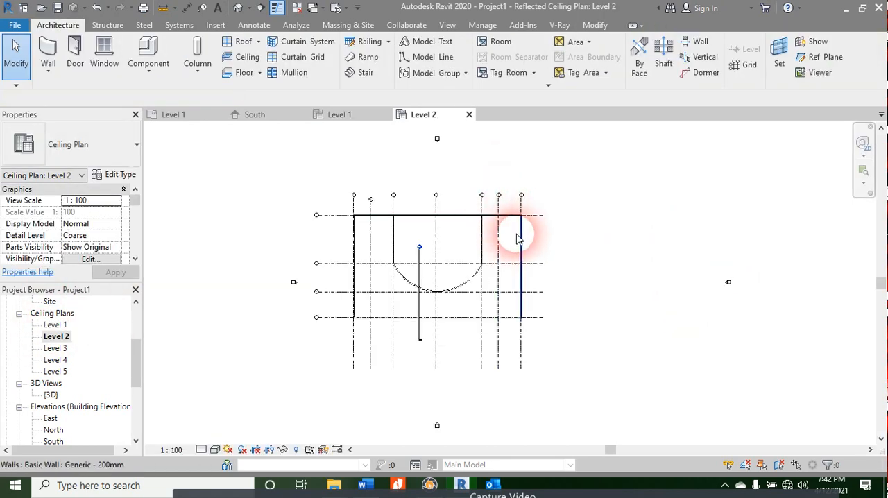
pyautogui.scroll(-4, 548, 243)
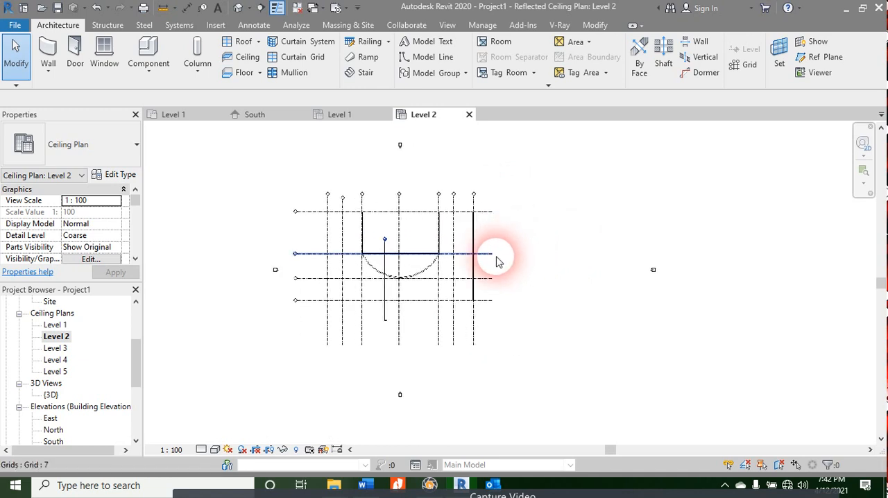
pyautogui.doubleClick(54, 326)
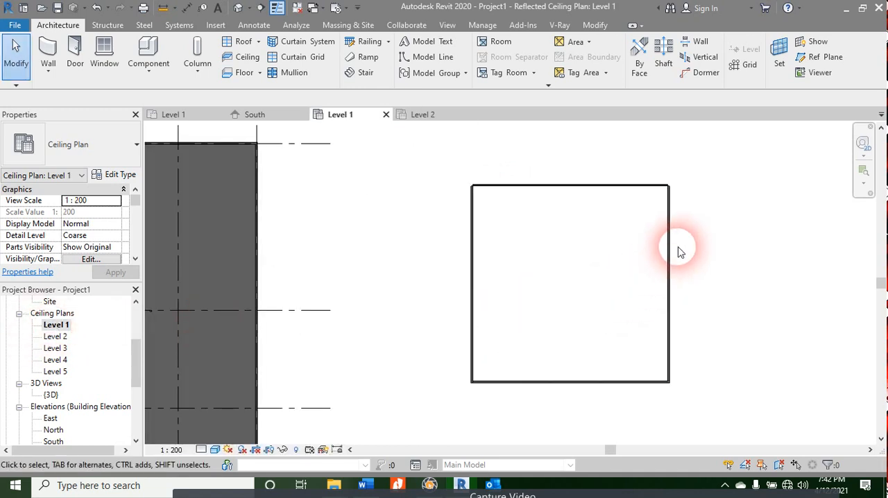
# Step: Select the square enclosure's four walls one at a time, including the Storefront curtain wall, and clear the selection
pyautogui.click(670, 251)
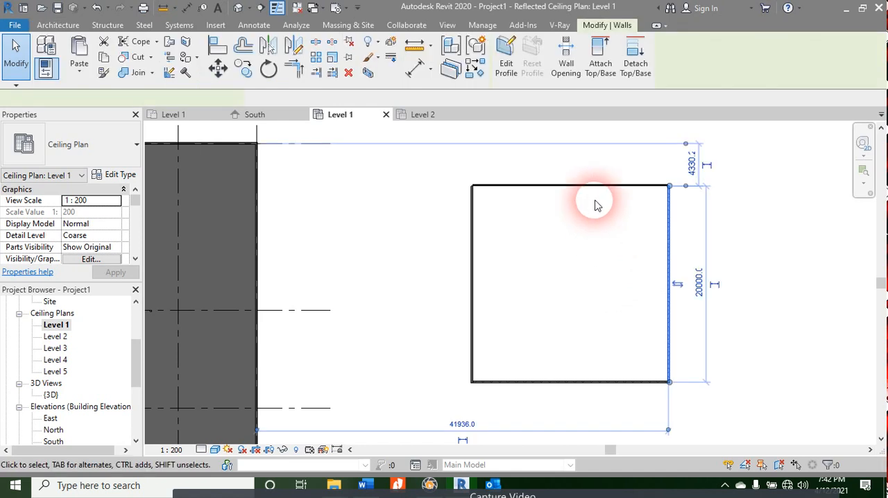
pyautogui.keyDown('ctrl'); pyautogui.click(474, 233); pyautogui.keyUp('ctrl')
pyautogui.keyDown('ctrl'); pyautogui.click(517, 382); pyautogui.keyUp('ctrl')
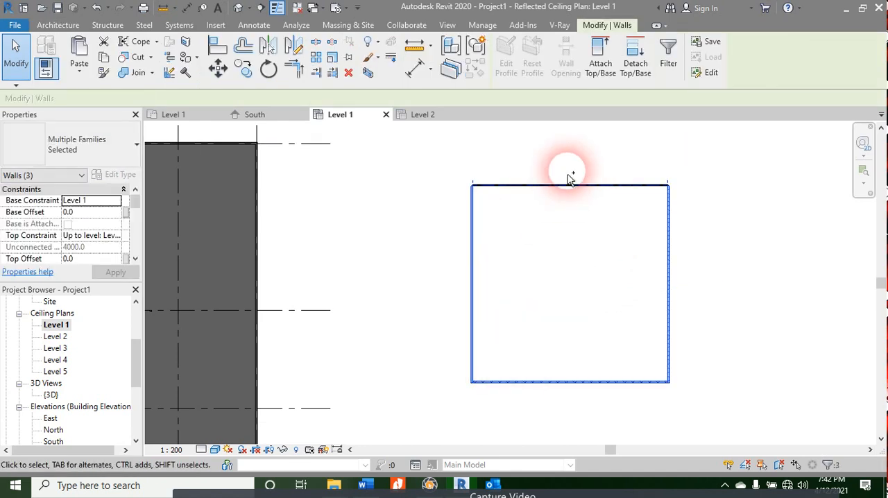
pyautogui.keyDown('ctrl'); pyautogui.click(560, 186); pyautogui.keyUp('ctrl')
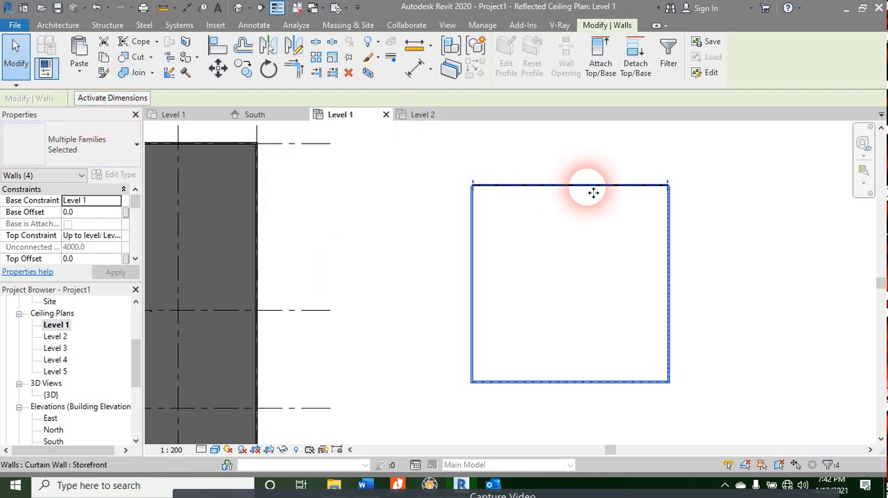
pyautogui.click(732, 176)
# Step: Select the entire square enclosure, filter the selection with all four categories included, and clear the selection
pyautogui.moveTo(721, 173)
pyautogui.mouseDown()
pyautogui.moveTo(439, 418)
pyautogui.moveTo(434, 412)
pyautogui.mouseUp()
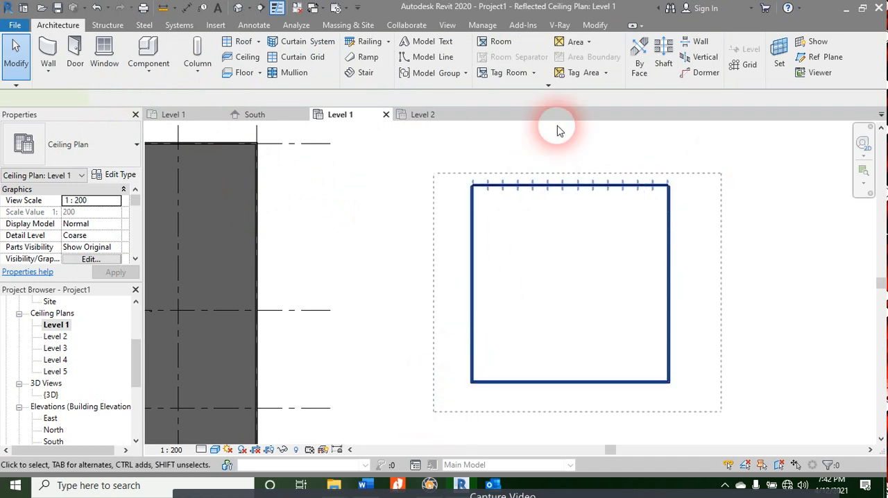
pyautogui.click(506, 54)
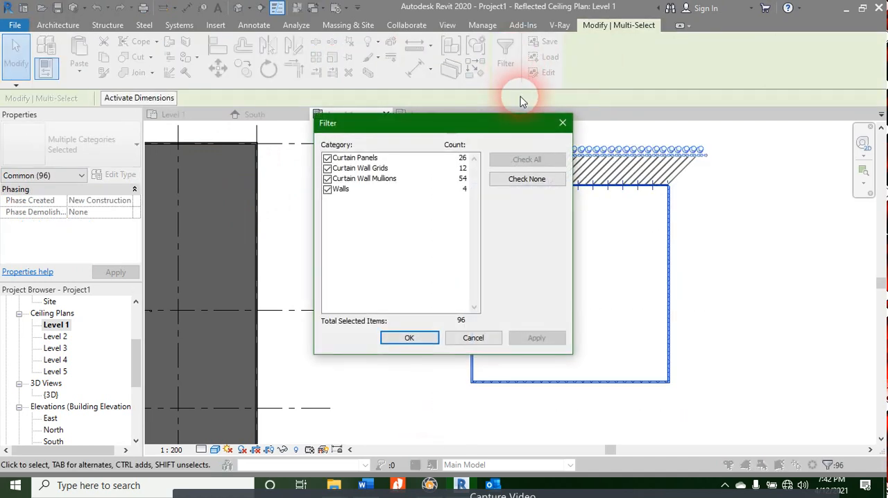
pyautogui.click(327, 158)
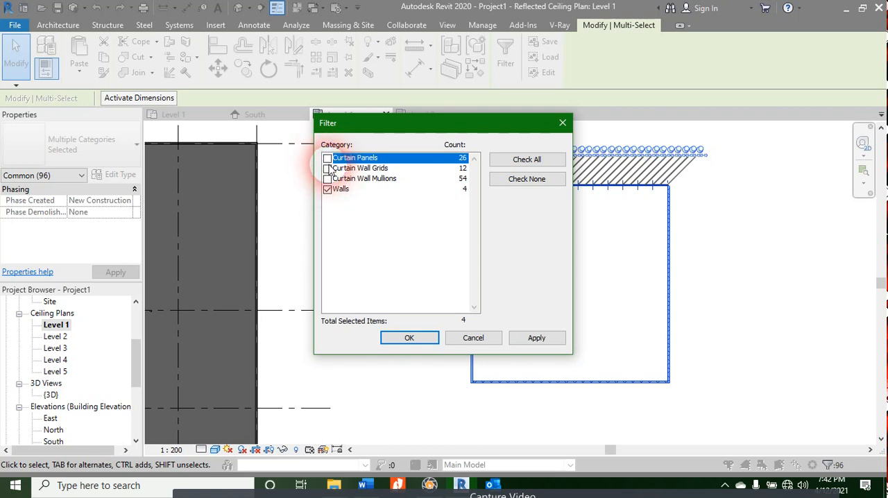
pyautogui.click(327, 168)
pyautogui.click(327, 179)
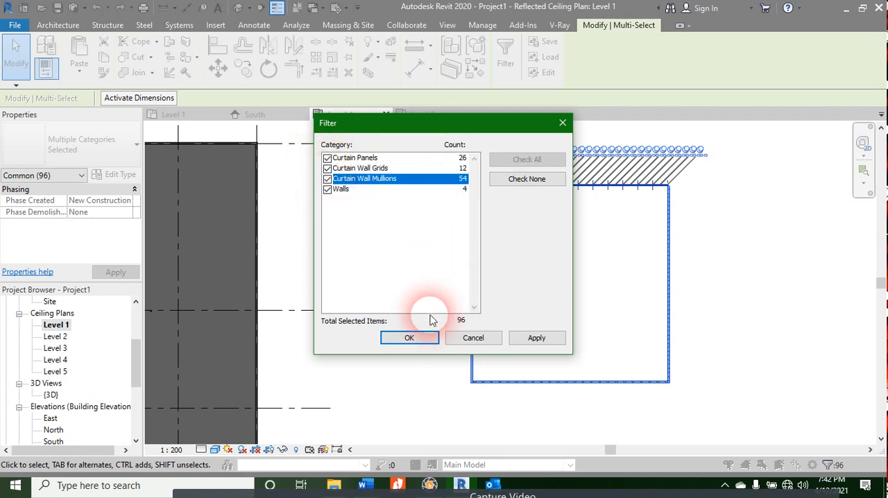
pyautogui.click(412, 338)
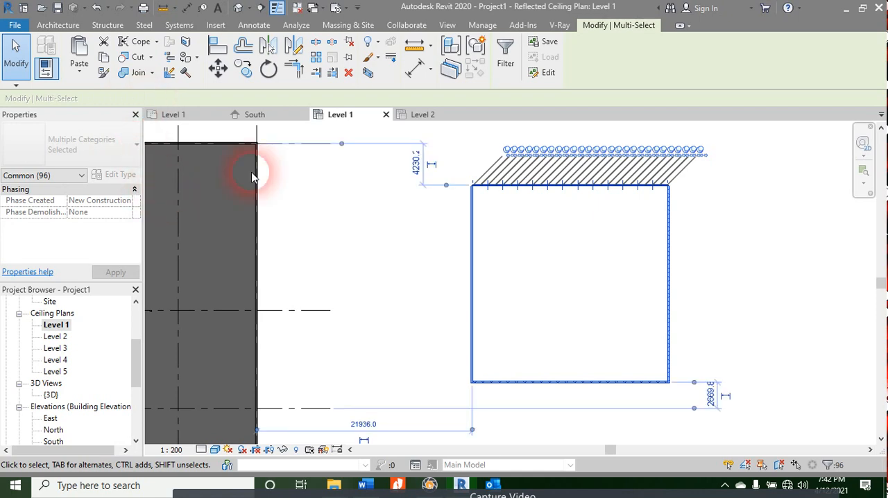
pyautogui.click(460, 352)
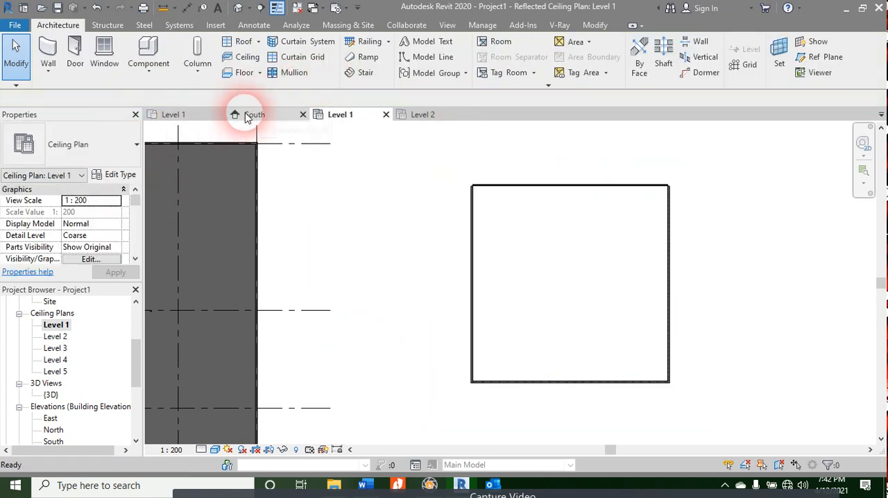
# Step: Open the default 3D view and frame the square enclosure from a corner with the floor and all four walls in sight
pyautogui.click(239, 9)
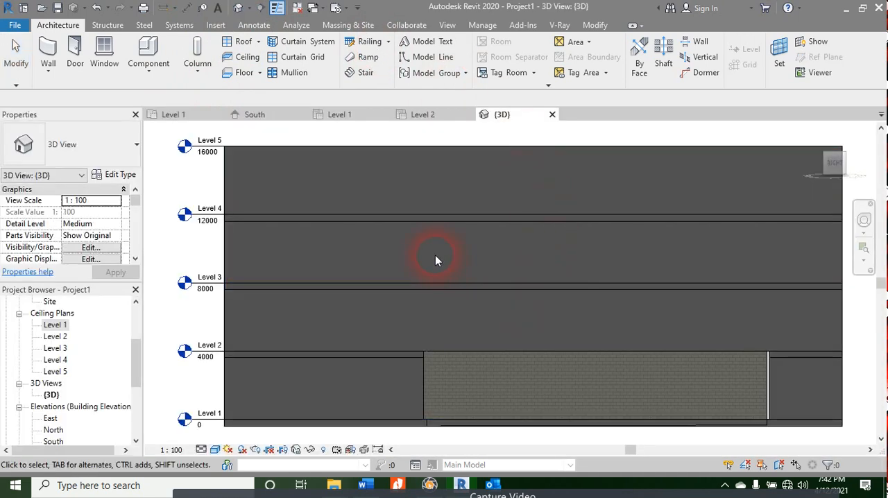
pyautogui.scroll(-8, 436, 256)
pyautogui.scroll(6, 454, 279)
pyautogui.keyDown('shift'); pyautogui.moveTo(413, 390); pyautogui.dragTo(821, 135, button='middle'); pyautogui.keyUp('shift')
pyautogui.click(833, 162)
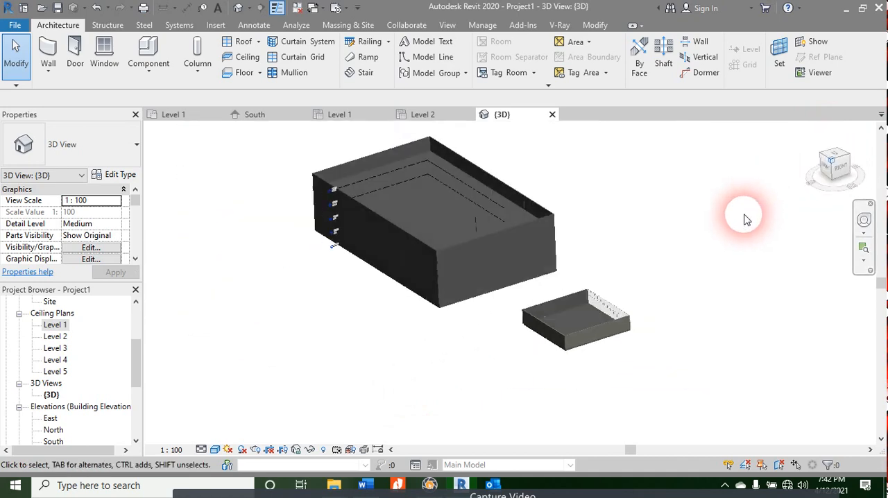
pyautogui.scroll(-2, 615, 307)
pyautogui.scroll(6, 614, 357)
pyautogui.moveTo(623, 352); pyautogui.dragTo(514, 99, button='middle')
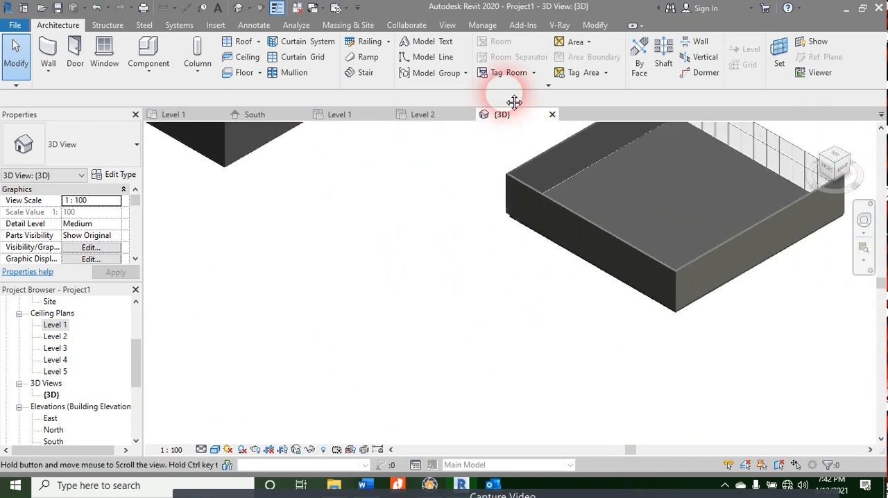
pyautogui.moveTo(525, 264); pyautogui.dragTo(402, 396, button='middle')
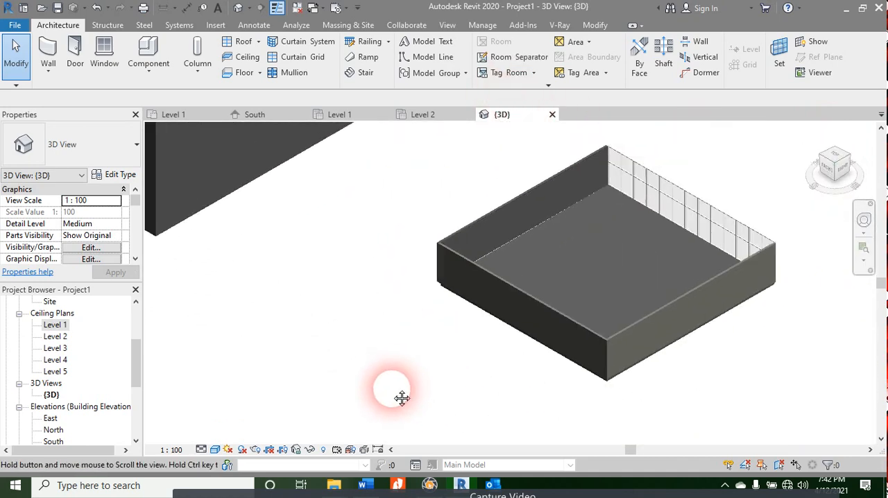
# Step: Stretch the top of the enclosure's Generic - 200mm wall upwards to more than twice its height
pyautogui.click(687, 217)
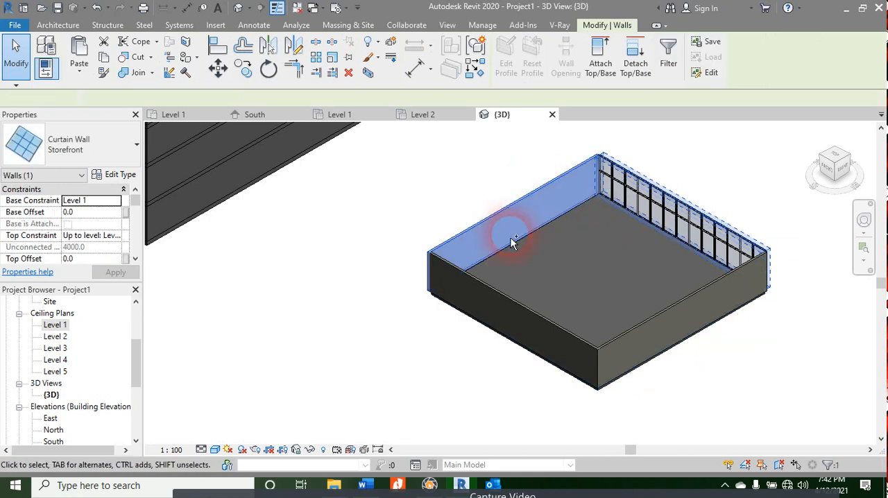
pyautogui.keyDown('ctrl'); pyautogui.click(511, 200); pyautogui.keyUp('ctrl')
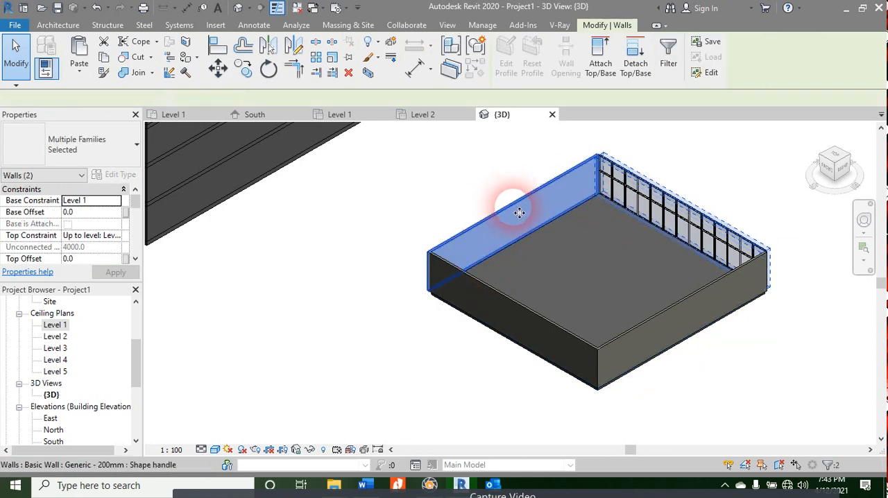
pyautogui.click(517, 209)
pyautogui.moveTo(511, 201); pyautogui.dragTo(511, 145)
# Step: Stretch the tops of the enclosure's two Generic - 200mm CMU walls upwards, making the one opposite the Generic - 200mm wall the tallest
pyautogui.click(516, 306)
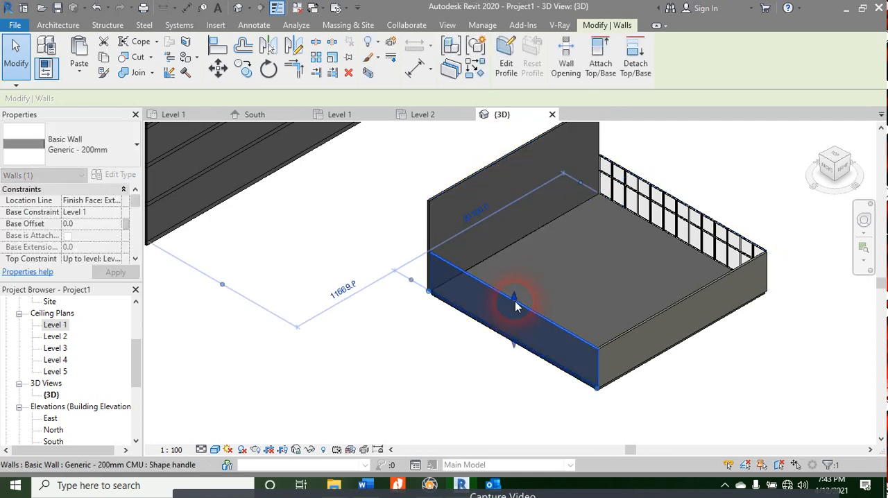
pyautogui.moveTo(515, 302); pyautogui.dragTo(515, 252)
pyautogui.click(722, 315)
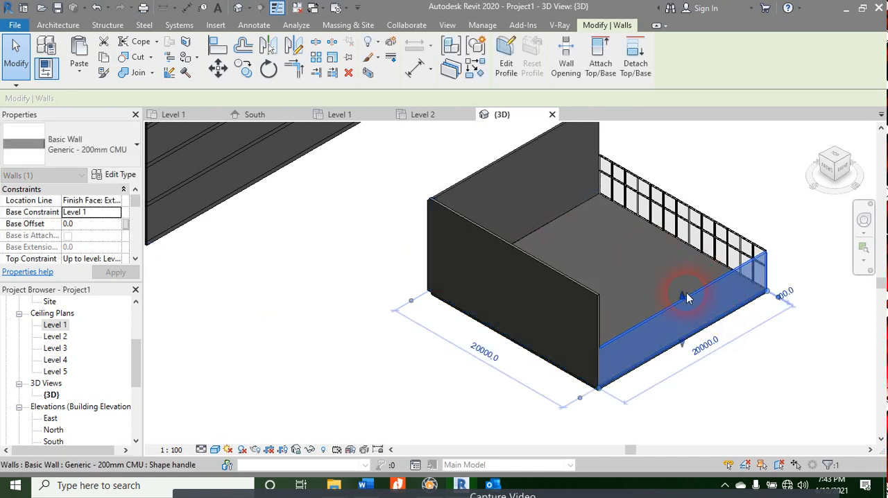
pyautogui.moveTo(684, 299); pyautogui.dragTo(789, 233)
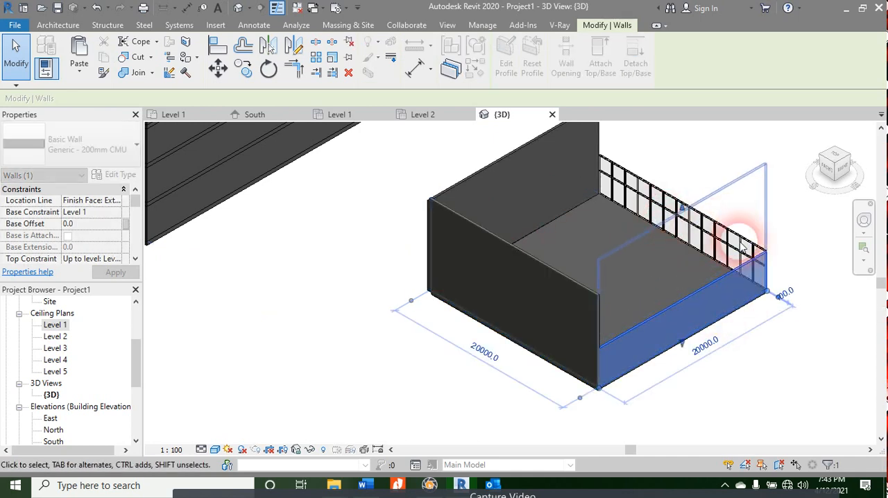
# Step: Stretch the Storefront curtain wall's top upwards to a height of about 8707 mm and clear the selection
pyautogui.keyDown('shift'); pyautogui.moveTo(810, 264); pyautogui.dragTo(681, 334, button='middle'); pyautogui.keyUp('shift')
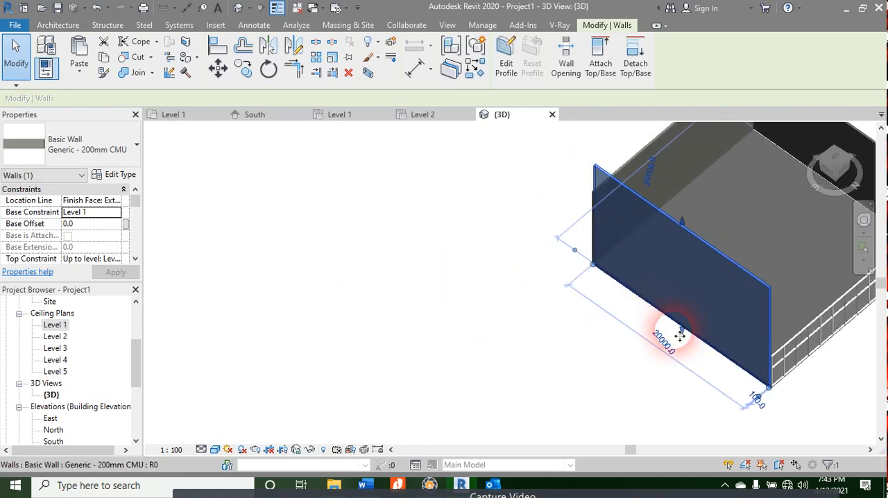
pyautogui.moveTo(741, 359); pyautogui.dragTo(544, 359, button='middle')
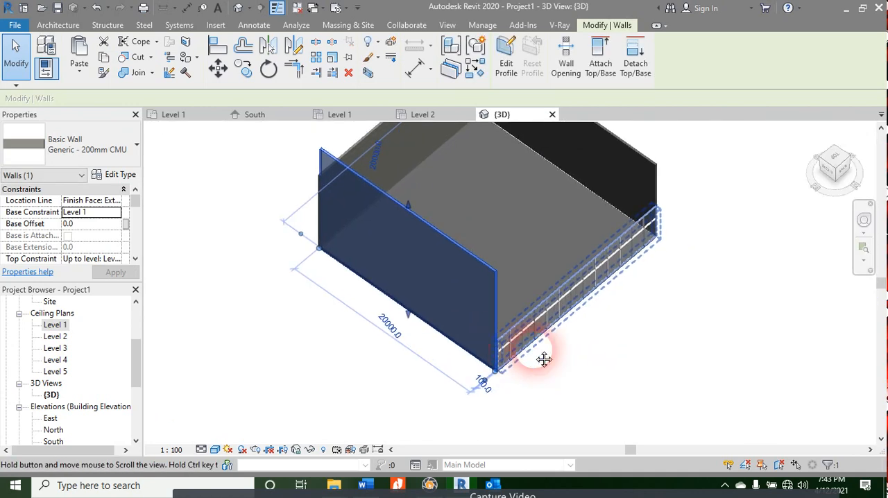
pyautogui.click(544, 311)
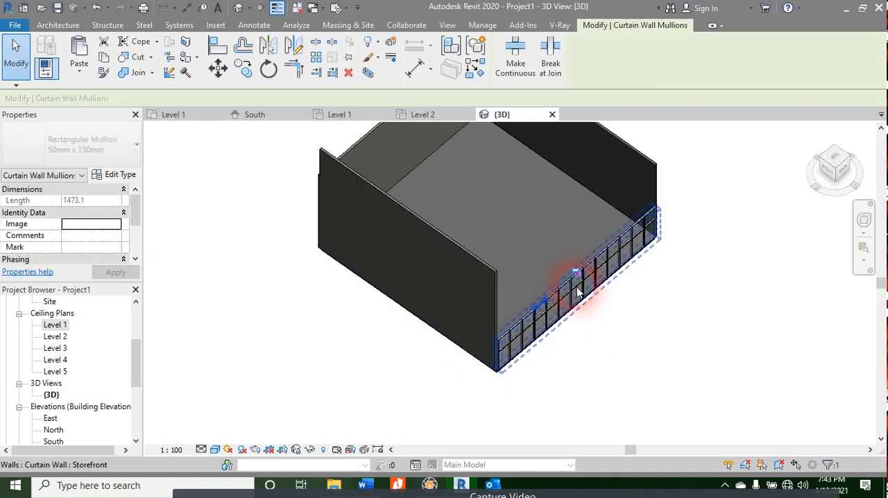
pyautogui.click(578, 292)
pyautogui.click(578, 293)
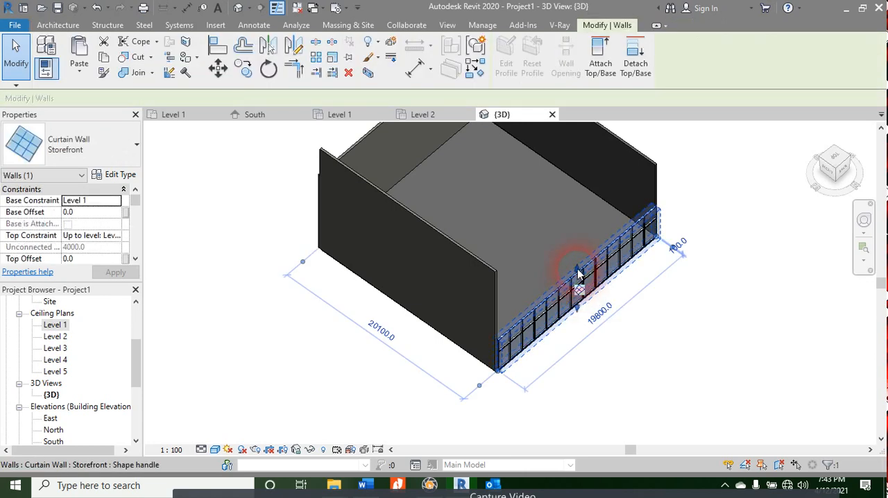
pyautogui.moveTo(581, 274)
pyautogui.mouseDown()
pyautogui.moveTo(583, 243)
pyautogui.moveTo(583, 273)
pyautogui.mouseUp()
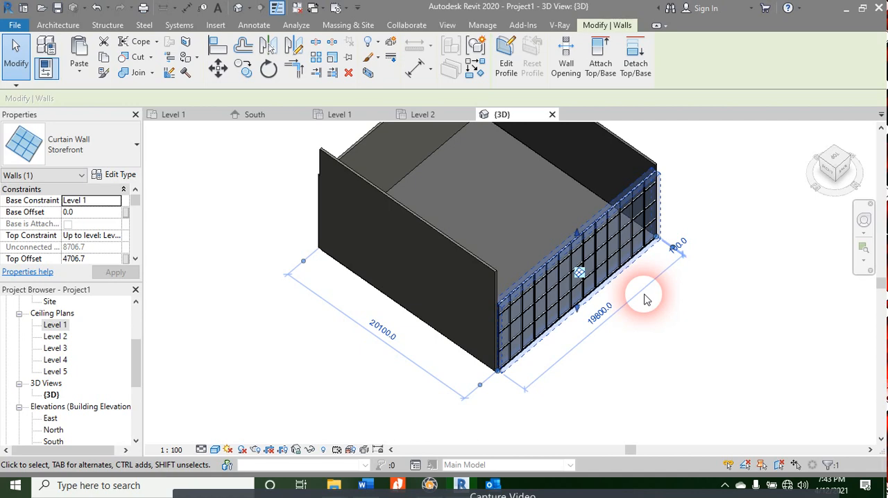
pyautogui.click(666, 312)
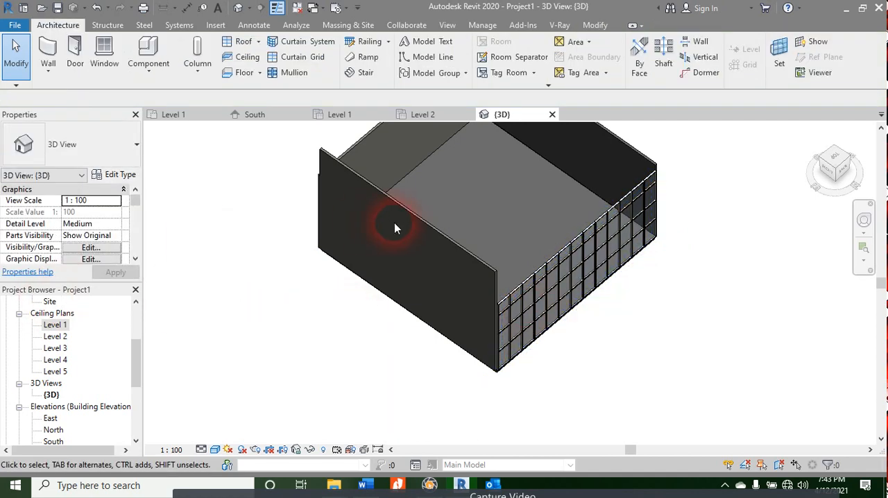
# Step: Set the top constraint of the tallest Generic - 200mm CMU wall to Up to level: Level 3
pyautogui.click(411, 221)
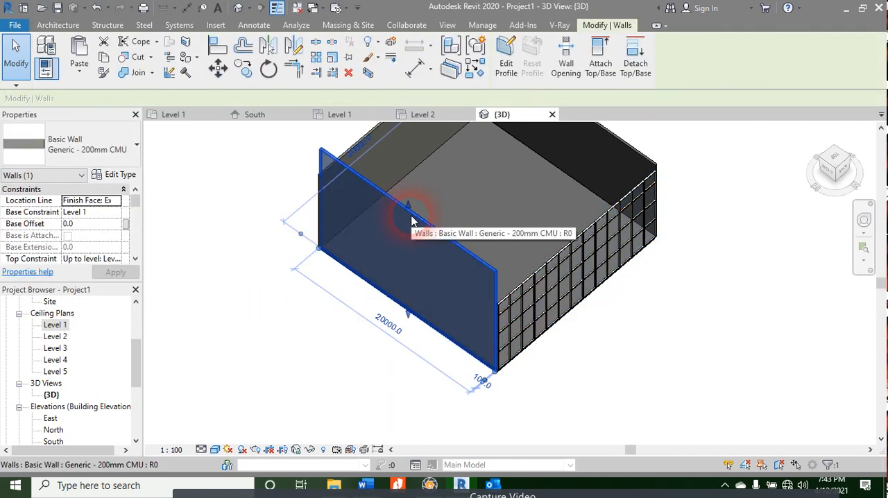
pyautogui.click(106, 259)
pyautogui.click(115, 248)
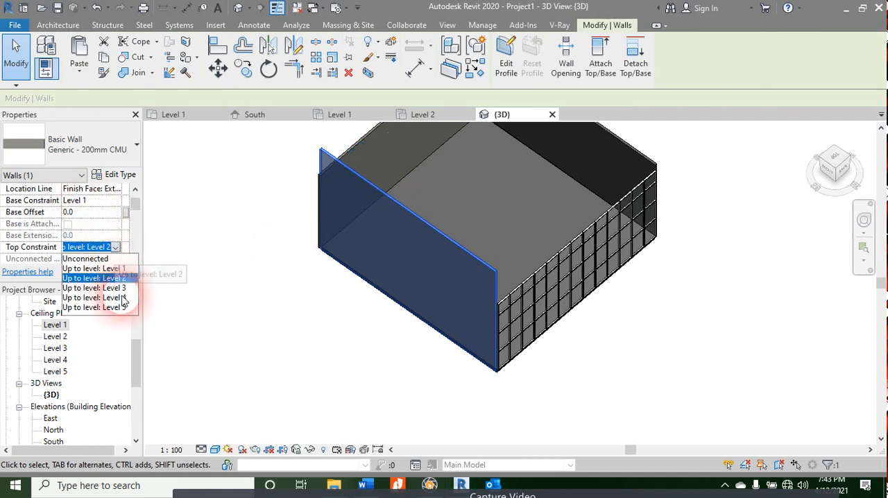
pyautogui.click(122, 289)
pyautogui.click(117, 273)
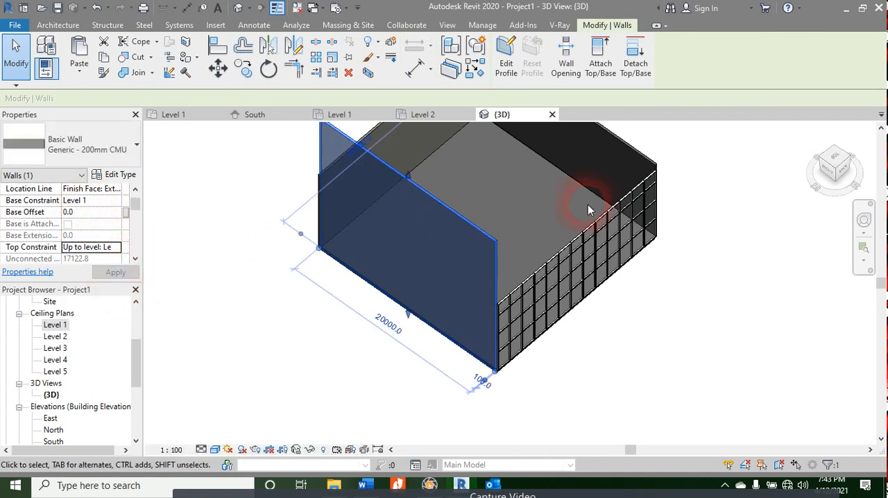
# Step: Set the Storefront curtain wall's top constraint to Up to level: Level 3
pyautogui.click(573, 249)
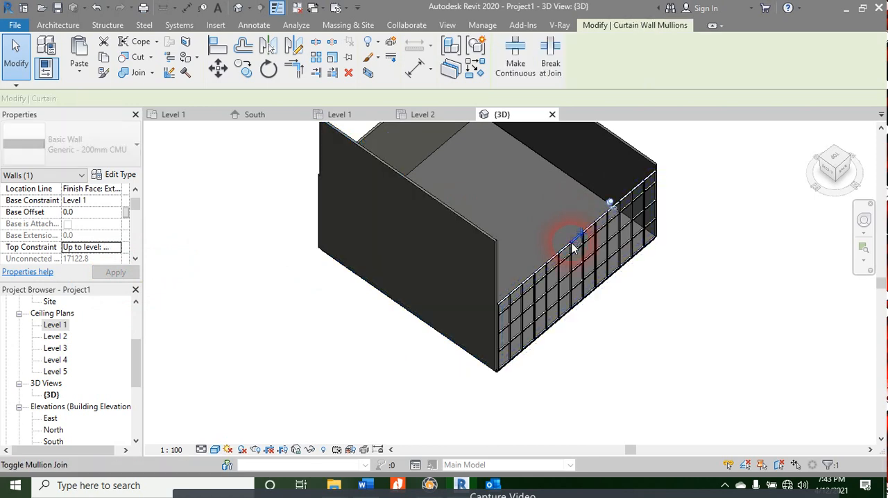
pyautogui.click(534, 290)
pyautogui.click(92, 228)
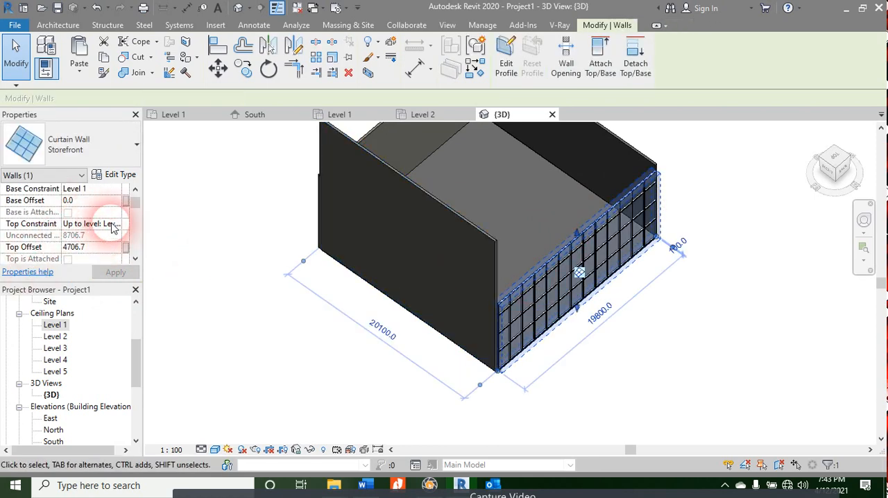
pyautogui.click(117, 224)
pyautogui.click(122, 267)
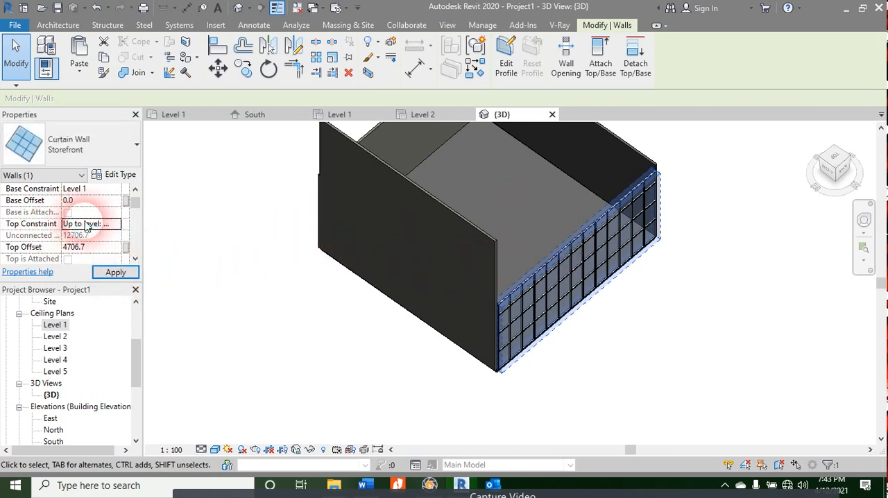
pyautogui.scroll(-3, 363, 343)
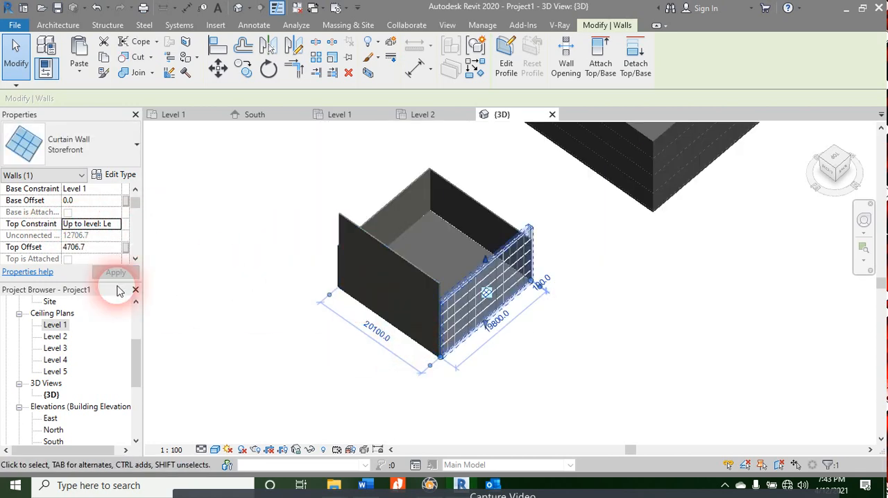
# Step: Keep the tallest CMU wall's top constraint at Level 3 and pull its top down to line up with the curtain wall's top edge
pyautogui.keyDown('shift'); pyautogui.moveTo(263, 363); pyautogui.dragTo(509, 338, button='middle'); pyautogui.keyUp('shift')
pyautogui.scroll(2, 508, 338)
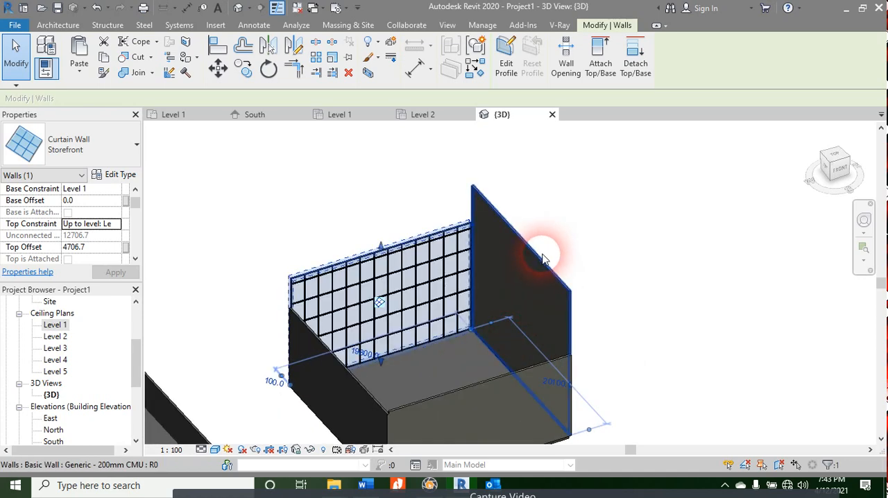
pyautogui.click(536, 257)
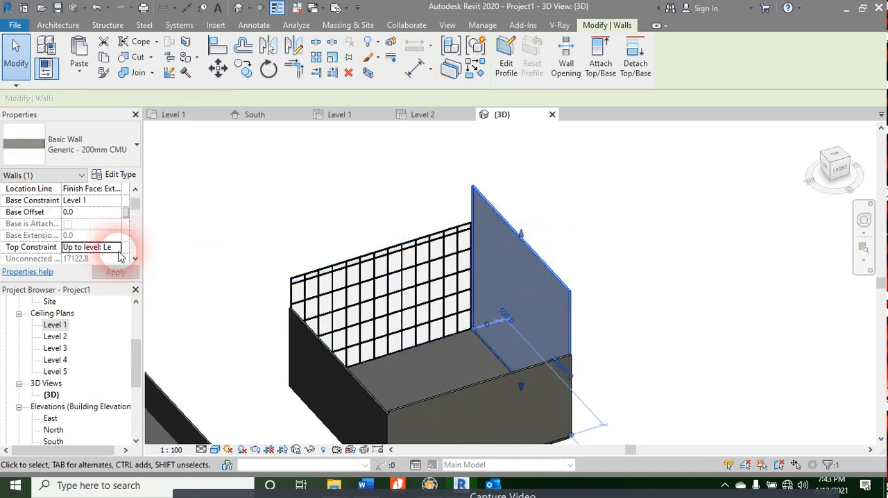
pyautogui.click(118, 249)
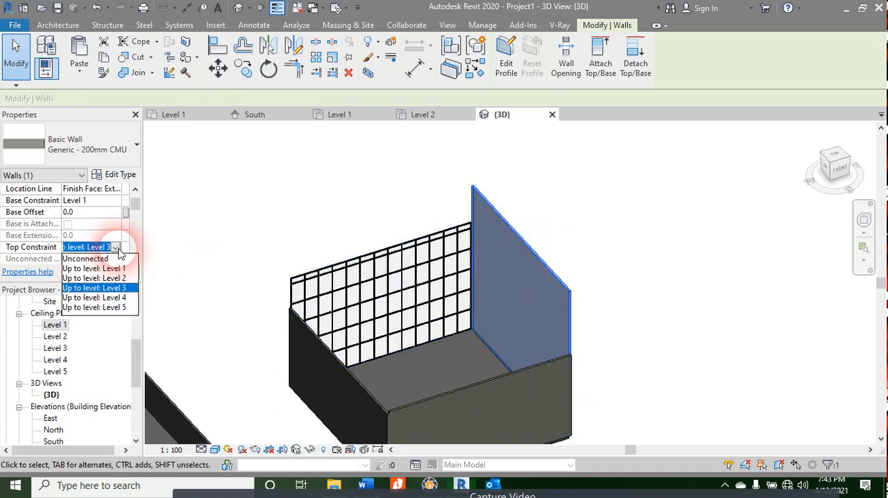
pyautogui.click(113, 287)
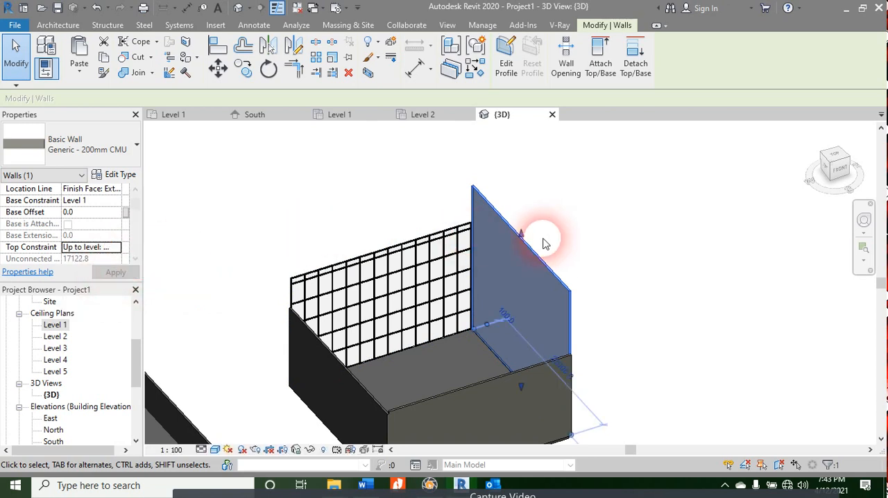
pyautogui.moveTo(522, 236); pyautogui.dragTo(527, 284)
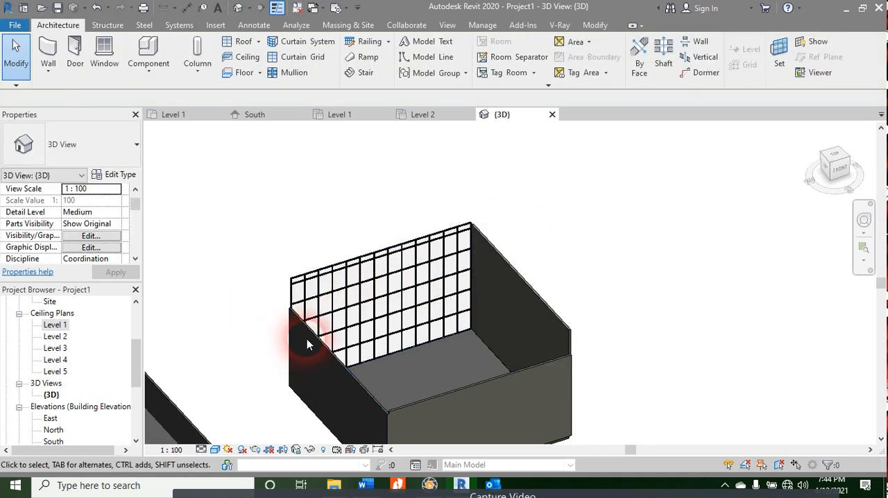
# Step: Set the top constraint of the enclosure's three Generic - 200mm CMU walls to Up to level: Level 3 and clear the selection
pyautogui.click(356, 387)
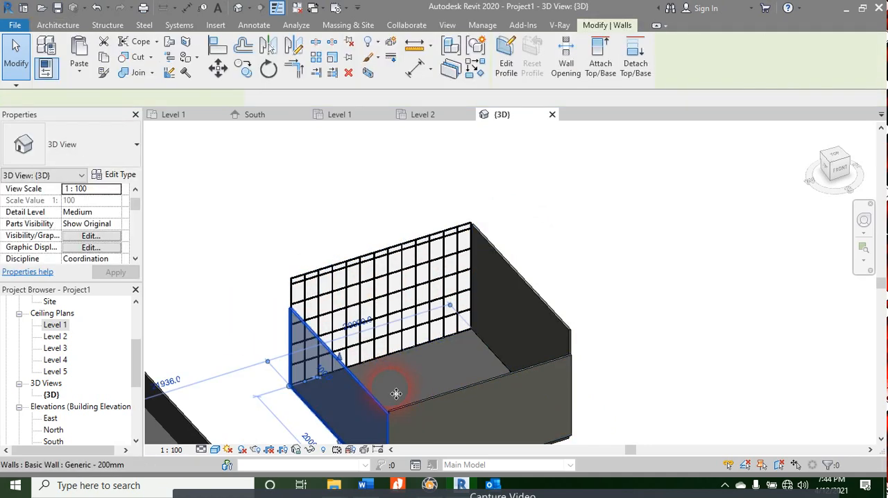
pyautogui.keyDown('ctrl'); pyautogui.click(432, 402); pyautogui.keyUp('ctrl')
pyautogui.keyDown('ctrl'); pyautogui.click(528, 296); pyautogui.keyUp('ctrl')
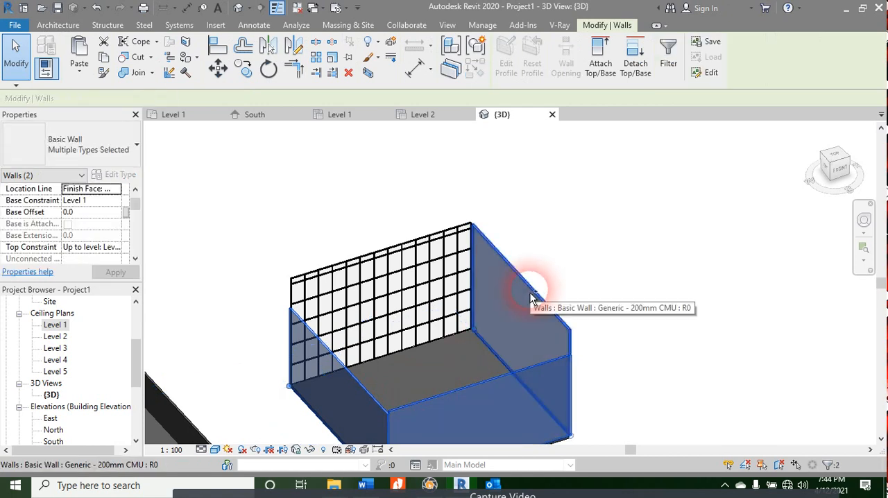
pyautogui.scroll(-2, 108, 247)
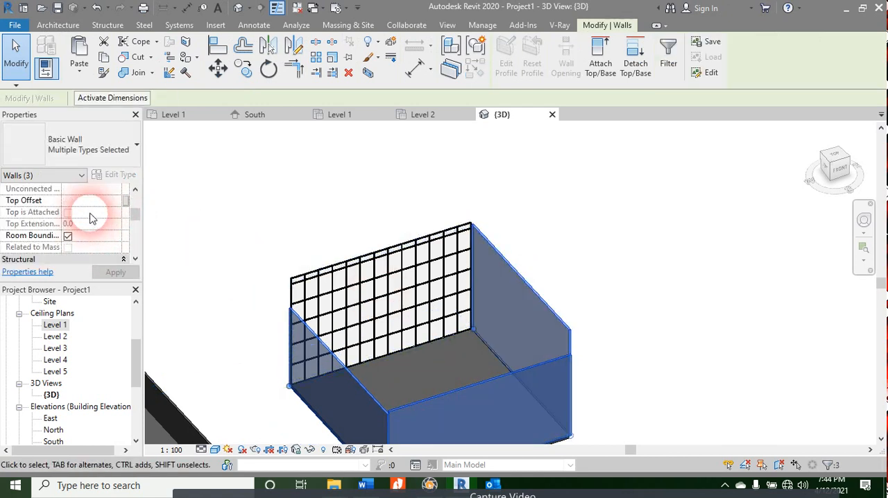
pyautogui.scroll(1, 86, 203)
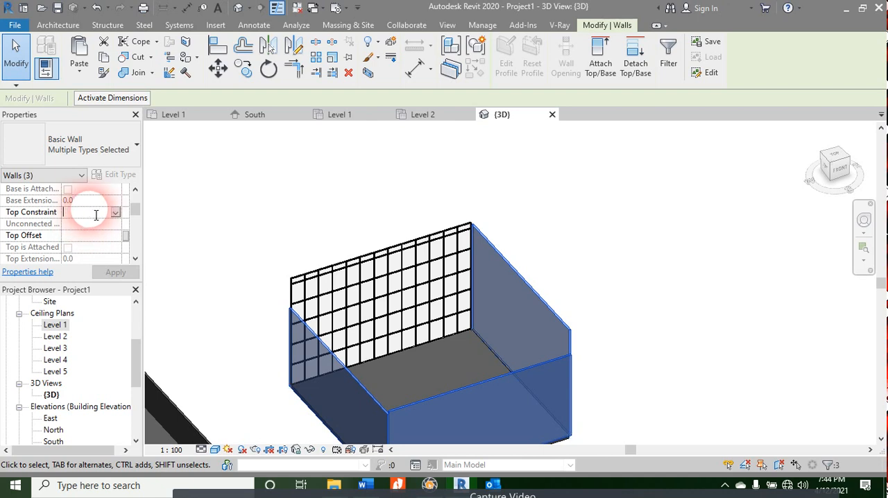
pyautogui.click(116, 214)
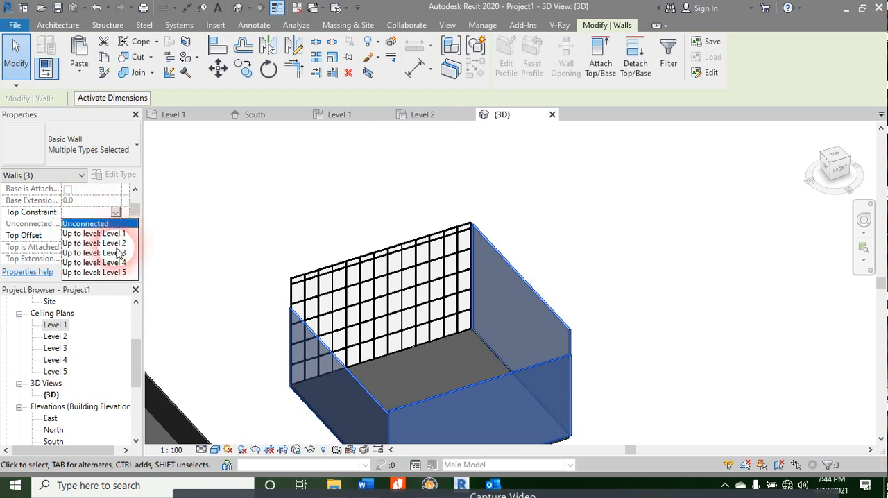
pyautogui.click(118, 253)
pyautogui.click(117, 273)
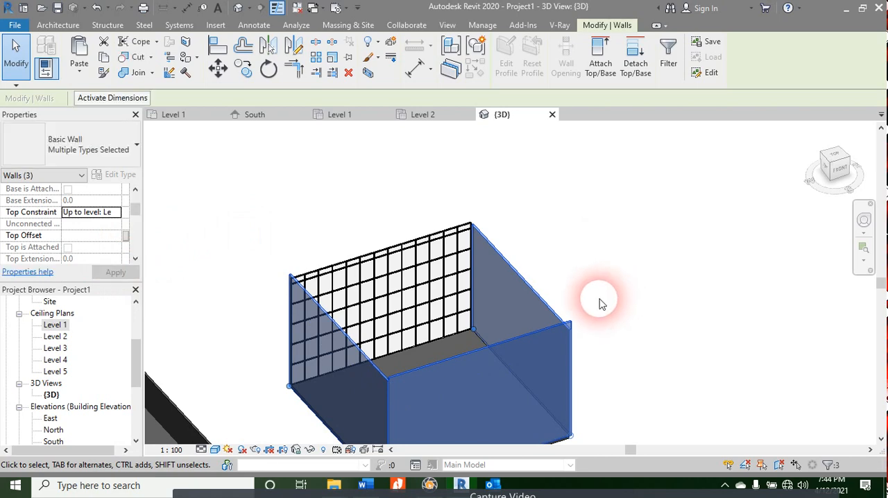
pyautogui.click(326, 164)
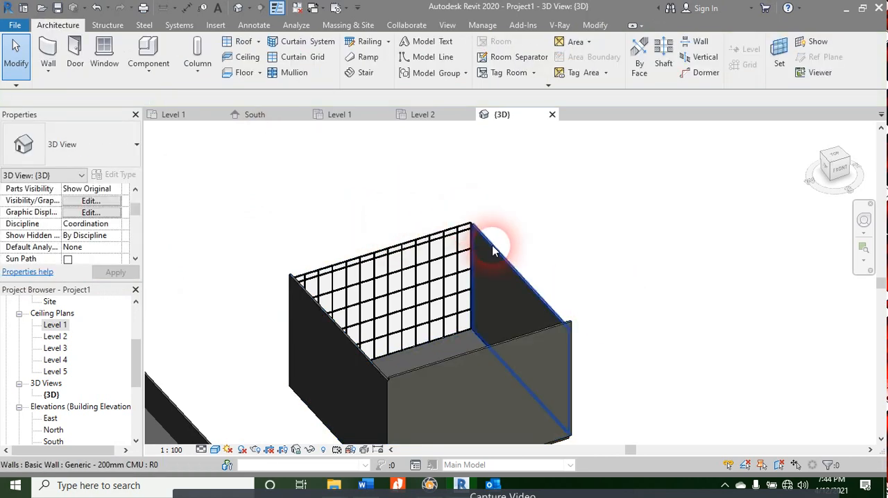
# Step: Pull the top of the enclosure's east CMU wall up to line up with the adjoining walls' top edges
pyautogui.keyDown('shift'); pyautogui.moveTo(493, 251); pyautogui.dragTo(332, 325, button='middle'); pyautogui.keyUp('shift')
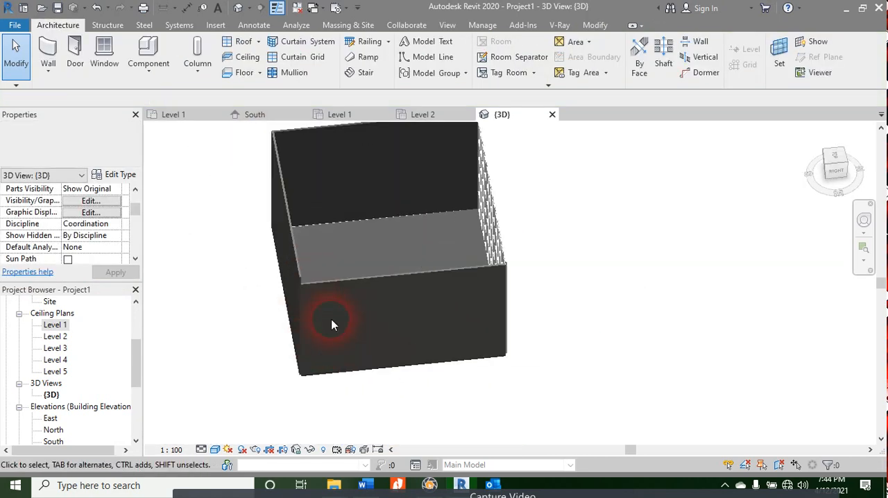
pyautogui.scroll(5, 332, 312)
pyautogui.click(312, 287)
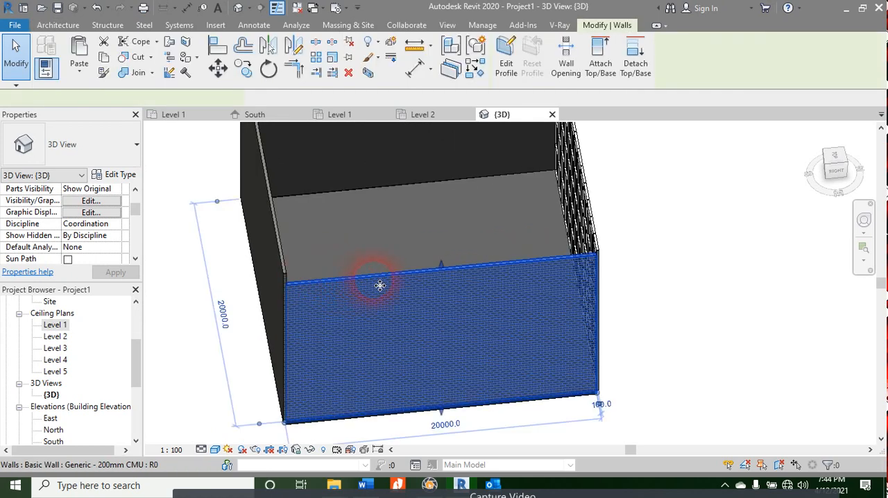
pyautogui.moveTo(442, 267); pyautogui.dragTo(447, 264)
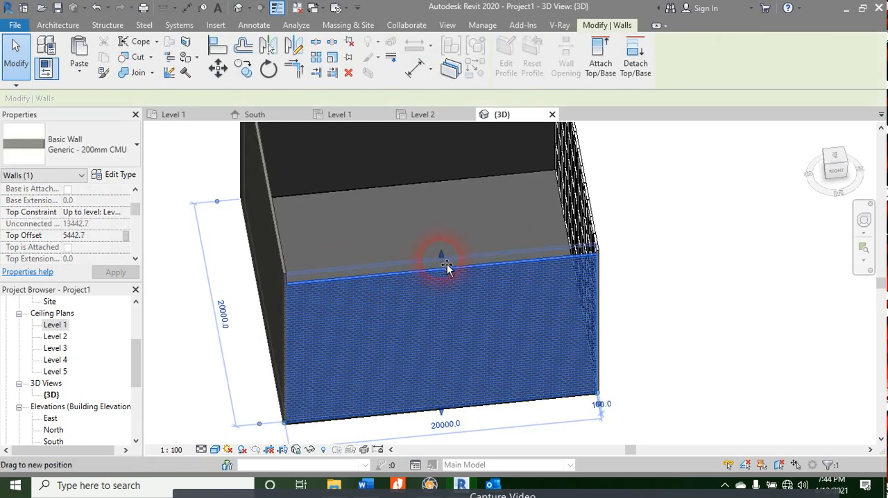
pyautogui.click(741, 251)
pyautogui.moveTo(716, 248)
pyautogui.keyDown('shift'); pyautogui.mouseDown(button='middle')
pyautogui.moveTo(721, 252)
pyautogui.moveTo(667, 298)
pyautogui.moveTo(733, 229)
pyautogui.moveTo(686, 292)
pyautogui.moveTo(778, 234)
pyautogui.moveTo(727, 257)
pyautogui.mouseUp(button='middle'); pyautogui.keyUp('shift')
pyautogui.scroll(-3, 733, 229)
pyautogui.scroll(2, 727, 257)
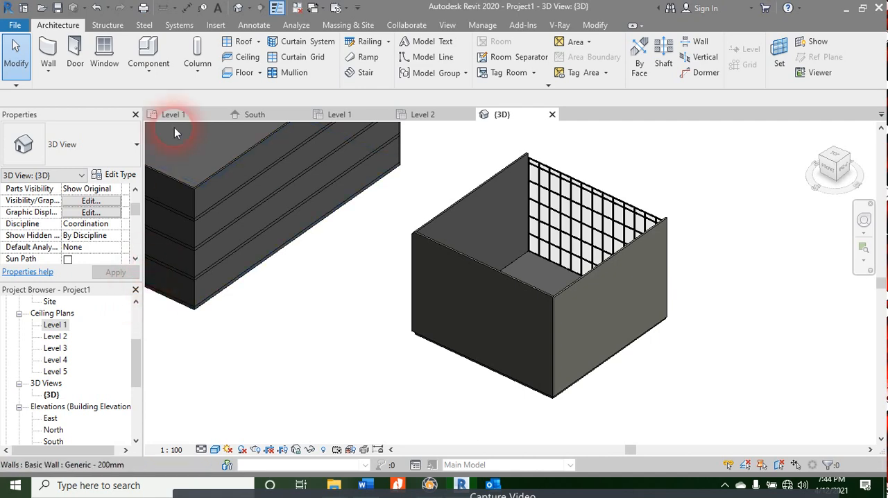
# Step: Open the Level 3 ceiling plan and try to start a footprint roof over the square enclosure
pyautogui.doubleClick(66, 351)
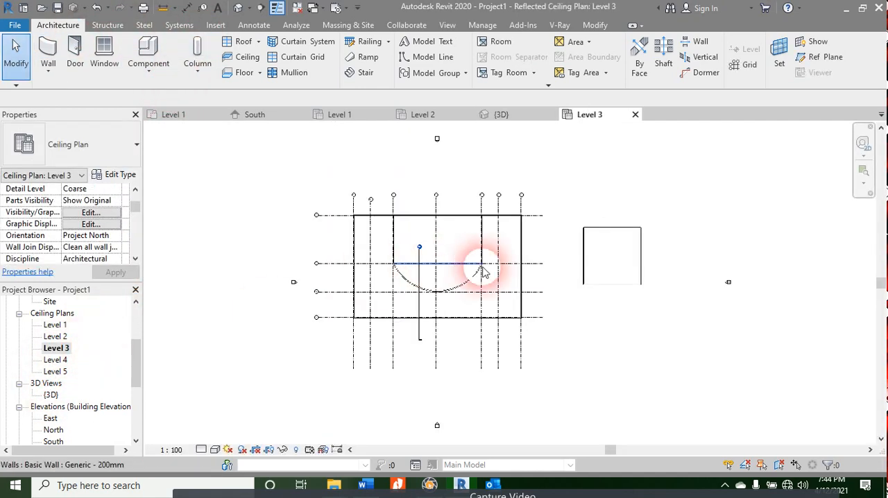
pyautogui.scroll(3, 484, 272)
pyautogui.moveTo(664, 363); pyautogui.dragTo(525, 382, button='middle')
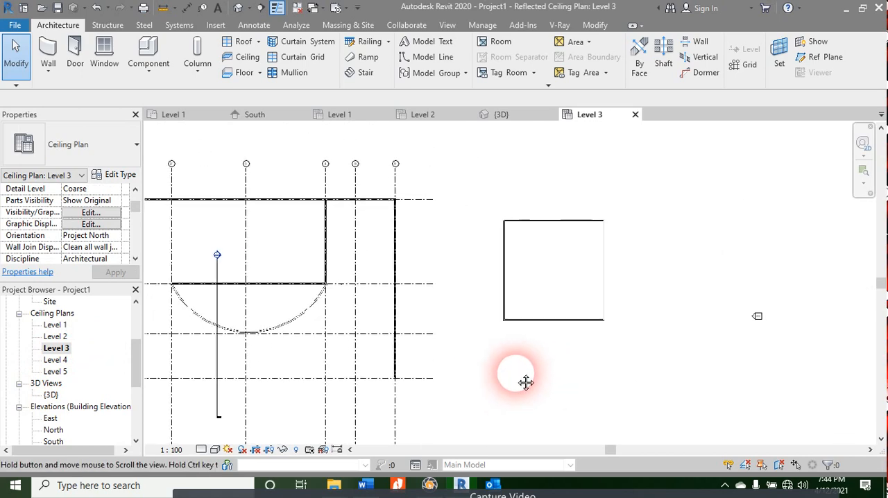
pyautogui.scroll(2, 556, 359)
pyautogui.moveTo(590, 338)
pyautogui.mouseDown(button='middle')
pyautogui.moveTo(595, 348)
pyautogui.moveTo(587, 345)
pyautogui.mouseUp(button='middle')
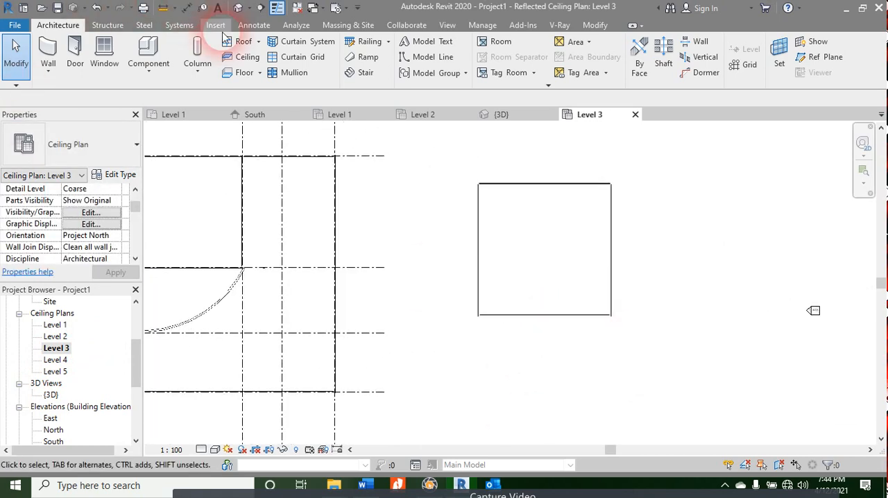
pyautogui.click(244, 43)
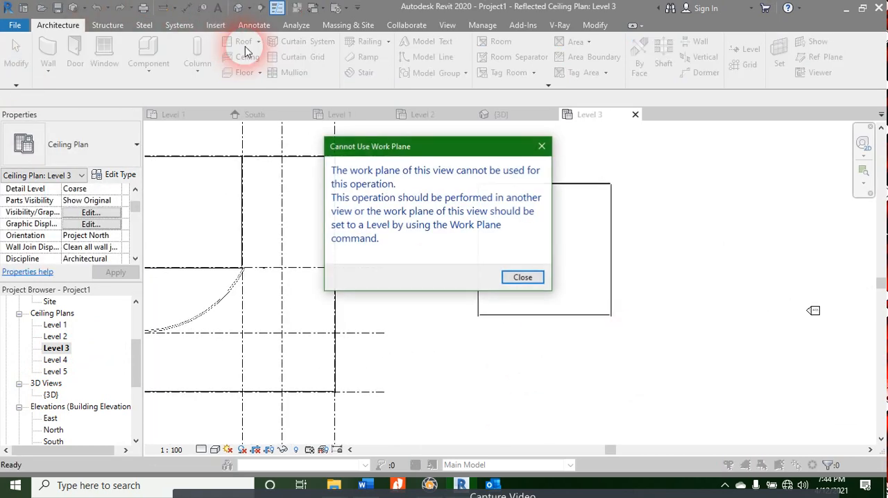
pyautogui.click(522, 277)
# Step: Start a footprint roof in the Level 2 ceiling plan and sketch a sloped rectangular boundary about 19750 mm wide over the square enclosure
pyautogui.doubleClick(57, 337)
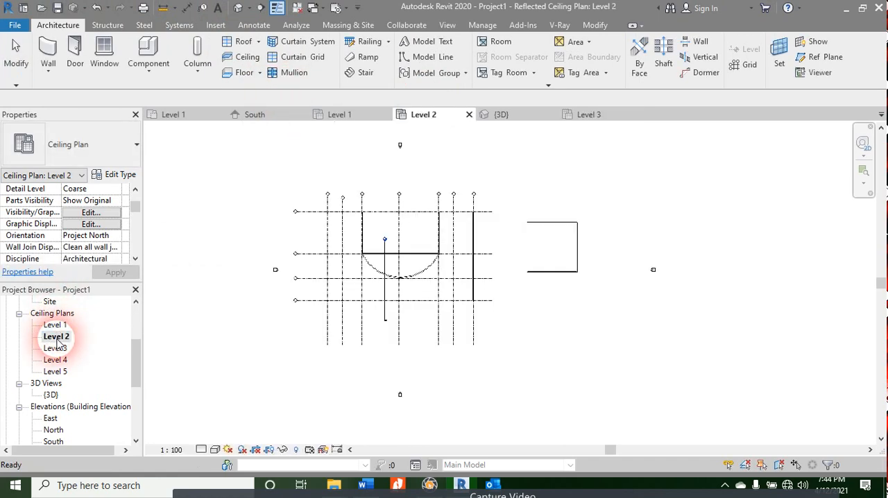
pyautogui.click(256, 43)
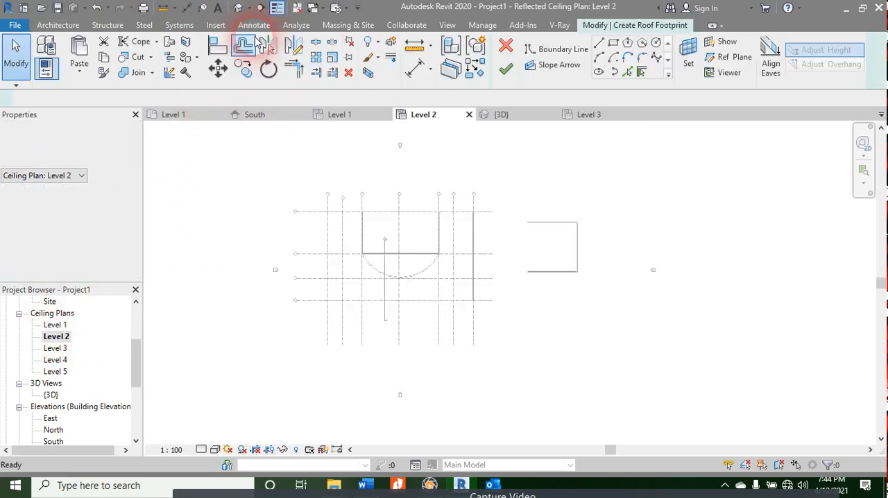
pyautogui.scroll(2, 581, 222)
pyautogui.scroll(2, 583, 236)
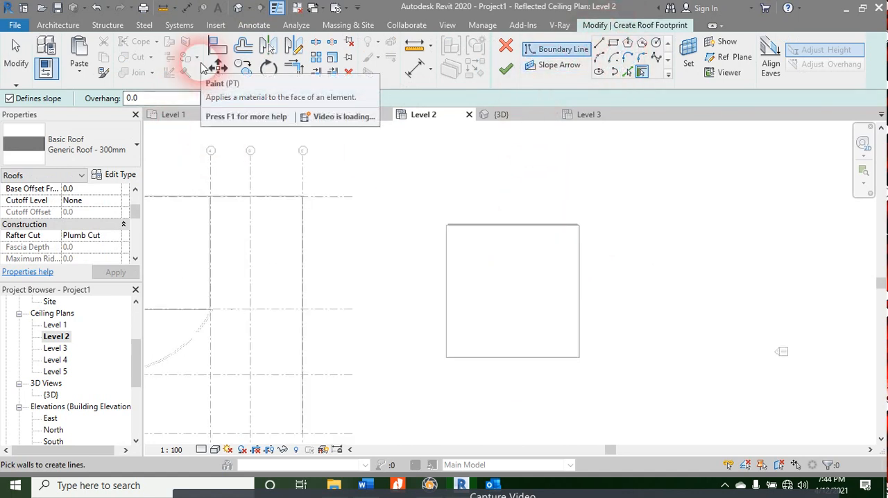
pyautogui.click(614, 43)
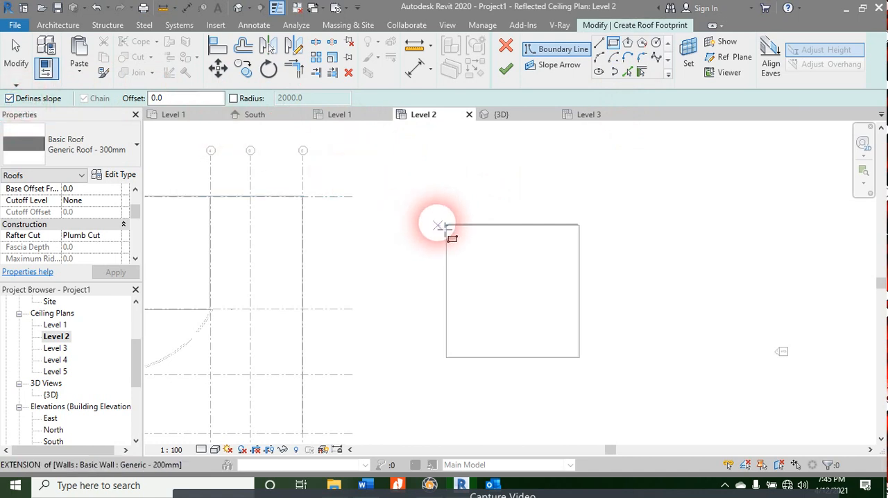
pyautogui.scroll(2, 448, 229)
pyautogui.moveTo(471, 265); pyautogui.dragTo(407, 216, button='middle')
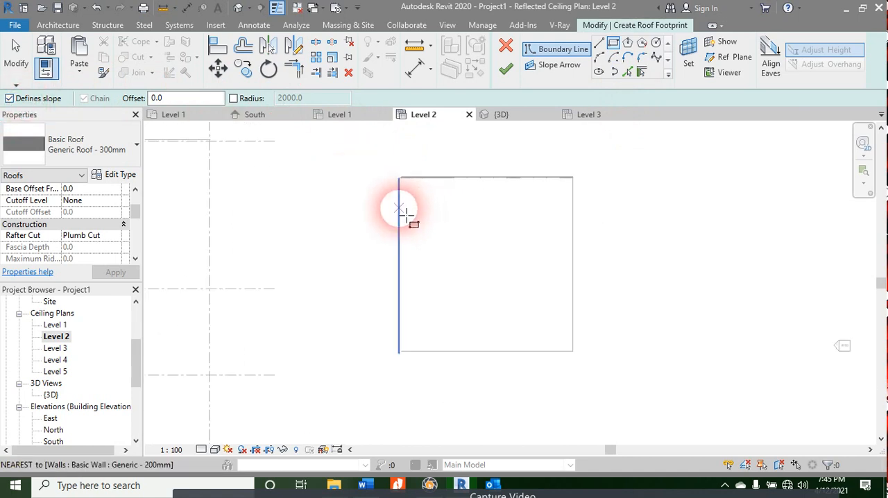
pyautogui.click(402, 178)
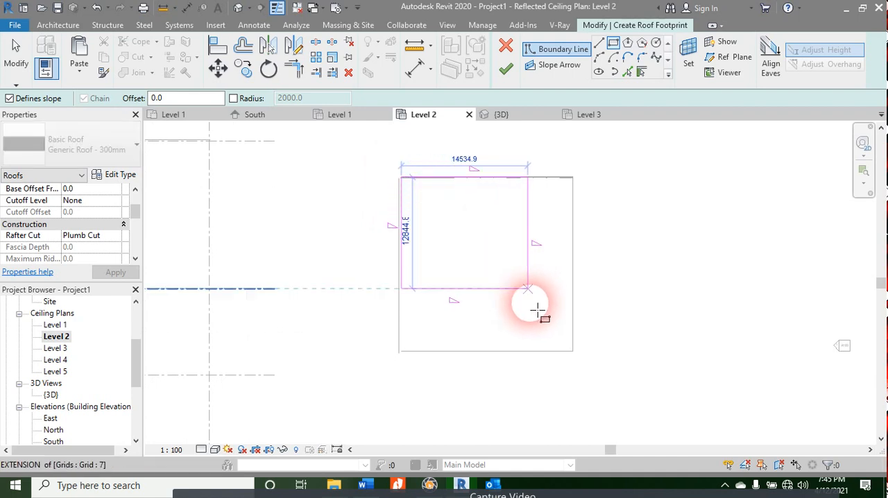
pyautogui.click(573, 351)
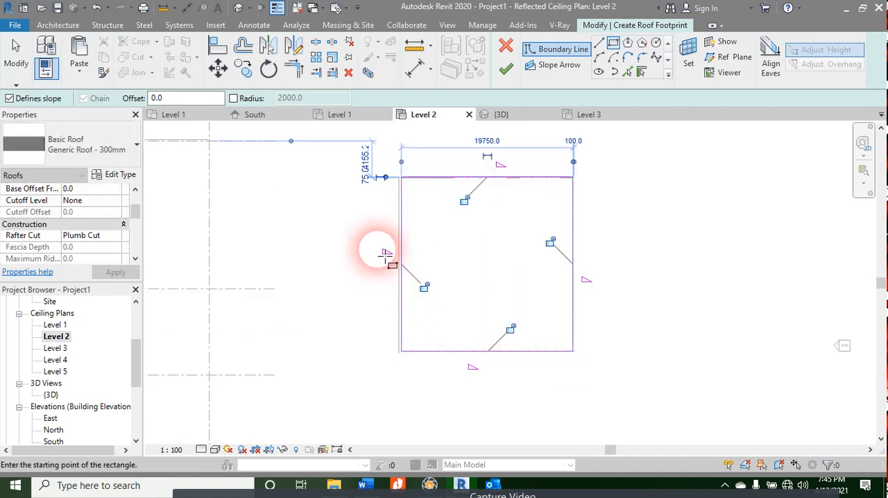
# Step: Leave the Rectangle tool and delete the north, east and west boundary lines of the roof sketch
pyautogui.click(595, 288)
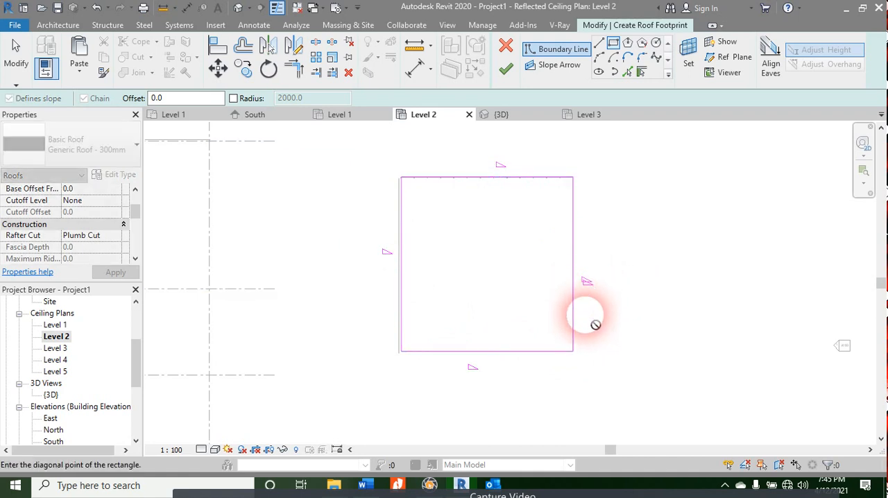
pyautogui.press('Escape')
pyautogui.press('Escape')
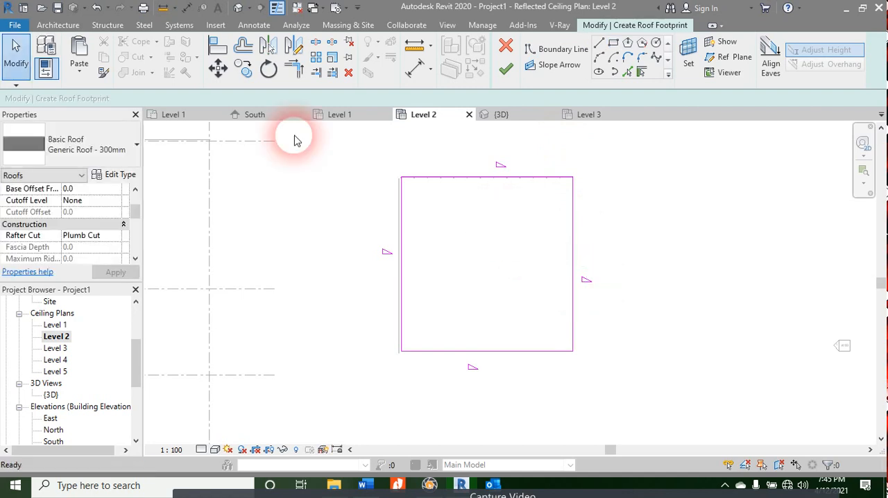
pyautogui.press('Escape')
pyautogui.press('Escape')
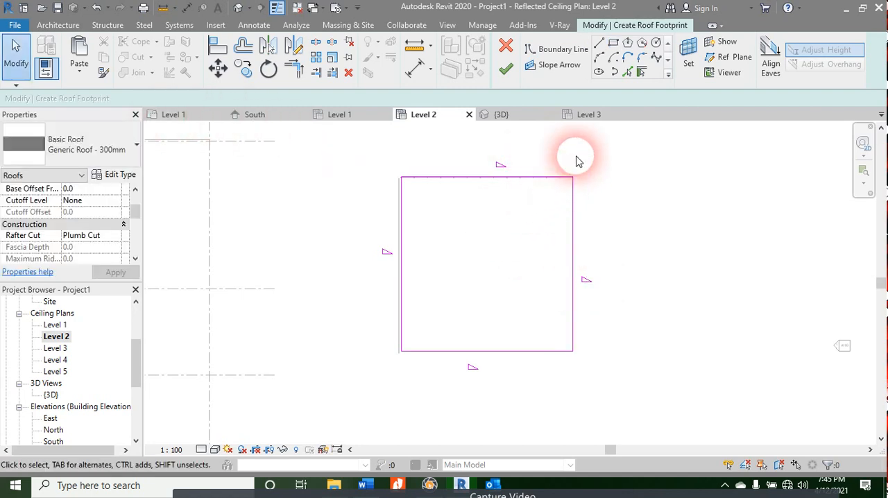
pyautogui.moveTo(577, 158); pyautogui.dragTo(390, 345)
pyautogui.press('Delete')
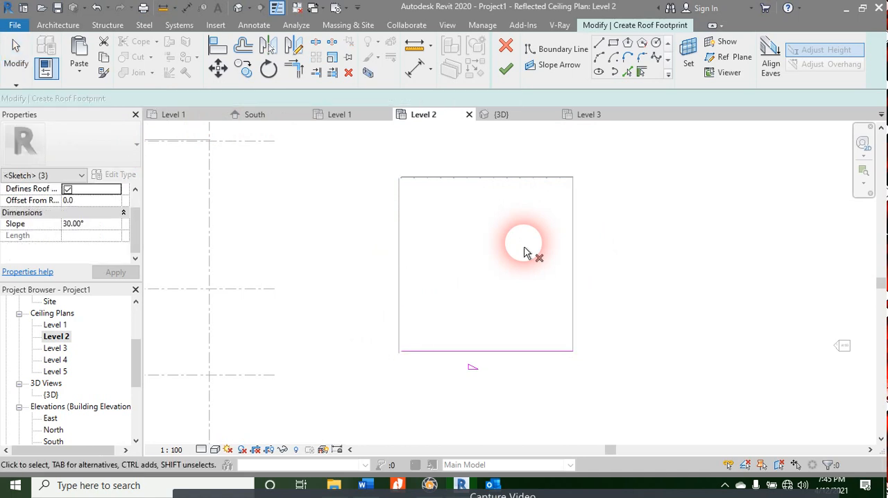
# Step: Exit Revit with the roof sketch left unfinished
pyautogui.click(879, 8)
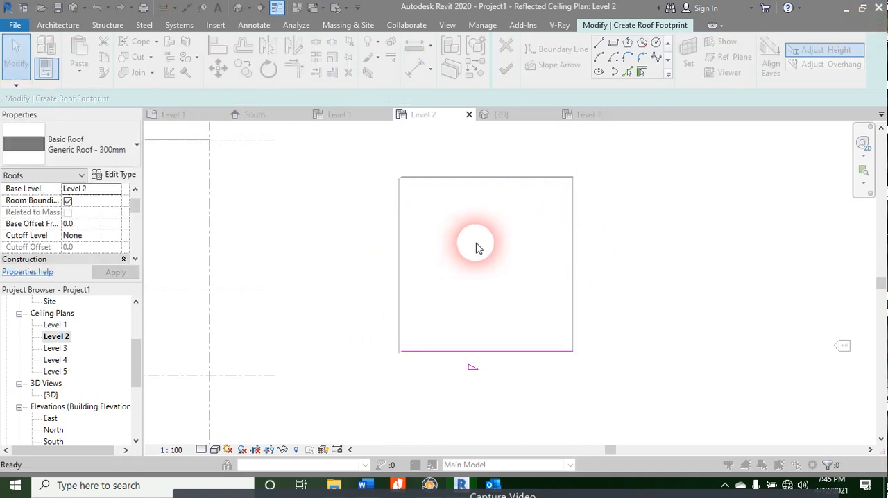
pyautogui.click(471, 244)
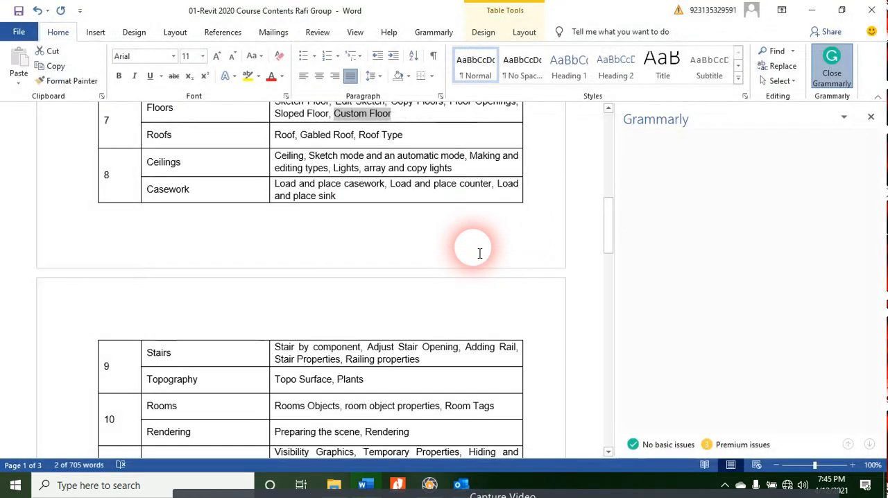
pyautogui.click(709, 78)
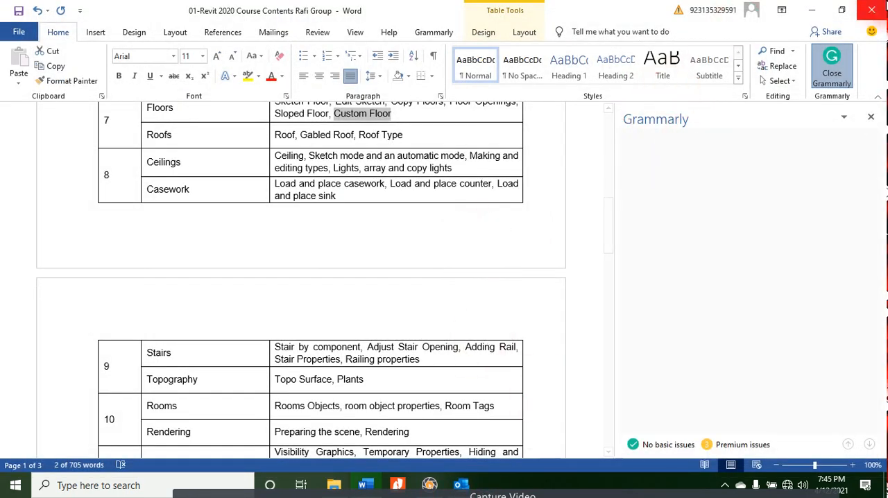
# Step: Close the Word document "01-Revit 2020 Course Contents Rafi Group" and save its changes
pyautogui.click(872, 9)
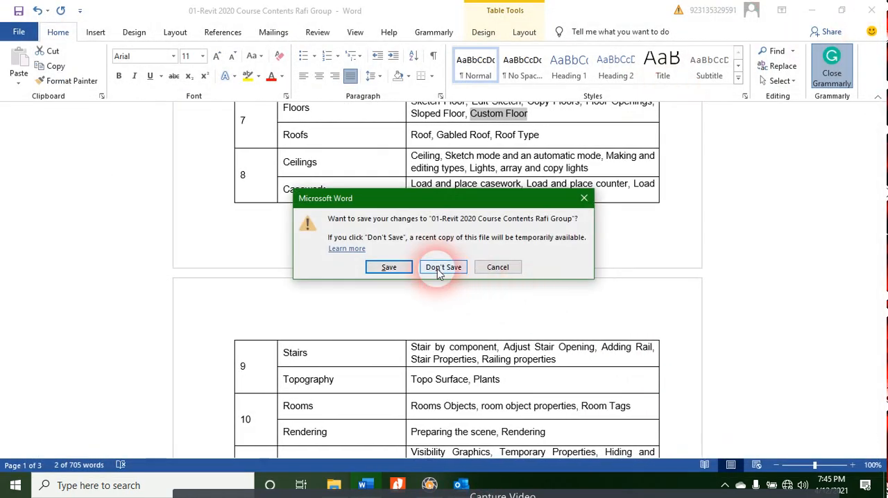
pyautogui.click(409, 268)
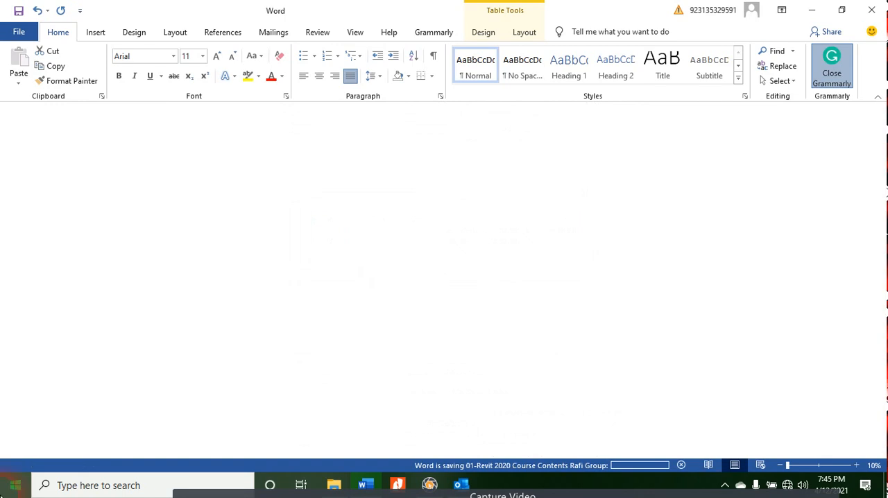
pyautogui.click(6, 483)
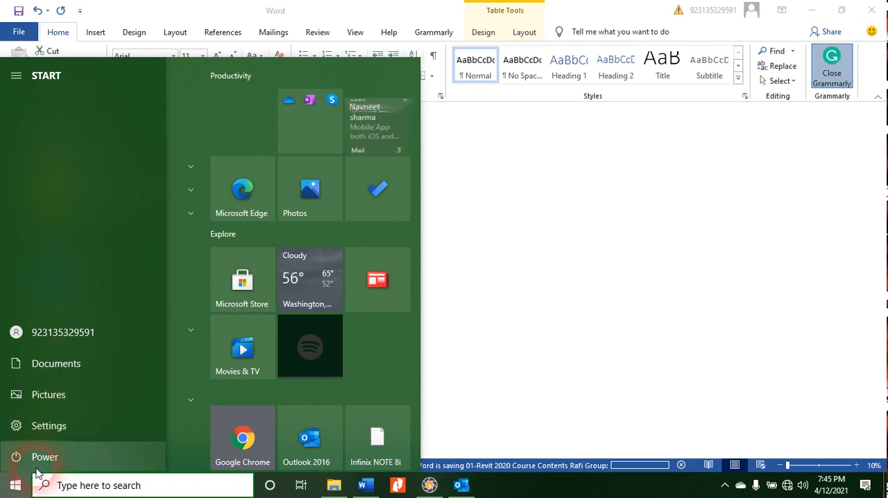
pyautogui.click(36, 469)
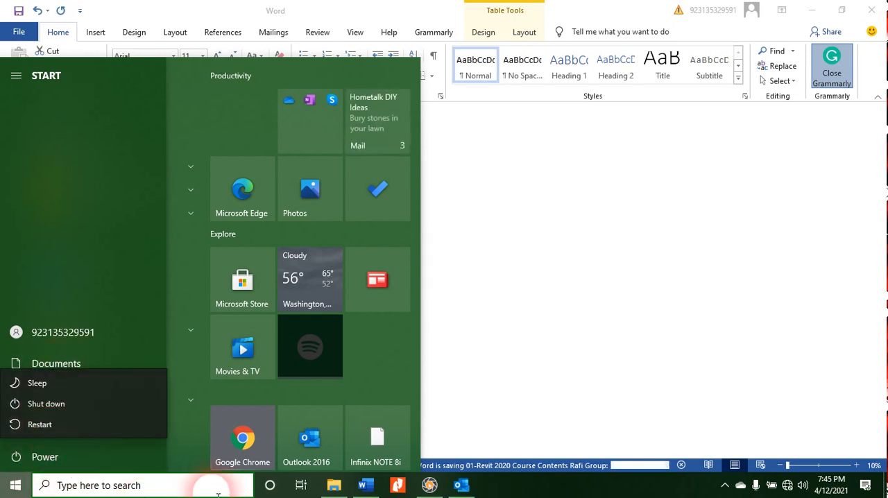
pyautogui.click(340, 486)
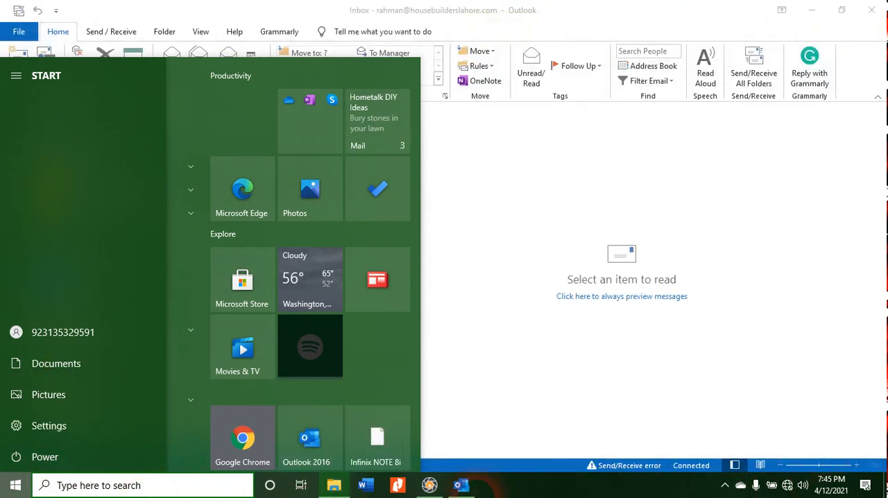
pyautogui.rightClick(334, 486)
pyautogui.click(432, 485)
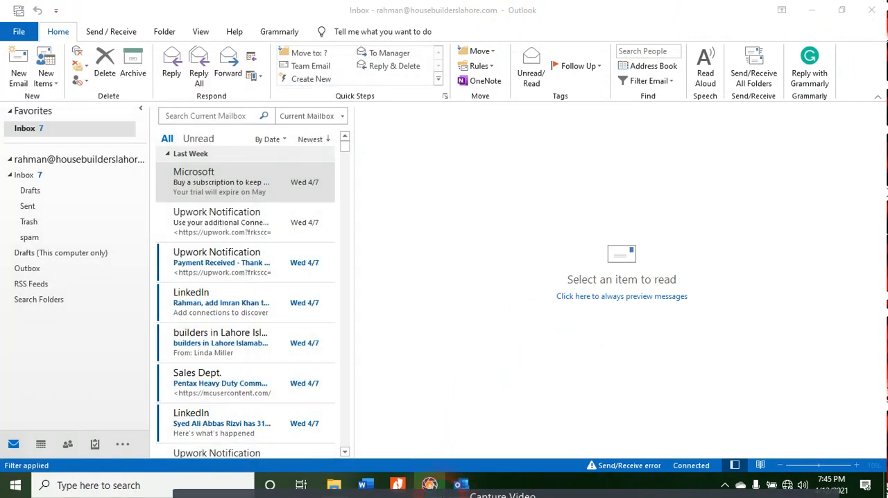